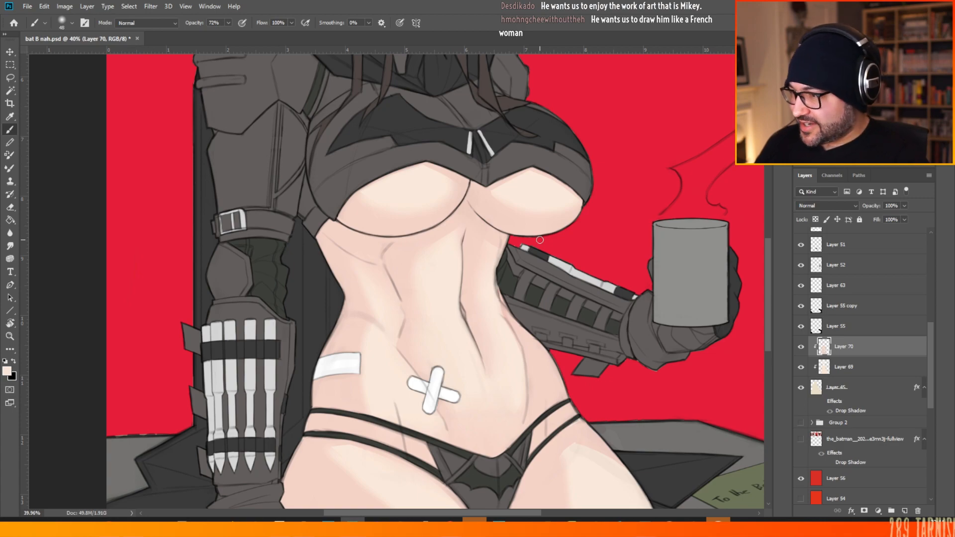
- Blend the skin shading on the lower abdomen with the Mikey soft brush at 158 px and 89 px, using a sampled skin tone
right_click(545, 342)
left_click(644, 118)
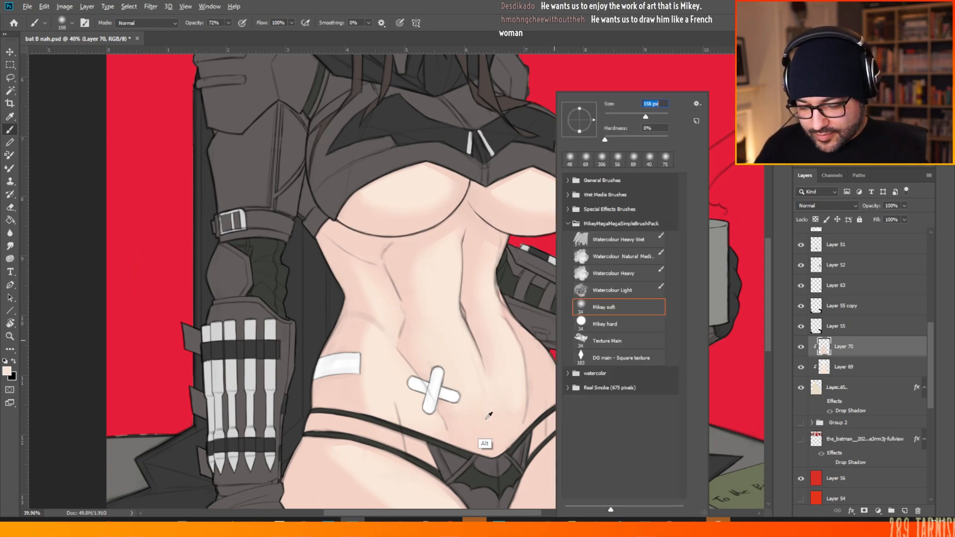
left_click(485, 419, "alt")
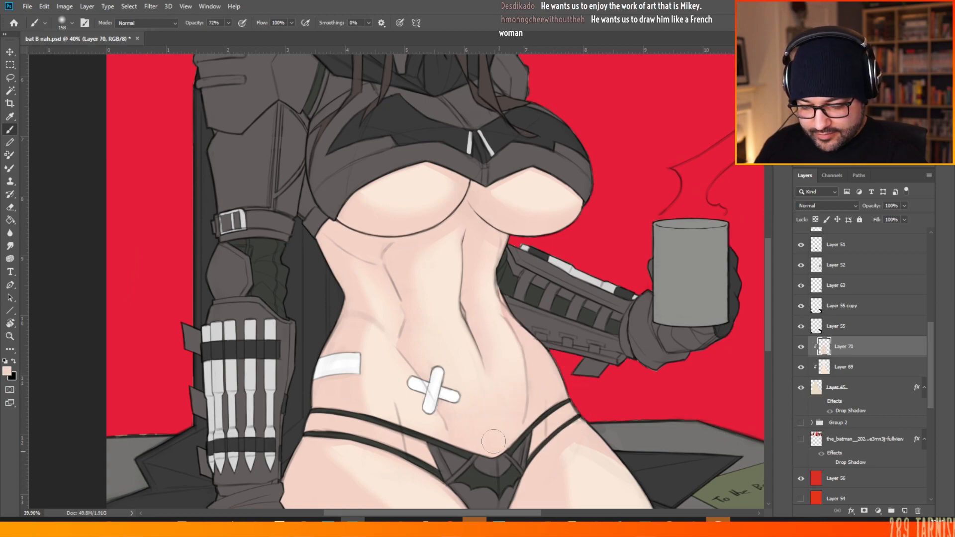
right_click(486, 411)
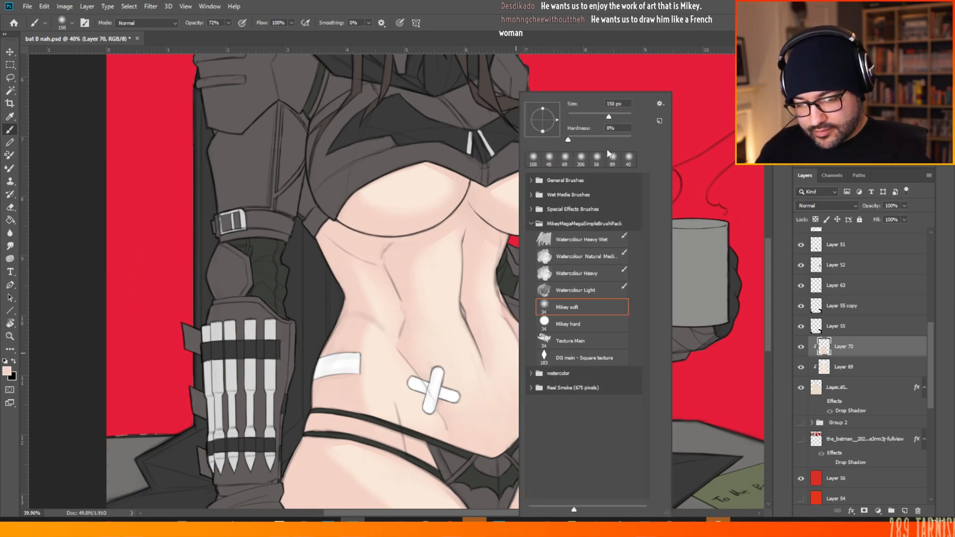
left_click(595, 118)
left_click(510, 477)
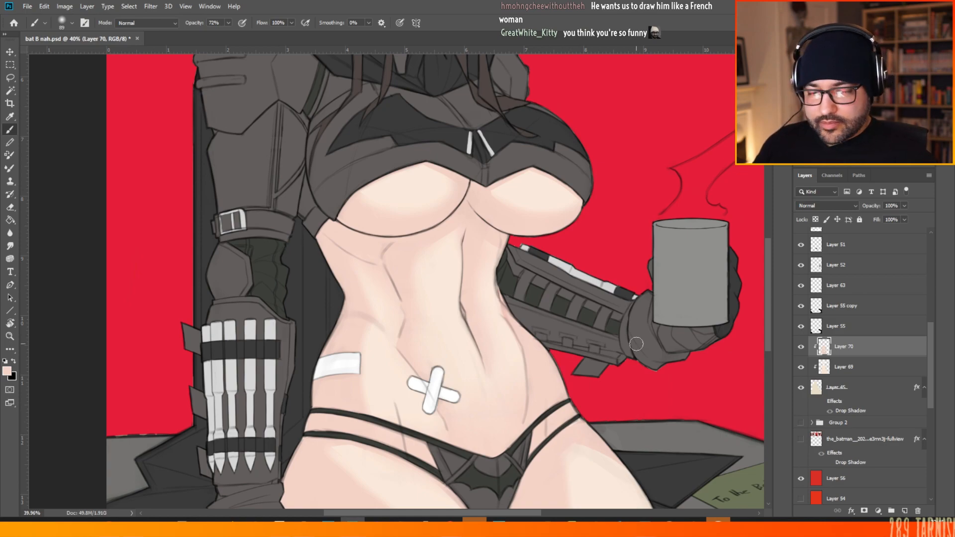
- Reduce the soft brush to 28 px and add a new layer above Layer 70 for the darker skin shadows
left_click_drag(536, 516, 576, 509)
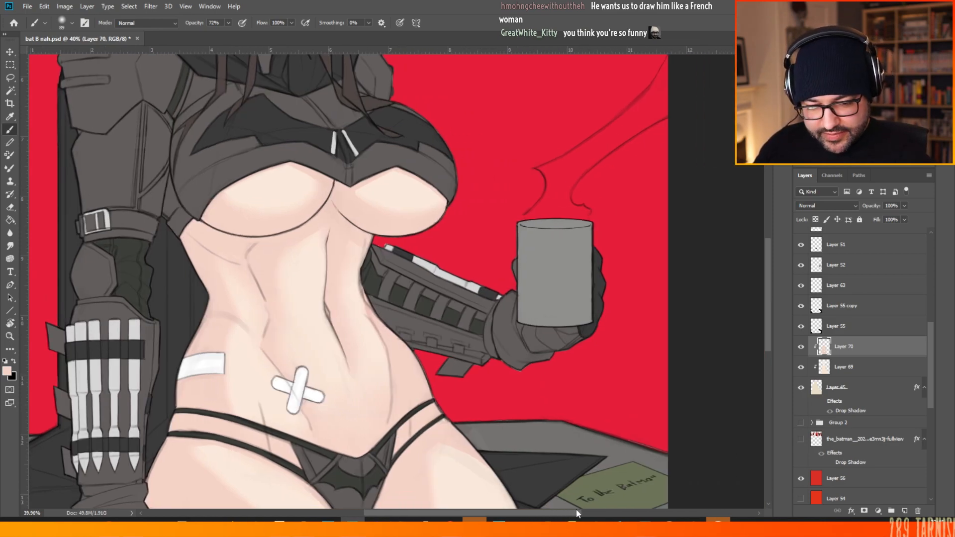
mouse_move(766, 258)
left_mouse_down()
mouse_move(771, 214)
mouse_move(766, 270)
left_mouse_up()
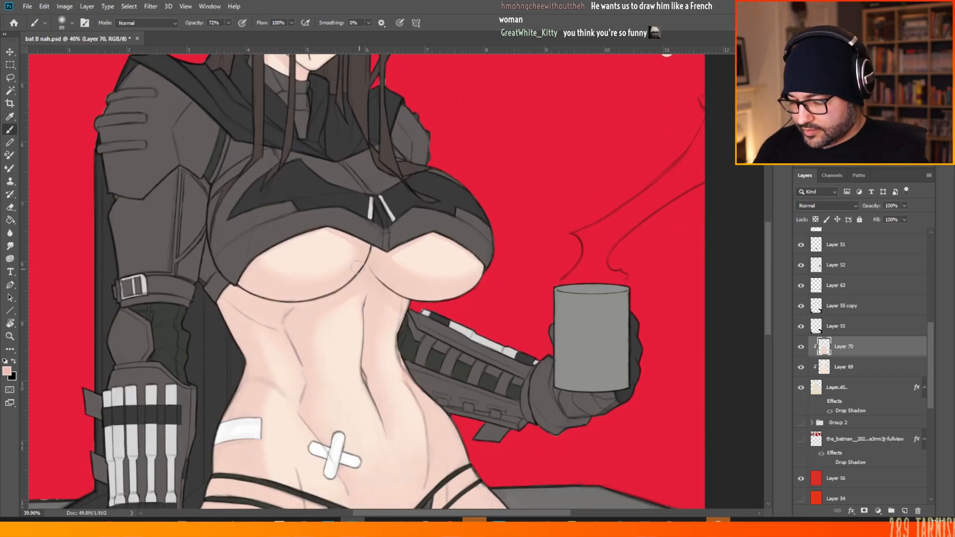
right_click(308, 252)
left_click_drag(375, 116, 369, 116)
left_click(481, 187)
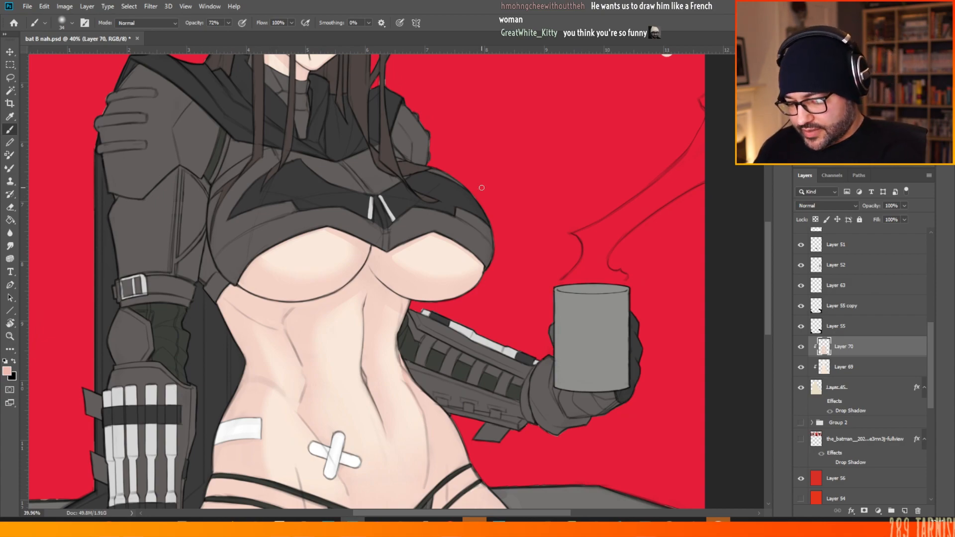
right_click(282, 266)
left_click_drag(346, 116, 343, 116)
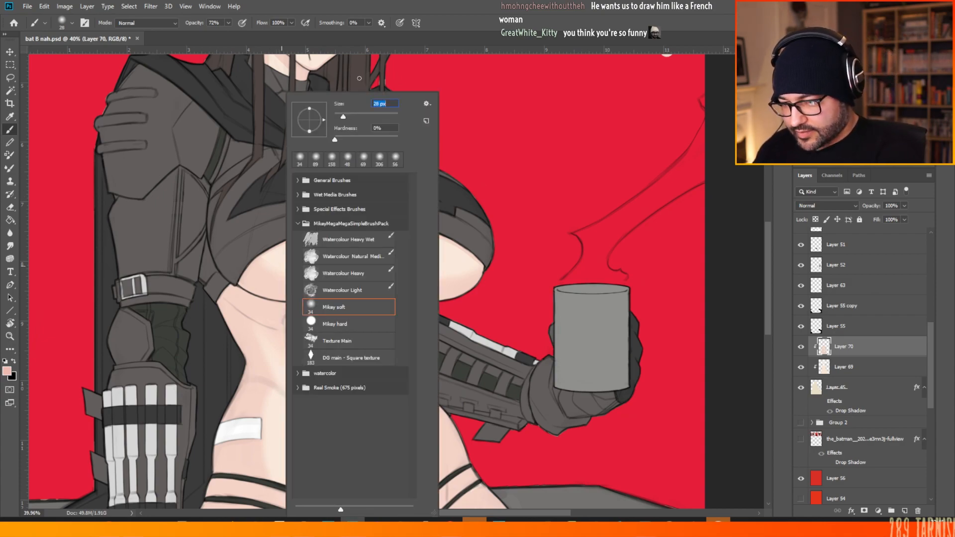
left_click(477, 212)
left_click(906, 512)
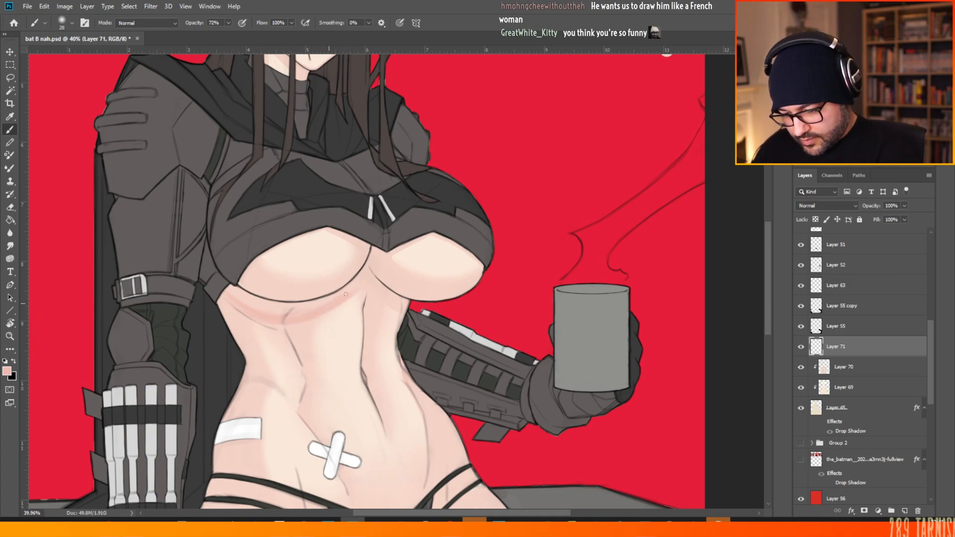
- Paint a pink cast shadow on the ribs below the chest at 28 px and shade the chest's undersides at 70 px
left_click_drag(346, 294, 324, 300)
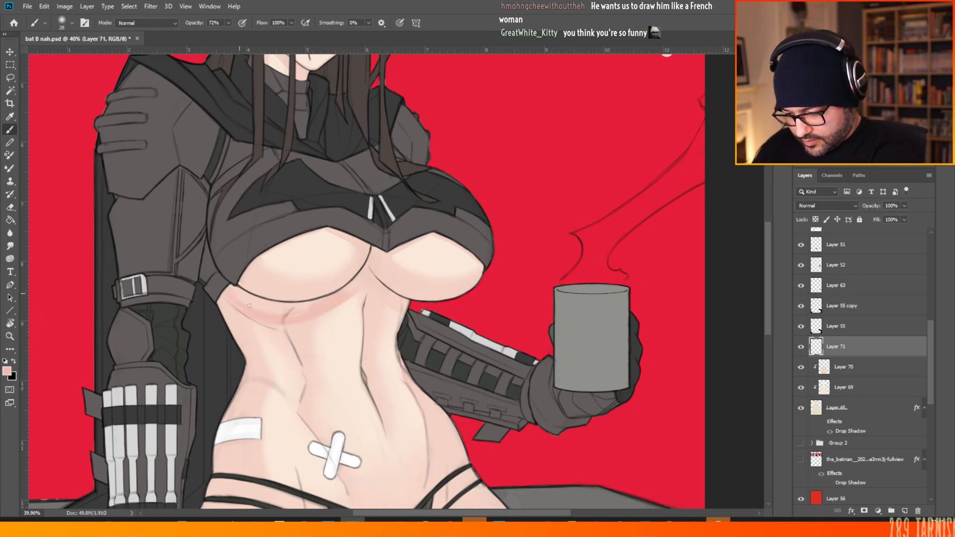
left_click_drag(240, 296, 270, 310)
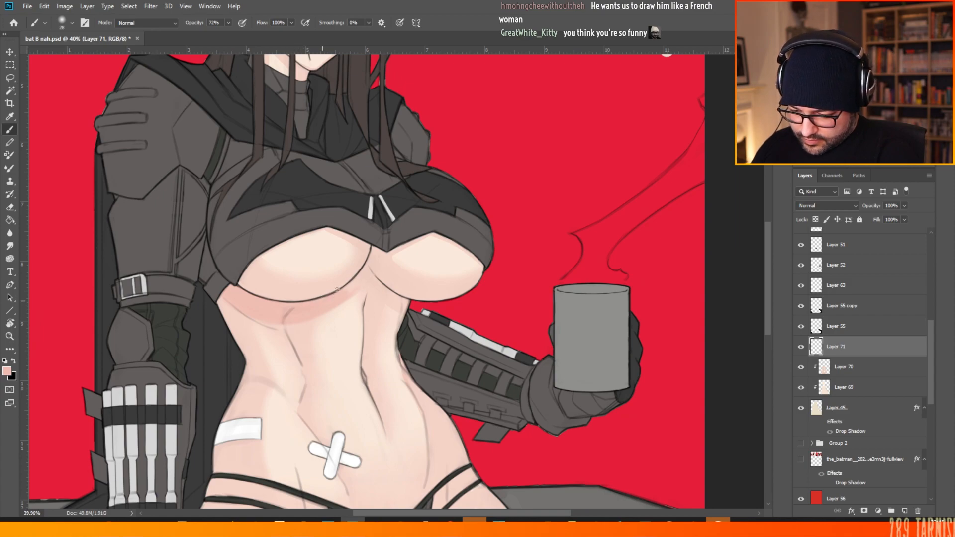
right_click(365, 252)
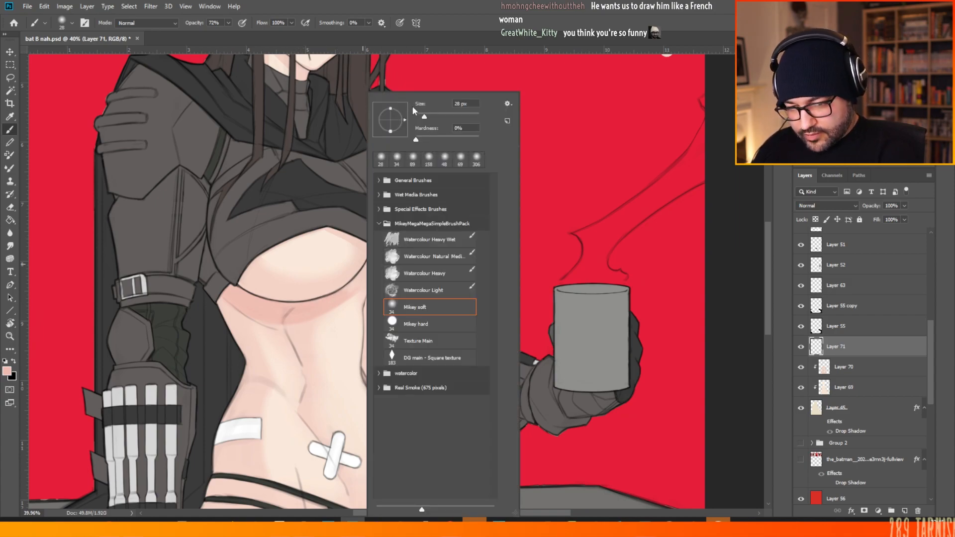
left_click_drag(414, 110, 432, 114)
left_click(342, 292)
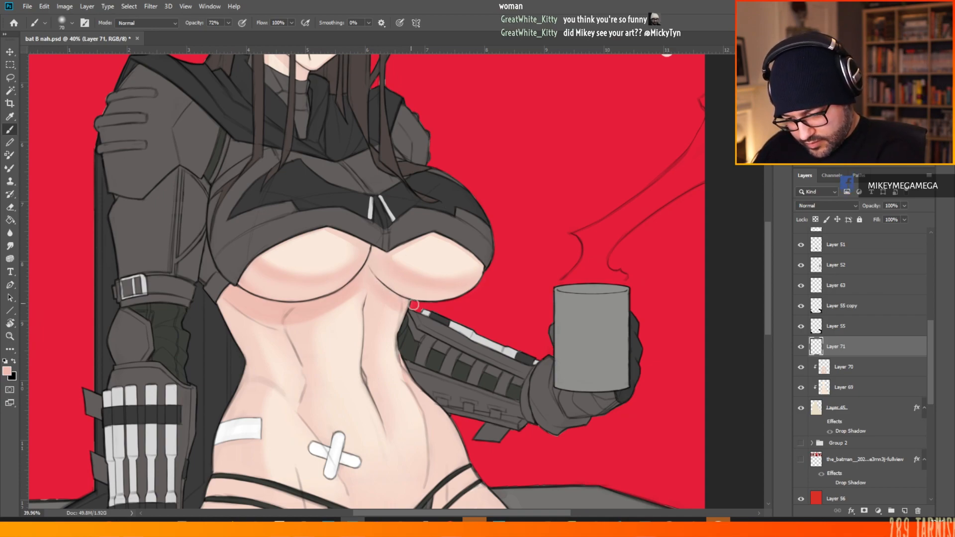
- Soften the shading around the chest and ribs with the soft brush at 111 px and 83 px, using a sampled skin tone
right_click(383, 245)
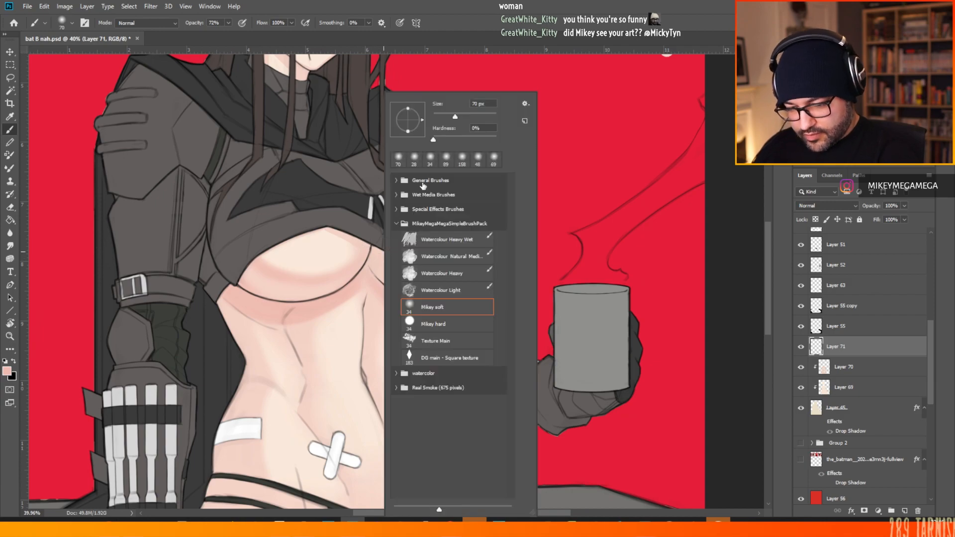
left_click_drag(455, 119, 467, 119)
left_click(366, 301, "alt")
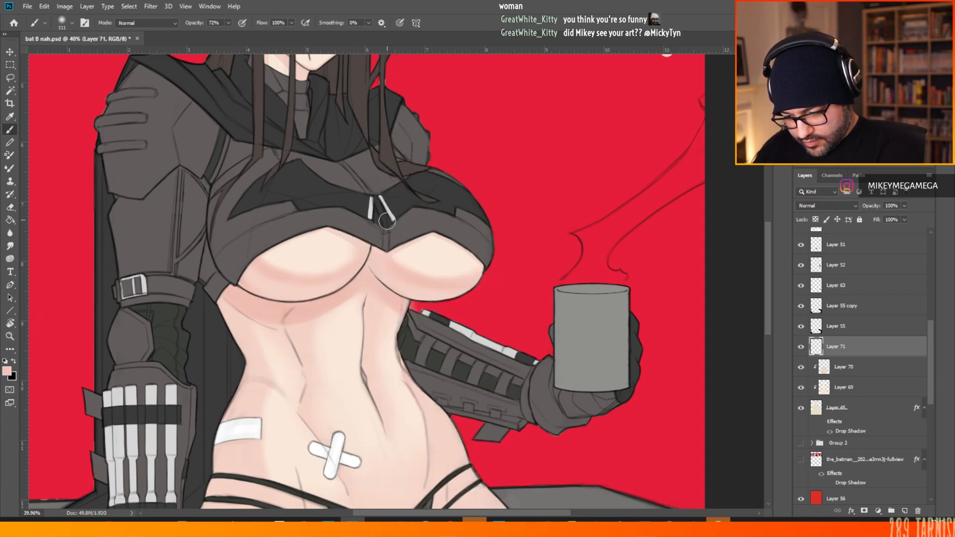
right_click(447, 266)
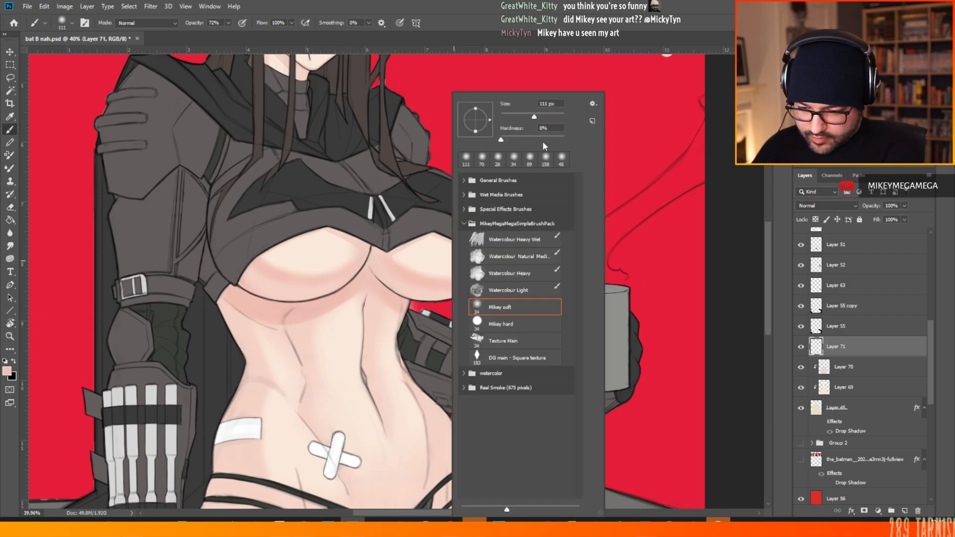
left_click(527, 117)
left_click(436, 150)
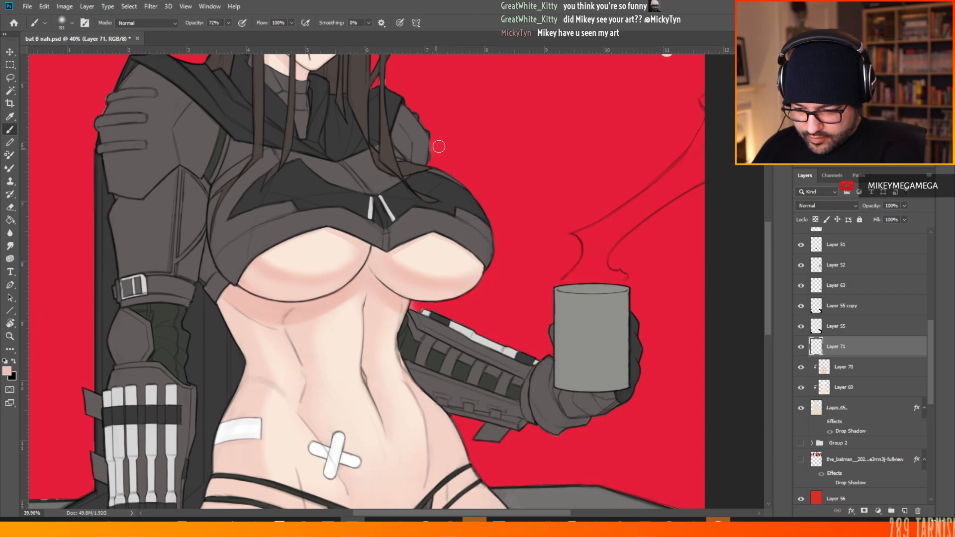
- Blend sampled skin tones into the chest shading on the mug side at 155 px and clip Layer 71 to the layers below
right_click(464, 228)
right_click(481, 223)
left_click(557, 118)
left_click(400, 270)
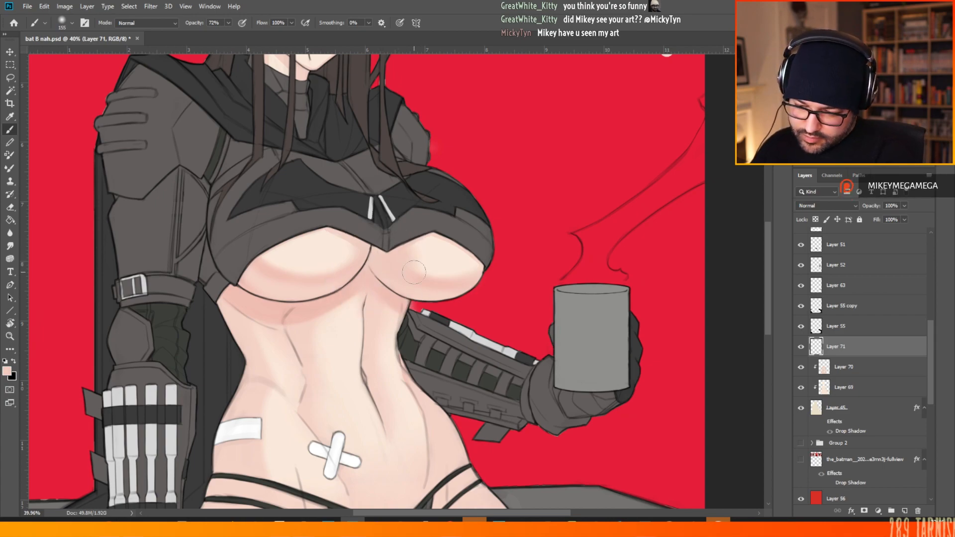
left_click(461, 292, "alt")
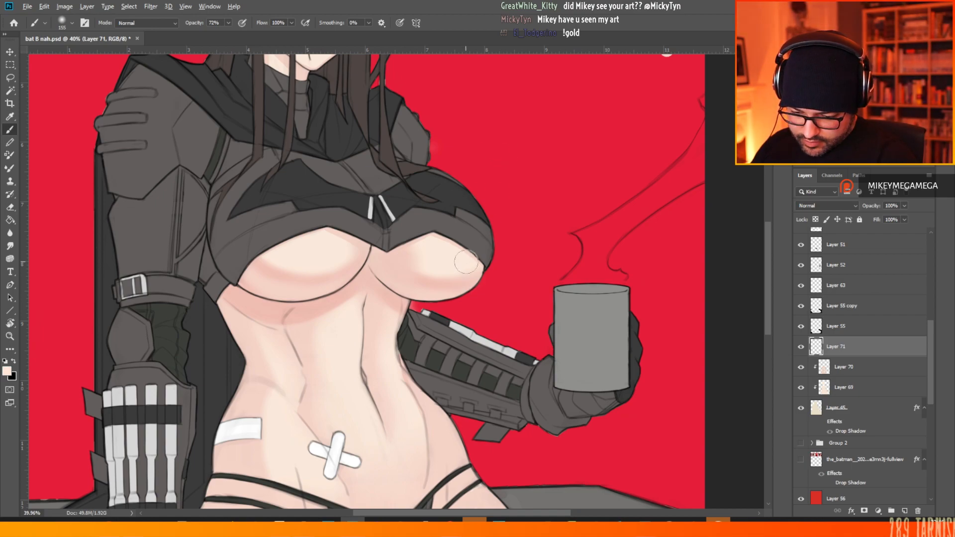
mouse_move(475, 274)
left_mouse_down()
mouse_move(466, 258)
mouse_move(486, 286)
left_mouse_up()
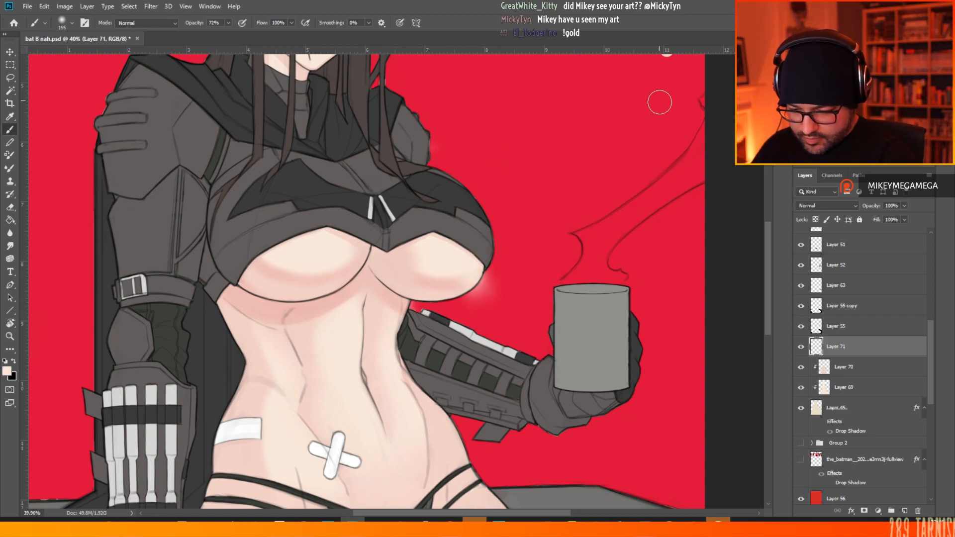
right_click(865, 347)
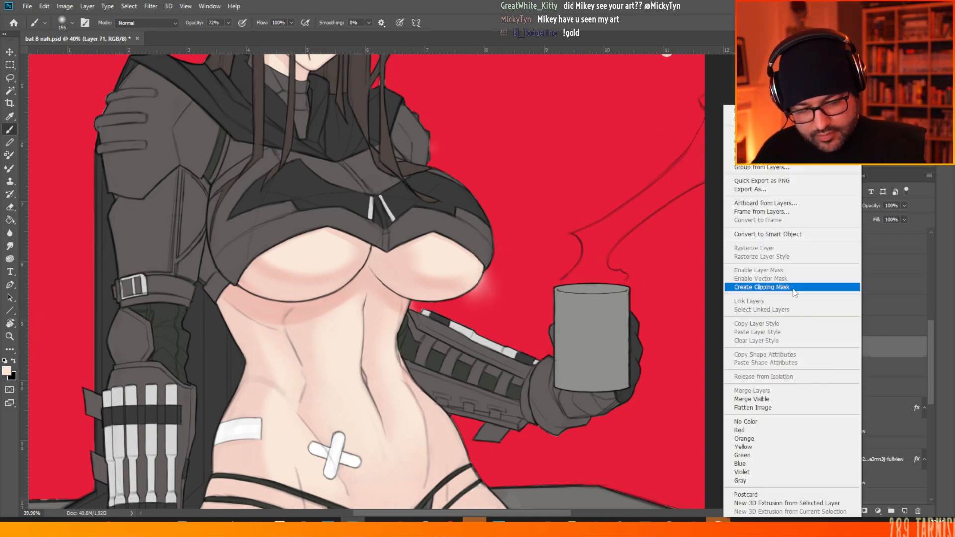
left_click(796, 284)
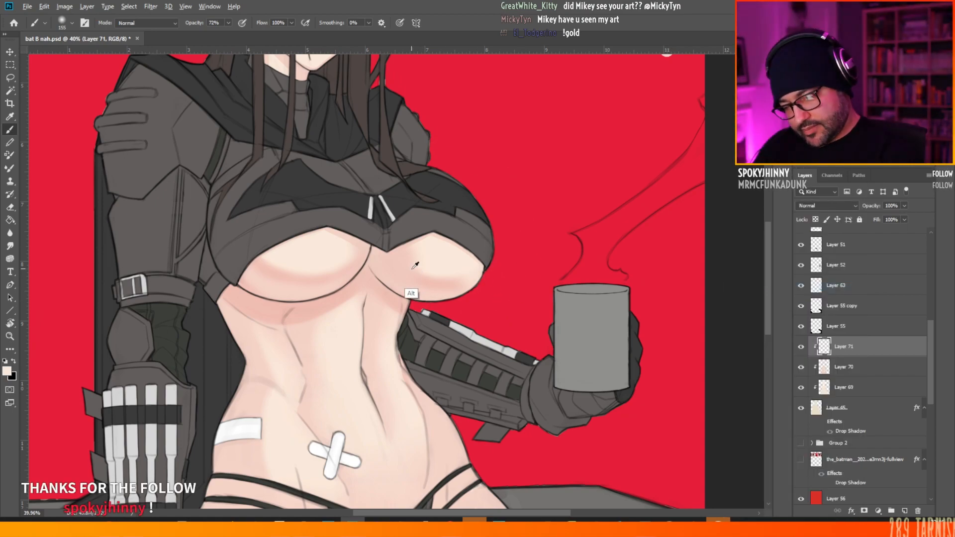
- Refine the chest shading on the mug side with the soft brush at 80 px, alternating sampled shadow and light skin tones
right_click(454, 199)
left_click(524, 113)
left_click(409, 128)
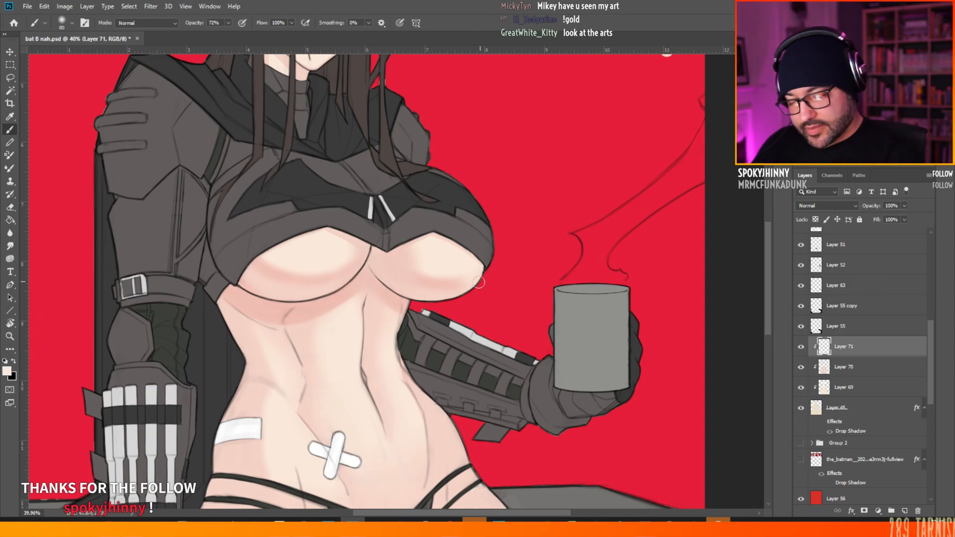
left_click(269, 293, "alt")
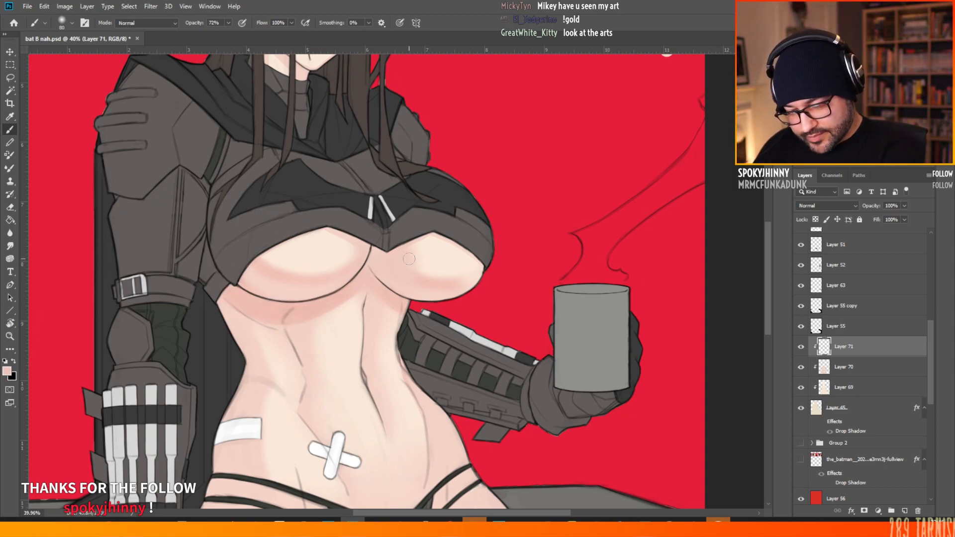
left_click_drag(451, 275, 473, 274)
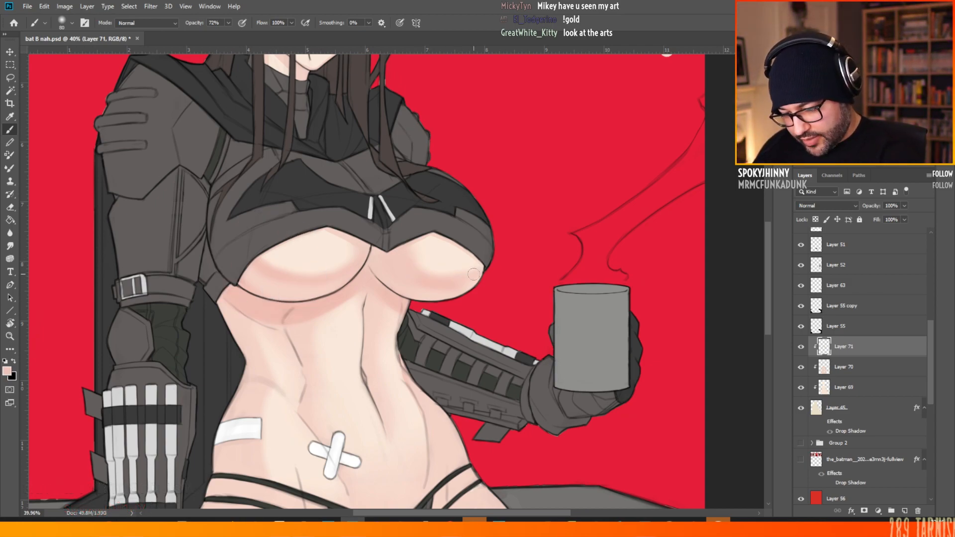
left_click(429, 252, "alt")
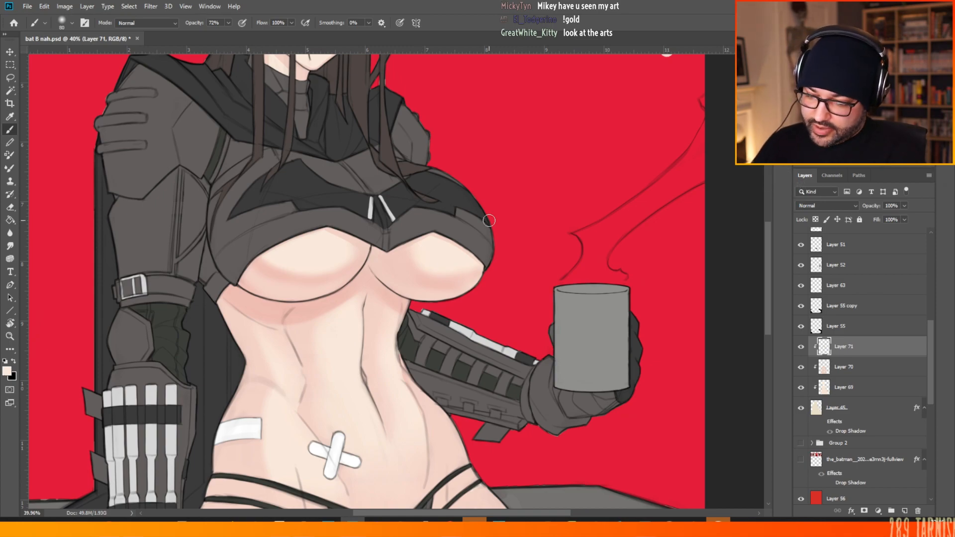
- Paint pink shadows along the waist and abdominal contours with the soft brush at 45 px, using a sampled skin shadow tone
left_click(394, 332, "alt")
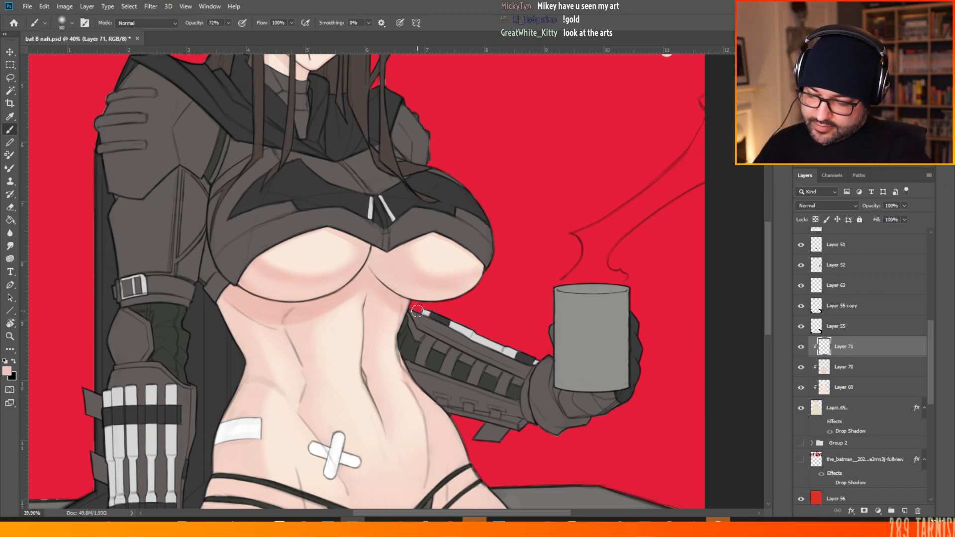
scroll(421, 296, "down", 4)
scroll(422, 430, "up", 3)
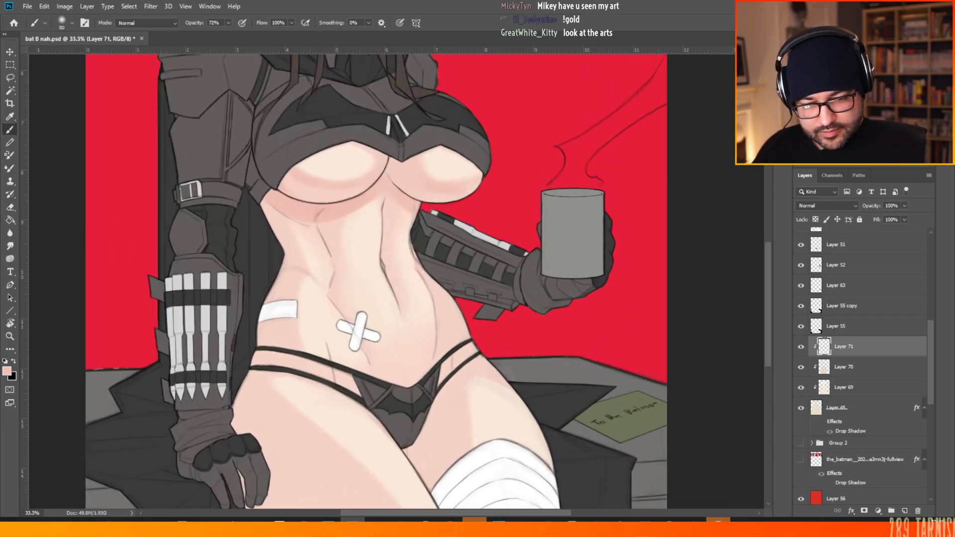
left_click_drag(767, 251, 762, 292)
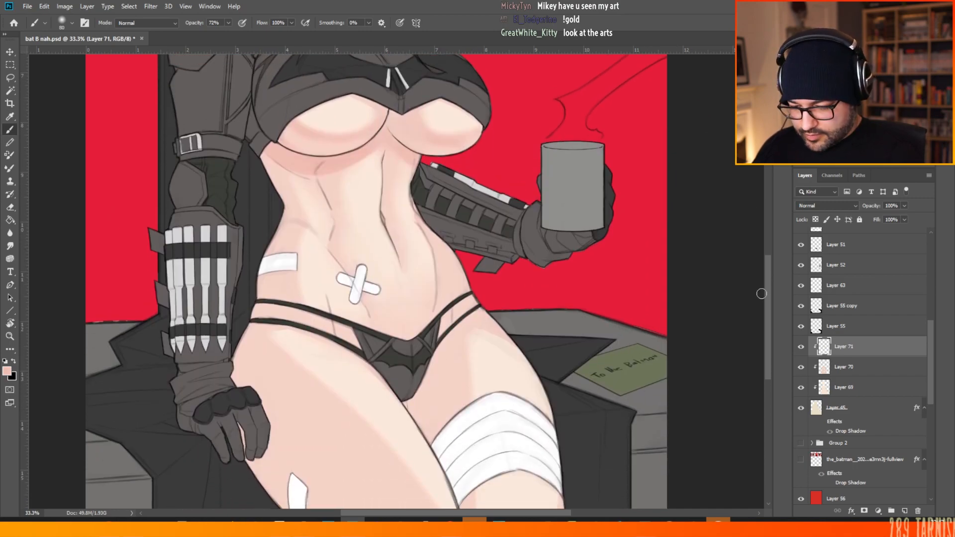
right_click(421, 164)
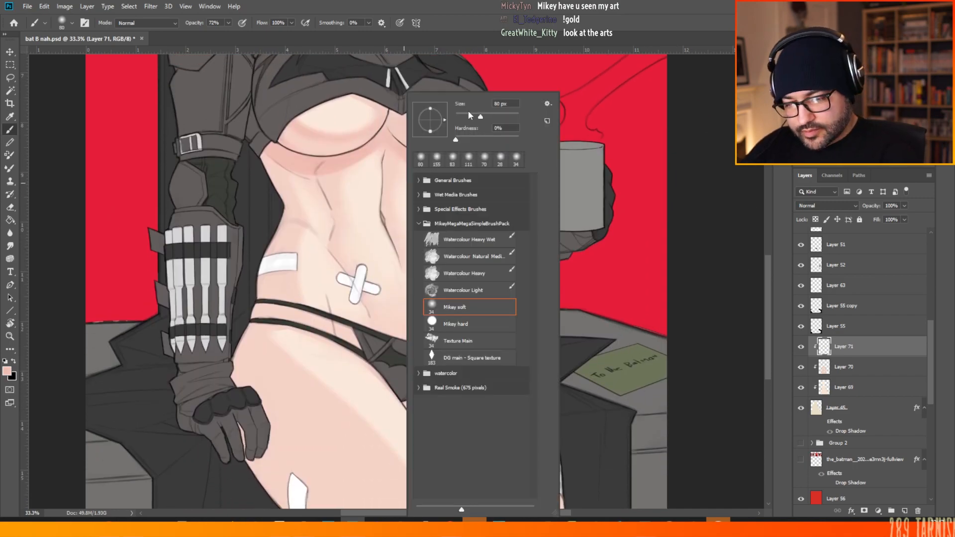
left_click(705, 132)
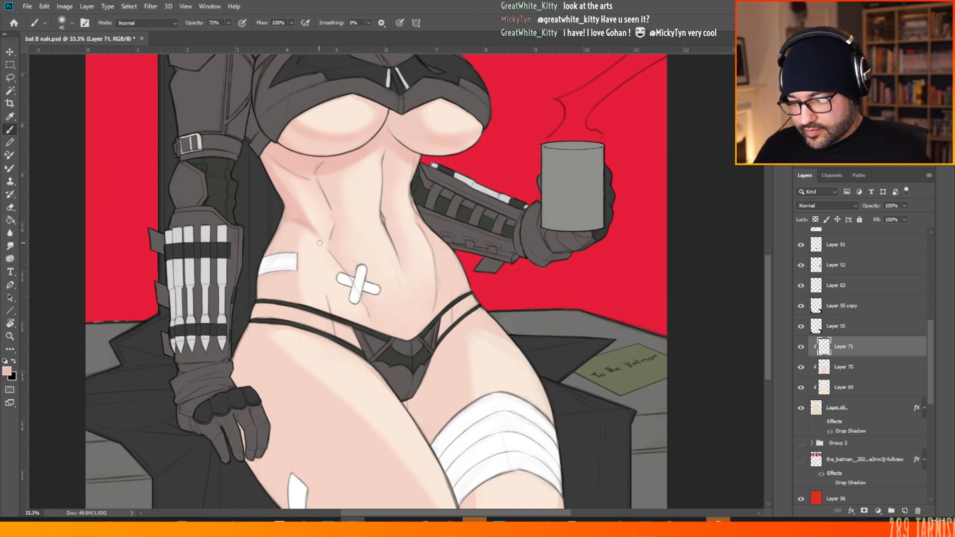
left_click_drag(429, 372, 359, 343)
left_click_drag(306, 193, 348, 220)
- Blend sampled light skin tones into the centre of the abdomen with the soft brush at 99 px
key("ctrl+plus")
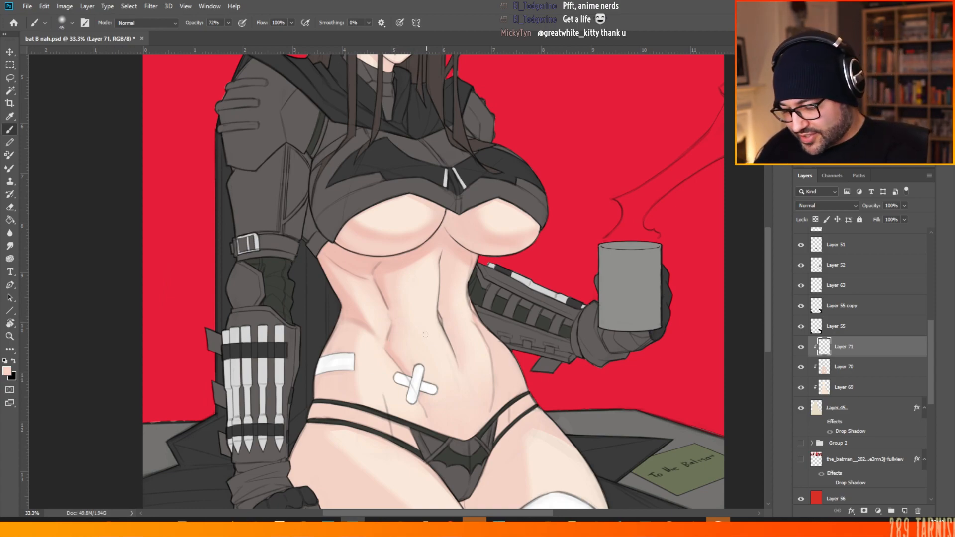
right_click(414, 305)
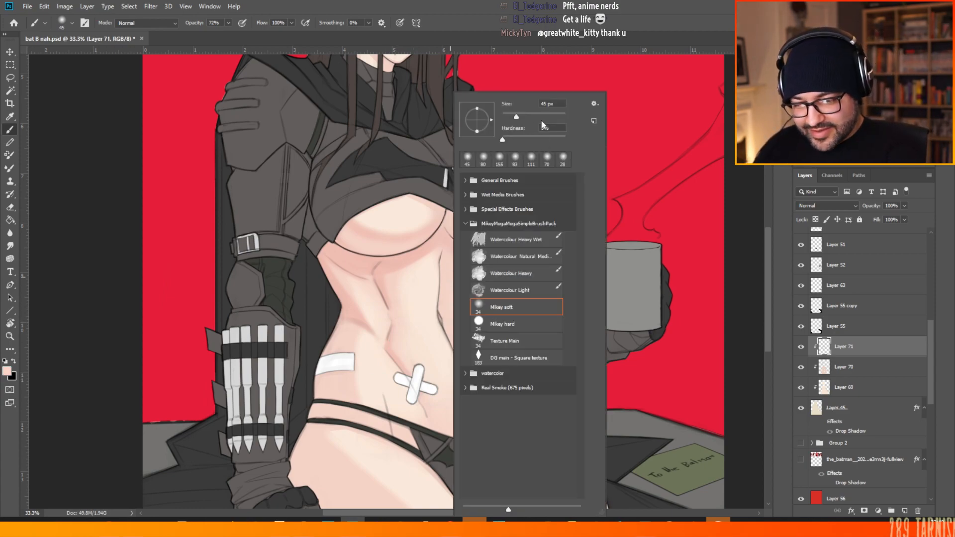
key("Escape")
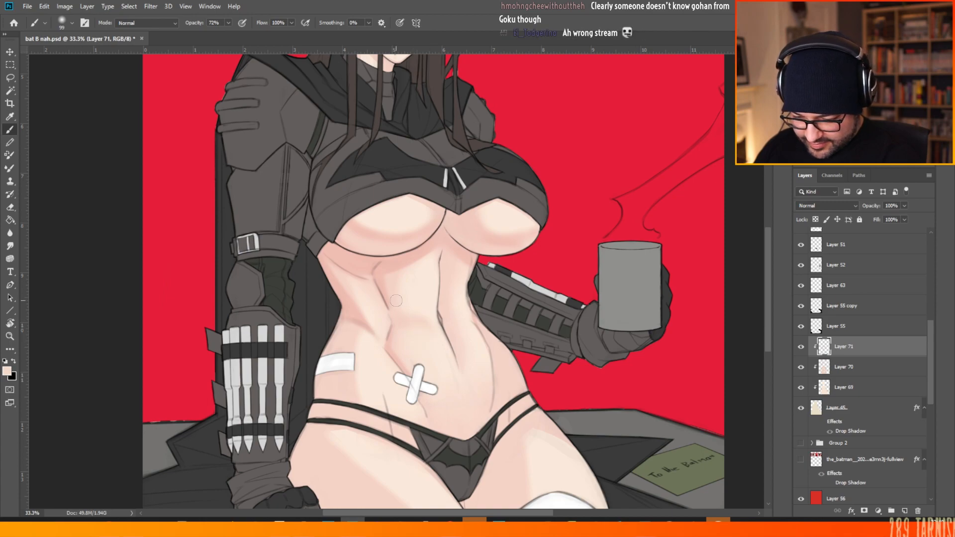
left_click(423, 338, "alt")
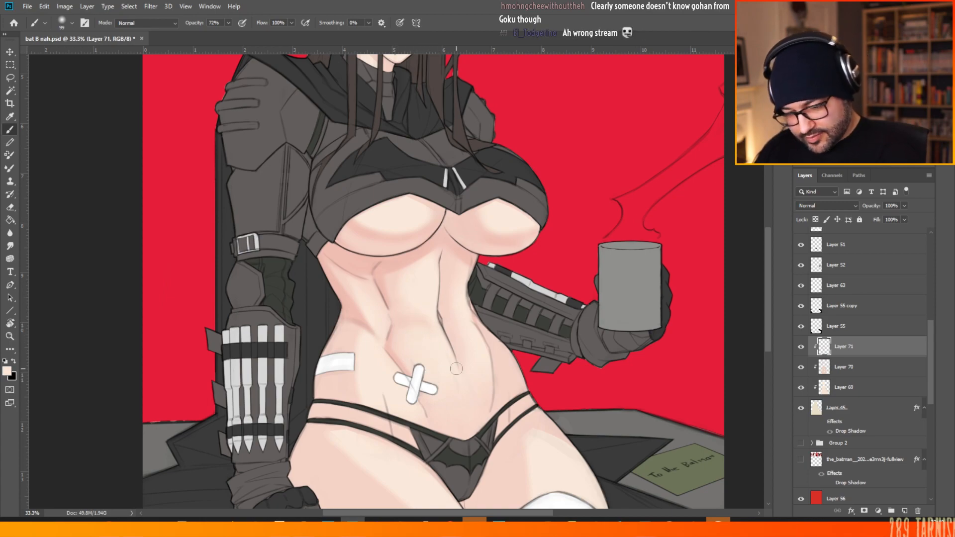
left_click(423, 337, "alt")
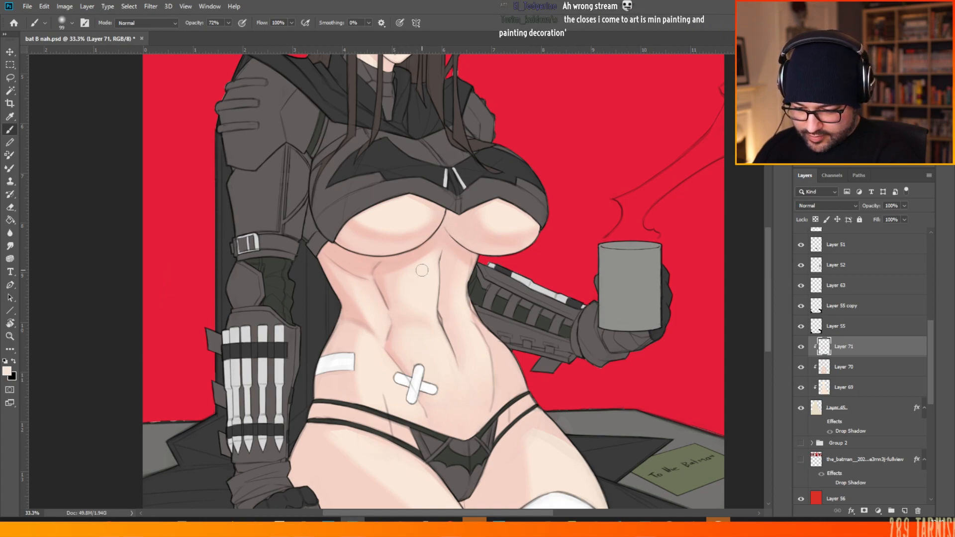
- Blend sampled pink shadow and light skin tones below the ribs with the soft brush at 161 px
right_click(439, 279)
left_click(391, 277, "alt")
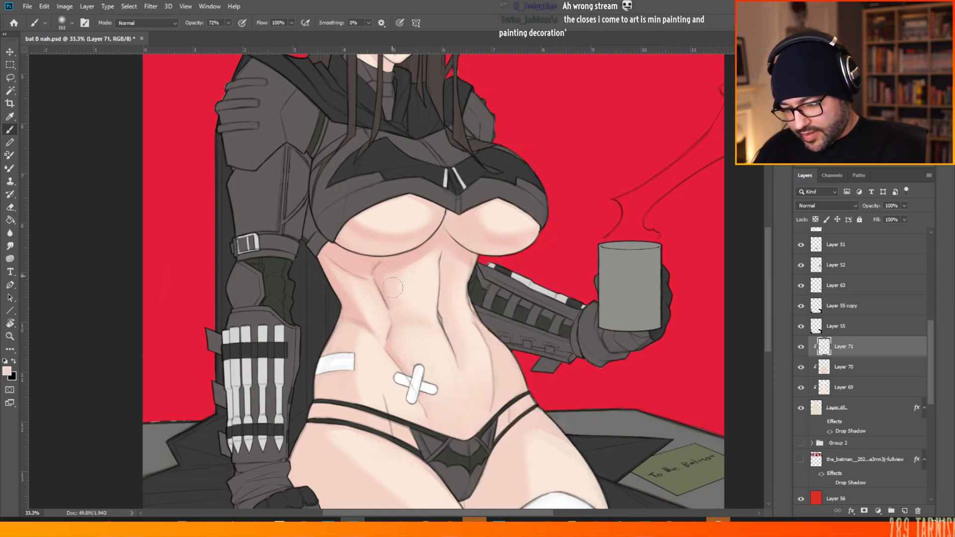
left_click(383, 274, "alt")
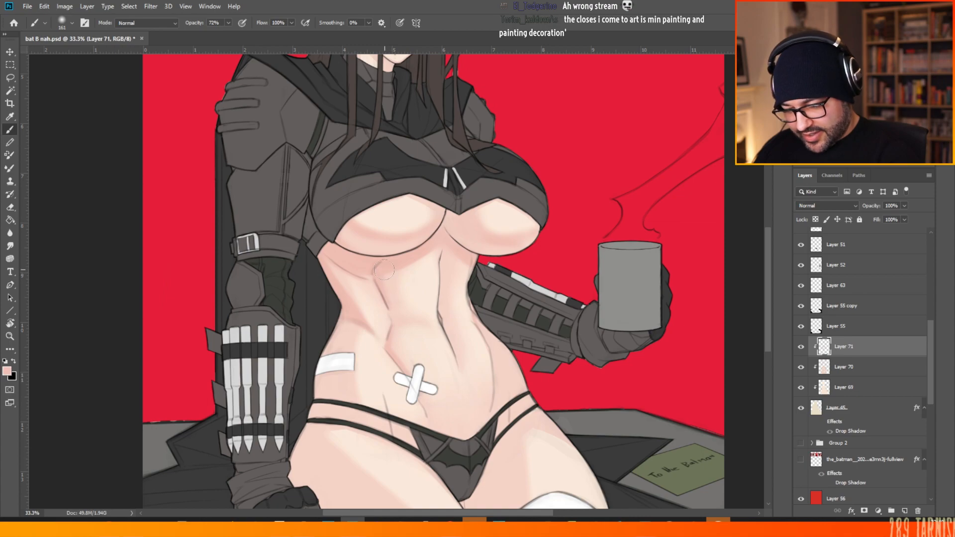
left_click_drag(387, 276, 396, 310)
left_click(415, 279, "alt")
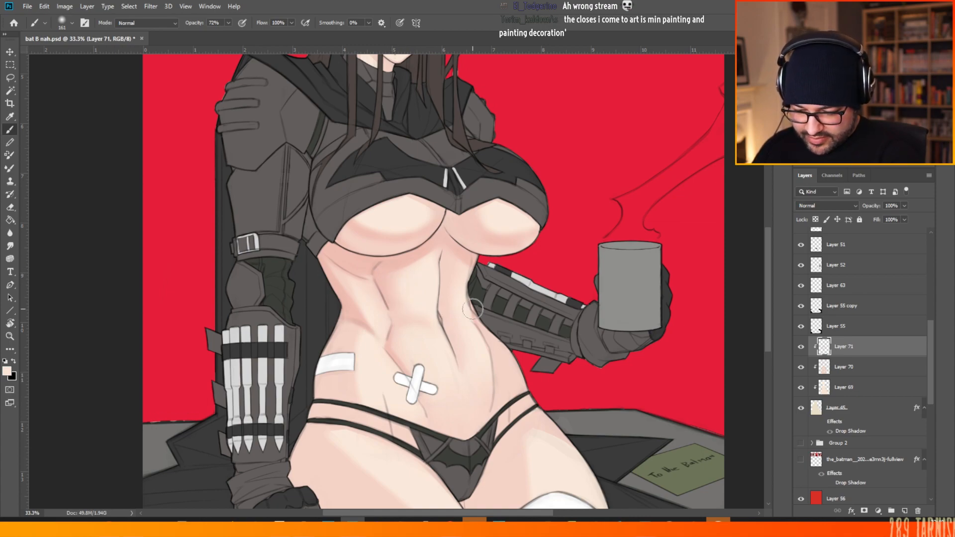
- Blend sampled skin tones along the mug-side abdominal contour with the soft brush at 97 px and 161 px
right_click(481, 346)
left_click_drag(573, 117, 569, 118)
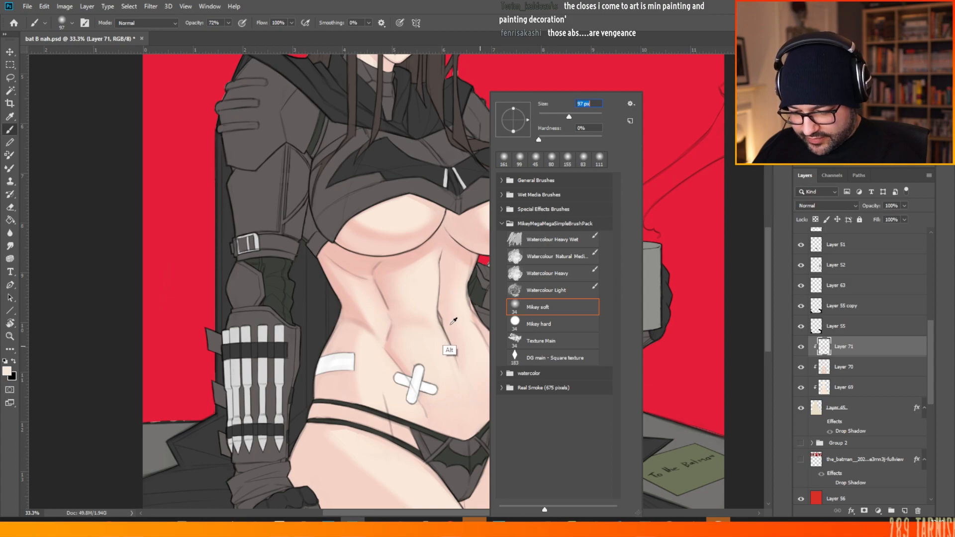
left_click(451, 348, "alt")
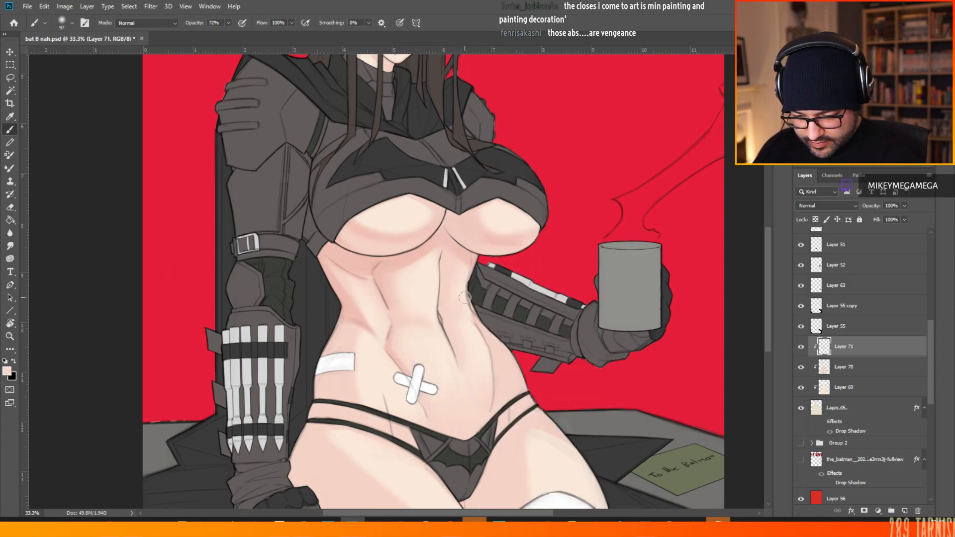
right_click(446, 297)
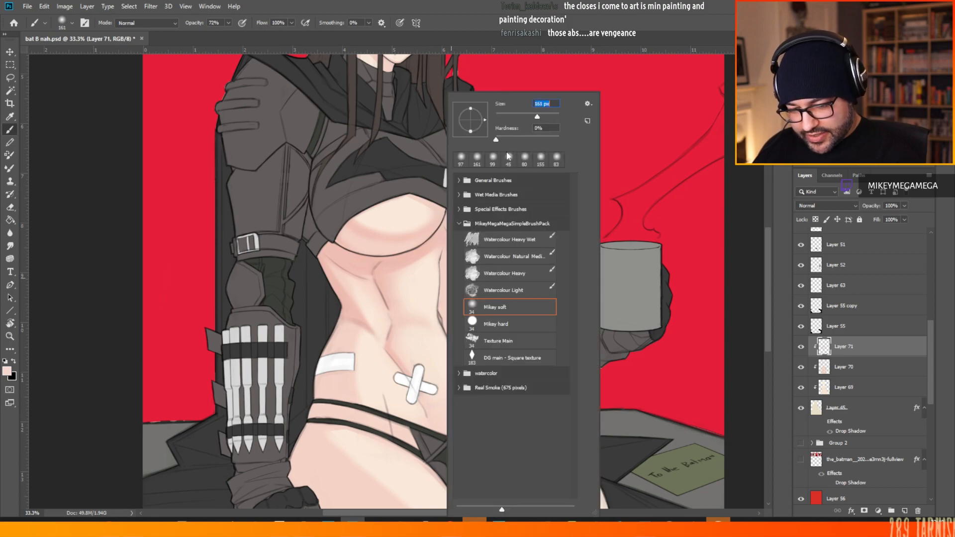
left_click(444, 302, "alt")
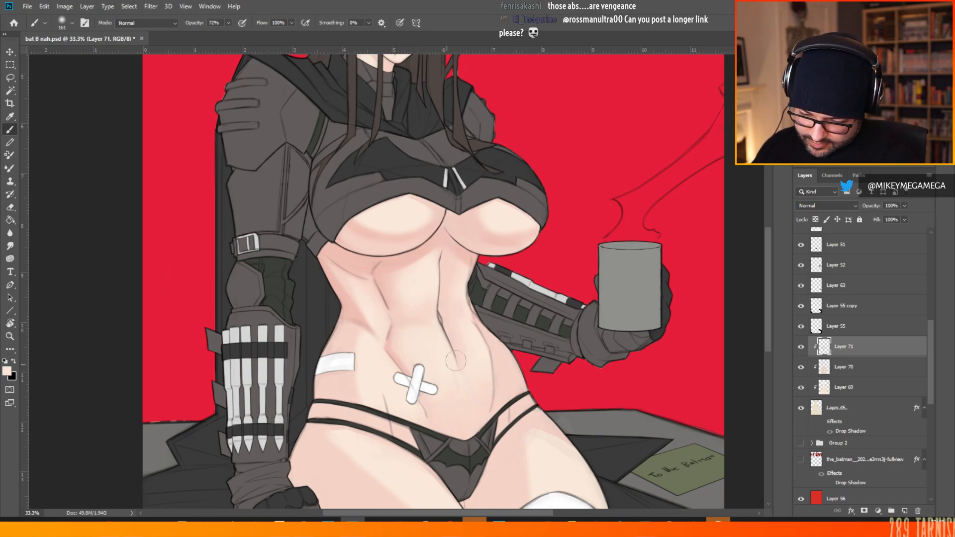
- Refine the abdominal contours with the soft brush at 28 px, and add pink shadows at 64 px
right_click(475, 281)
left_click_drag(547, 117, 533, 118)
key("Return")
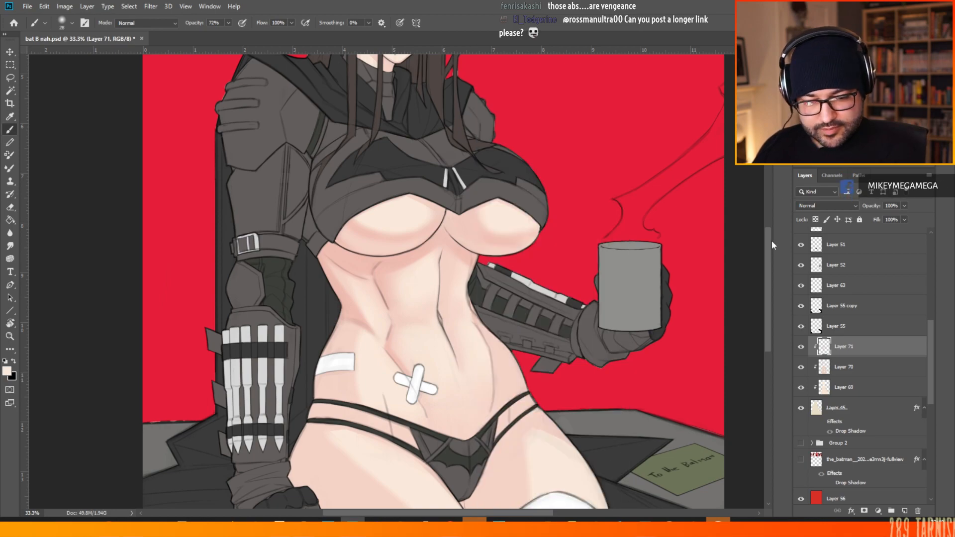
mouse_move(772, 240)
left_mouse_down()
mouse_move(772, 188)
mouse_move(760, 269)
left_mouse_up()
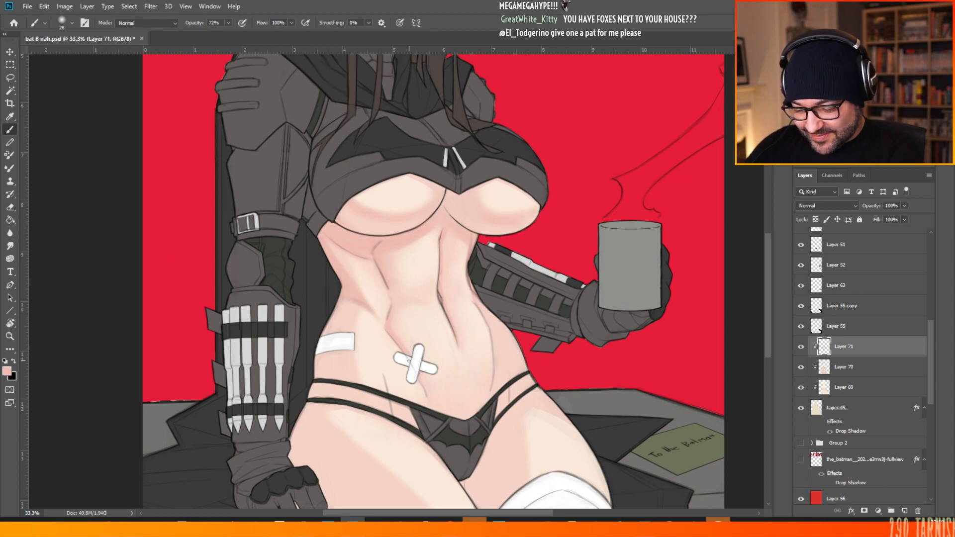
right_click(489, 299)
left_click(562, 116)
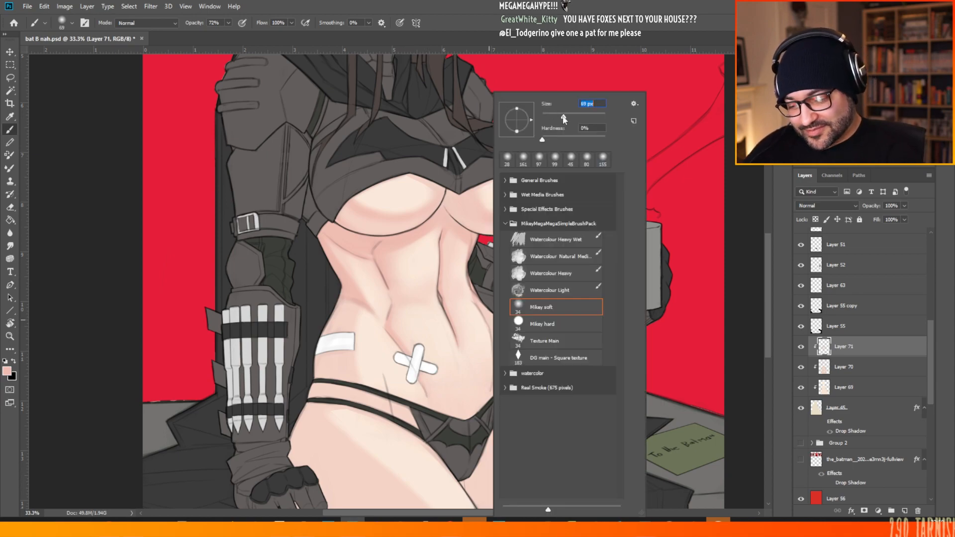
left_click(394, 290)
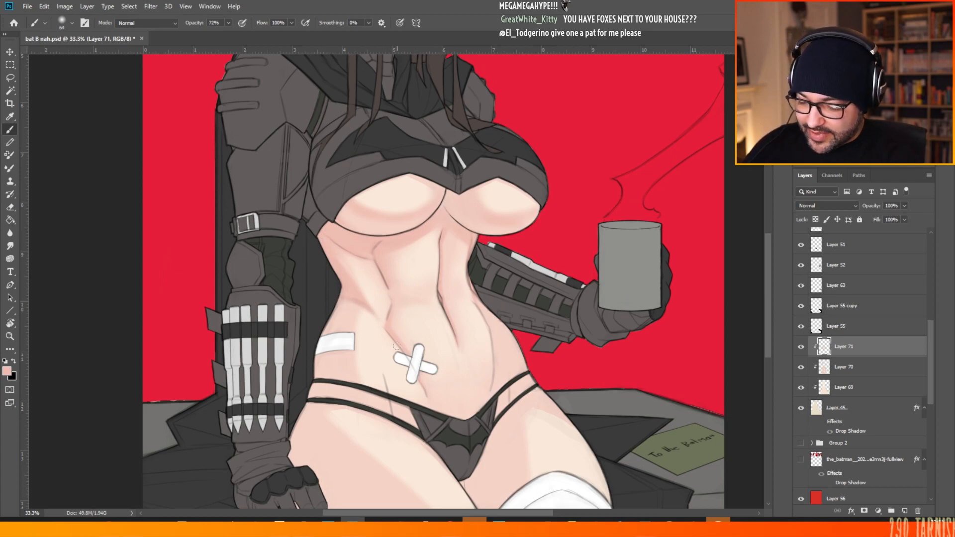
- Paint pink shadows along the waist and around the crossed bandage with the soft brush at 88 px and 64 px
right_click(341, 216)
left_click_drag(430, 118, 436, 118)
left_click(143, 275)
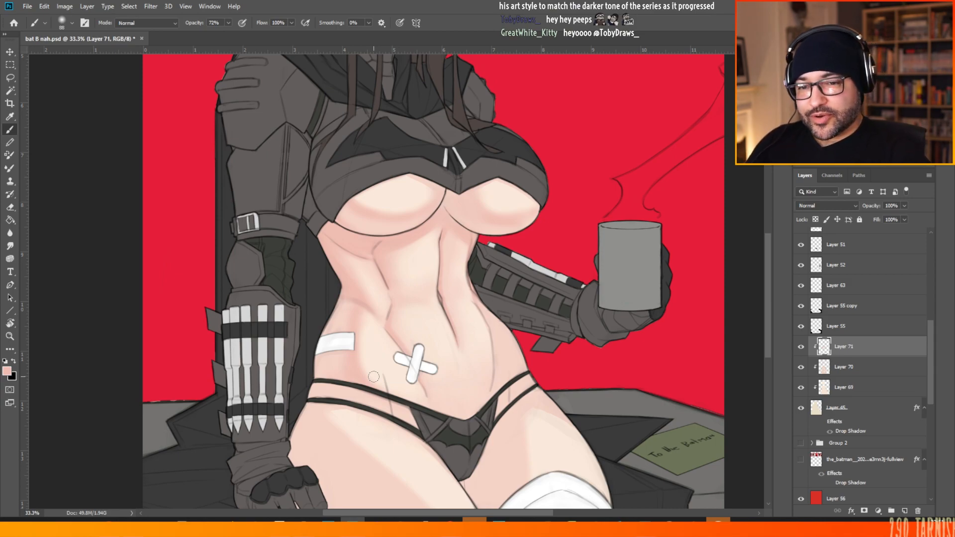
right_click(425, 364)
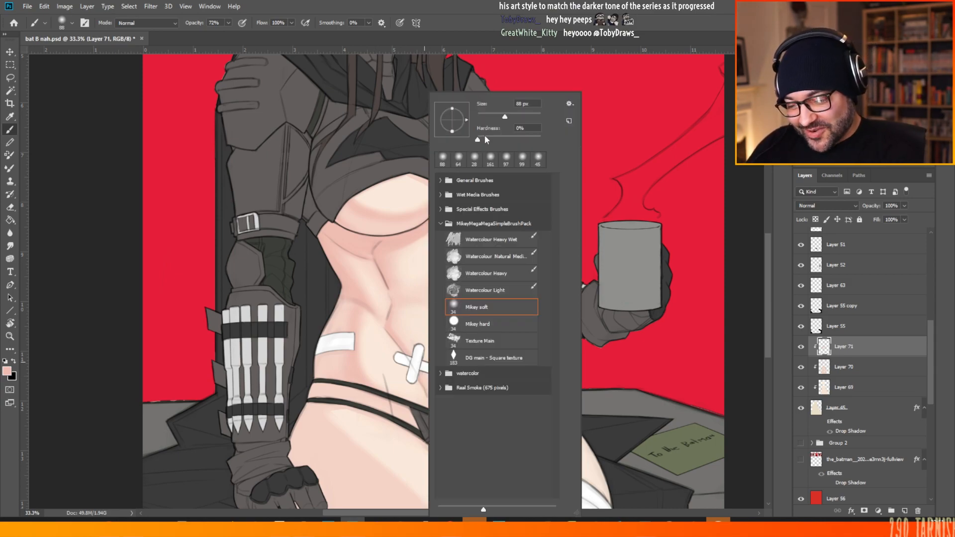
left_click(376, 394)
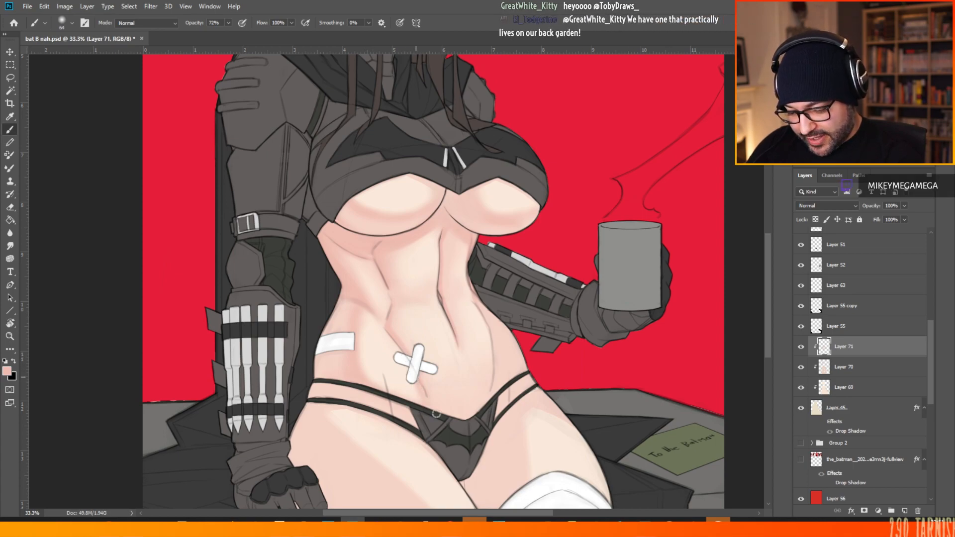
- Shade the lower abdomen in pink with the soft brush at 275 px, and refine the hip contours at 86 px
right_click(488, 378)
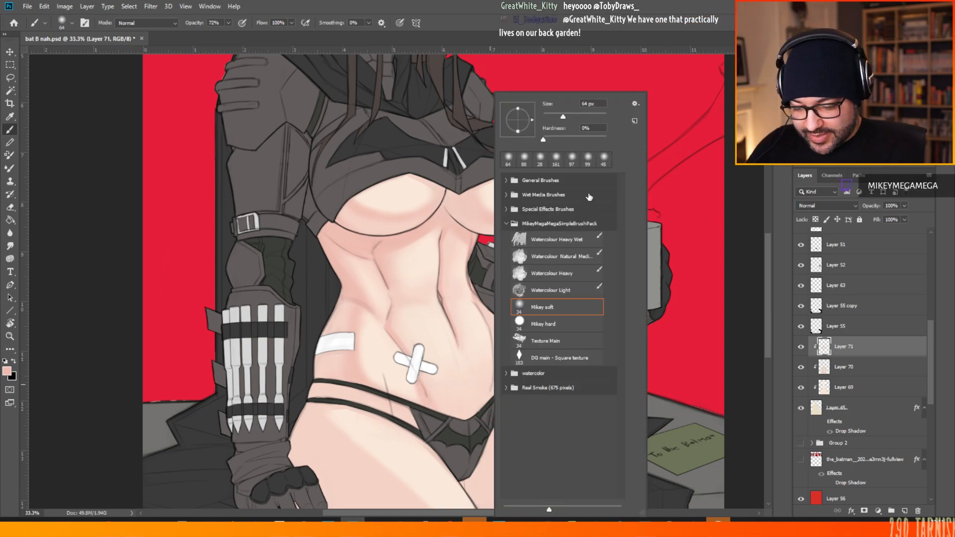
left_click(592, 119)
left_click(448, 422)
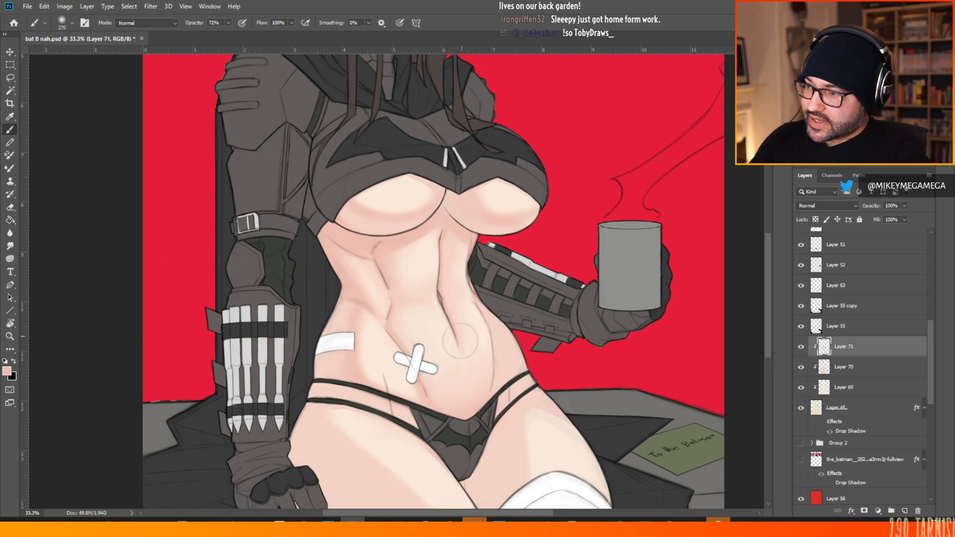
right_click(500, 316)
left_click_drag(602, 116, 580, 117)
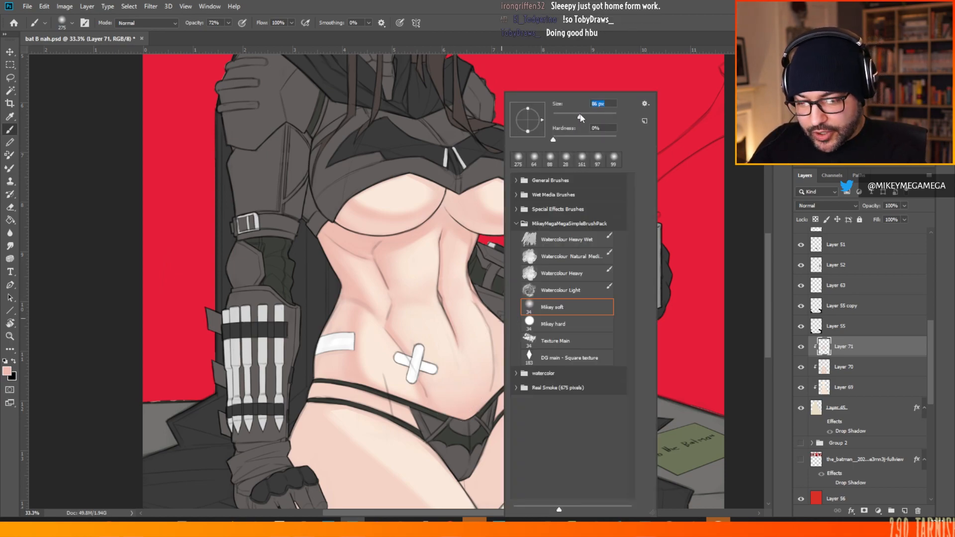
left_click(461, 423)
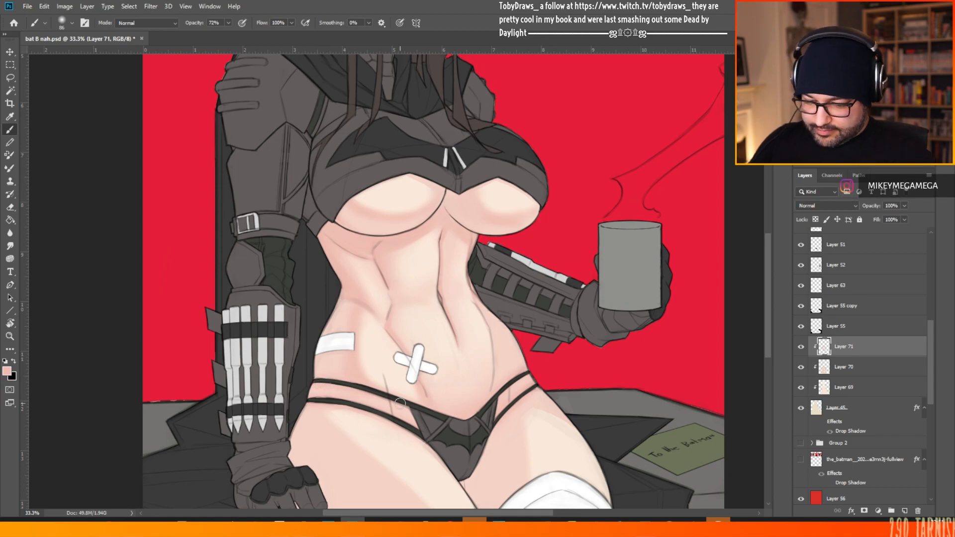
- Paint pink shading along the outer edge of the unbandaged thigh with the soft brush at 228 px
scroll(417, 374, "down", 3)
scroll(406, 347, "down", 2)
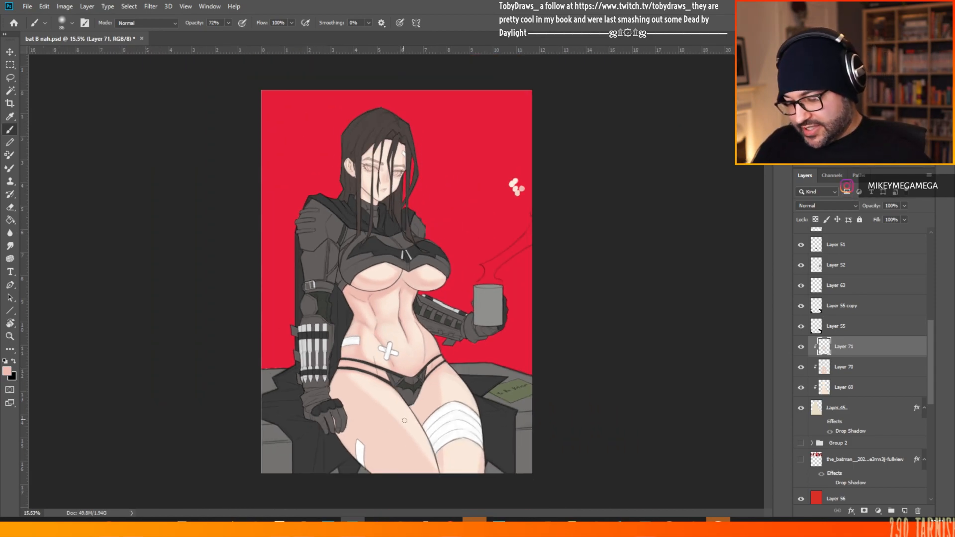
scroll(404, 420, "up", 3)
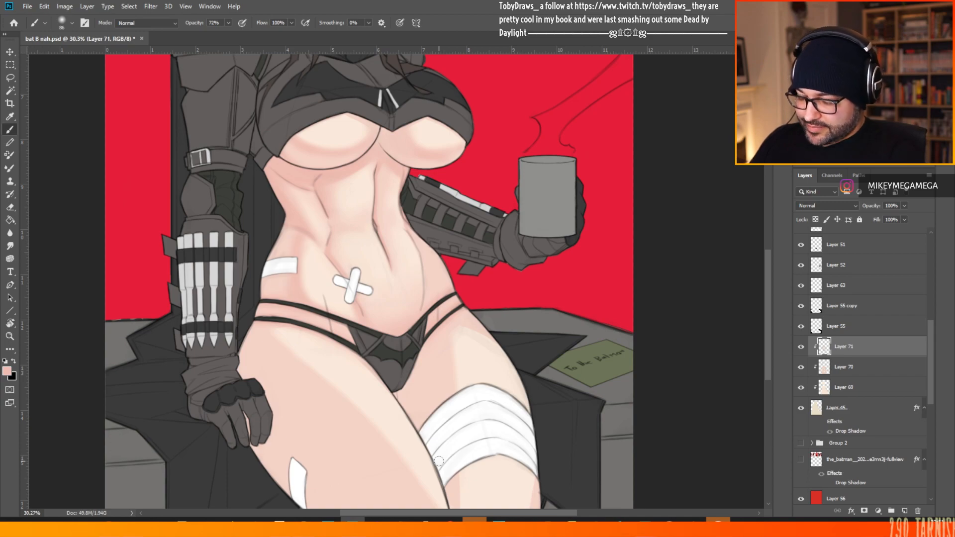
right_click(367, 323)
left_click(461, 117)
left_click(192, 408)
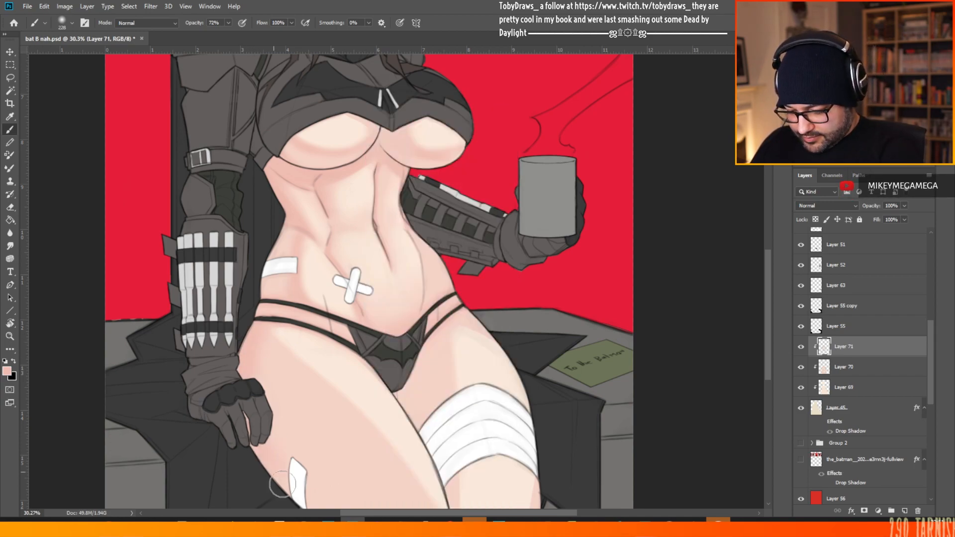
scroll(756, 234, "down", 2)
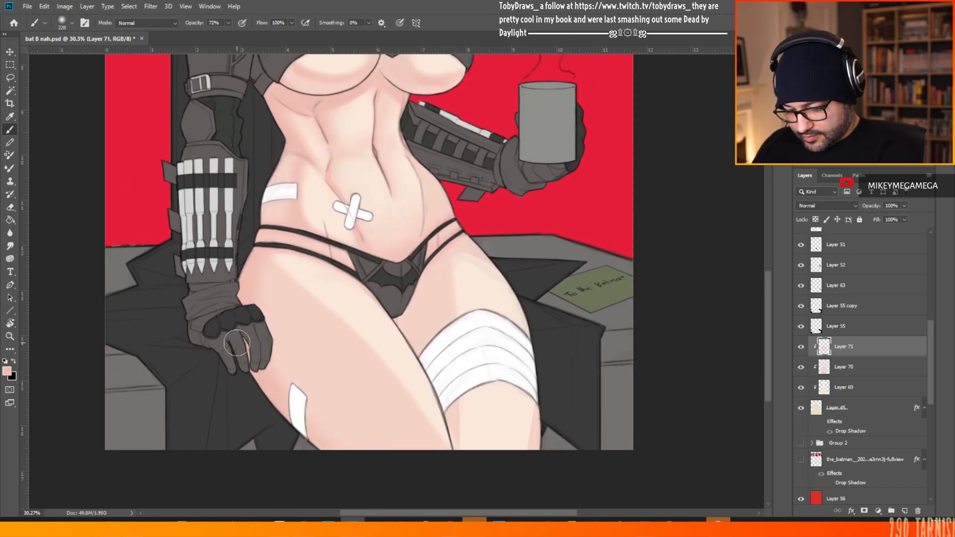
- Paint a pink shadow band from the hip down the unbandaged thigh with the soft brush at 94 px and 117 px
right_click(347, 242)
left_click(264, 244)
right_click(287, 250)
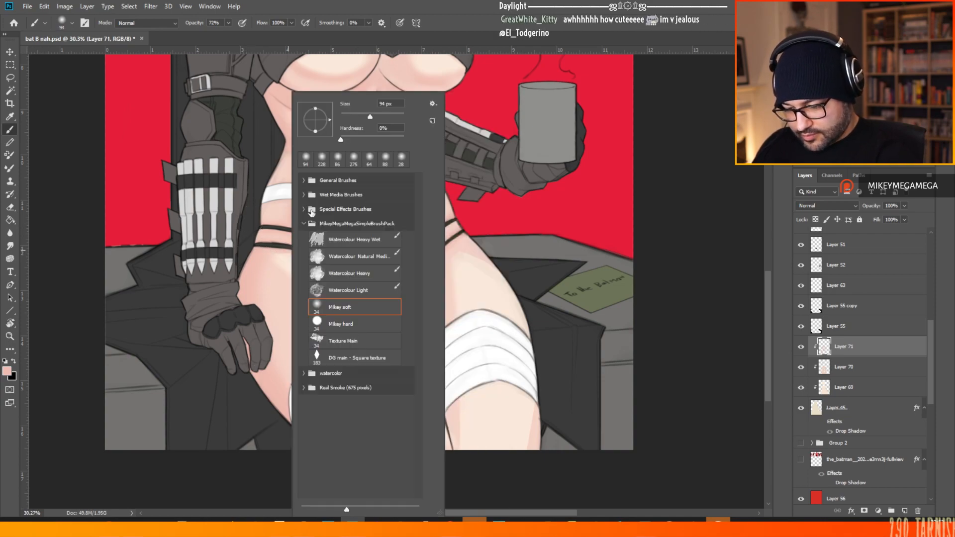
left_click_drag(374, 118, 377, 118)
left_click(83, 280)
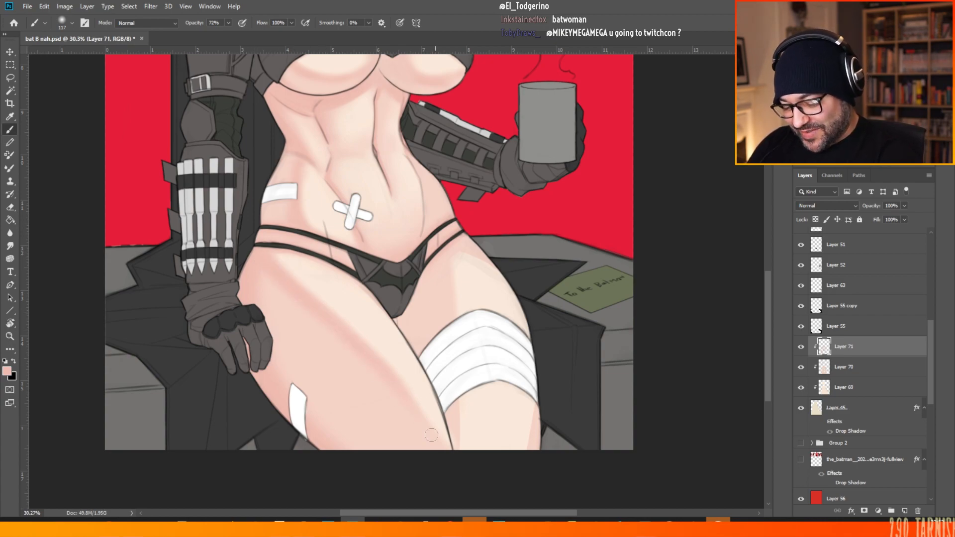
- Widen and soften the pink shadow band down the unbandaged thigh at 196 px, and touch up its upper inner edge with a smaller brush
scroll(390, 373, "down", 7)
scroll(290, 361, "up", 5)
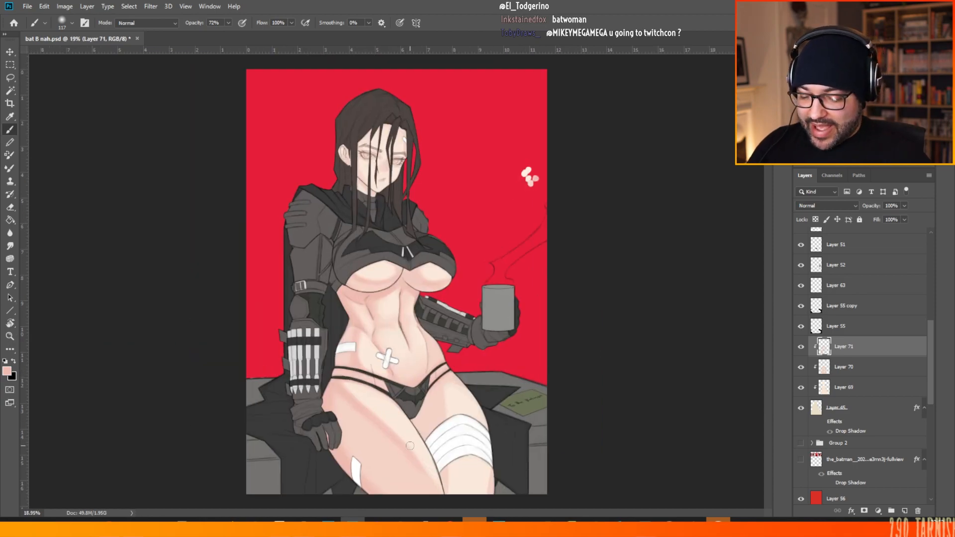
scroll(355, 315, "down", 3)
scroll(334, 317, "down", 1)
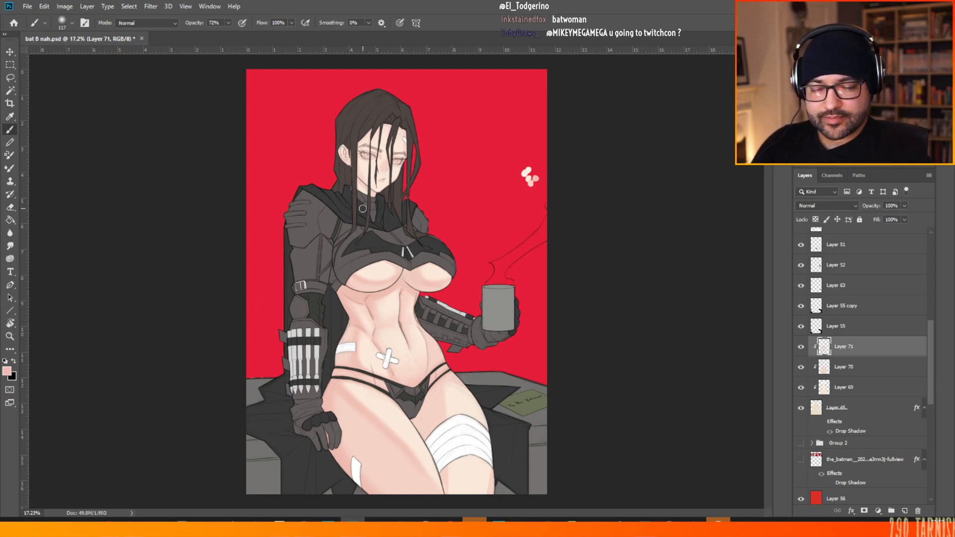
scroll(477, 419, "up", 3)
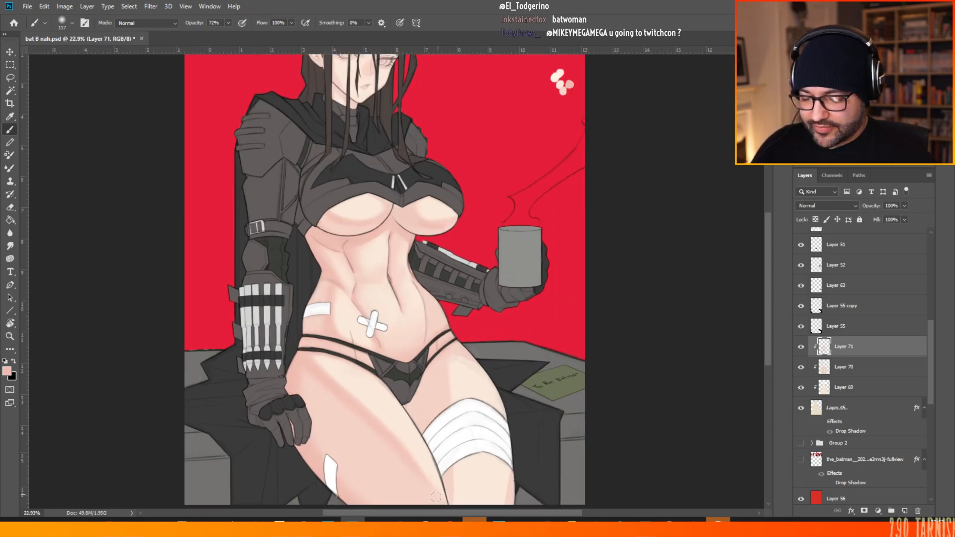
right_click(309, 371)
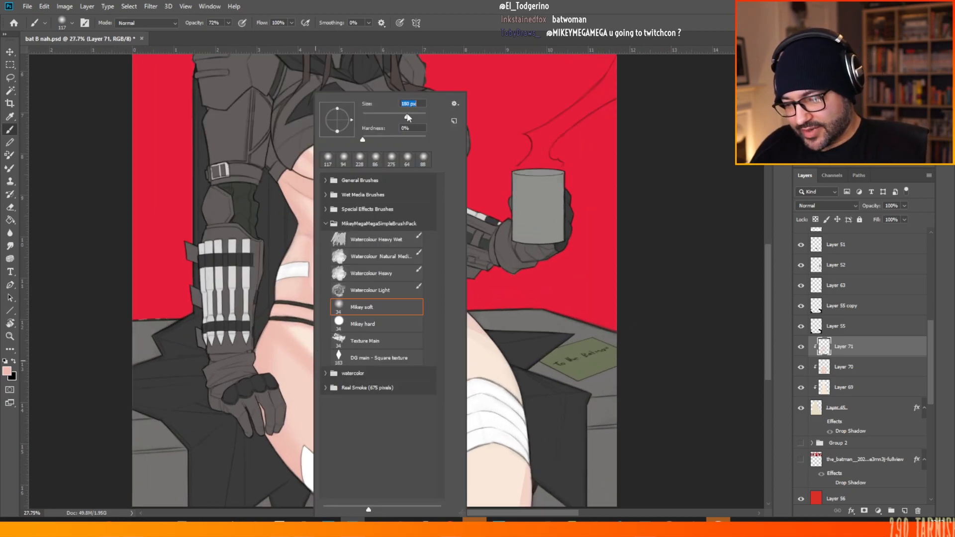
left_click_drag(407, 118, 409, 117)
left_click(96, 241)
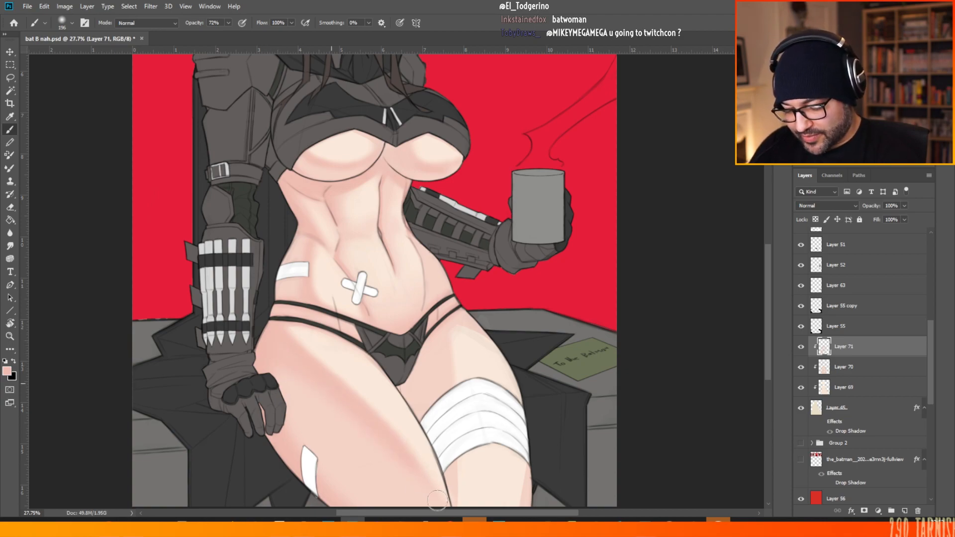
right_click(455, 347)
left_click_drag(361, 350, 377, 363)
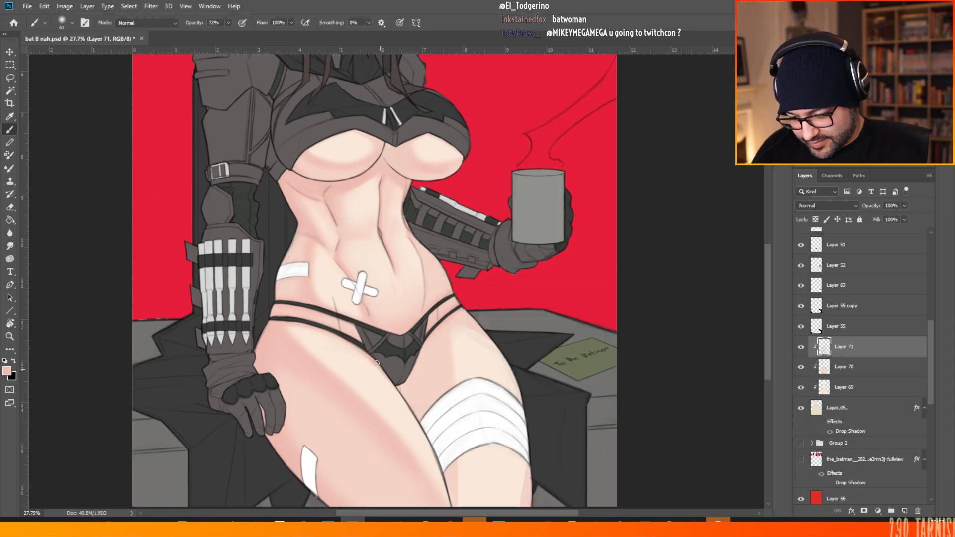
- Refine the edge of the pink shadow band on the unbandaged thigh with the soft brush at 42 px
right_click(411, 345)
left_click(372, 356)
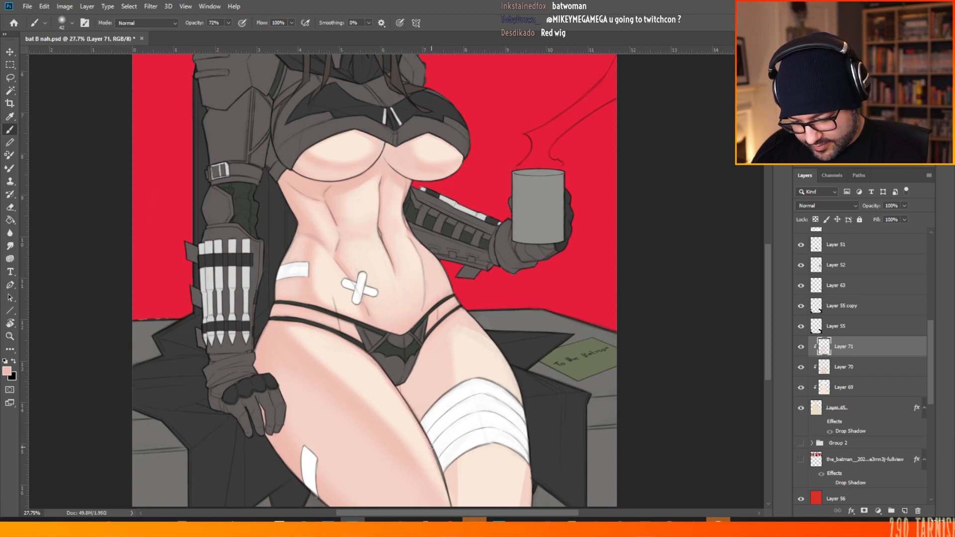
left_click_drag(440, 469, 445, 357)
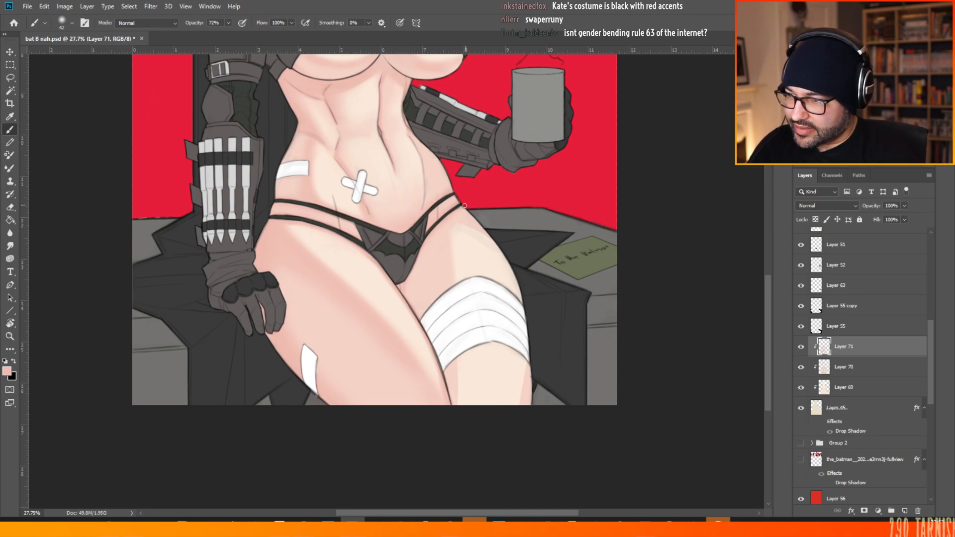
- Shade the bandaged thigh in pink above and below the wrap with the soft brush at 81 px and 306 px
right_click(459, 230)
left_click(535, 118)
left_click(403, 280)
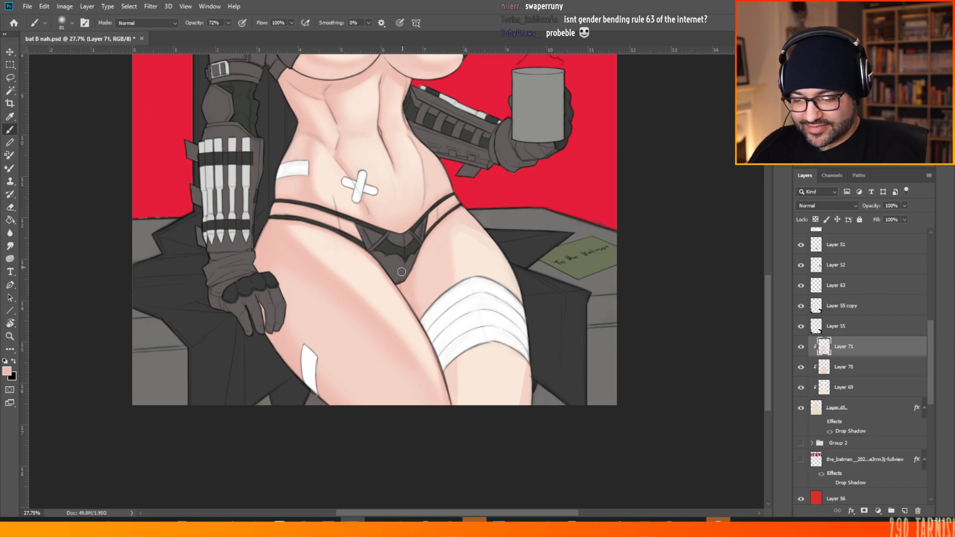
right_click(459, 244)
left_click(565, 116)
left_click(671, 125)
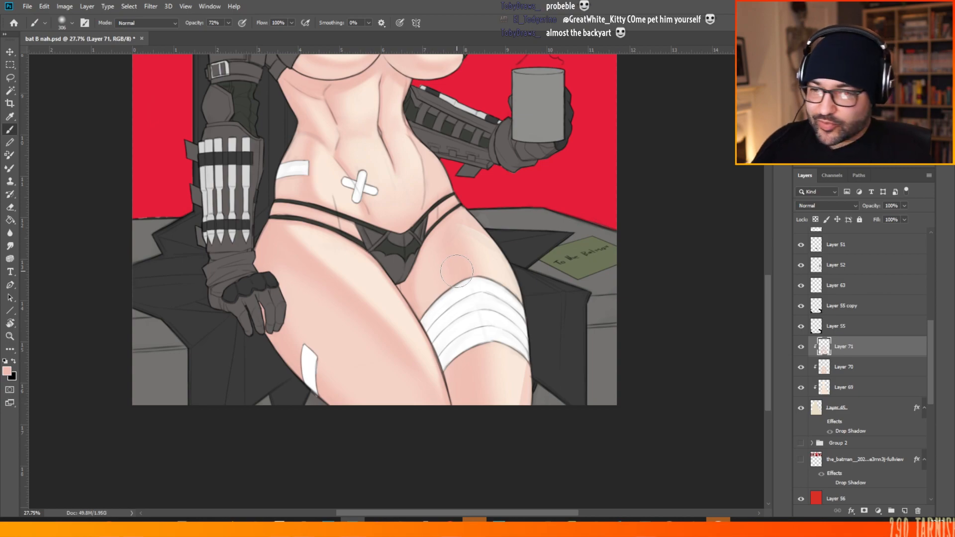
- Touch up the pink shading on the bandaged thigh with the soft brush at 26 px
right_click(494, 230)
left_click_drag(560, 109, 550, 114)
left_click(412, 437)
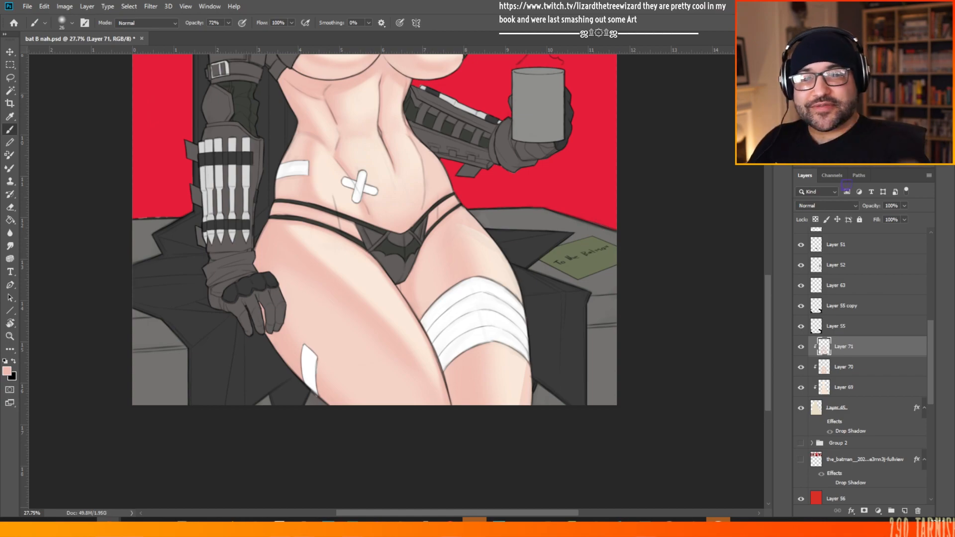
left_click_drag(605, 414, 410, 465)
left_click_drag(532, 388, 582, 314)
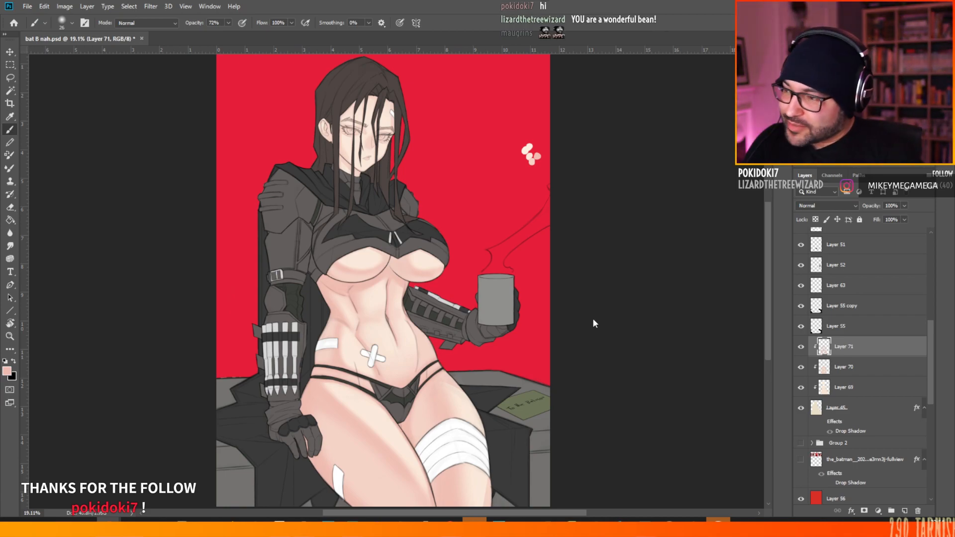
scroll(278, 435, "up", 6)
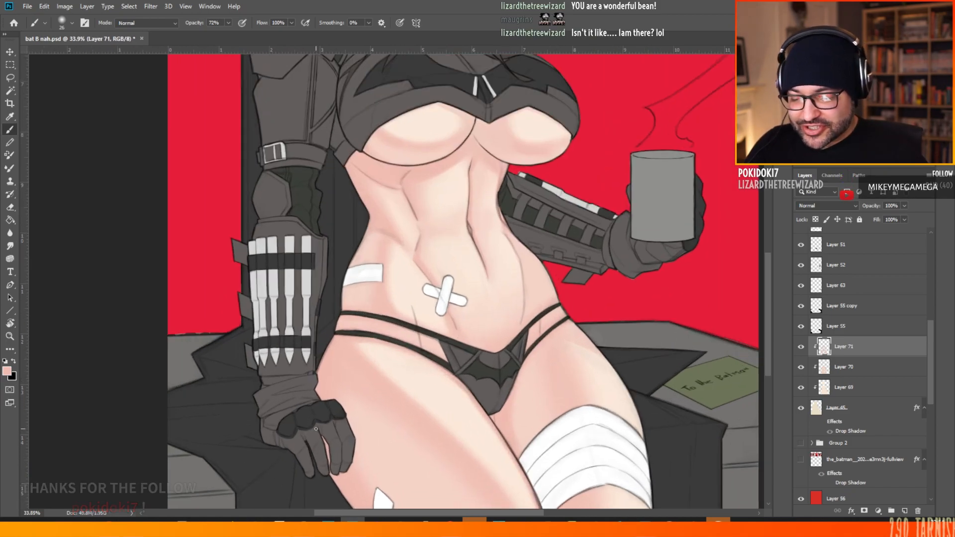
- Touch up the skin shading below the chest armour with the soft brush at 130 px, and pick up the light skin tone there
right_click(521, 159)
left_click_drag(599, 116, 611, 116)
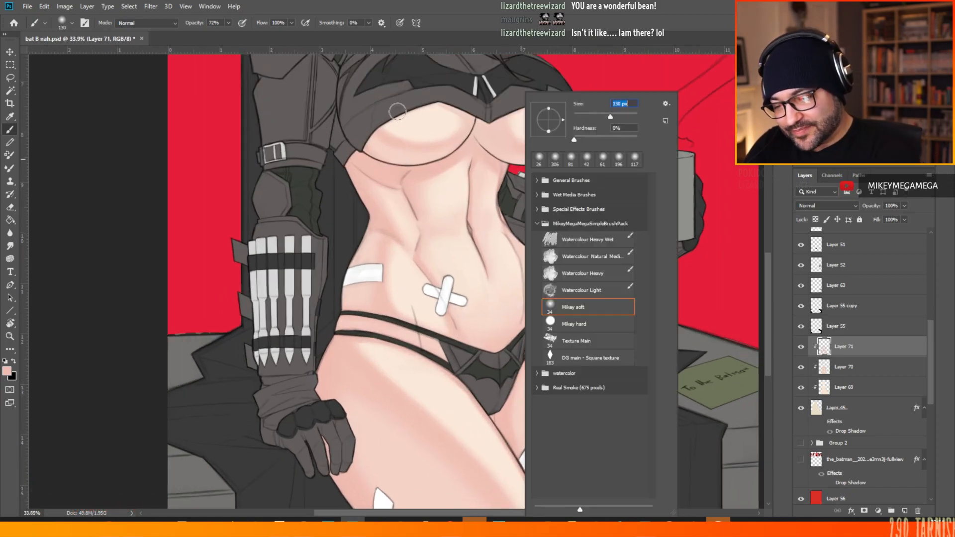
left_click(396, 114)
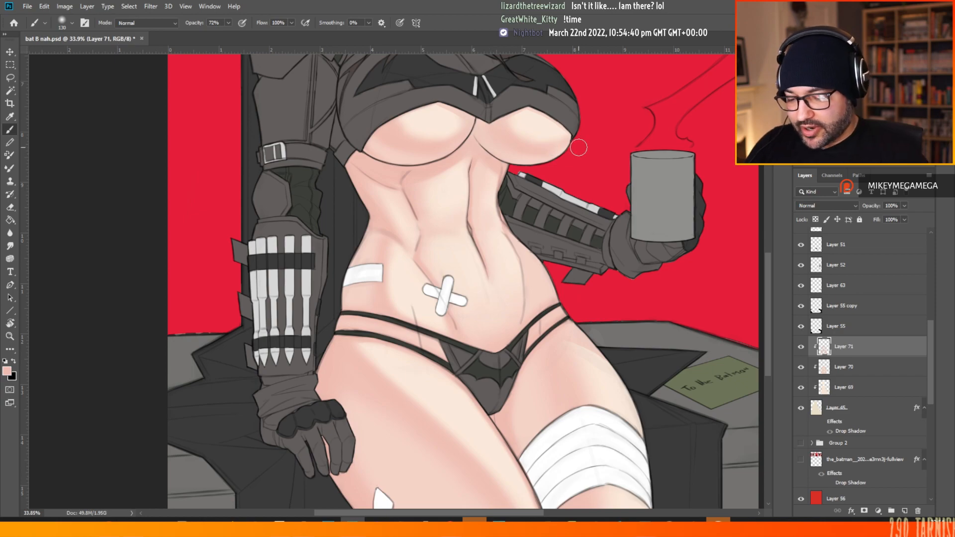
left_click(413, 143, "alt")
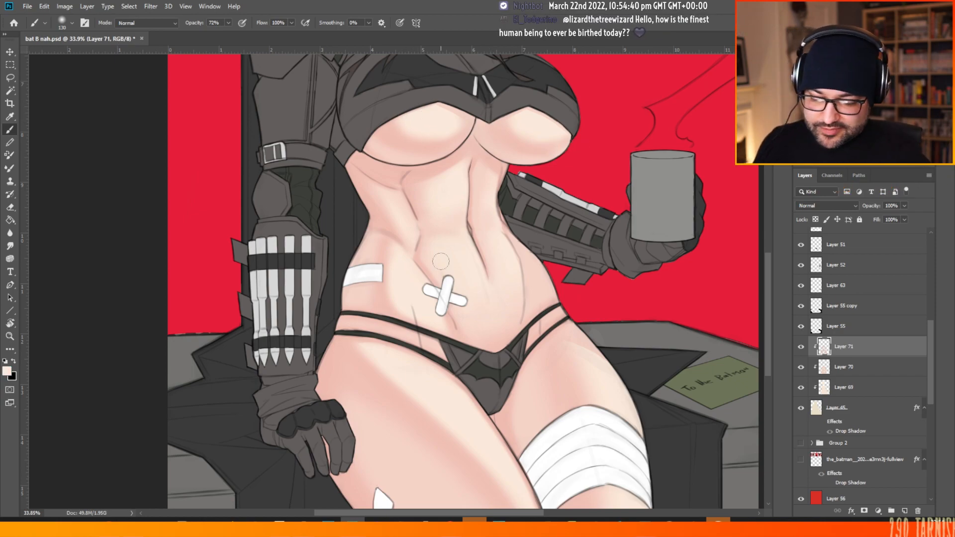
- Deepen the abdomen and waist shading with a sampled pink at 130 px, and blend it with a mid skin tone sampled above the crossed plasters
scroll(391, 221, "down", 3)
left_click(362, 289, "alt")
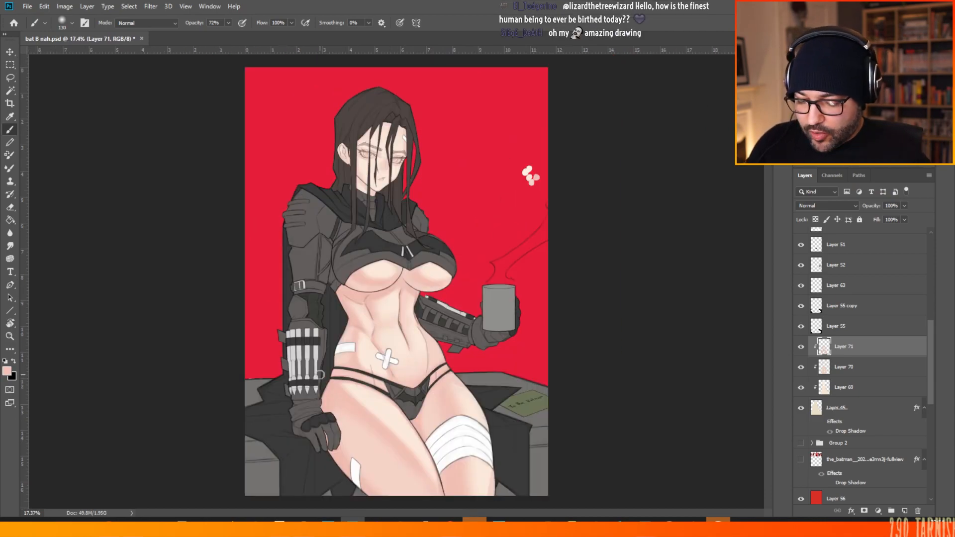
scroll(377, 431, "up", 3)
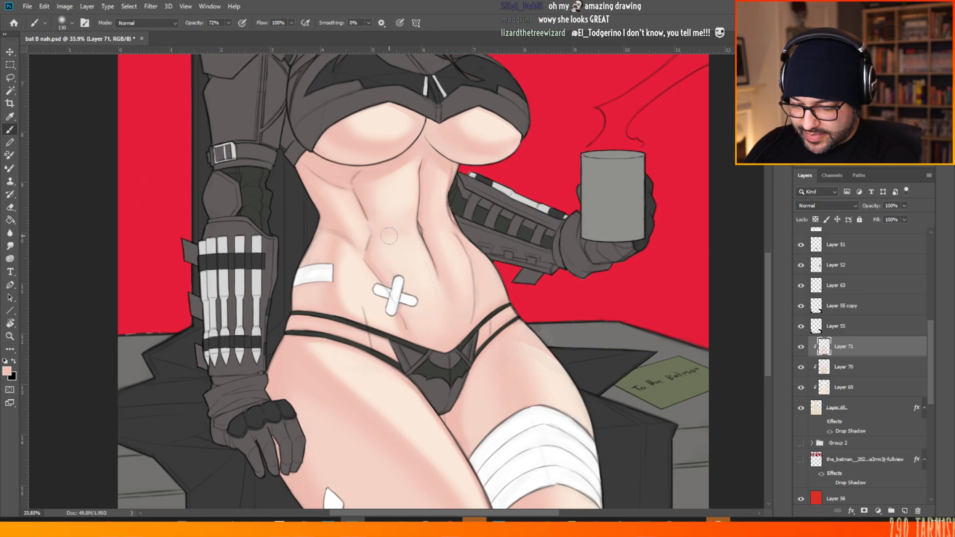
left_click(382, 266, "alt")
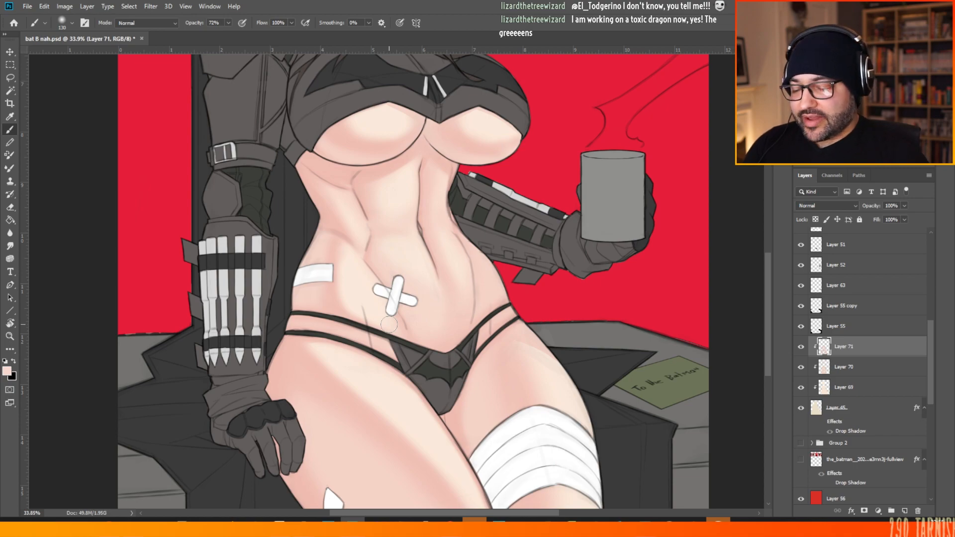
- Lighten the hip beside the white side plaster with a sampled light skin tone, using the soft brush at 130 px and 53 px
scroll(509, 258, "down", 2)
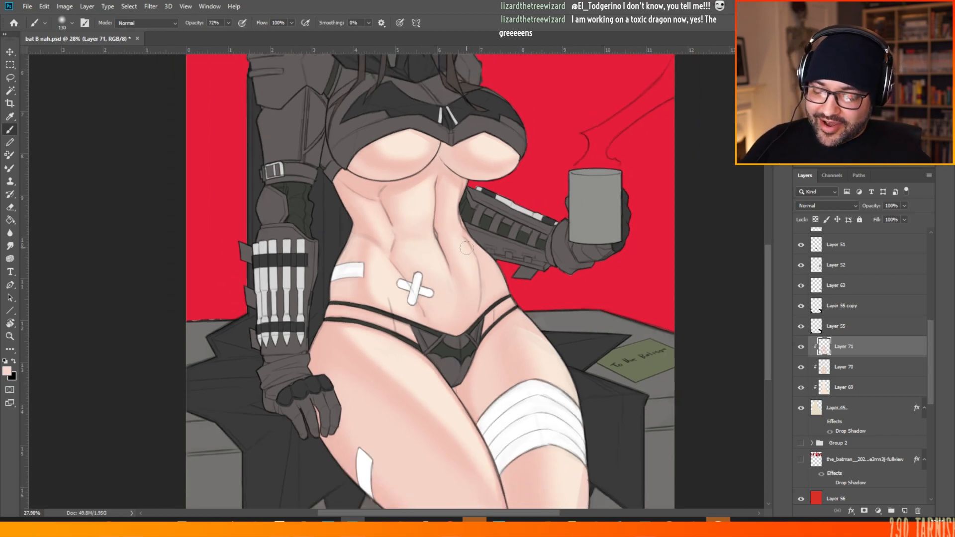
scroll(466, 248, "down", 3)
scroll(378, 326, "up", 2)
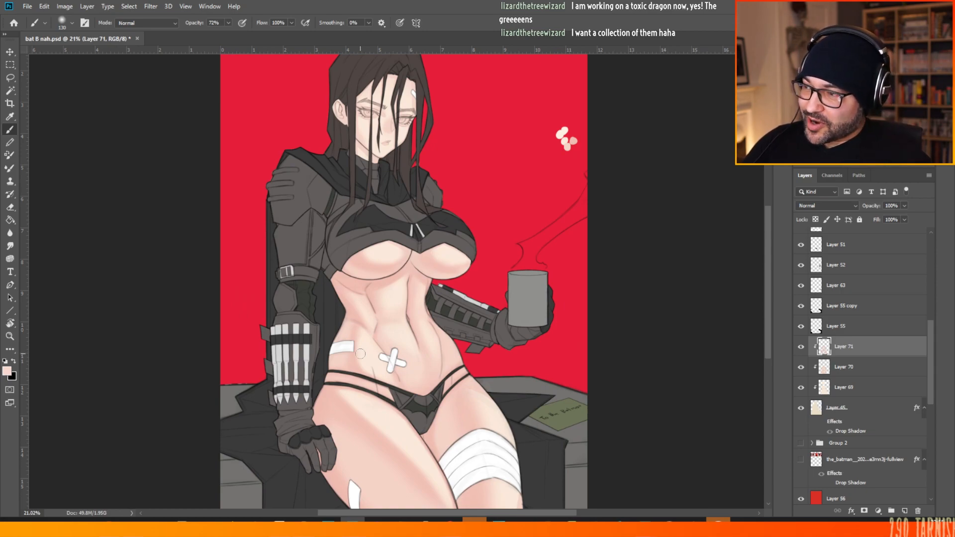
scroll(379, 333, "up", 4)
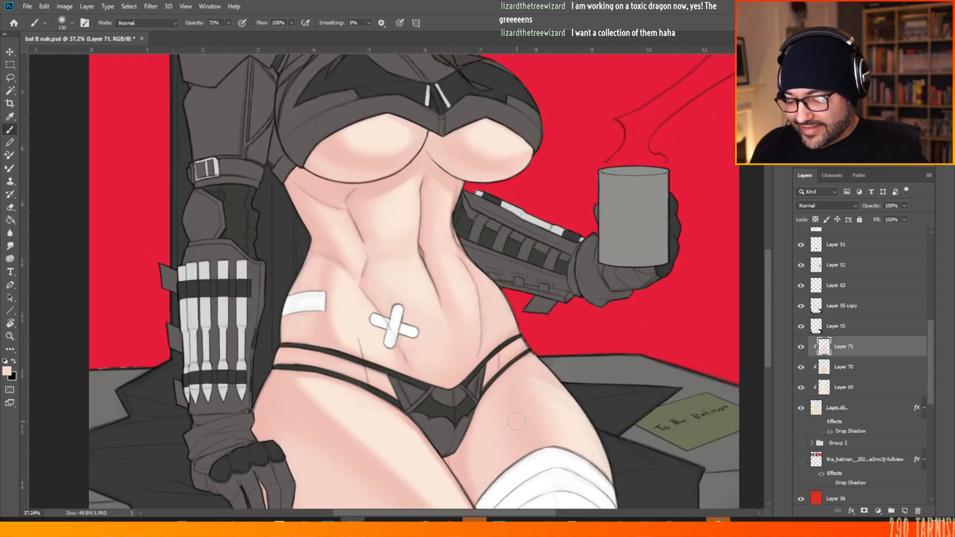
left_click(348, 300, "alt")
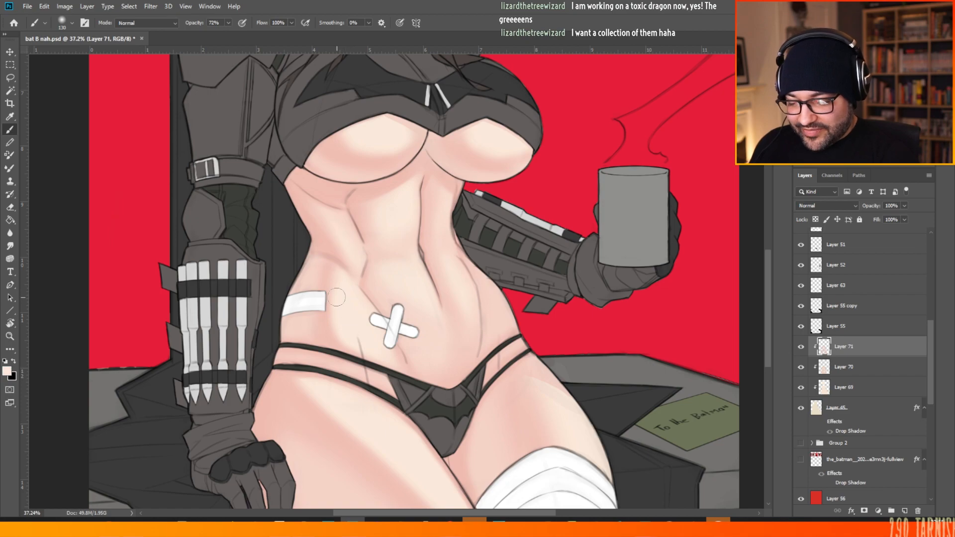
mouse_move(338, 296)
left_mouse_down()
mouse_move(346, 287)
mouse_move(345, 298)
left_mouse_up()
right_click(390, 271)
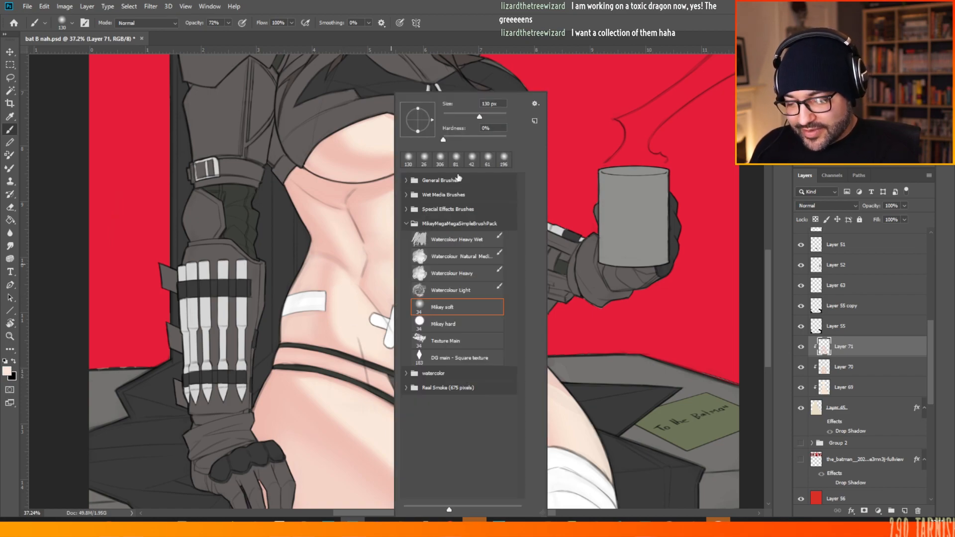
left_click(345, 304)
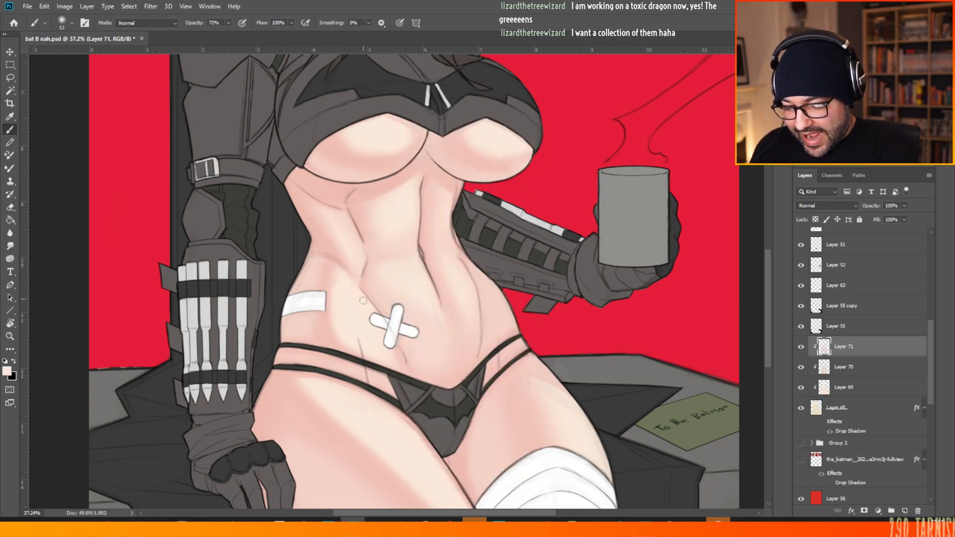
- Blend the light skin tone over the hip and up the side of the waist with the soft brush at 81 px
right_click(356, 292)
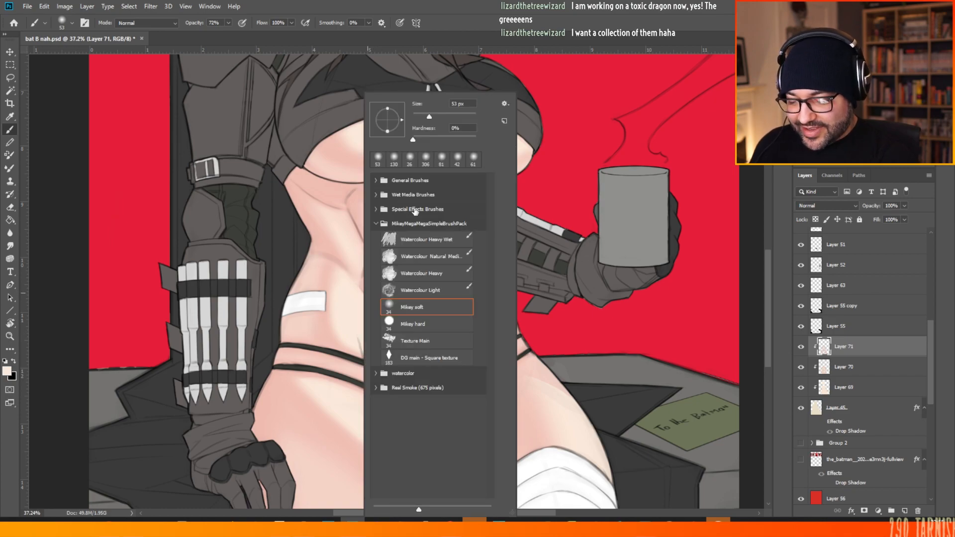
left_click(437, 117)
left_click(353, 335)
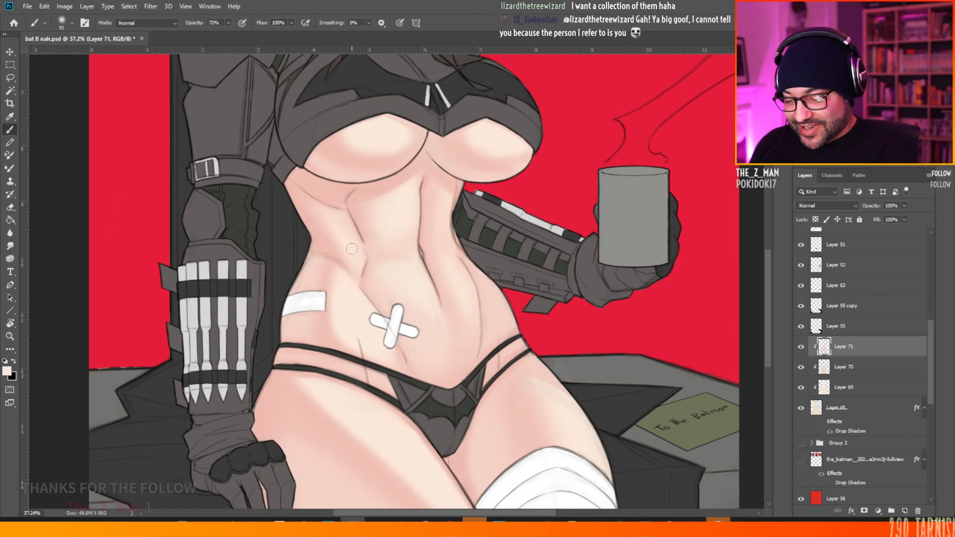
key("alt")
left_click(359, 262, "alt")
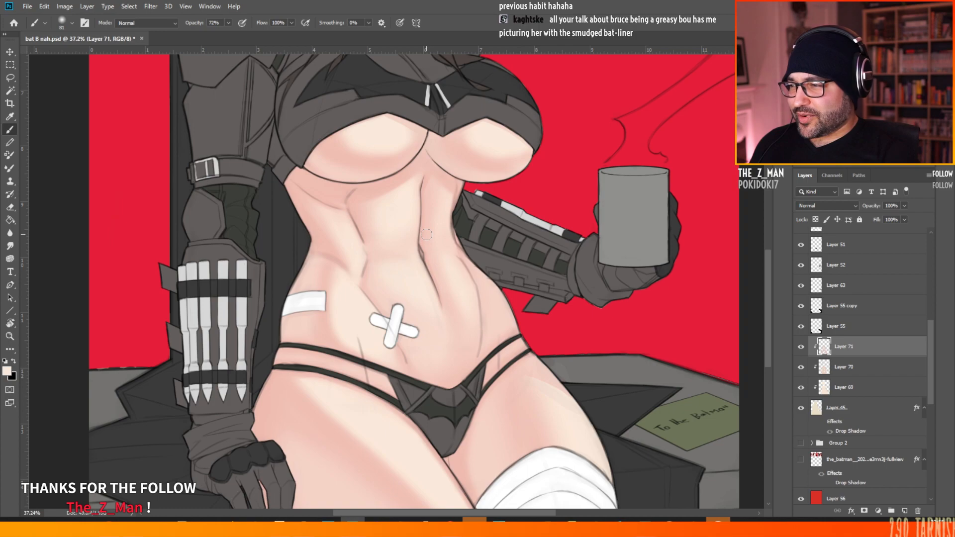
- Refine the shading along the abdomen's central crease with sampled skin tones and the soft brush at 48 px
left_click(408, 275, "alt")
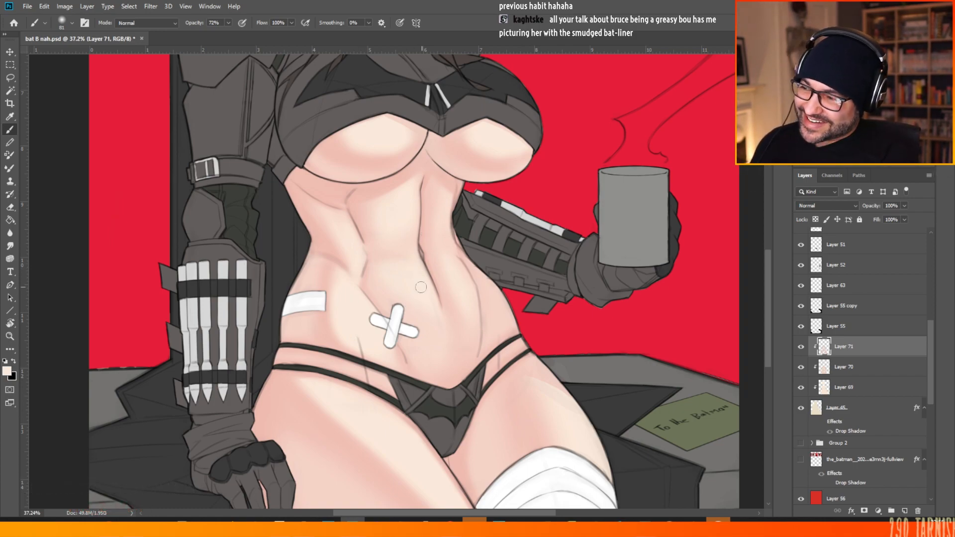
right_click(470, 246)
left_click(530, 115)
left_click(423, 284)
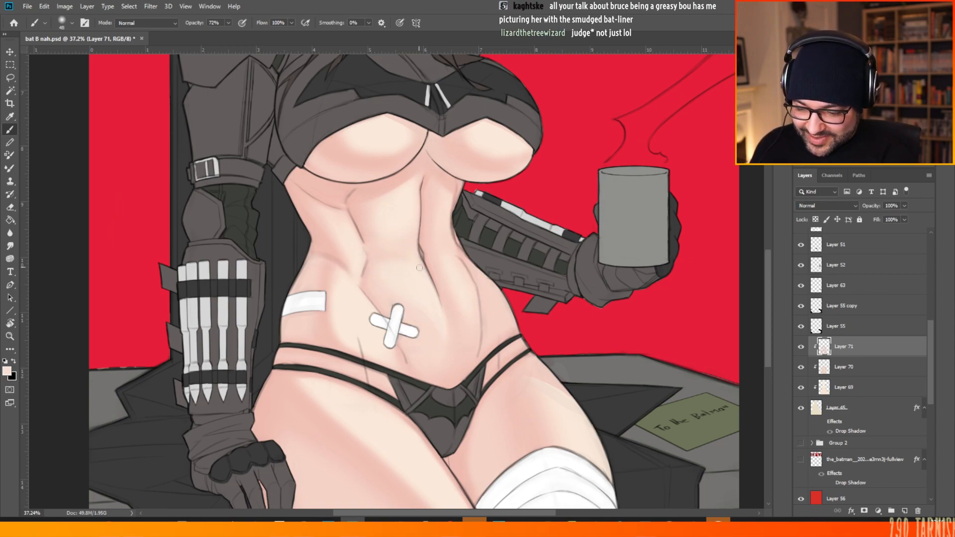
left_click(411, 207, "alt")
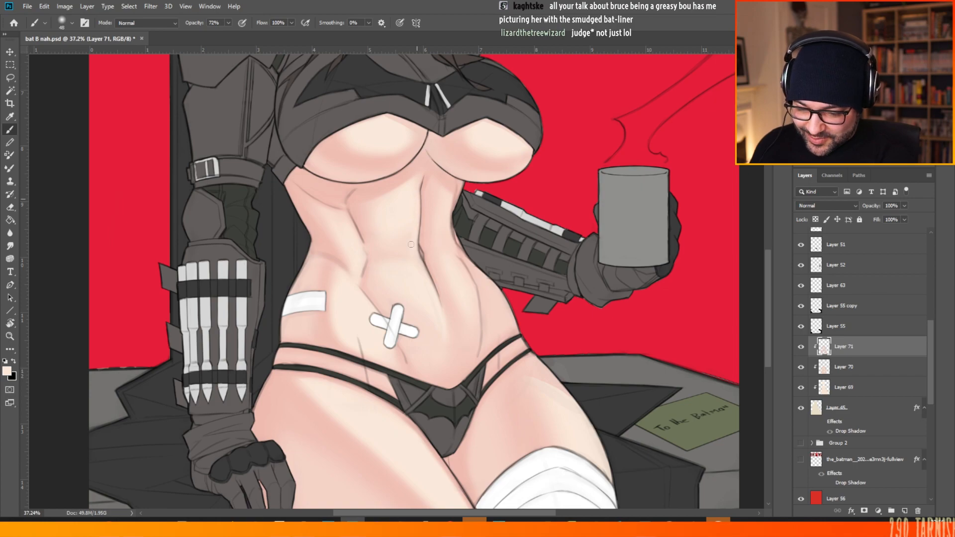
- Smooth the shading across the central abdomen with sampled skin tones, using the soft brush at 92 px and 149 px
right_click(421, 163)
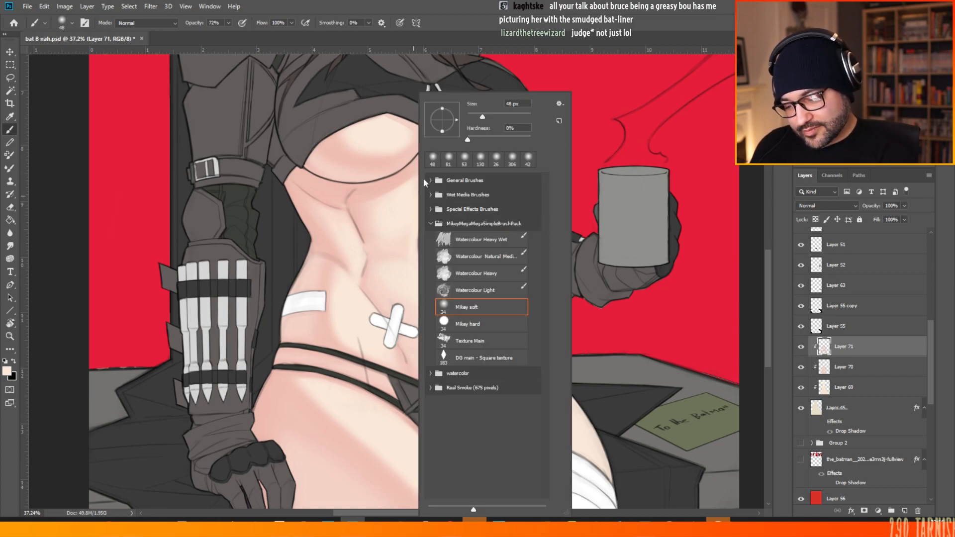
left_click_drag(493, 116, 496, 118)
left_click(405, 245, "alt")
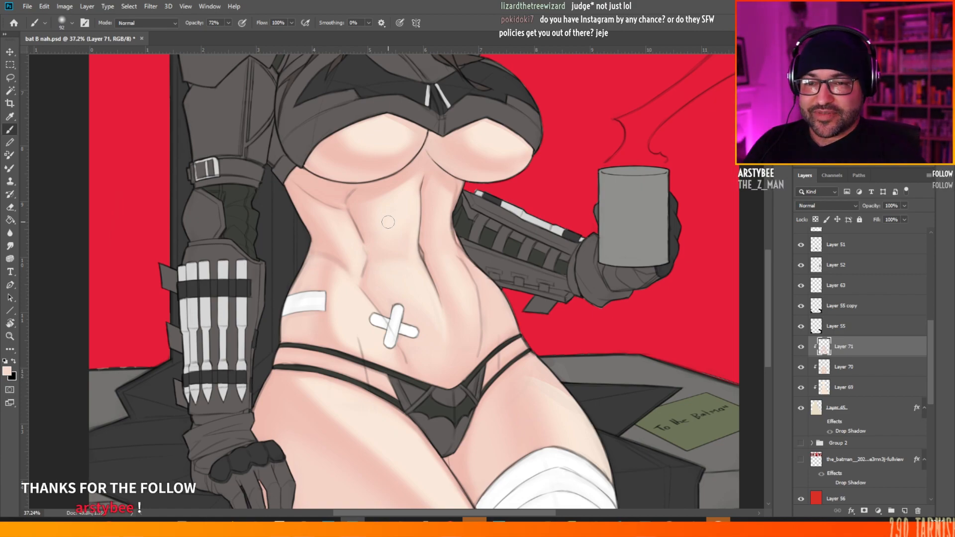
right_click(407, 268)
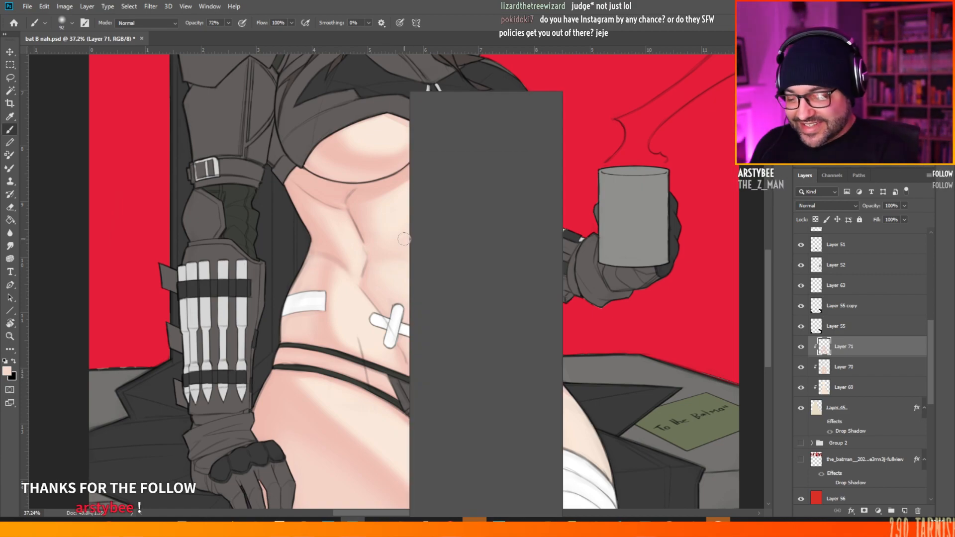
left_click_drag(491, 118, 497, 119)
left_click(378, 276)
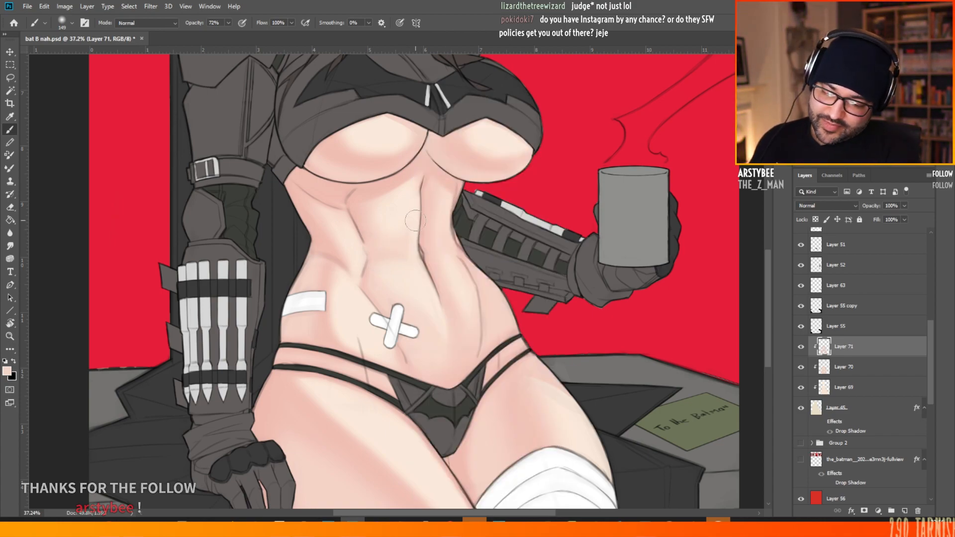
left_click(399, 202, "alt")
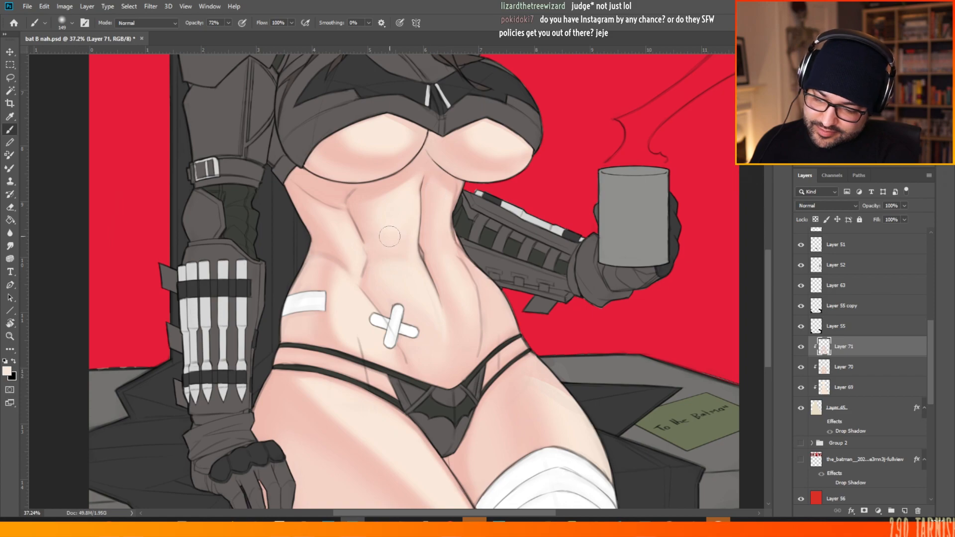
left_click(373, 219, "alt")
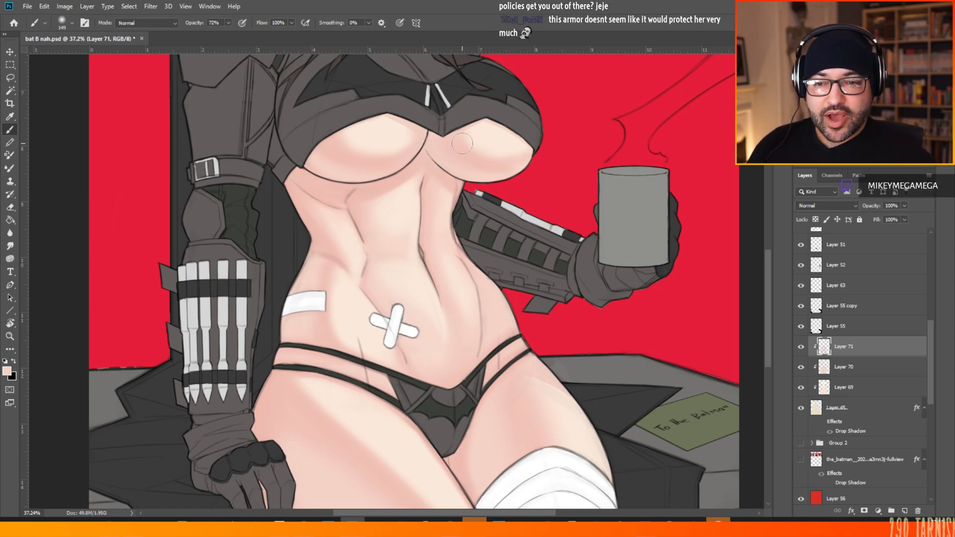
- Blend sampled skin tones over the hip on the mug side, down to the straps, with the soft brush at 48 px
scroll(463, 259, "down", 3)
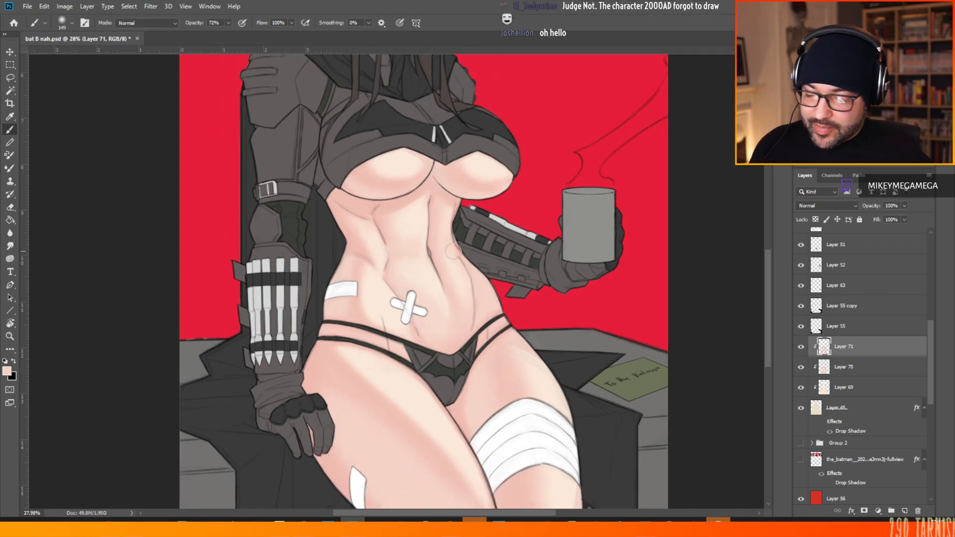
scroll(504, 316, "down", 2)
scroll(441, 412, "up", 5)
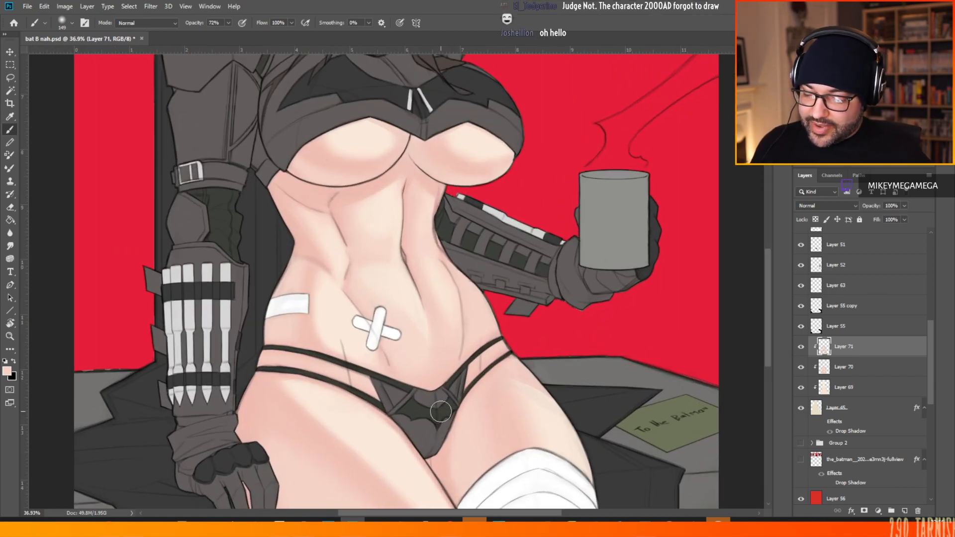
left_click(338, 307, "alt")
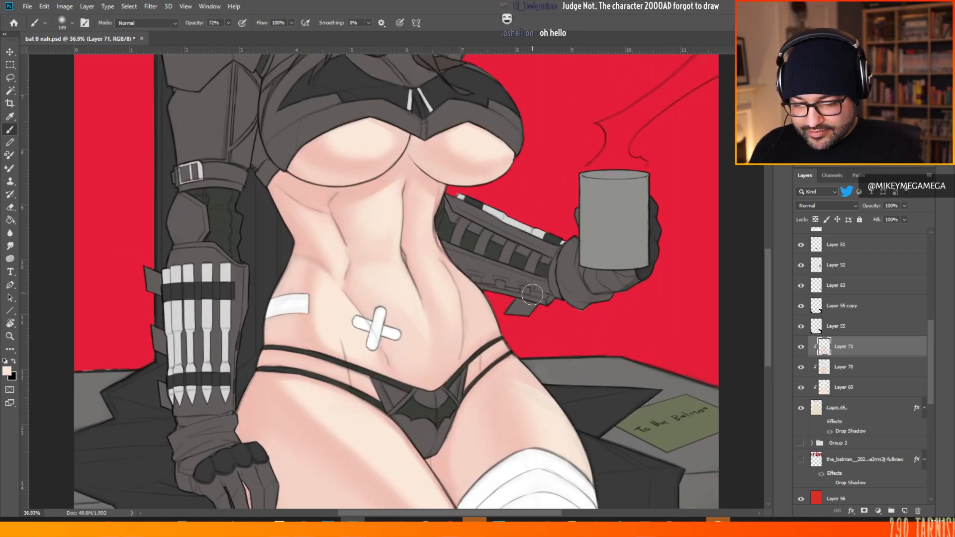
right_click(532, 296)
left_click(599, 117)
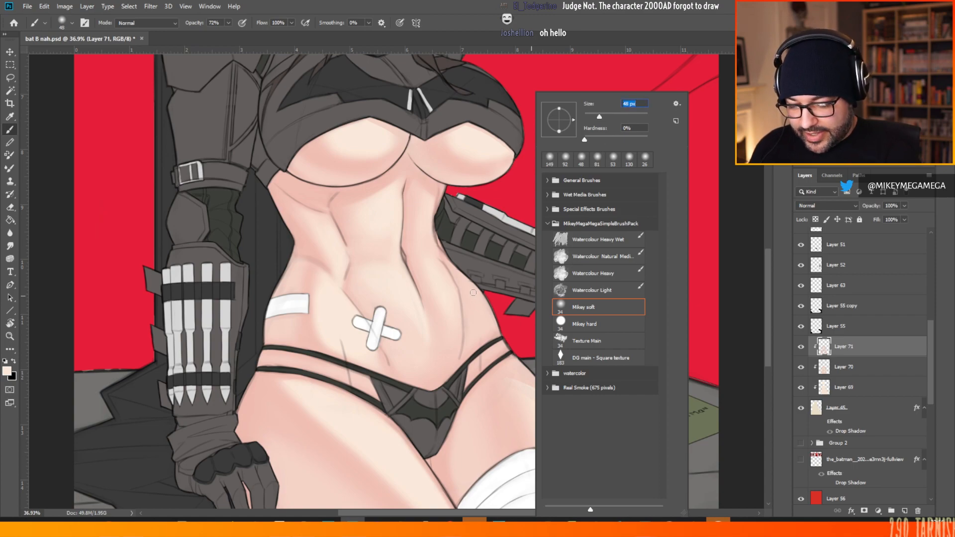
left_click(473, 293)
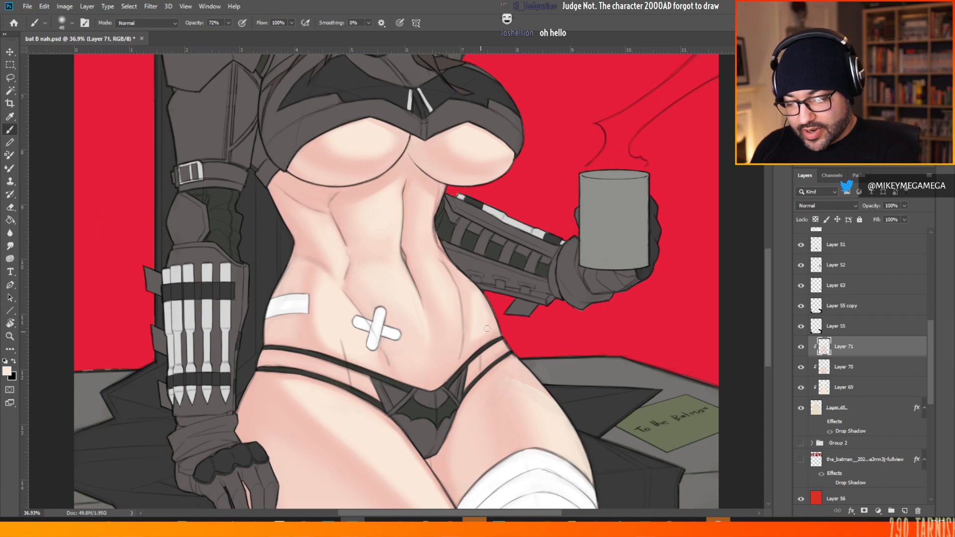
scroll(486, 315, "down", 5)
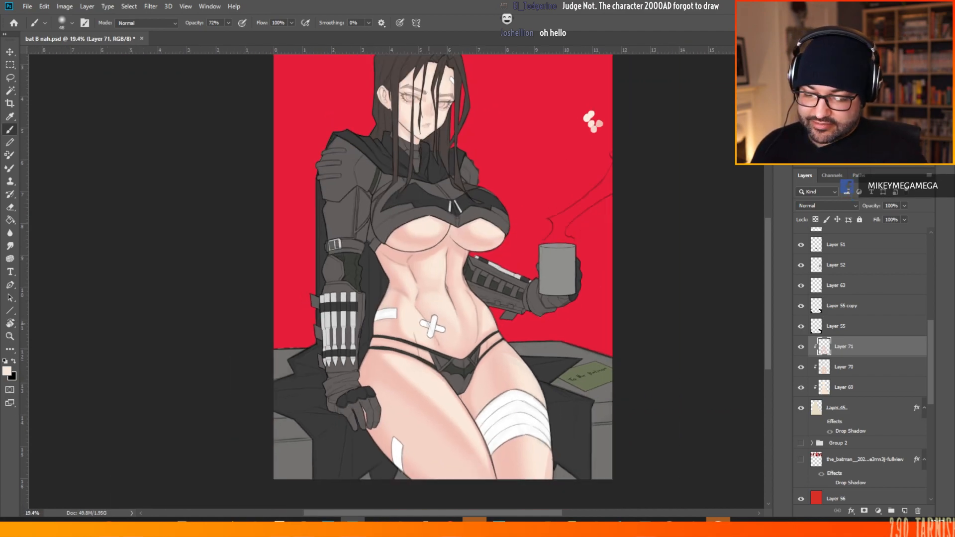
scroll(434, 403, "up", 5)
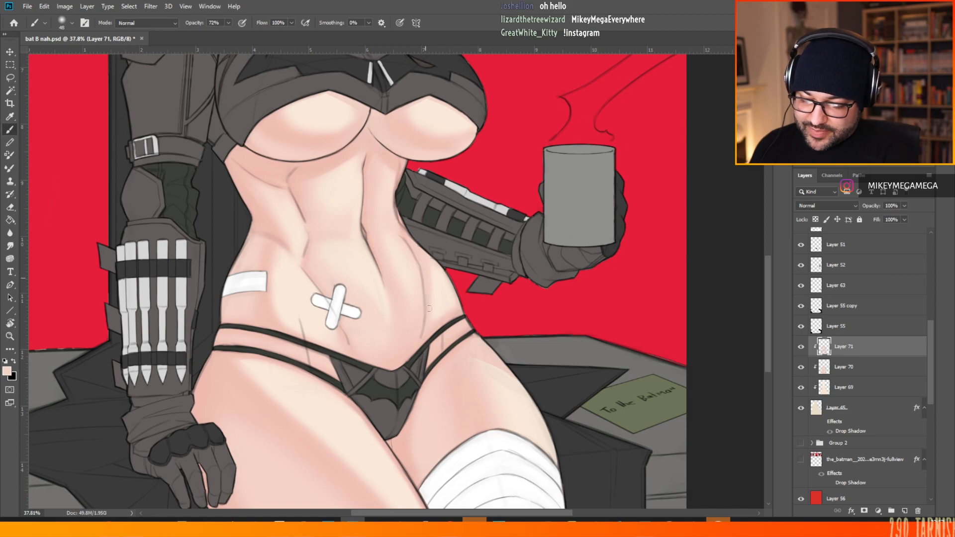
left_click(443, 297, "alt")
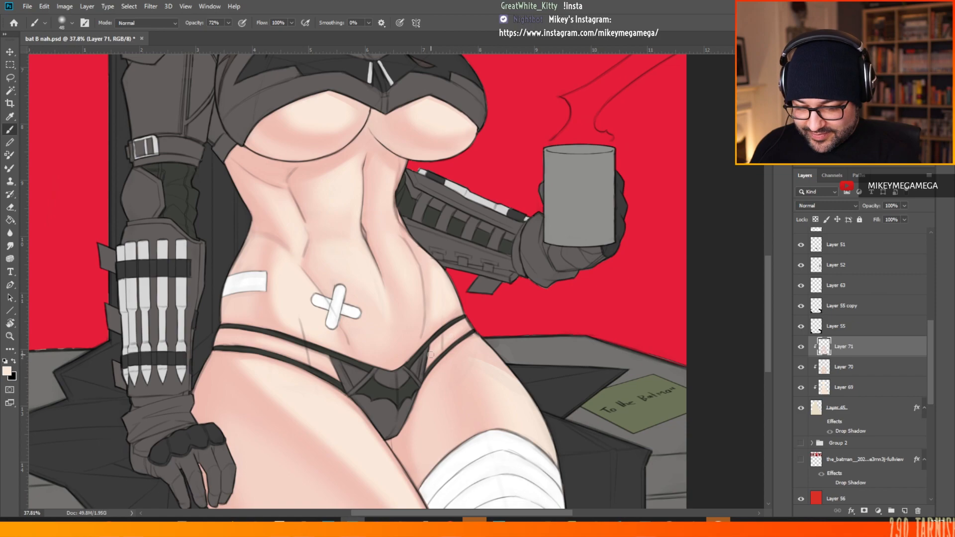
- Examine the blended skin shading on the torso and thighs, both close up and against the whole figure
scroll(608, 273, "down", 4)
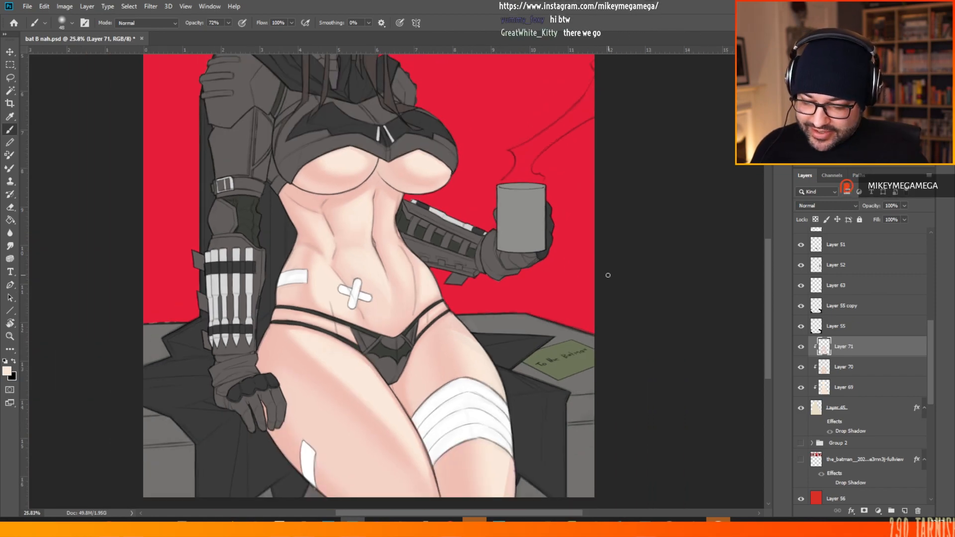
scroll(551, 391, "up", 2)
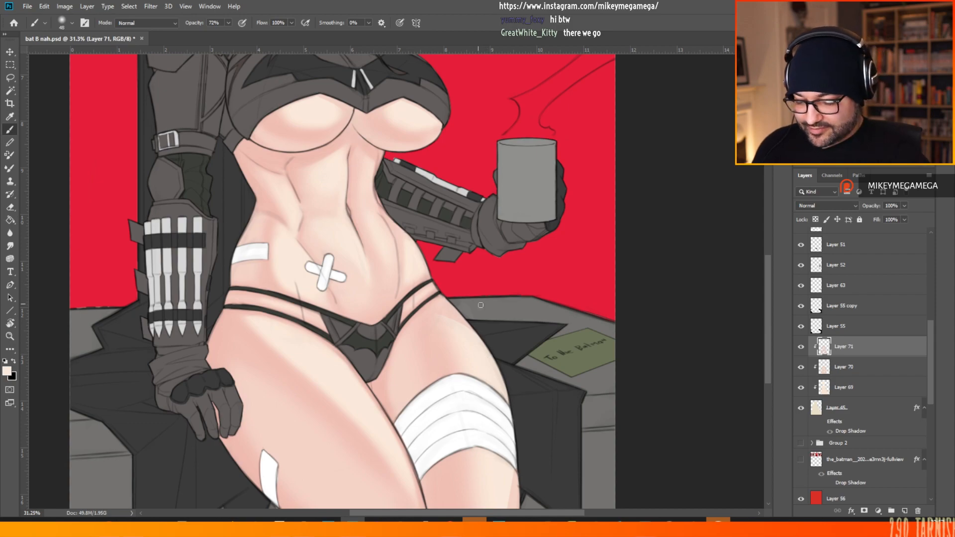
scroll(480, 305, "down", 3)
scroll(433, 318, "up", 2)
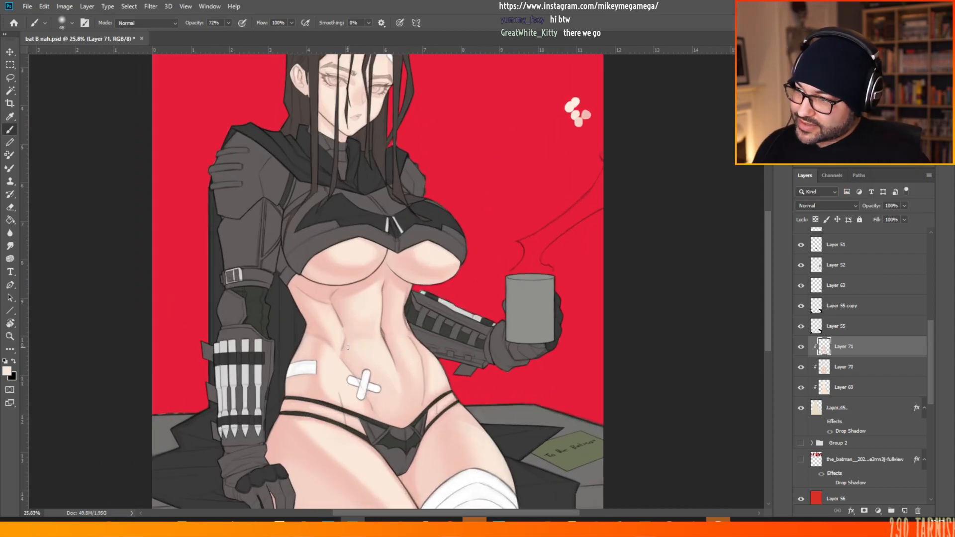
scroll(414, 173, "down", 1)
scroll(413, 173, "down", 1)
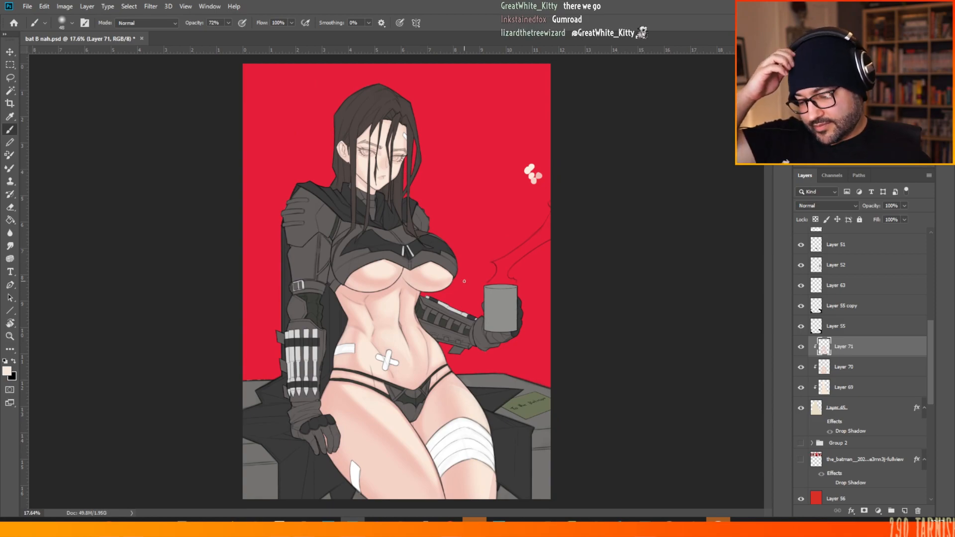
scroll(383, 363, "up", 3)
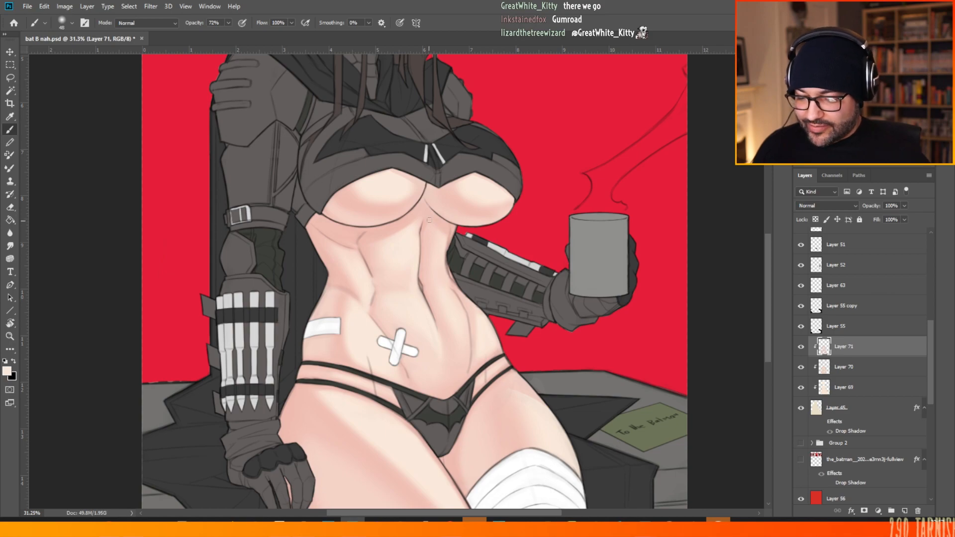
scroll(361, 366, "down", 1)
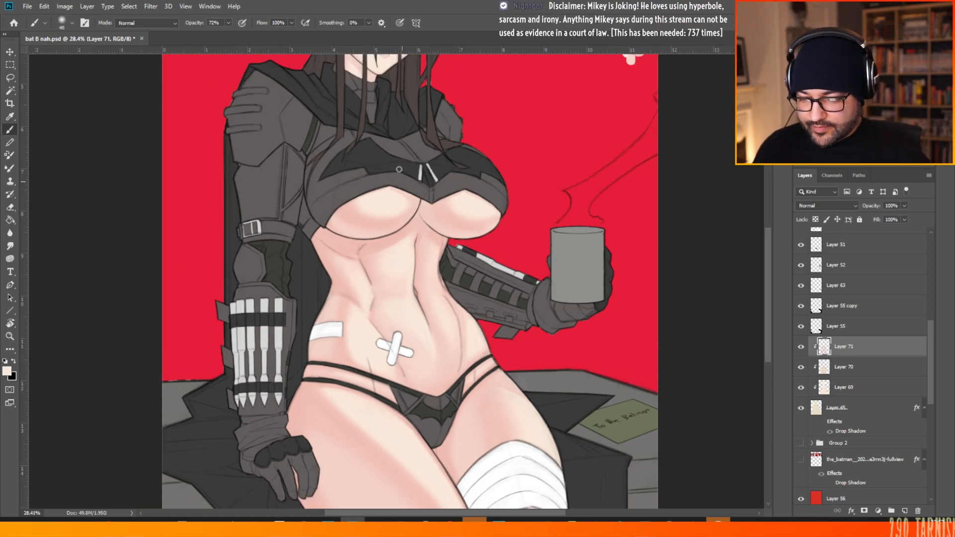
scroll(406, 317, "down", 2)
scroll(365, 79, "up", 2)
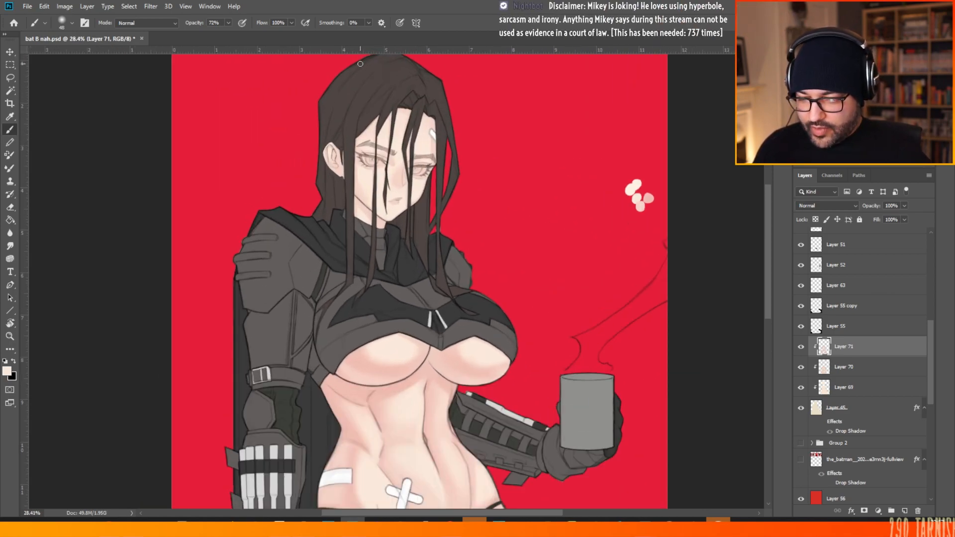
- Shade the character's ear with the darker pink sampled from the palette swatches, using the soft brush at 17 px
scroll(378, 99, "down", 2)
scroll(387, 123, "up", 2)
scroll(387, 123, "up", 3)
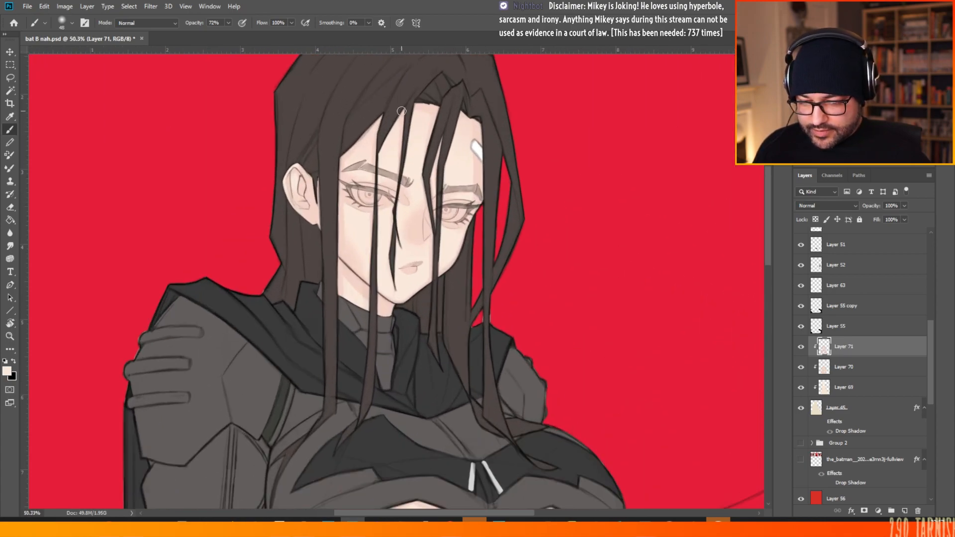
left_click_drag(525, 513, 580, 510)
left_click(664, 260, "alt")
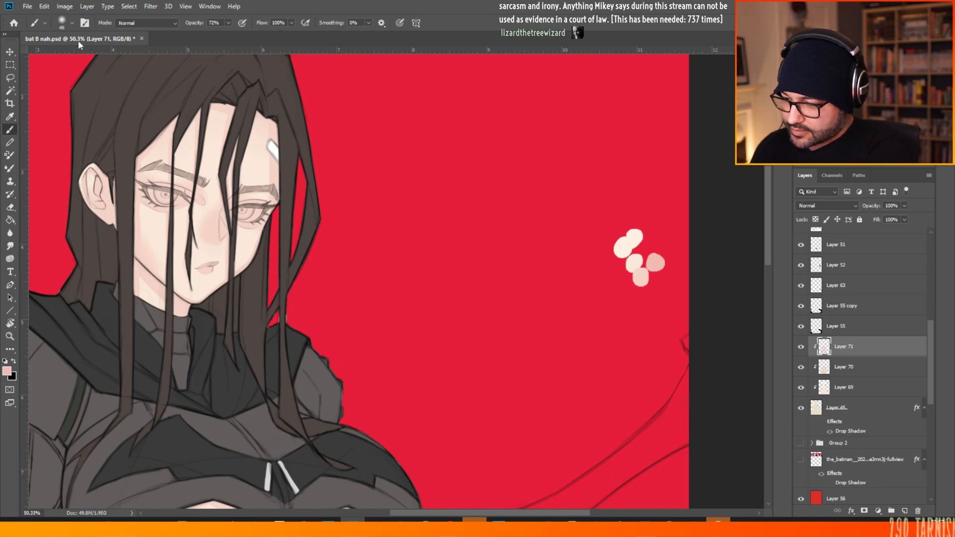
left_click(72, 23)
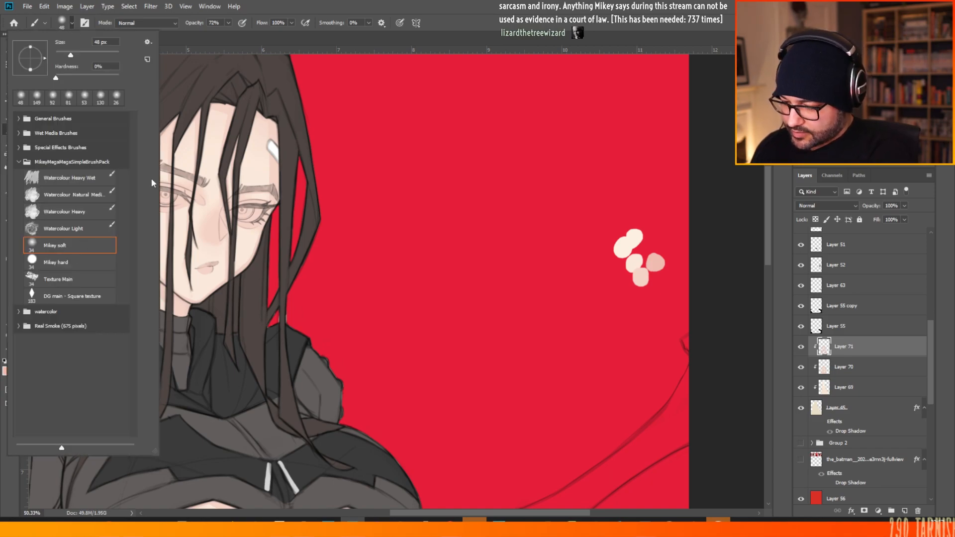
left_click(344, 42)
scroll(484, 322, "down", 4)
scroll(280, 211, "up", 7)
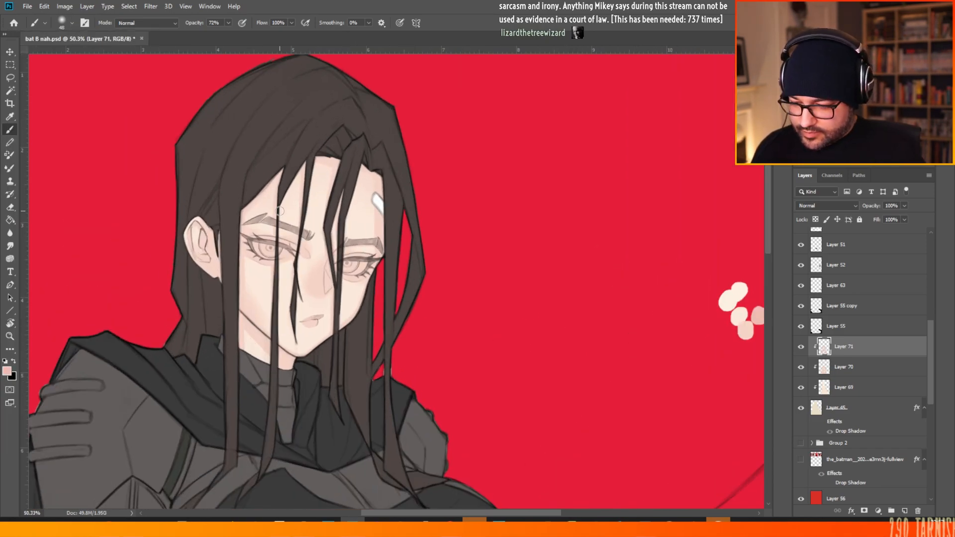
right_click(186, 225)
left_click_drag(254, 116, 245, 118)
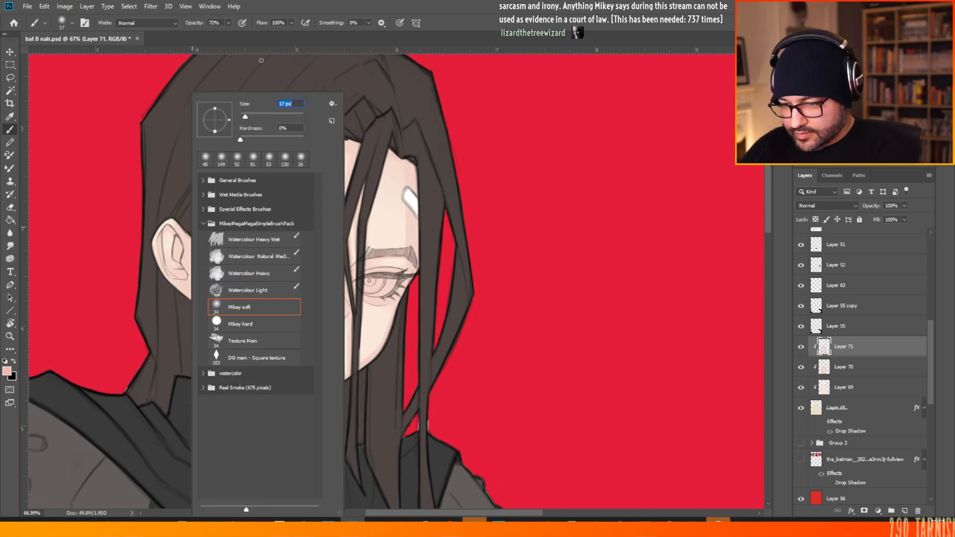
left_click(271, 40)
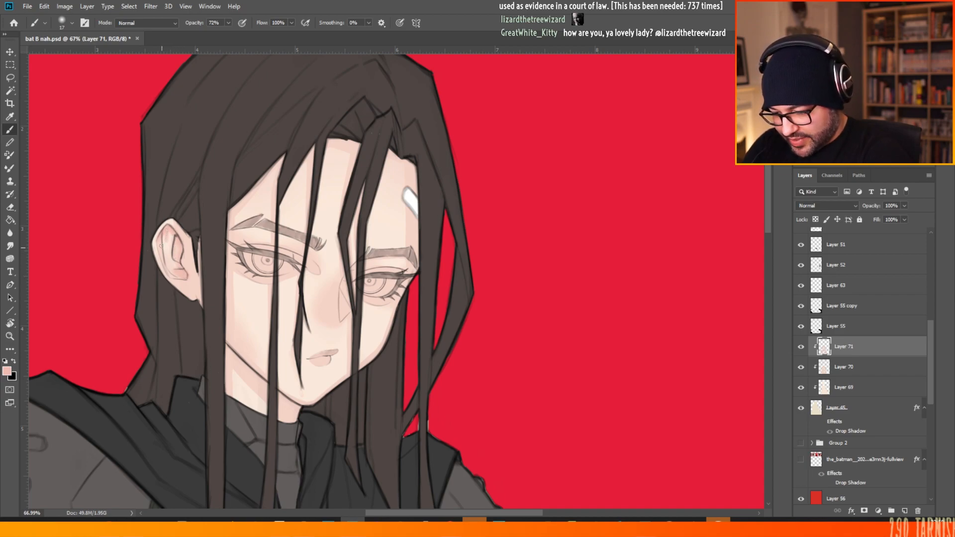
- Deepen the pink shading around the edge of the face and on the neck, using the soft brush at 66 px and 28 px
right_click(178, 249)
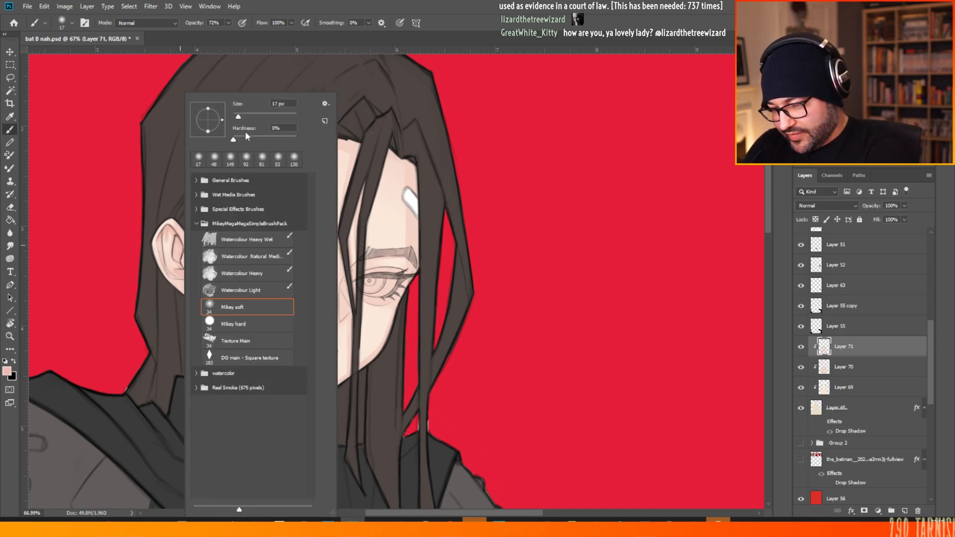
left_click(149, 223)
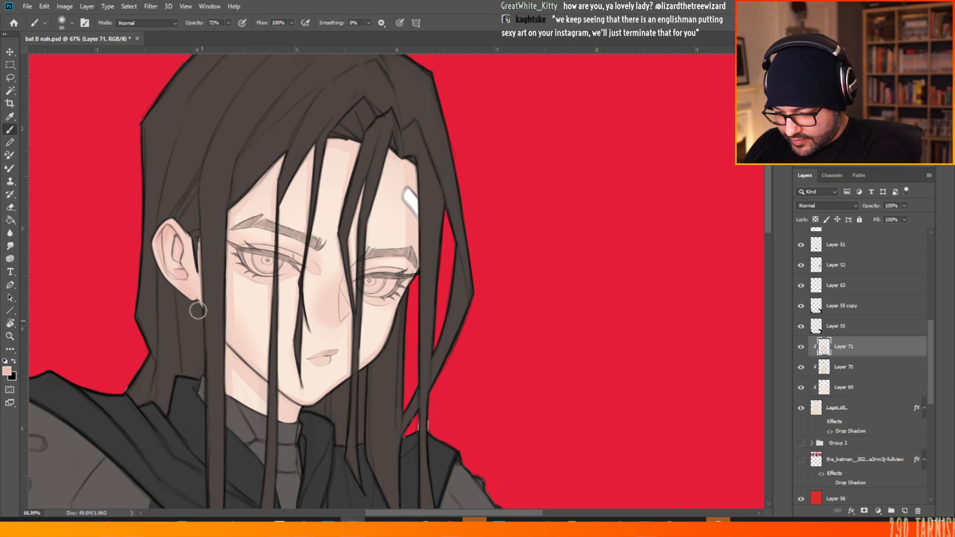
right_click(326, 99)
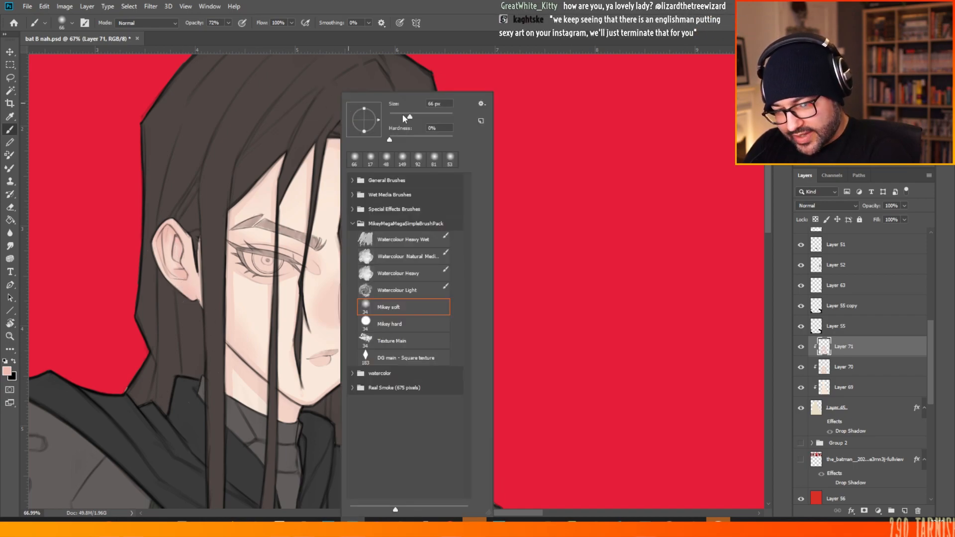
left_click(230, 212)
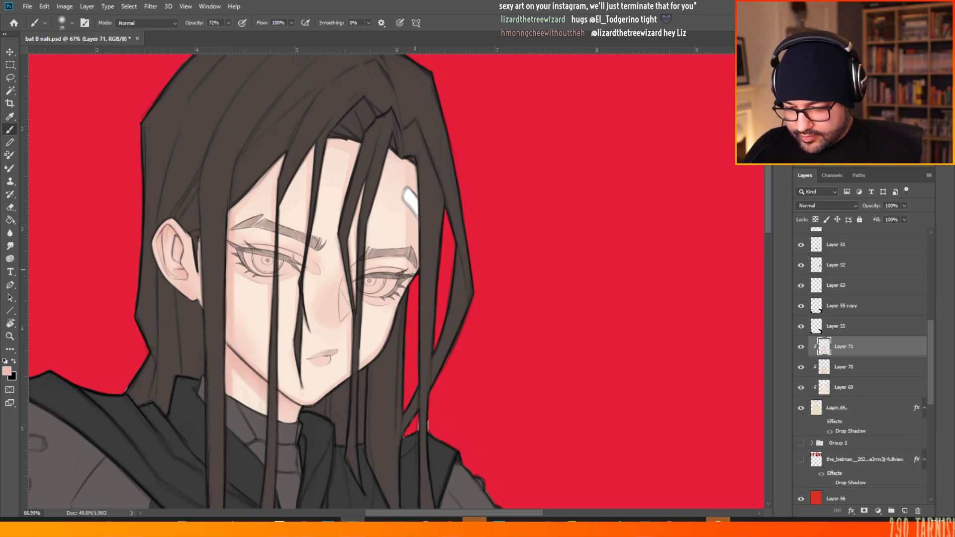
- Add pink shading to the forehead below the hairline, the eyelids and the lips with the soft brush at 26 px
right_click(417, 228)
left_click_drag(444, 115, 442, 115)
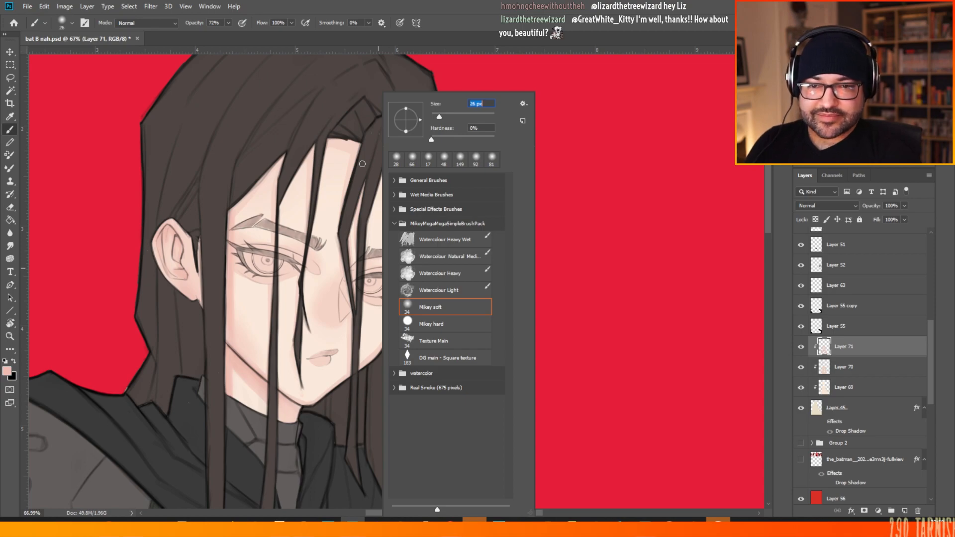
left_click(305, 116)
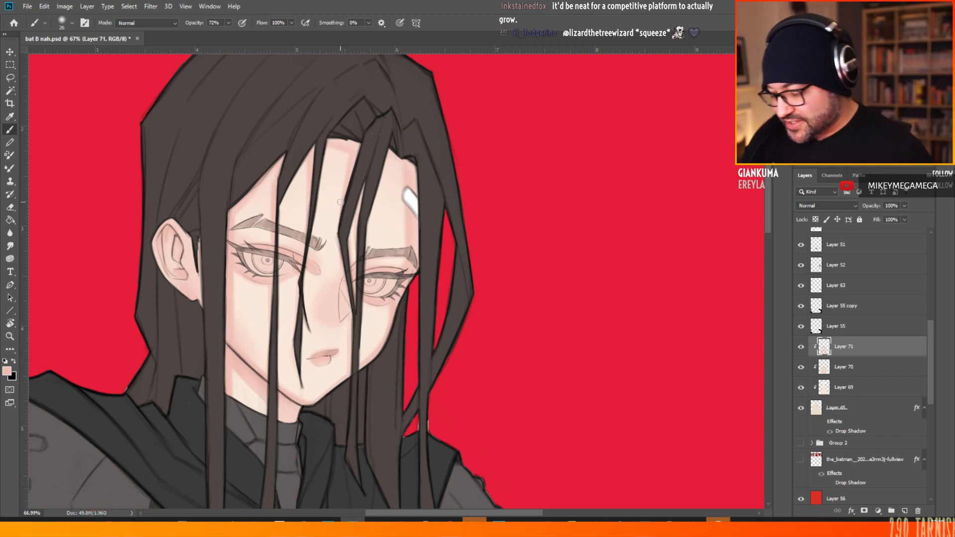
- Return to the hips and thighs and enlarge the soft brush to 136 px
scroll(605, 127, "down", 1)
scroll(605, 126, "down", 5)
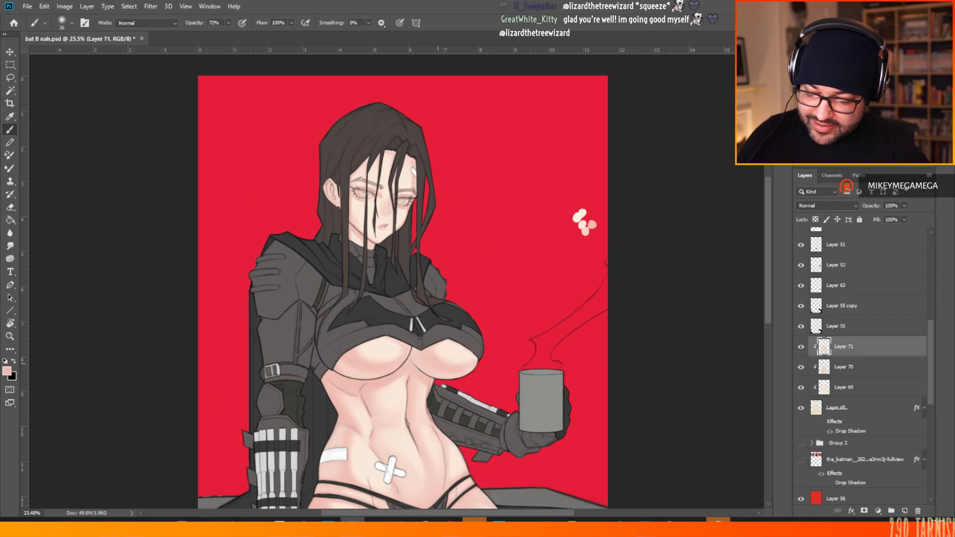
scroll(418, 359, "up", 3)
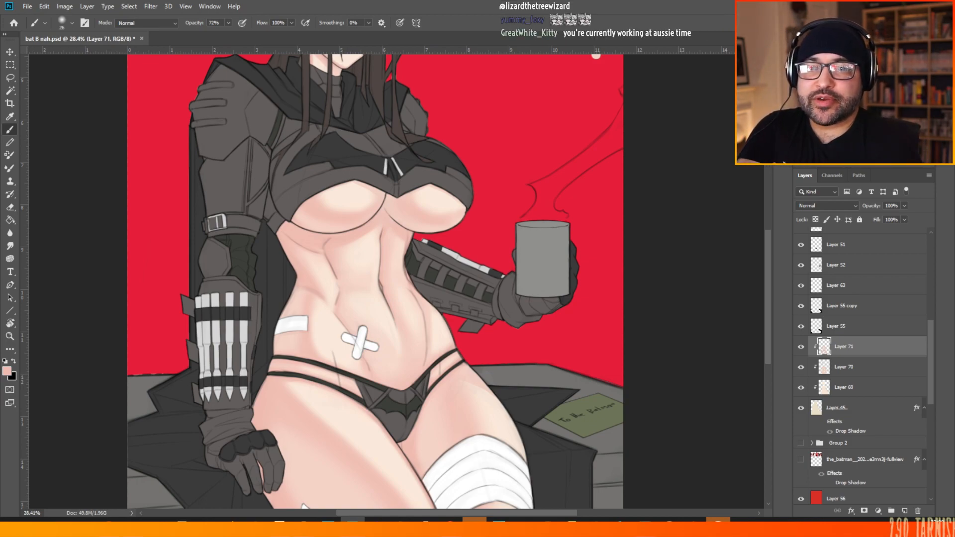
left_click_drag(768, 234, 767, 252)
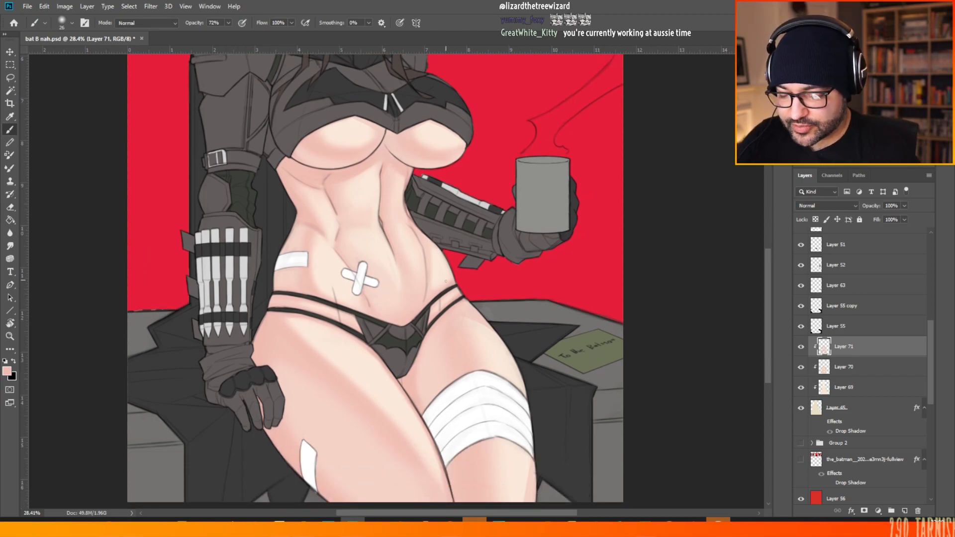
right_click(418, 318)
left_click_drag(481, 117, 491, 117)
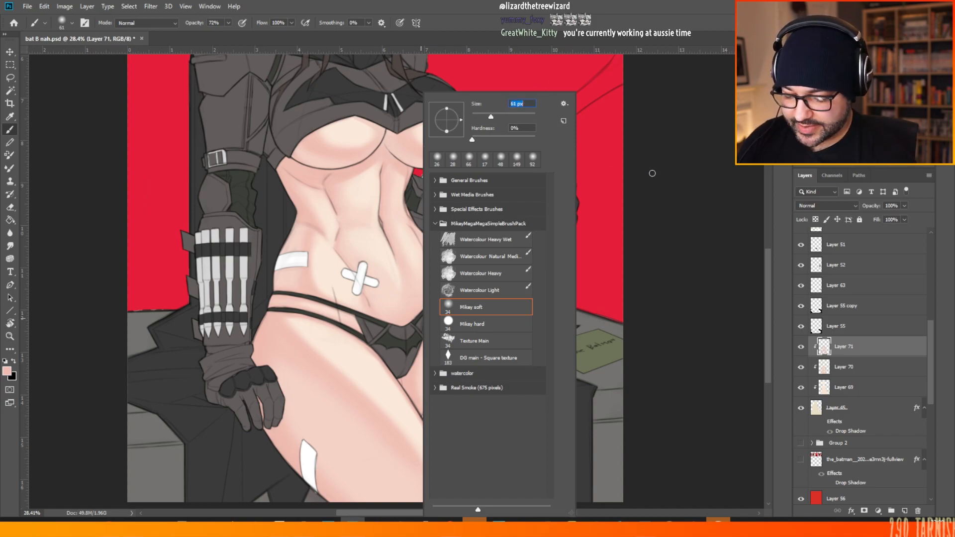
left_click(677, 157)
right_click(436, 269)
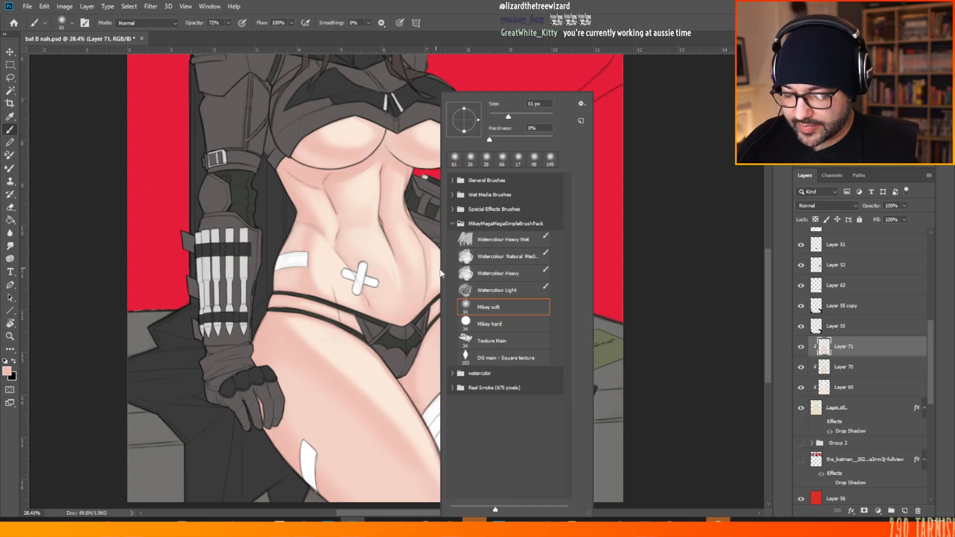
left_click(521, 115)
left_click(674, 98)
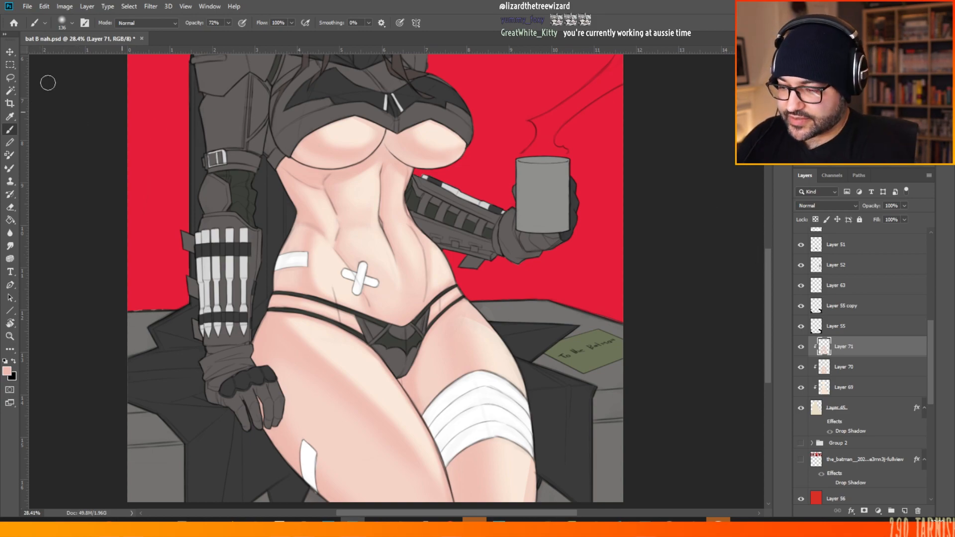
- Sample the lightest cream skin tone from the palette swatches on the red background for the Brush tool
scroll(677, 157, "down", 6)
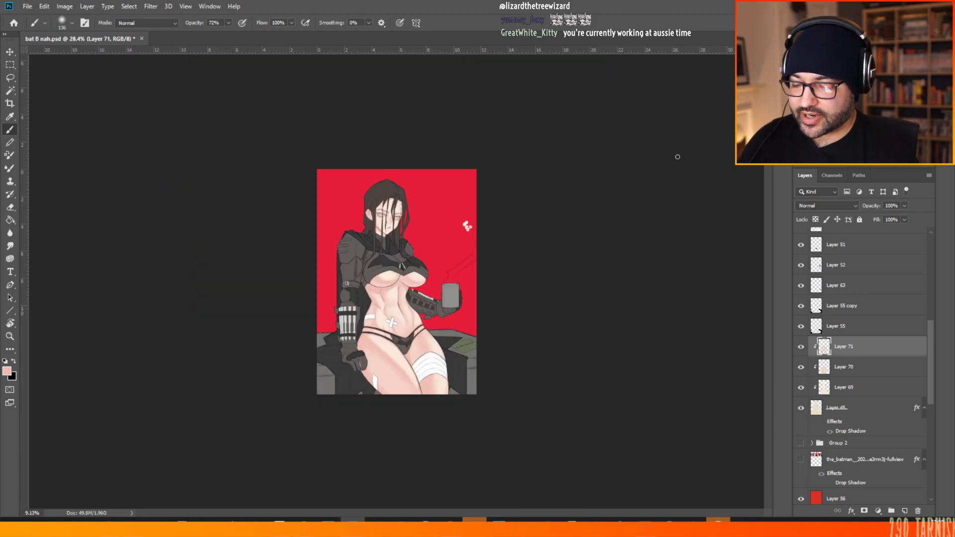
key("m")
scroll(389, 287, "up", 5)
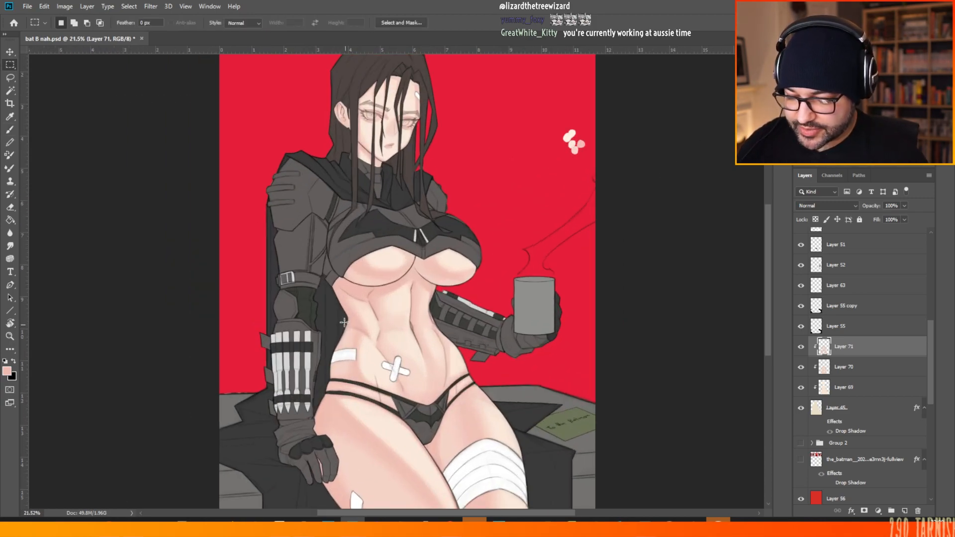
scroll(354, 285, "up", 2)
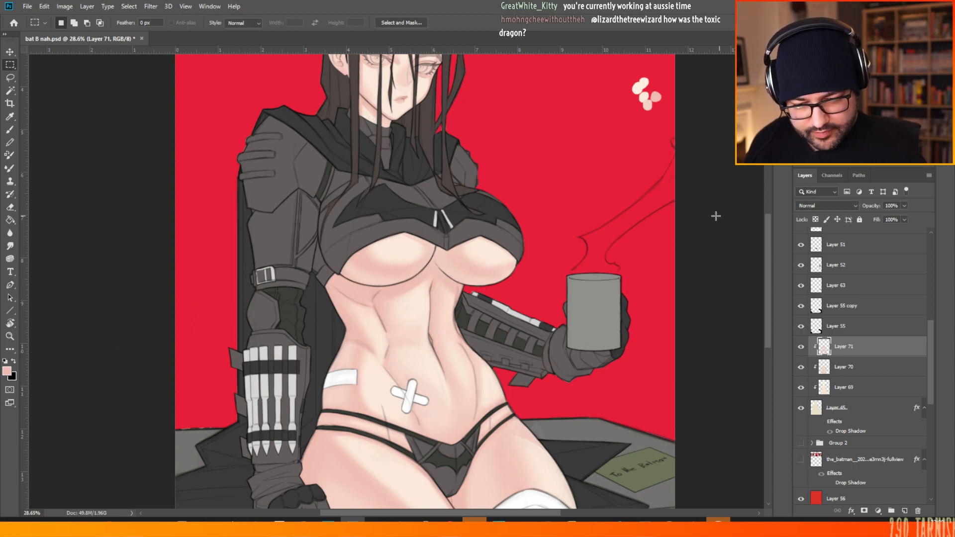
left_click(10, 131)
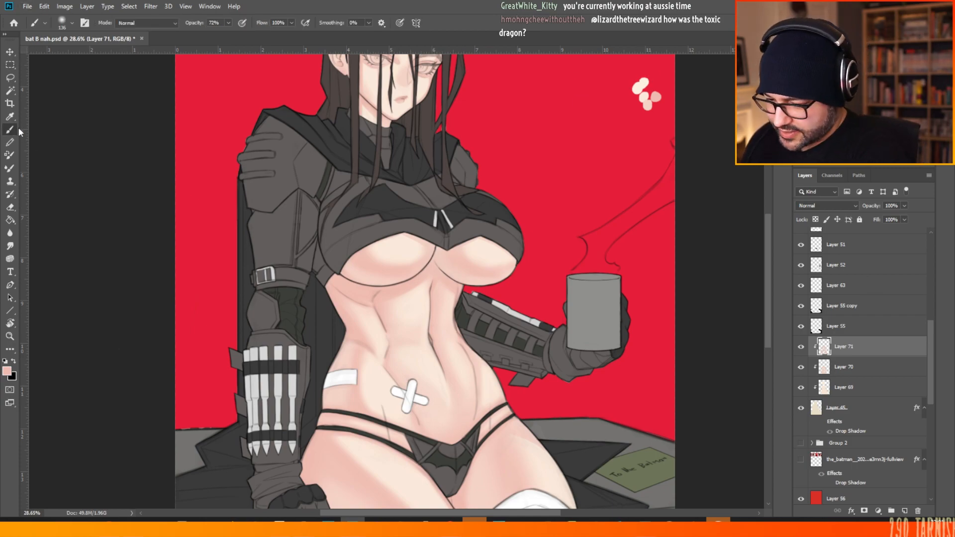
left_click(643, 84, "alt")
- Paint pale cream highlights on the middle of the abdomen above the crossed plasters, using the soft brush at 66 px and 45 px
scroll(463, 378, "up", 2)
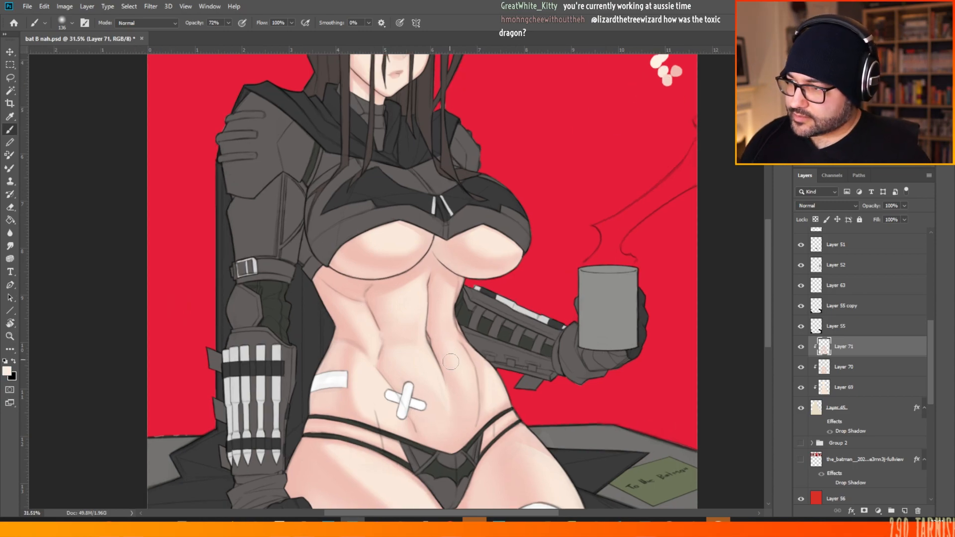
scroll(463, 379, "down", 2)
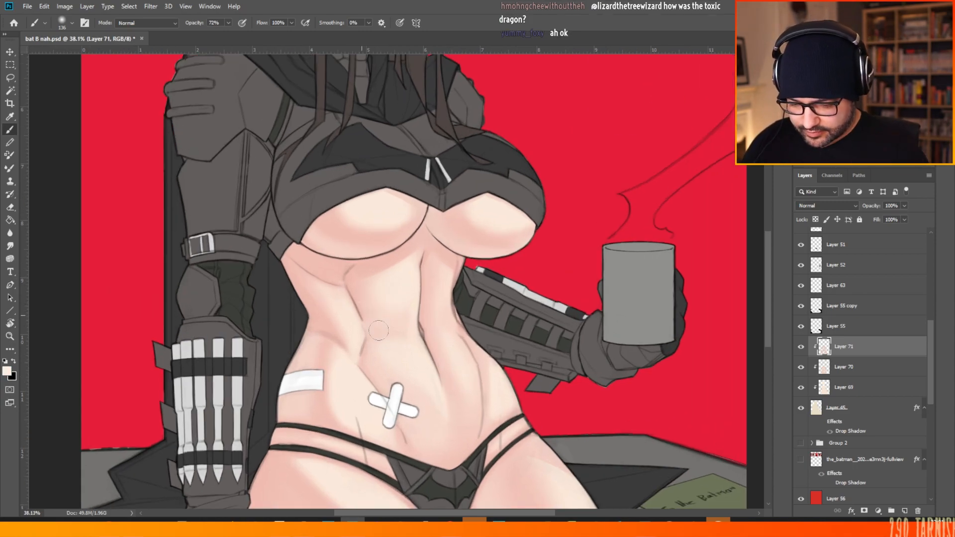
scroll(448, 250, "down", 2)
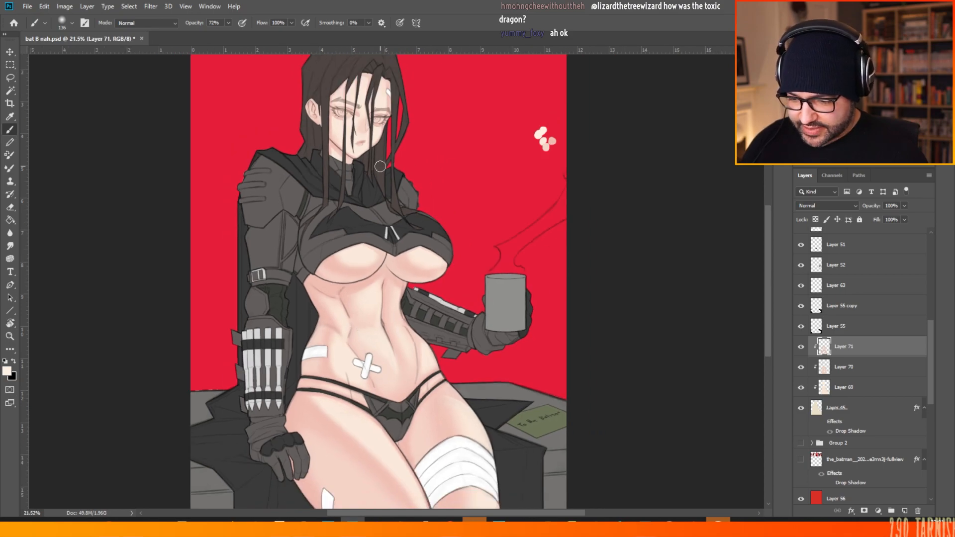
scroll(380, 166, "down", 1)
scroll(401, 215, "up", 3)
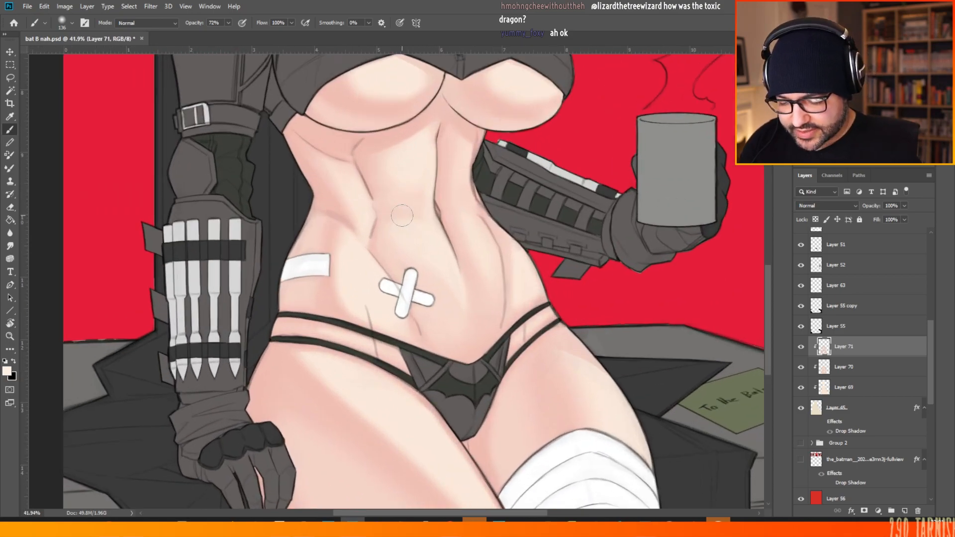
right_click(455, 182)
left_click_drag(539, 114, 532, 118)
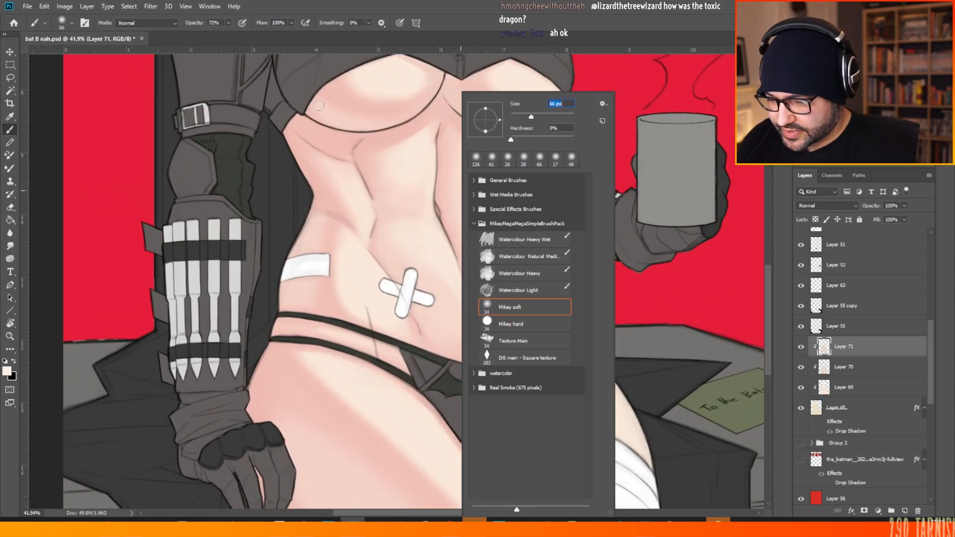
left_click(284, 47)
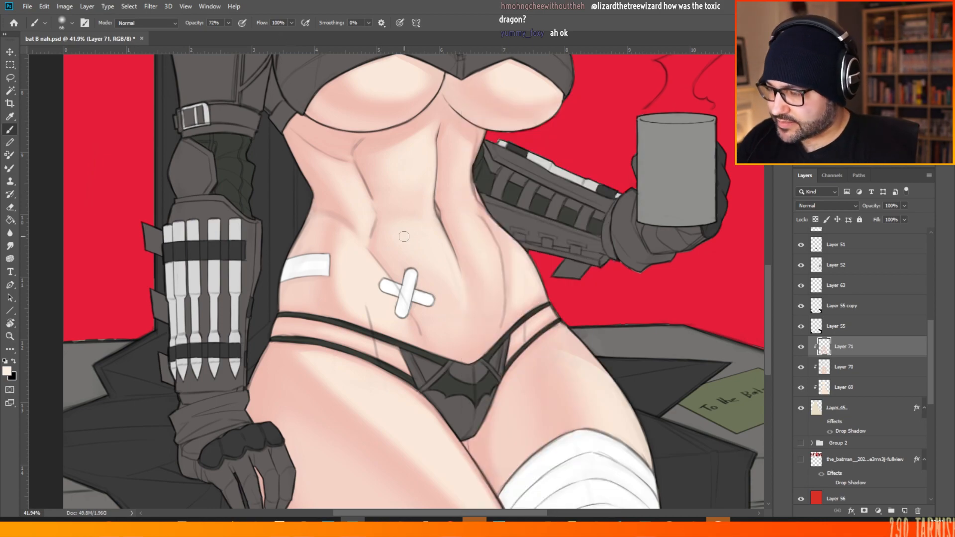
right_click(405, 204)
left_click_drag(482, 116, 474, 117)
left_click(367, 273)
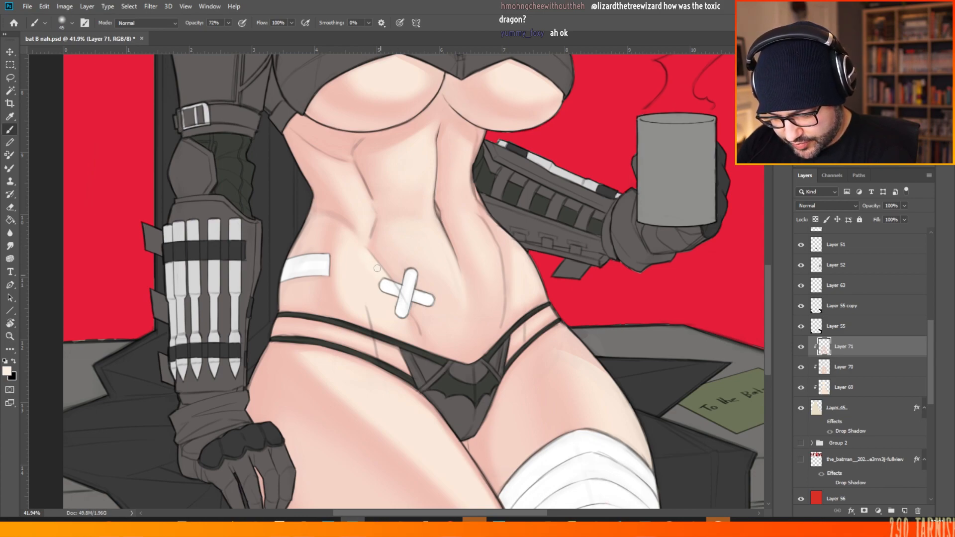
- Lighten the abdomen around the crossed plasters and the waist beside the gloved arm with the soft brush at 84 px and 50 px
right_click(357, 248)
left_click_drag(474, 116, 440, 116)
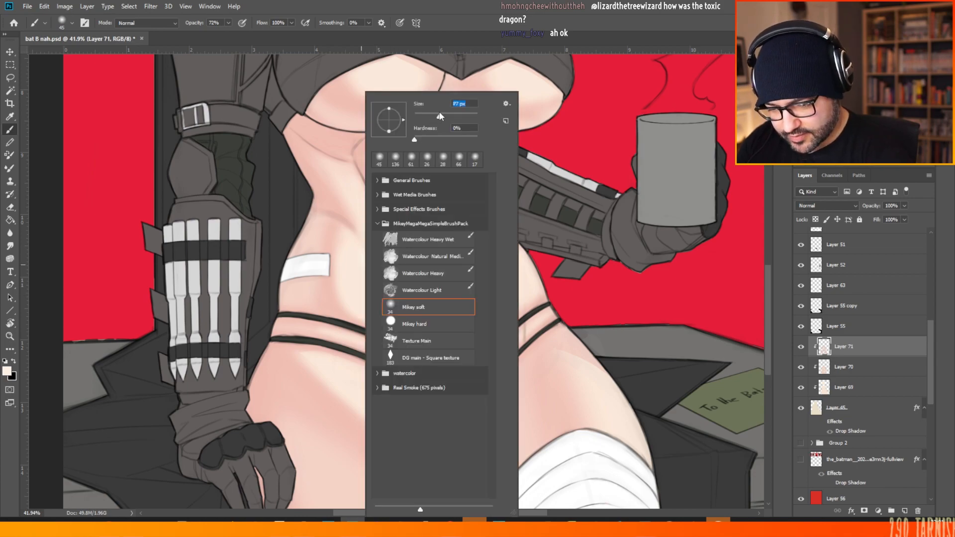
left_click(361, 264)
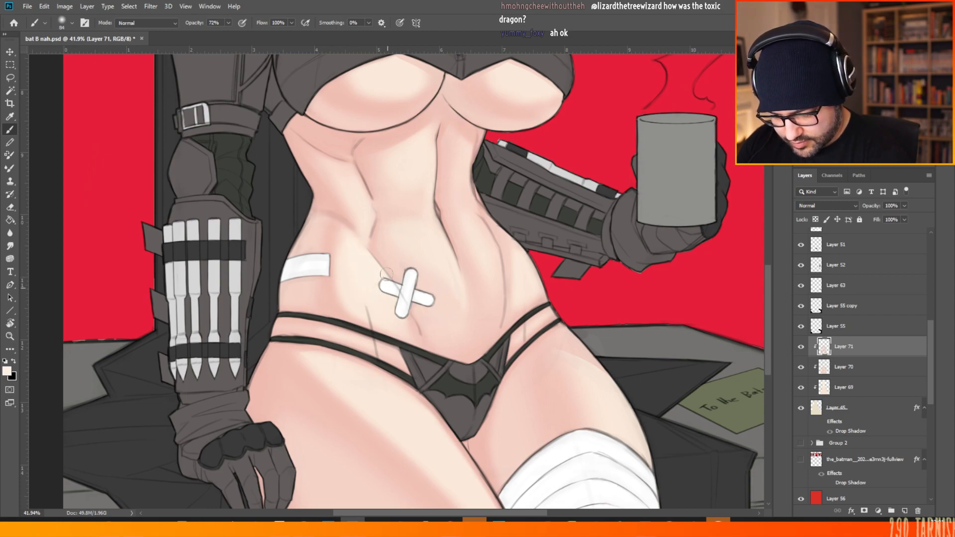
right_click(422, 170)
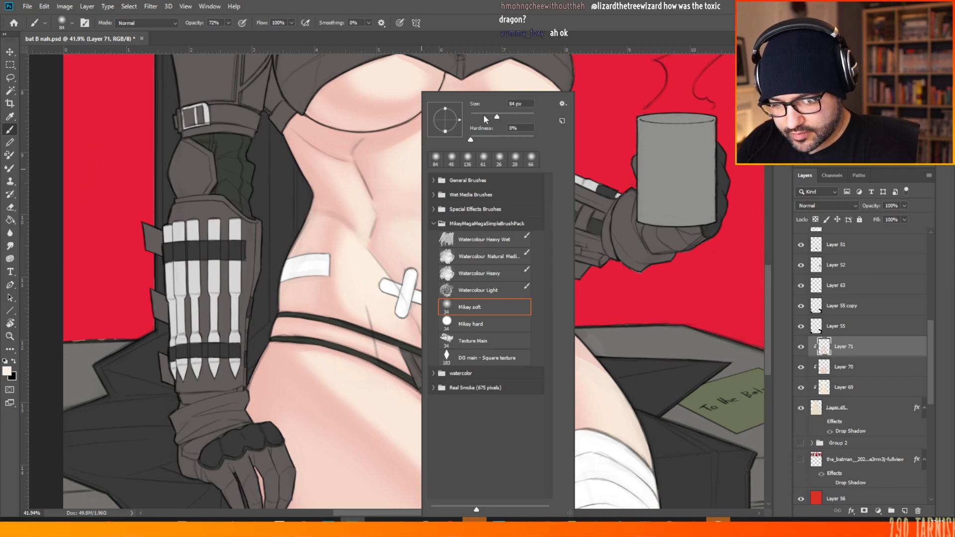
left_click(486, 115)
left_click(355, 173)
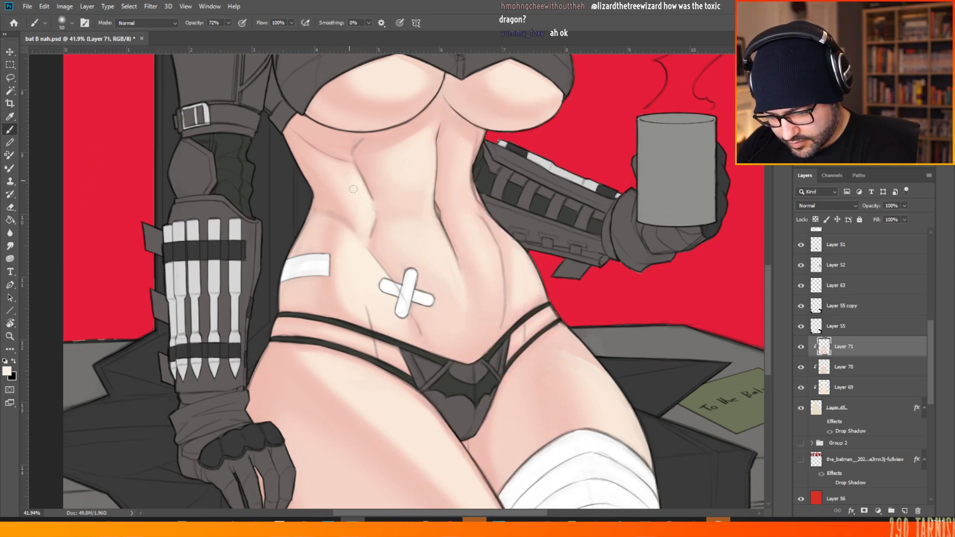
- Brighten the centre of the upper abdomen with broad cream strokes, using the soft brush at 89 px and 190 px
right_click(430, 147)
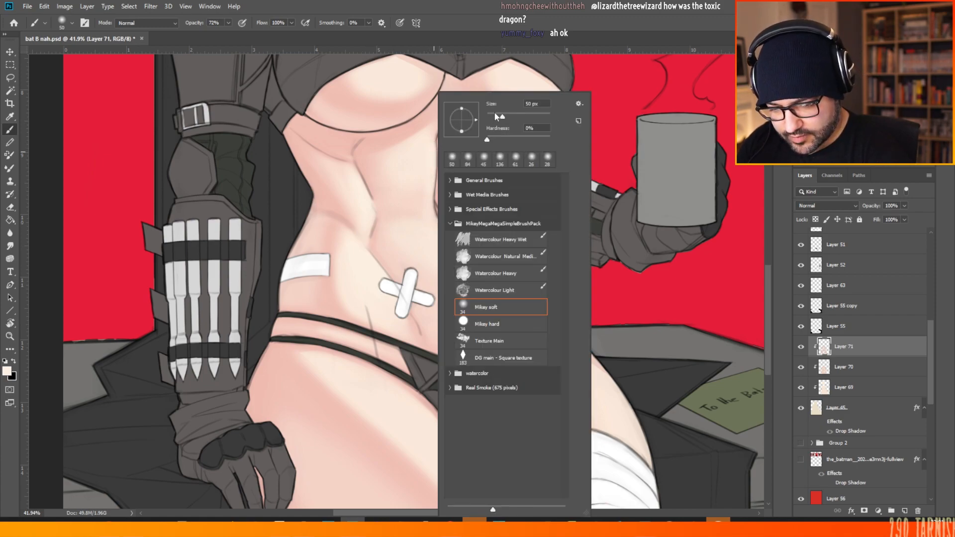
mouse_move(495, 117)
left_mouse_down()
mouse_move(513, 117)
mouse_move(500, 119)
left_mouse_up()
key("Return")
right_click(416, 161)
key("Return")
mouse_move(419, 192)
left_mouse_down()
mouse_move(405, 175)
mouse_move(400, 188)
mouse_move(421, 182)
left_mouse_up()
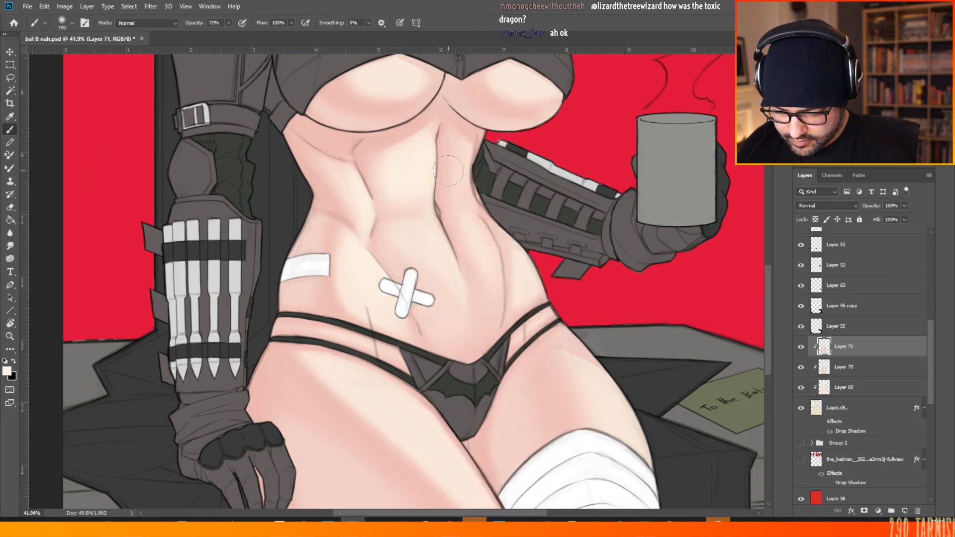
mouse_move(427, 242)
left_mouse_down()
mouse_move(431, 230)
mouse_move(445, 275)
mouse_move(427, 261)
left_mouse_up()
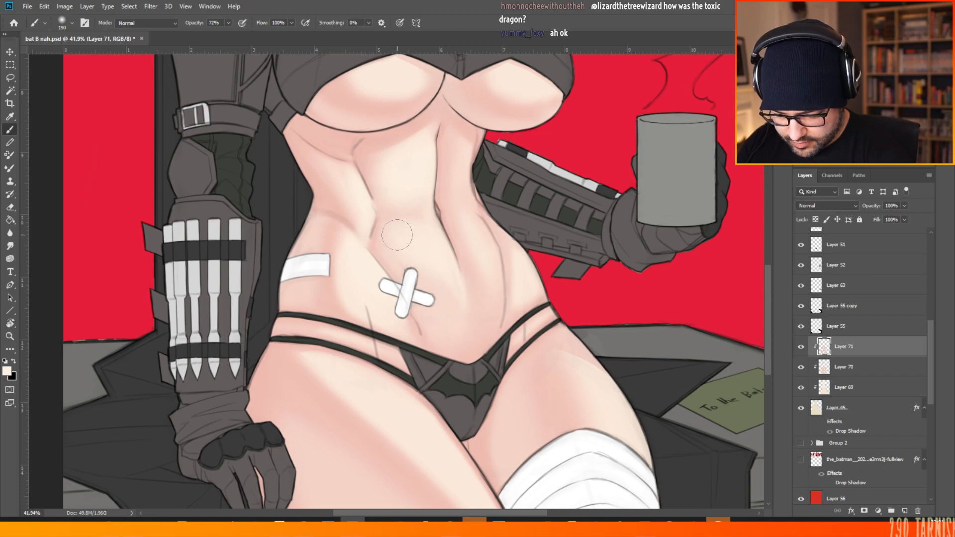
- Refine the cream highlights across the mid-abdomen above the crossed plasters with the soft brush at 50 px and 111 px
right_click(436, 242)
left_click(543, 117)
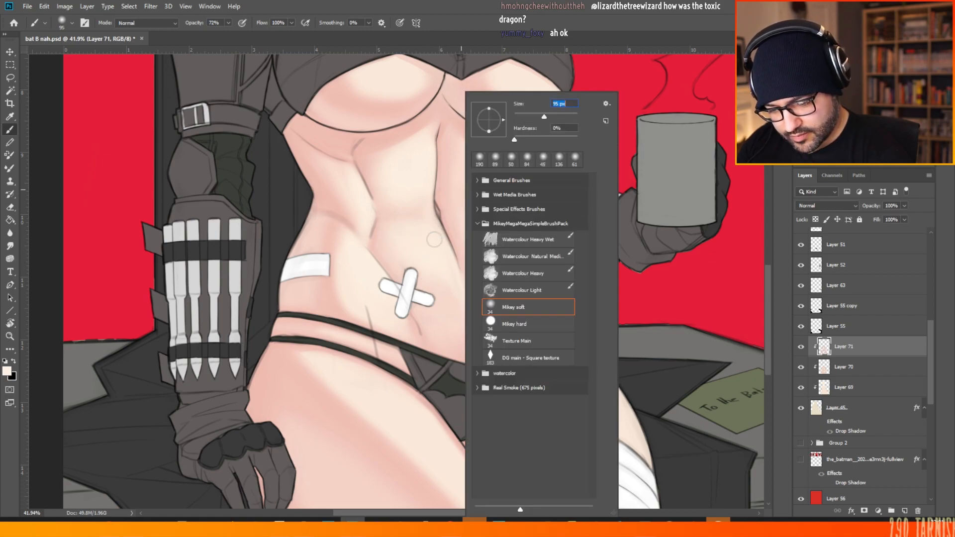
left_click_drag(531, 118, 530, 117)
left_click(427, 242)
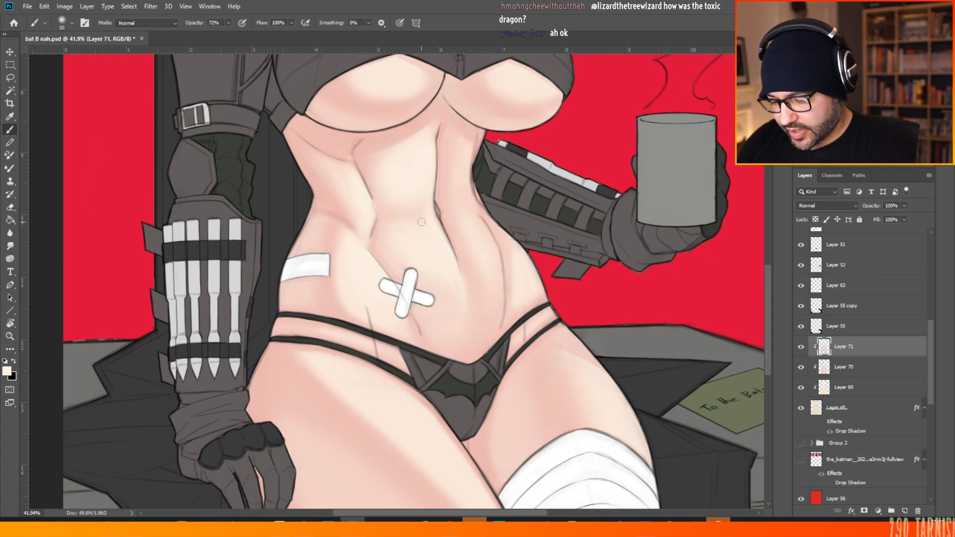
right_click(461, 198)
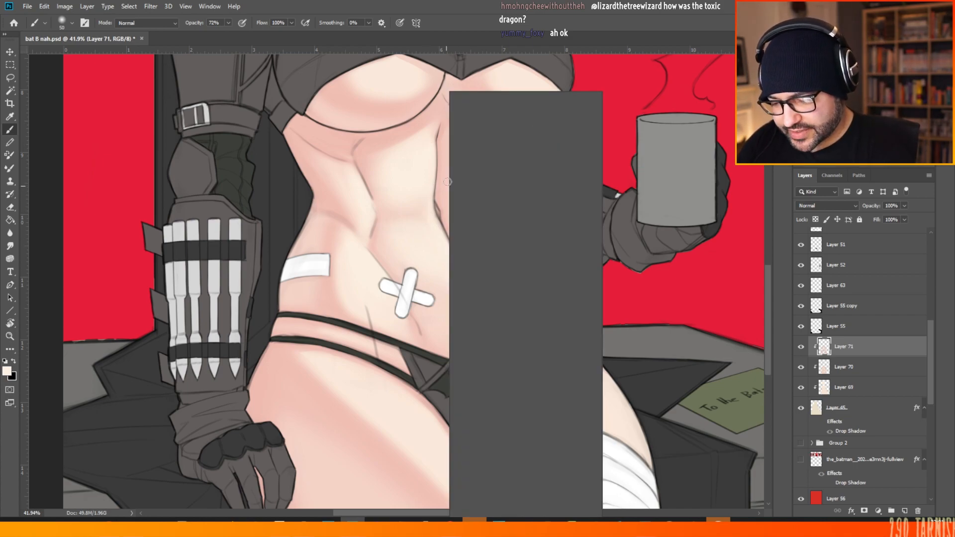
left_click(420, 249)
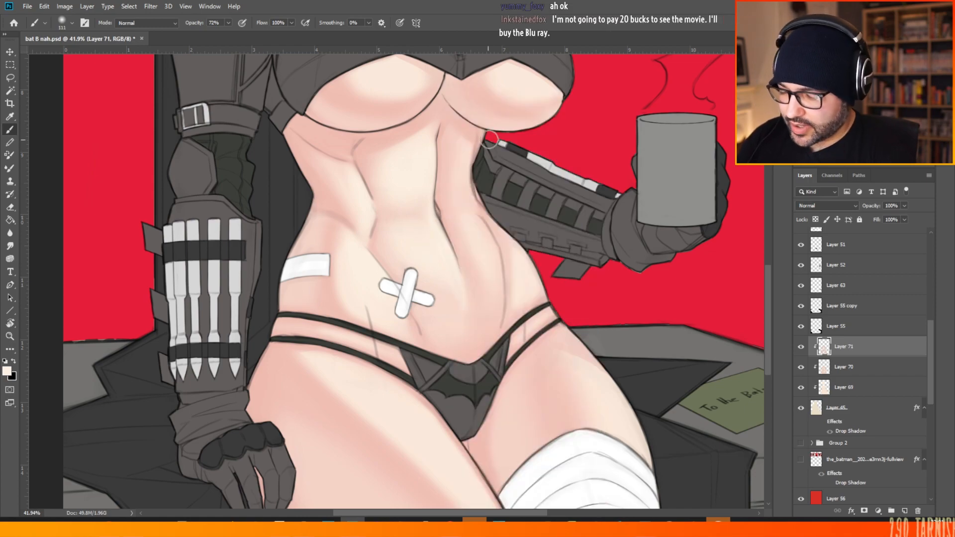
- Blend cream highlights into the abdomen on the mug-arm side with the soft brush at 196 px and 20 px
scroll(484, 304, "down", 10)
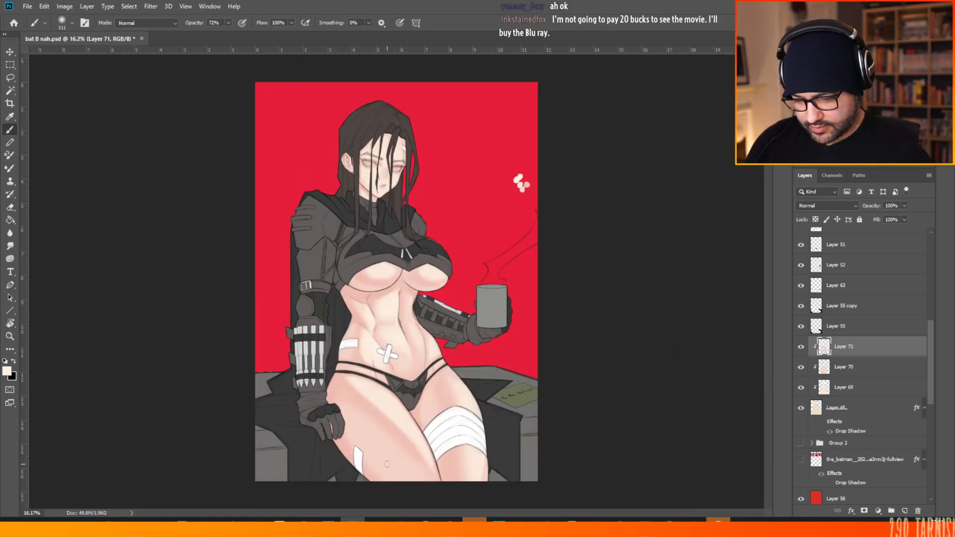
scroll(379, 452, "up", 7)
right_click(399, 234)
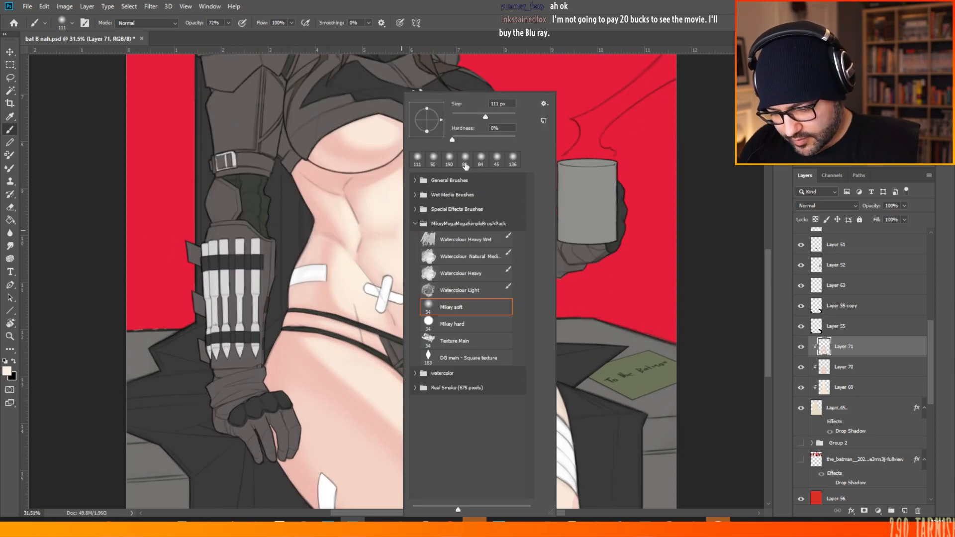
left_click(499, 118)
left_click(388, 234)
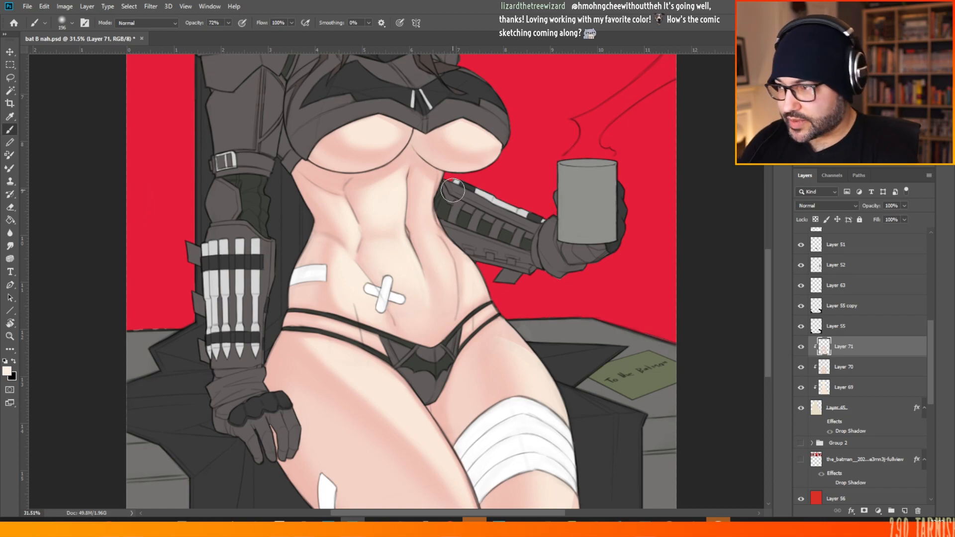
right_click(466, 227)
key("Return")
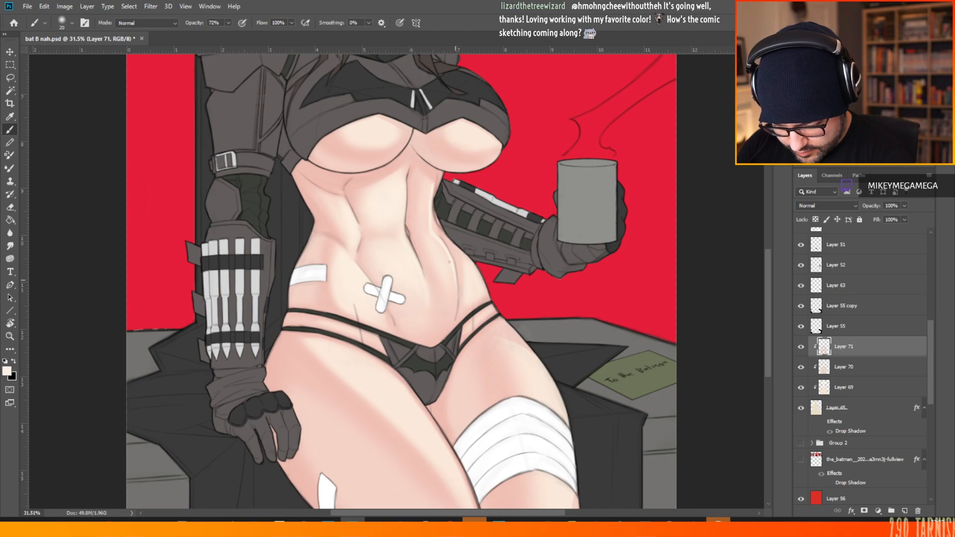
- Soften the highlight along the waist muscle on the mug-arm side, using the soft brush at 61 px and 99 px
right_click(435, 151)
left_click_drag(507, 116, 521, 116)
left_click(432, 187)
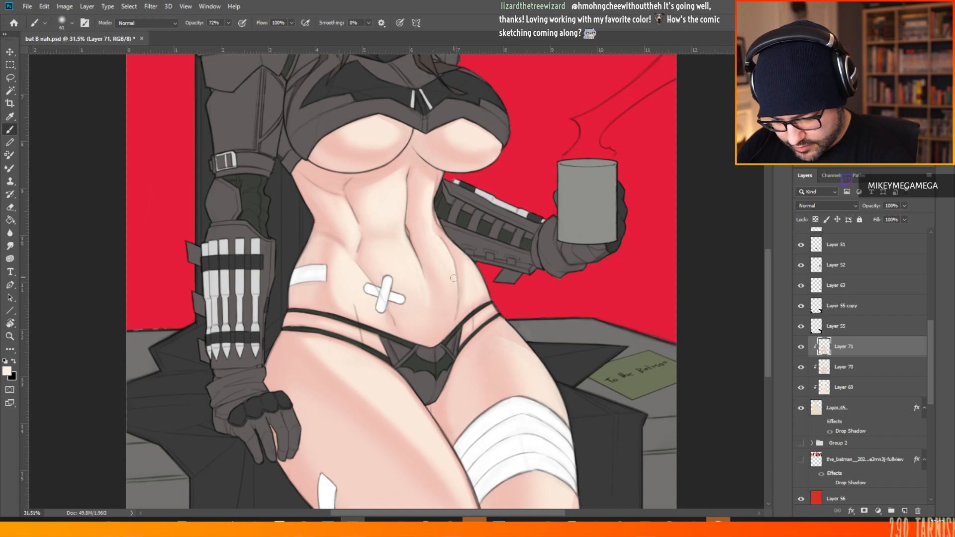
right_click(437, 263)
left_click(523, 114)
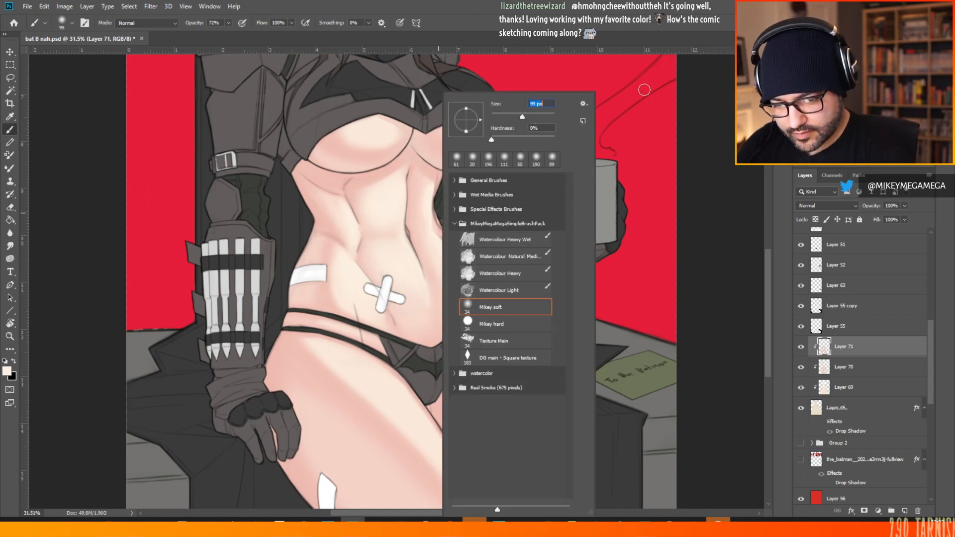
left_click(711, 93)
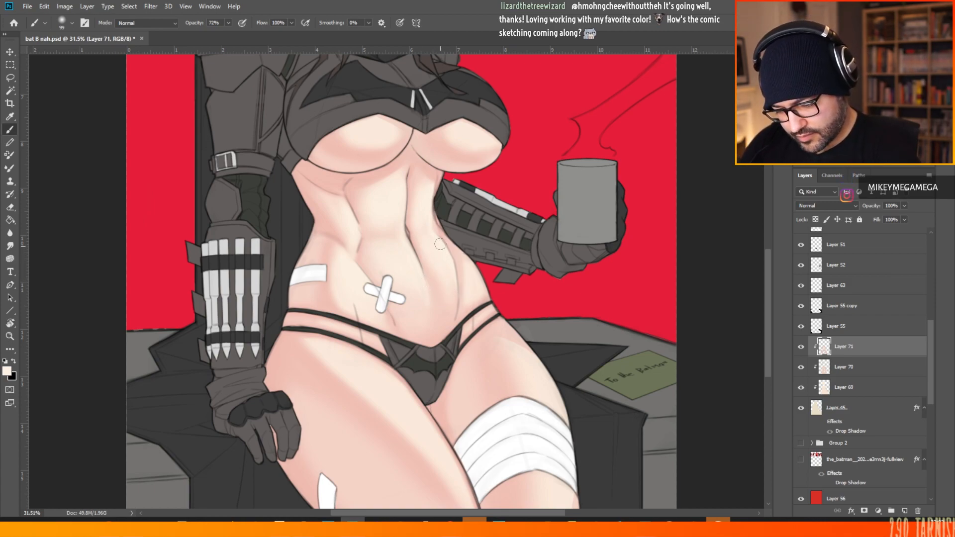
- Blend the lower abdomen with the soft brush at 190 px, sampling the skin tone beside the crossed plasters
right_click(450, 299)
left_click(540, 115)
left_click(425, 240)
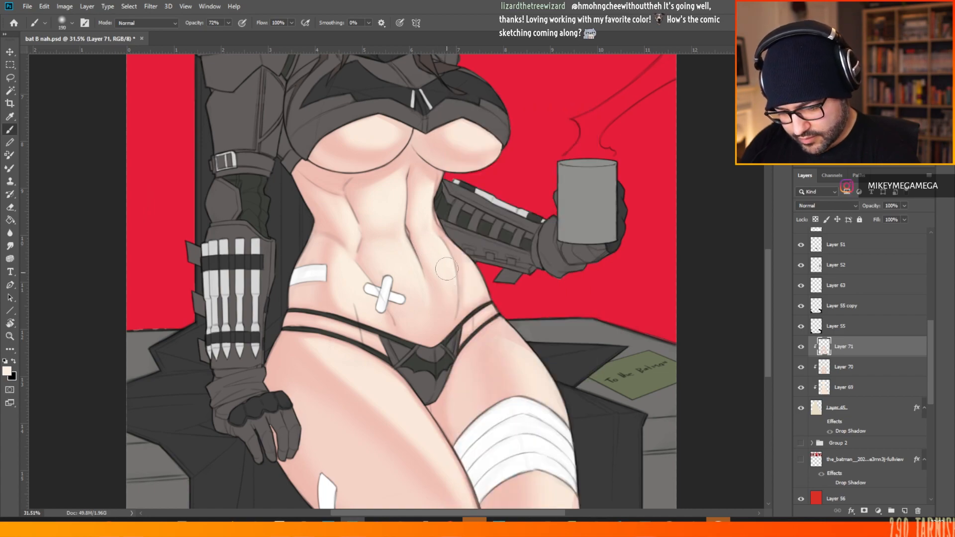
left_click(438, 293, "alt")
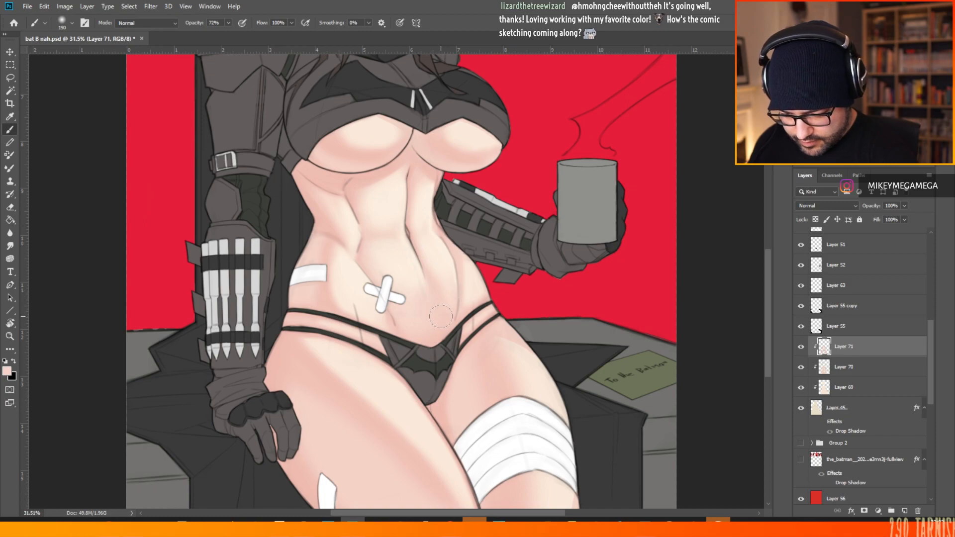
- Refine the hip crease on the mug-arm side with the soft brush at 53 px, sampling the lighter skin tone at the hip
right_click(498, 250)
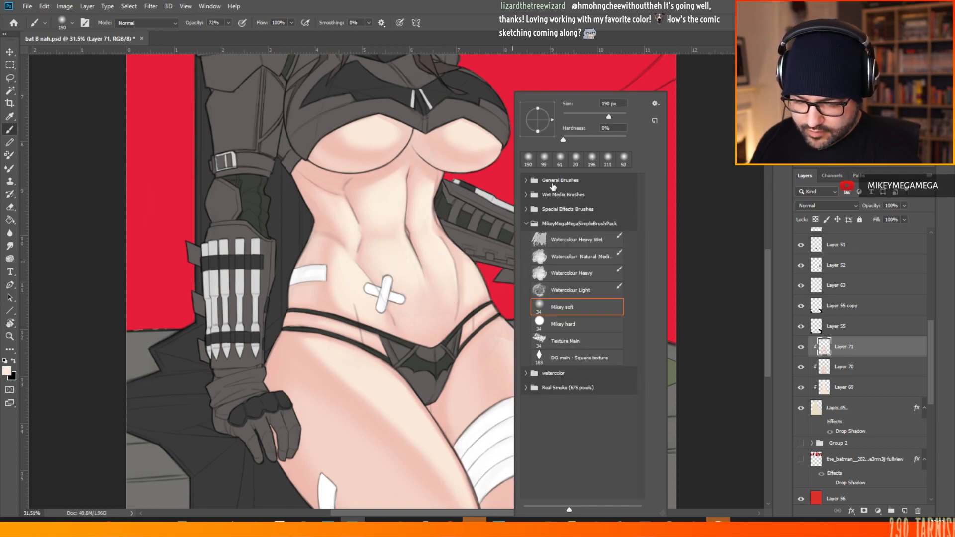
left_click(578, 116)
left_click(467, 299)
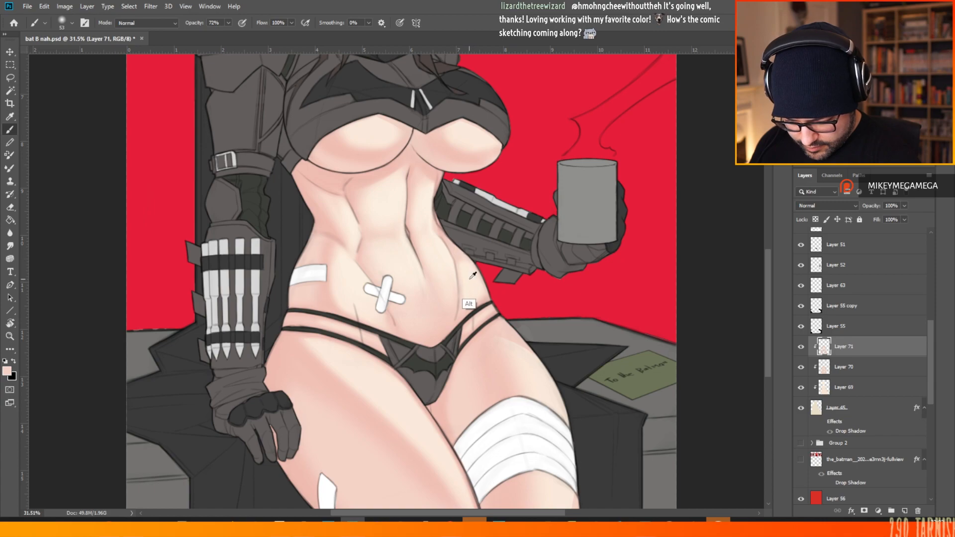
left_click(469, 275, "alt")
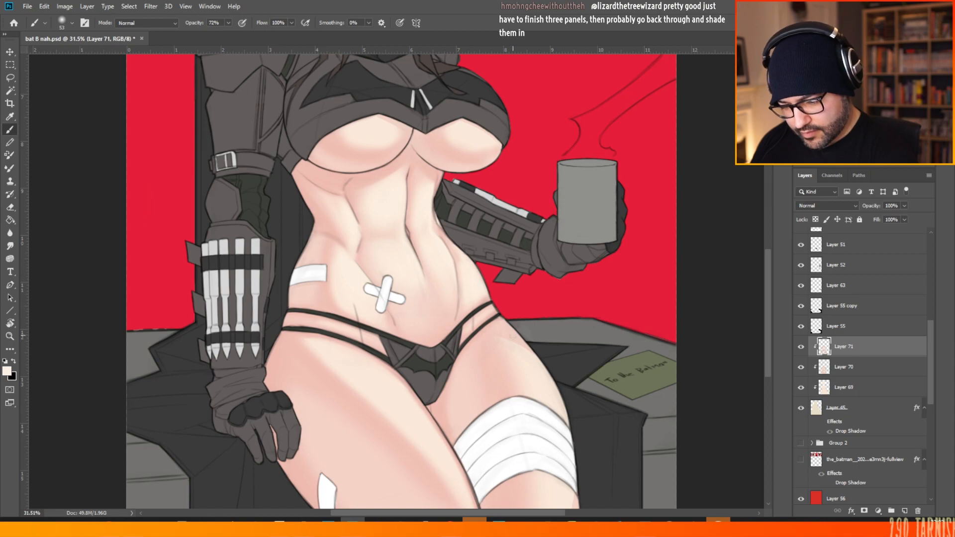
scroll(401, 268, "down", 6)
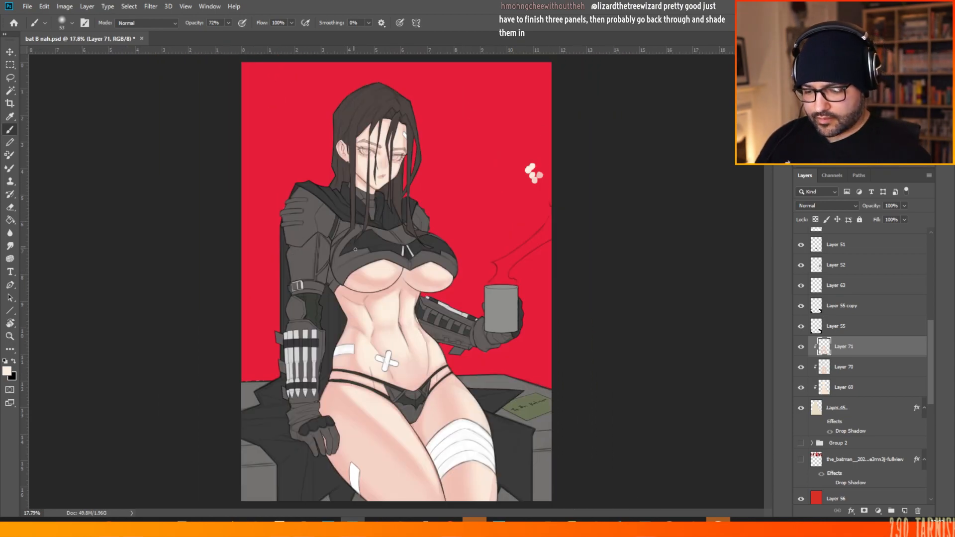
- Blend the lower abdomen on the mug-arm side with the soft brush at 149 px and 338 px, sampling the surrounding skin tone
scroll(402, 396, "up", 5)
scroll(402, 396, "up", 1)
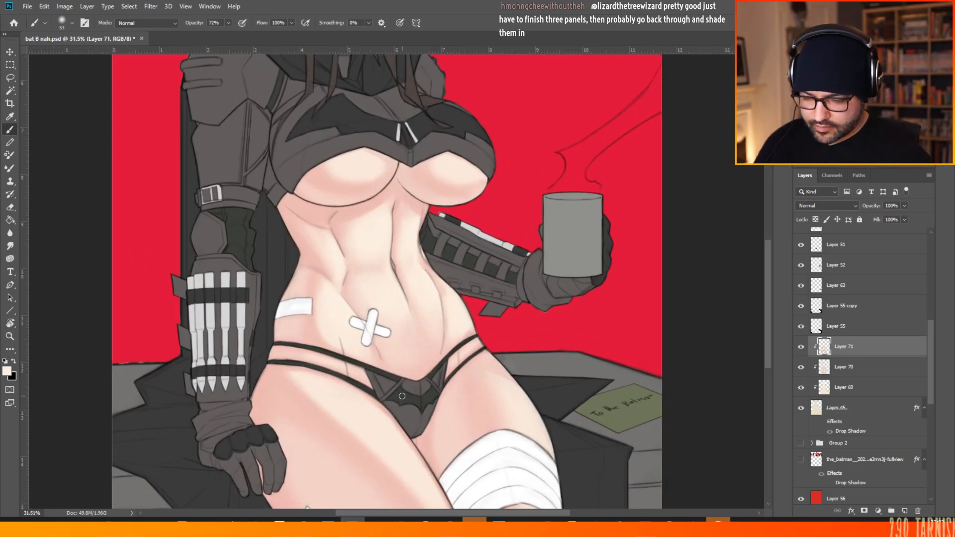
right_click(421, 280)
left_click(513, 115)
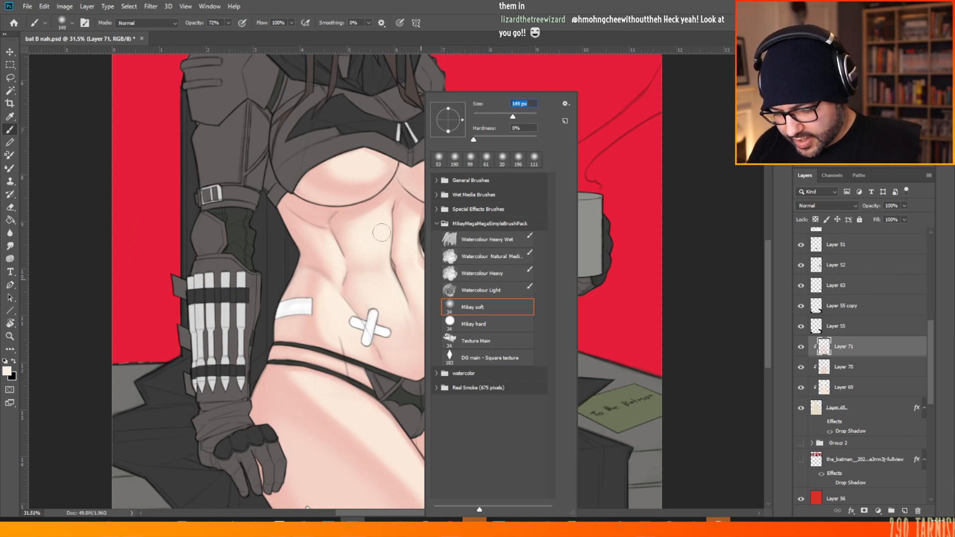
left_click(387, 278)
left_click(422, 299, "alt")
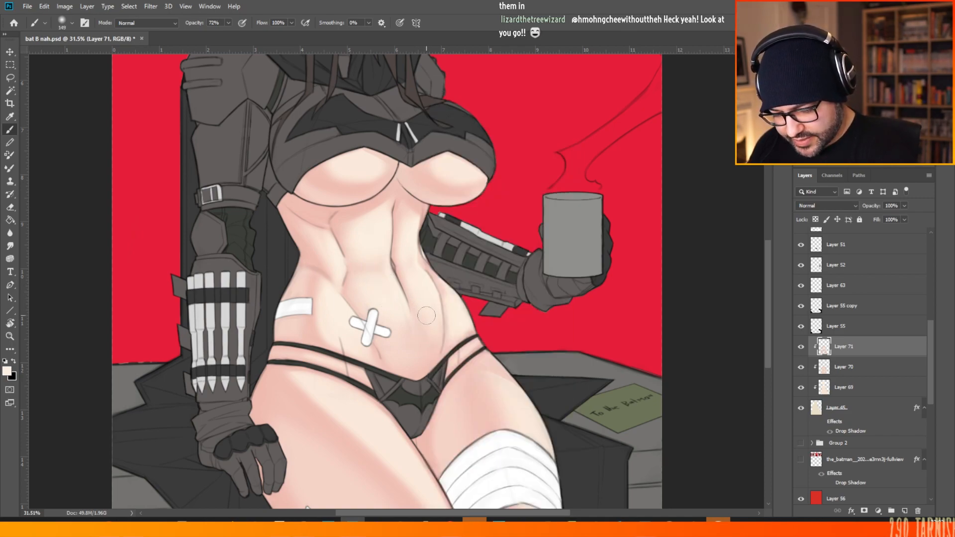
right_click(431, 285)
left_click(536, 116)
left_click(420, 305, "alt")
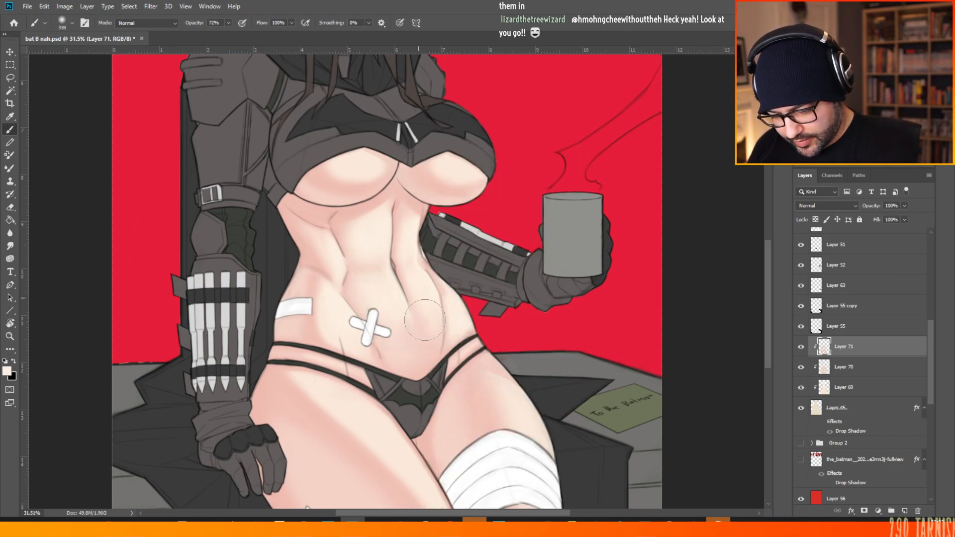
left_click_drag(422, 320, 423, 330)
- Add cream highlights to the skin below the chest armour with the soft brush at 50 px and 94 px, sampling the lightest swatch
right_click(496, 181)
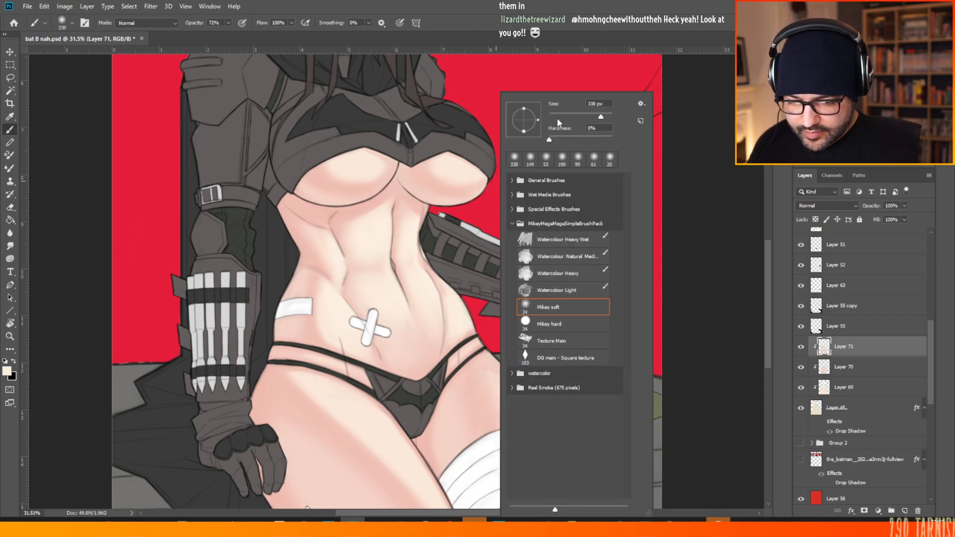
left_click(731, 149)
left_click_drag(767, 251, 777, 185)
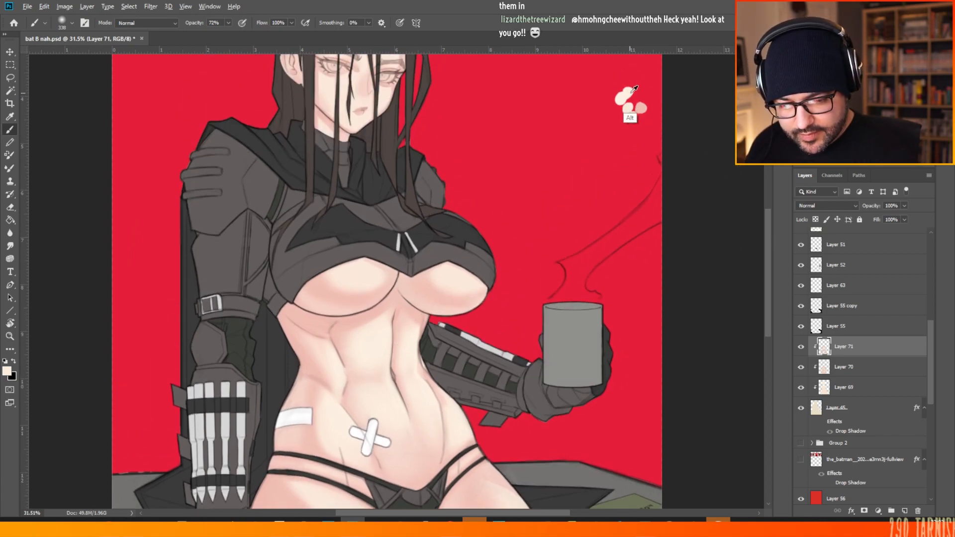
right_click(382, 230)
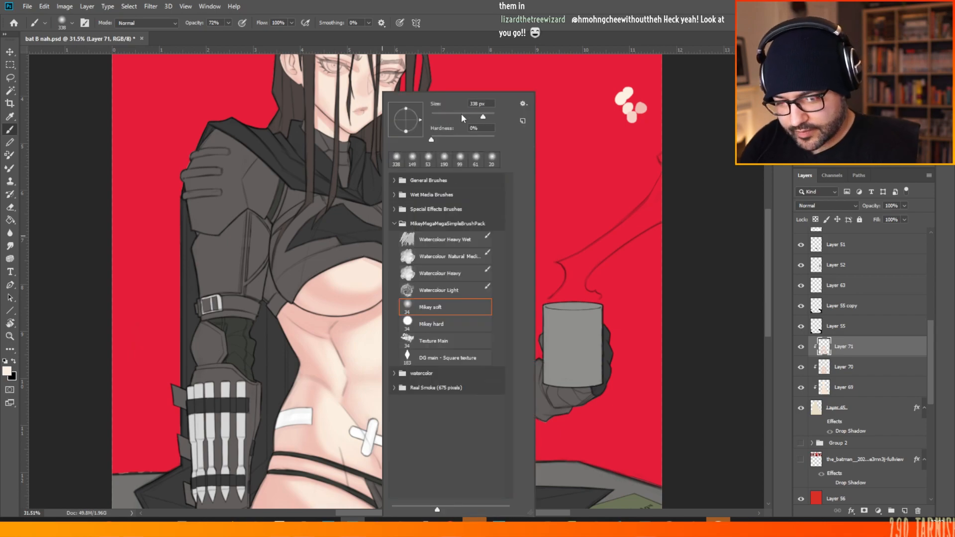
left_click_drag(468, 115, 446, 118)
key("Return")
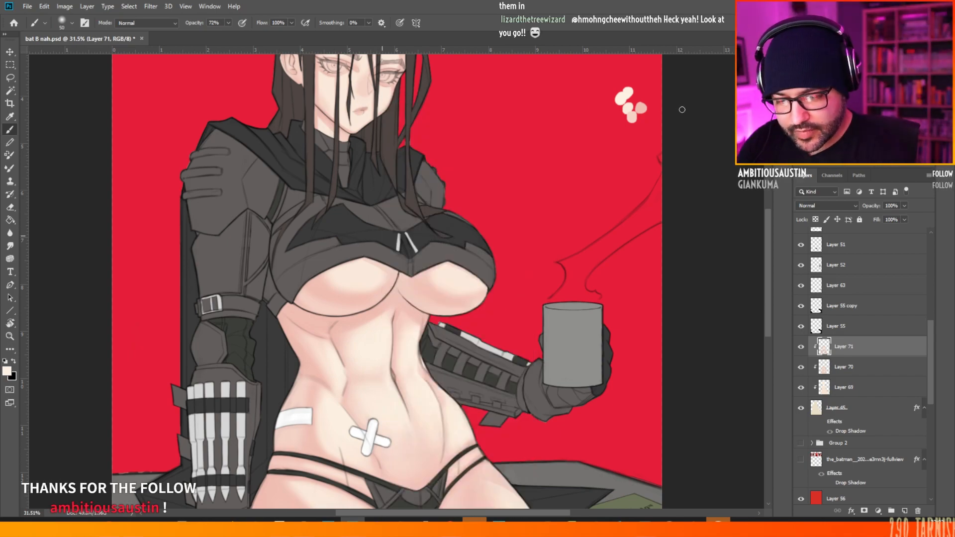
scroll(589, 327, "down", 1)
scroll(370, 429, "up", 3)
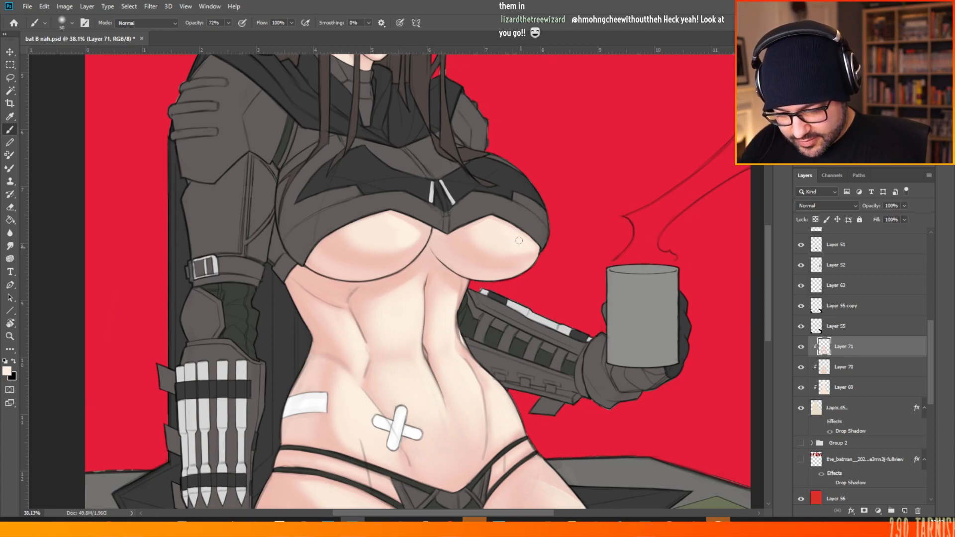
right_click(381, 196)
left_click_drag(448, 118, 455, 117)
left_click(364, 229)
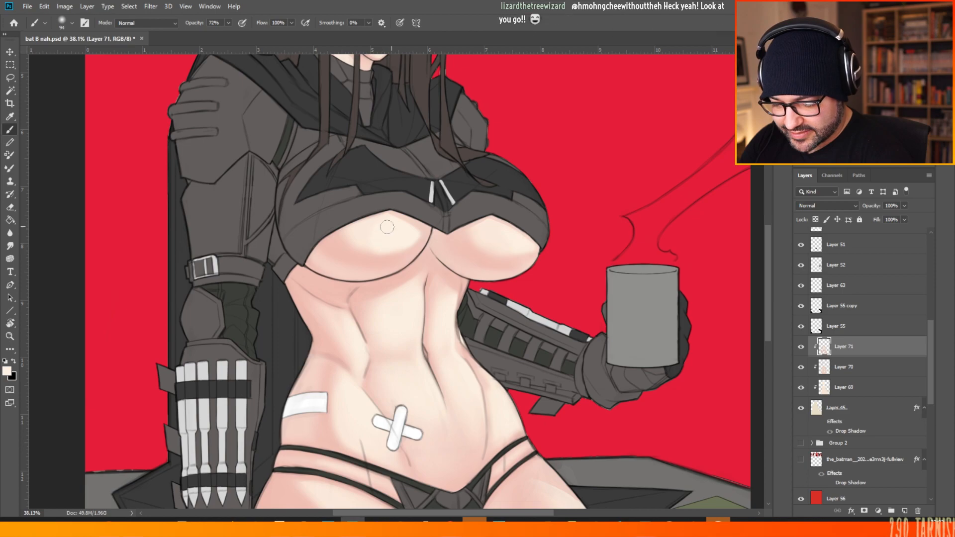
- Soften the underbust highlights with the soft brush at 155 px and 62 px, sampling the pink skin shadow on the mug-arm side
right_click(398, 217)
left_click_drag(491, 117, 492, 117)
left_click(385, 233)
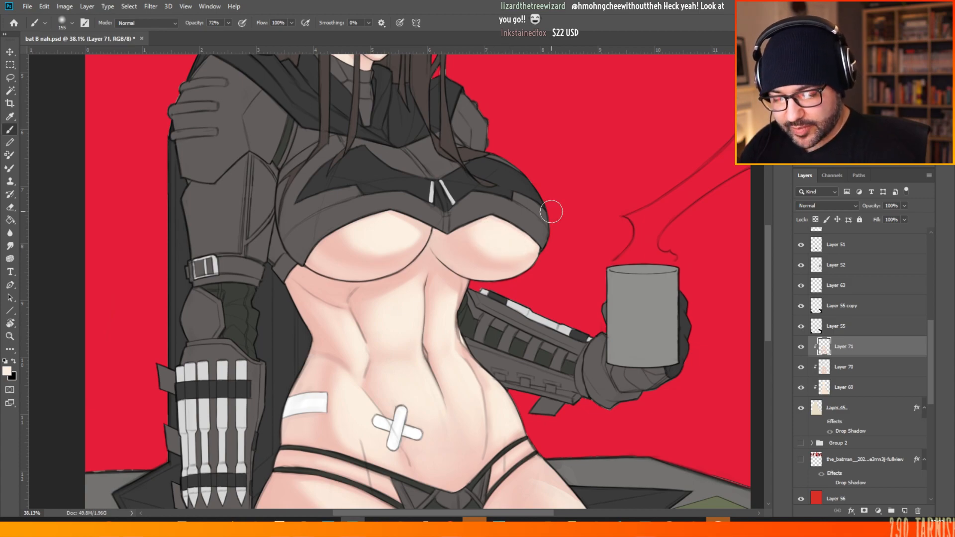
right_click(598, 178)
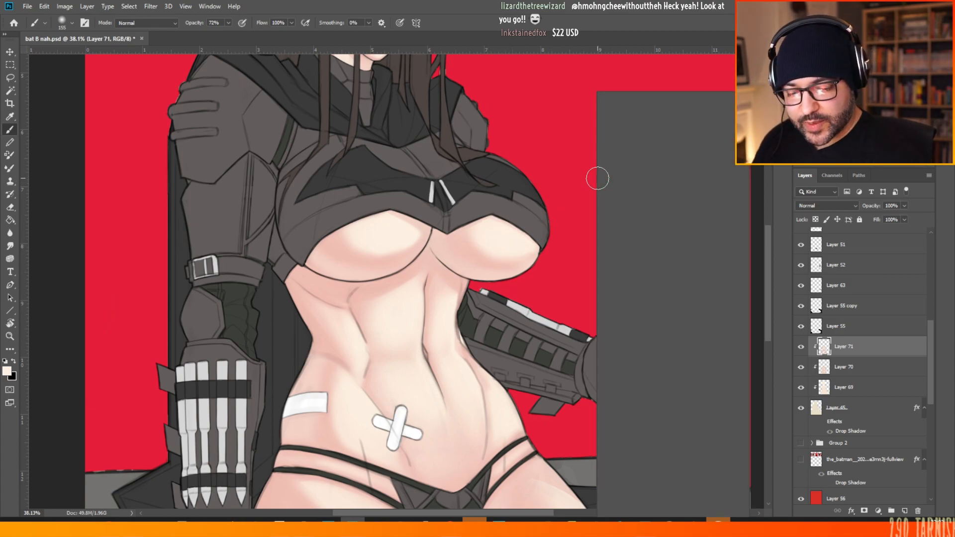
left_click(665, 116)
left_click(474, 244, "alt")
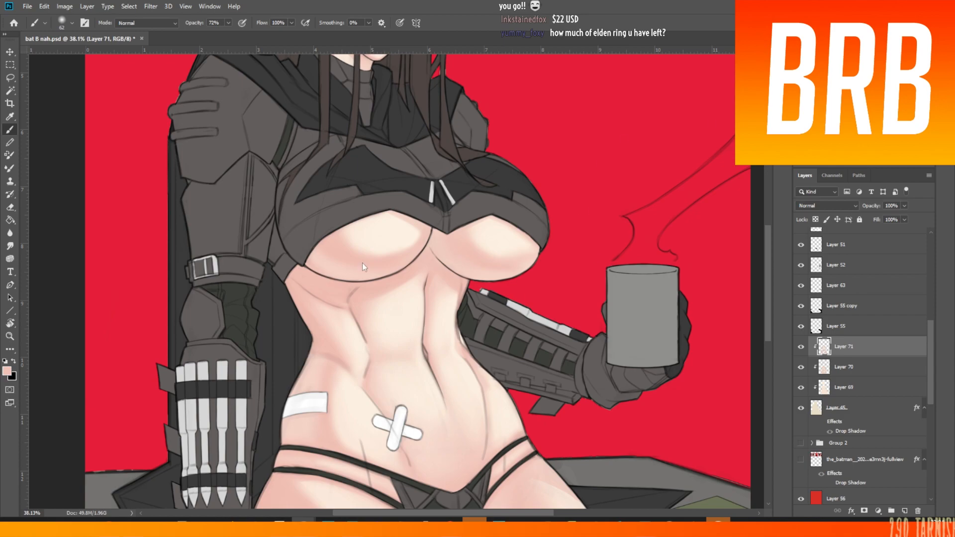
- Examine the skin shading across the face, chest, abdomen and thighs
scroll(469, 324, "down", 8)
scroll(342, 190, "up", 7)
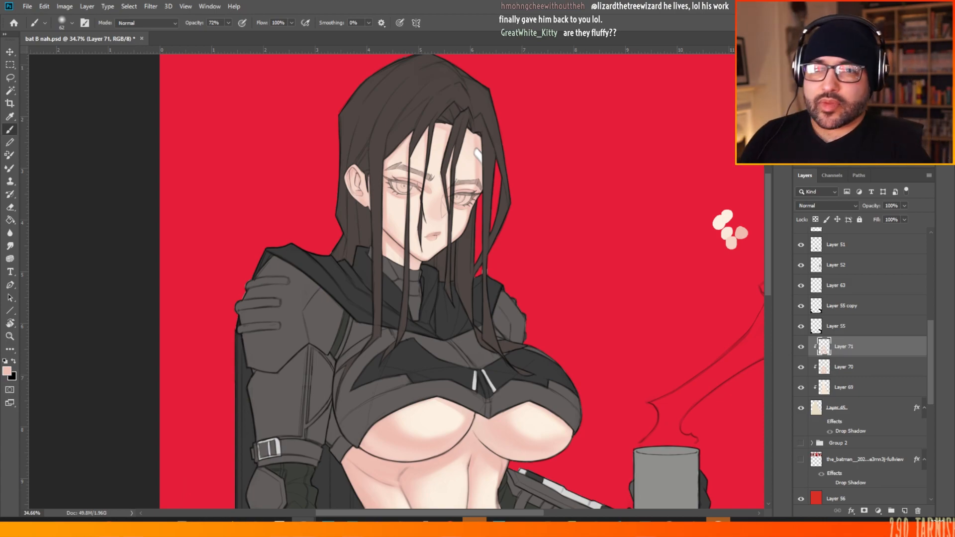
scroll(756, 231, "down", 3)
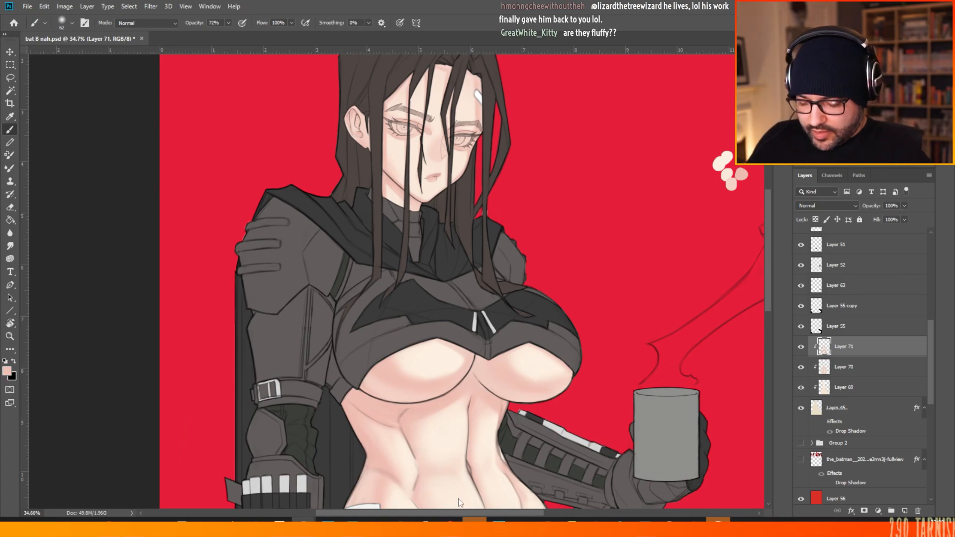
left_click_drag(356, 513, 376, 505)
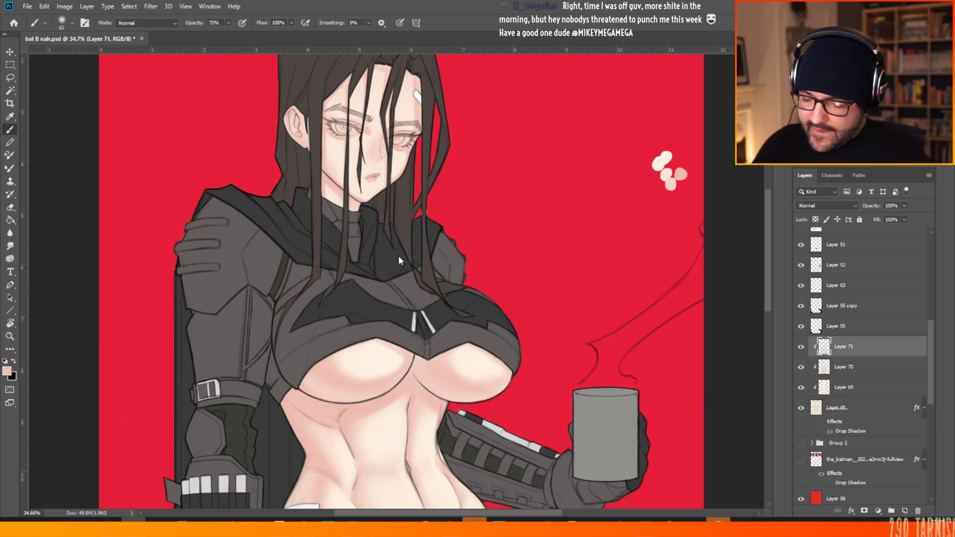
scroll(399, 256, "down", 3)
scroll(440, 438, "up", 1)
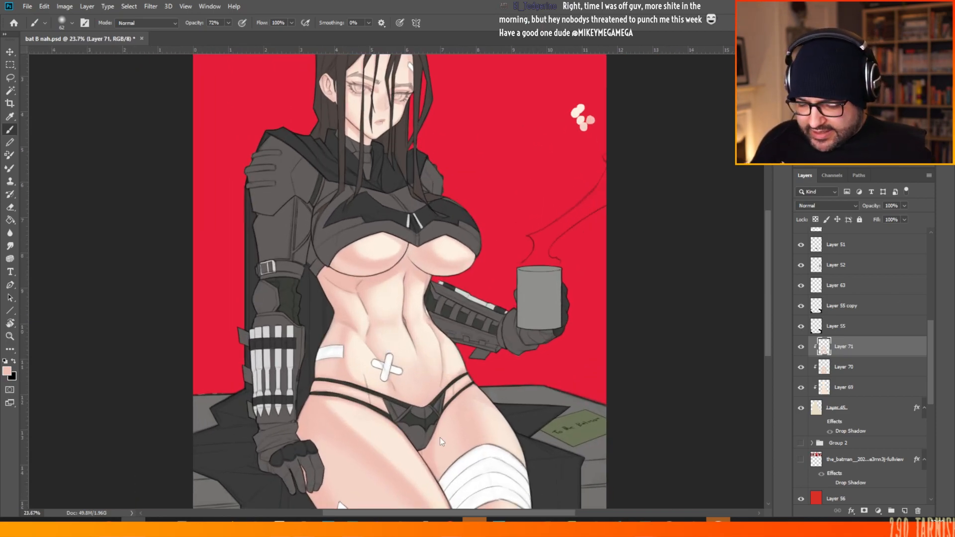
scroll(390, 219, "up", 5)
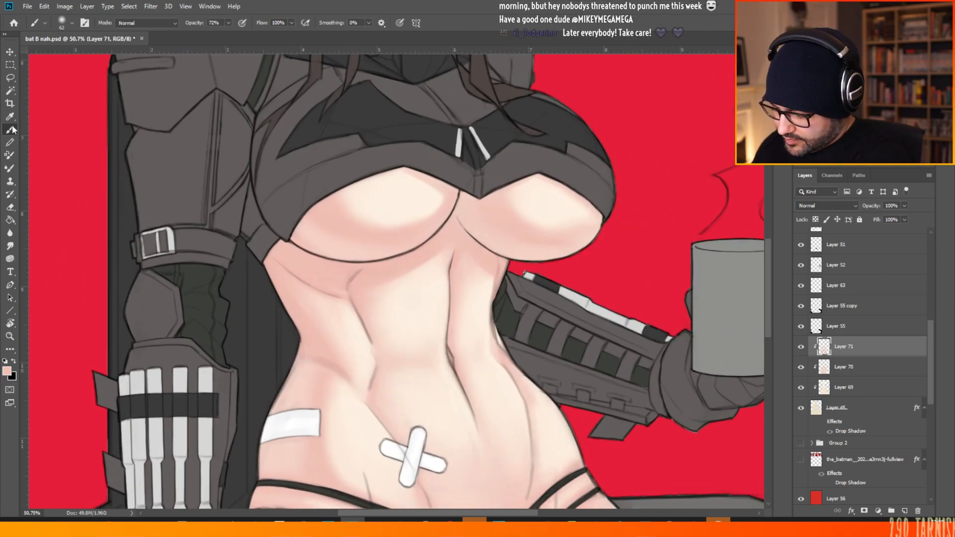
left_click_drag(769, 242, 769, 196)
left_click_drag(537, 513, 598, 513)
left_click_drag(769, 207, 768, 251)
left_click_drag(464, 513, 406, 512)
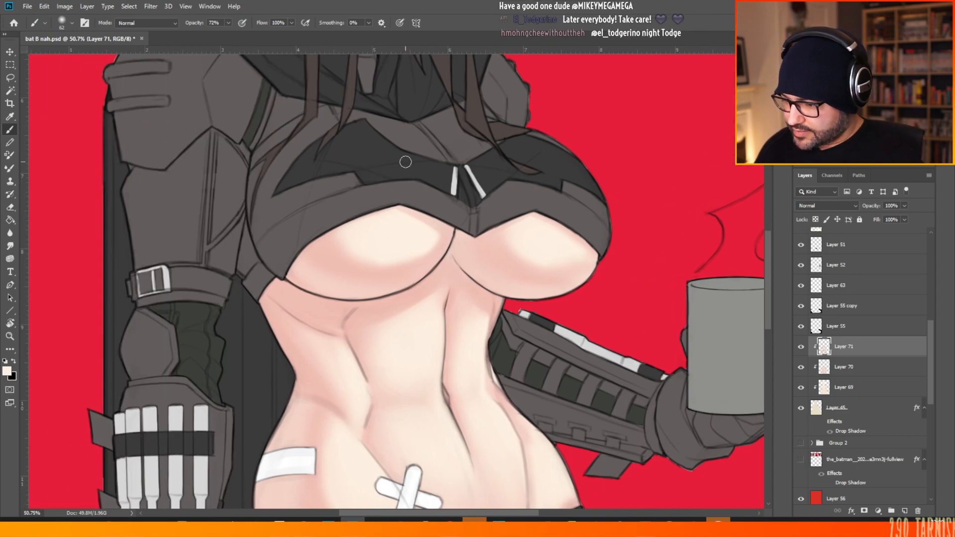
- Refine the inner edge of the underbust highlight on the buckled-arm side with the soft brush at 28 px, sampling the cream tone there
right_click(429, 212)
left_click_drag(501, 117, 488, 118)
left_click(409, 232)
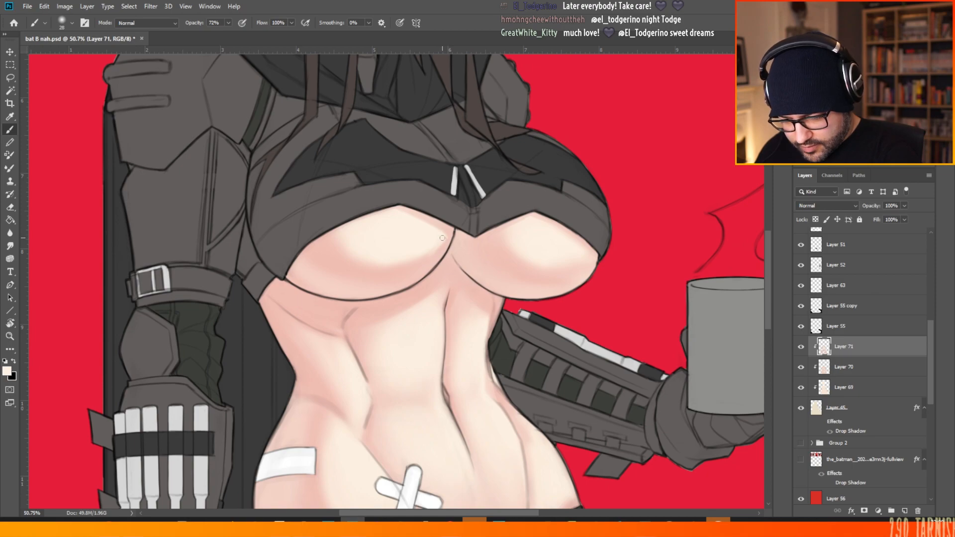
right_click(396, 248)
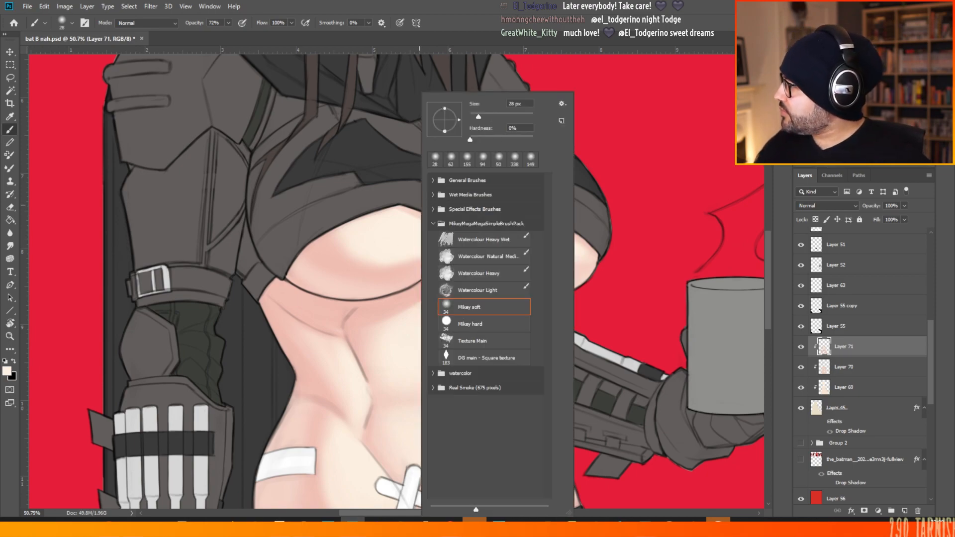
key("alt+Tab")
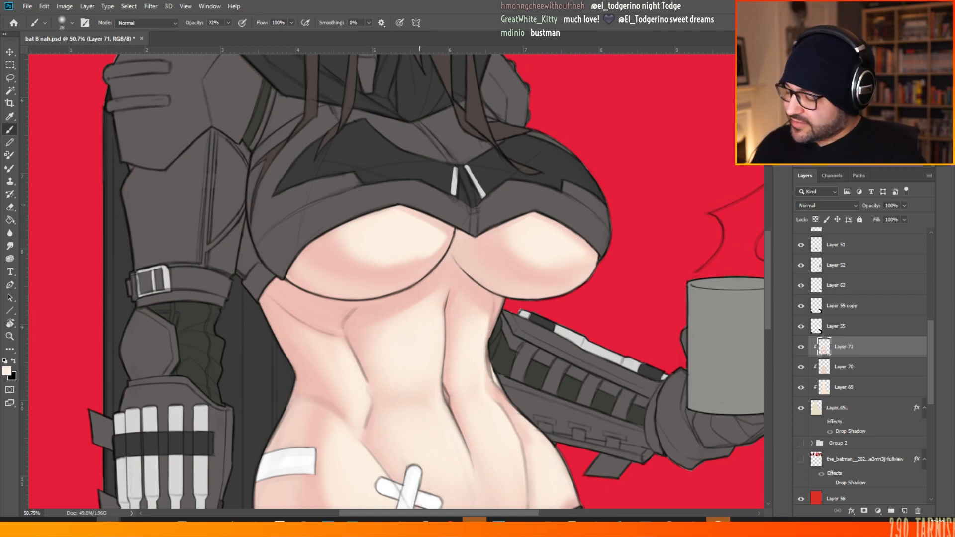
left_click(434, 240, "alt")
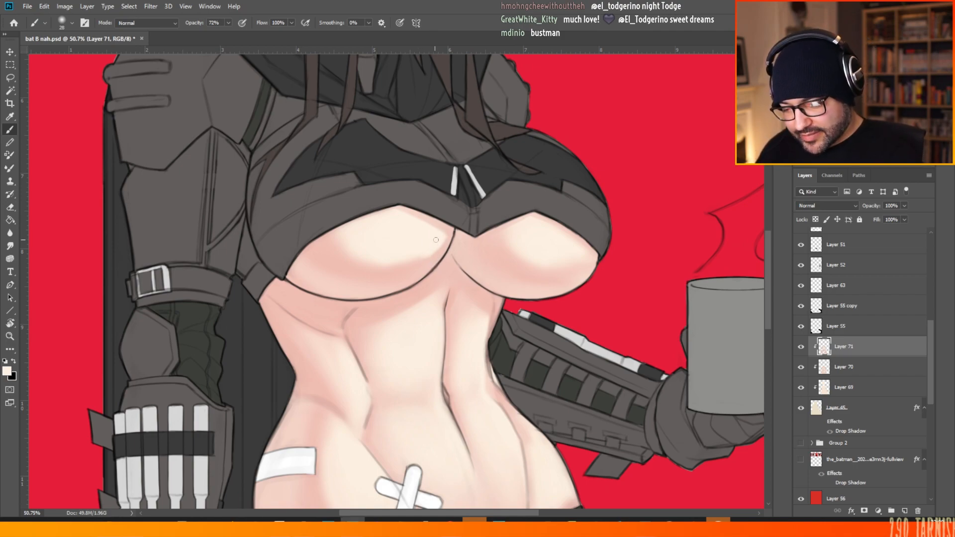
- Blend the underbust highlight on the buckled-arm side into its shadow with the soft brush at 80 px and 133 px
right_click(410, 249)
key("Escape")
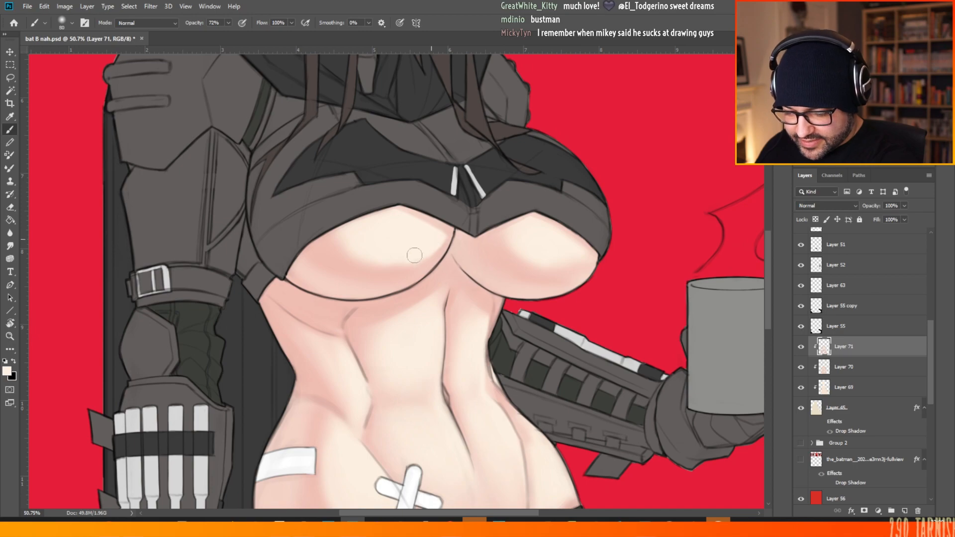
right_click(382, 225)
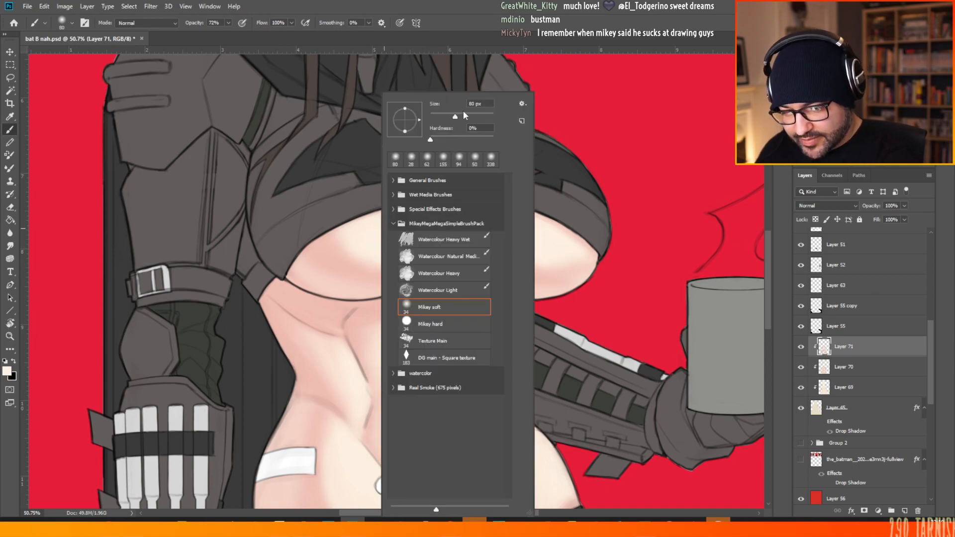
left_click(464, 115)
left_click(324, 178)
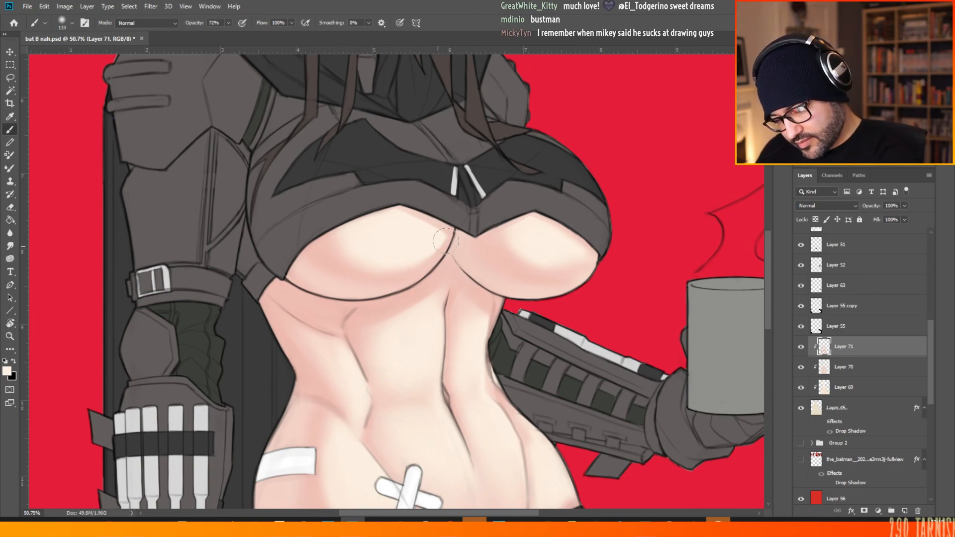
- Touch up the underbust highlights with the soft brush, at 26 px on the mug-arm side and 56 px on the buckled-arm side
right_click(586, 236)
left_click(645, 115)
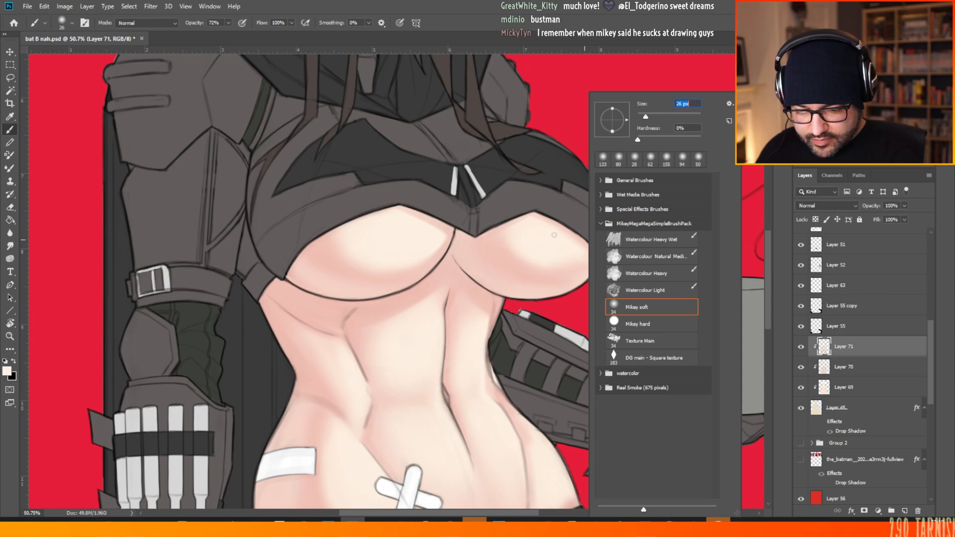
left_click(550, 242)
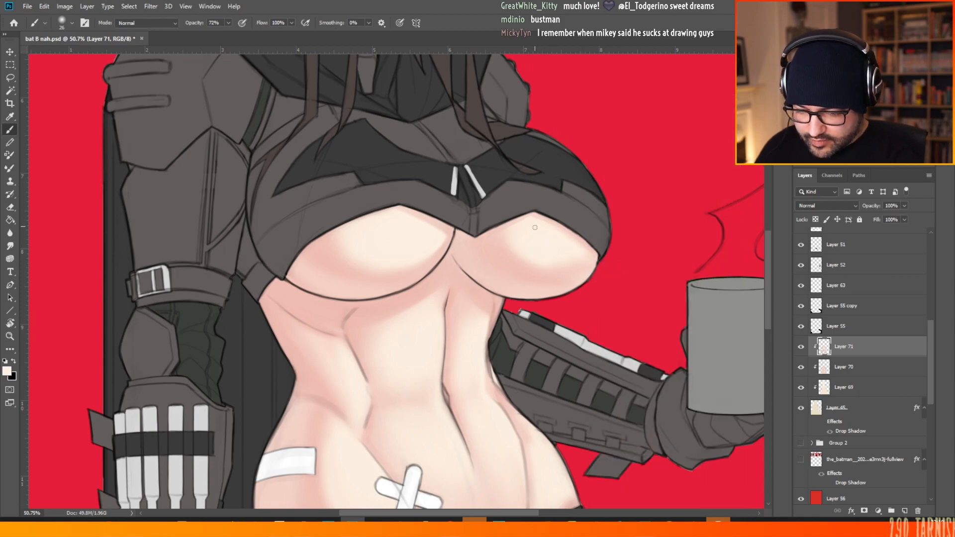
right_click(428, 230)
left_click(405, 237)
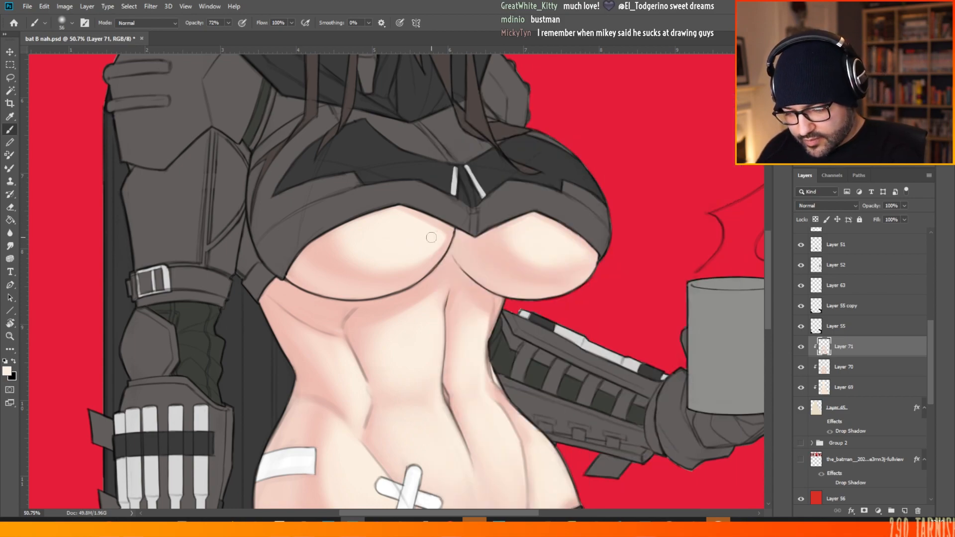
- Extend and soften the underbust highlight on the mug-arm side with the soft brush at 37 px, 100 px and 180 px
right_click(553, 213)
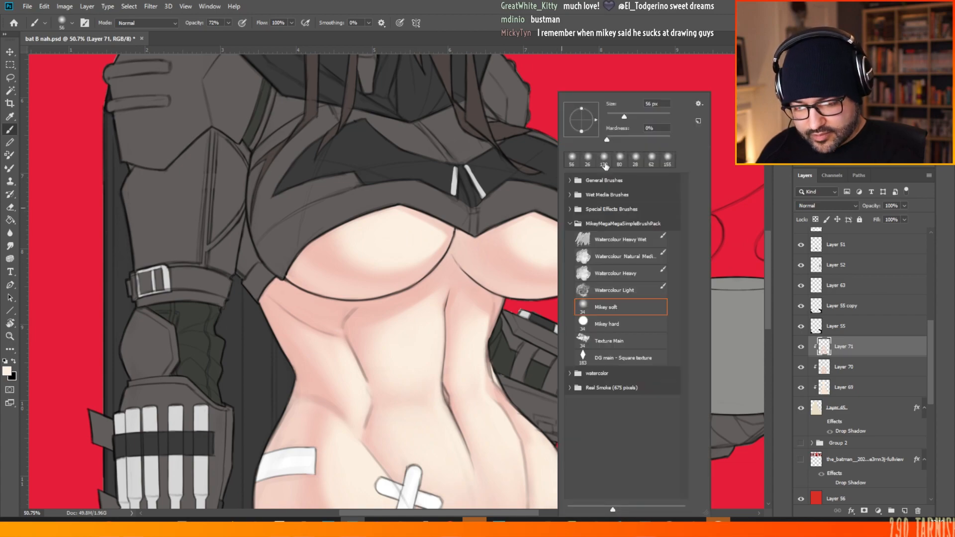
left_click_drag(621, 116, 616, 117)
left_click(542, 225)
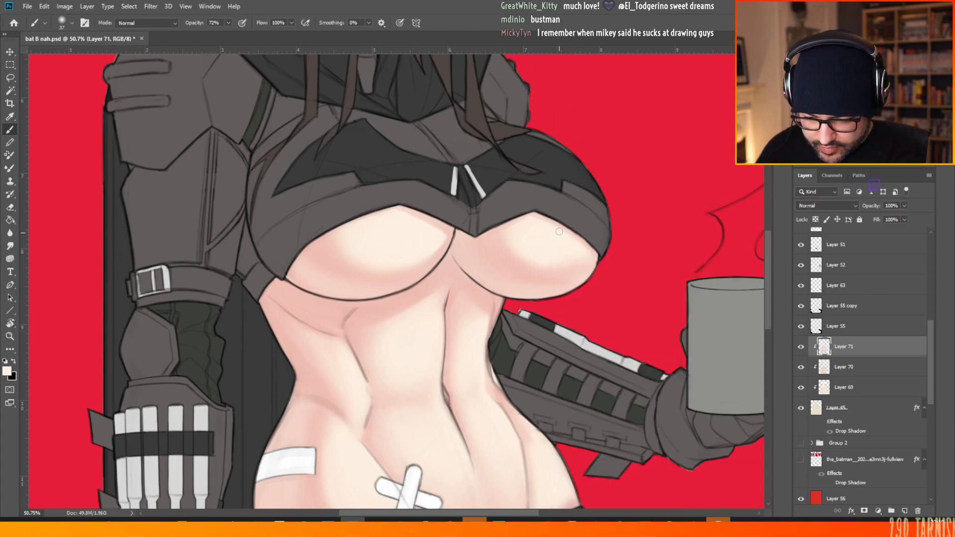
right_click(593, 234)
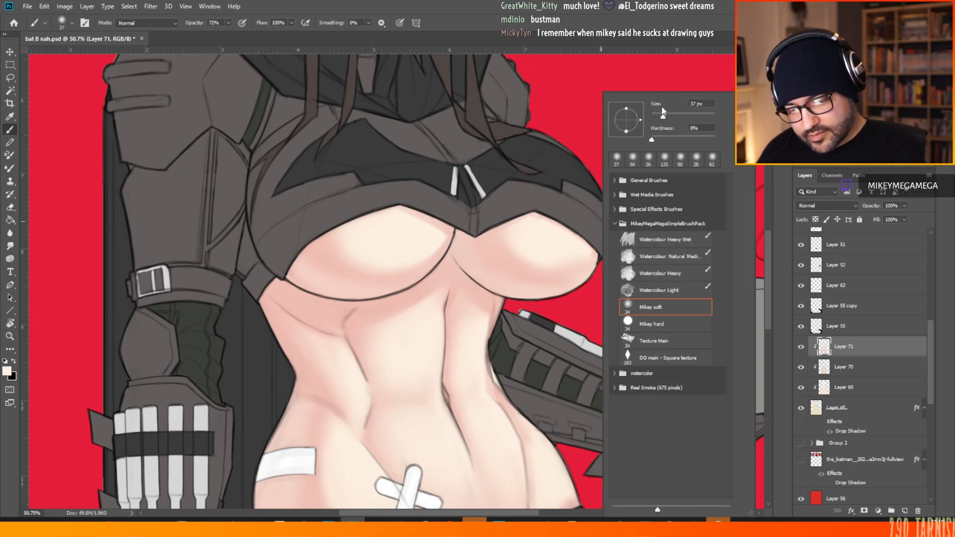
left_click_drag(684, 112, 685, 112)
left_click(580, 249)
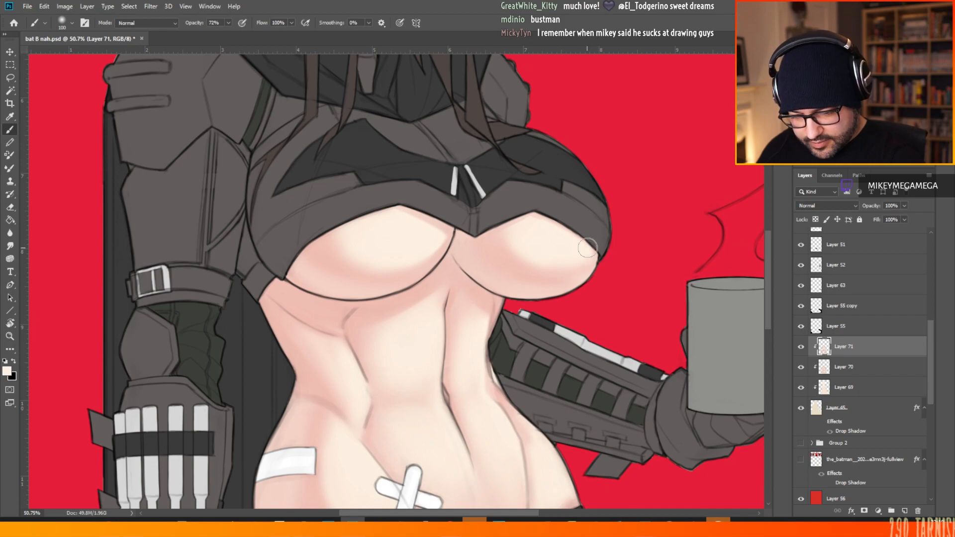
right_click(594, 194)
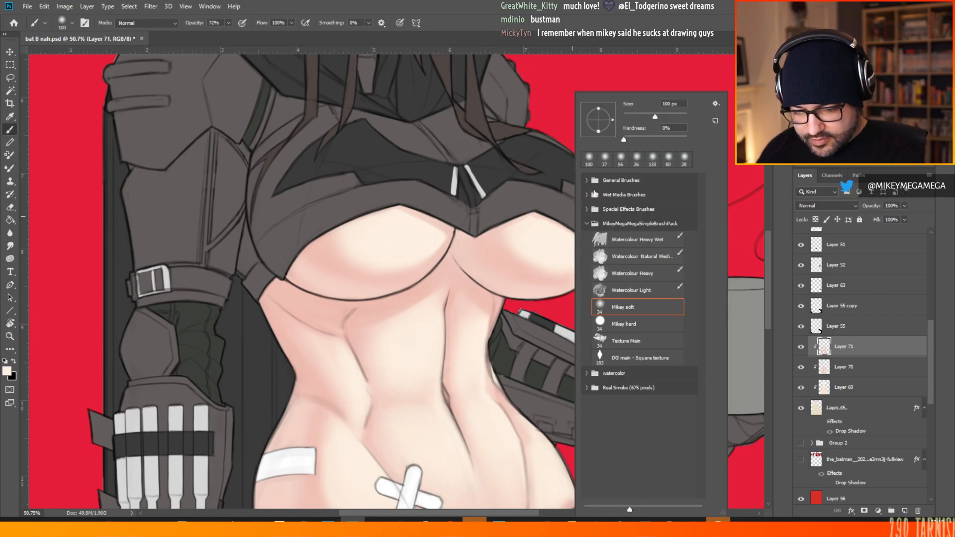
left_click(666, 116)
left_click(549, 192)
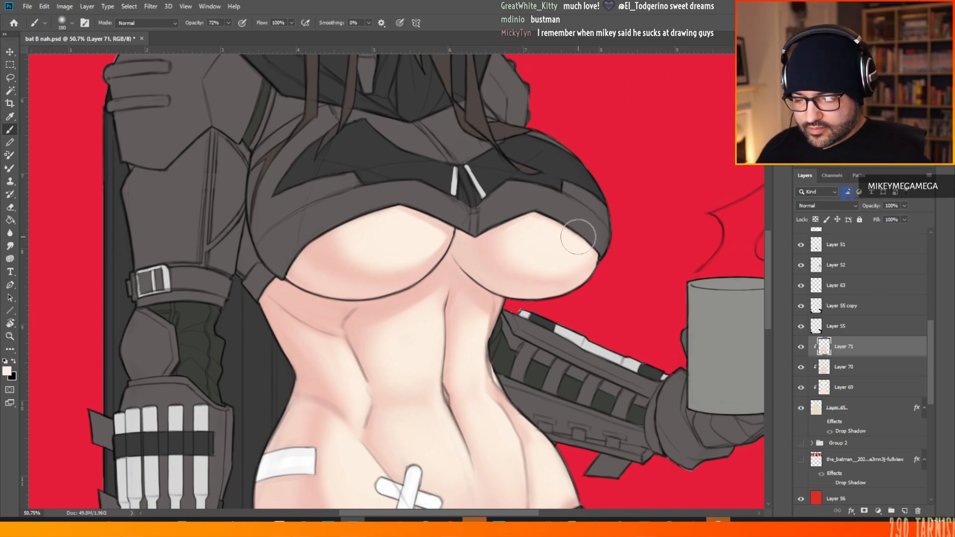
- Sharpen the edge of the upper-abdomen highlight below the underbust shadow with the soft brush at 26 px
scroll(577, 234, "down", 2)
scroll(490, 224, "down", 4)
scroll(317, 258, "down", 1)
scroll(513, 310, "up", 3)
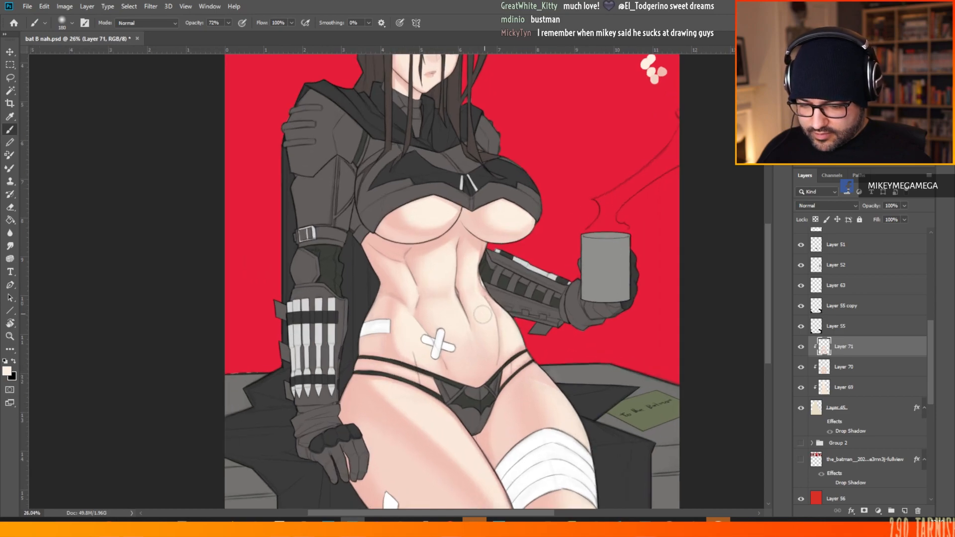
scroll(406, 289, "up", 2)
scroll(406, 289, "up", 1)
right_click(512, 238)
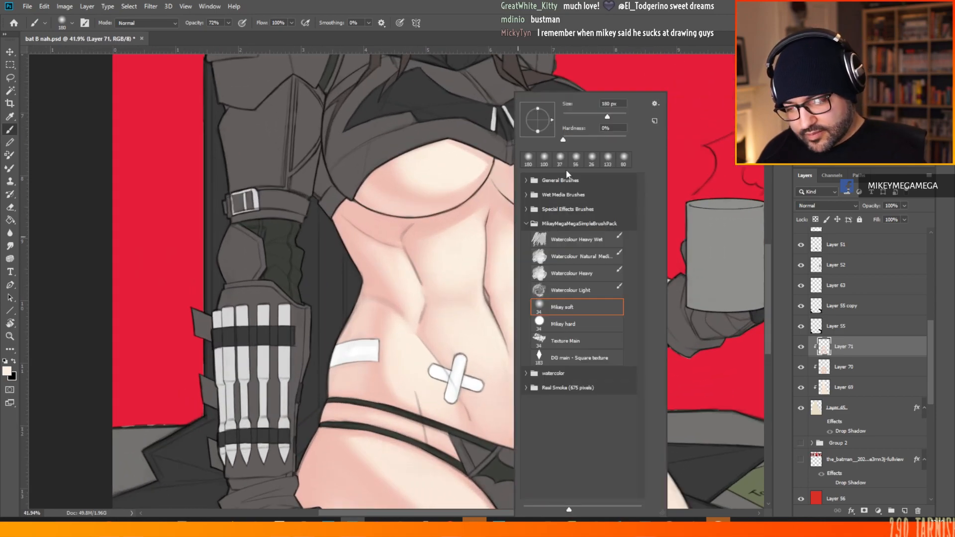
left_click(570, 116)
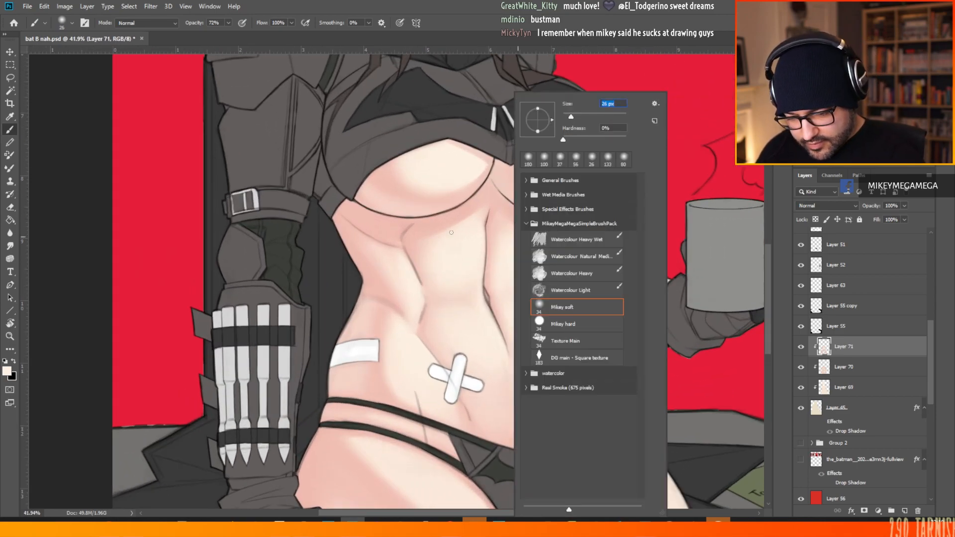
left_click(451, 233)
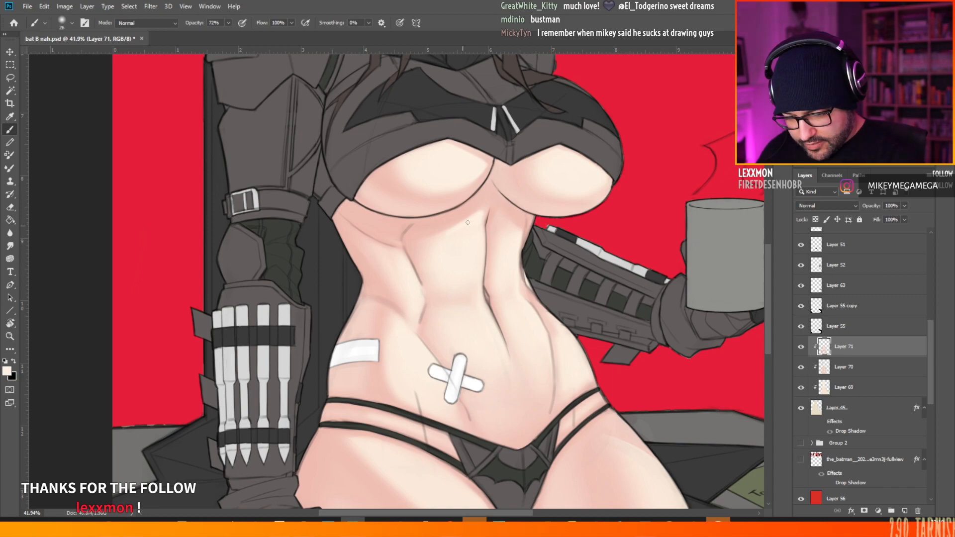
- Blend the central upper-abdomen highlight into the surrounding skin with the soft brush at 64 px, 117 px and 86 px
right_click(488, 193)
left_click_drag(544, 117, 556, 118)
left_click(473, 229)
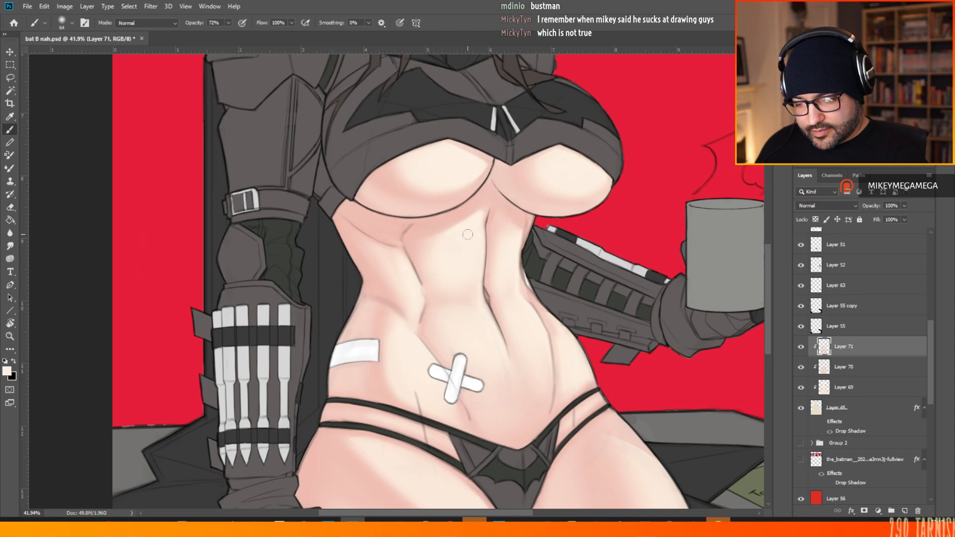
right_click(509, 199)
left_click(466, 253)
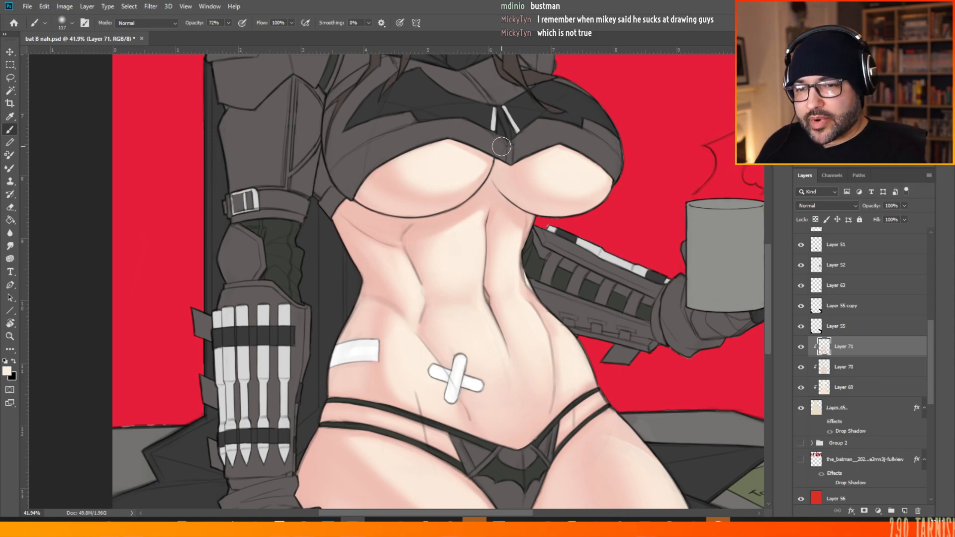
right_click(451, 241)
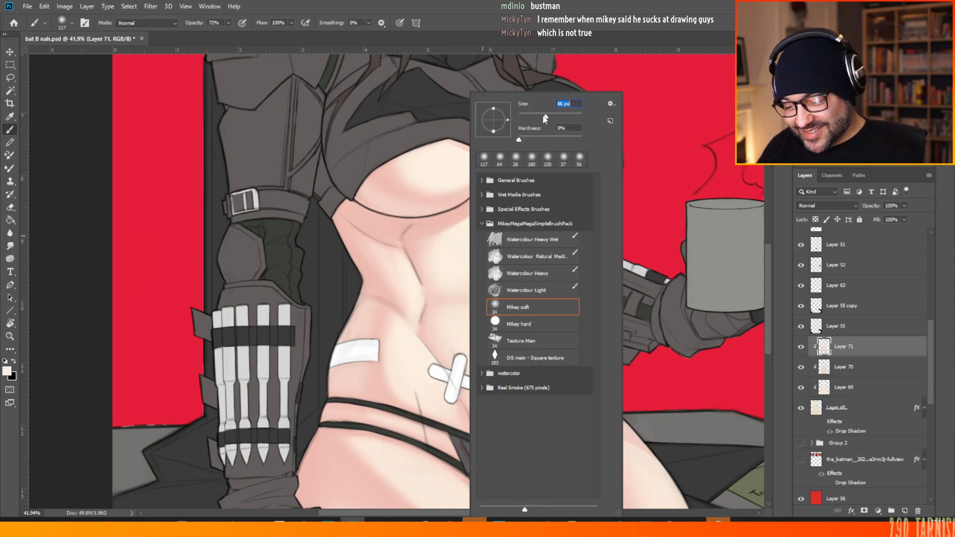
left_click(457, 250)
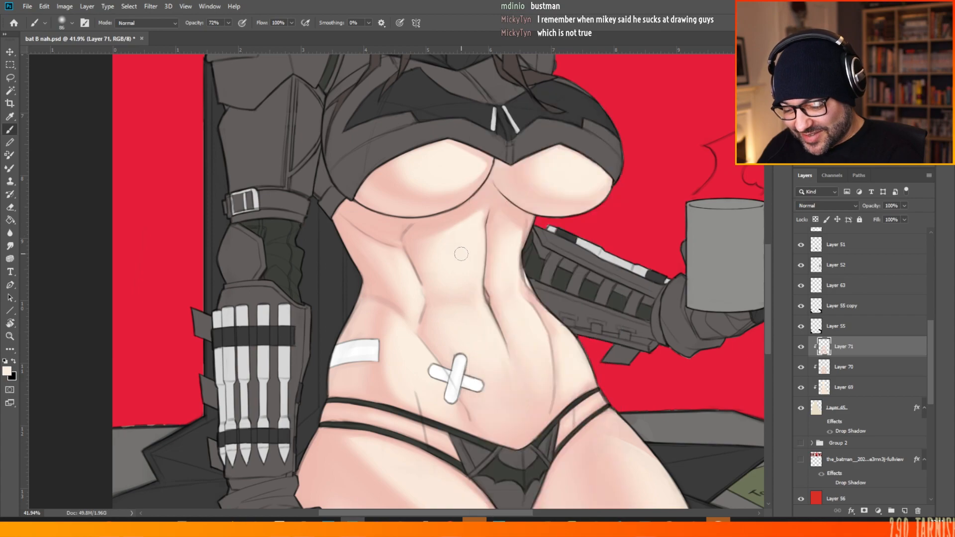
- Highlight the upper waist on the mug-arm side with the Mikey soft brush at 34 px and 84 px, reducing it to 45 px
right_click(492, 231)
left_click(545, 307)
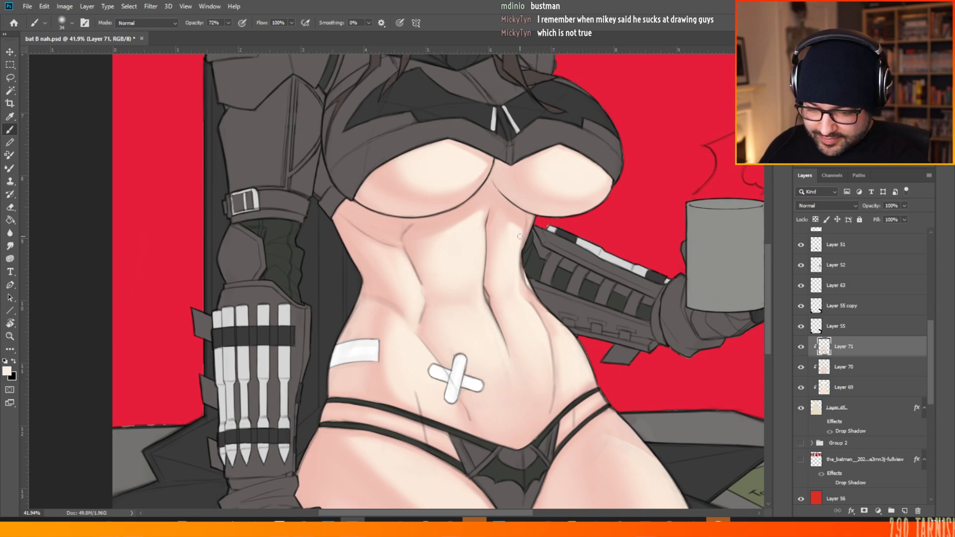
right_click(517, 263)
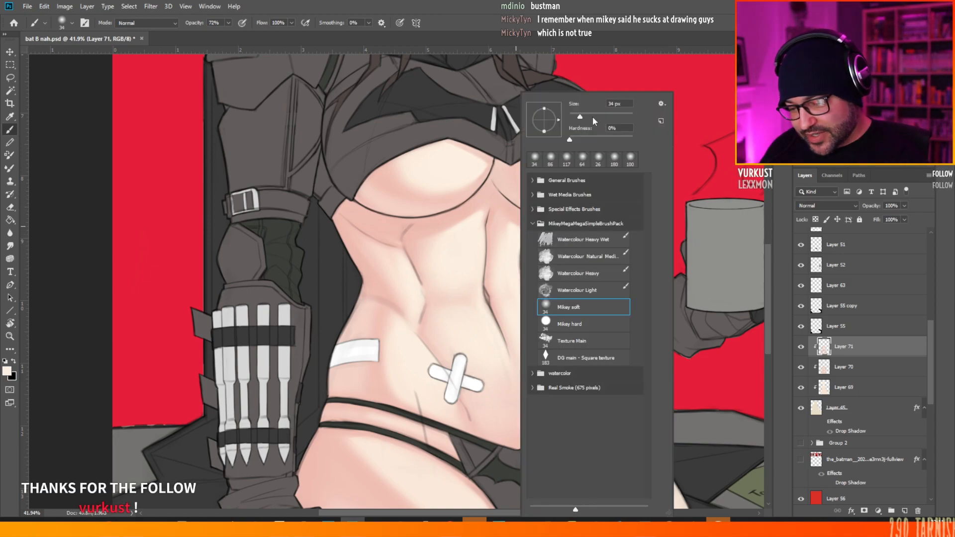
left_click(594, 116)
left_click(513, 256)
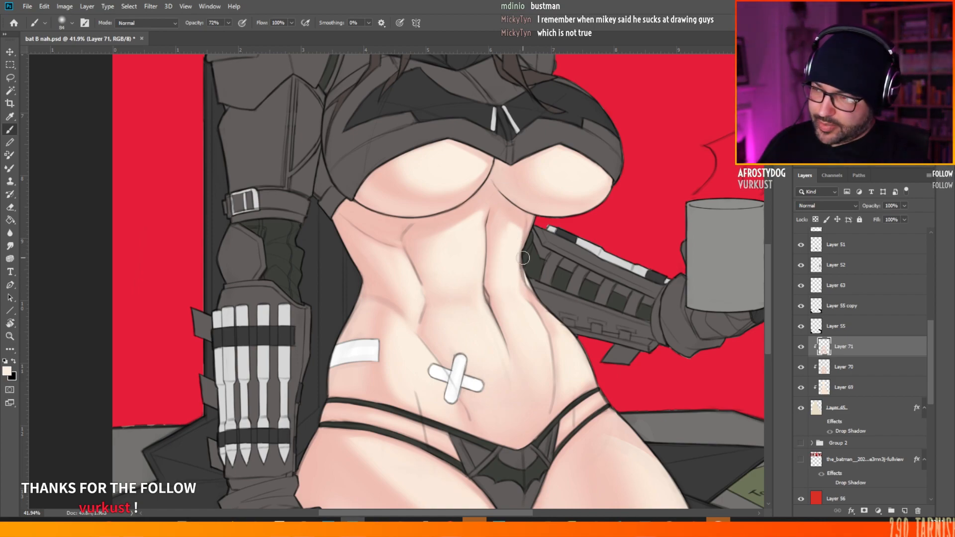
right_click(523, 258)
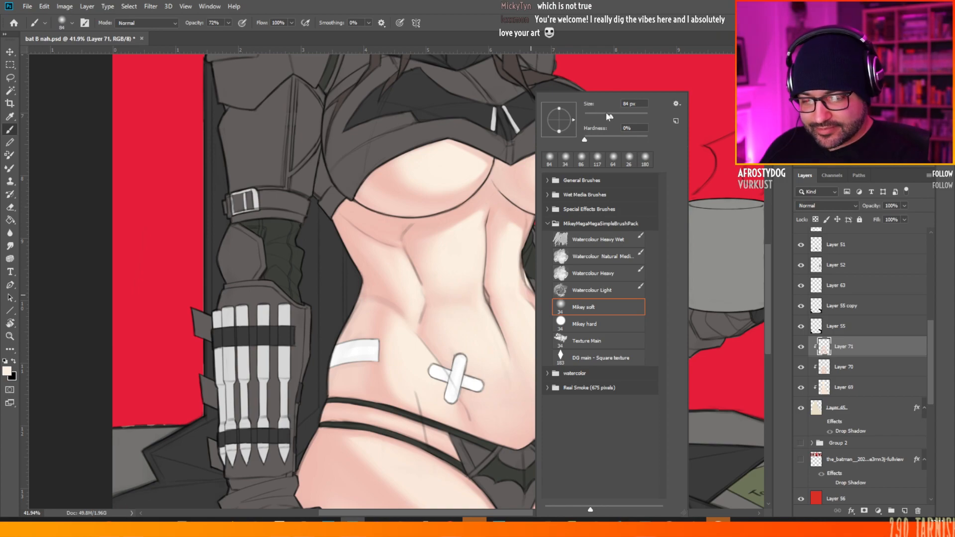
left_click_drag(609, 116, 599, 117)
- Inspect the upper layers via Layer 68, Layer 65's visibility and Layer 61 copy, and return to skin Layer 71
left_click_drag(931, 326, 932, 240)
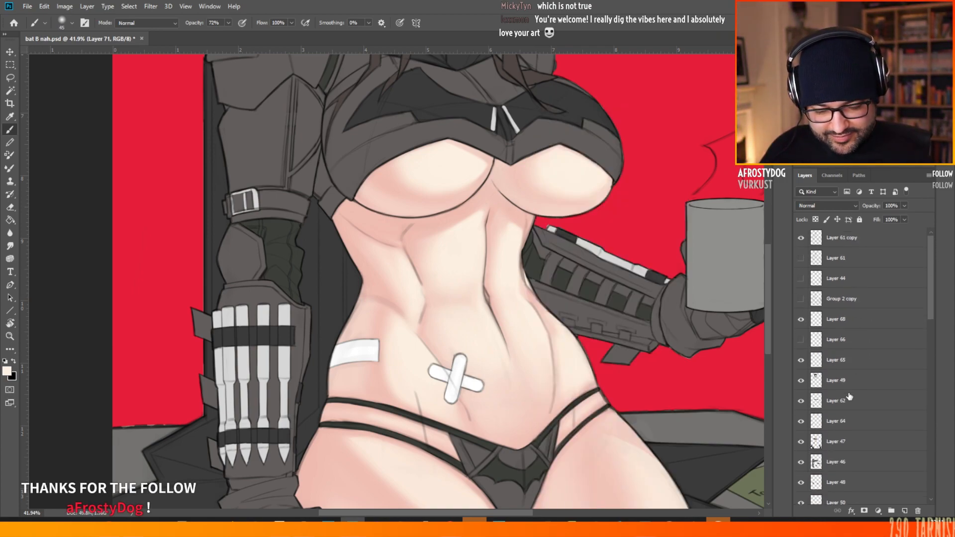
left_click(843, 321)
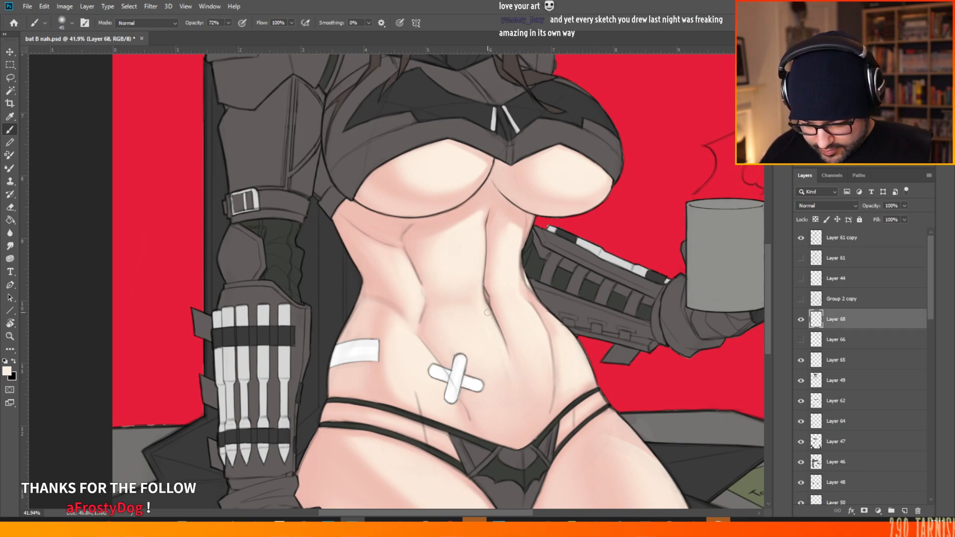
left_click(801, 361)
left_click(802, 361)
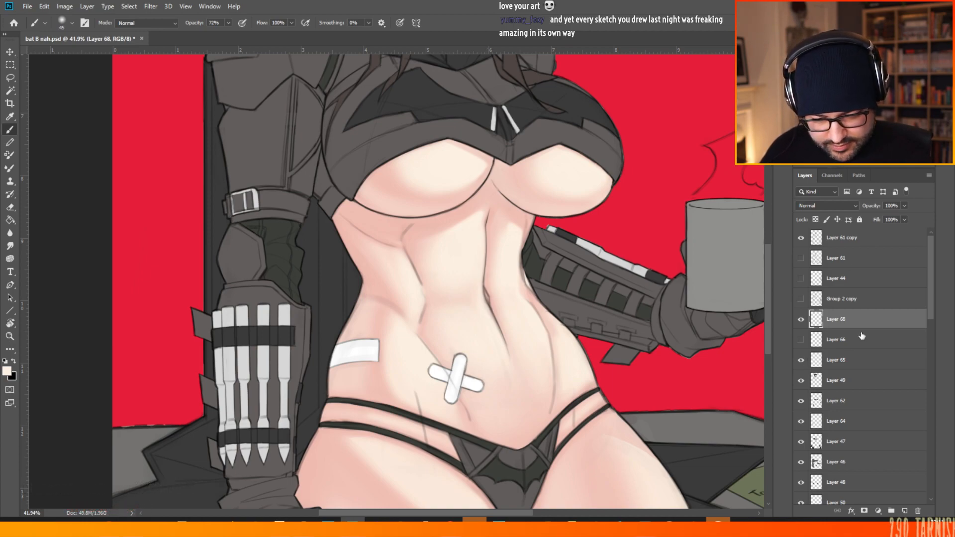
left_click(810, 239)
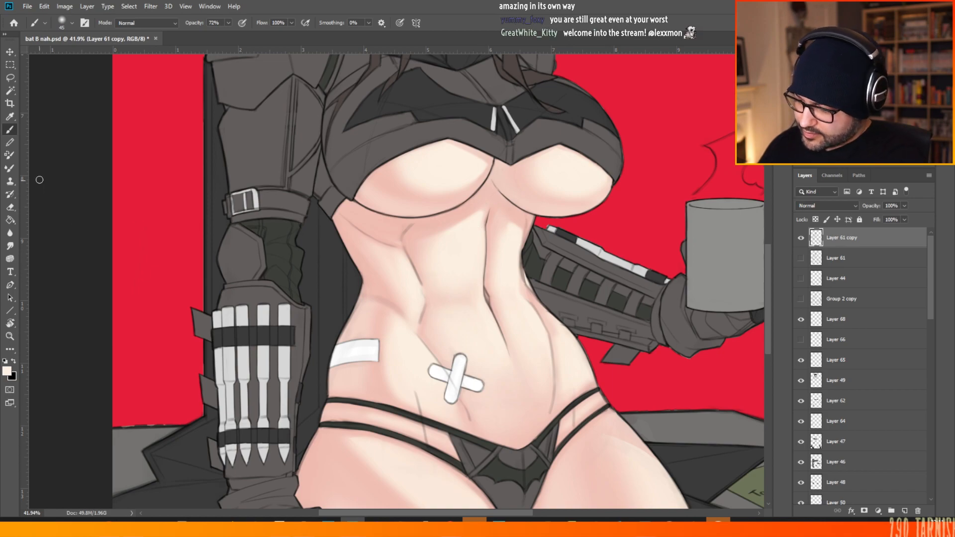
key("ctrl")
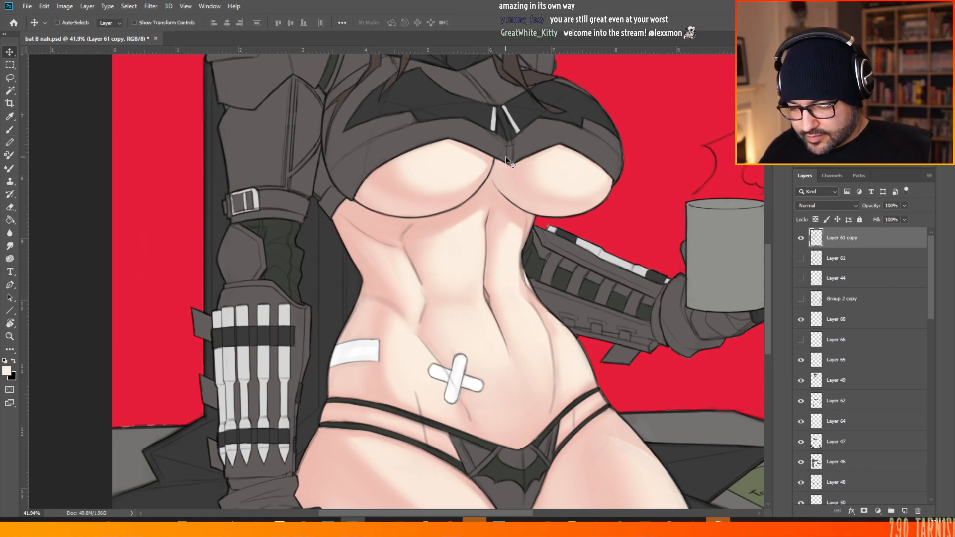
left_click(480, 169, "ctrl")
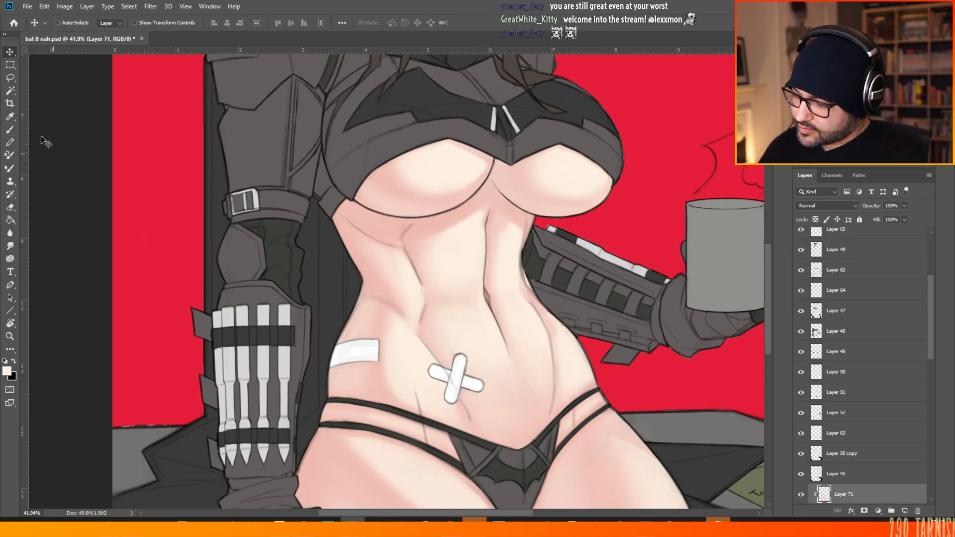
- Refine the waist highlight on the mug-arm side with the soft brush at 73 px, sampling the skin tone there
key("b")
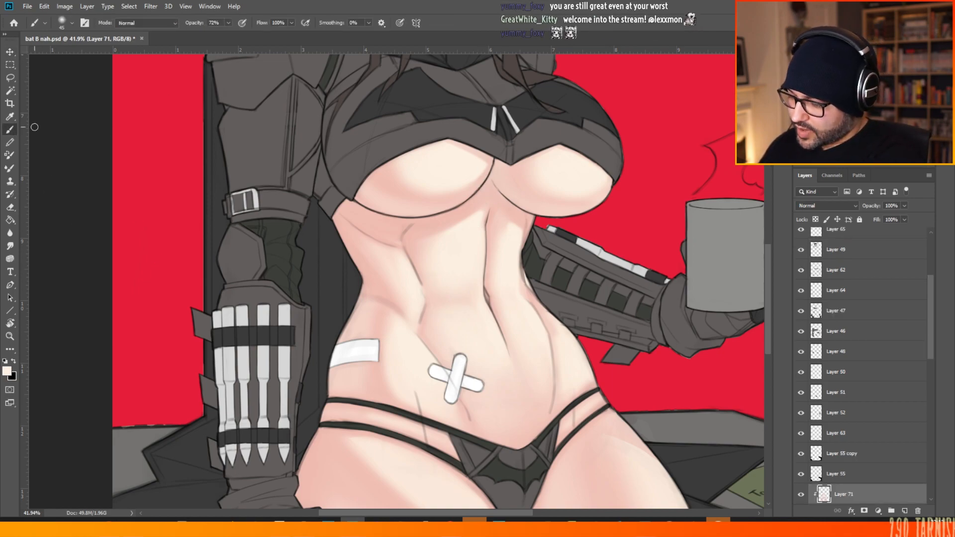
right_click(515, 258)
left_click(513, 238)
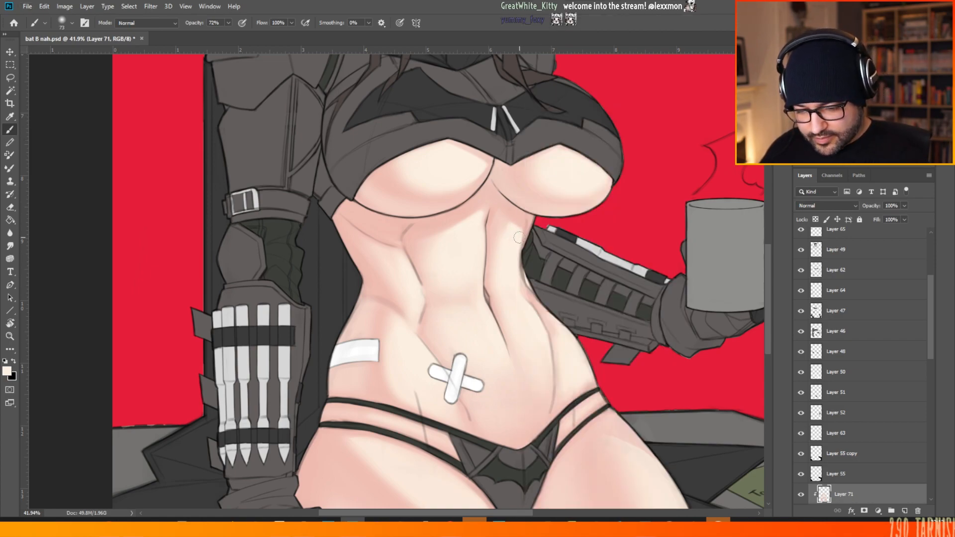
left_click(516, 235, "alt")
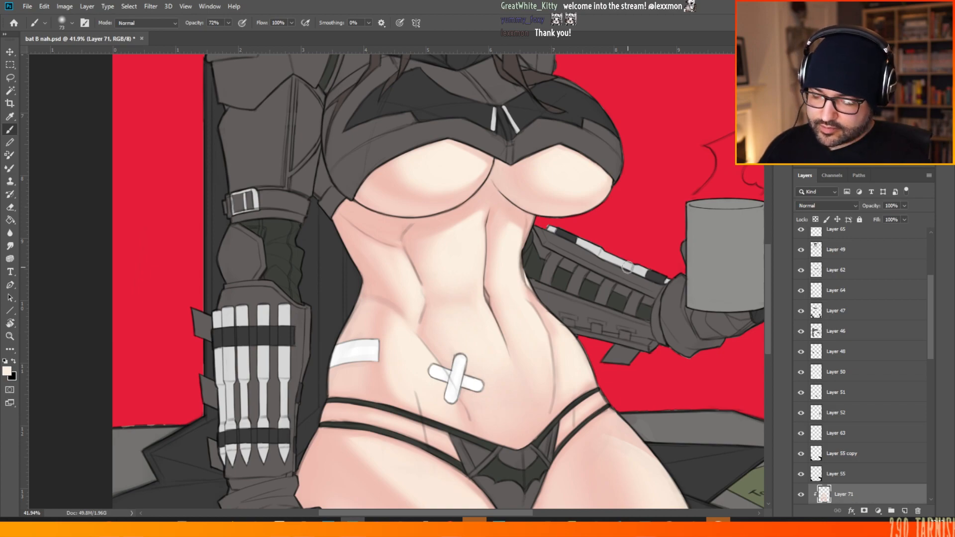
- Blend the highlight down the mug-arm side of the abdomen with the soft brush at 55 px and 143 px, and reduce it to 78 px
right_click(602, 317)
left_click_drag(677, 119, 671, 118)
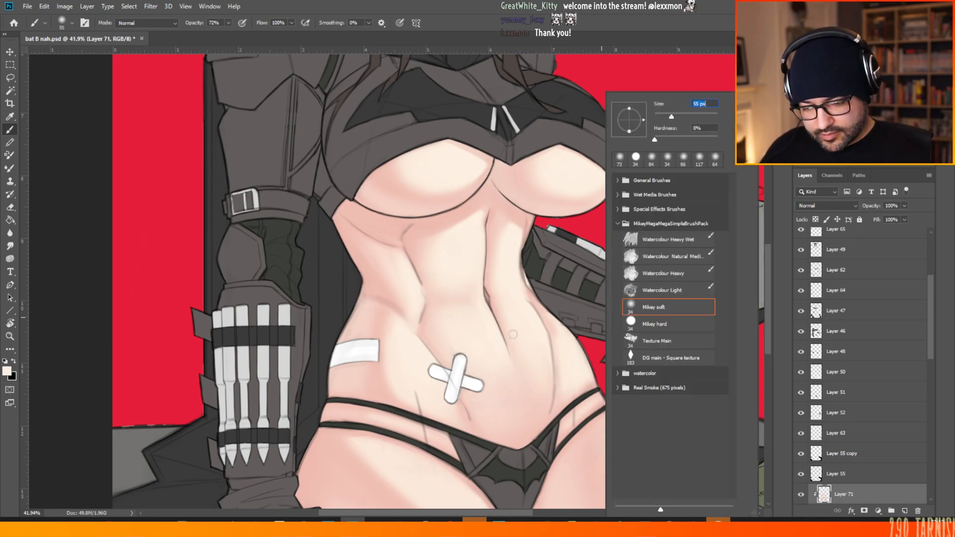
left_click(525, 303)
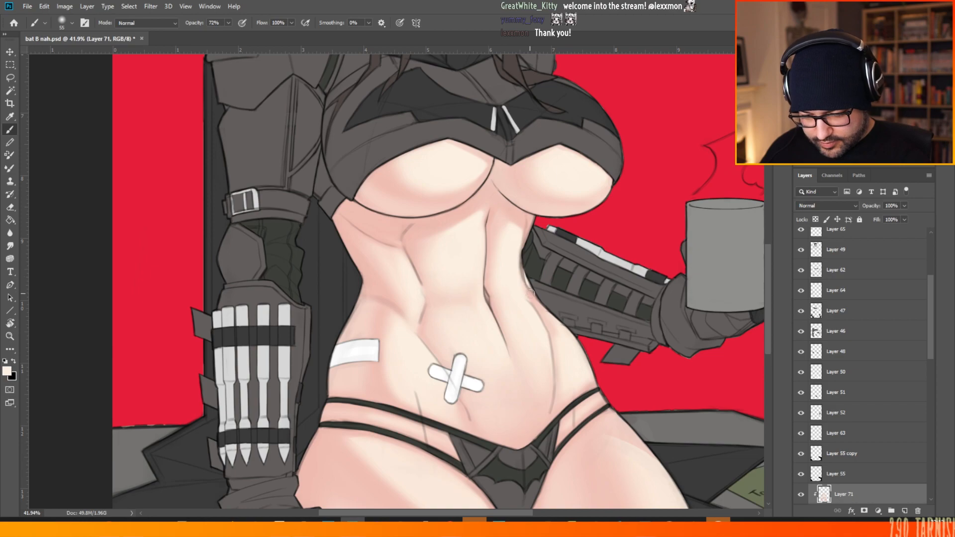
right_click(530, 294)
left_click(623, 119)
left_click(524, 294)
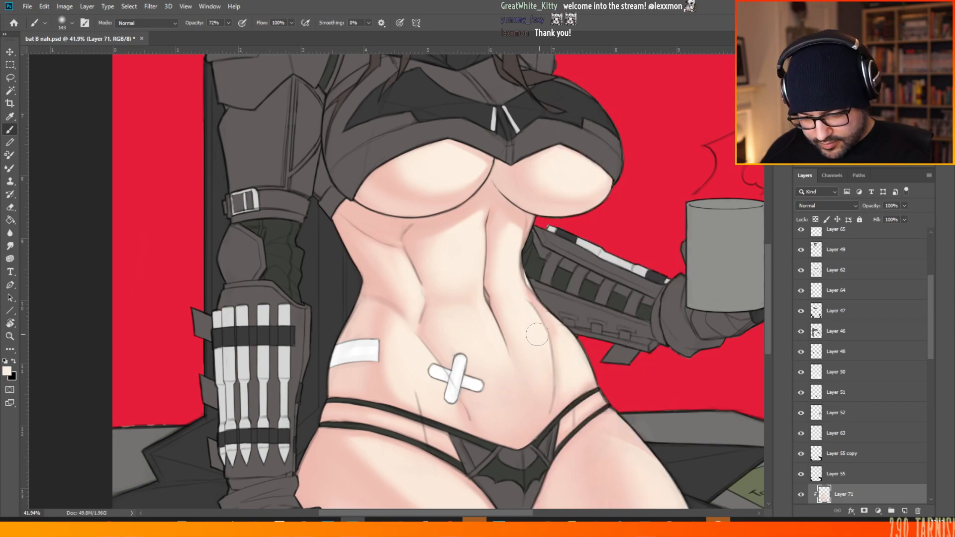
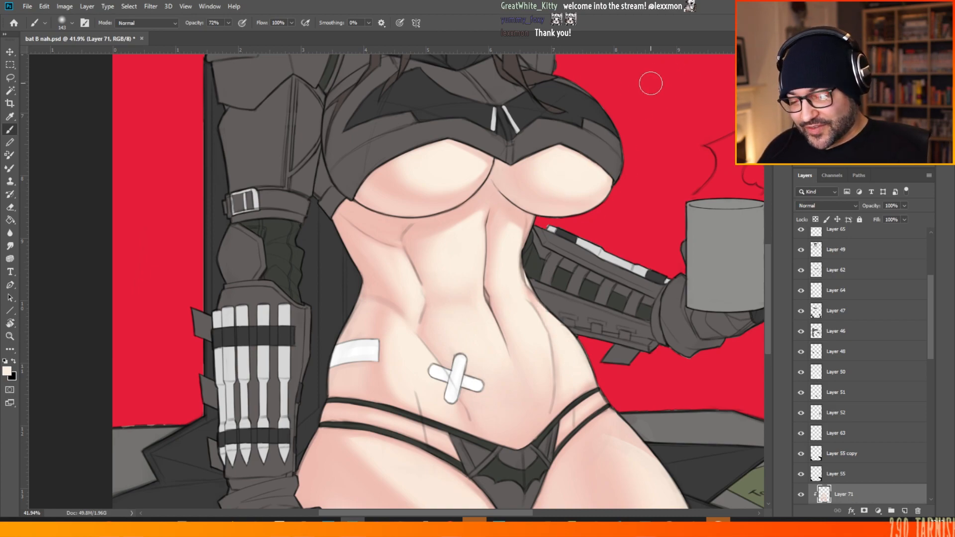
right_click(642, 215)
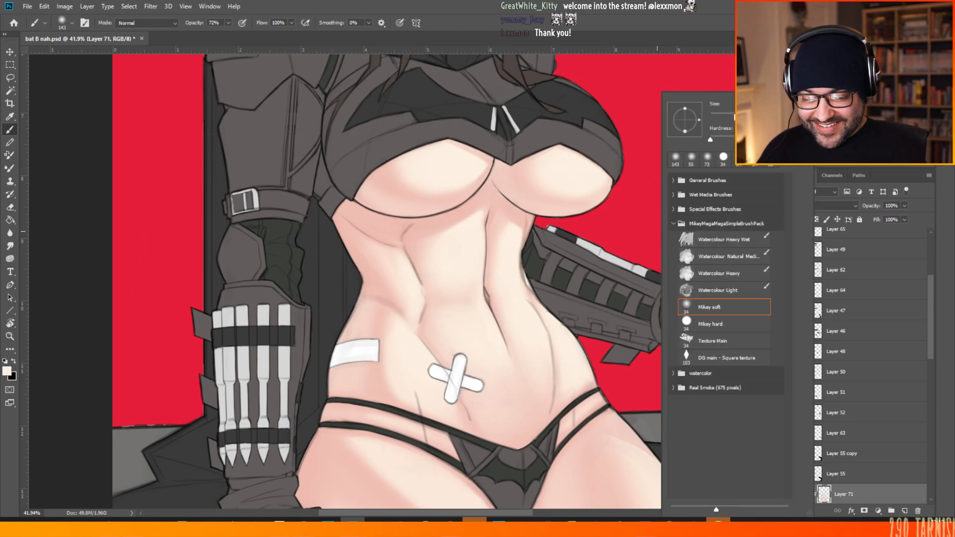
left_click(566, 305)
- Soften the shading beside the upper abdomen with the soft brush at 133 px, sampling a nearby skin tone
scroll(445, 286, "down", 5)
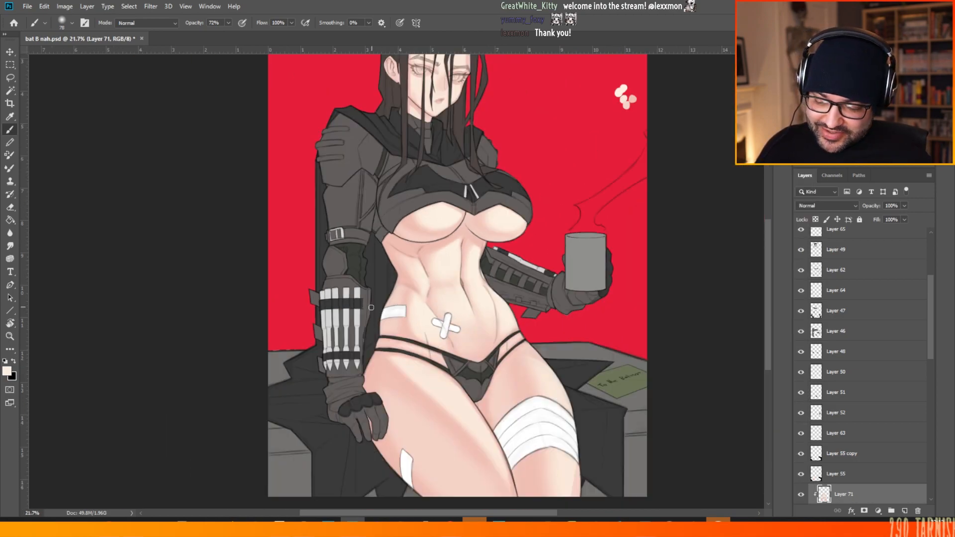
scroll(361, 355, "up", 4)
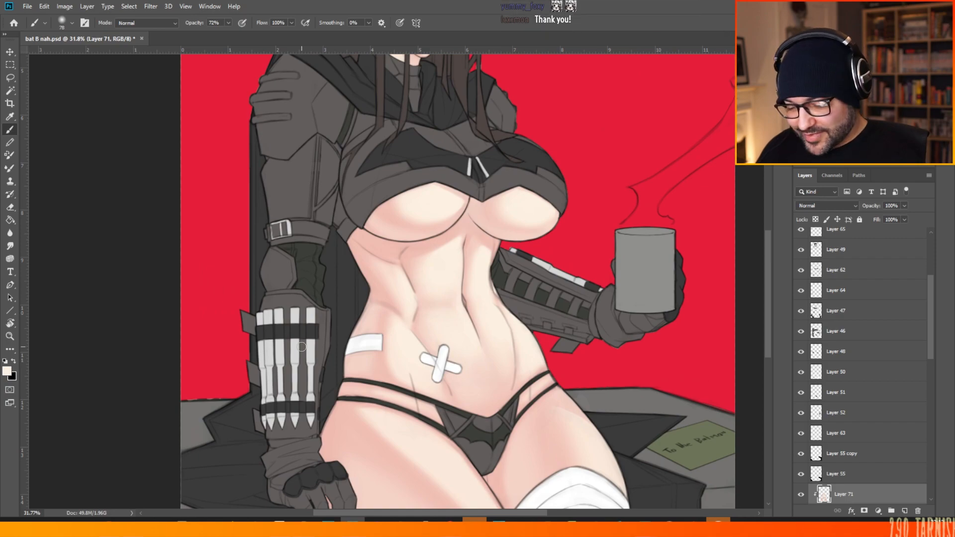
right_click(411, 257)
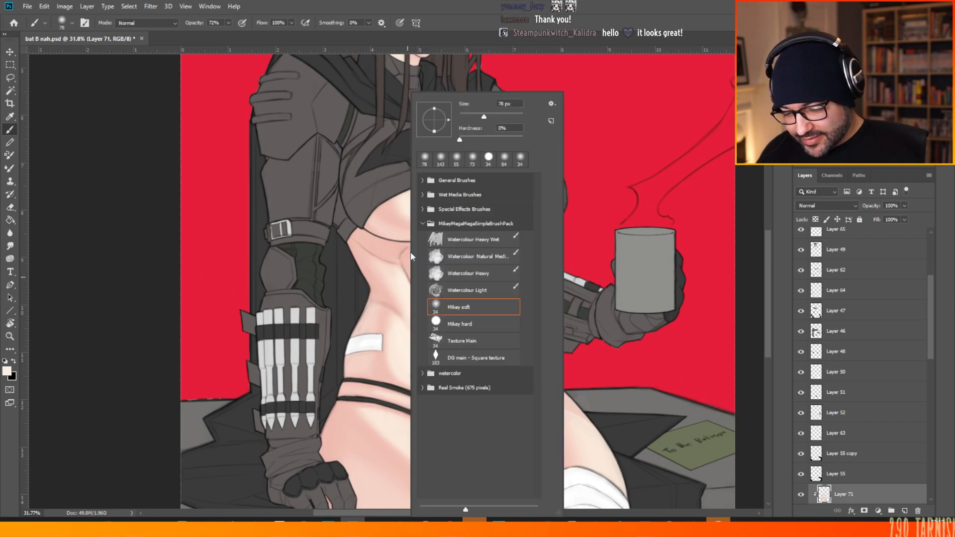
left_click(492, 117)
left_click(402, 288)
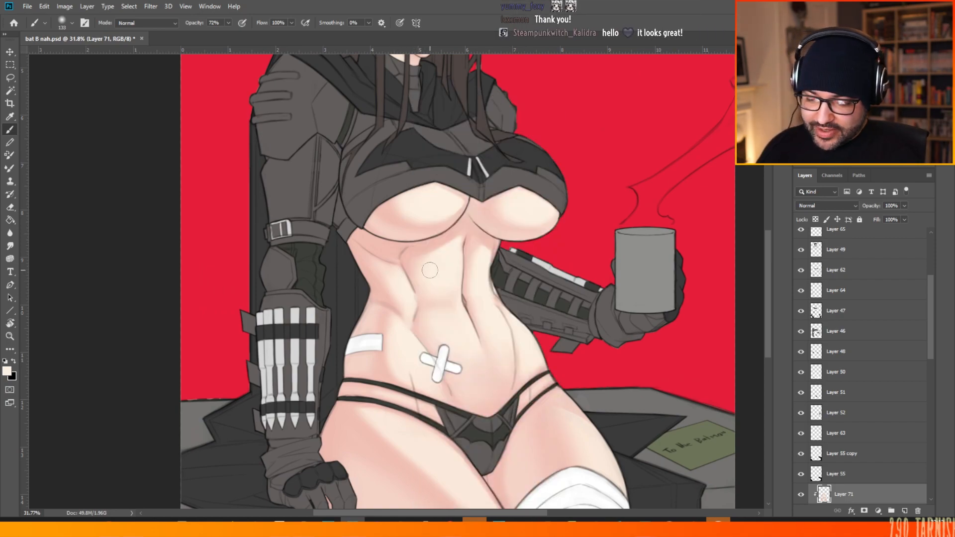
key("alt")
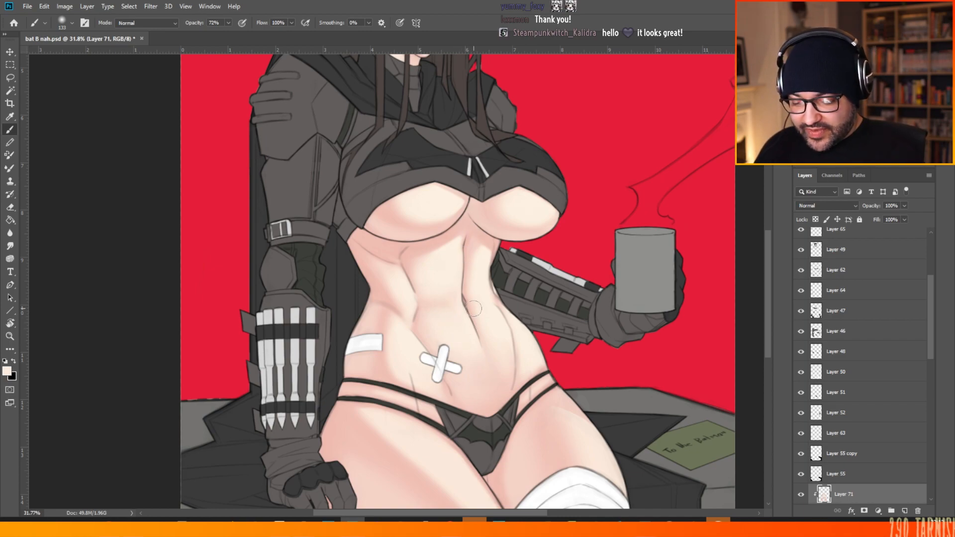
- Even out the central and lower abdomen shading with the soft brush at 275 px, resampling skin tones from the midriff
right_click(474, 308)
left_click(583, 117)
left_click(451, 338)
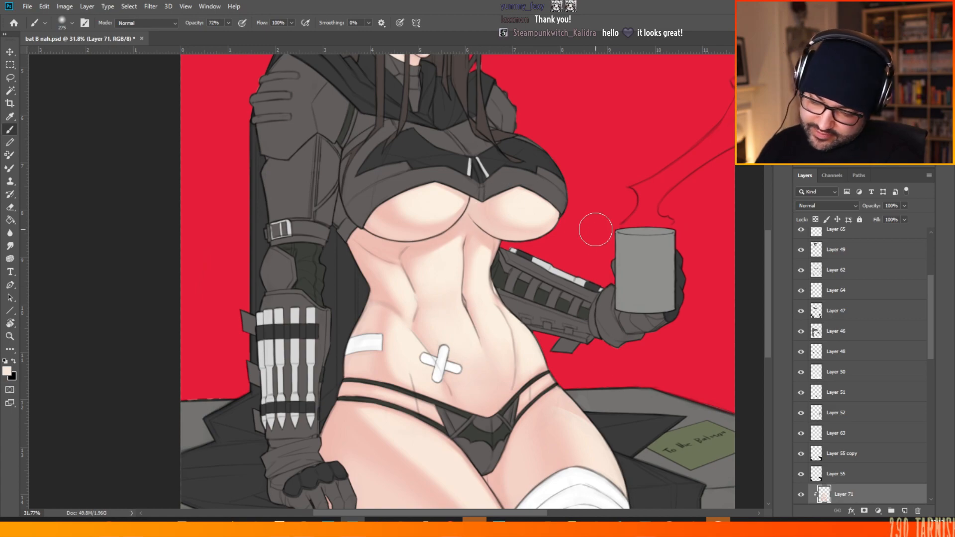
key("alt")
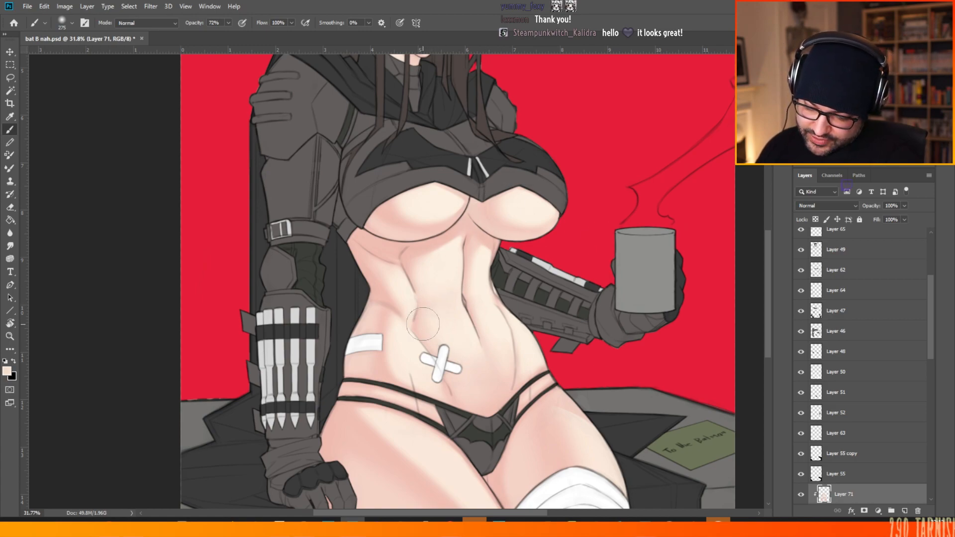
left_click(461, 313, "alt")
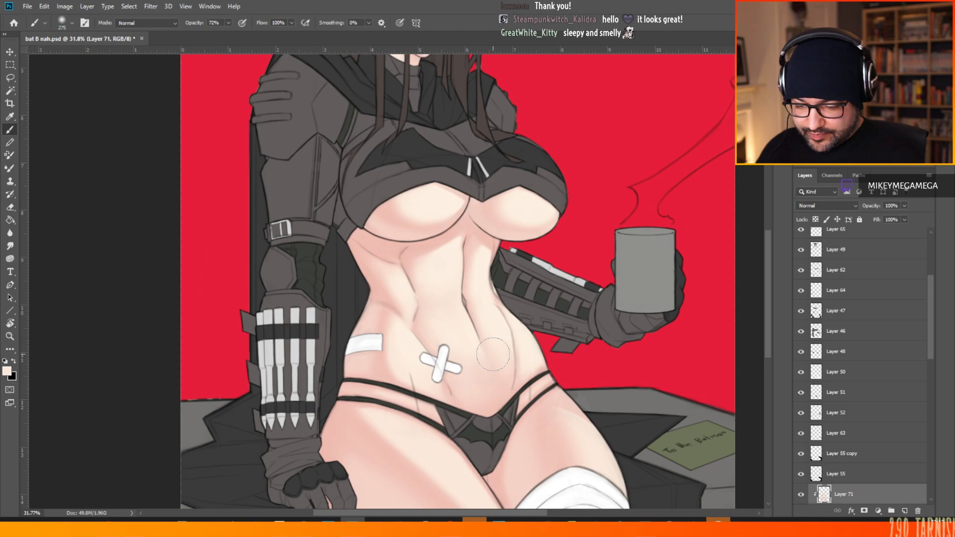
scroll(861, 368, "down", 5)
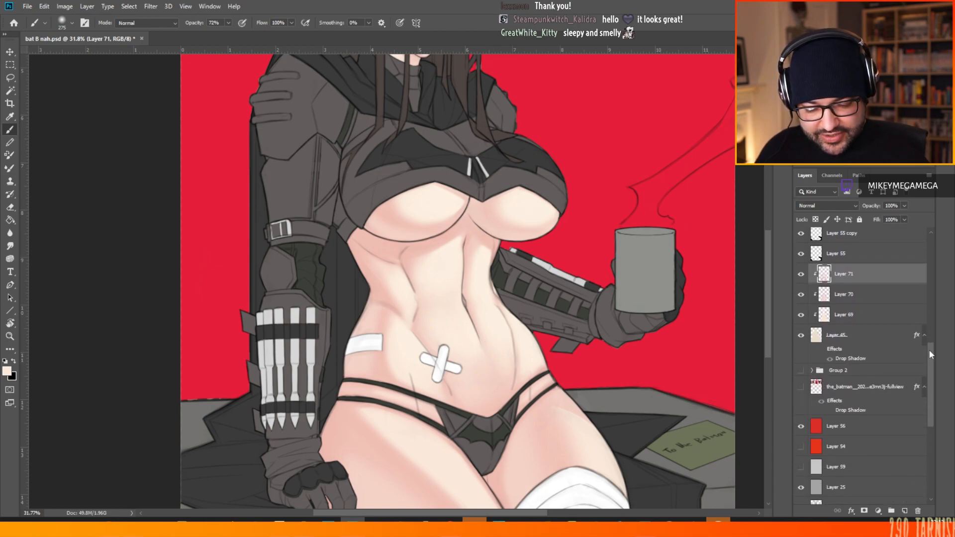
- Check the skin shading against the grey backdrop by hiding the red background Layer 56, and show that layer again
left_click(801, 418)
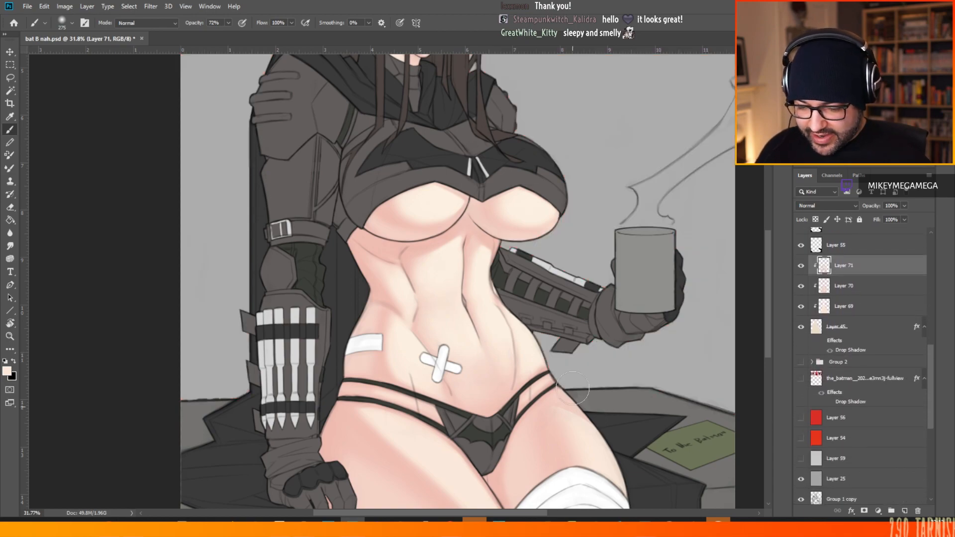
scroll(353, 226, "down", 3)
scroll(364, 296, "up", 3)
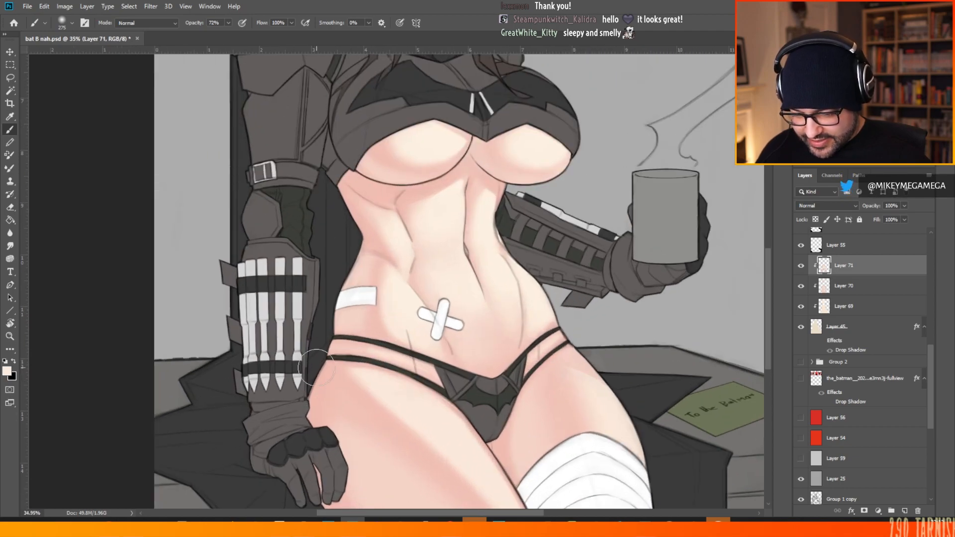
scroll(500, 188, "up", 2)
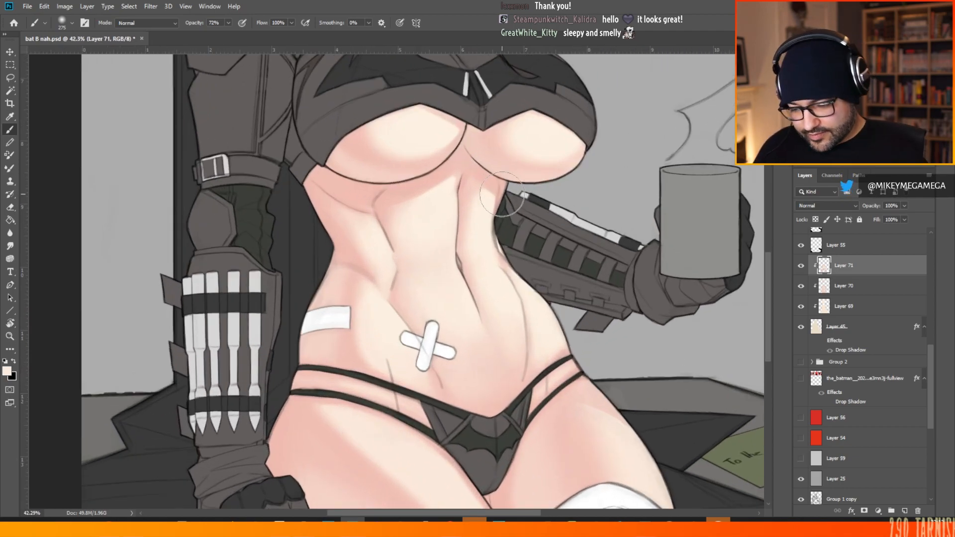
left_click(388, 351, "alt")
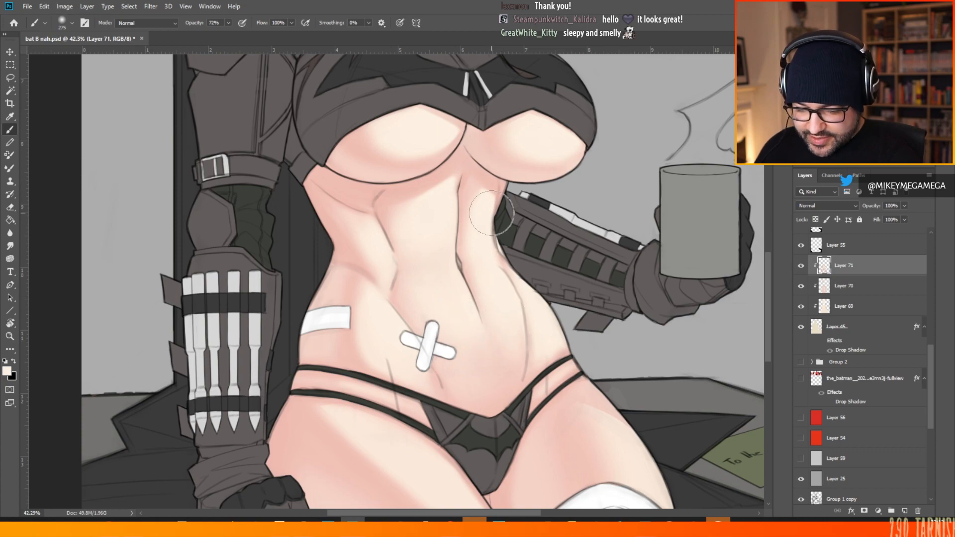
scroll(492, 213, "down", 3)
scroll(232, 186, "up", 2)
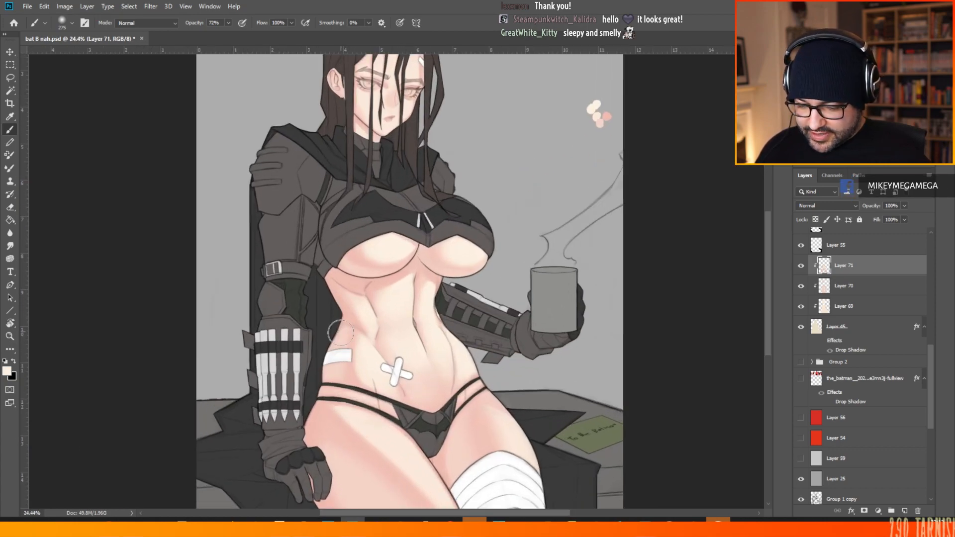
scroll(232, 186, "up", 1)
left_click(800, 418)
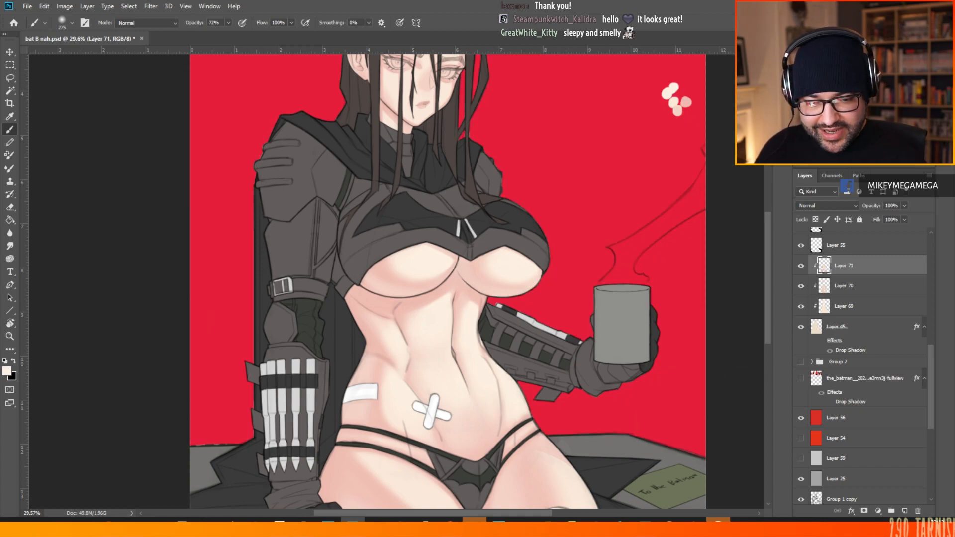
- Prepare a new layer directly above Layer 68 with a pink foreground colour and the Mikey hard brush at 34 px
left_click(856, 89)
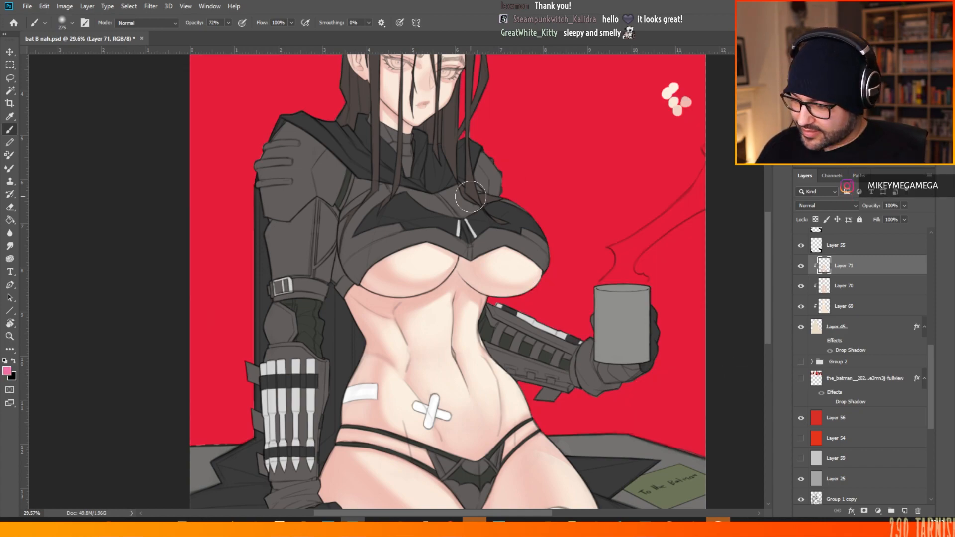
left_click_drag(931, 355, 931, 243)
left_click(859, 319)
left_click(906, 511)
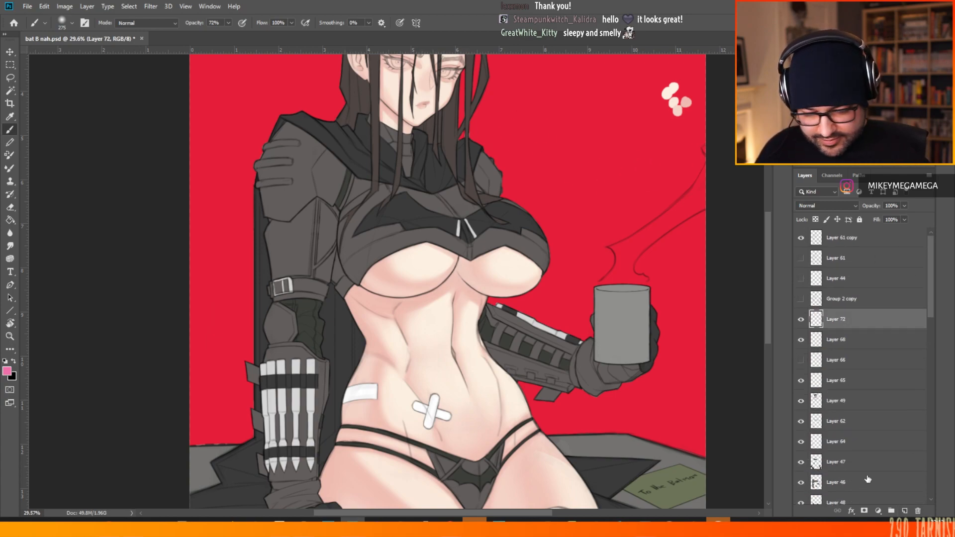
left_click(67, 21)
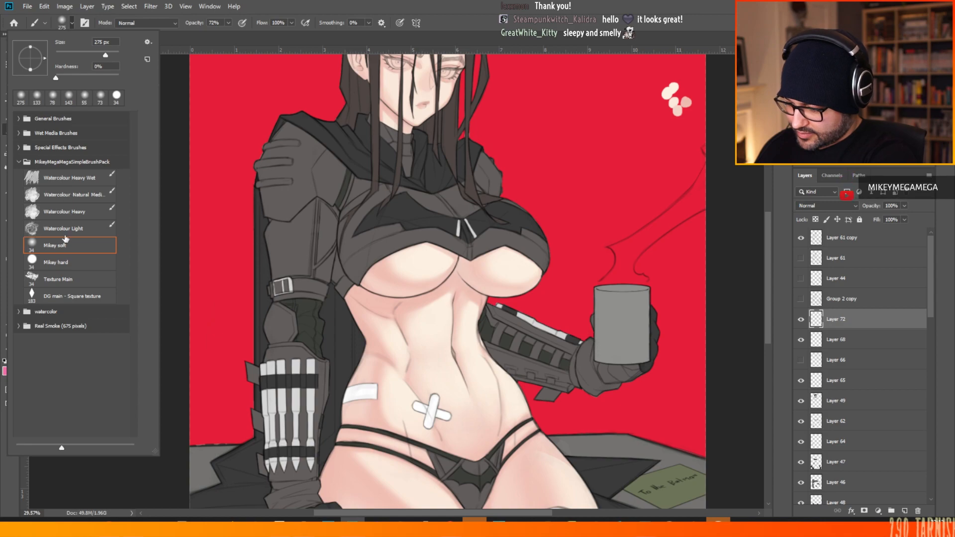
left_click(85, 261)
left_click(725, 236)
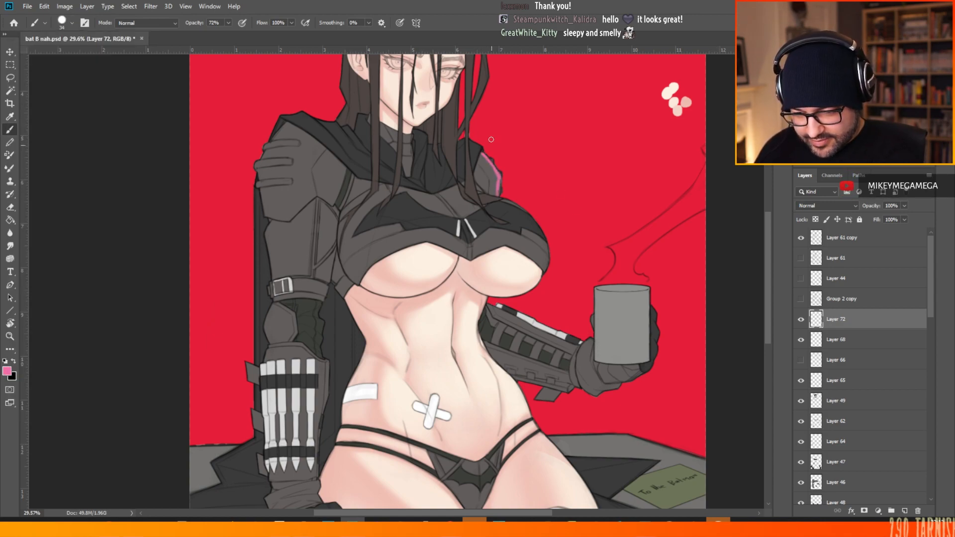
- Paint pink rim-light strokes along the chest edge and hair on the mug side, and hide Layer 72
mouse_move(505, 199)
left_mouse_down()
mouse_move(537, 224)
mouse_move(549, 257)
left_mouse_up()
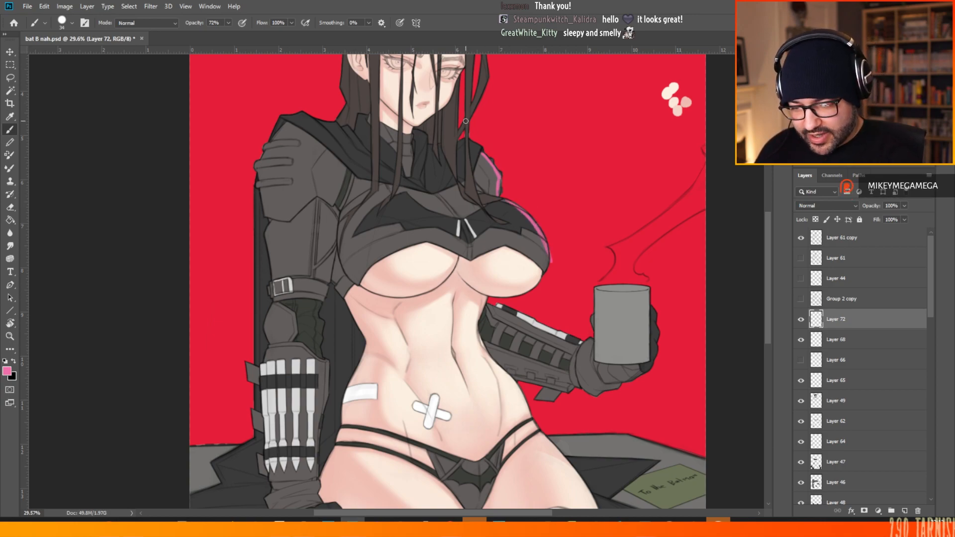
scroll(726, 217, "up", 3)
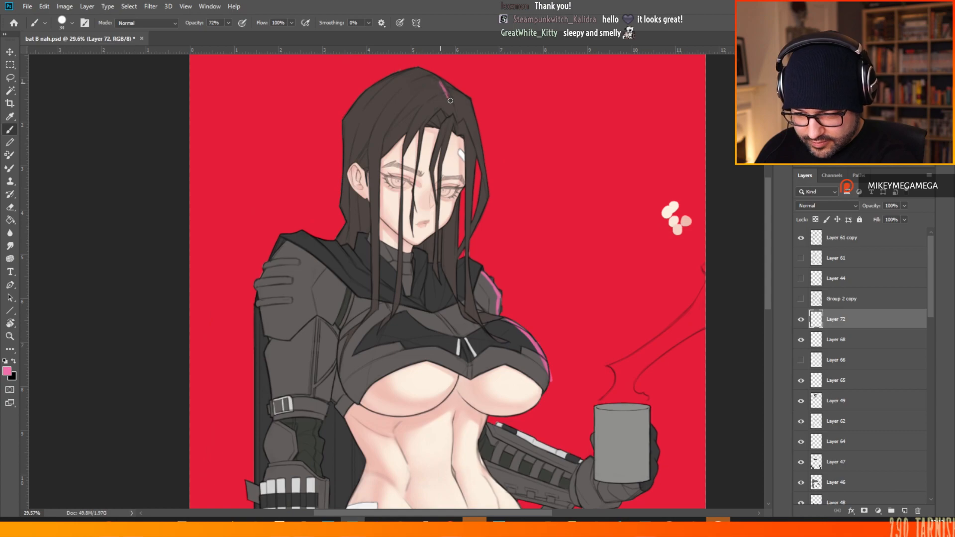
mouse_move(440, 82)
left_mouse_down()
mouse_move(467, 113)
mouse_move(475, 144)
left_mouse_up()
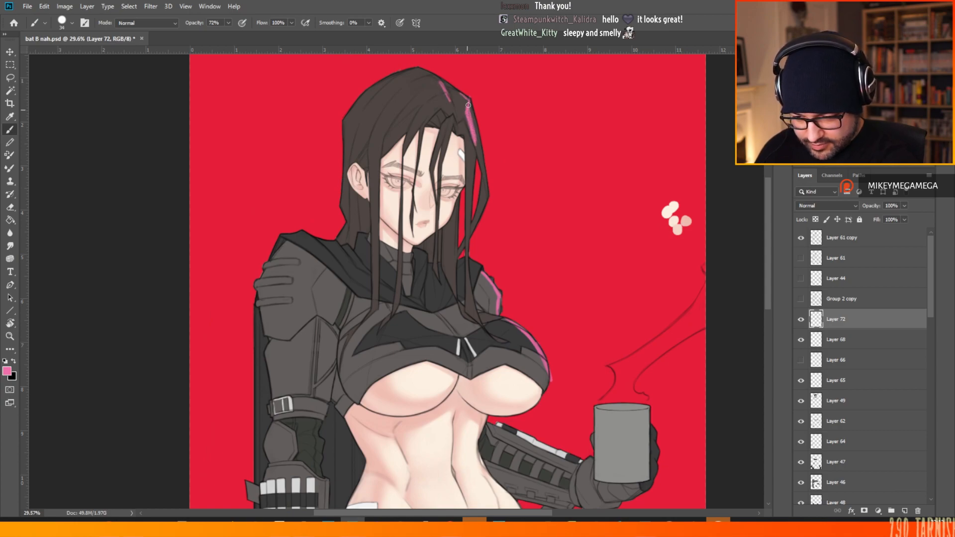
left_click_drag(468, 105, 489, 198)
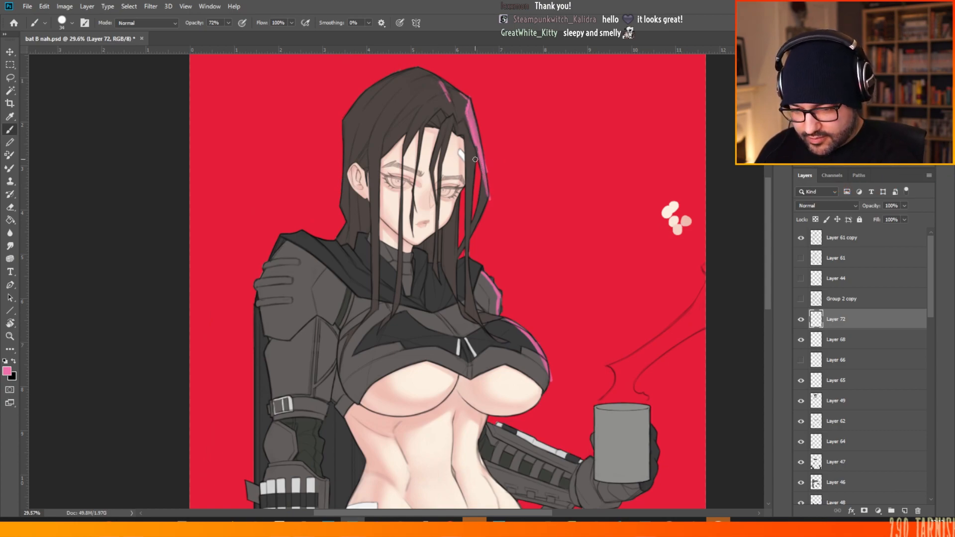
left_click(800, 318)
key("ctrl+minus")
key("ctrl+minus")
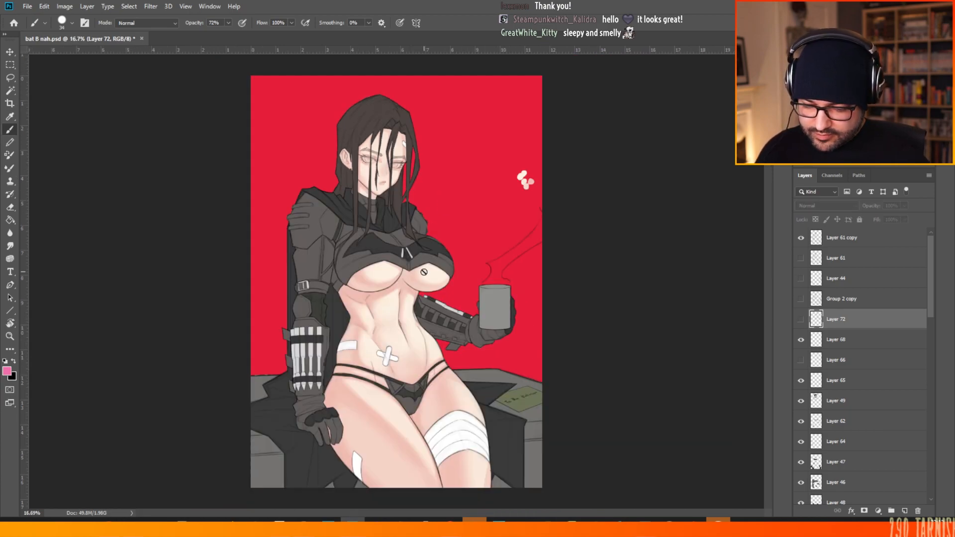
- Make the clipped skin Layer 71 active for the brush and sample the pale tone from the skin swatches beside the figure
scroll(359, 367, "up", 7)
left_click(11, 55)
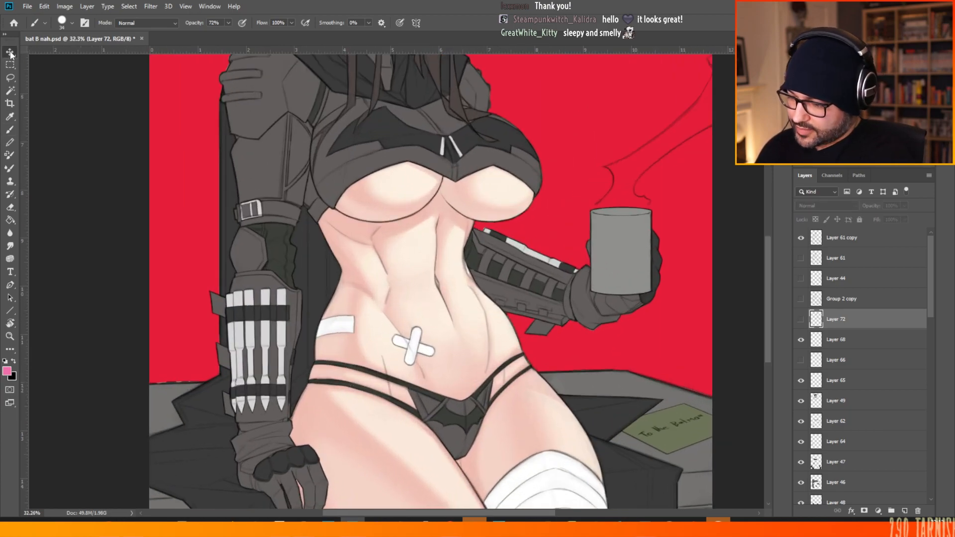
left_click(455, 241, "ctrl")
key("b")
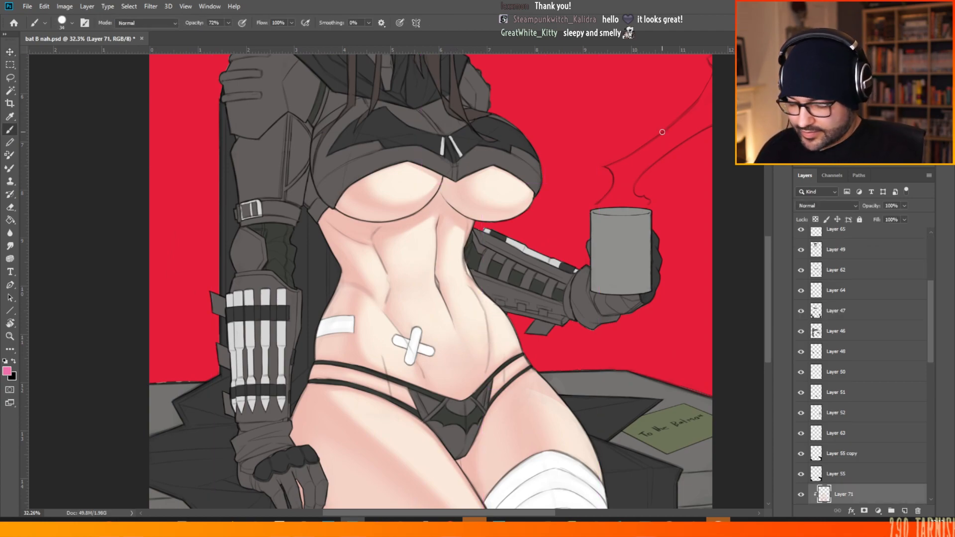
scroll(769, 251, "up", 5)
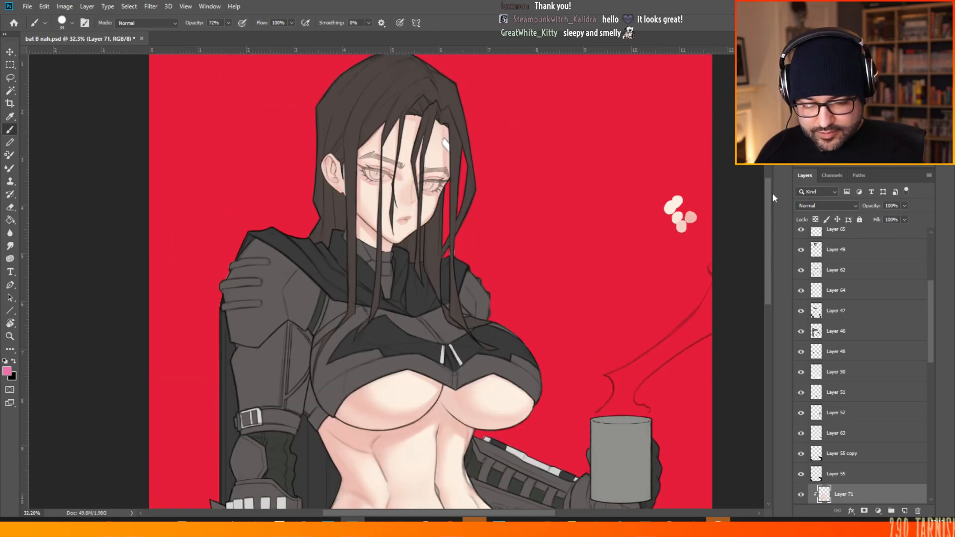
left_click(671, 211, "alt")
scroll(692, 268, "down", 5)
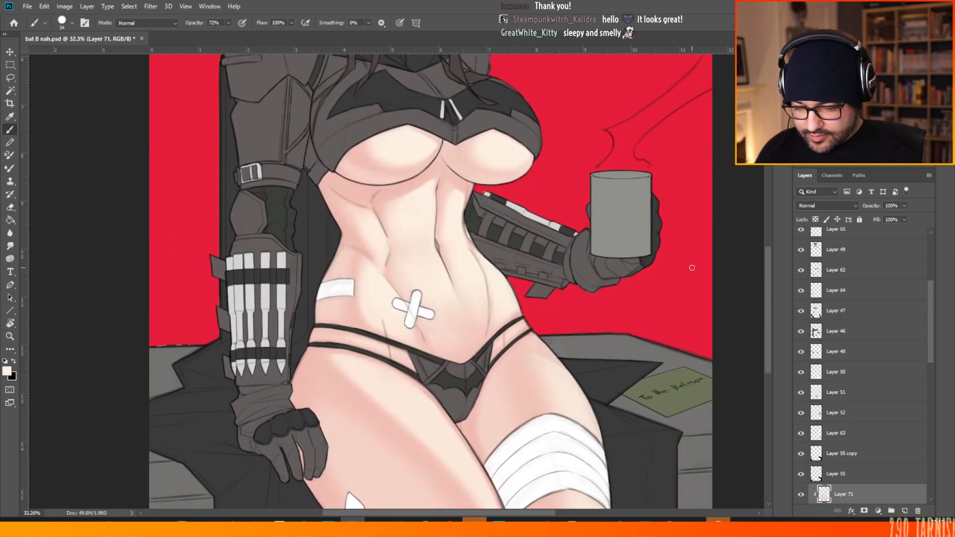
- Switch from the hard brush to the Mikey soft brush and set its size to 73 px for the skin highlights
right_click(499, 161)
left_click(575, 114)
left_click(98, 388)
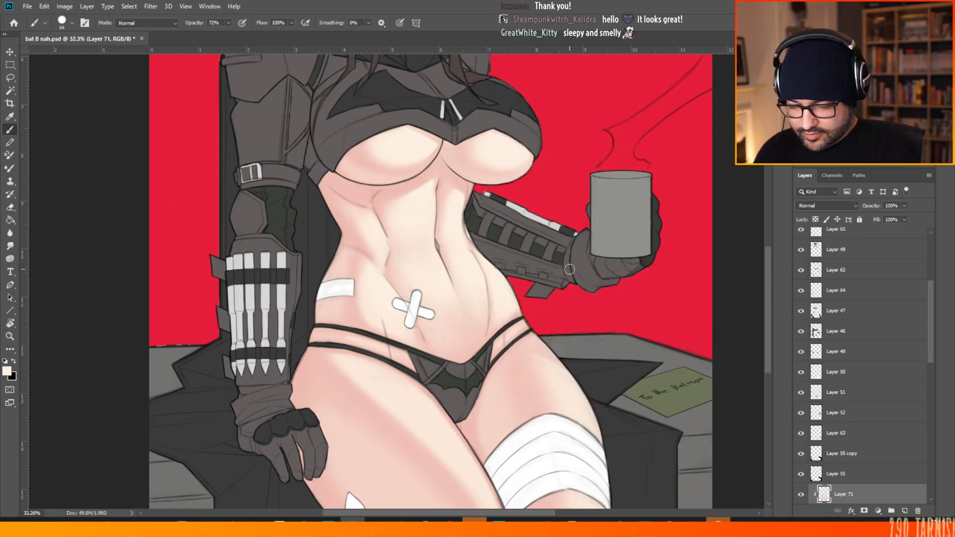
left_click(71, 22)
double_click(65, 251)
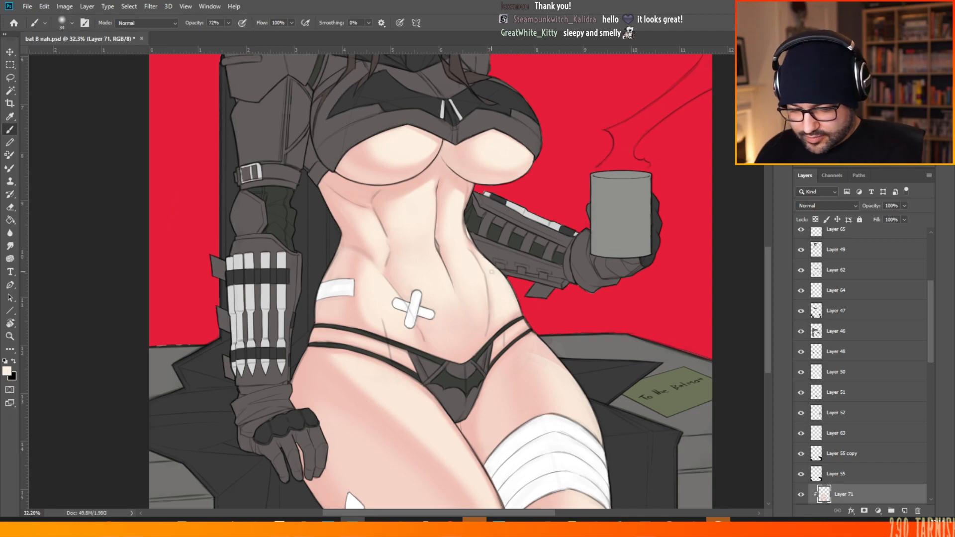
right_click(491, 272)
left_click(565, 115)
left_click(115, 284)
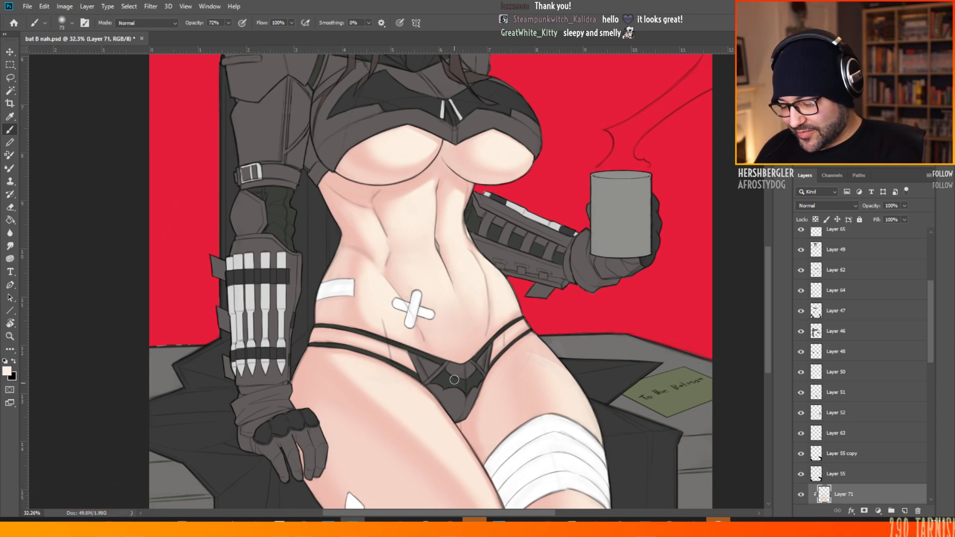
- Brighten the upper thigh on the gloved-hand side below the waist straps with the soft brush at 37 px and 72 px
scroll(394, 215, "down", 2)
scroll(553, 441, "up", 1)
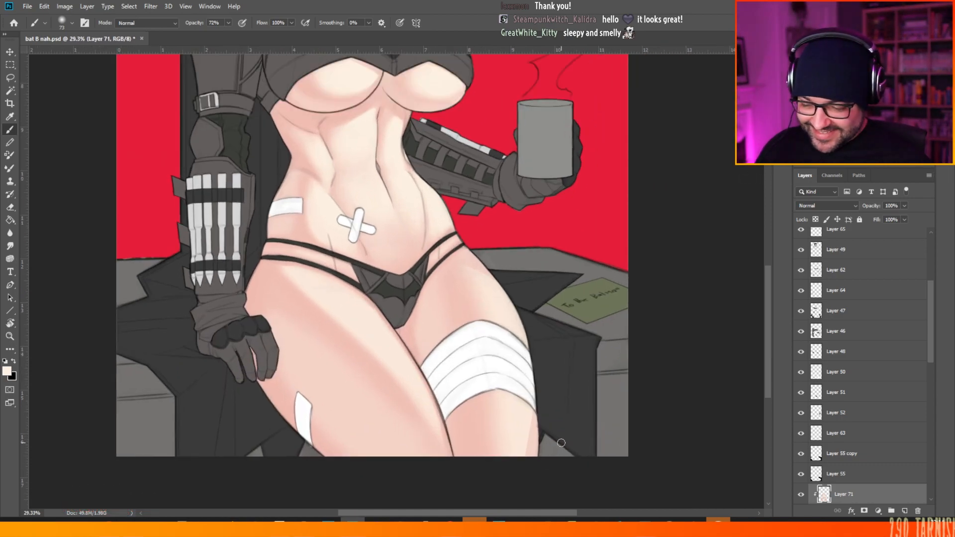
right_click(331, 285)
left_click_drag(399, 117, 389, 118)
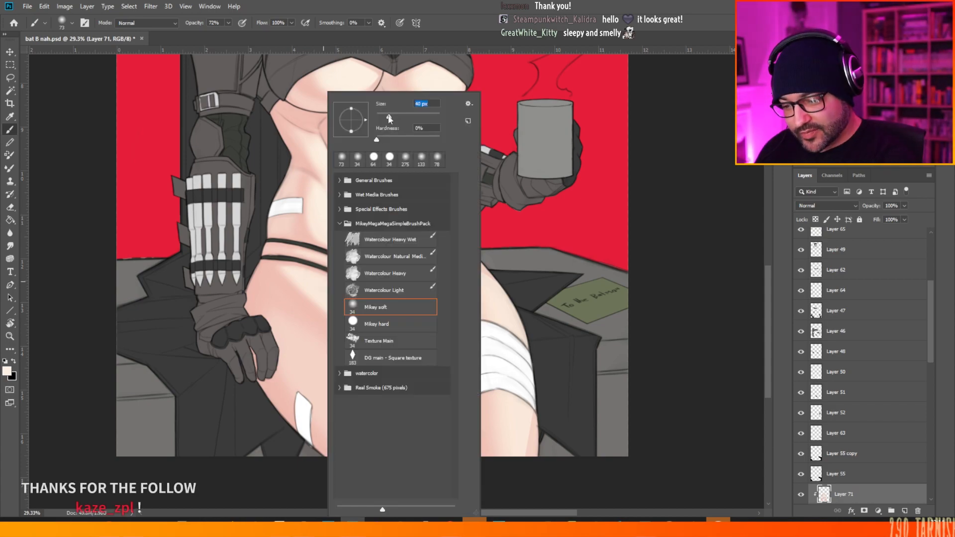
left_click(60, 177)
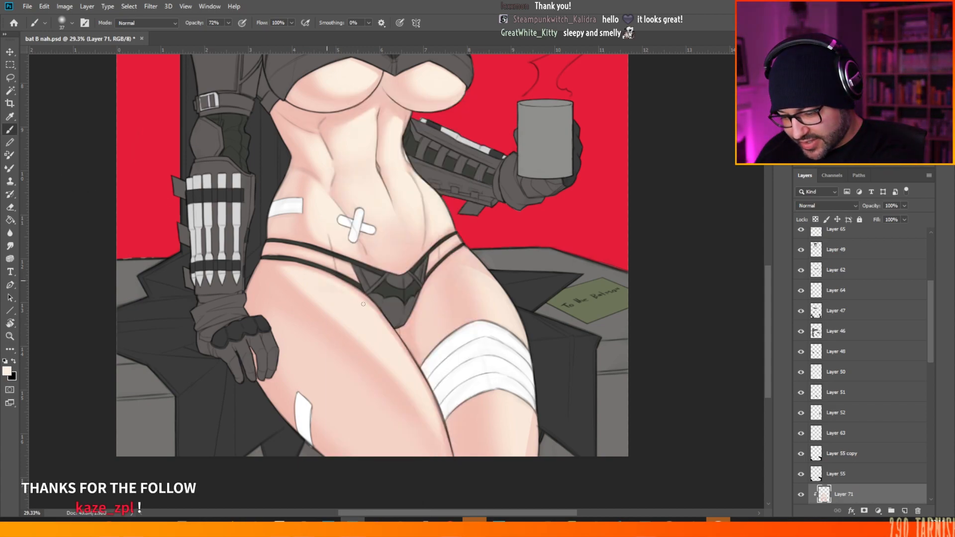
right_click(354, 291)
left_click(340, 290)
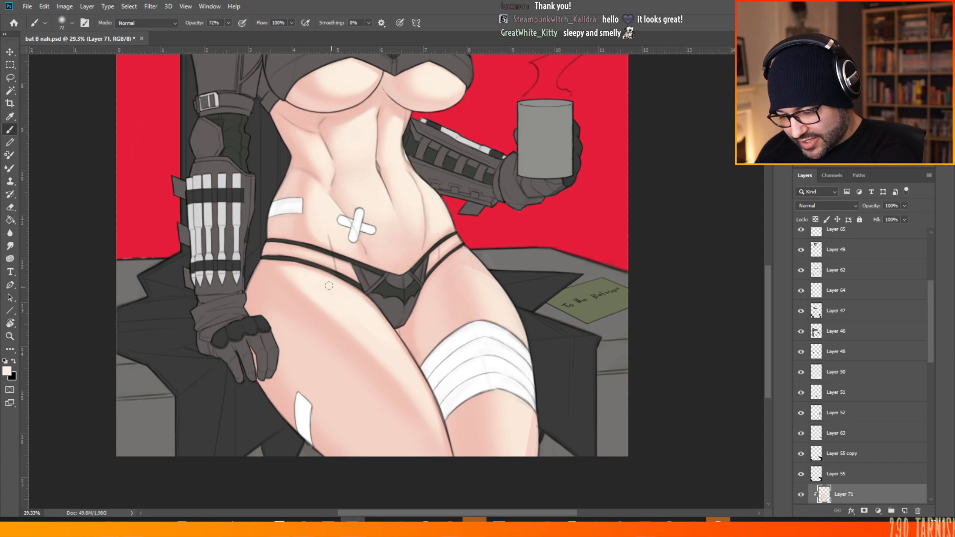
- Blend the highlight down the gloved-hand-side thigh with the soft brush at 120 px, sampling a nearby skin tone
right_click(382, 298)
left_click_drag(460, 118, 475, 117)
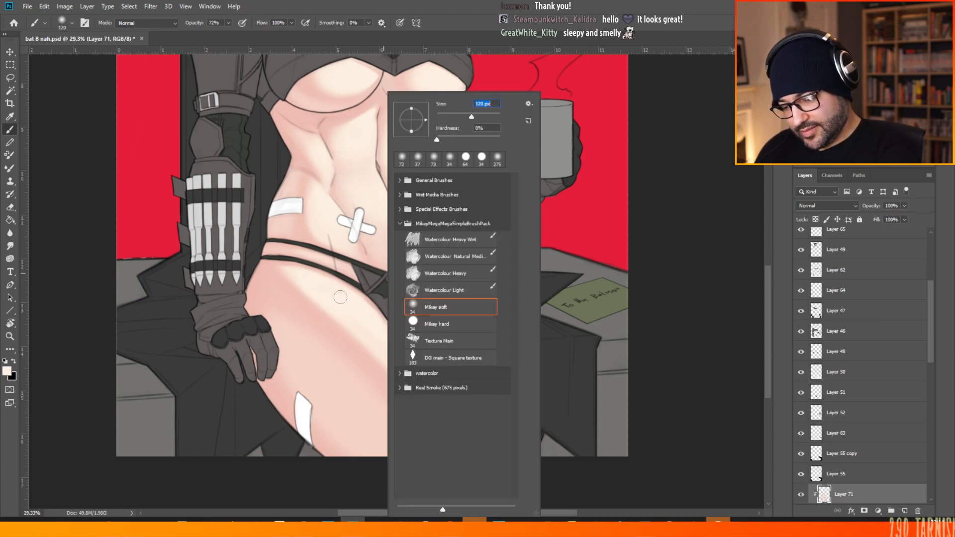
left_click(318, 301, "alt")
left_click_drag(328, 291, 383, 348)
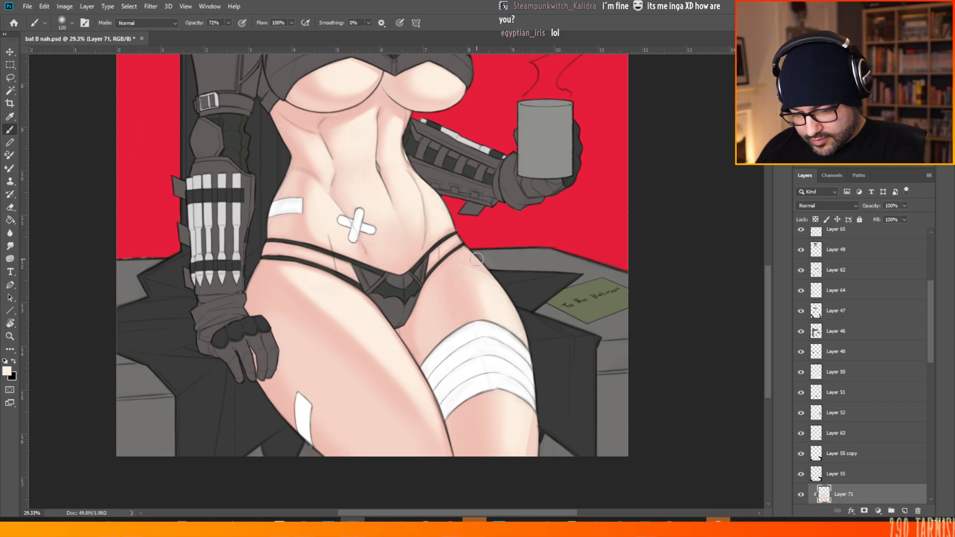
- Highlight the outer part of the bandaged thigh above the wrap with the soft brush at 55 px
right_click(508, 297)
left_click(478, 277)
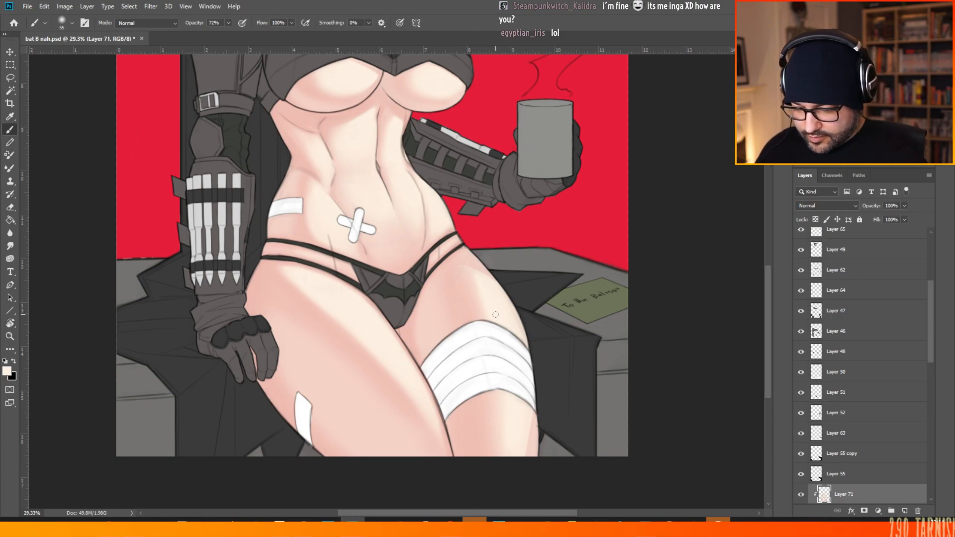
scroll(423, 437, "down", 3)
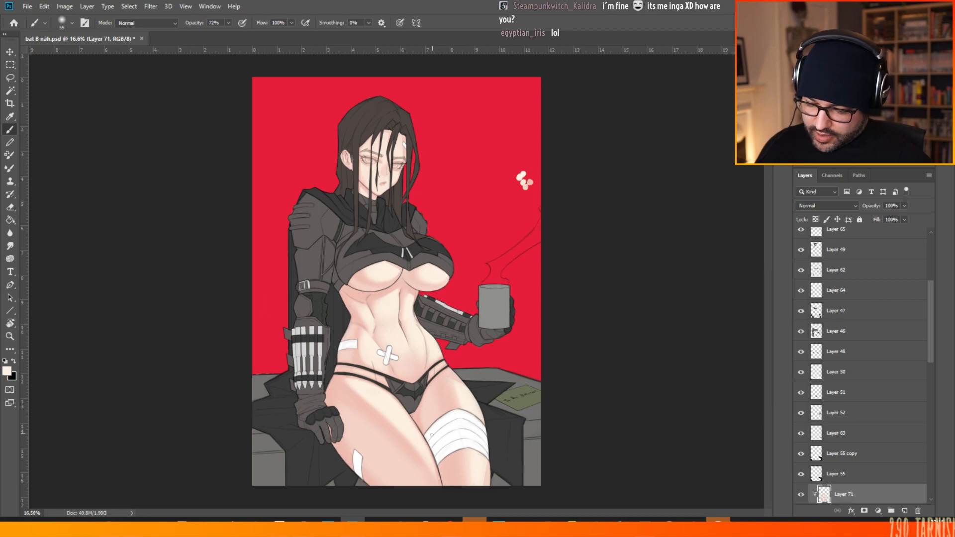
- Soften the waist and hip shading around the rectangular plaster with the soft brush at 100 px, sampling skin tones there
scroll(400, 344, "up", 5)
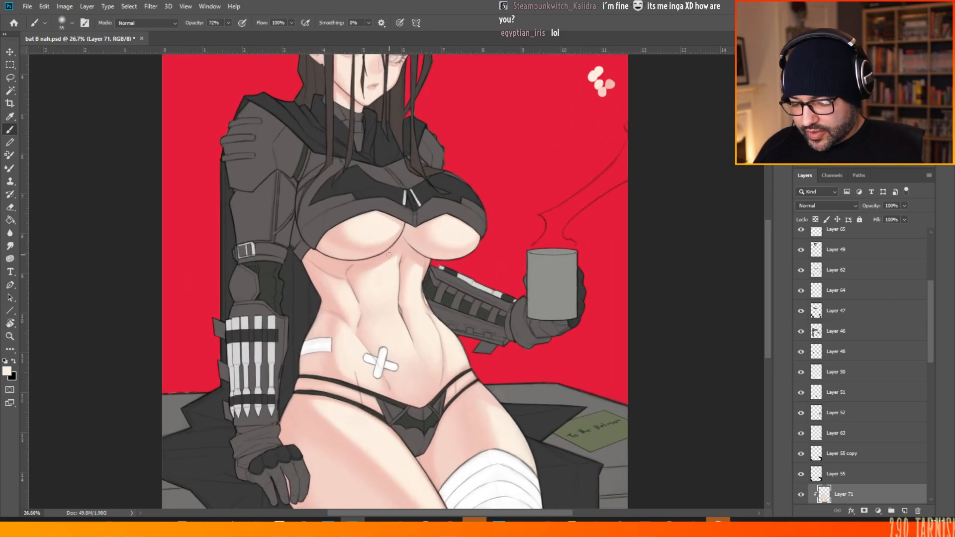
scroll(399, 344, "down", 5)
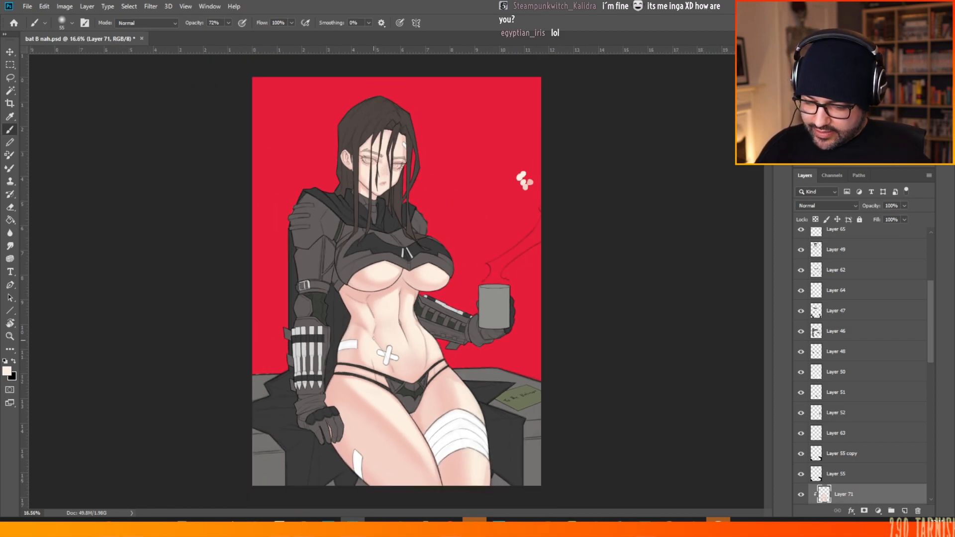
scroll(373, 339, "up", 5)
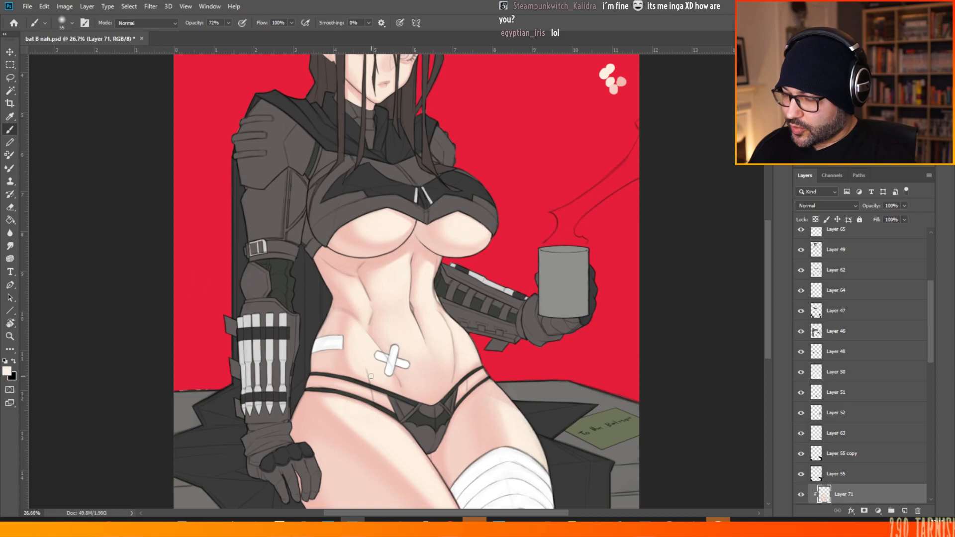
right_click(367, 368)
left_click(447, 115)
left_click(346, 340)
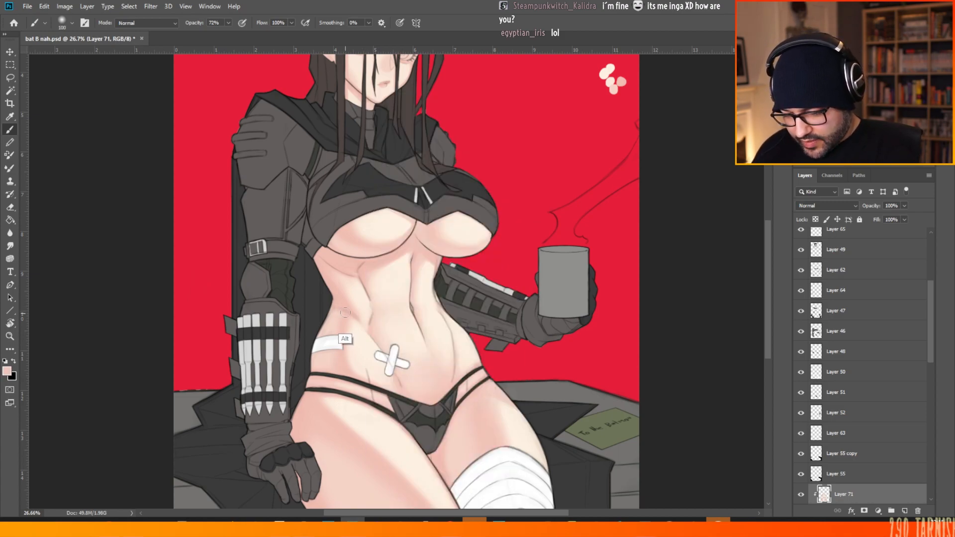
left_click(339, 370, "alt")
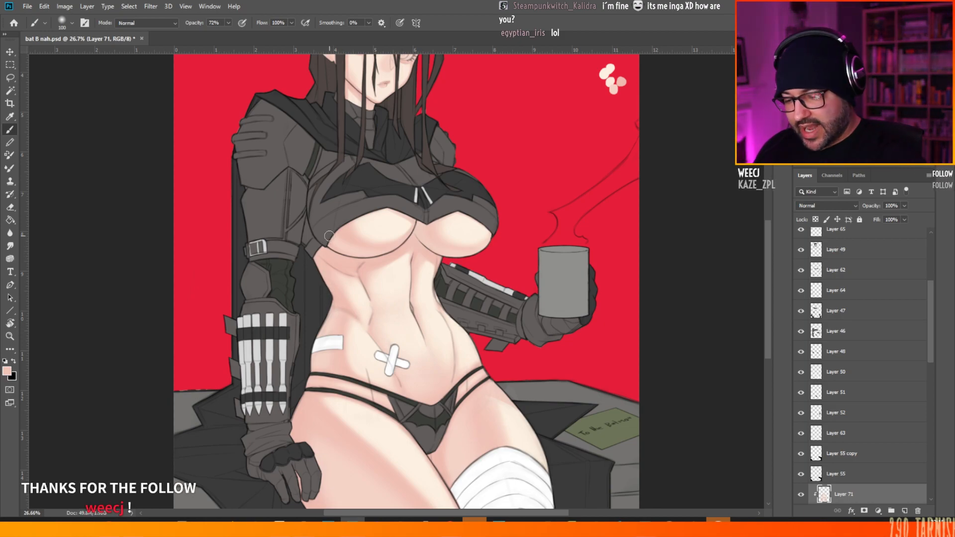
scroll(329, 236, "down", 2)
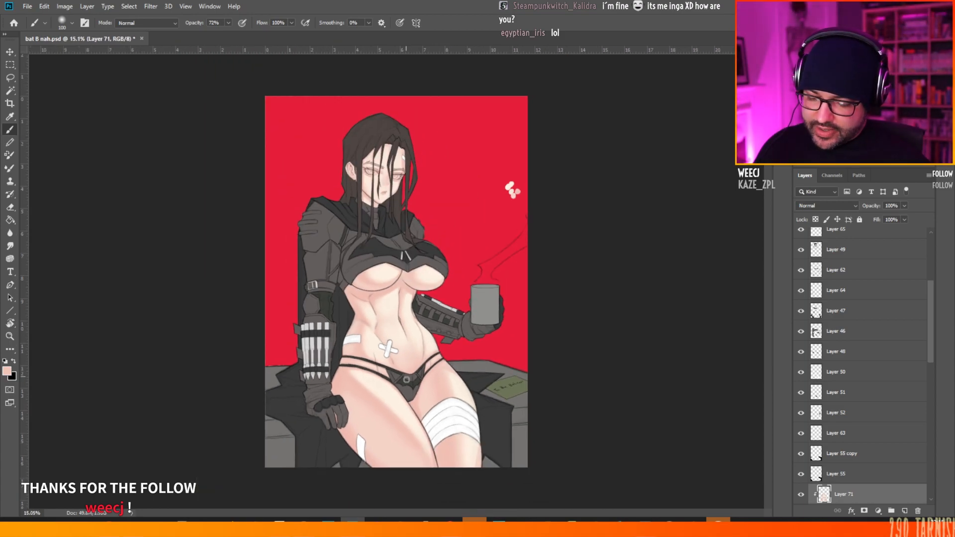
scroll(407, 390, "up", 1)
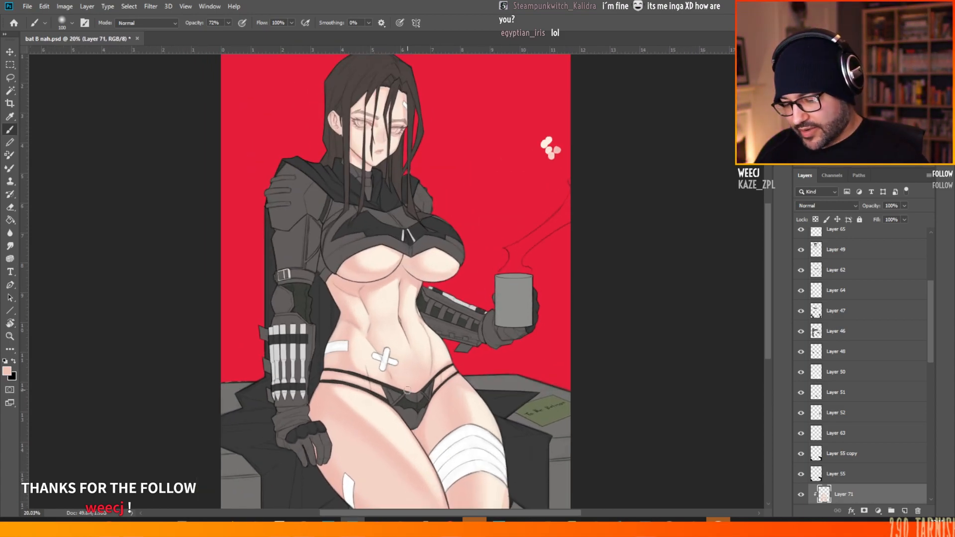
- Sample light and pink skin tones below the chest and blend soft shading over the upper abdomen on Layer 71
scroll(407, 391, "up", 2)
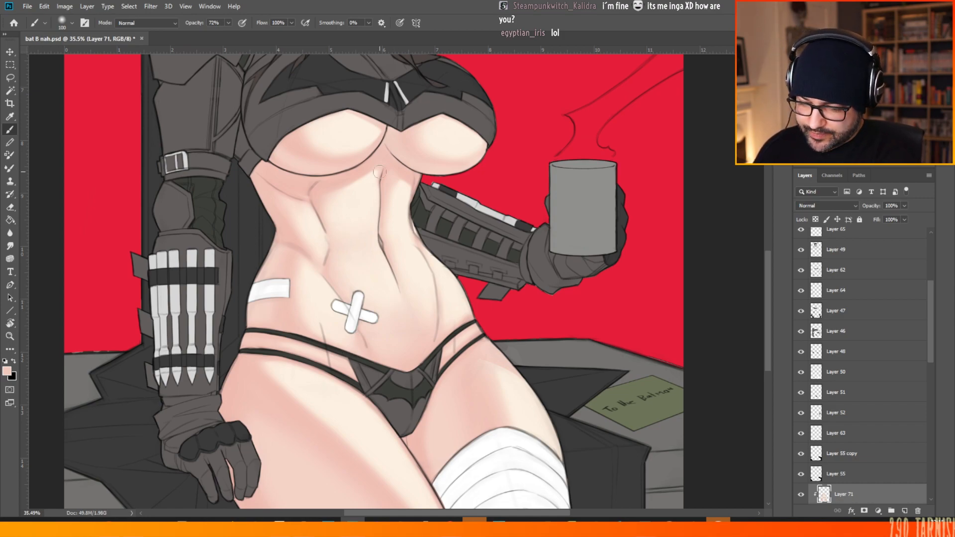
left_click(327, 185, "alt")
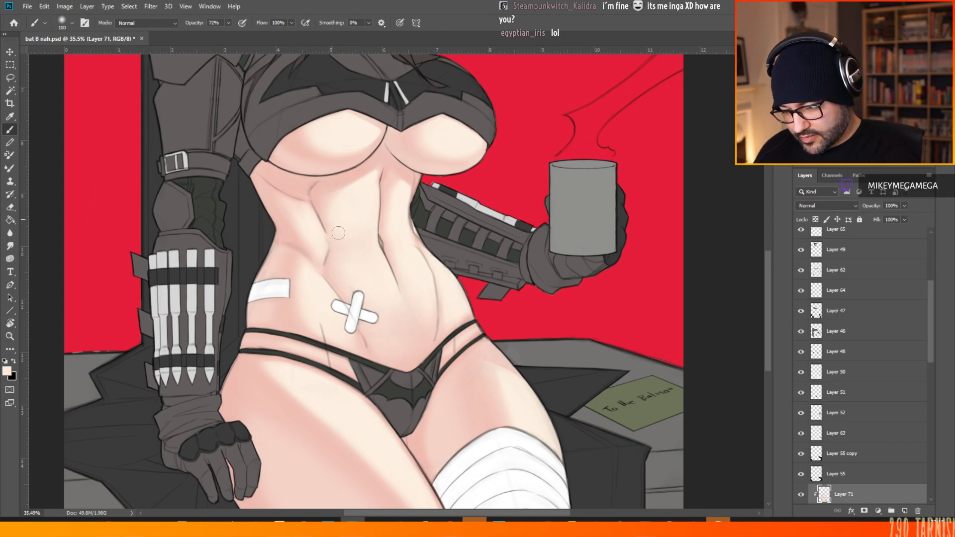
left_click(314, 180, "alt")
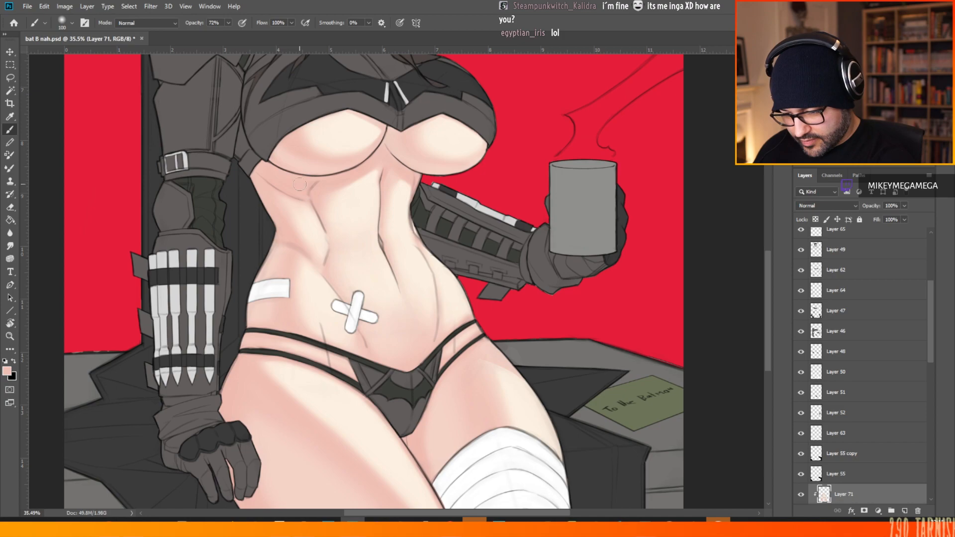
left_click(303, 182, "alt")
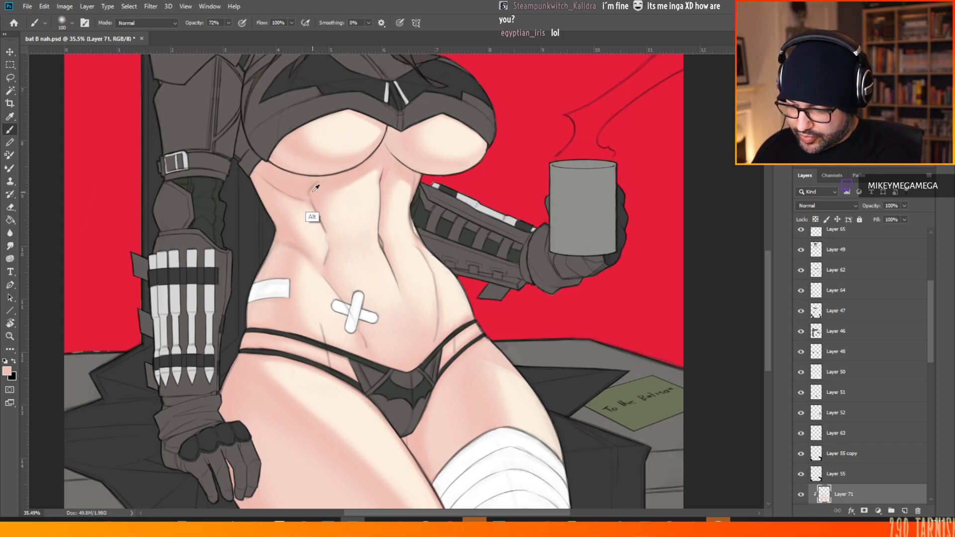
left_click(302, 190, "alt")
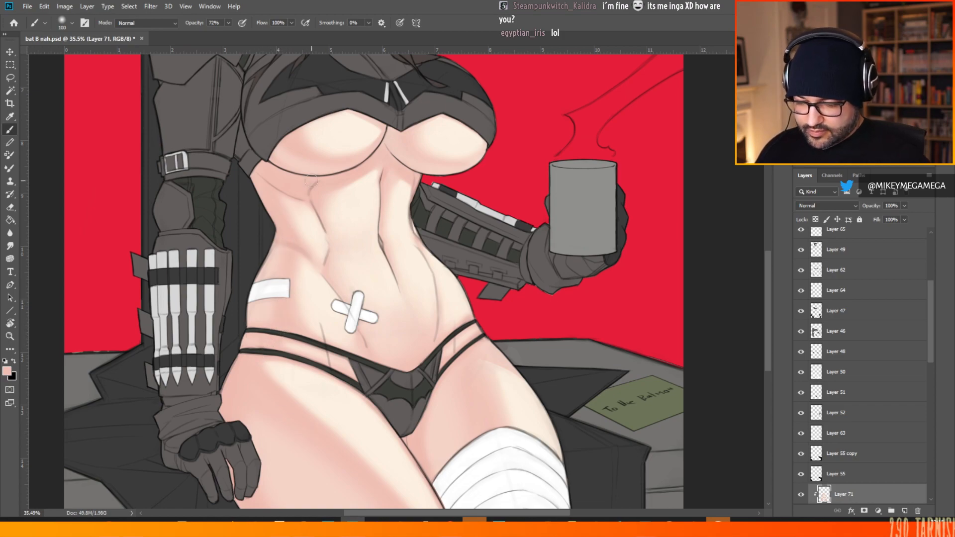
scroll(311, 181, "down", 3)
scroll(323, 227, "up", 1)
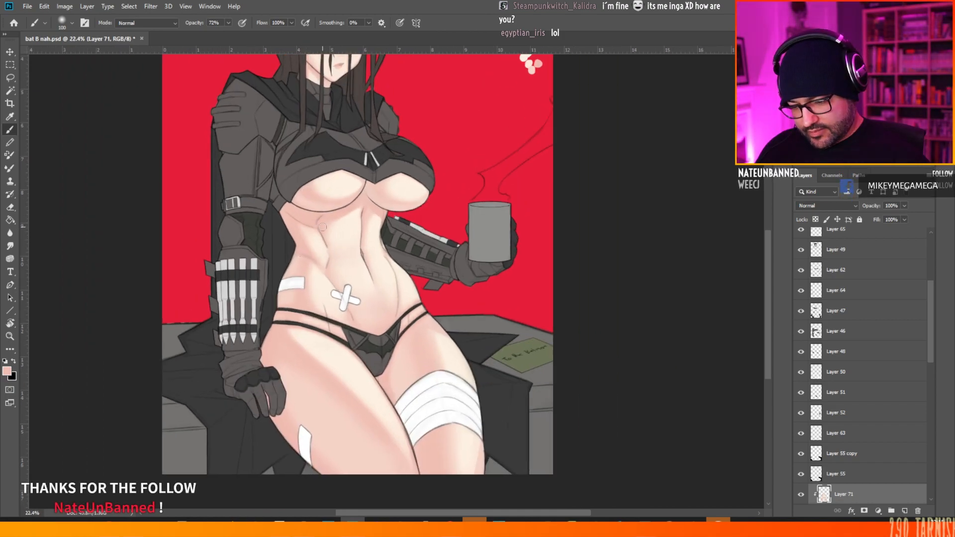
scroll(323, 227, "up", 3)
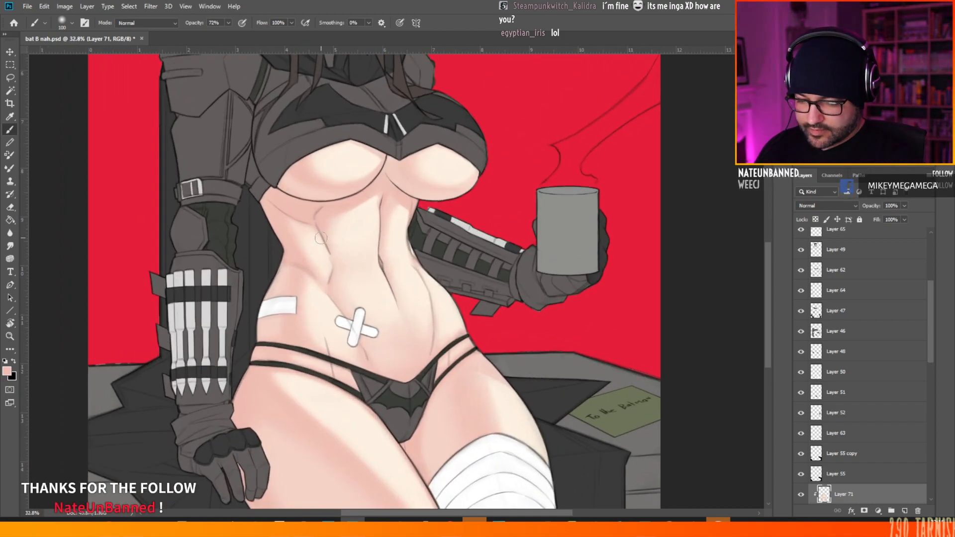
- Reduce the Mikey soft brush to 31 px and sample the pink skin shadow from the upper thigh
right_click(367, 221)
left_click(432, 116)
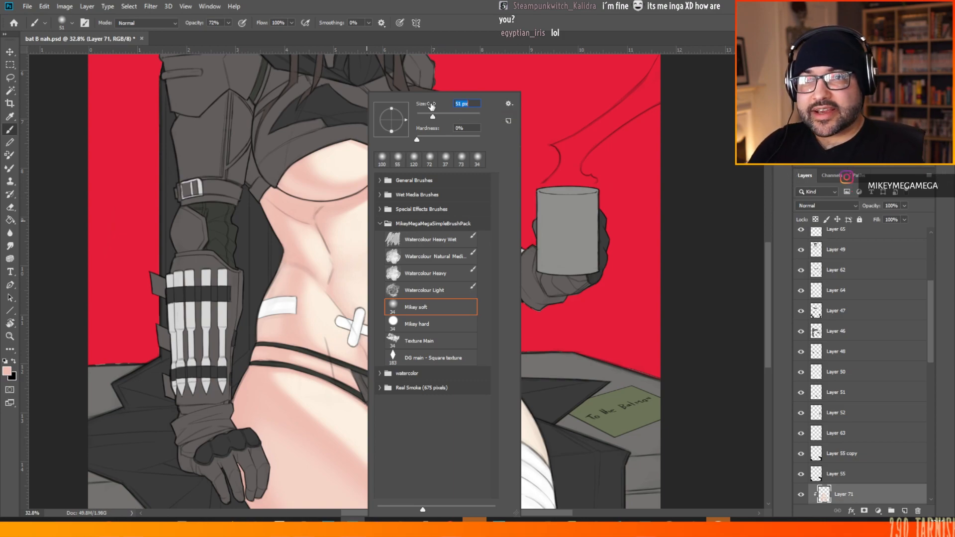
left_click(71, 261)
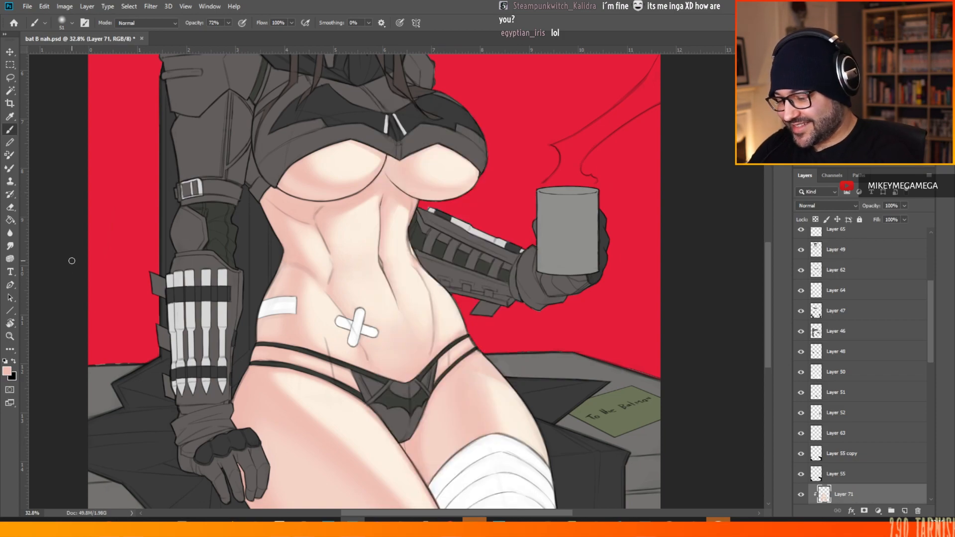
right_click(425, 208)
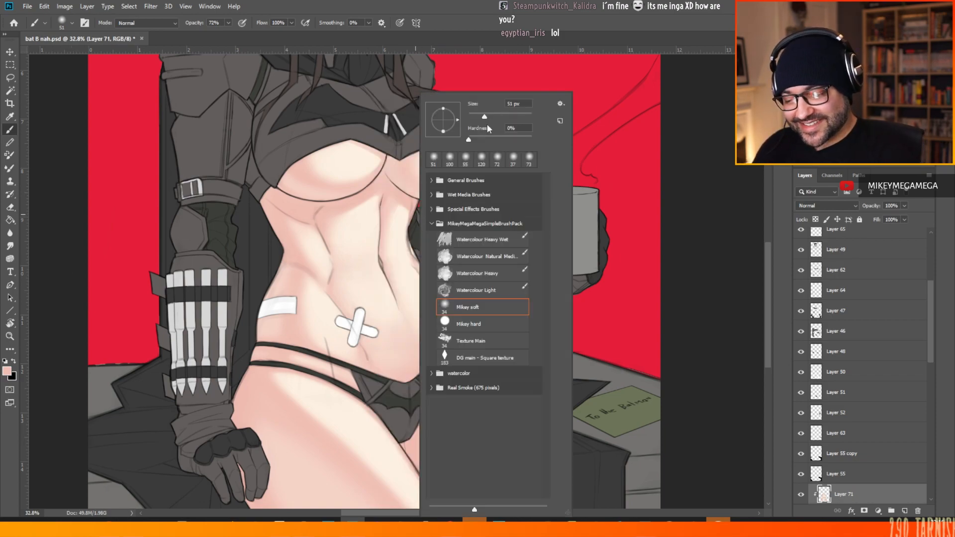
left_click_drag(484, 117, 476, 118)
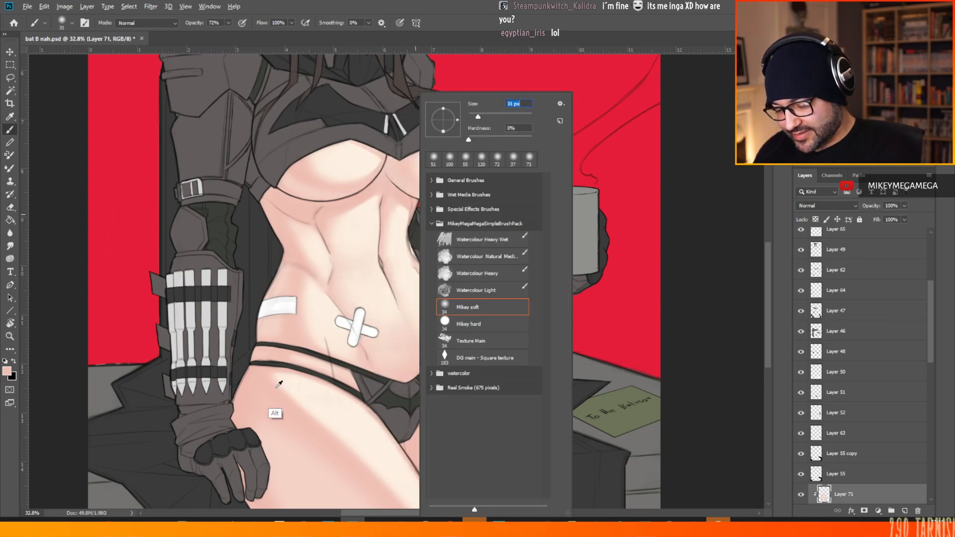
left_click(275, 389, "alt")
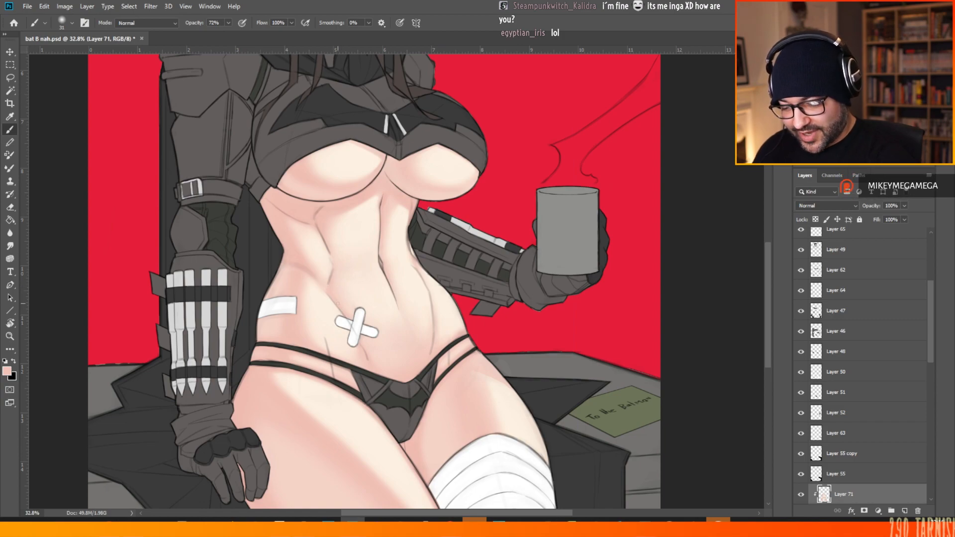
- Enlarge the soft brush to 66 px and sample the skin shadow tone at the centre just below the top
right_click(382, 277)
left_click(455, 117)
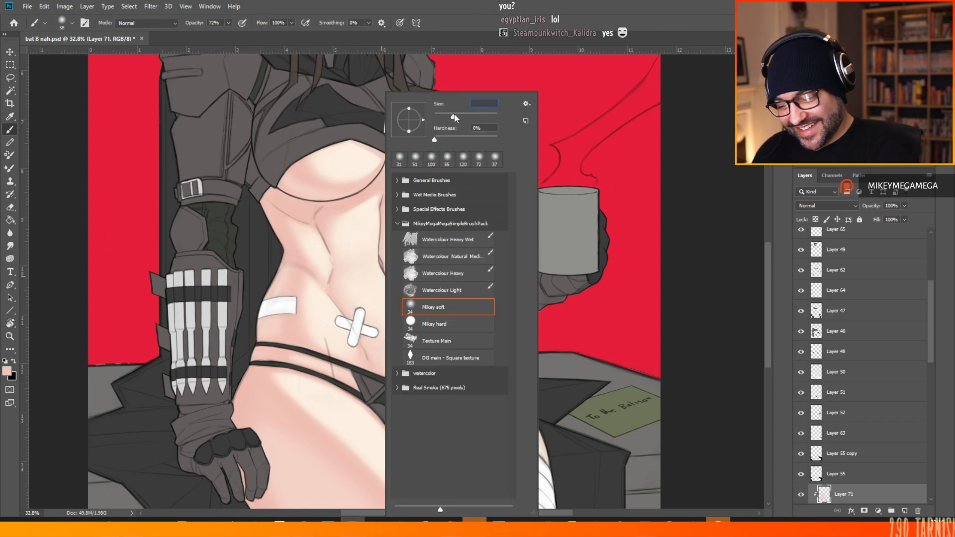
left_click(57, 196)
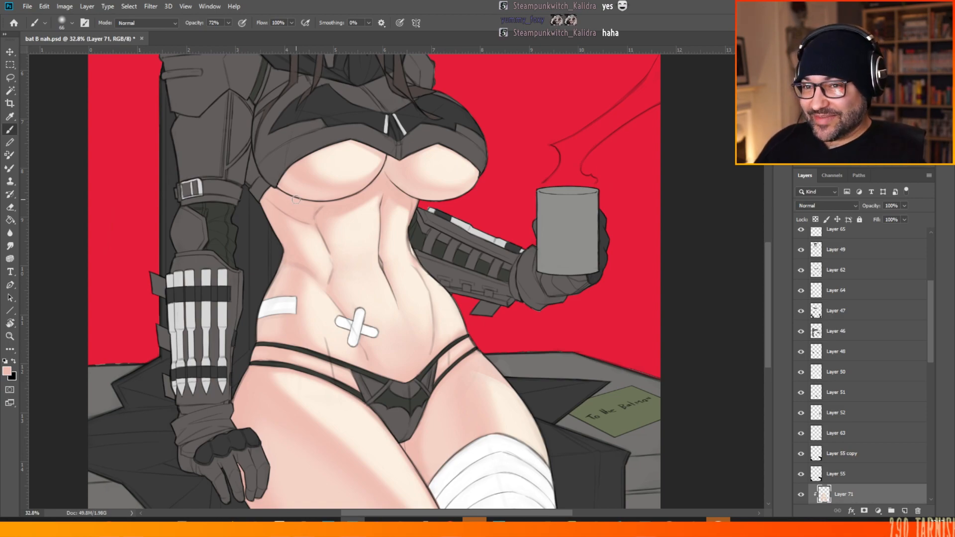
left_click(391, 192, "alt")
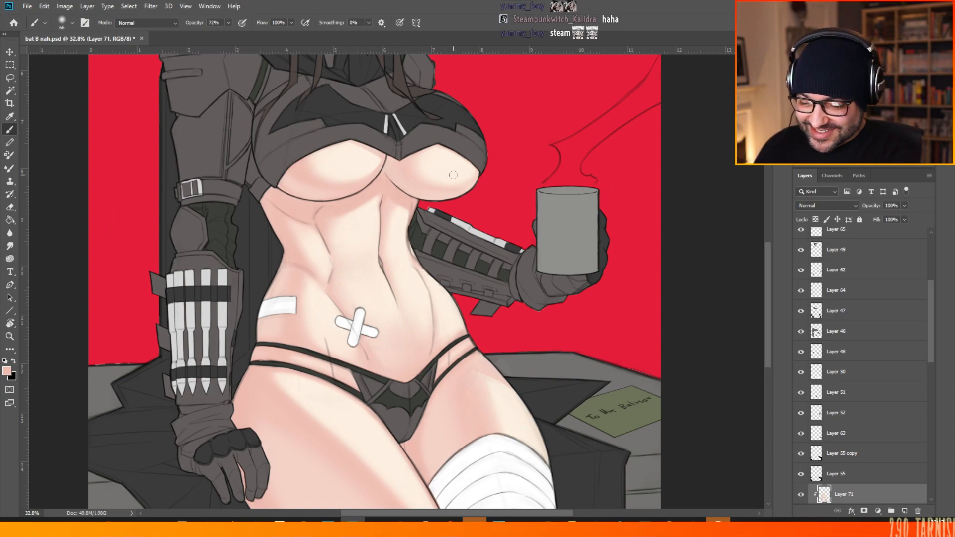
- Enlarge the soft brush to 120 px and sample the pale skin tone from the leg below the bandage
right_click(515, 86)
left_click_drag(527, 116, 542, 116)
left_click(377, 213)
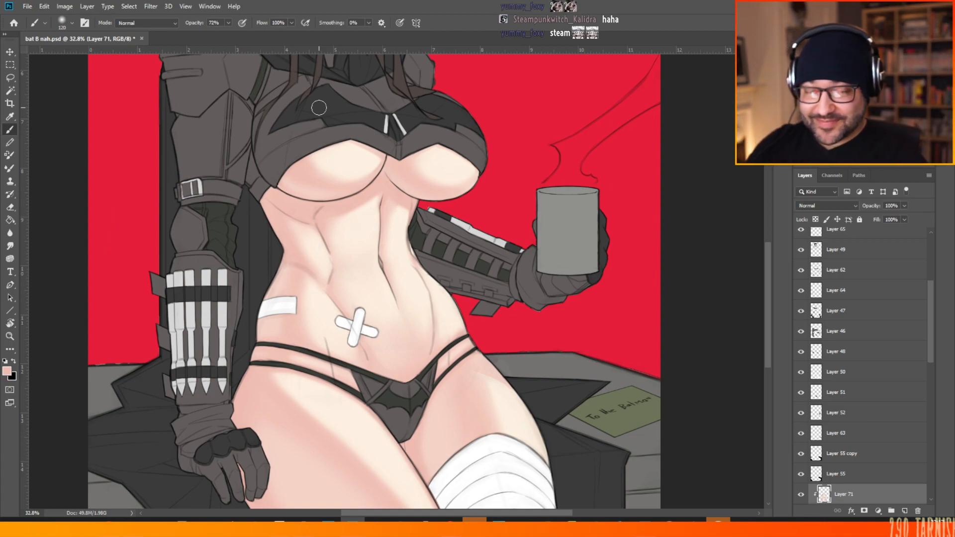
scroll(769, 232, "up", 3)
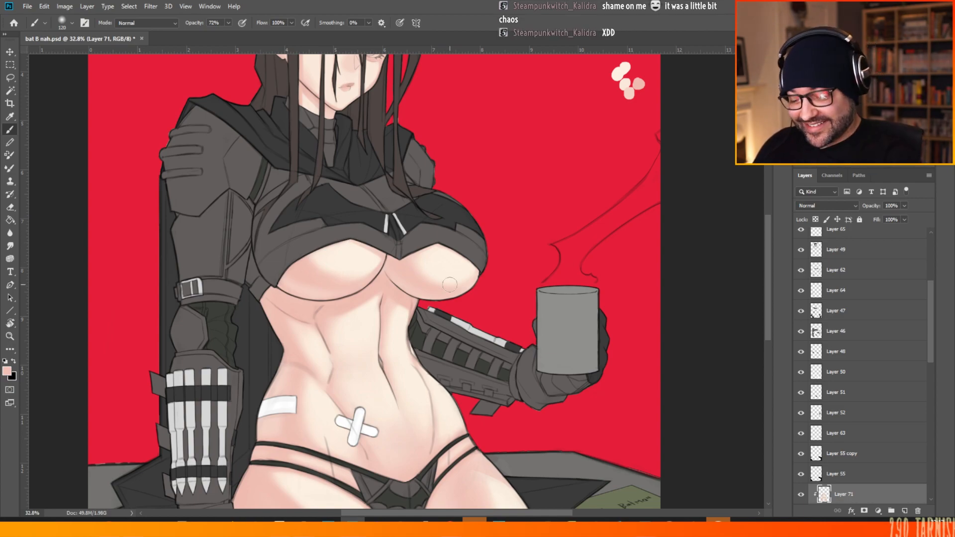
scroll(450, 285, "down", 4)
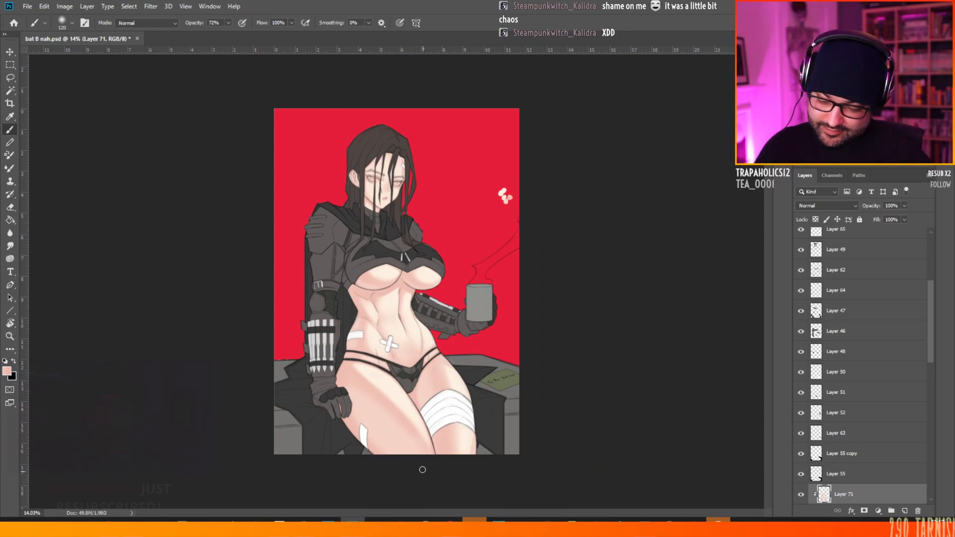
scroll(420, 468, "up", 1)
scroll(612, 243, "down", 3)
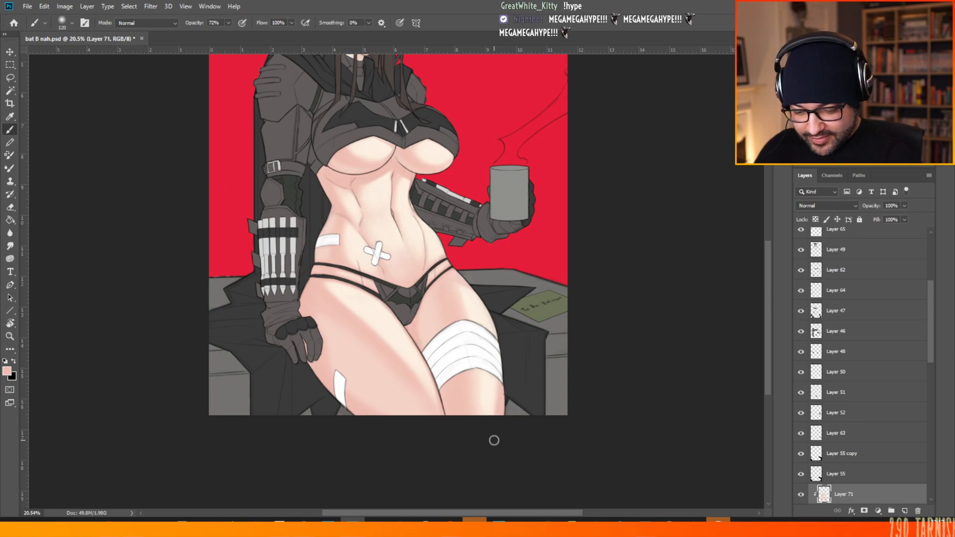
left_click(492, 413, "alt")
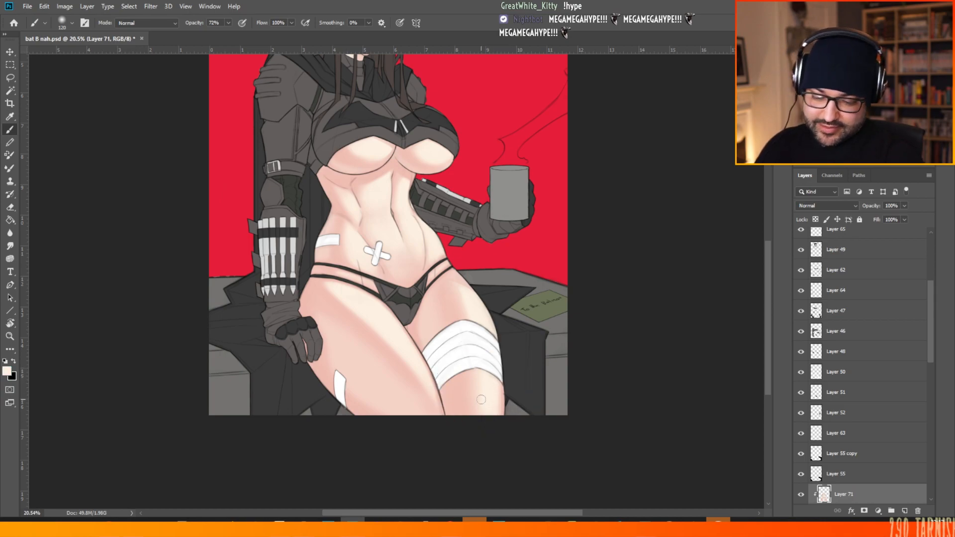
- Set the foreground colour to the pink e69290
scroll(301, 404, "down", 3)
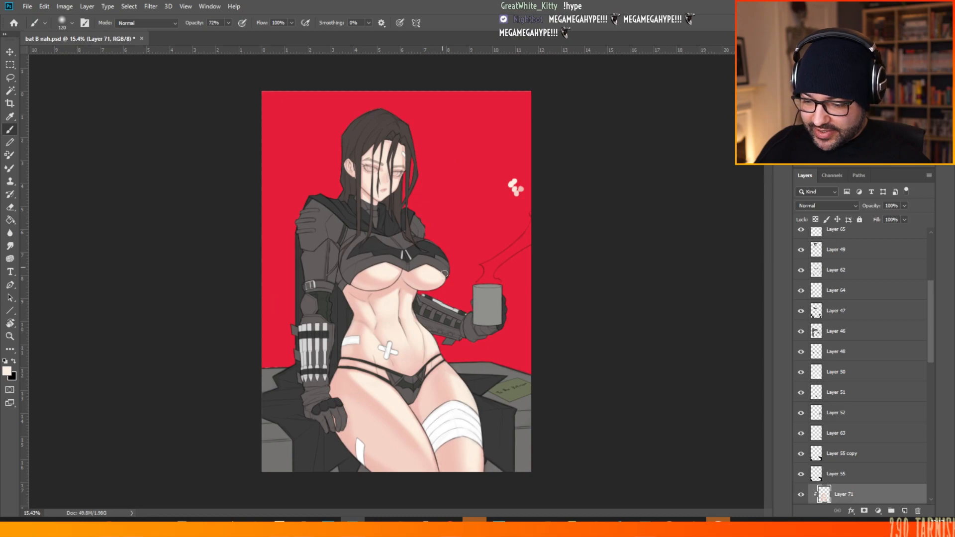
scroll(409, 423, "up", 2)
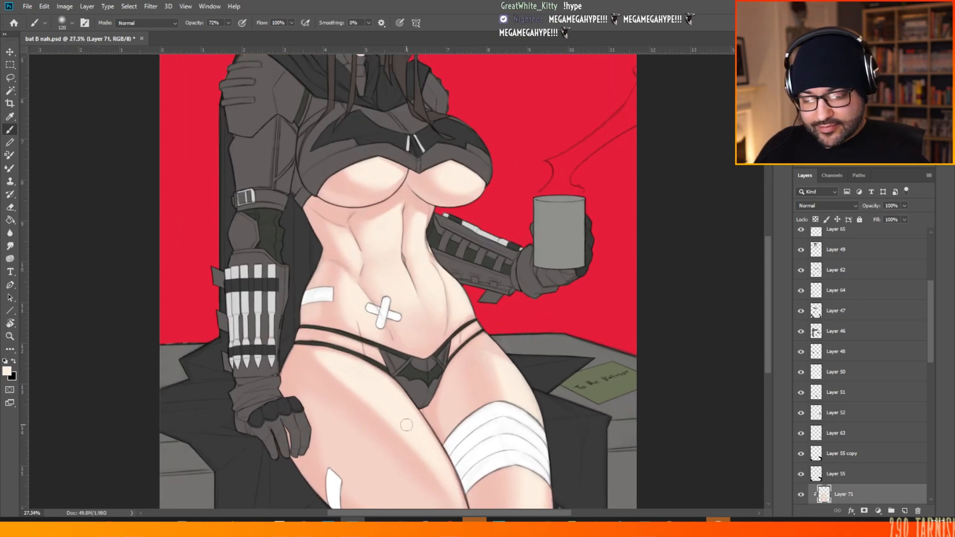
scroll(407, 424, "up", 3)
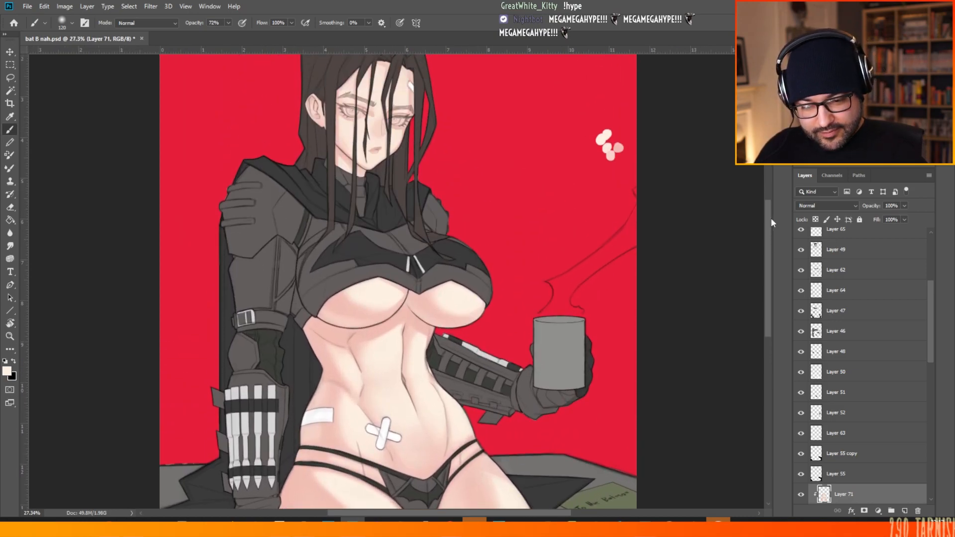
left_click(7, 371)
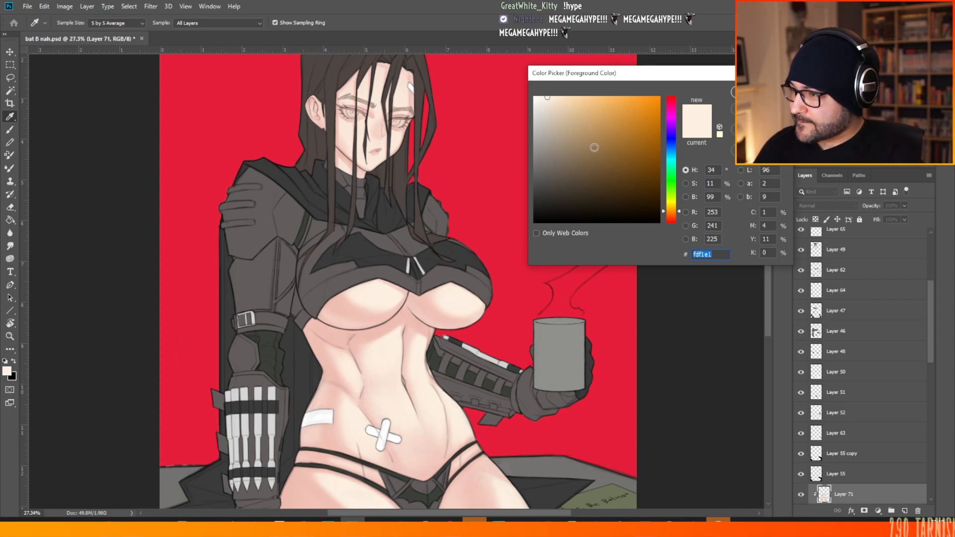
left_click_drag(674, 212, 675, 223)
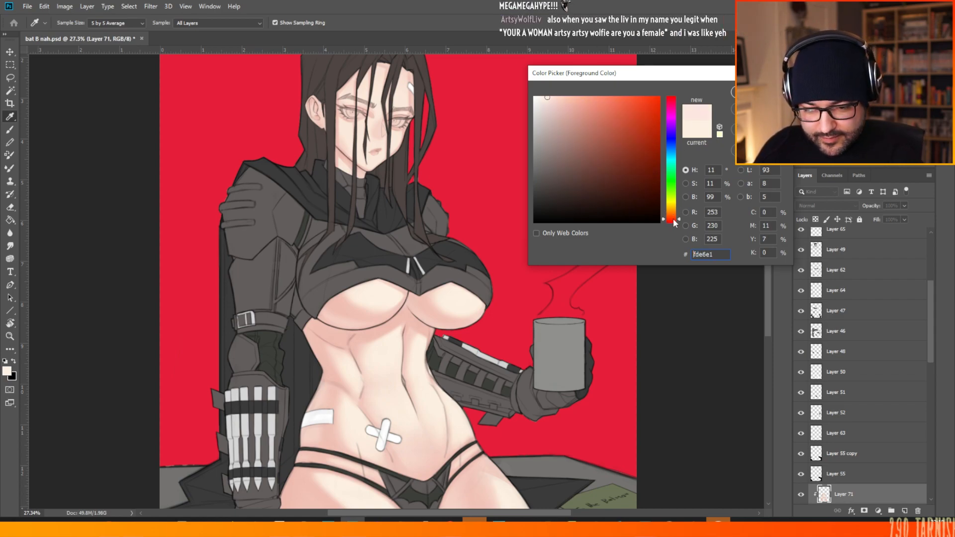
left_click(580, 108)
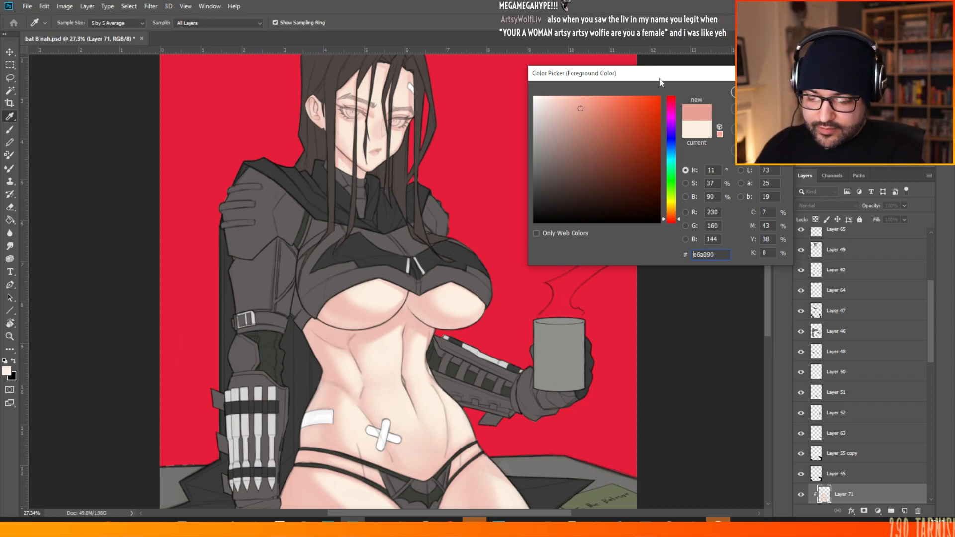
left_click_drag(672, 223, 673, 226)
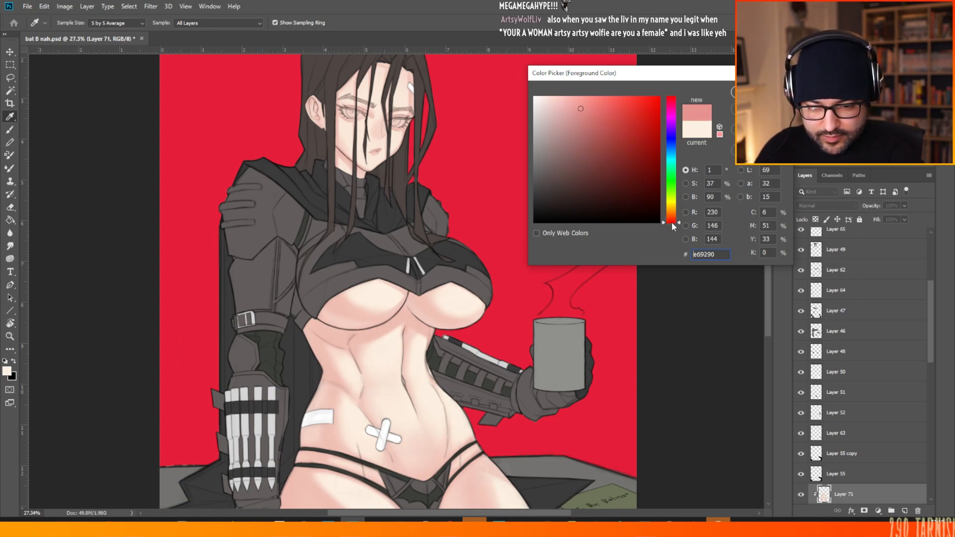
left_click(761, 92)
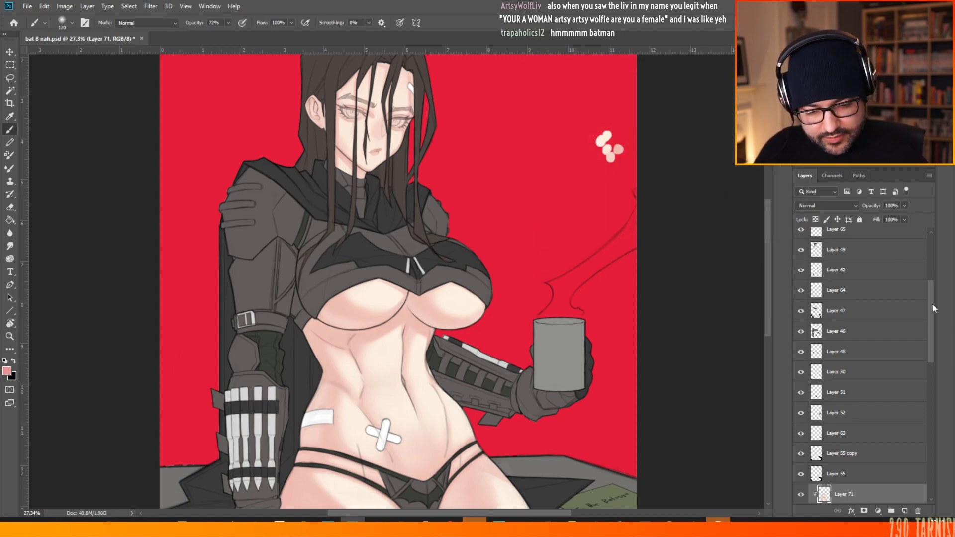
- Add a new layer above Layer 61 copy and clip it to that layer
left_click_drag(933, 302, 935, 254)
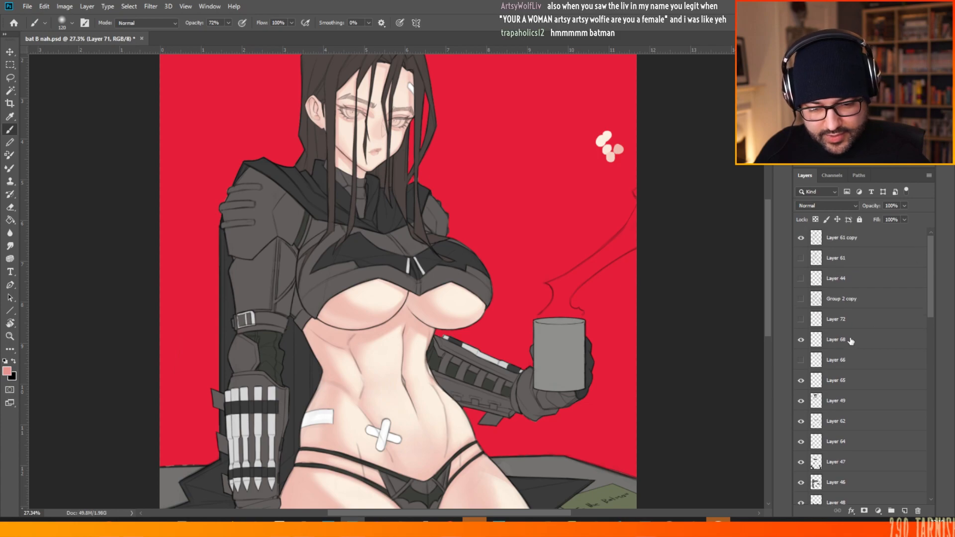
left_click(865, 241)
left_click(905, 511)
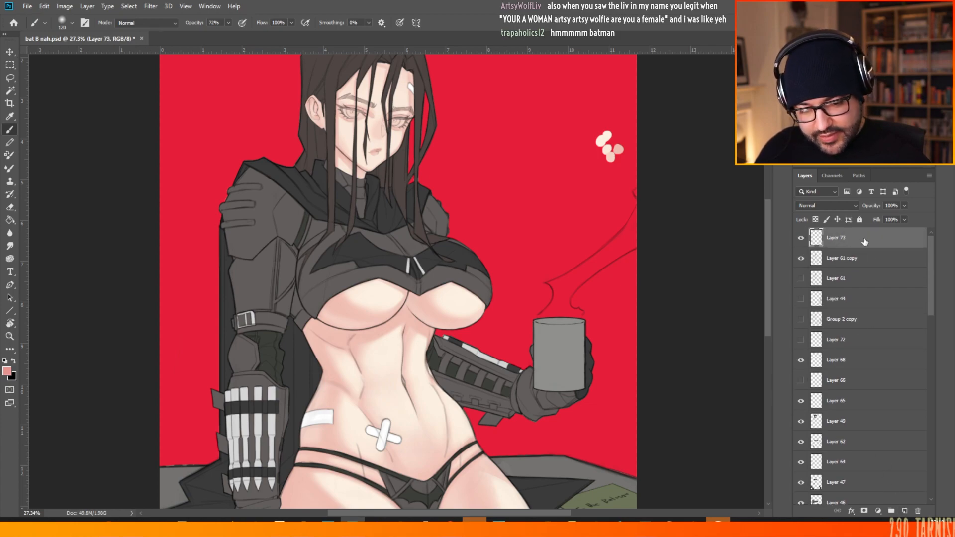
right_click(865, 242)
left_click(766, 287)
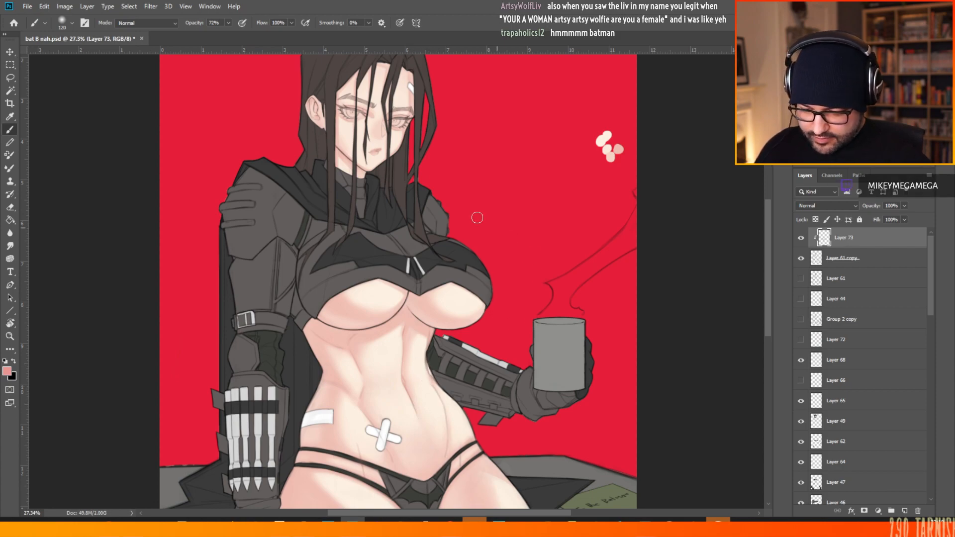
- Change the foreground colour to a darker muted red with hue 0 and return to the Brush tool
scroll(477, 217, "down", 5)
scroll(410, 497, "up", 3)
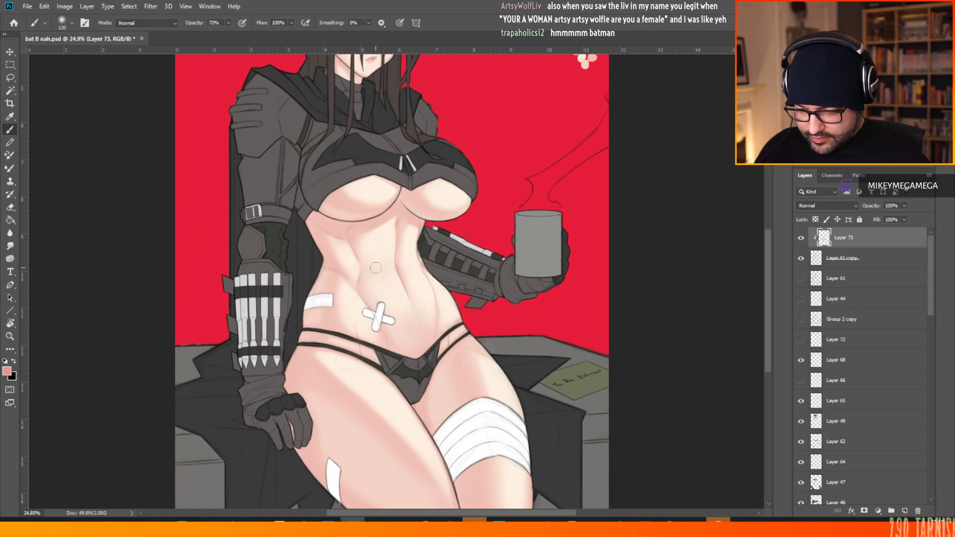
left_click(7, 370)
left_click(590, 126)
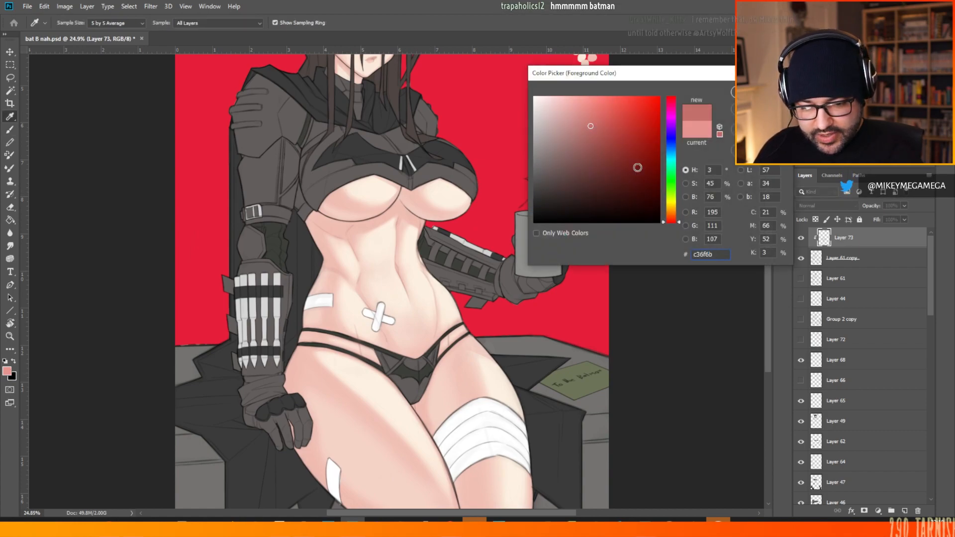
left_click(672, 223)
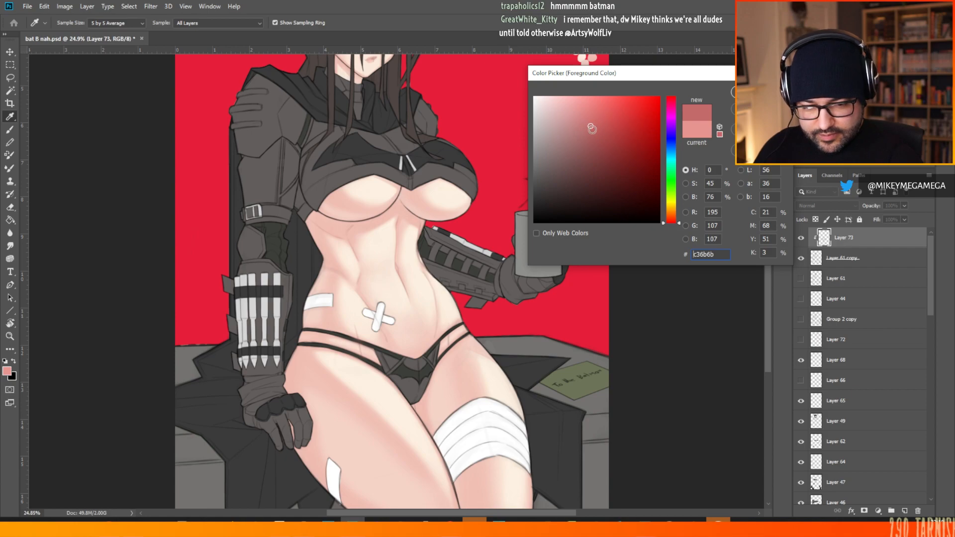
left_click(595, 130)
key("Return")
key("b")
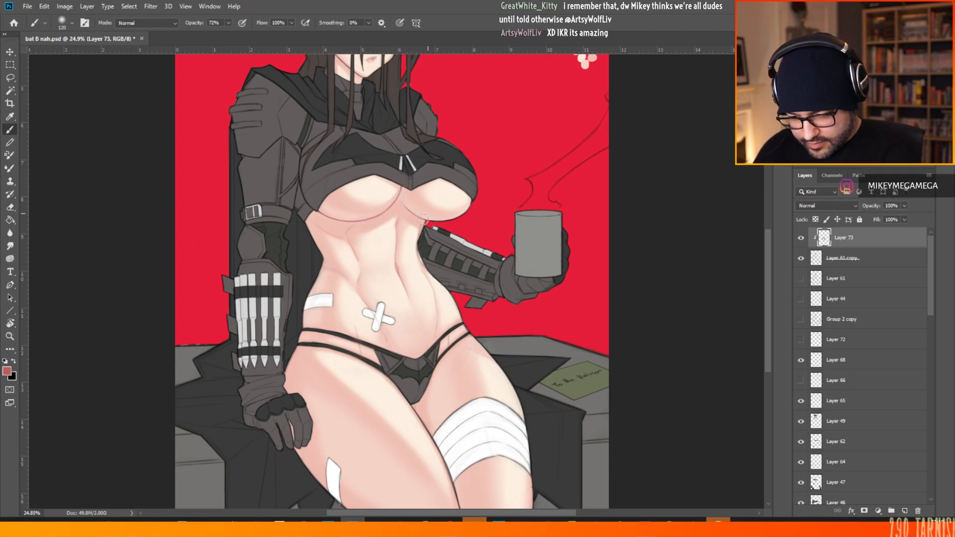
- Brush the muted red over the torso, waist and thigh outlines on the clipped Layer 73
mouse_move(424, 219)
left_mouse_down()
mouse_move(447, 220)
mouse_move(440, 224)
left_mouse_up()
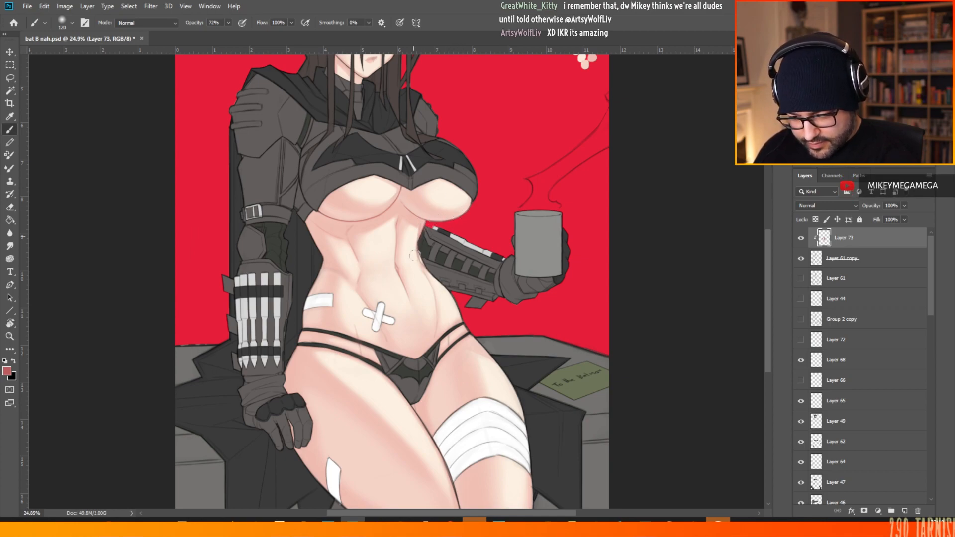
mouse_move(433, 280)
left_mouse_down()
mouse_move(457, 312)
mouse_move(434, 281)
left_mouse_up()
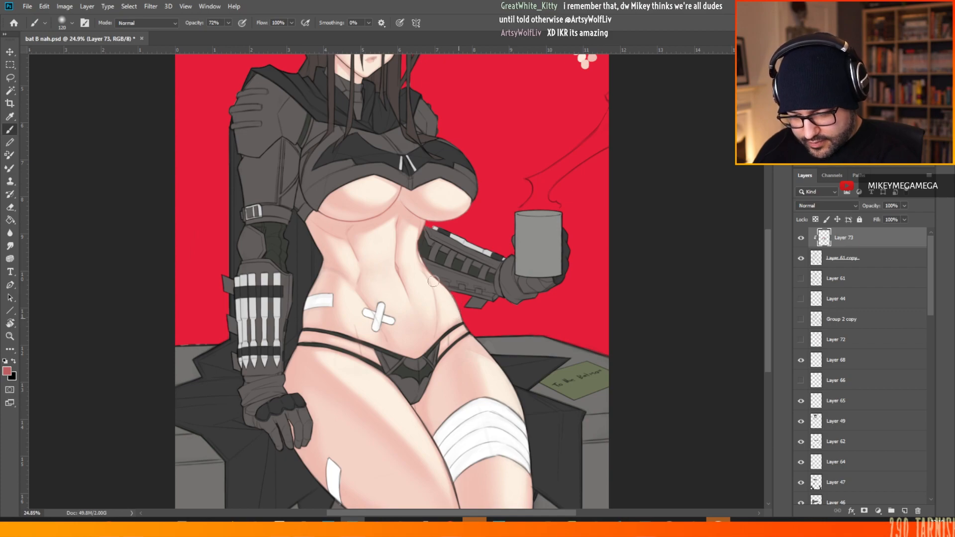
mouse_move(403, 405)
left_mouse_down()
mouse_move(416, 421)
mouse_move(400, 392)
mouse_move(457, 507)
left_mouse_up()
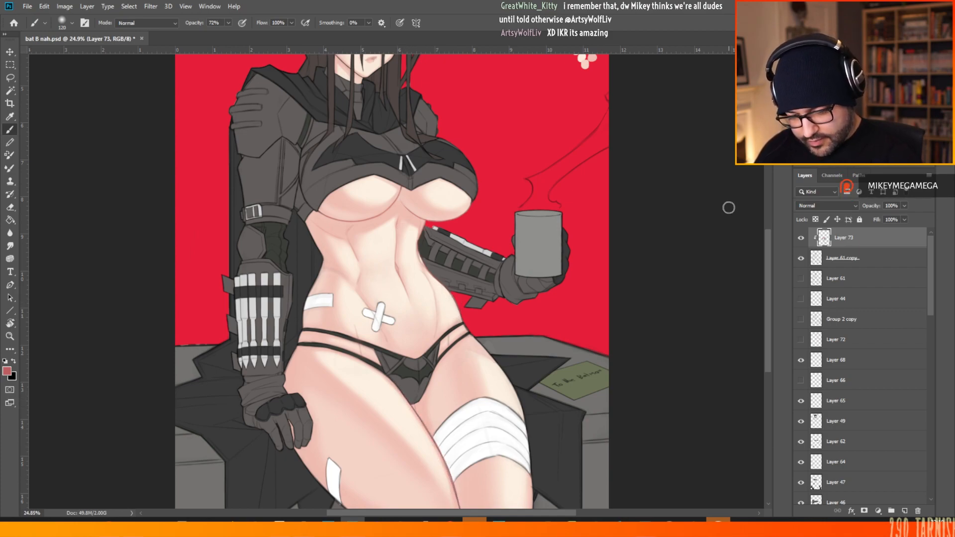
scroll(769, 260, "down", 3)
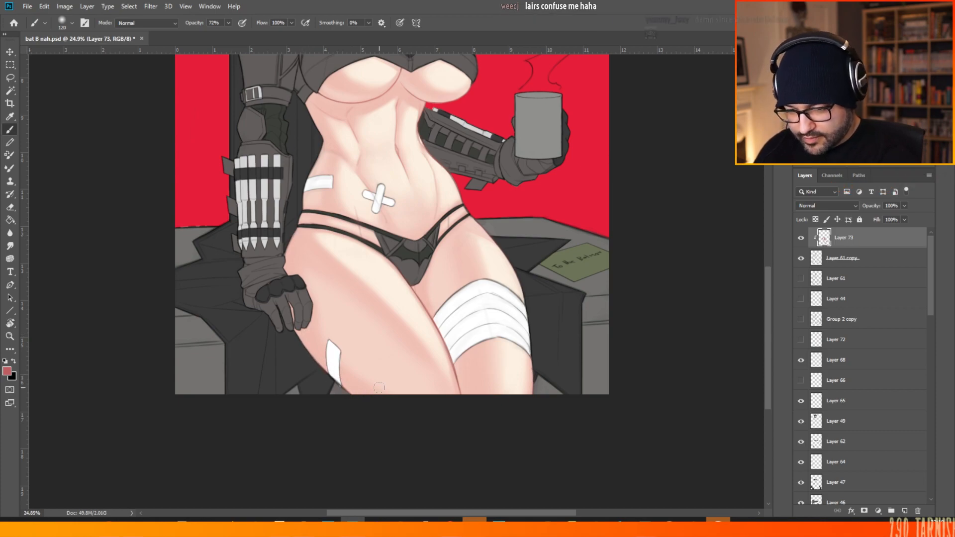
scroll(388, 411, "down", 5)
scroll(343, 363, "up", 7)
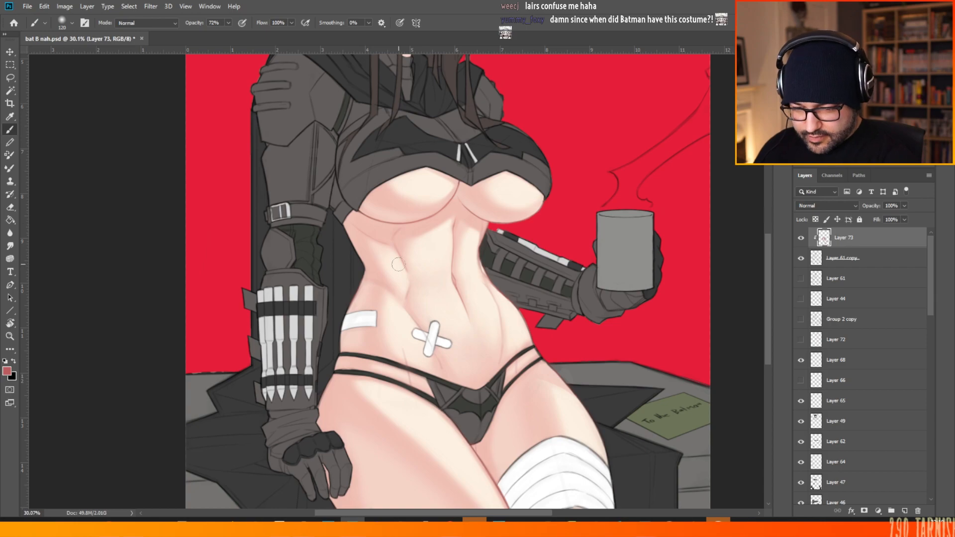
scroll(451, 358, "down", 3)
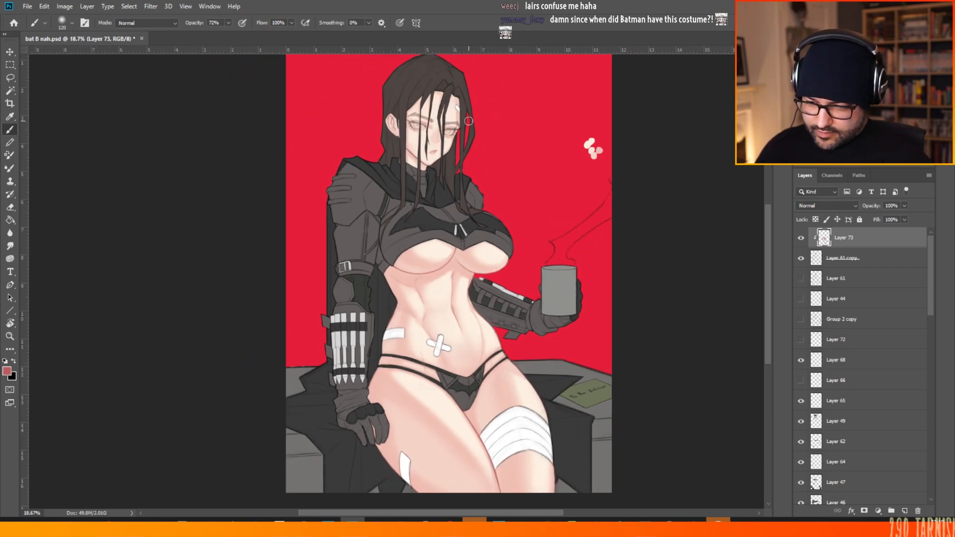
- Tint the ear, face and jaw outlines muted red, reducing the soft brush to 73 px and down to 39 px
scroll(434, 134, "up", 5)
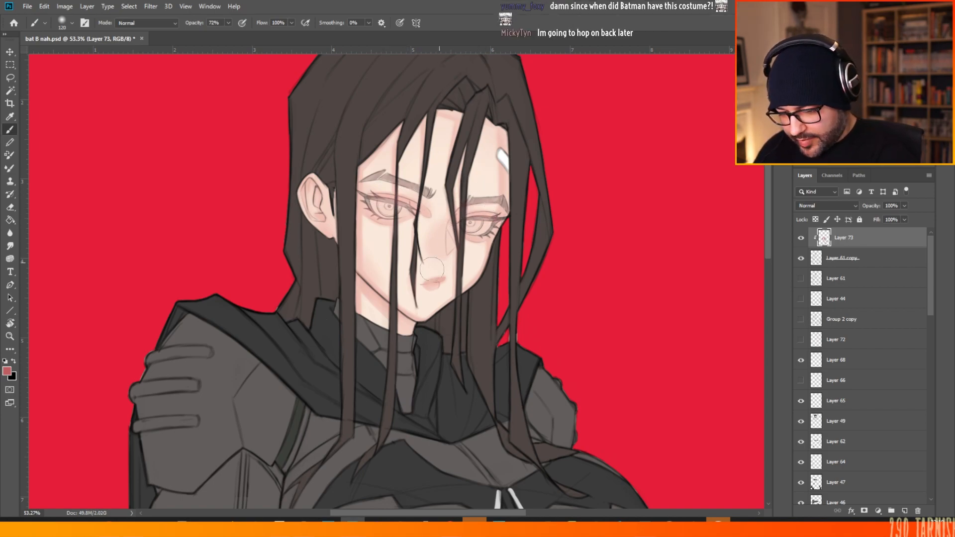
right_click(403, 219)
left_click(311, 182)
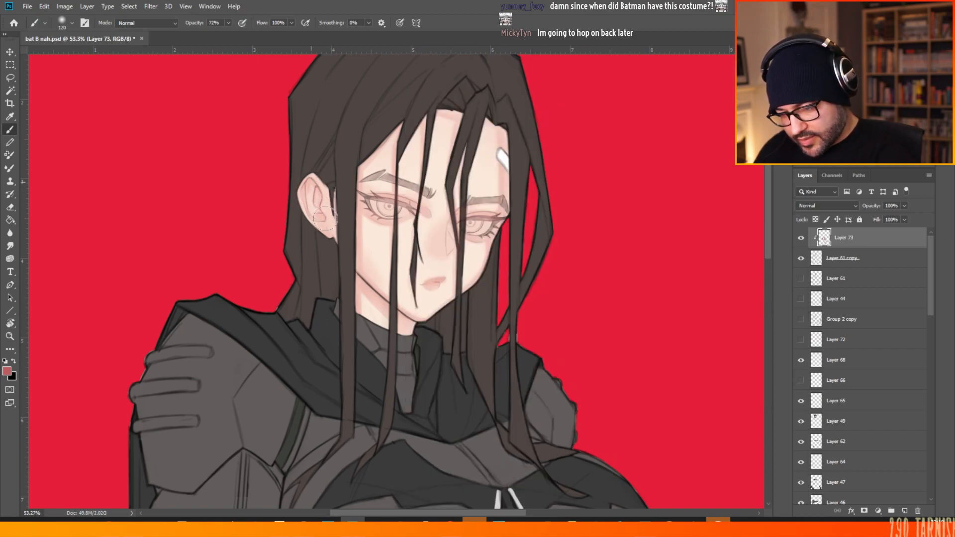
right_click(396, 241)
left_click_drag(482, 120, 475, 118)
left_click(363, 276)
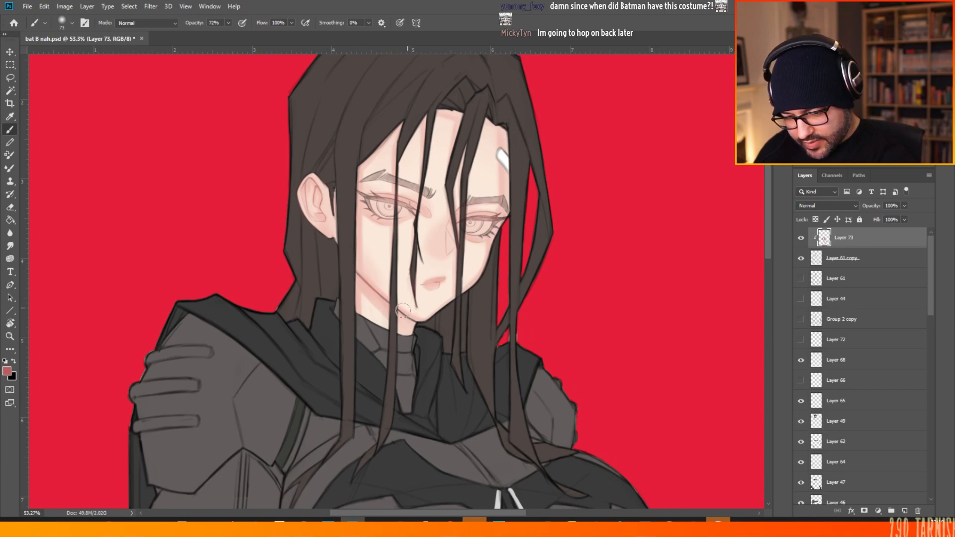
right_click(527, 103)
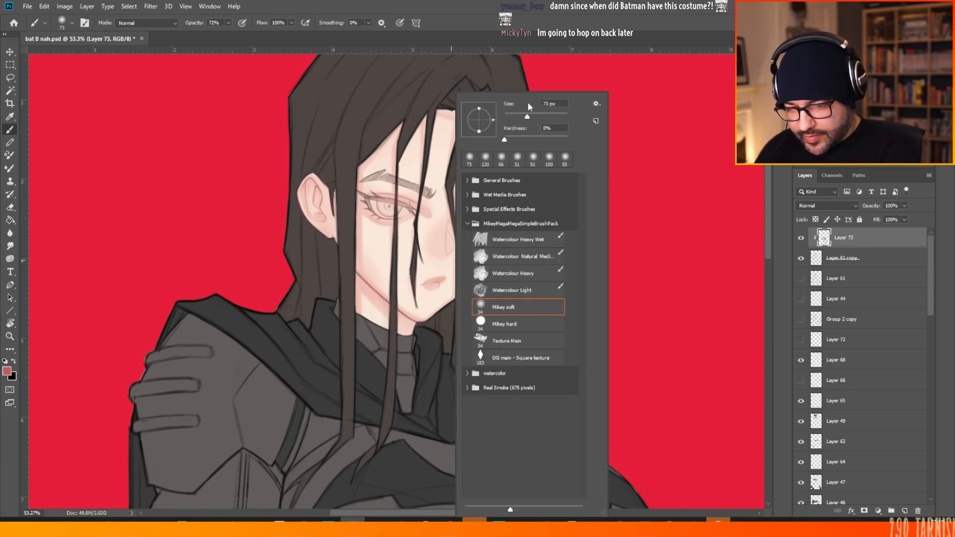
left_click(443, 303)
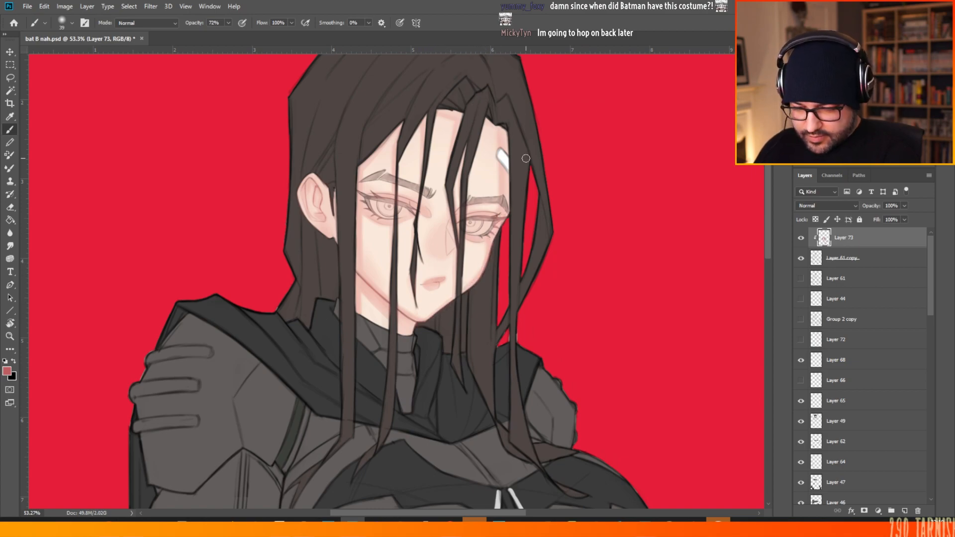
- Duplicate Layer 73 and set the copy's blend mode to Multiply
scroll(470, 139, "down", 4)
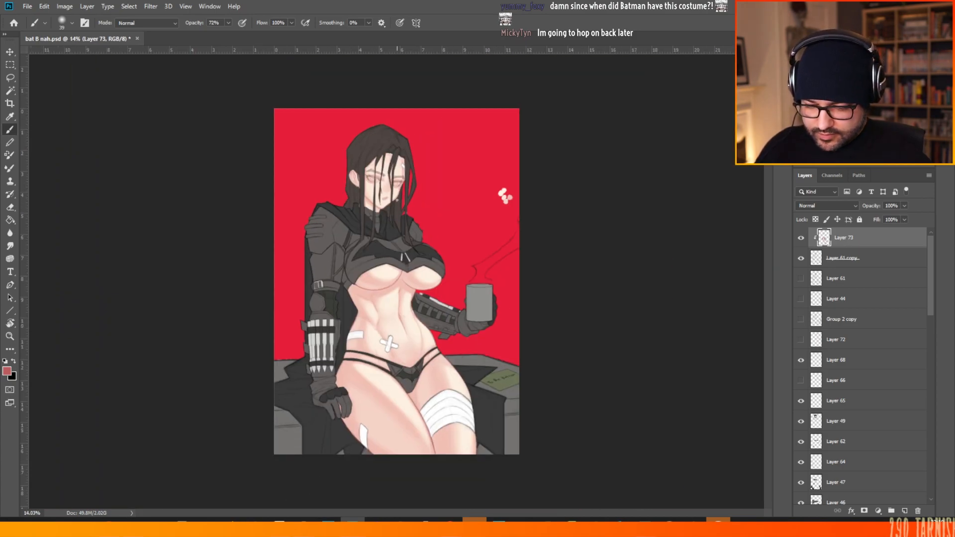
scroll(395, 320, "up", 1)
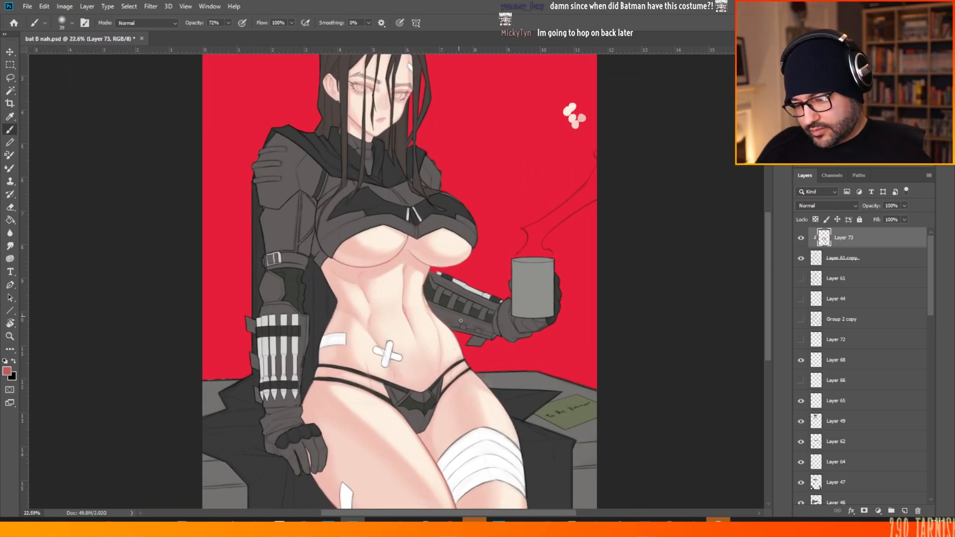
scroll(394, 320, "down", 1)
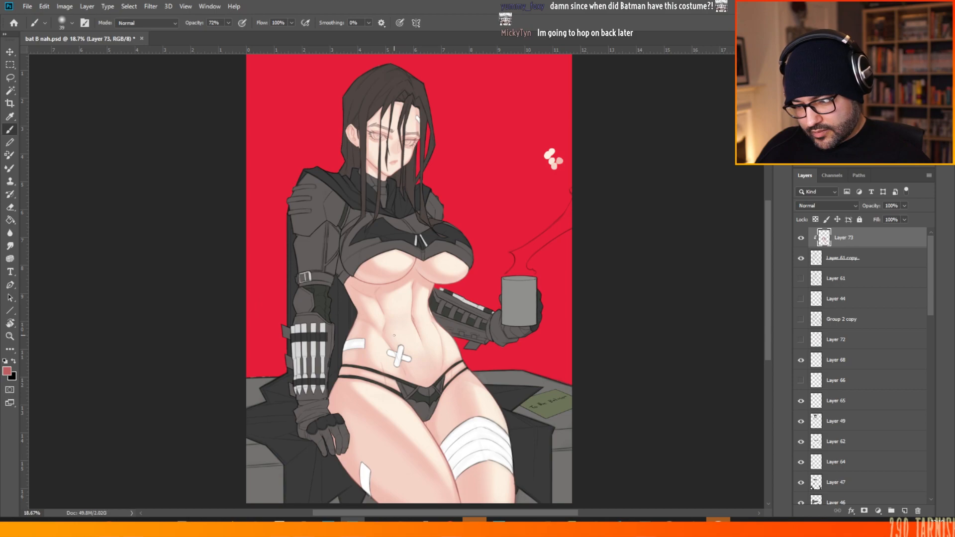
scroll(394, 335, "up", 2)
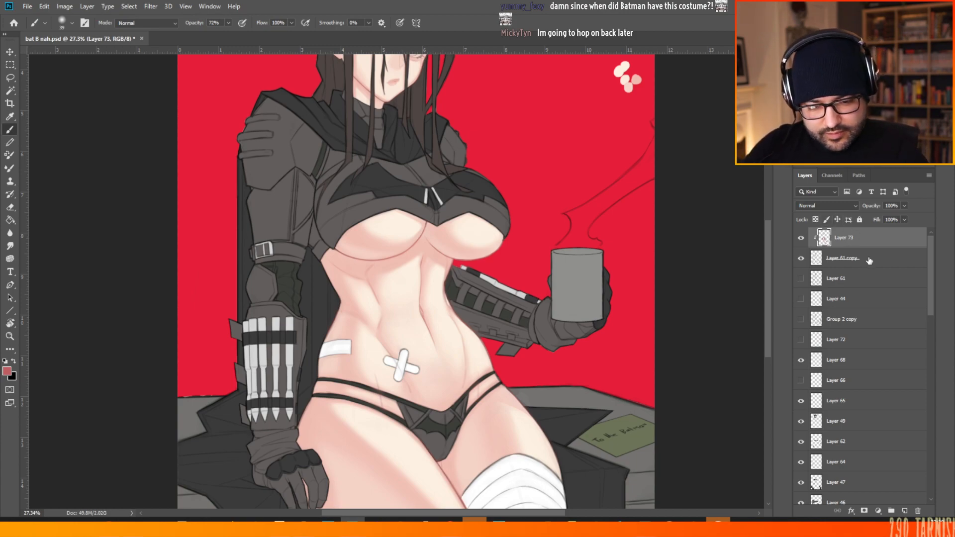
right_click(870, 236)
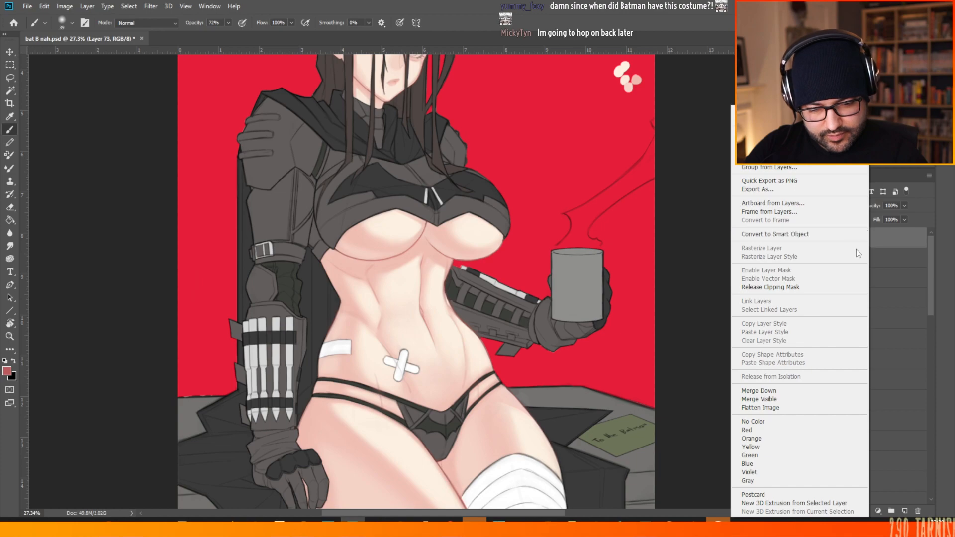
left_click(771, 194)
left_click(568, 150)
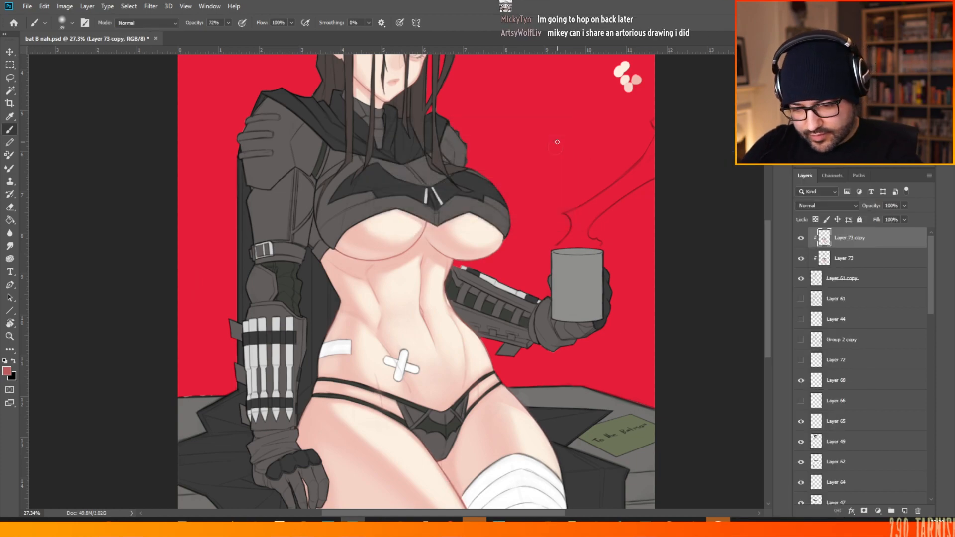
left_click(818, 206)
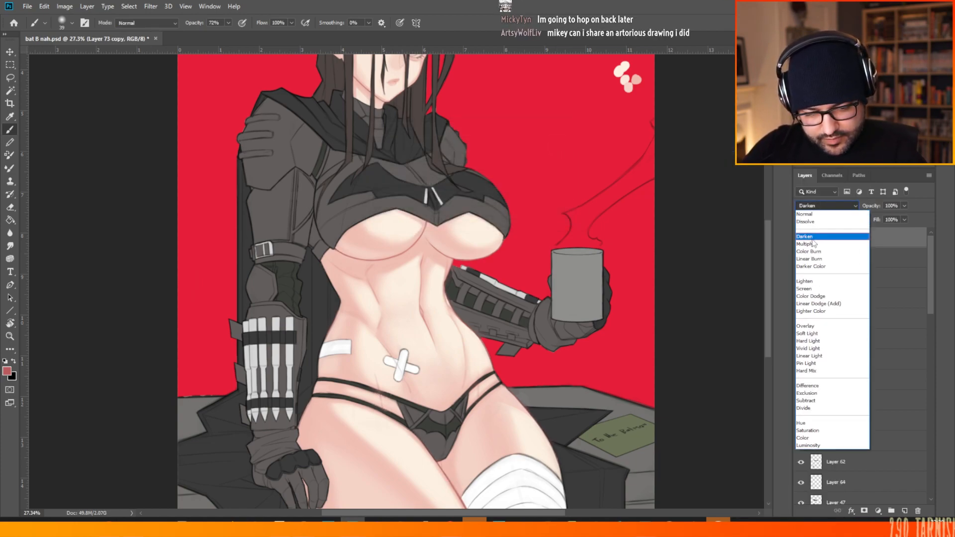
left_click(806, 232)
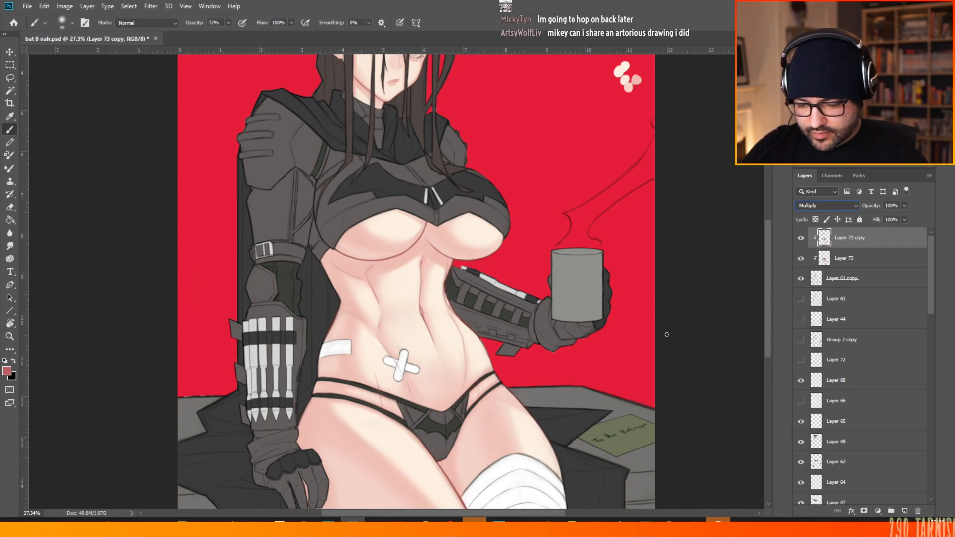
- Examine the reddened skin outlines and shading on the whole figure and up close on the torso
left_click(10, 64)
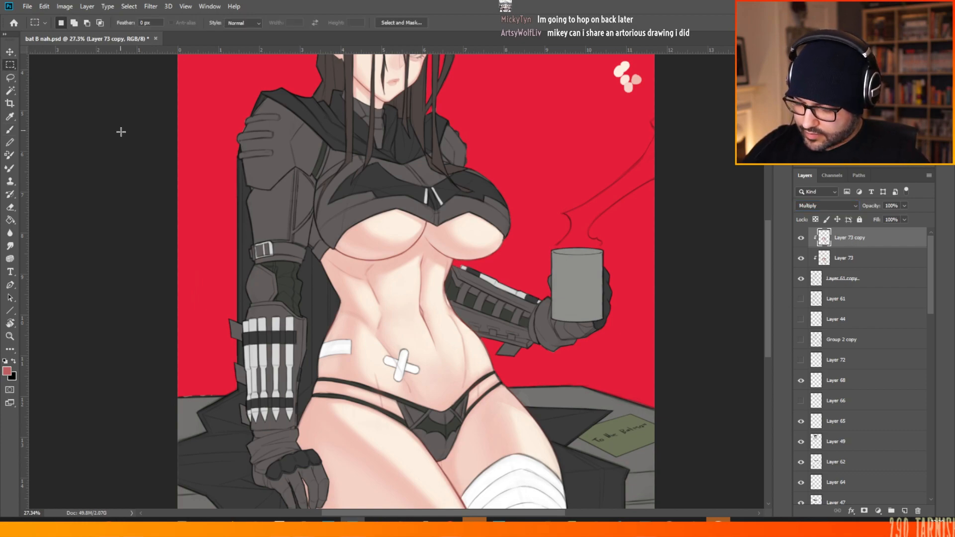
scroll(173, 170, "down", 3)
scroll(355, 383, "up", 2)
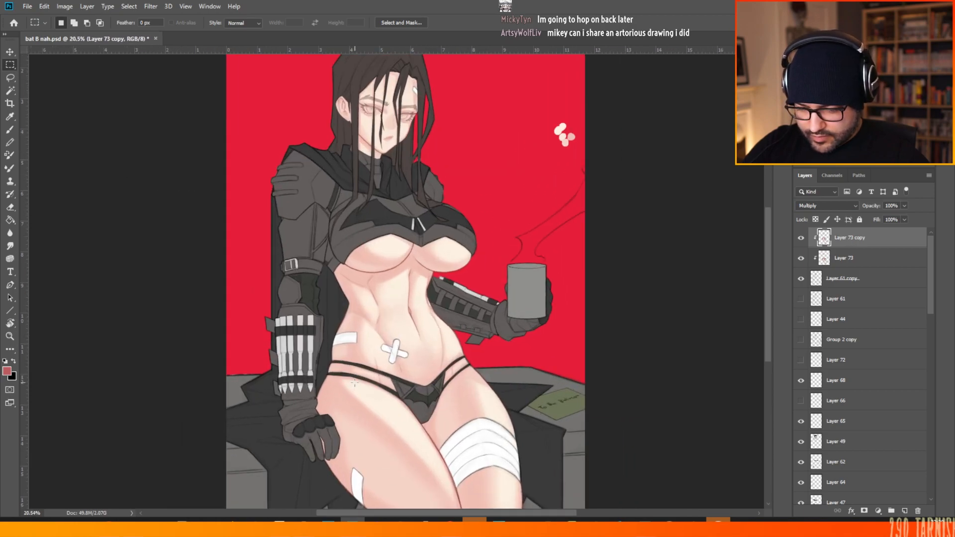
scroll(373, 257, "up", 2)
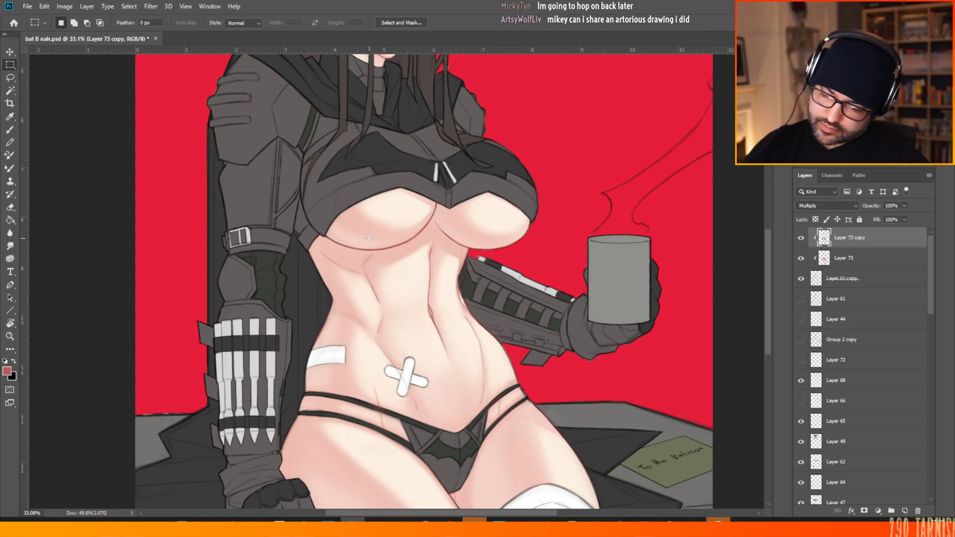
scroll(377, 262, "down", 2)
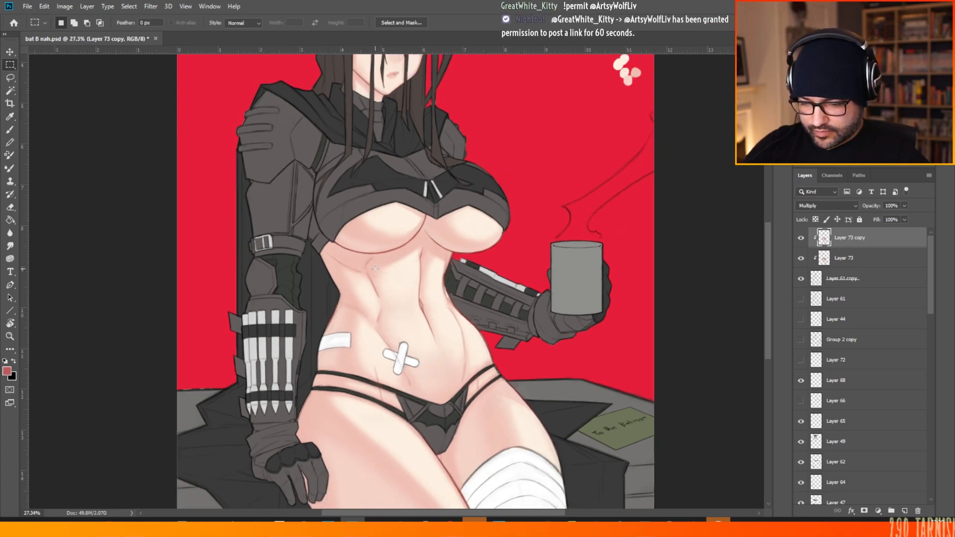
scroll(343, 271, "down", 2)
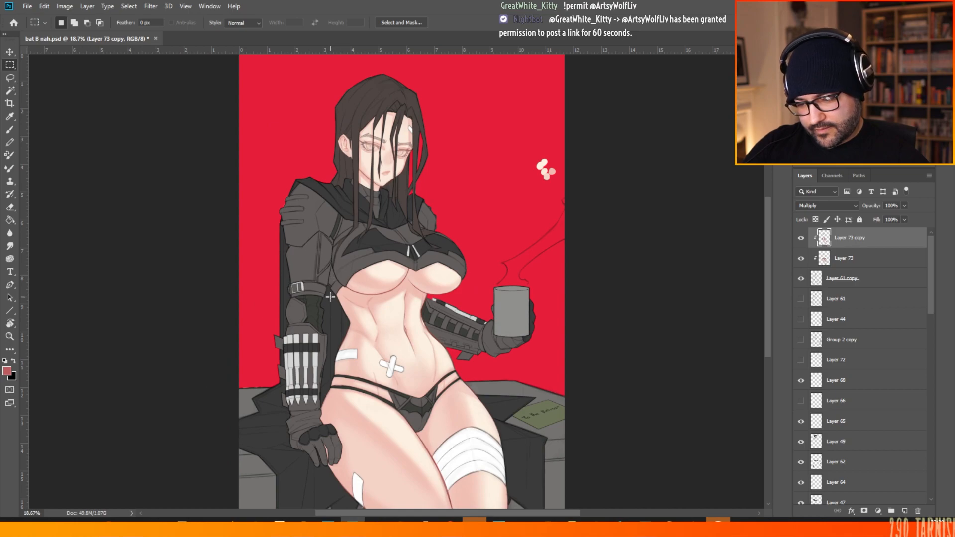
scroll(380, 274, "up", 2)
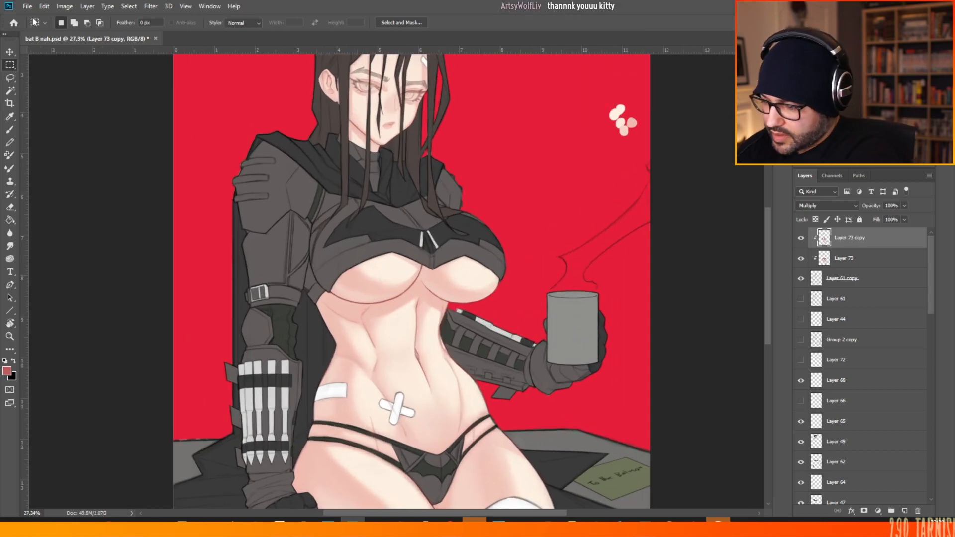
- Export the shaded version of the illustration with Save for Web (Legacy)
left_click(28, 6)
mouse_move(79, 142)
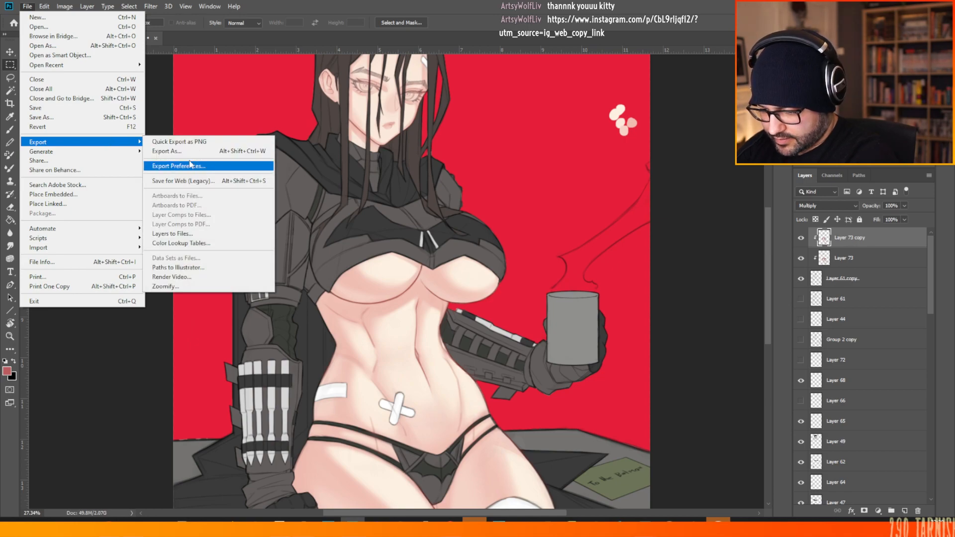
left_click(195, 179)
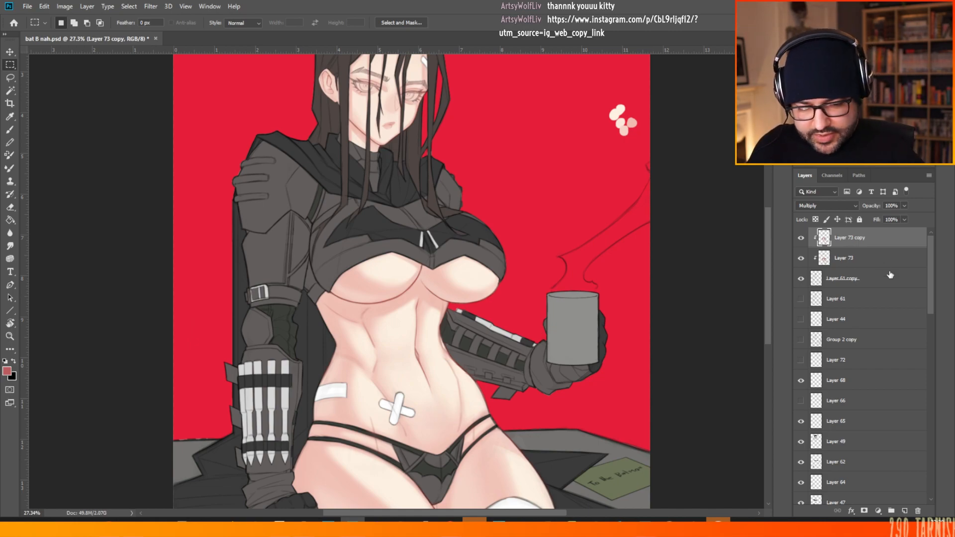
- Hide the outline tint layers Layer 73 copy and Layer 73, the skin shading Layers 71, 70 and 69, and Layer 68
left_click_drag(931, 271, 932, 252)
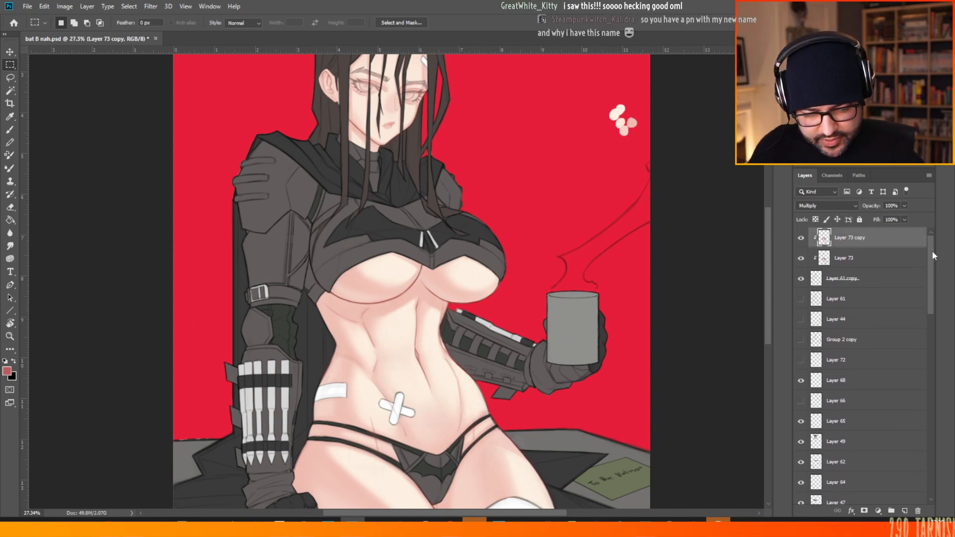
left_click(801, 239)
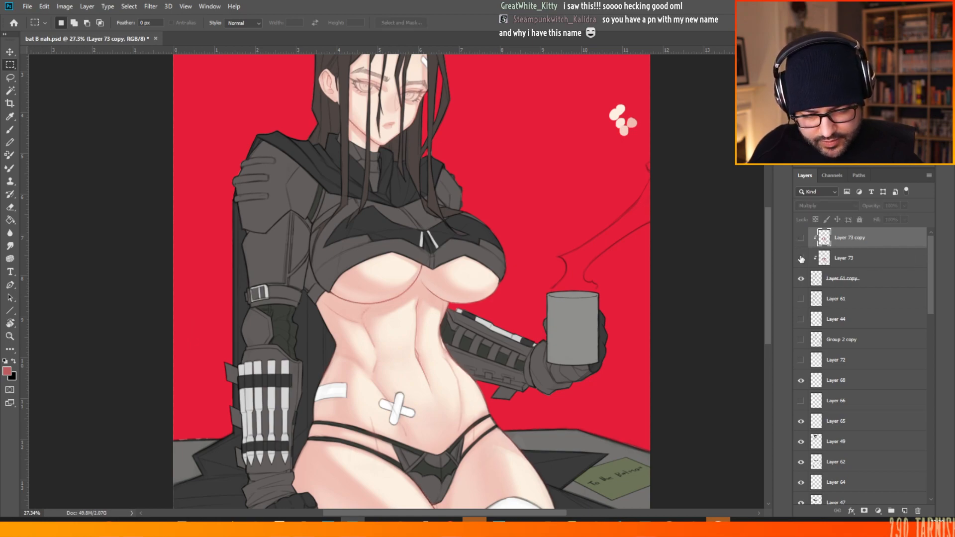
left_click(801, 258)
left_click_drag(933, 266, 932, 365)
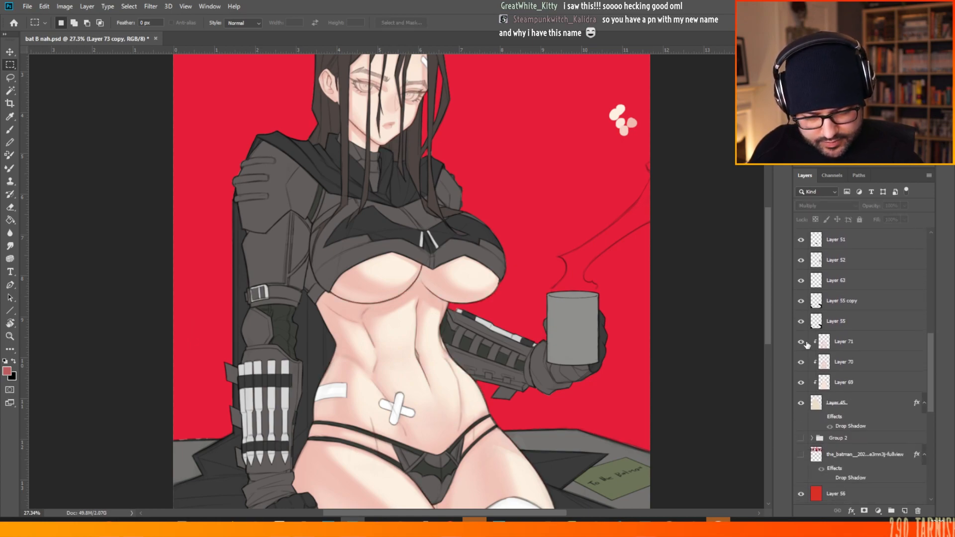
left_click_drag(801, 340, 800, 382)
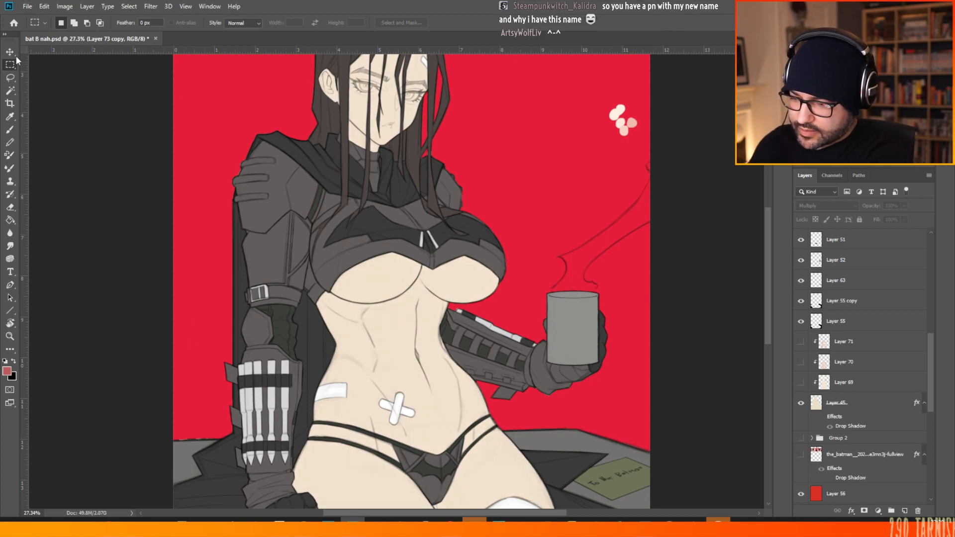
key("v")
key("alt+period")
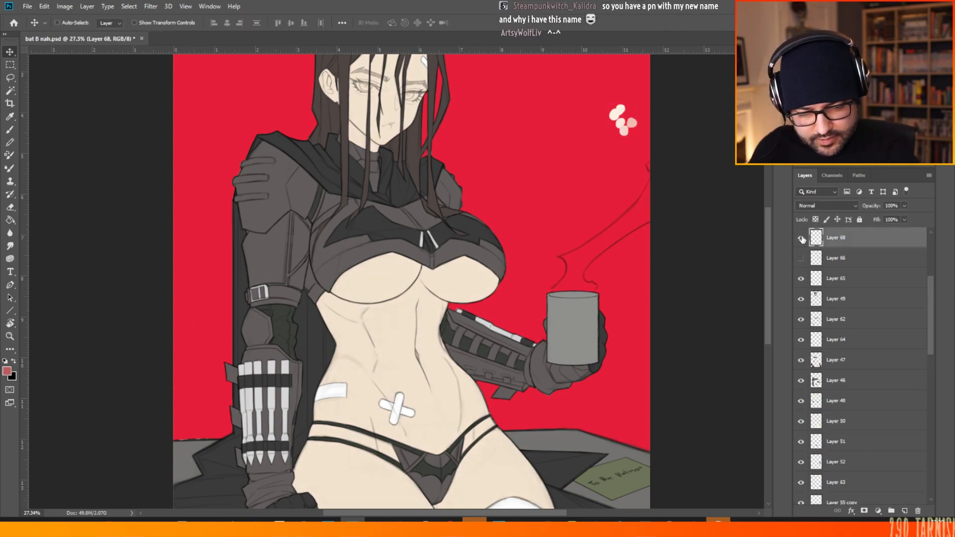
- Export the flat-coloured version of the illustration with Save for Web (Legacy) and return to the top of the layer stack
left_click(27, 6)
mouse_move(111, 143)
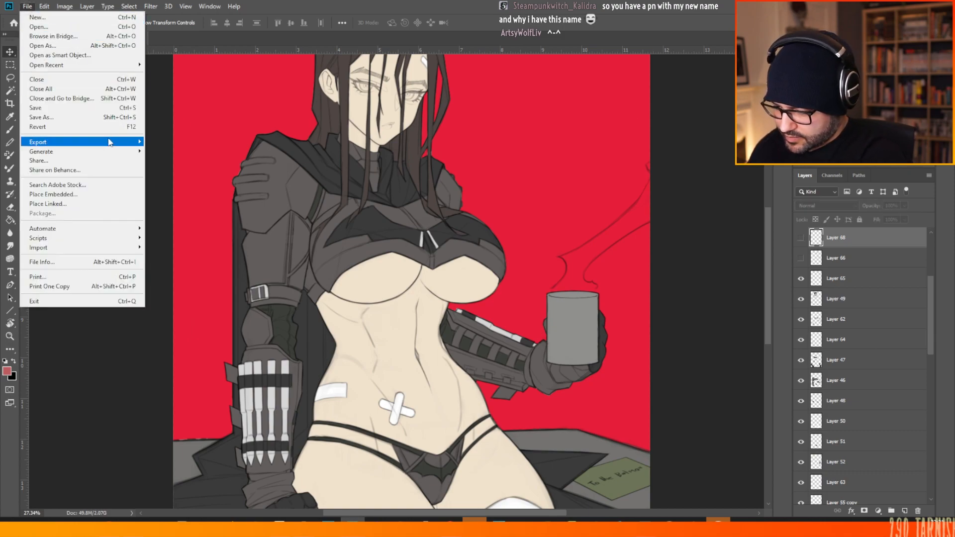
left_click(182, 183)
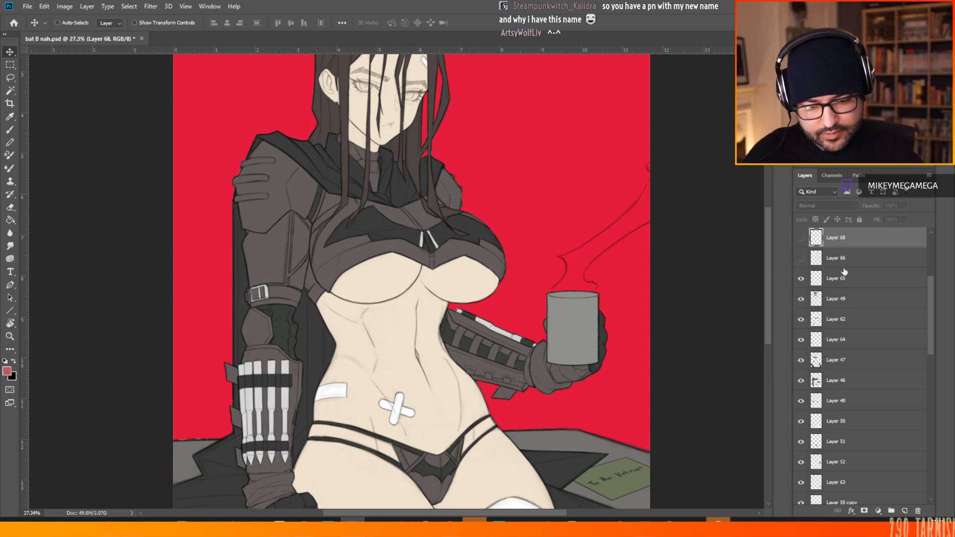
left_click_drag(932, 288, 932, 230)
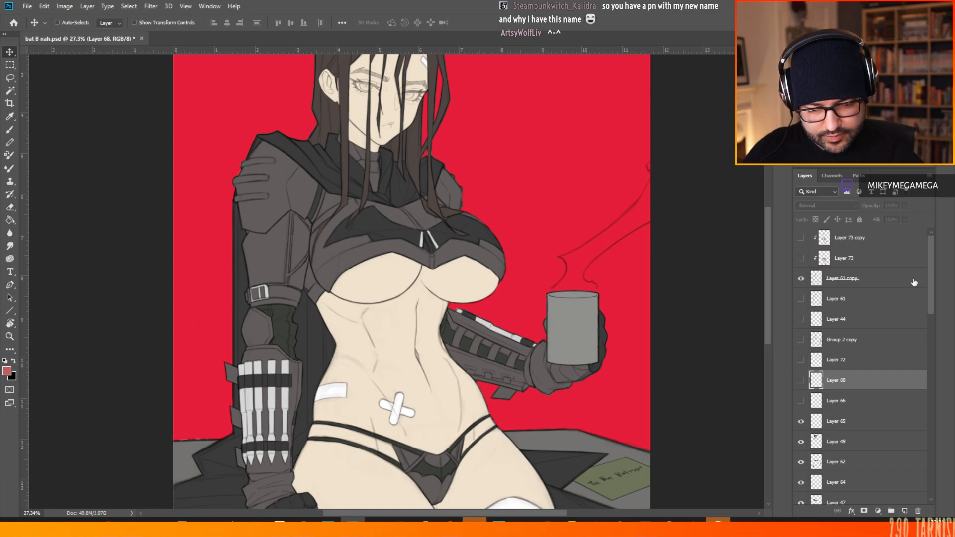
- Show the outline tint layers Layer 73 and Layer 73 copy and skin shading Layers 69, 70 and 71 again, and export the illustration
left_click_drag(800, 258, 801, 237)
left_click_drag(928, 250, 928, 341)
left_click_drag(800, 404, 801, 364)
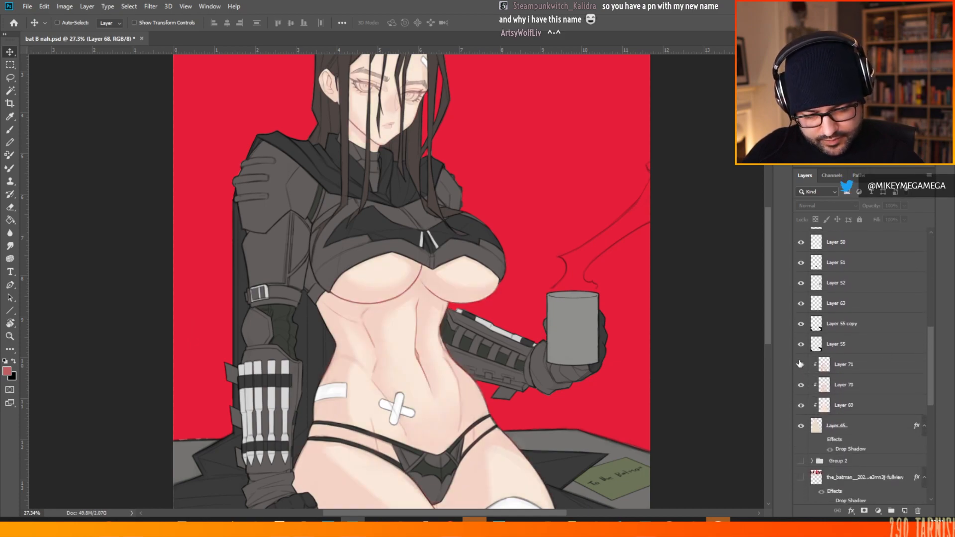
left_click(30, 7)
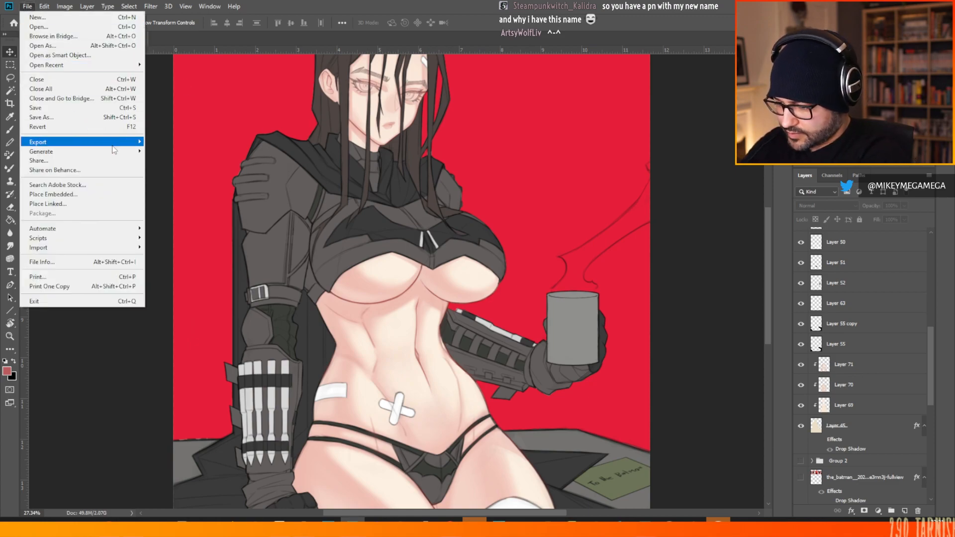
mouse_move(120, 144)
left_click(168, 182)
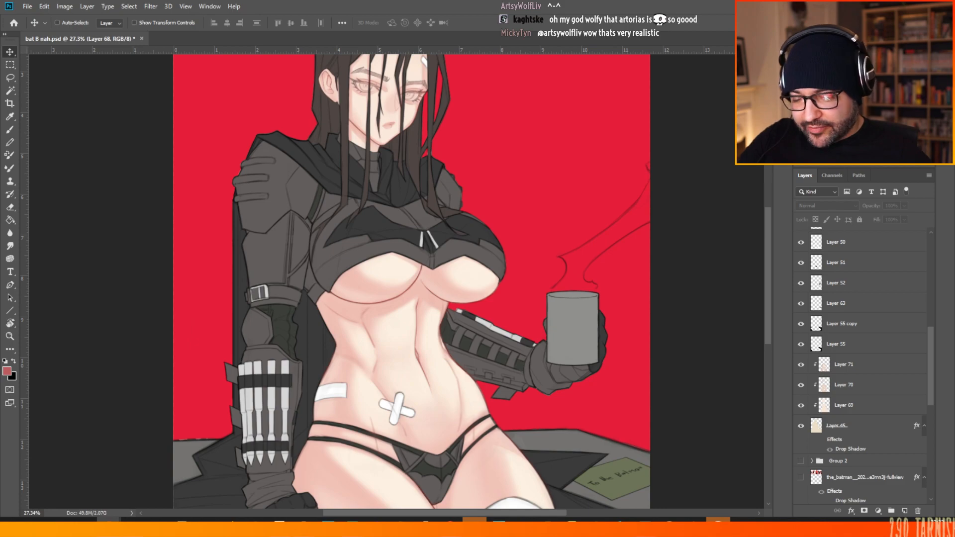
- Switch to the Brush tool and select Layer 73 copy at the top of the layer stack
scroll(746, 259, "down", 5)
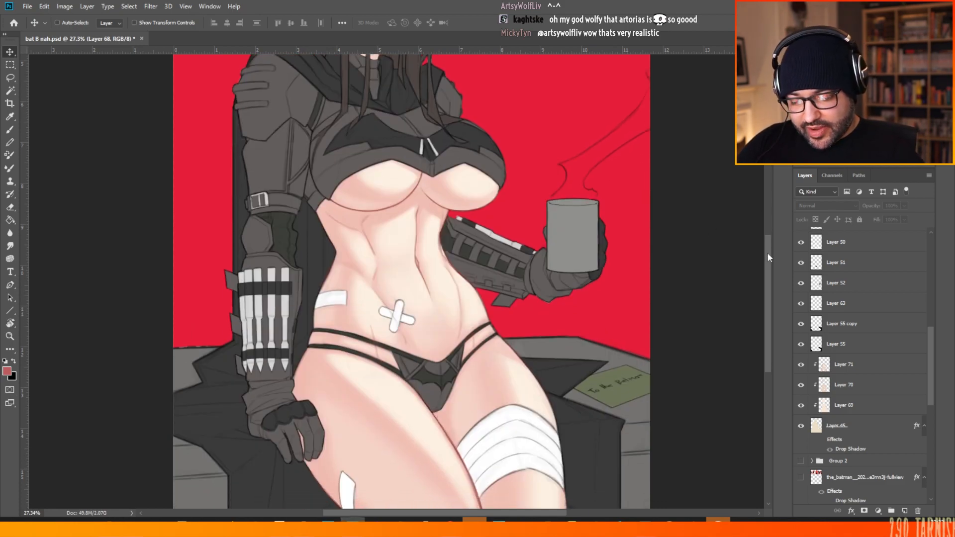
key("b")
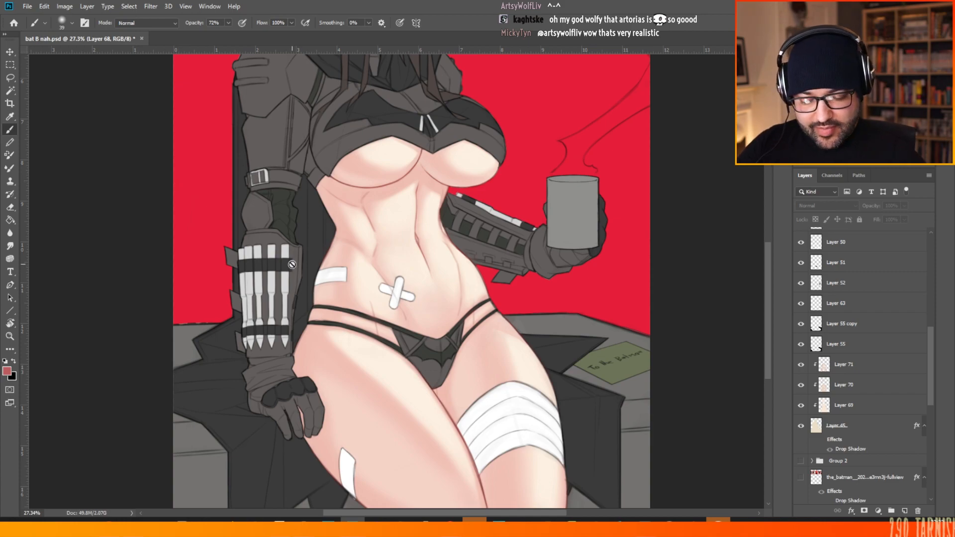
scroll(769, 240, "up", 6)
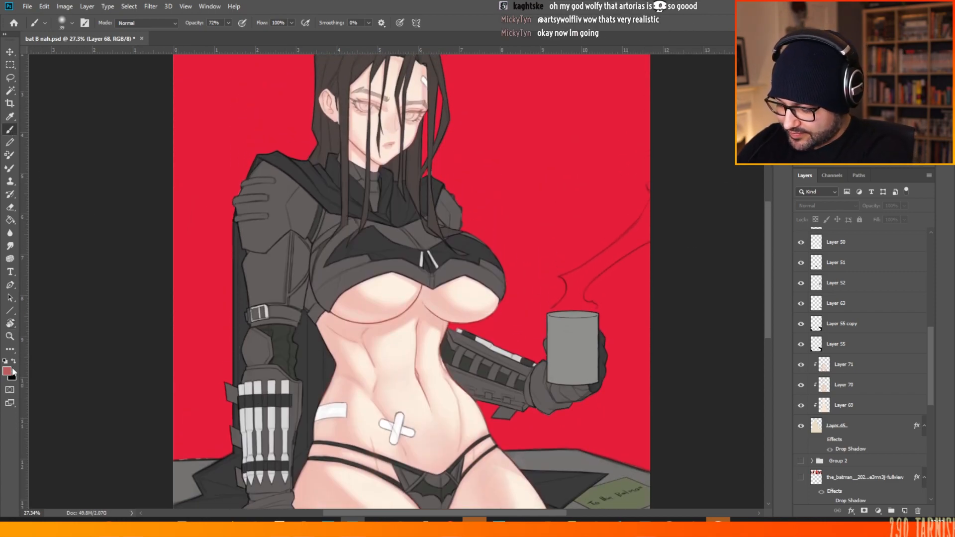
left_click_drag(929, 348, 929, 253)
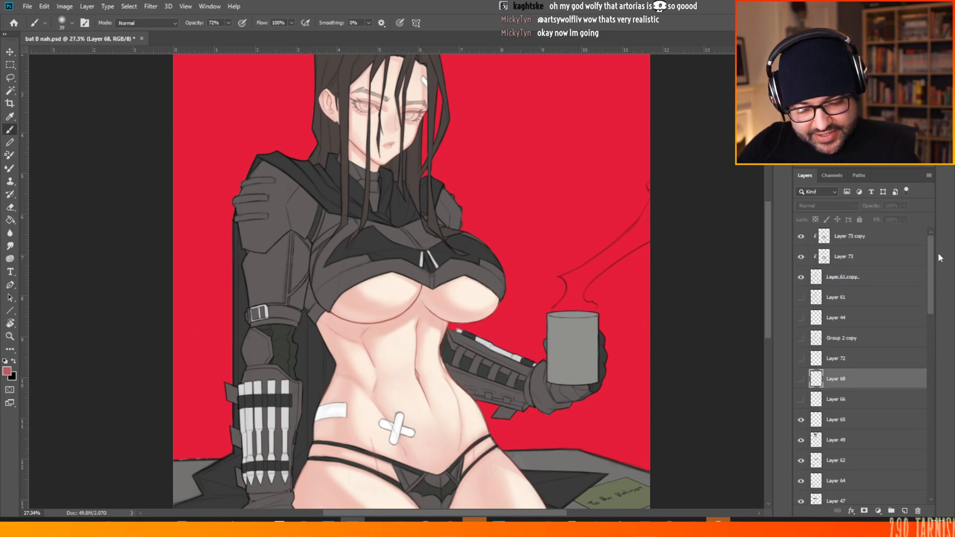
left_click(846, 257)
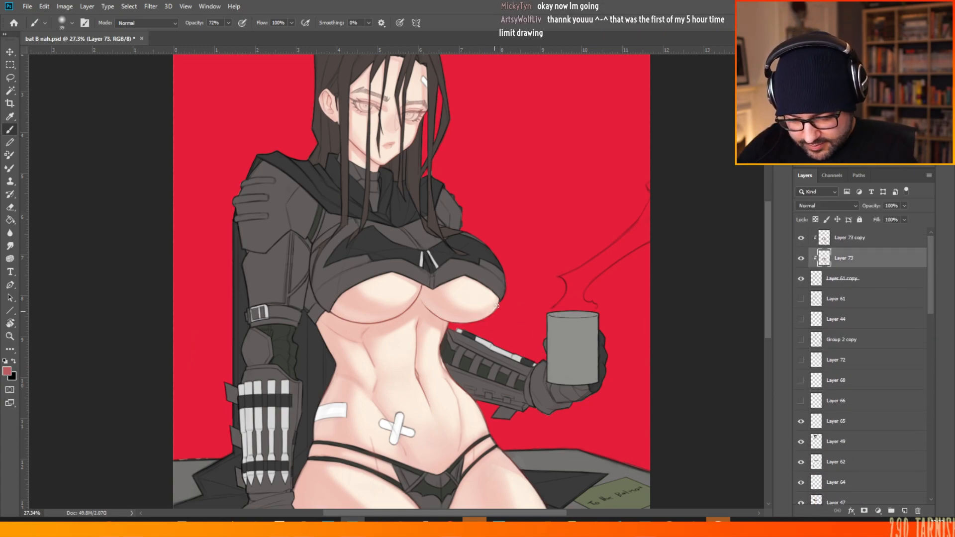
key("alt+bracketright")
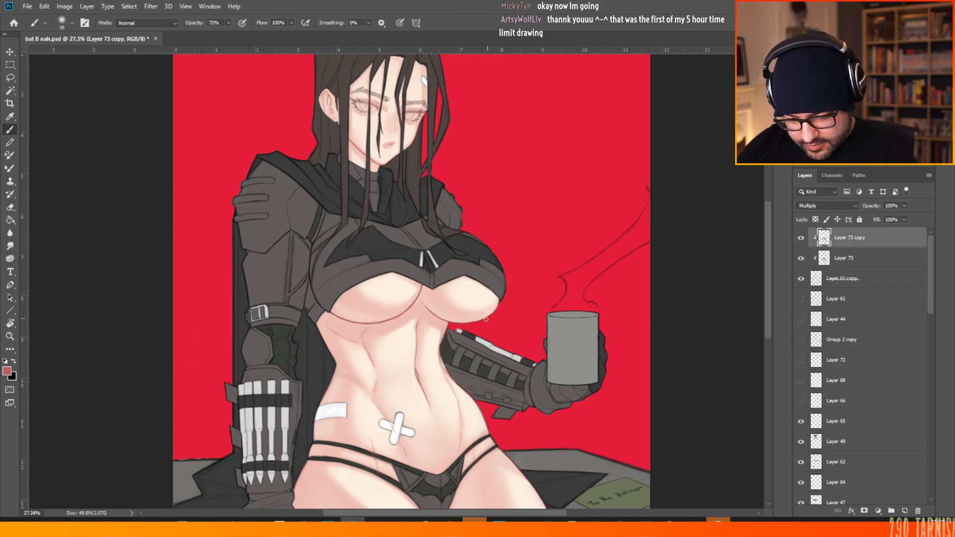
- Examine the skin shading and tinted outlines on the whole figure and closer on the torso
scroll(486, 319, "down", 2)
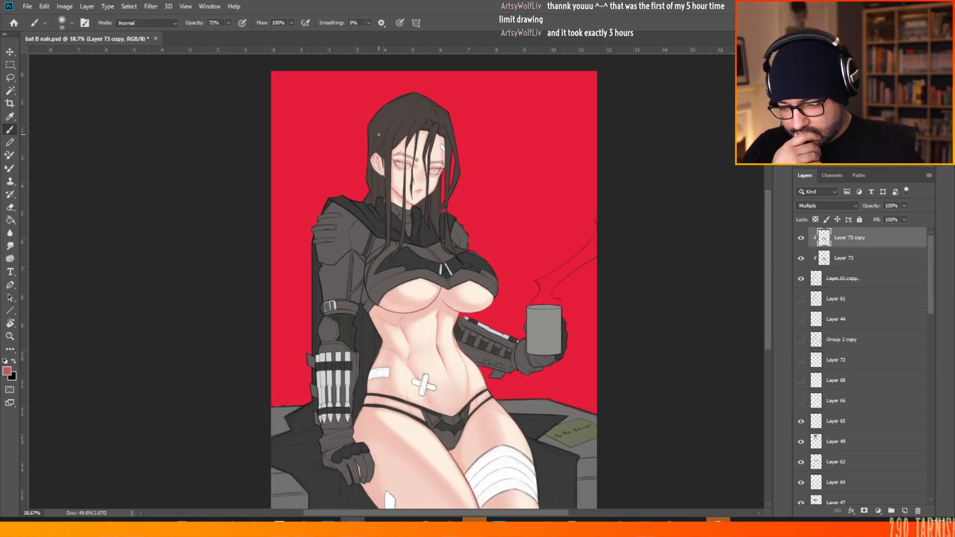
scroll(379, 134, "down", 1)
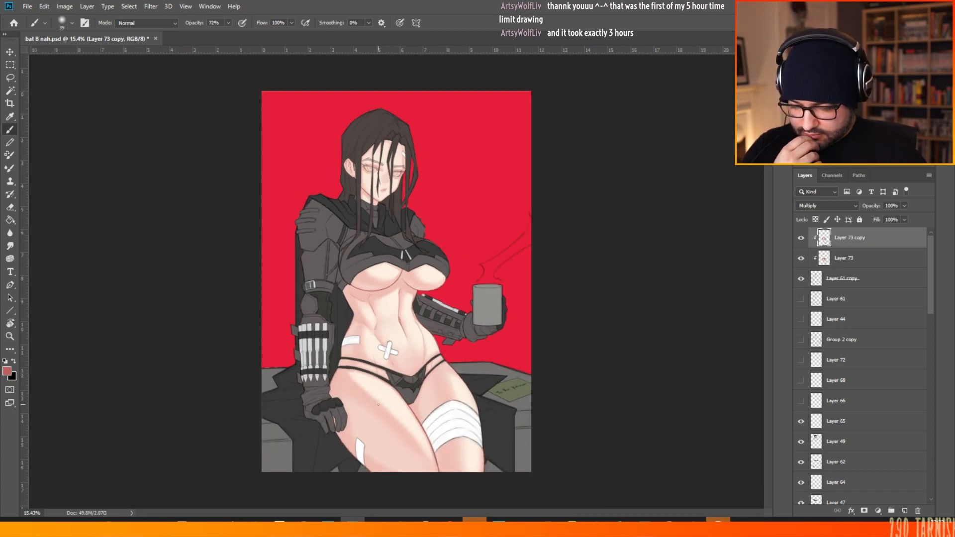
scroll(378, 404, "up", 1)
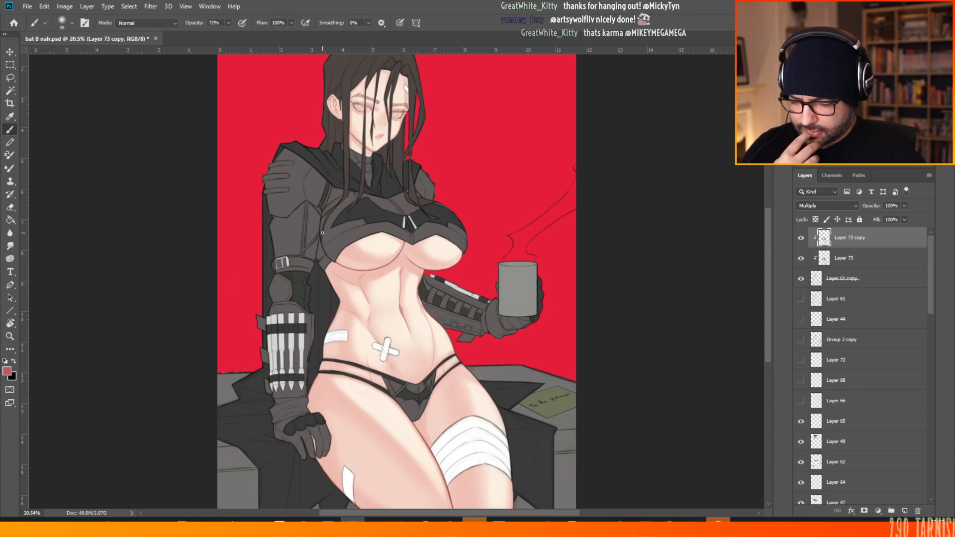
scroll(370, 298, "down", 1)
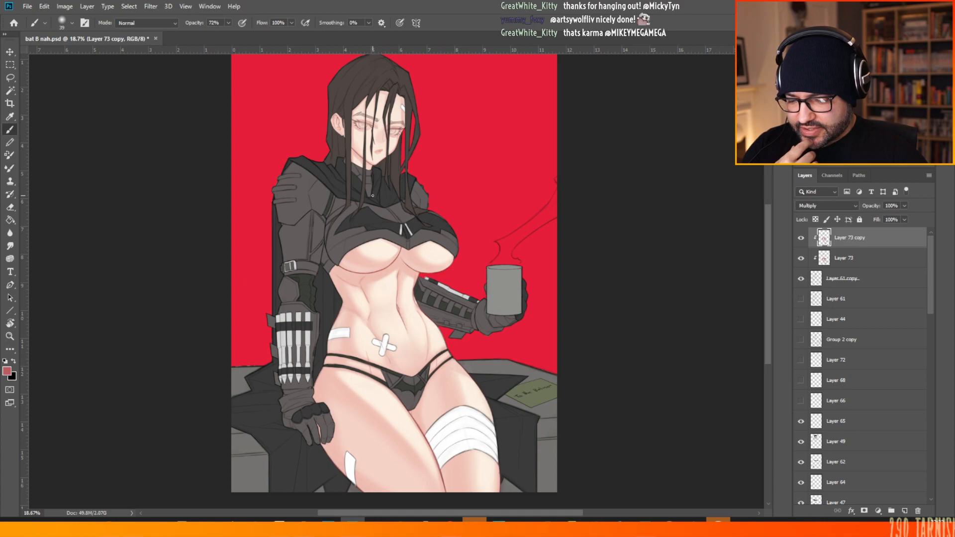
scroll(395, 225, "up", 1)
scroll(292, 186, "up", 1)
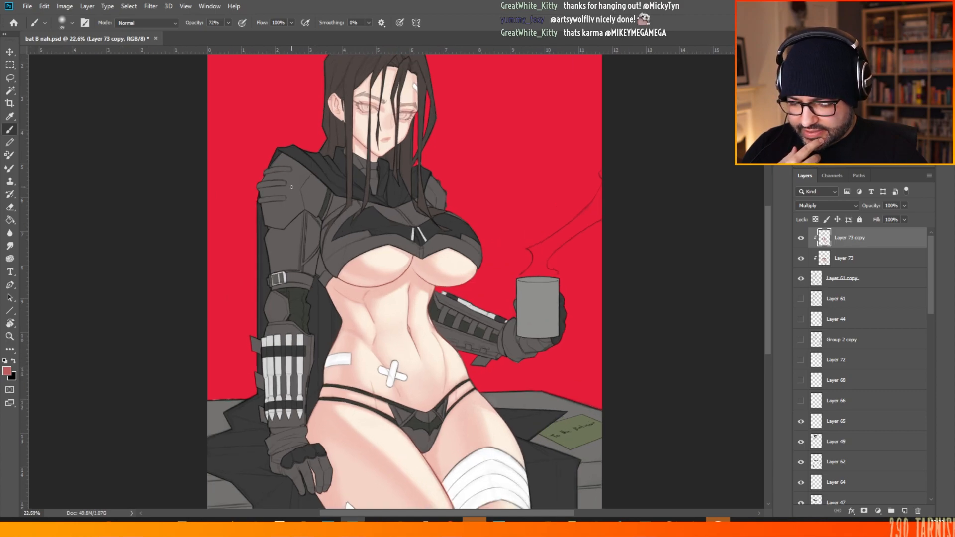
scroll(292, 187, "down", 1)
scroll(292, 187, "down", 1)
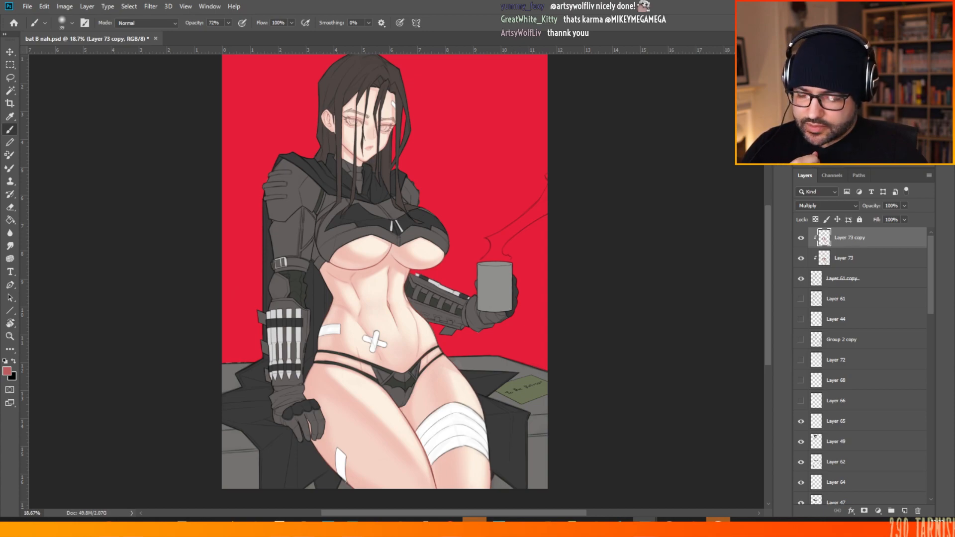
scroll(332, 254, "up", 1)
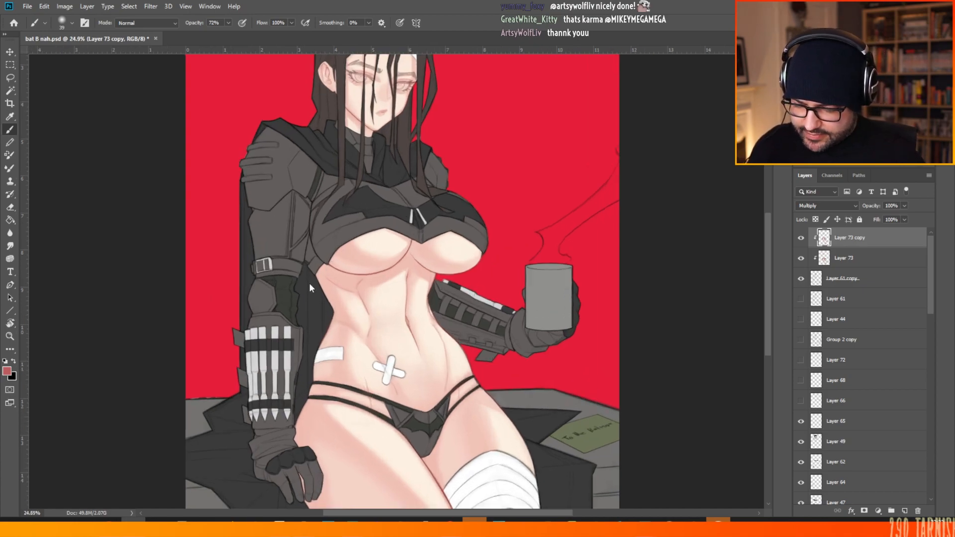
scroll(309, 285, "up", 1)
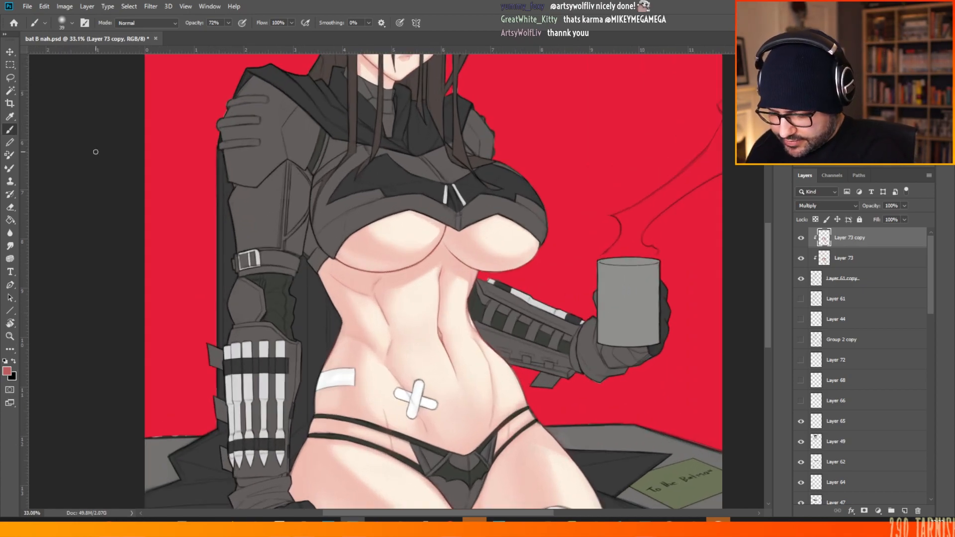
- Set the brush size to 84 px and add a new layer above Layer 71, clipped to the skin base
right_click(381, 200)
left_click(455, 118)
left_click(113, 337)
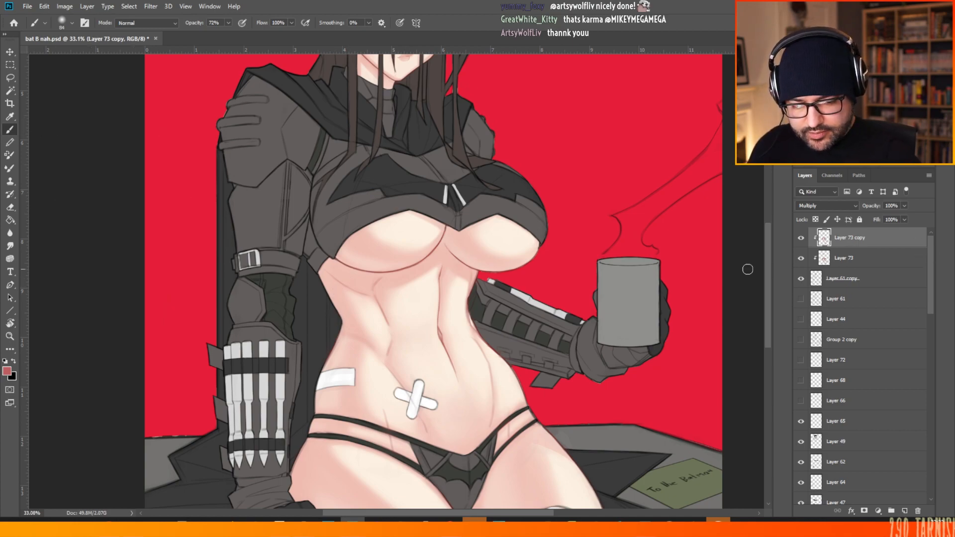
left_click_drag(930, 257, 931, 348)
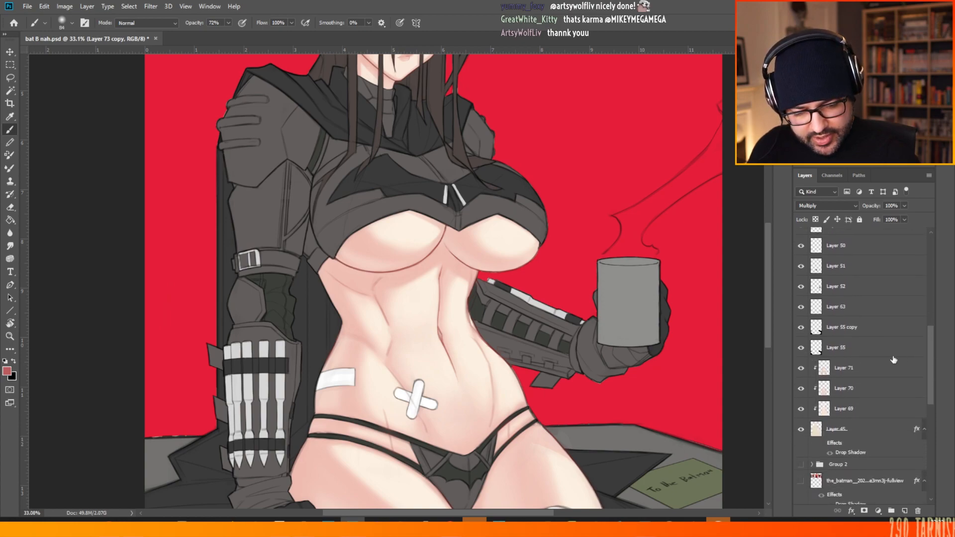
left_click(846, 370)
left_click(905, 511)
right_click(848, 368)
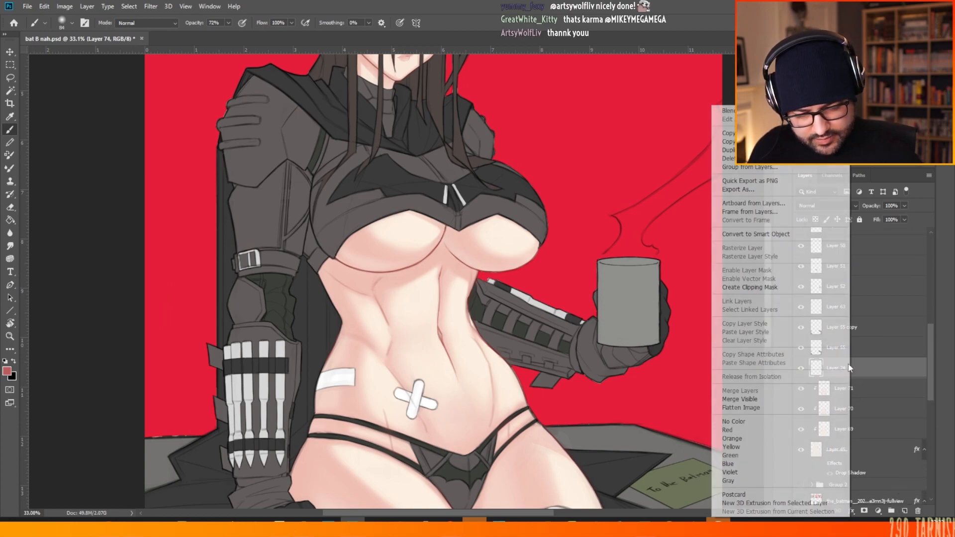
left_click(749, 288)
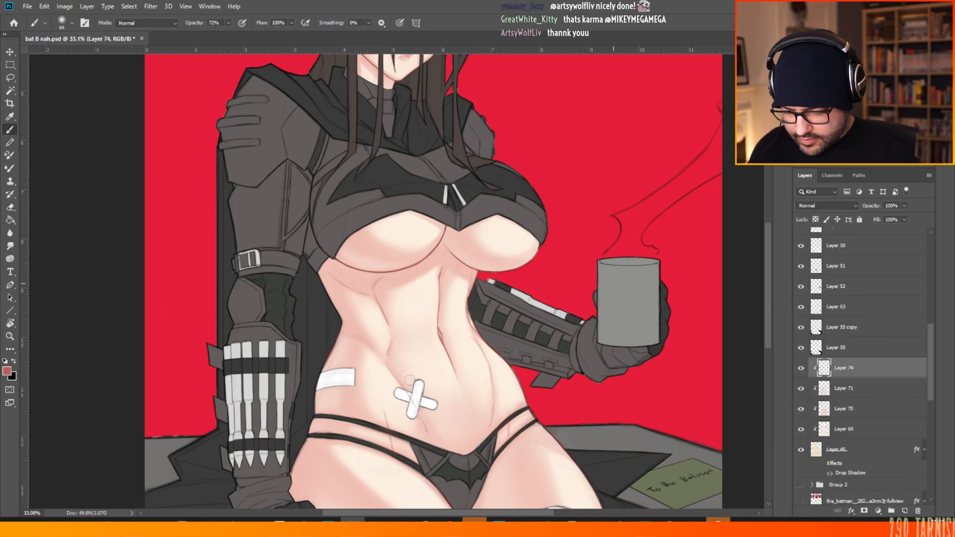
- Sample the skin shadow at the side of the torso and shift the foreground colour to a desaturated pinkish grey with hue 11°
left_click(340, 293, "alt")
left_click(340, 294, "alt")
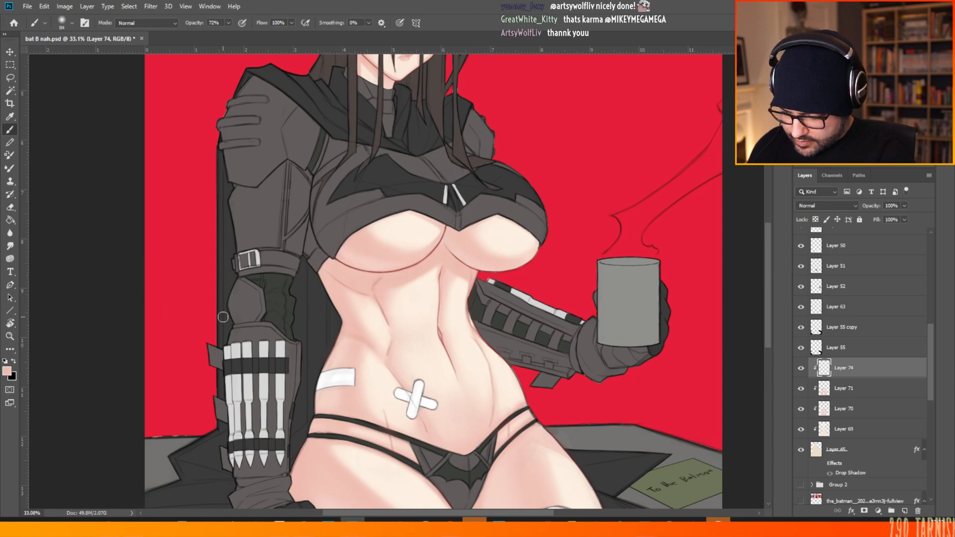
left_click(7, 371)
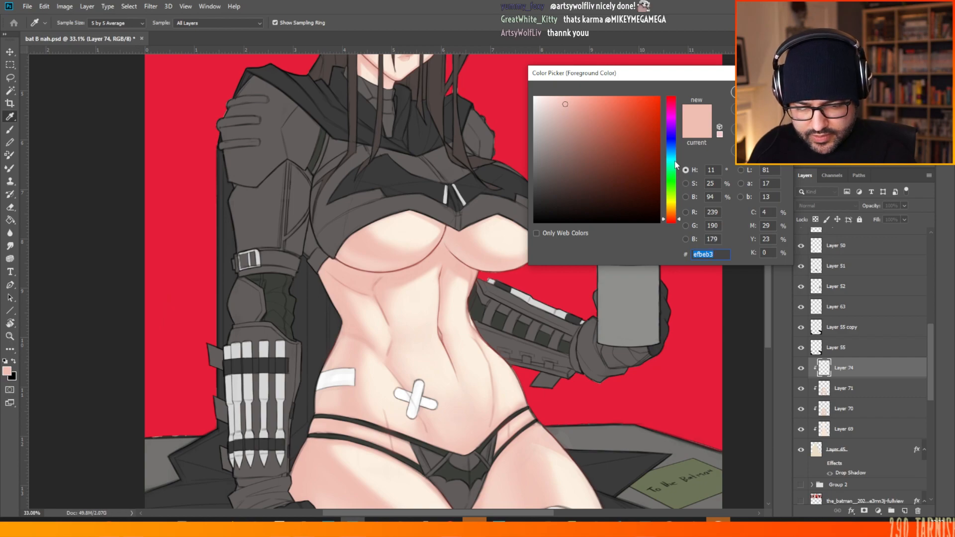
left_click(550, 117)
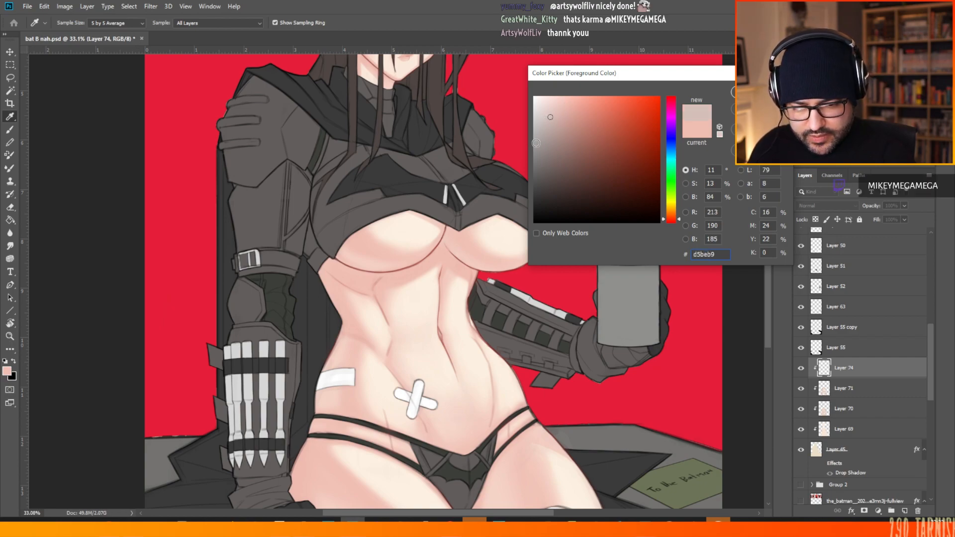
left_click(550, 114)
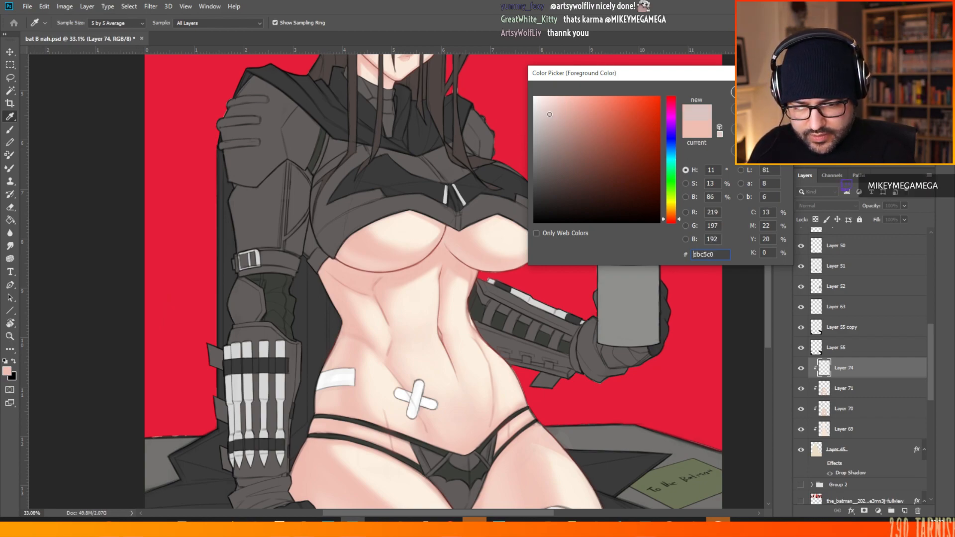
left_click_drag(549, 113, 550, 110)
left_click(759, 92)
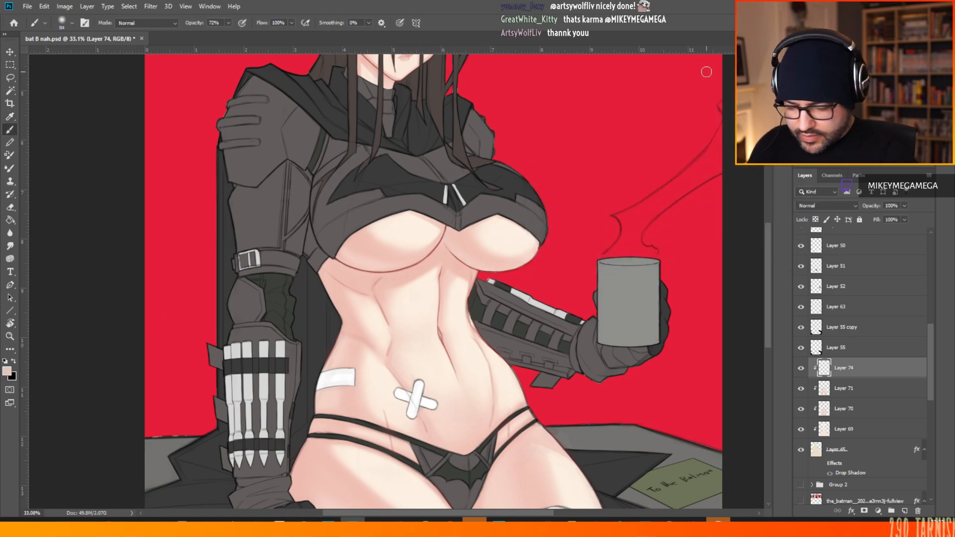
- Set the Mikey soft brush to 130 px, apply the greyish tone to the torso's side and sample a blending colour there
right_click(329, 293)
left_click_drag(415, 117, 422, 118)
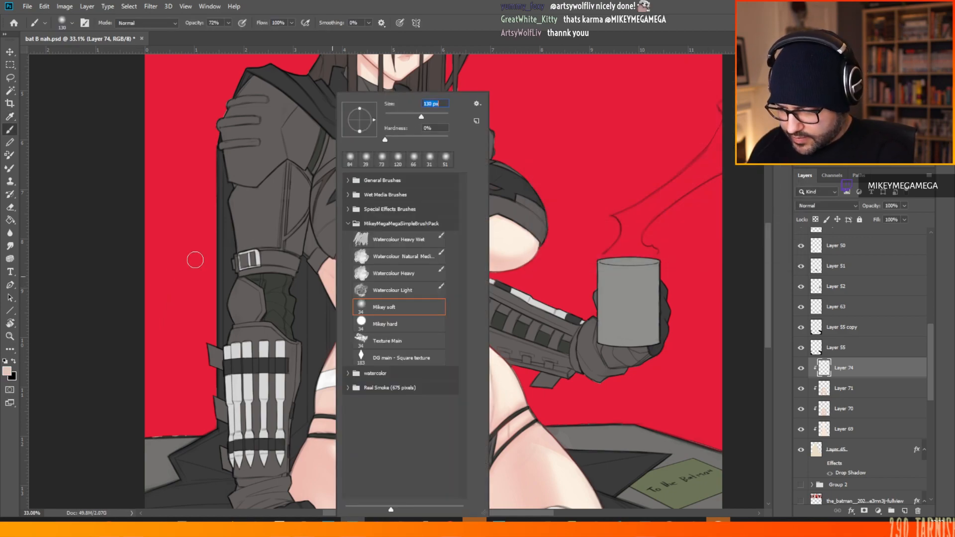
left_click(101, 305)
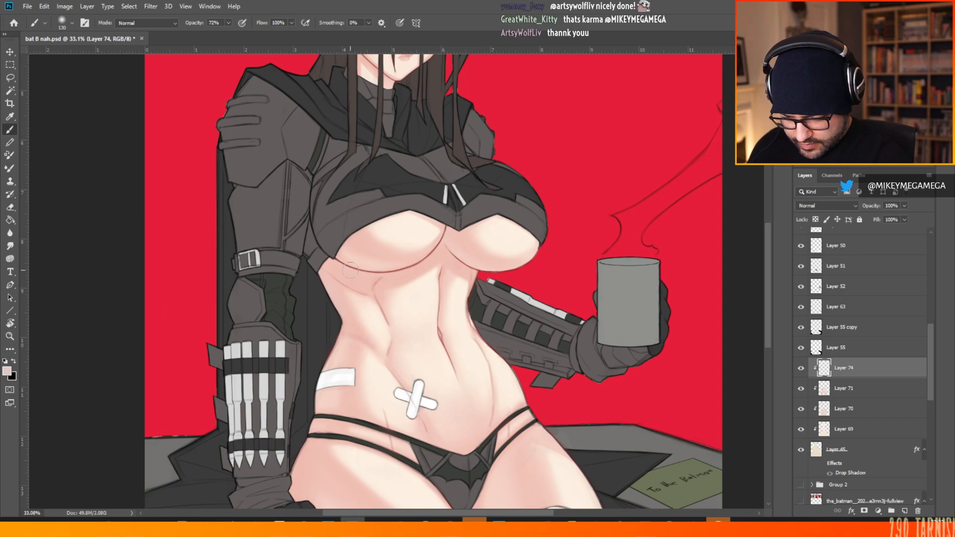
key("alt")
left_click(330, 285, "alt")
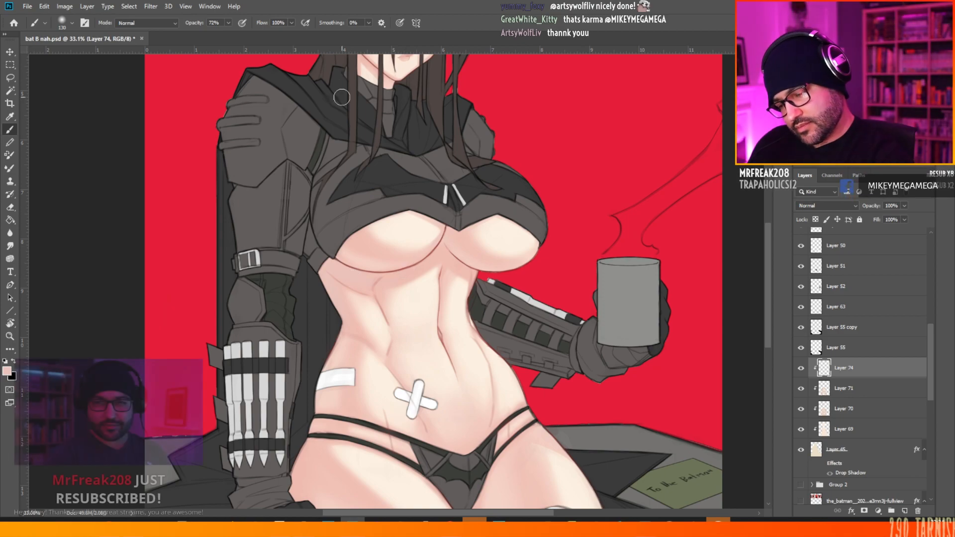
- Enlarge the Mikey soft brush to 152 px and blend the muted skin tone into the torso shading below the chest
right_click(417, 204)
left_click_drag(512, 116, 507, 116)
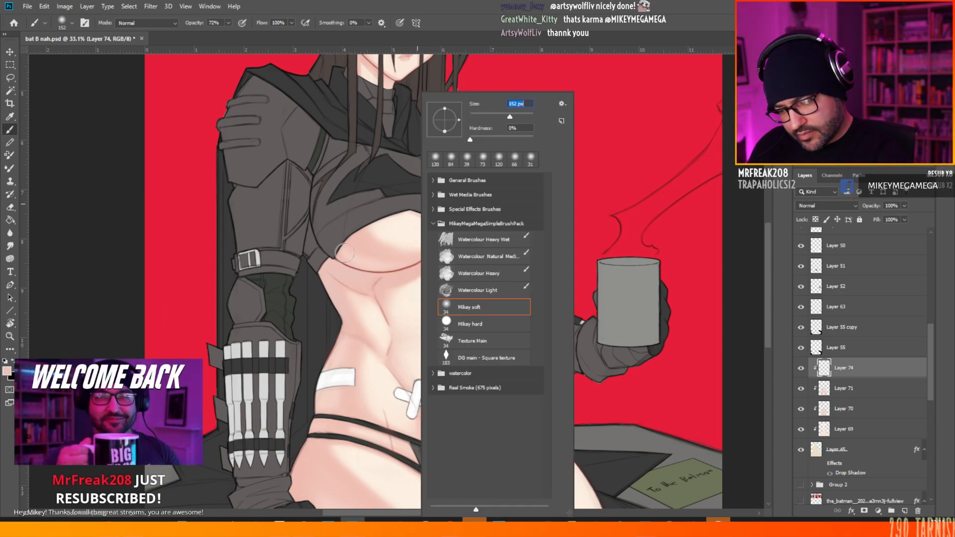
left_click(338, 258)
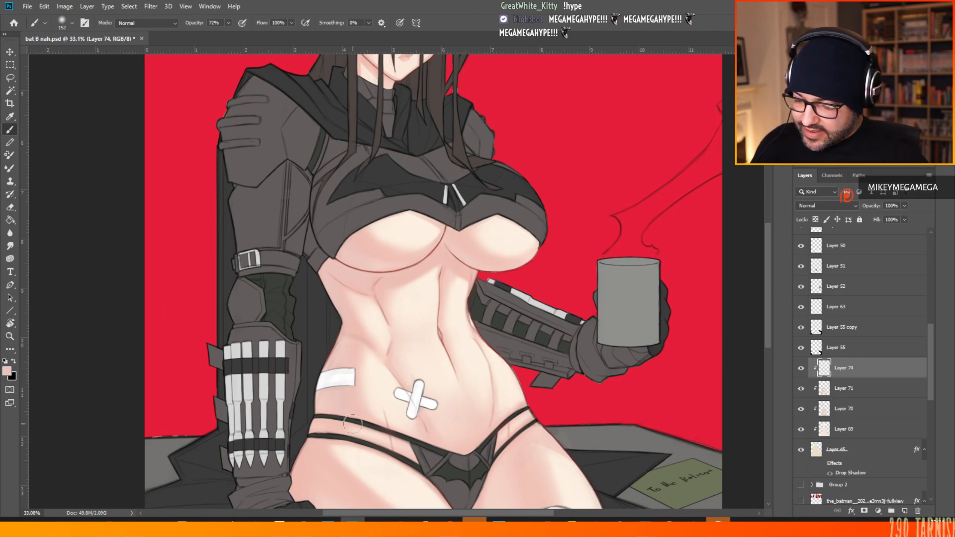
- Enlarge the Mikey soft brush to 177 px and blend the muted skin tone into the bandaged leg's upper thigh
scroll(312, 255, "down", 10)
scroll(415, 362, "up", 8)
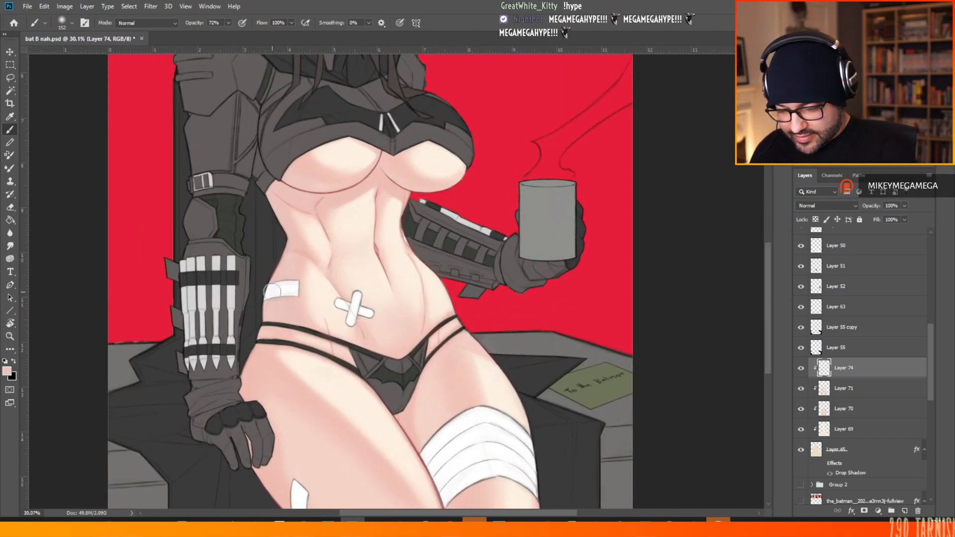
scroll(243, 201, "down", 3)
scroll(361, 328, "up", 1)
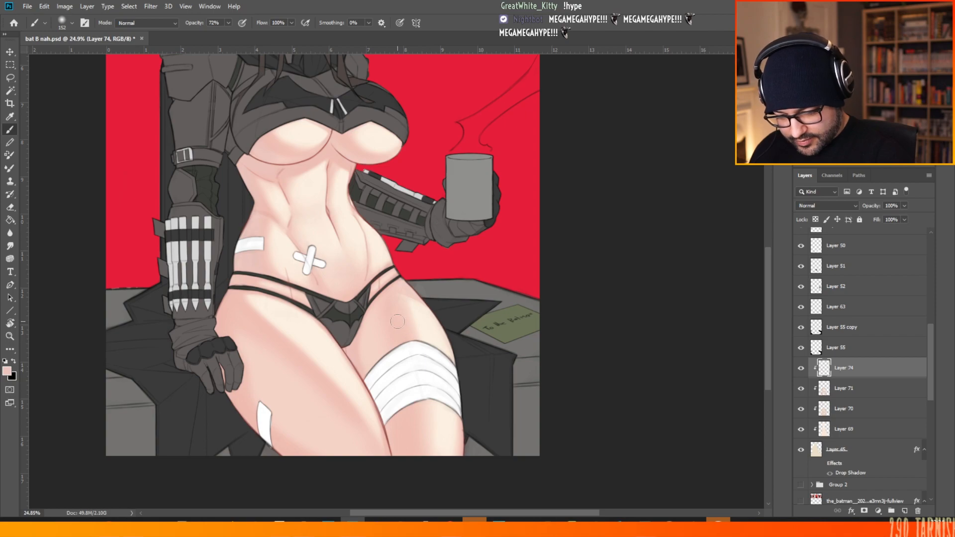
right_click(431, 237)
left_click(494, 118)
key("Return")
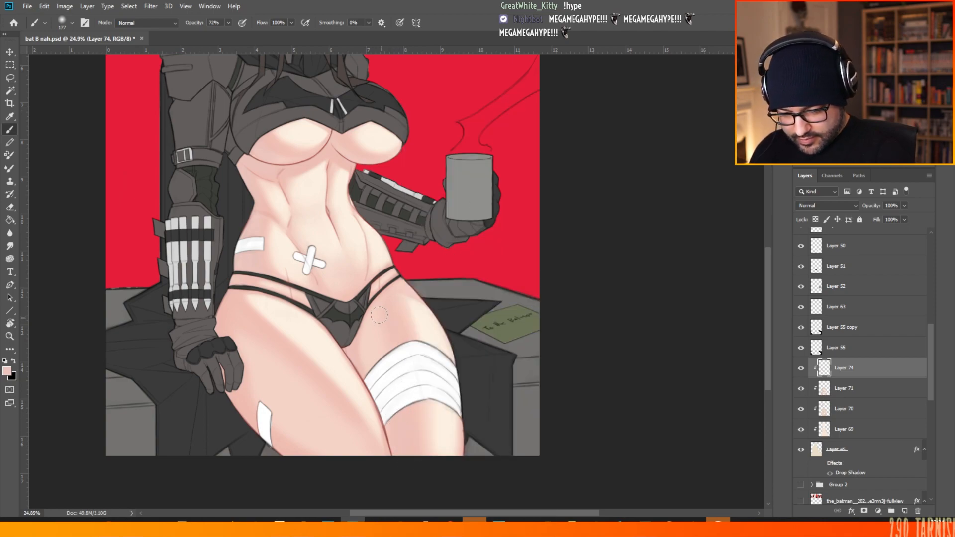
- Enlarge the soft brush to 199 px and 354 px and blend the muted tone across the thigh shading
right_click(406, 324)
left_click(505, 116)
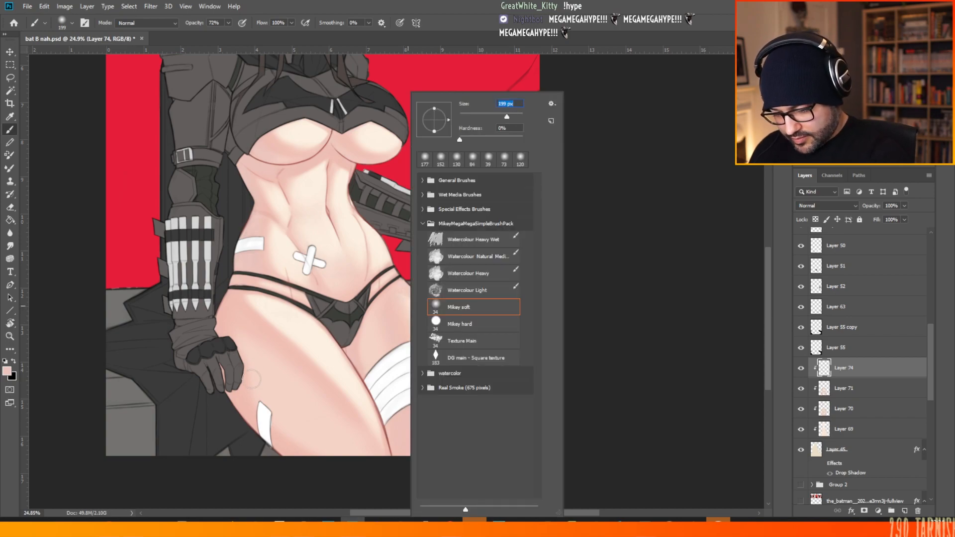
right_click(262, 331)
left_click(367, 116)
left_click(586, 127)
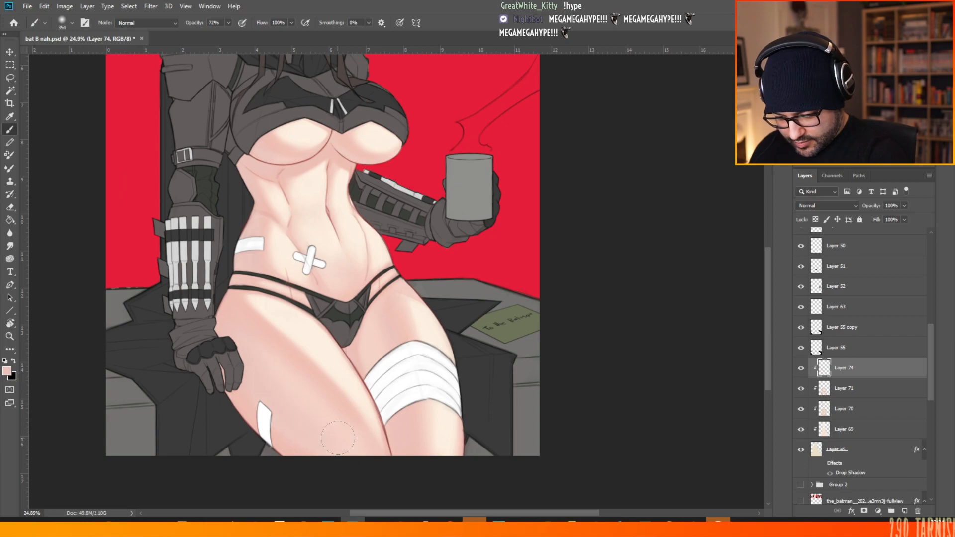
- Reduce the Mikey soft brush to 34 px and bring the character's face into close view
scroll(360, 465, "down", 2)
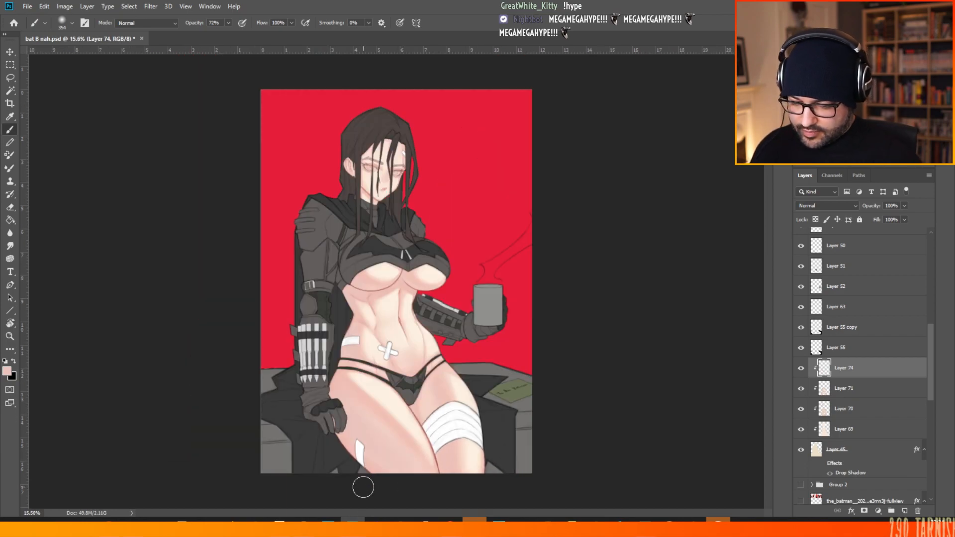
scroll(427, 277, "up", 3)
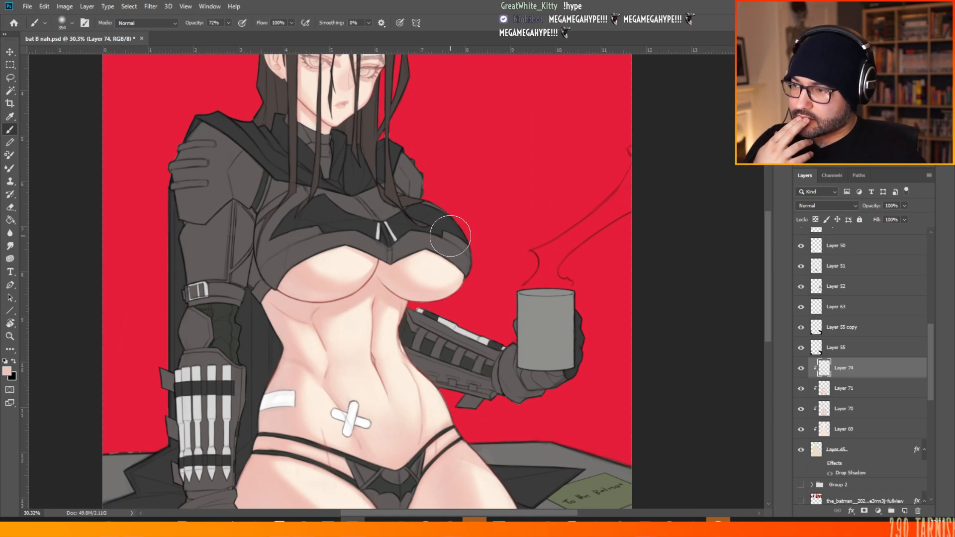
scroll(359, 258, "up", 1)
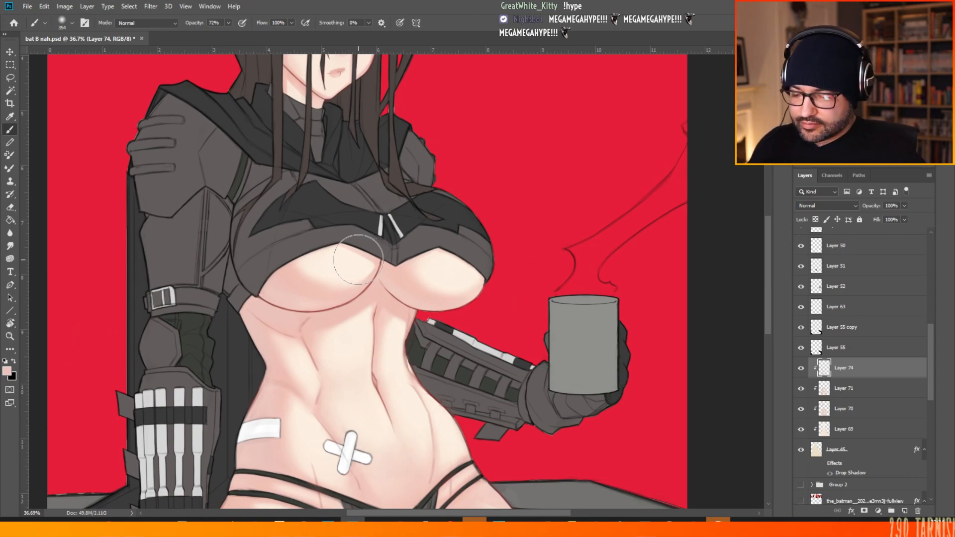
right_click(403, 280)
left_click(471, 119)
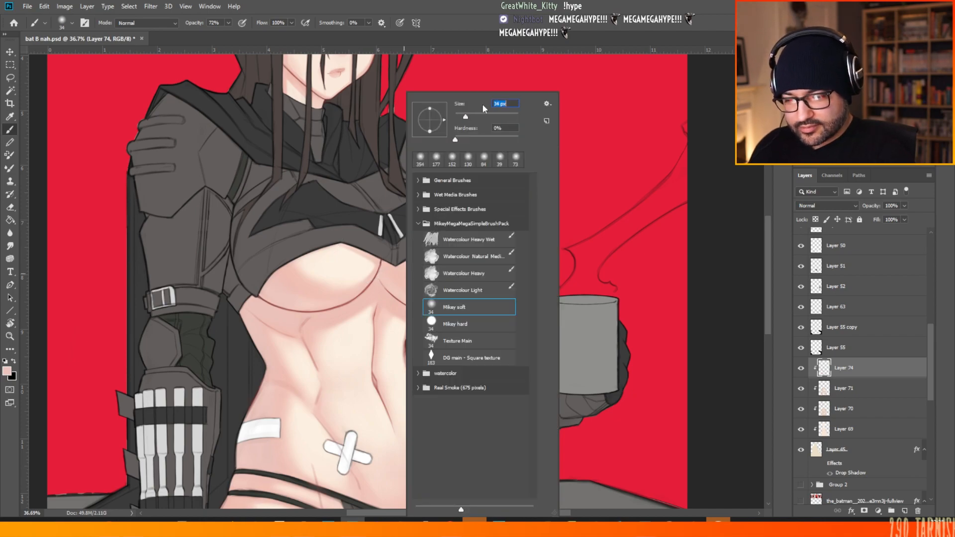
left_click(731, 191)
scroll(377, 301, "up", 5)
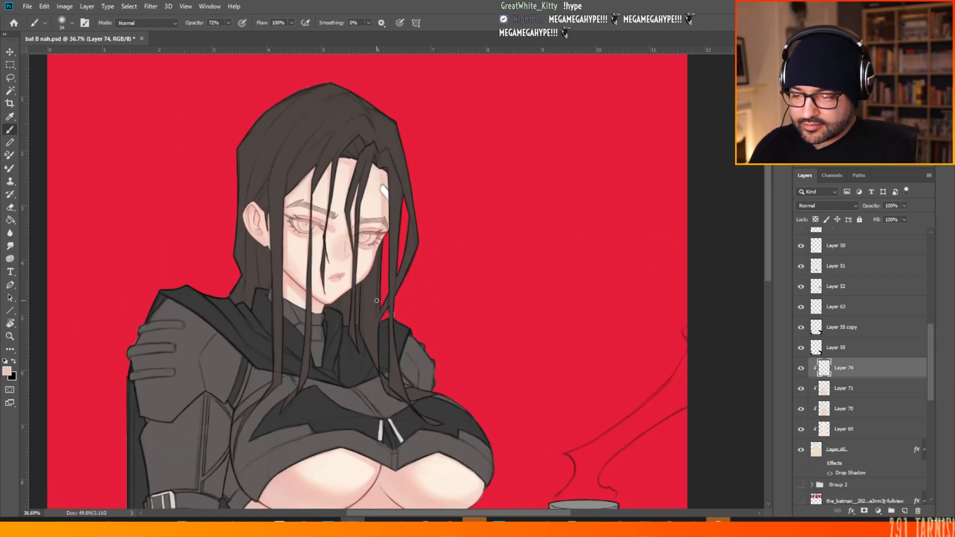
scroll(298, 214, "up", 2)
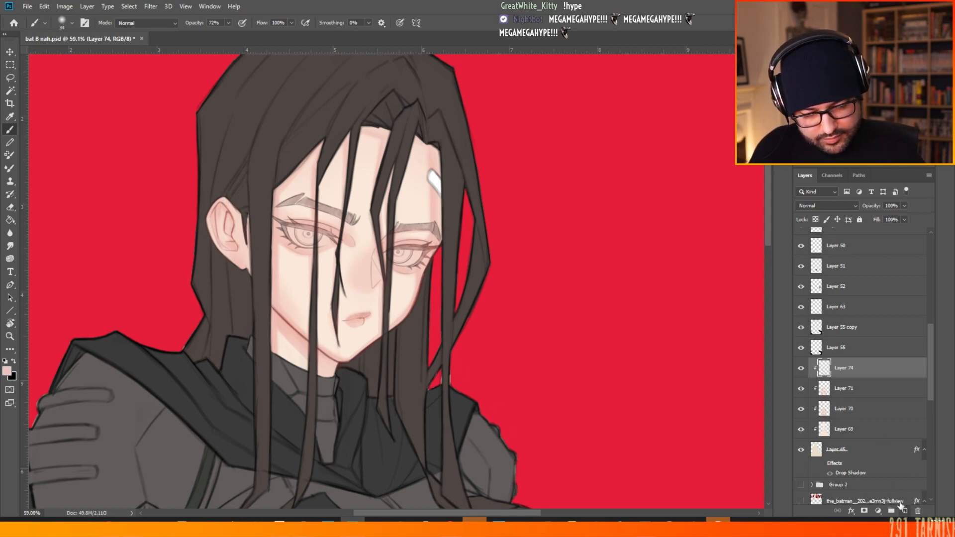
- Add a new layer above Layer 74 and clip it to the skin base
left_click(903, 508)
right_click(852, 368)
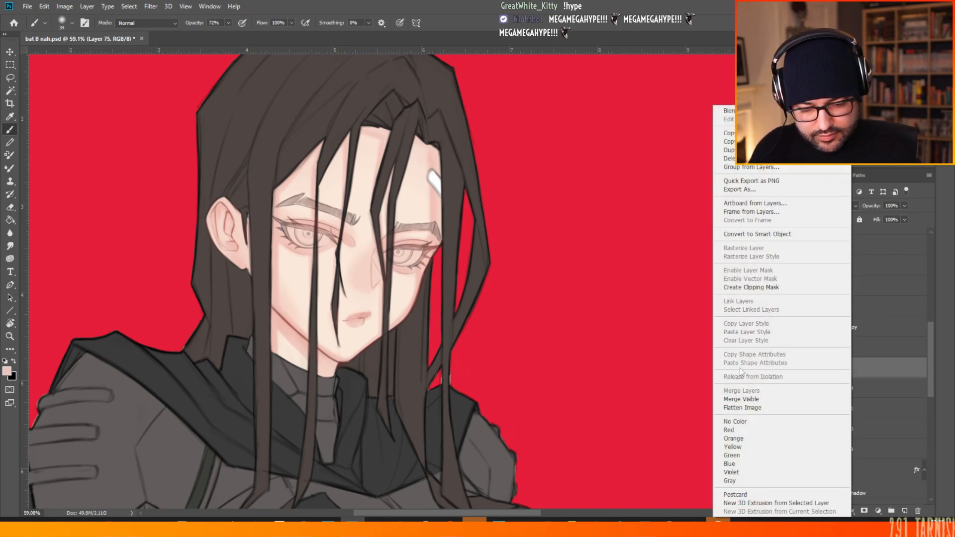
left_click(741, 287)
- Set the foreground colour to the pink #eebcb1 and the new clipped layer's blend mode to Multiply
key("i")
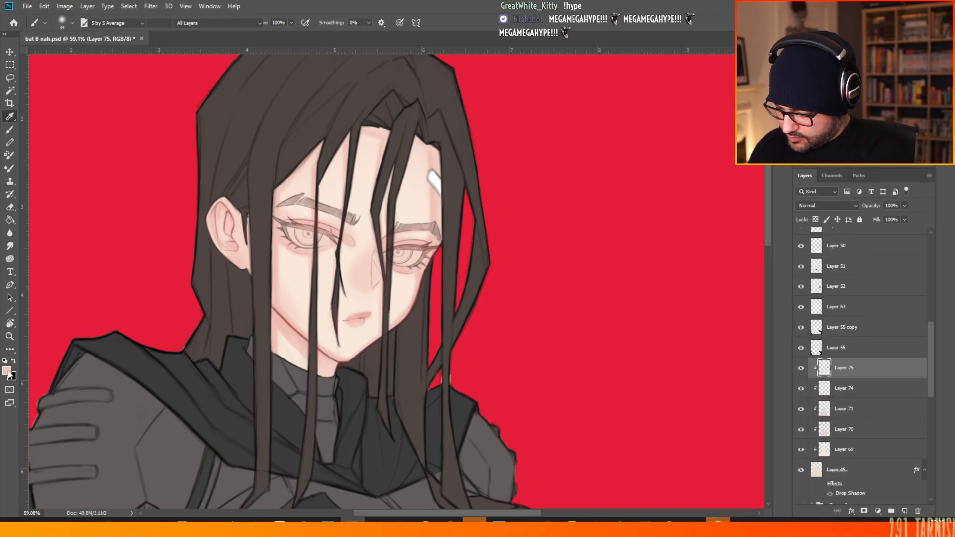
left_click(8, 372)
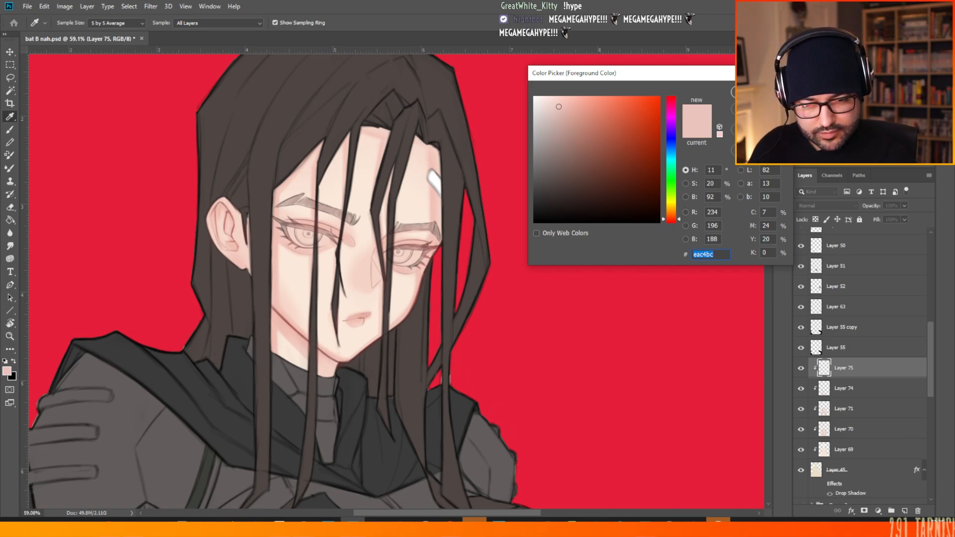
left_click(567, 104)
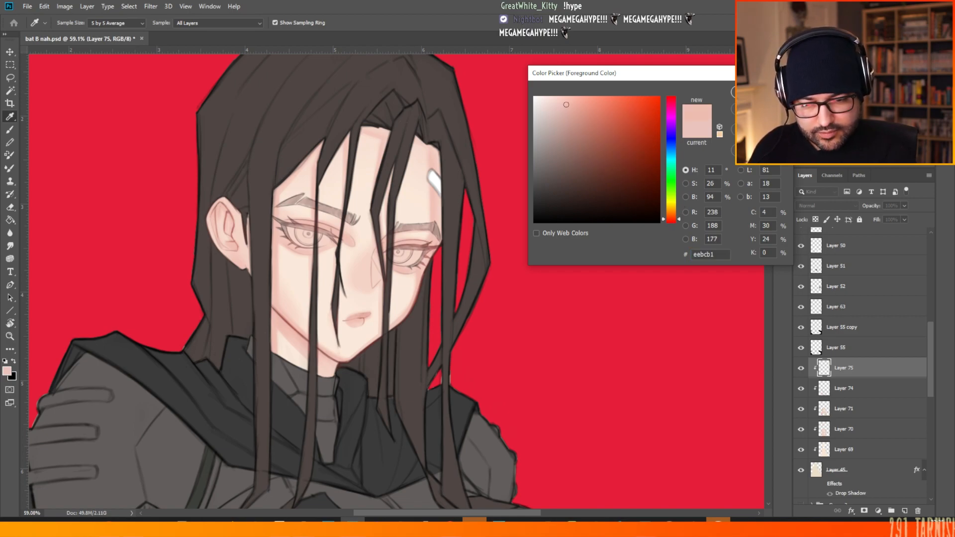
key("Return")
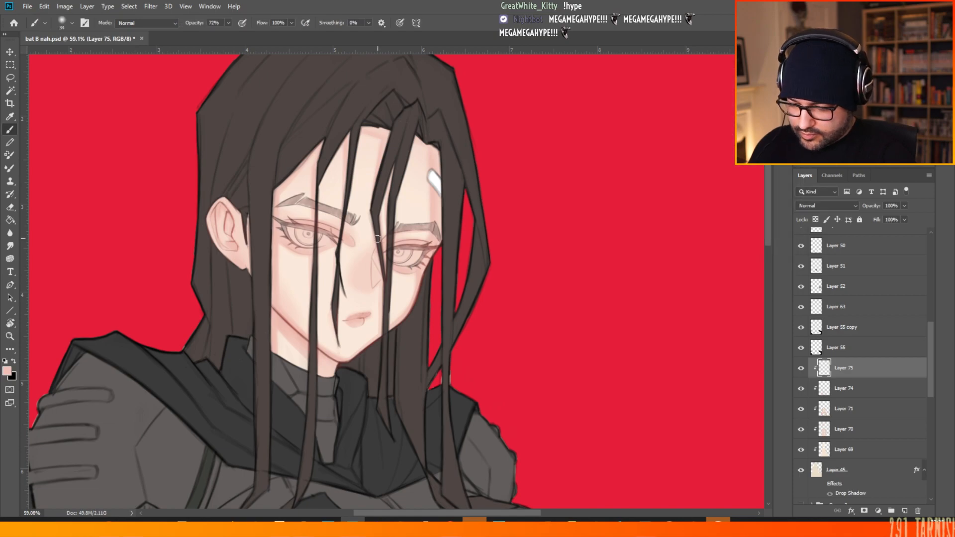
left_click(825, 206)
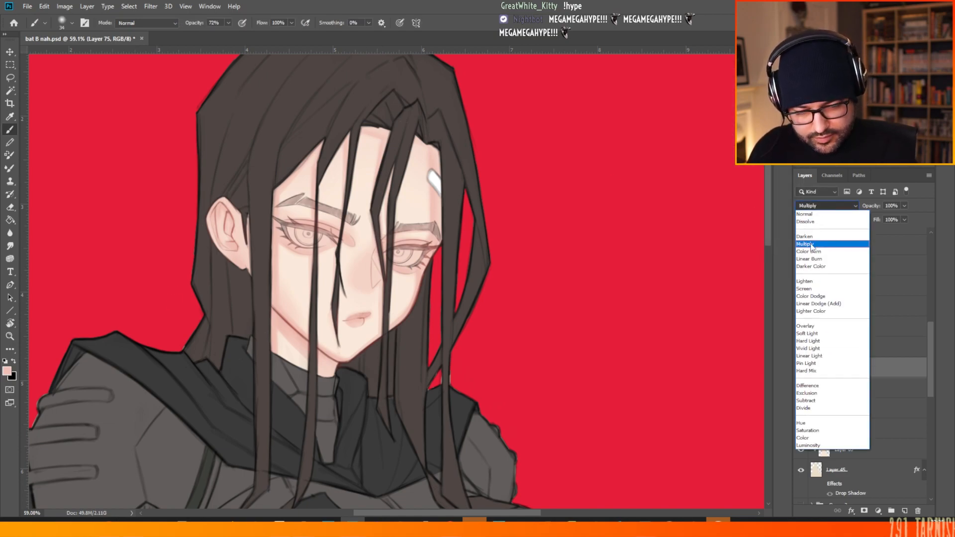
left_click(813, 245)
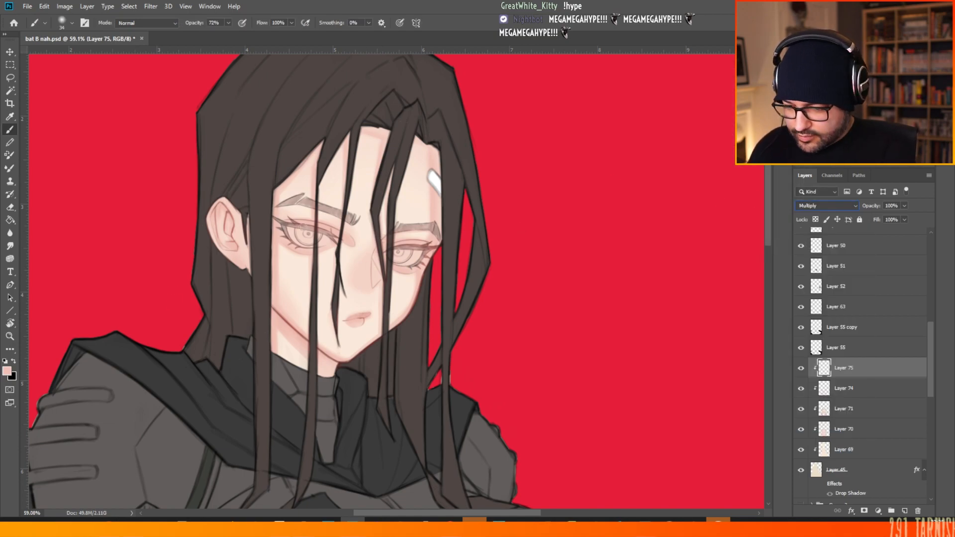
- Set the Mikey soft brush to 17 px and paint shadow into the upper part of the ear
right_click(249, 150)
type("17")
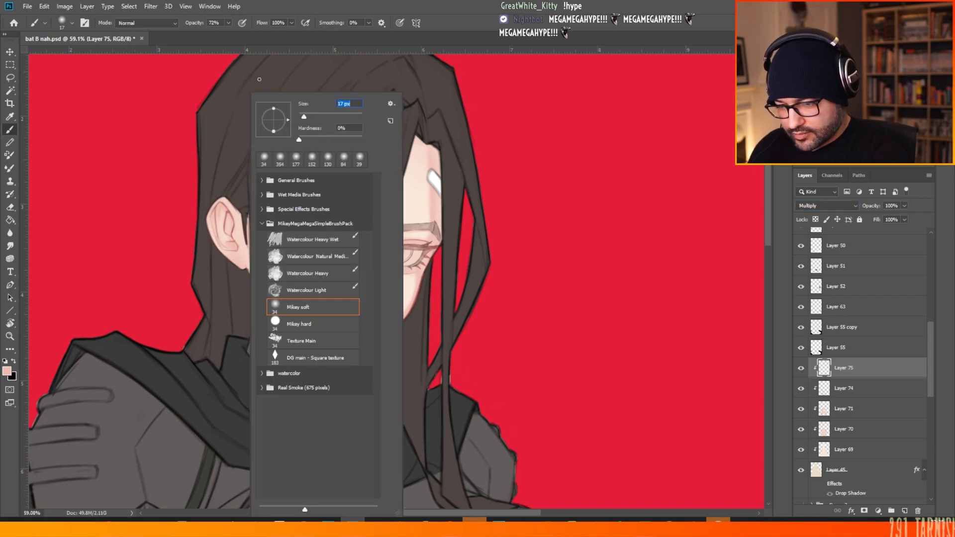
key("Return")
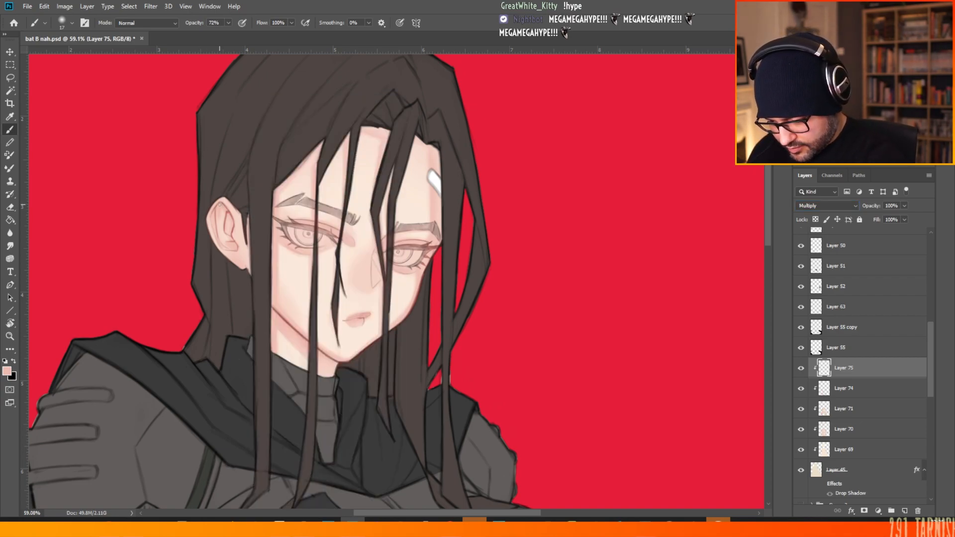
left_click_drag(222, 205, 232, 219)
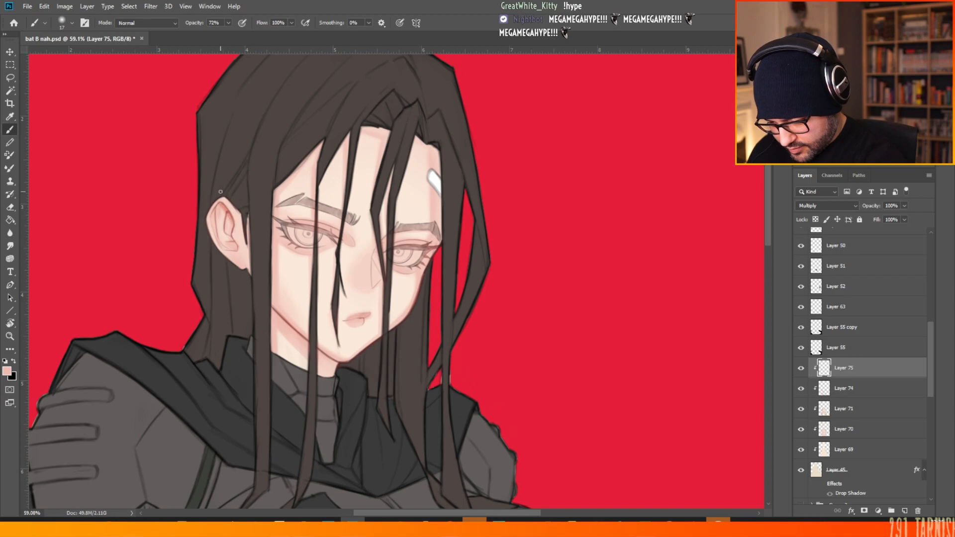
- Change the foreground colour to a paler, less saturated pink and shade the lower edge of the ear
left_click(7, 371)
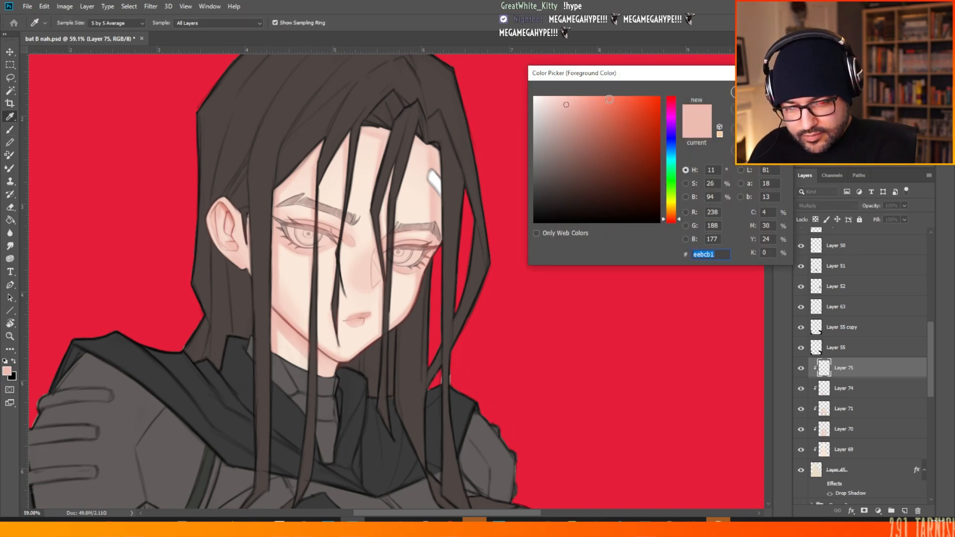
left_click(553, 104)
key("Return")
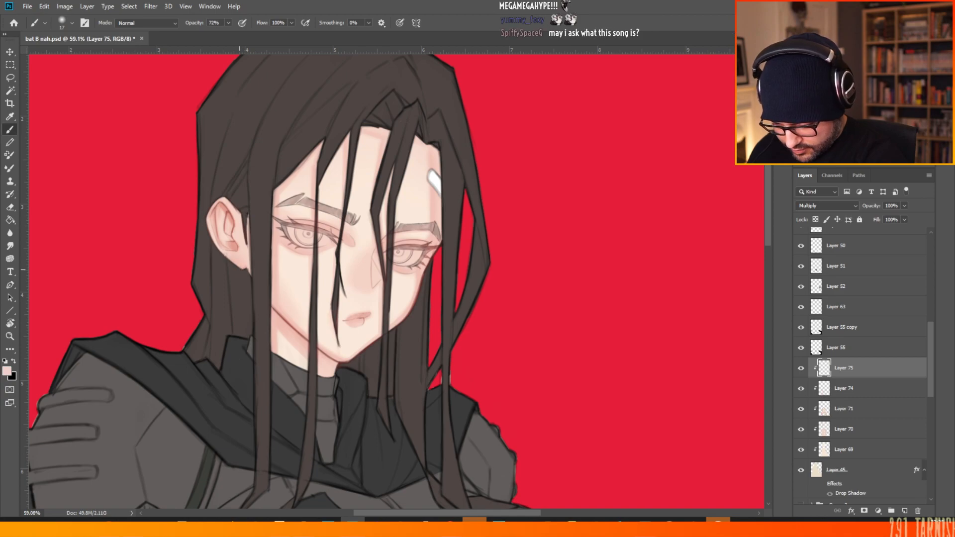
left_click_drag(245, 268, 249, 276)
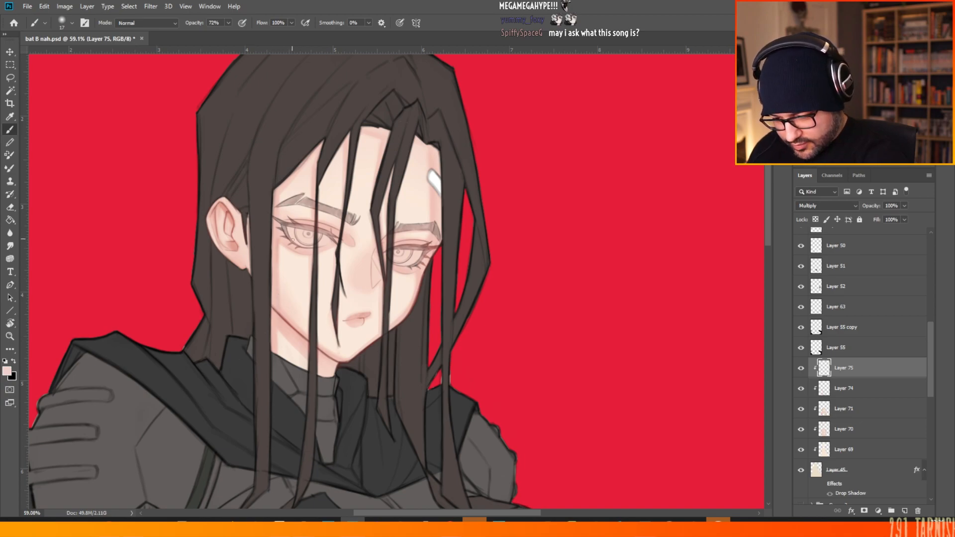
- Set the soft brush to 34 px and 23 px and shade the side of the face around the eye
right_click(253, 175)
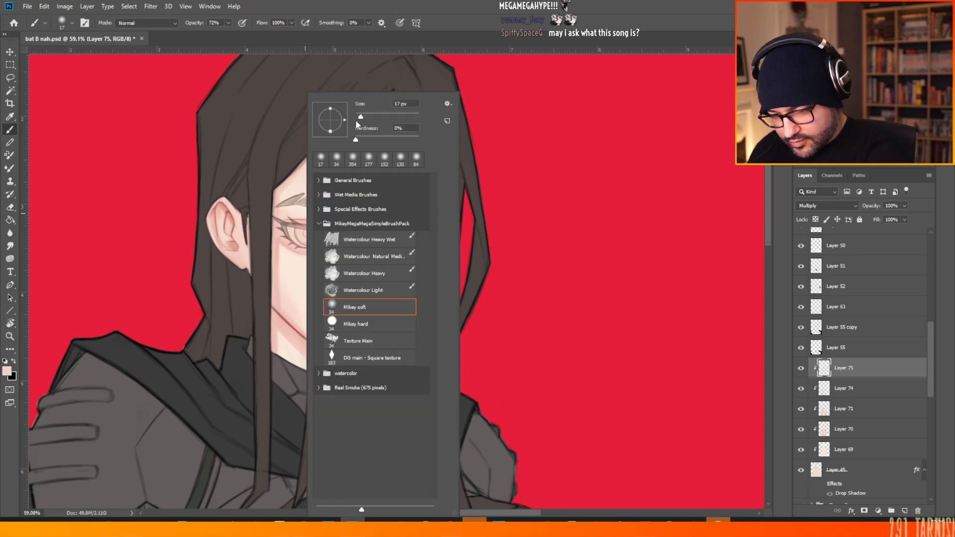
left_click_drag(359, 117, 363, 117)
left_click(286, 235)
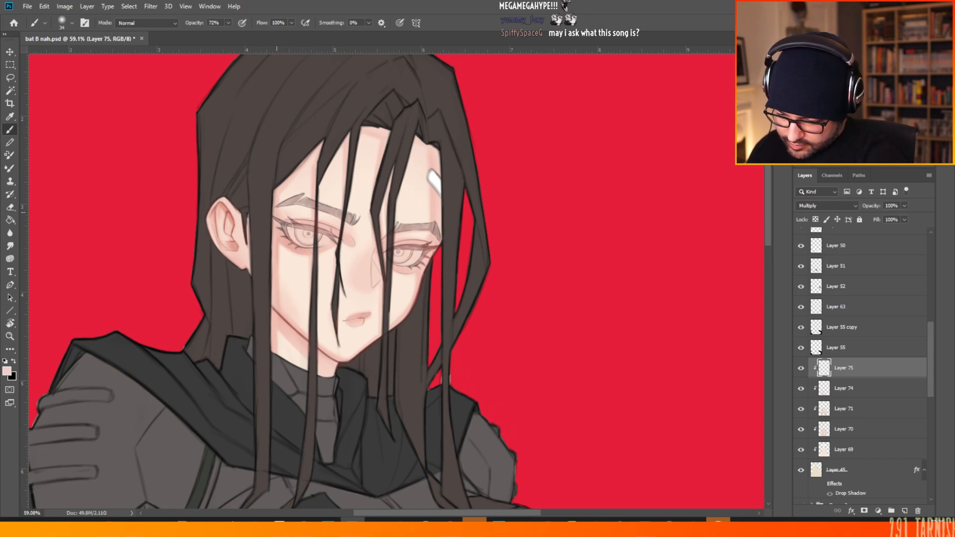
right_click(309, 171)
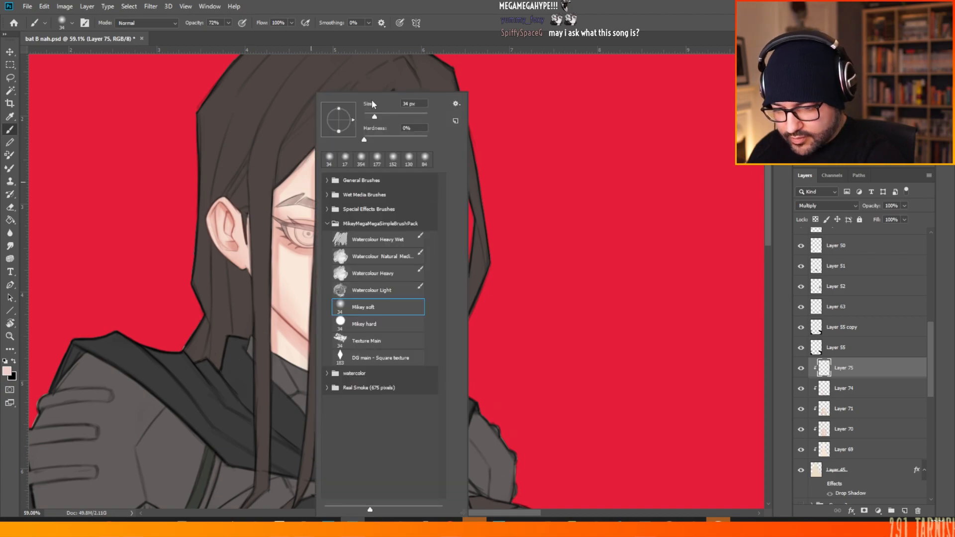
left_click(278, 197)
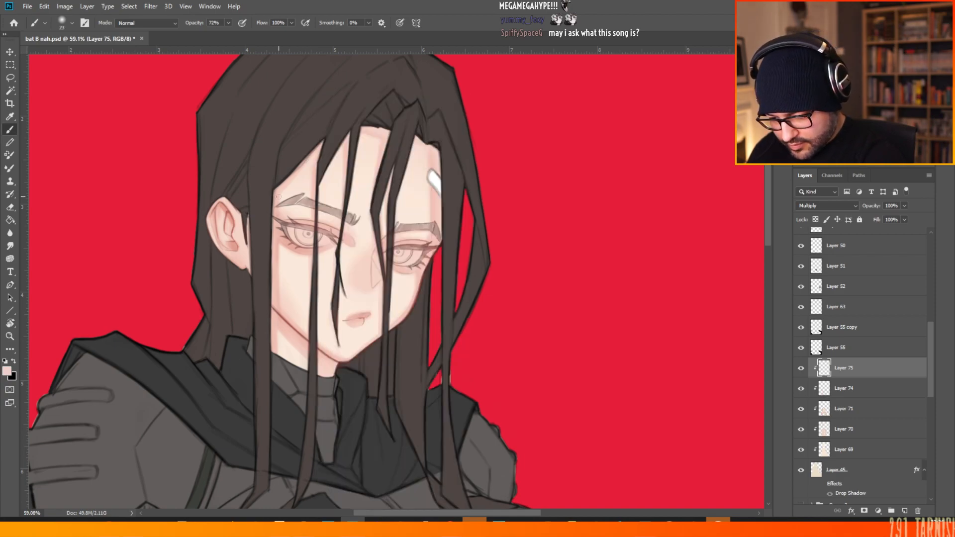
- Reduce the soft brush to 18 px and deepen the shadows along the face, jawline and neck
right_click(368, 178)
left_click_drag(422, 118, 422, 118)
left_click(278, 203)
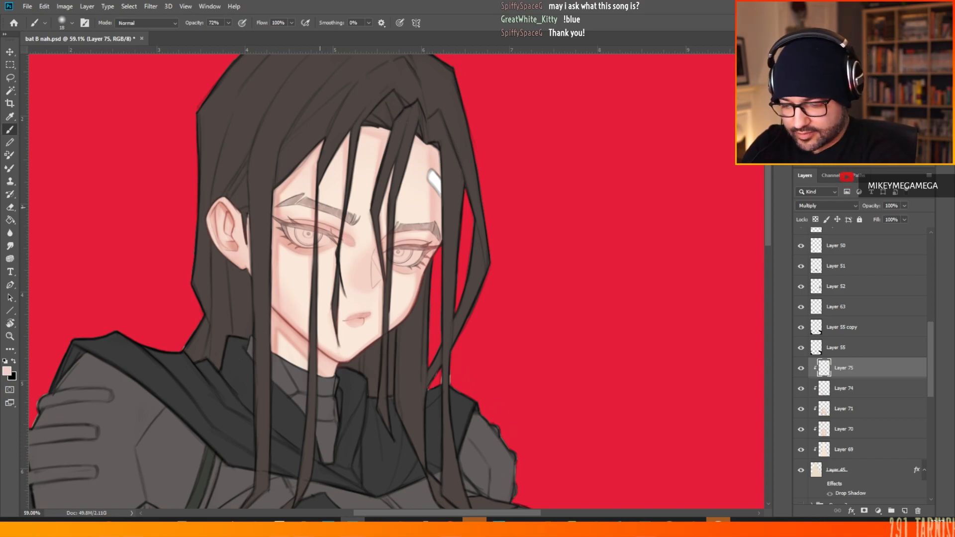
- Reduce the soft brush to 10 px and refine the fine shadows around the eyes, nose and lips
right_click(373, 201)
left_click_drag(431, 117, 427, 117)
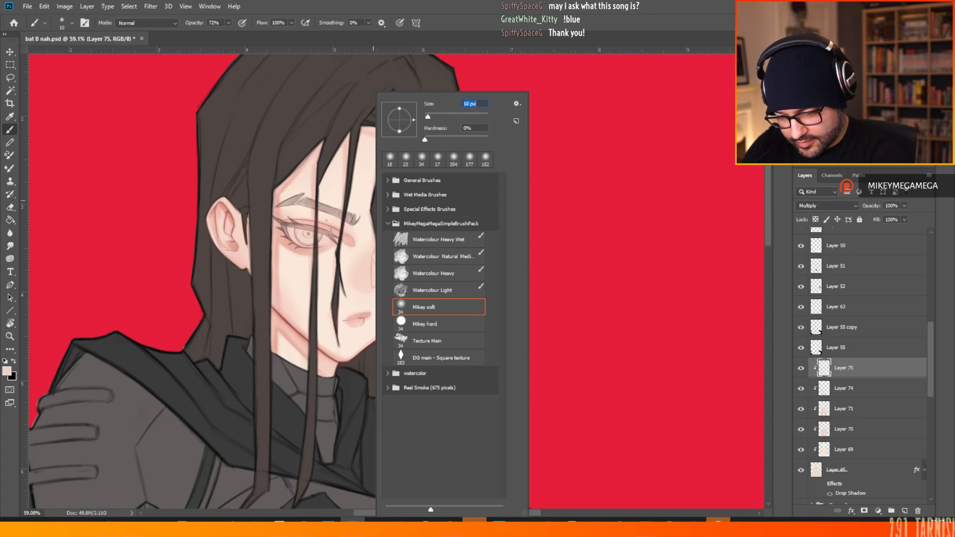
key("Return")
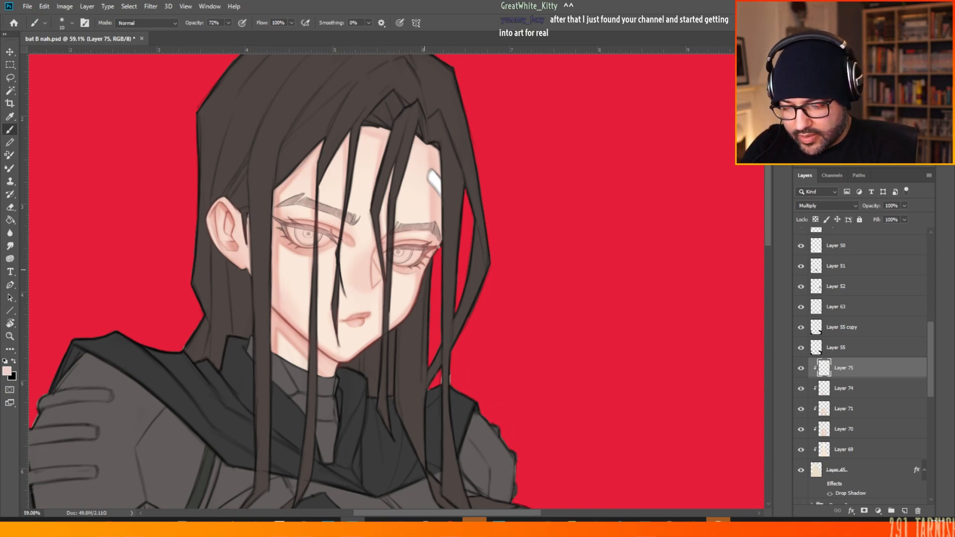
- Set the soft brush to 37 px and 25 px and shade the forehead beneath the hair strands
right_click(428, 151)
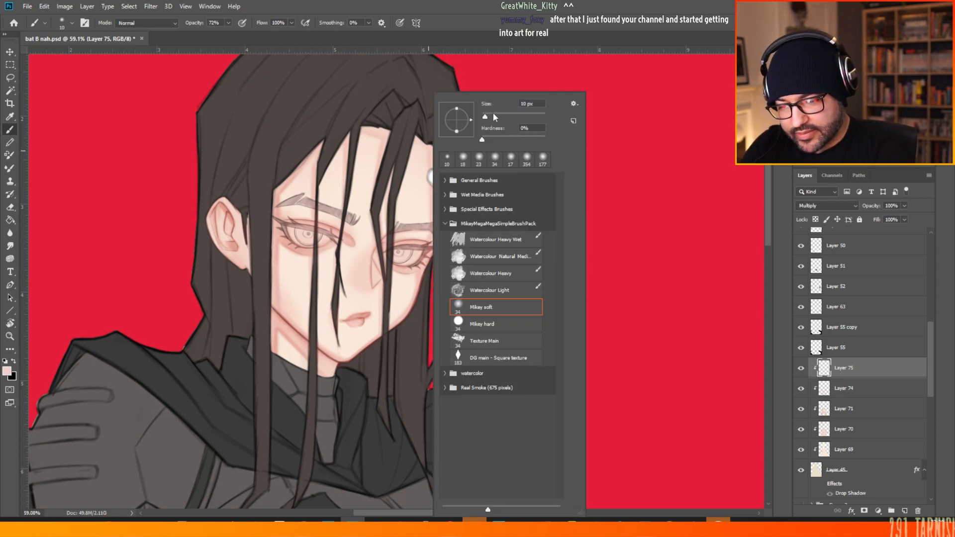
left_click(492, 115)
left_click(417, 95)
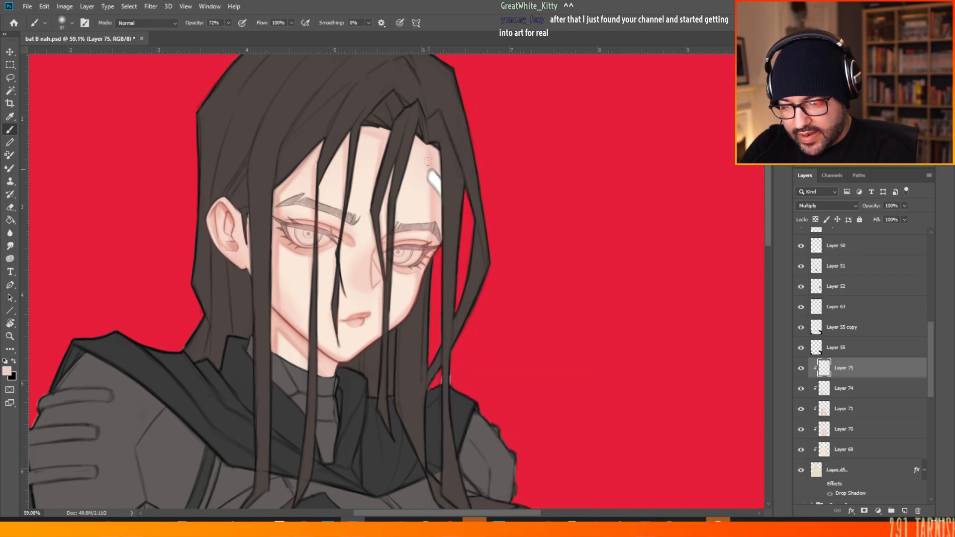
right_click(434, 149)
left_click_drag(496, 117, 492, 117)
left_click(434, 99)
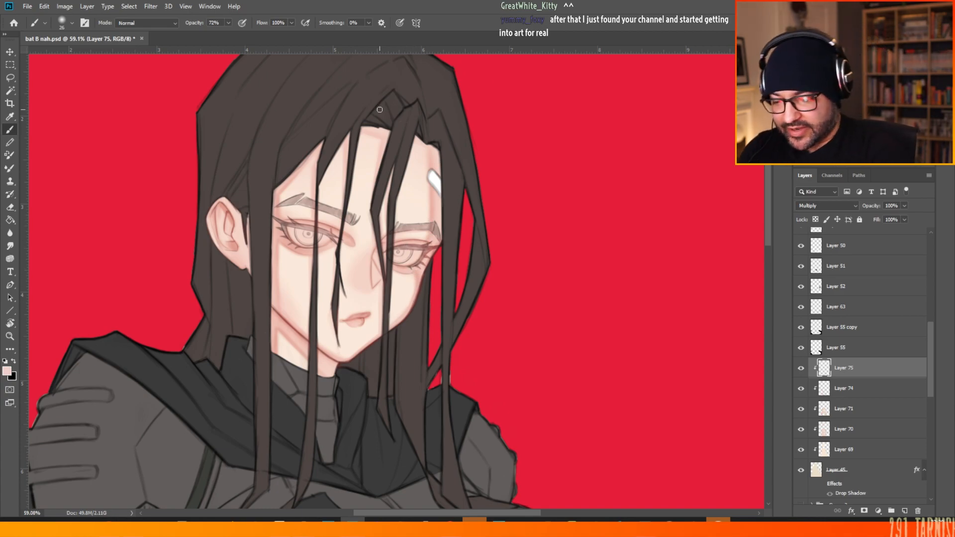
- Reduce the Mikey soft brush to 18 px for finer shading along the hairline
right_click(389, 138)
left_click_drag(448, 116, 445, 117)
left_click(368, 70)
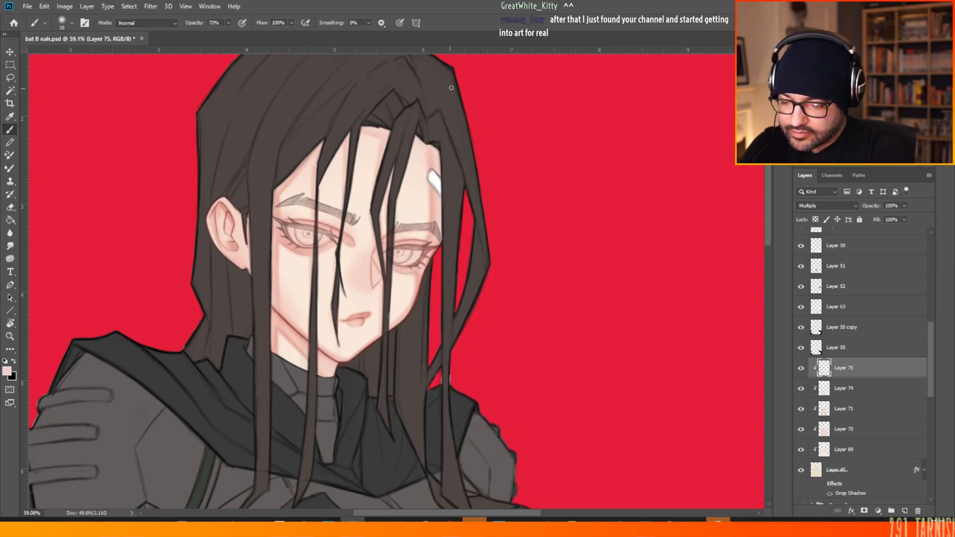
- Sample the skin tone just below the hairline with Layer 74 active and return to Layer 75
key("alt")
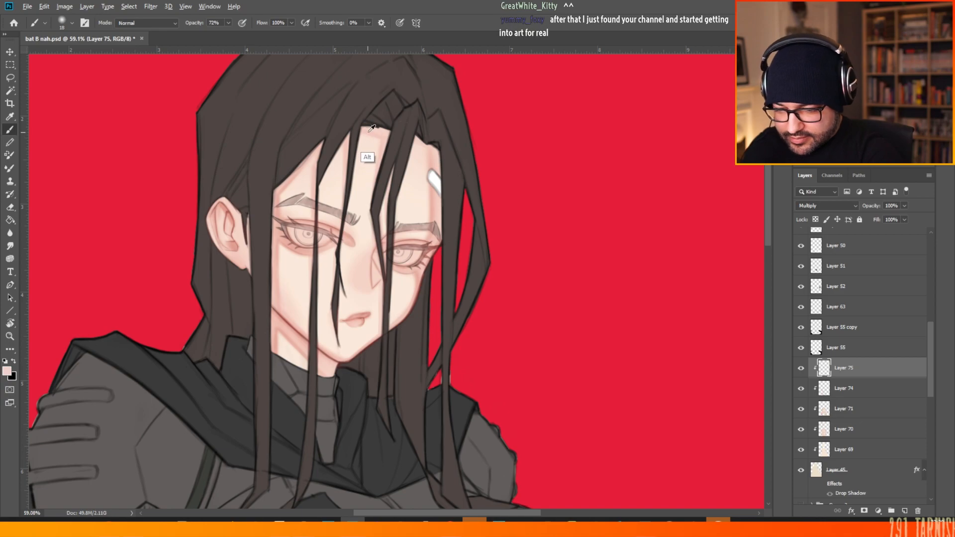
left_click(853, 389)
left_click(376, 132, "alt")
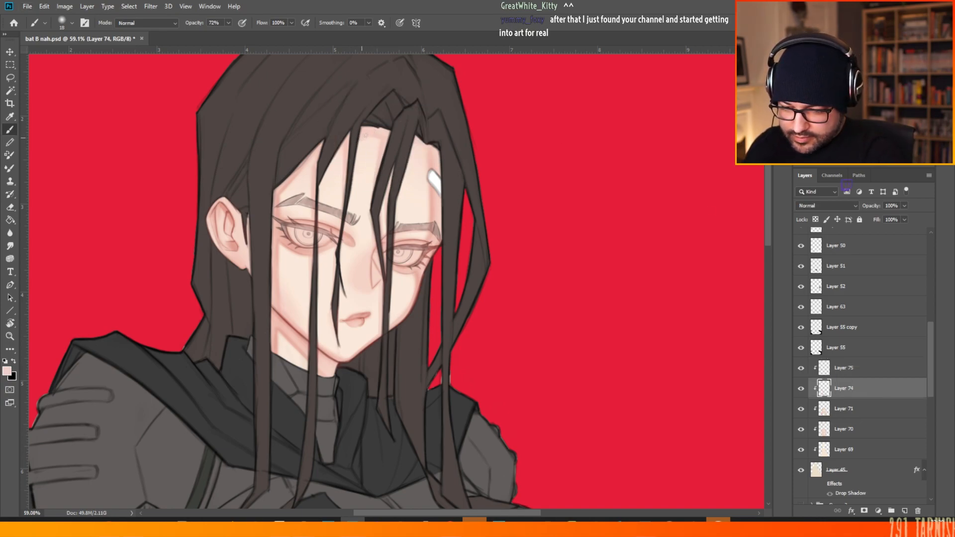
left_click(846, 371)
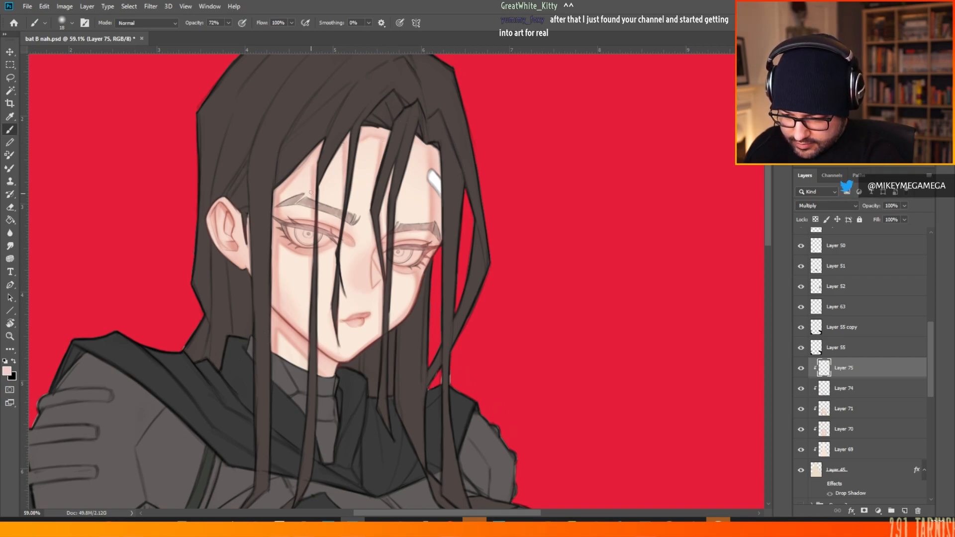
- Reduce the Mikey soft brush to 14 px and shade the jaw and neck with skin tones sampled there
right_click(312, 259)
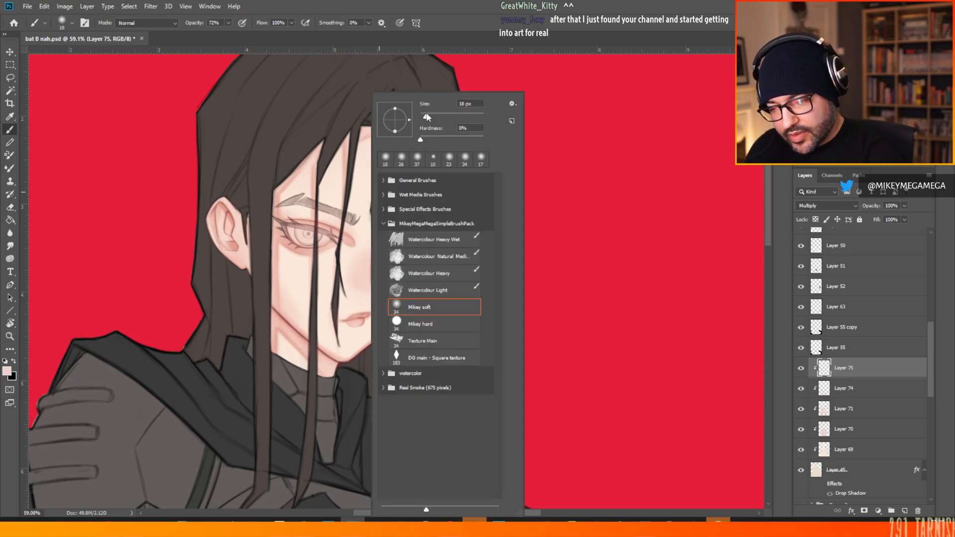
left_click_drag(429, 118, 427, 117)
left_click(309, 254)
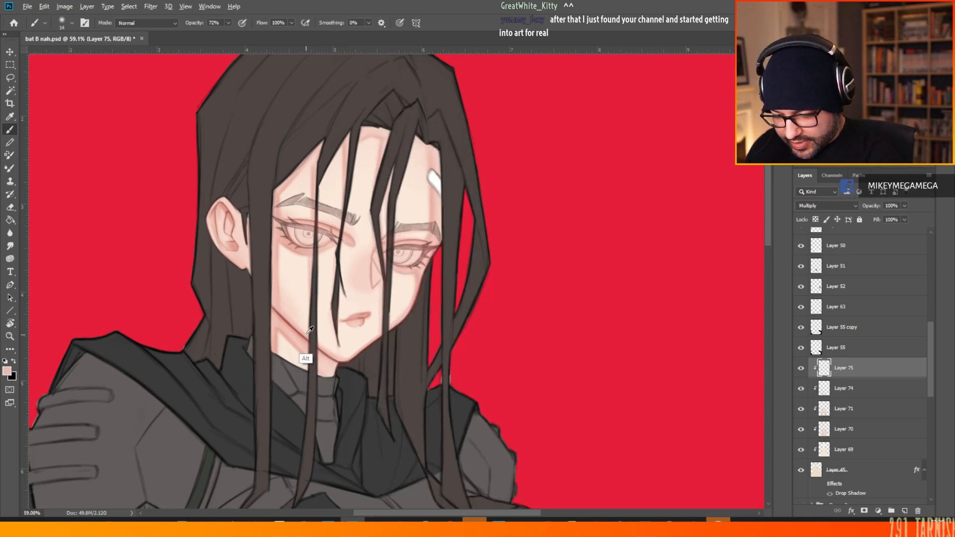
left_click(307, 350, "alt")
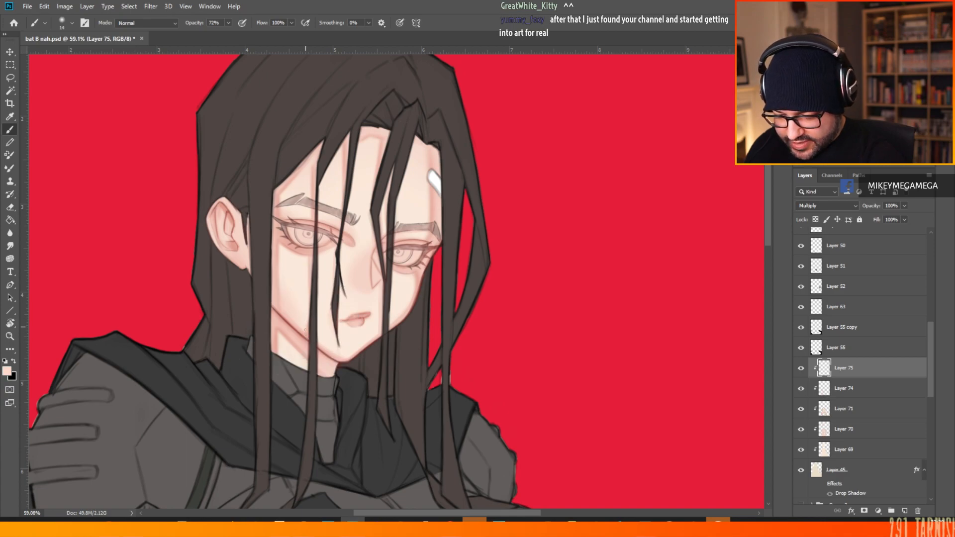
left_click(308, 330, "alt")
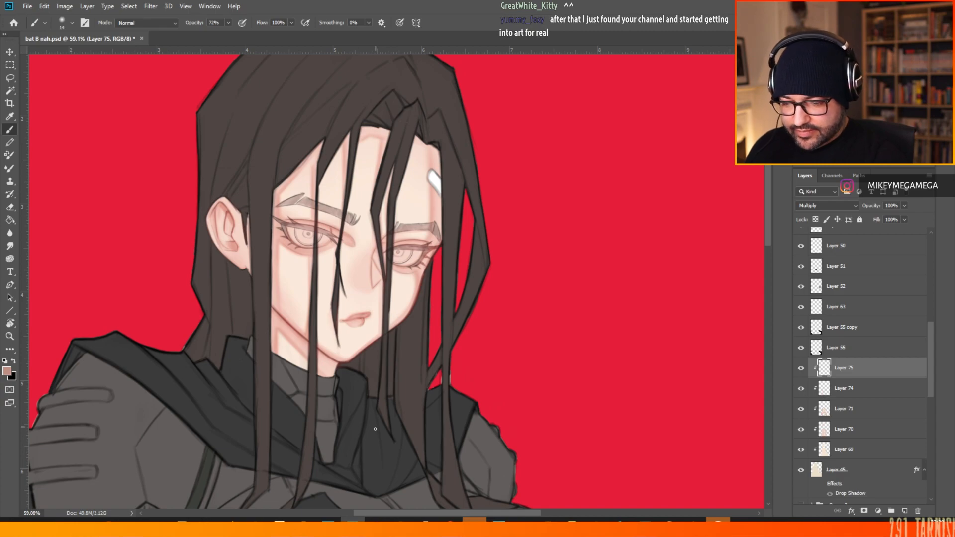
- Enlarge the Mikey soft brush to 23 px and refine the skin shading beneath the chest on Layer 75
scroll(375, 442, "down", 5)
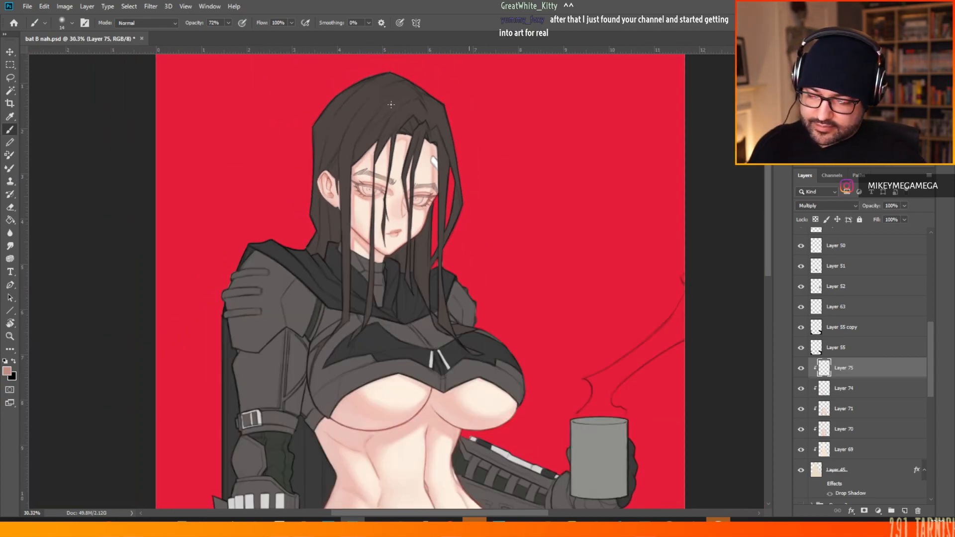
scroll(415, 272, "up", 3)
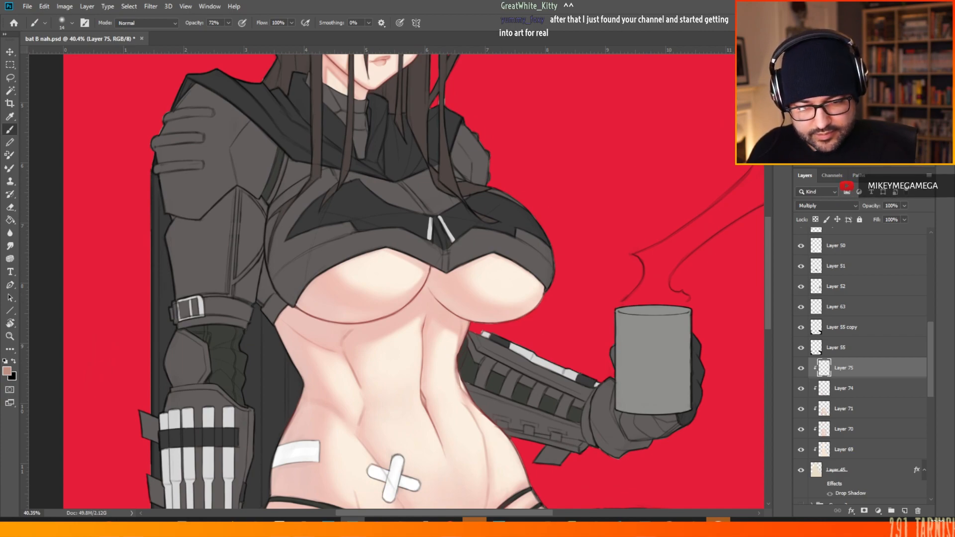
left_click(818, 75)
right_click(328, 308)
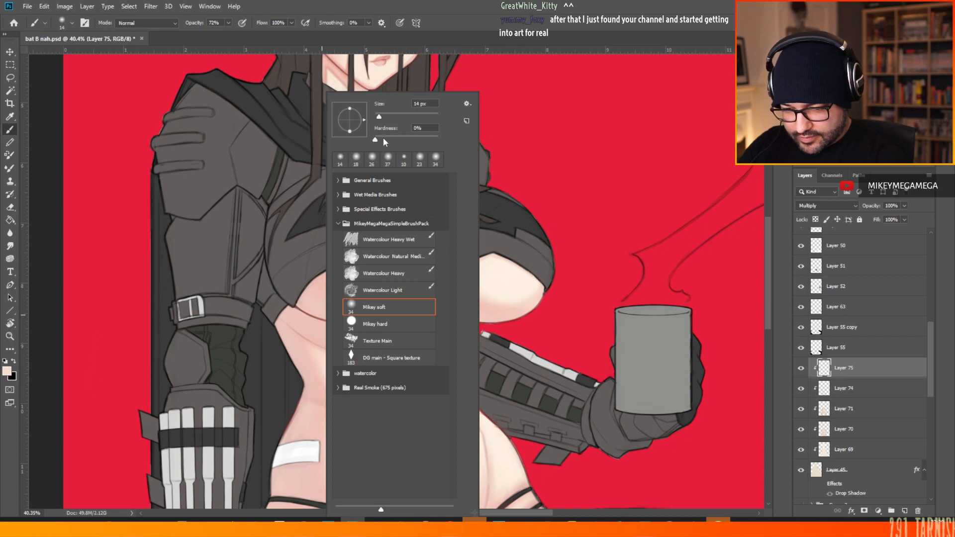
left_click_drag(380, 120, 384, 120)
left_click(259, 208)
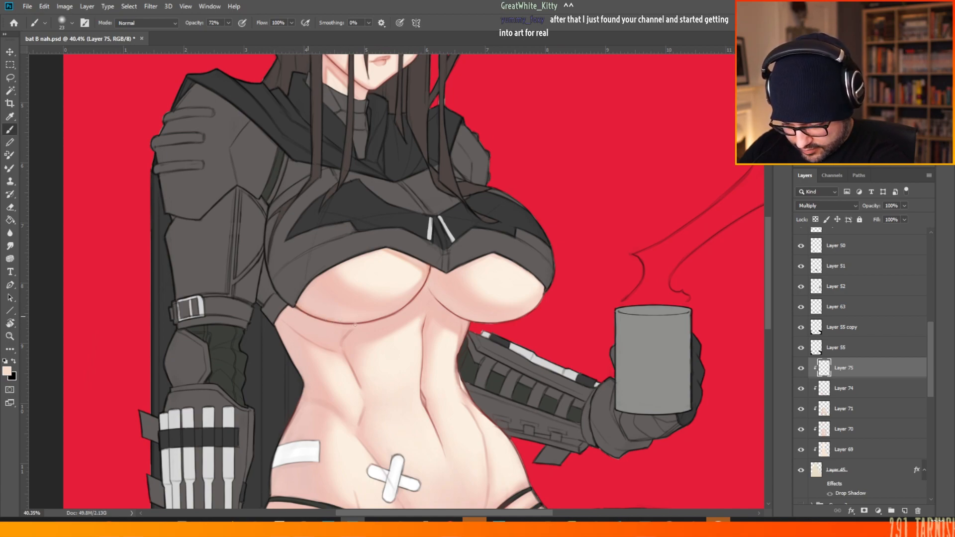
key("ctrl+0")
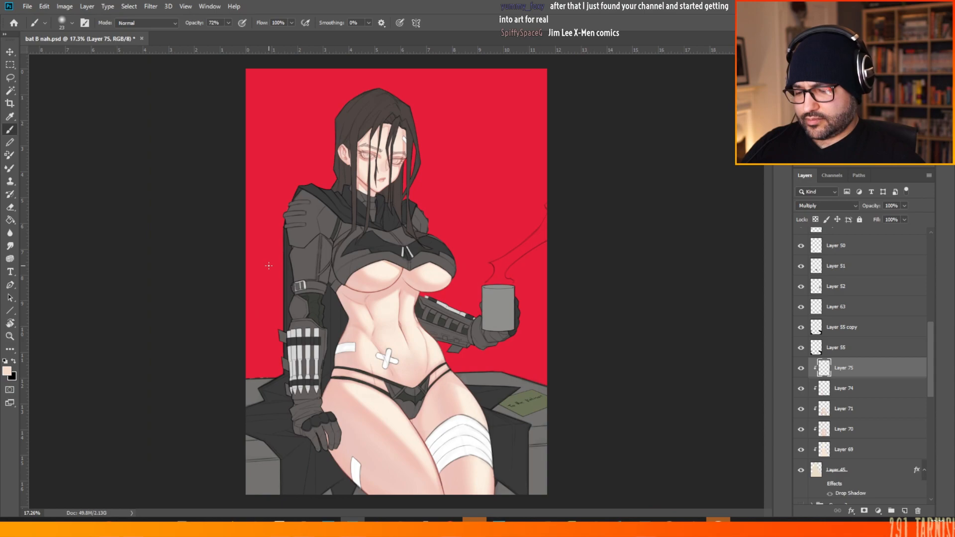
- Examine the skin shading on the whole figure, comparing the torso with the face up close and from afar
scroll(388, 294, "up", 9)
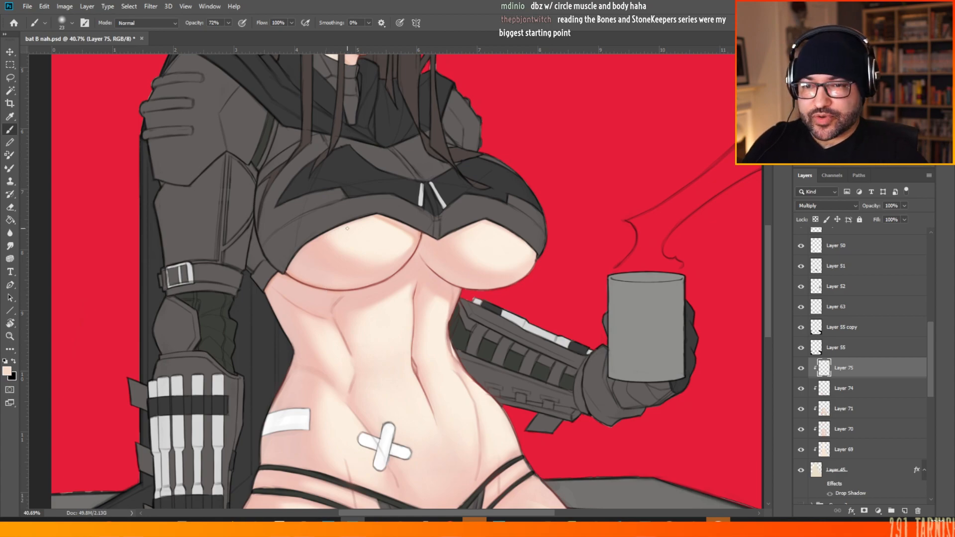
scroll(383, 232, "down", 5)
scroll(537, 272, "up", 1)
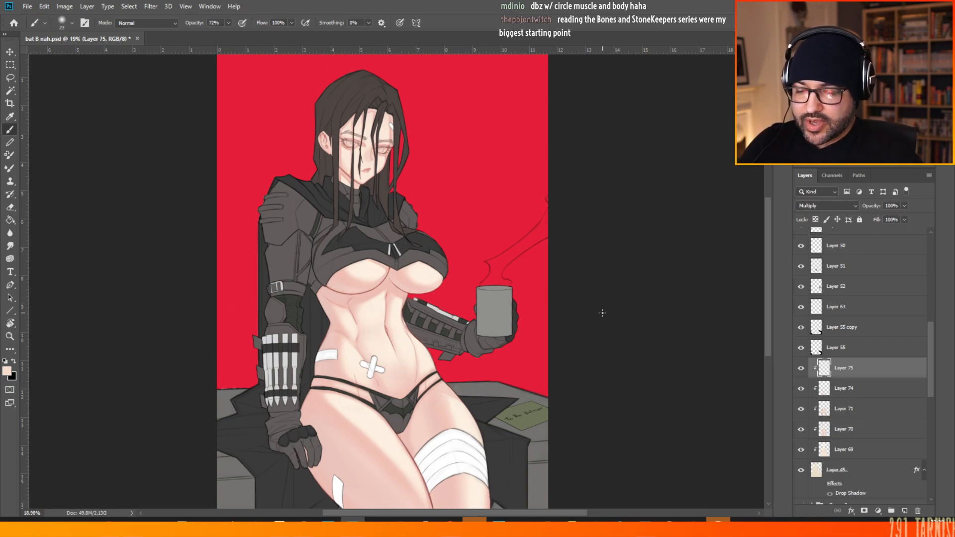
scroll(380, 245, "down", 2)
scroll(340, 224, "up", 1)
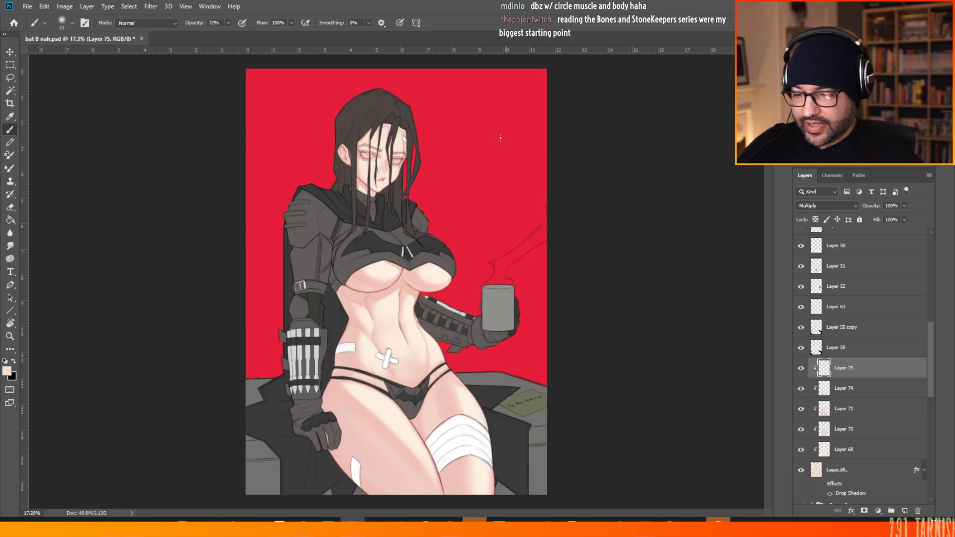
scroll(331, 200, "up", 2)
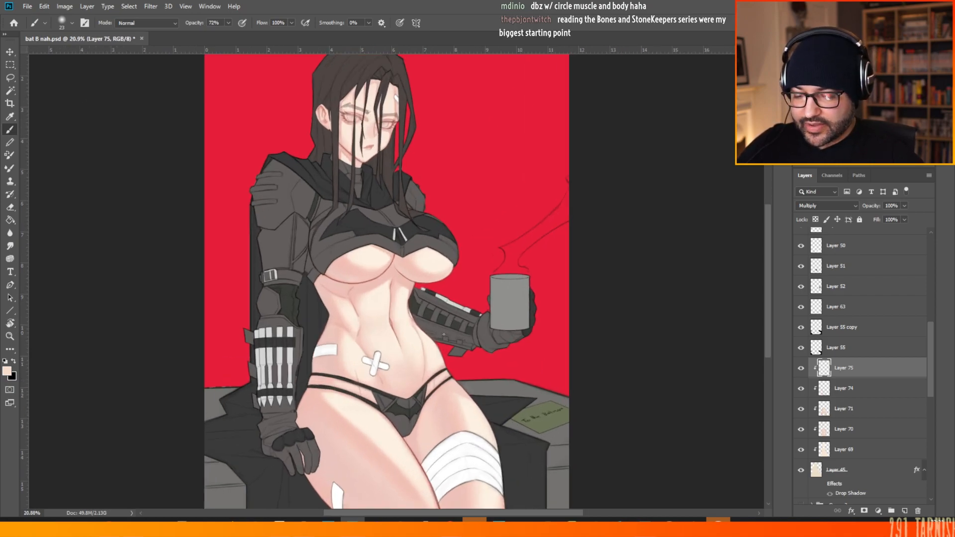
scroll(330, 200, "down", 3)
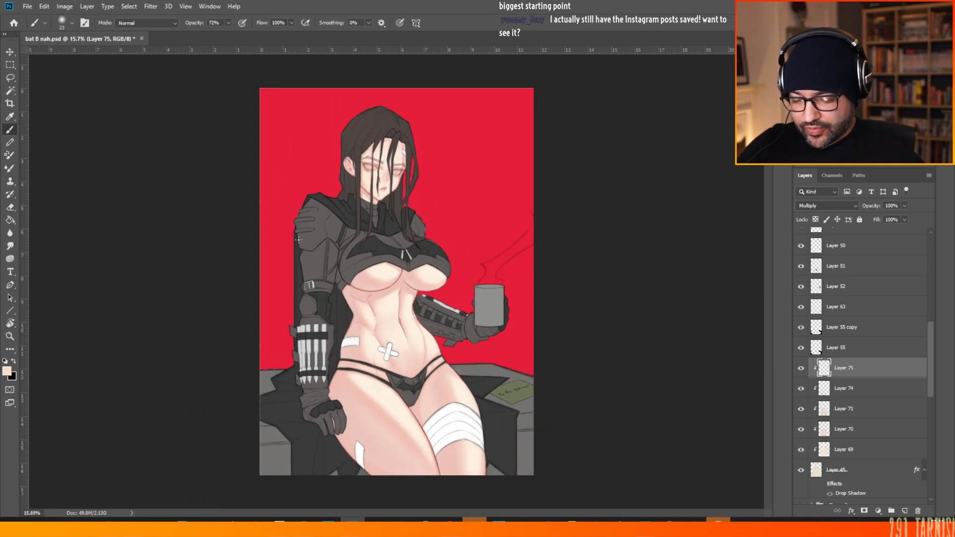
scroll(348, 328, "up", 4)
scroll(500, 137, "up", 1)
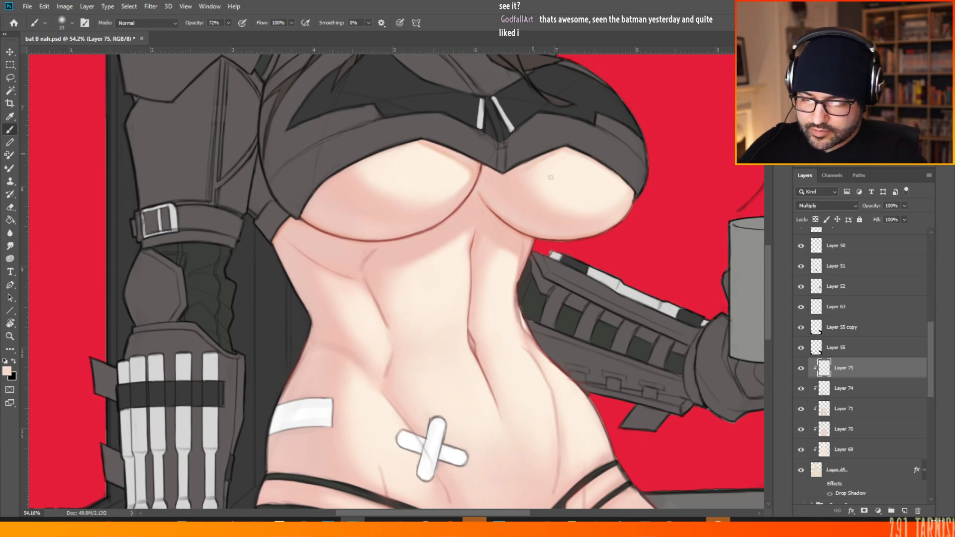
scroll(550, 177, "down", 4)
scroll(418, 158, "up", 3)
scroll(418, 158, "up", 4)
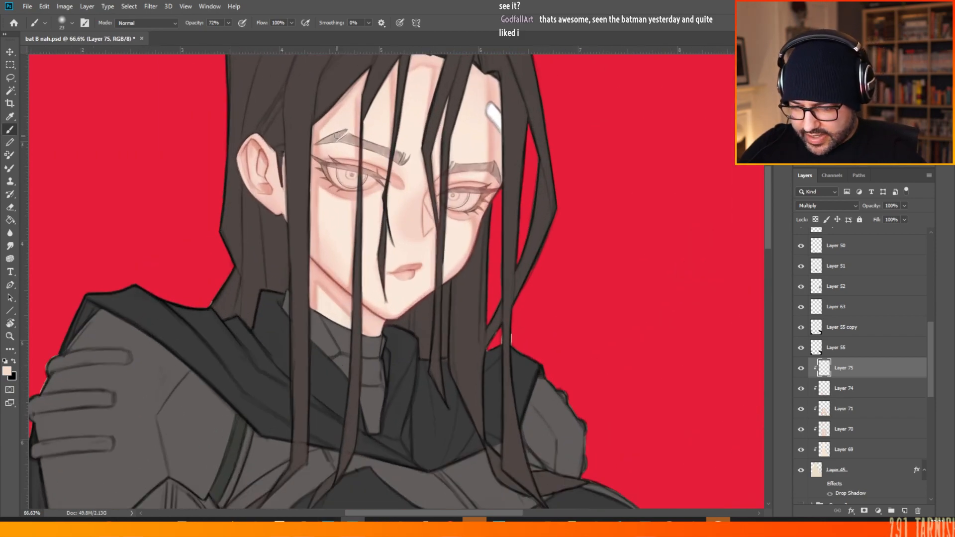
- Sample the pink shadow tone beside the nose and shade the torso with the Mikey soft brush, enlarging it to 51 px
left_click(425, 203, "alt")
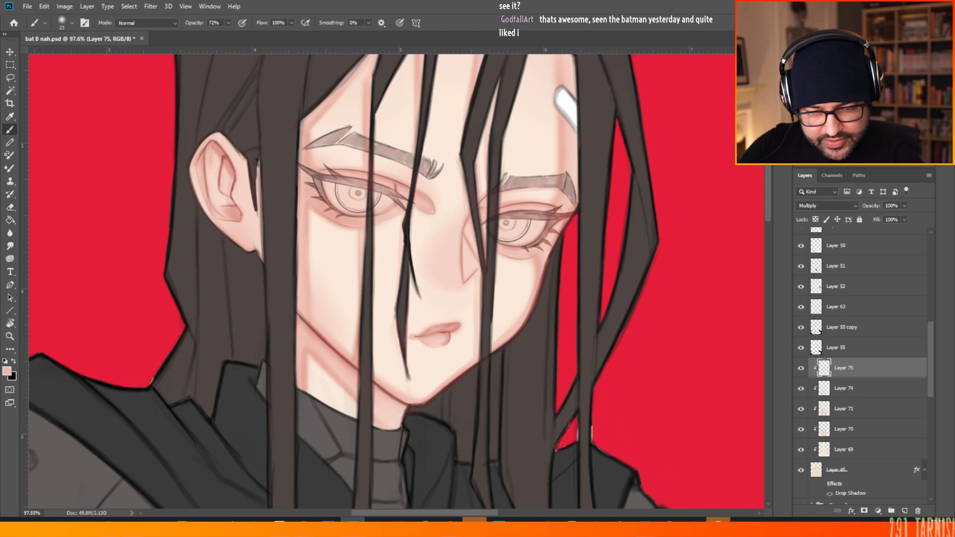
scroll(593, 226, "down", 10)
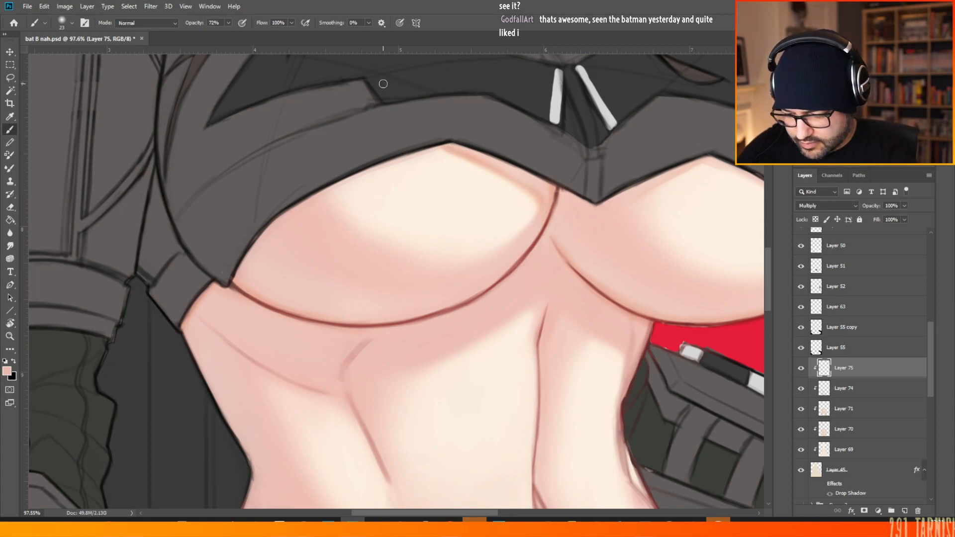
scroll(107, 311, "down", 3)
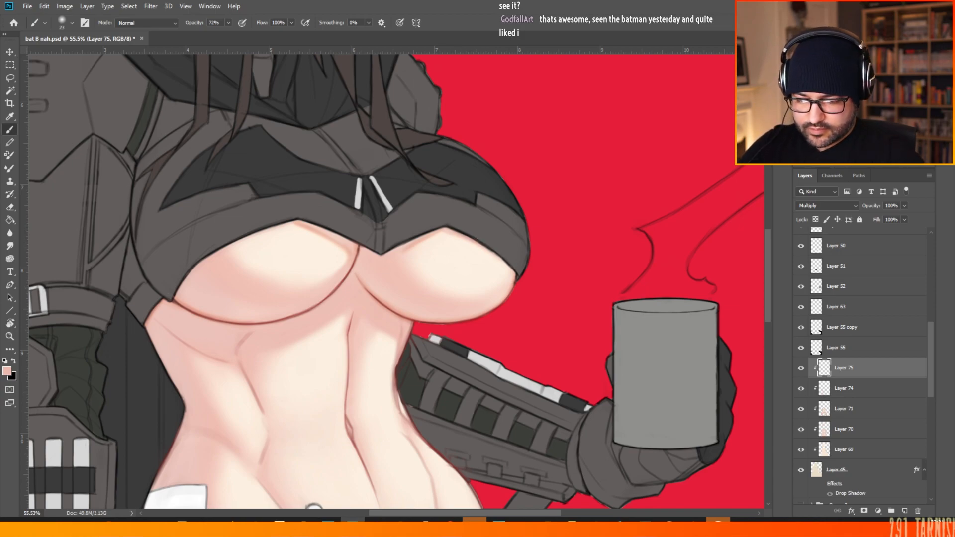
right_click(440, 210)
left_click_drag(485, 117, 491, 119)
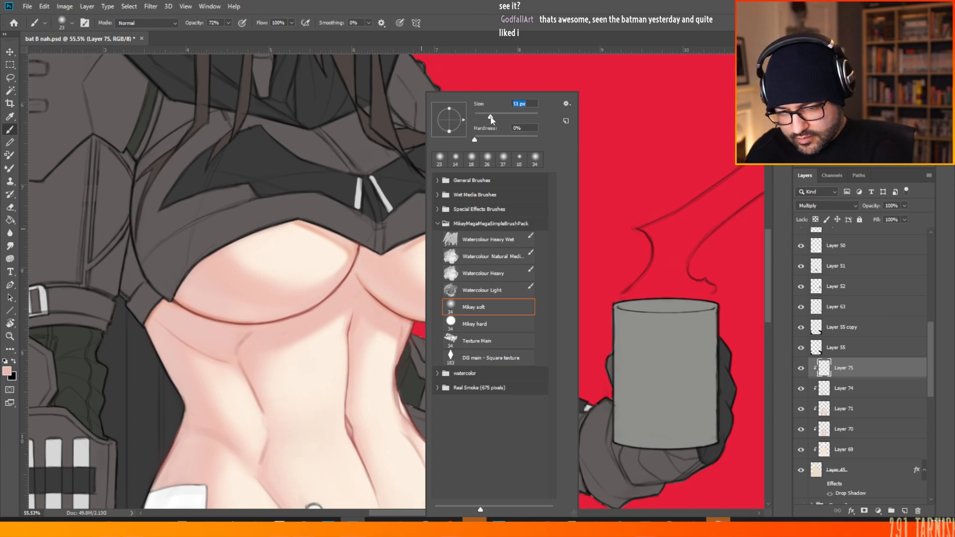
left_click(414, 228)
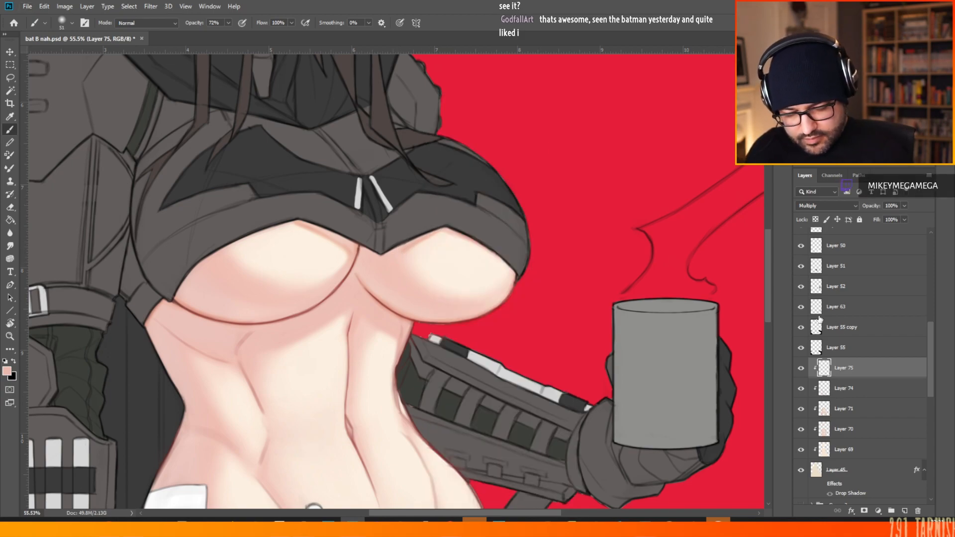
- Set the Eraser to the 34 px Mikey soft tip, soften the torso shading and return to the Brush tool
left_click(14, 205)
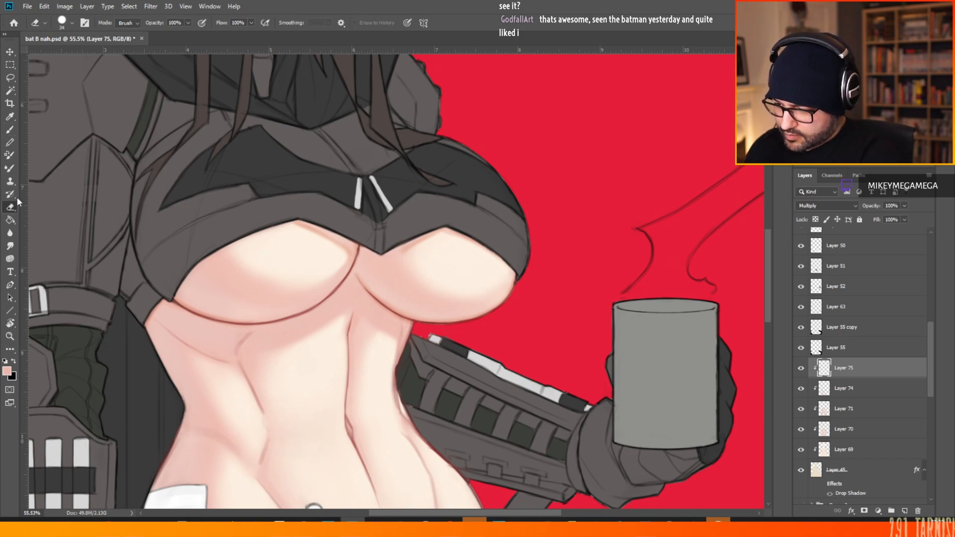
left_click(72, 22)
left_click(59, 245)
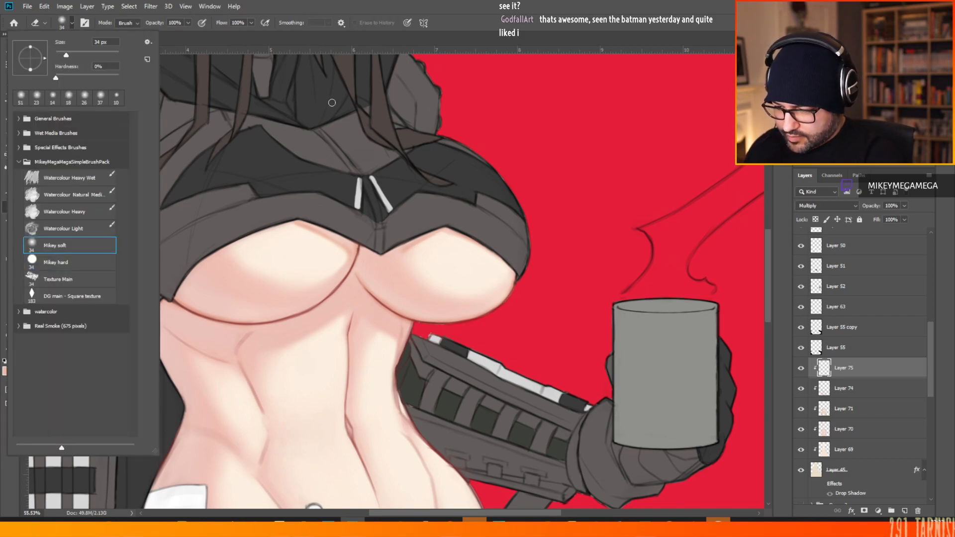
left_click(338, 103)
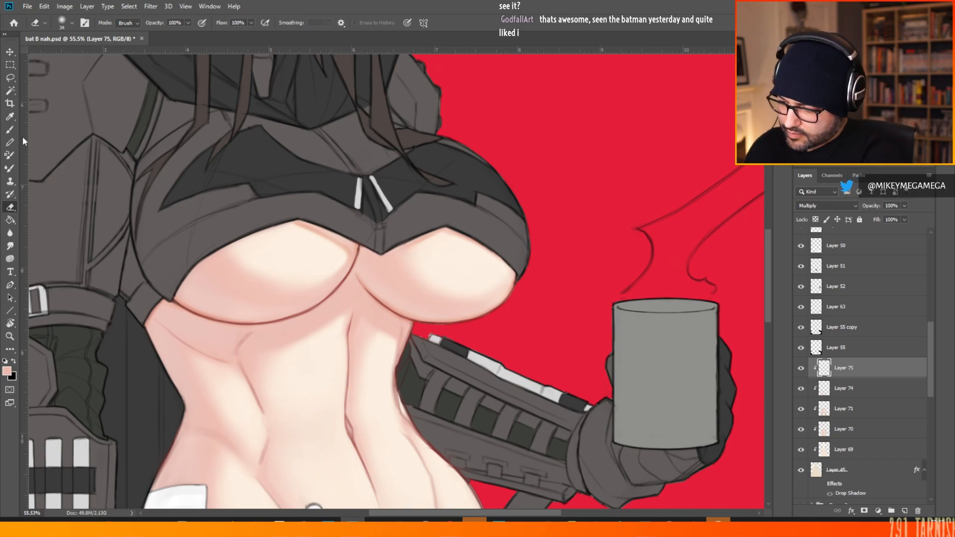
left_click(10, 129)
- Reduce the Mikey soft brush to 20 px and 17 px and refine the fine shadows on the upper abdomen
scroll(364, 287, "down", 6)
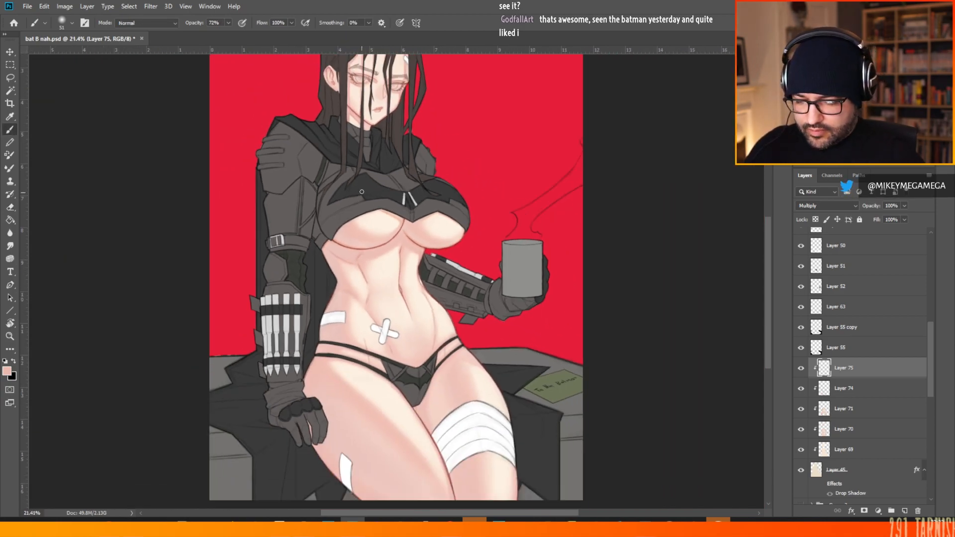
scroll(363, 287, "up", 5)
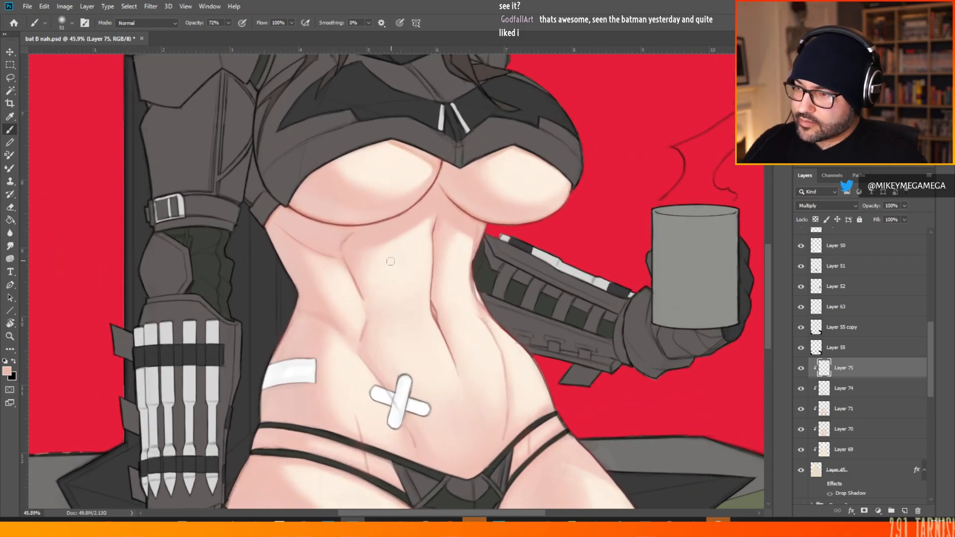
right_click(447, 237)
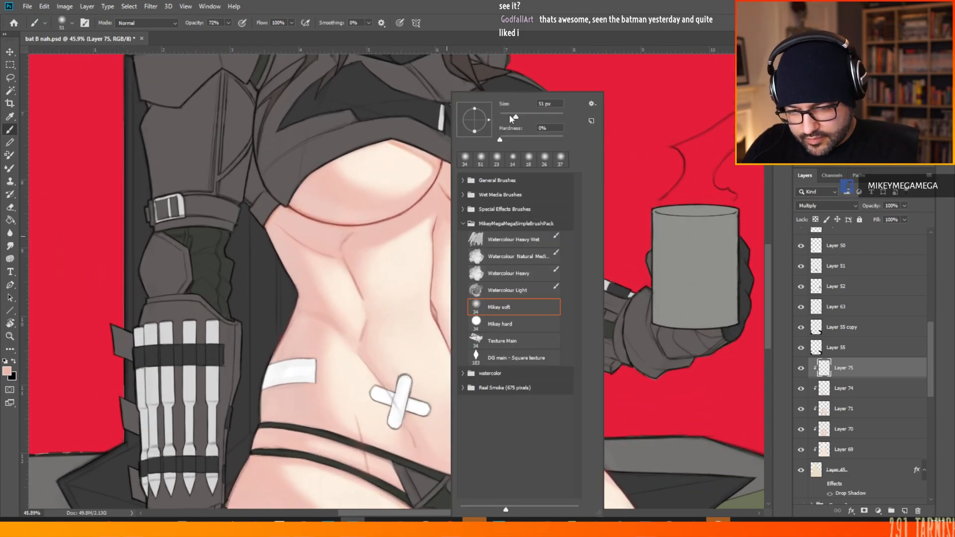
left_click(434, 227)
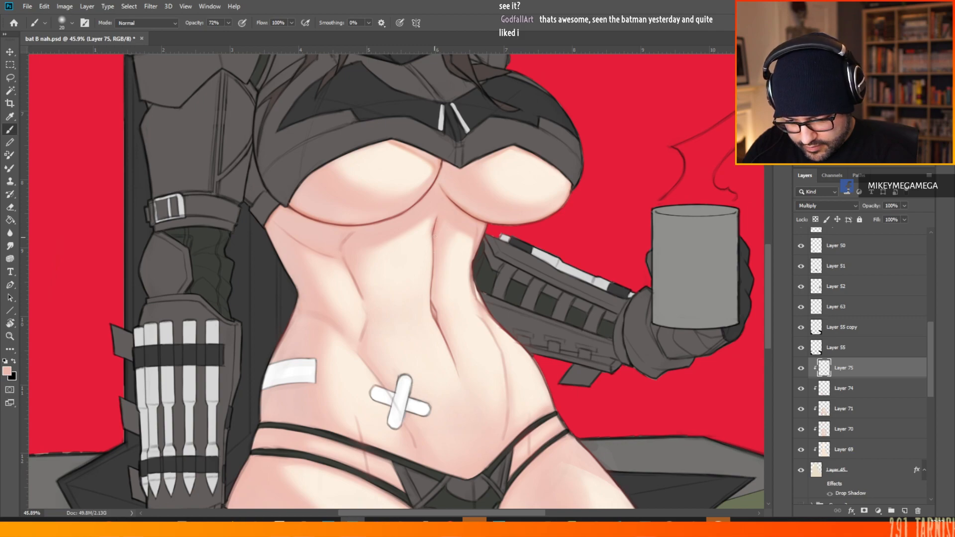
right_click(432, 240)
left_click_drag(509, 119, 502, 120)
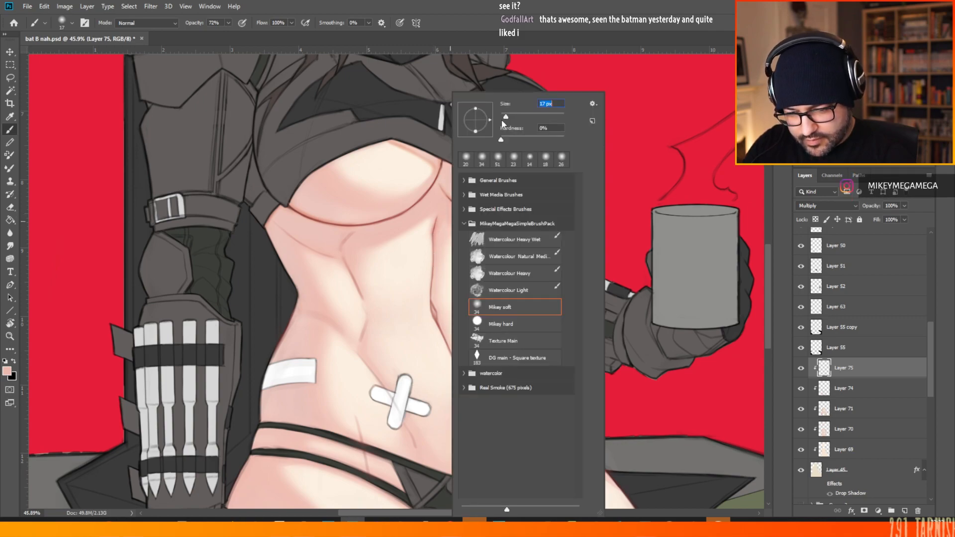
left_click(436, 223)
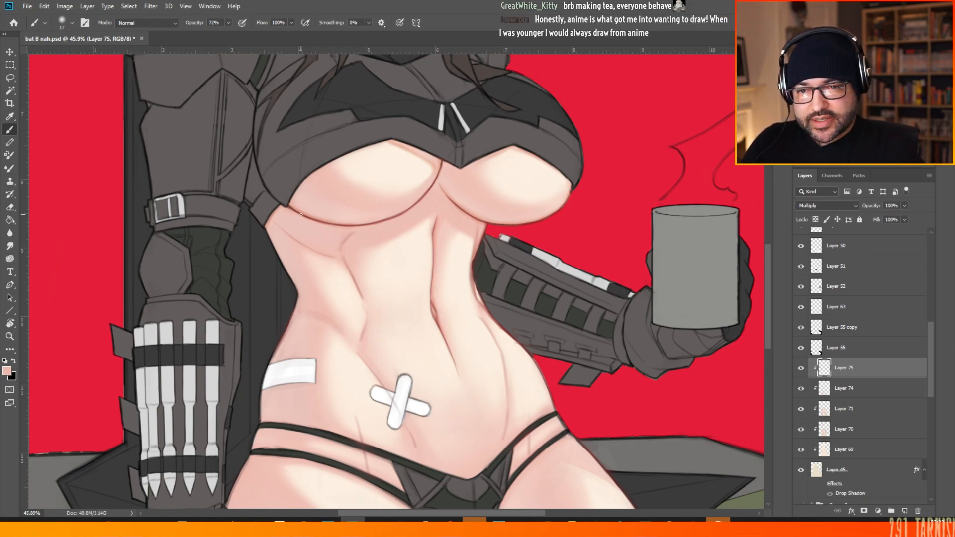
- Enlarge the Mikey soft brush to 34 px for broader shading along the side of the torso
right_click(319, 97)
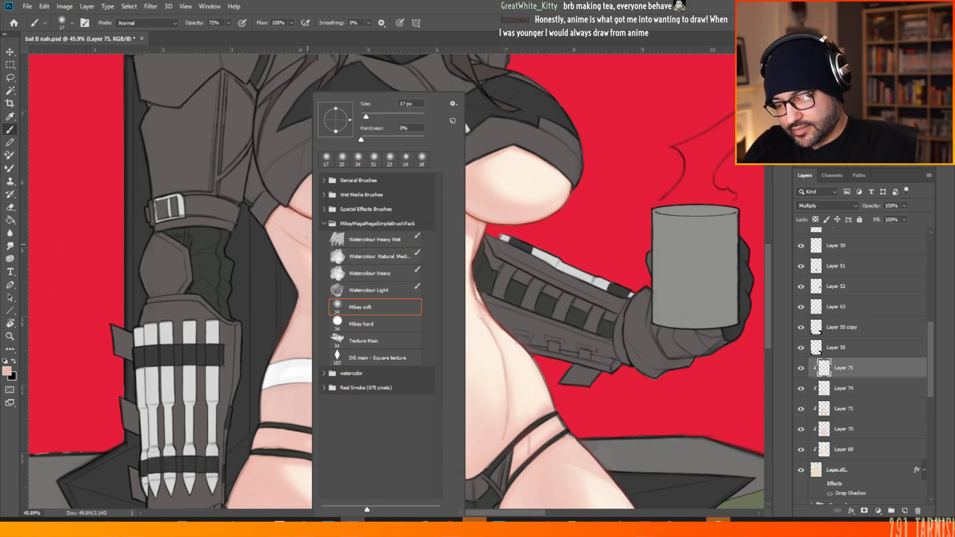
left_click(373, 115)
left_click(255, 237)
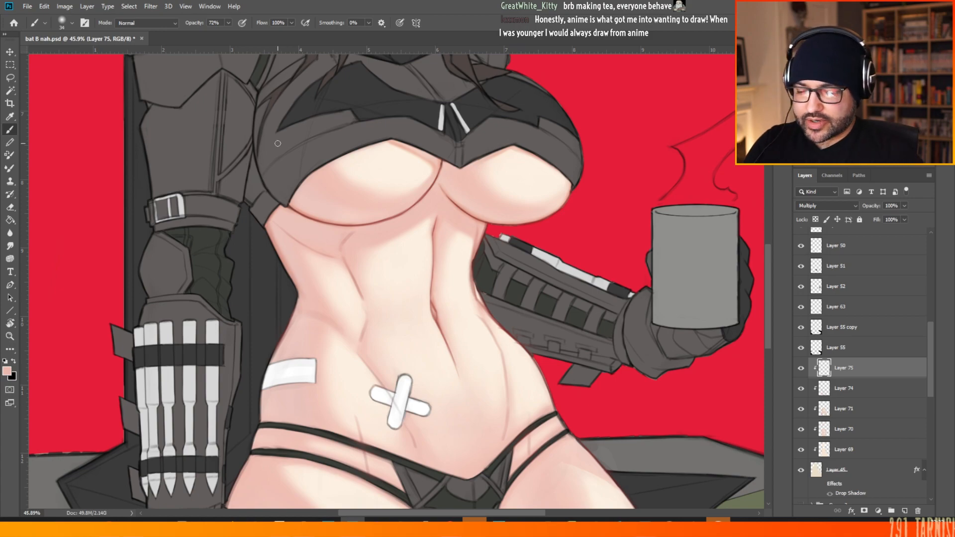
- Enlarge the Mikey soft brush to 56 px and build up broader soft shading across the torso on Layer 75
scroll(406, 305, "down", 3)
scroll(352, 279, "up", 3)
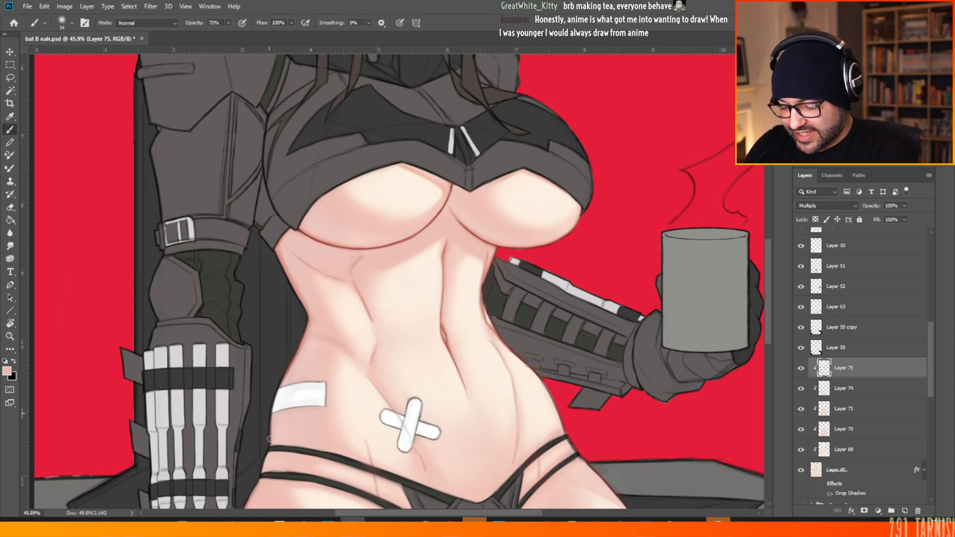
scroll(239, 227, "down", 3)
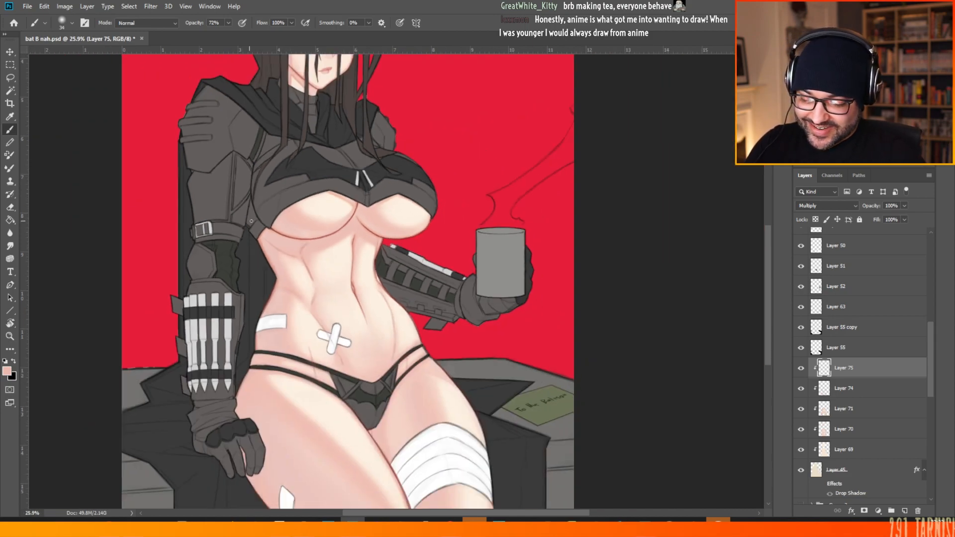
scroll(317, 383, "up", 4)
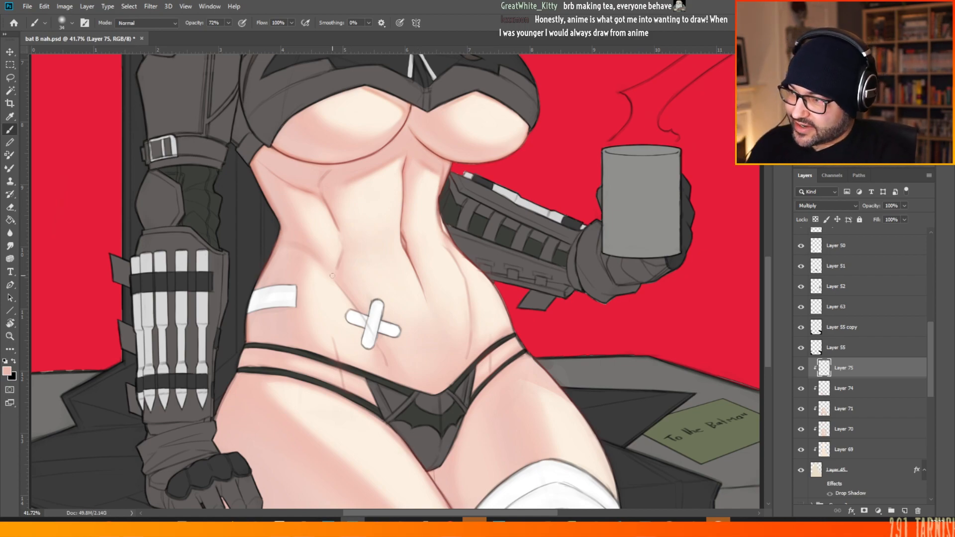
right_click(409, 171)
left_click(467, 115)
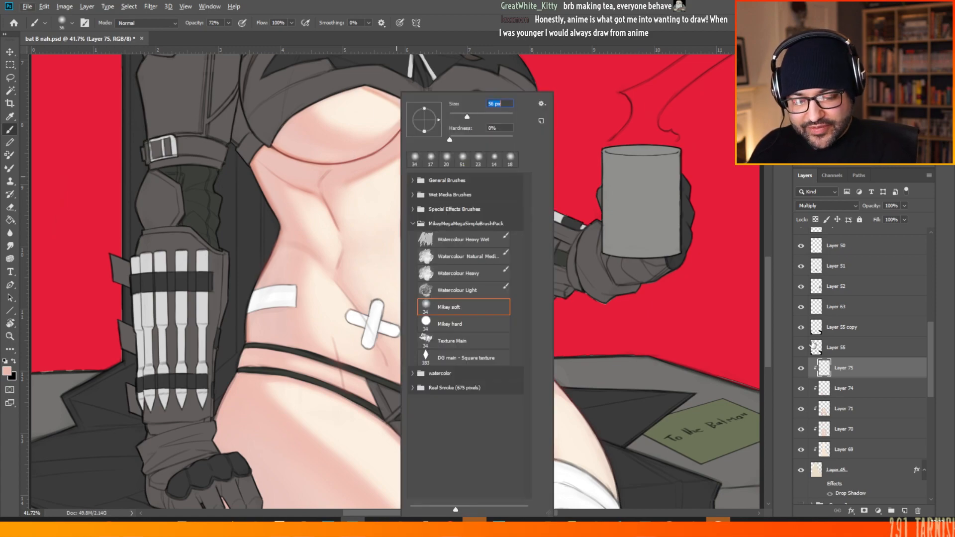
left_click(853, 368)
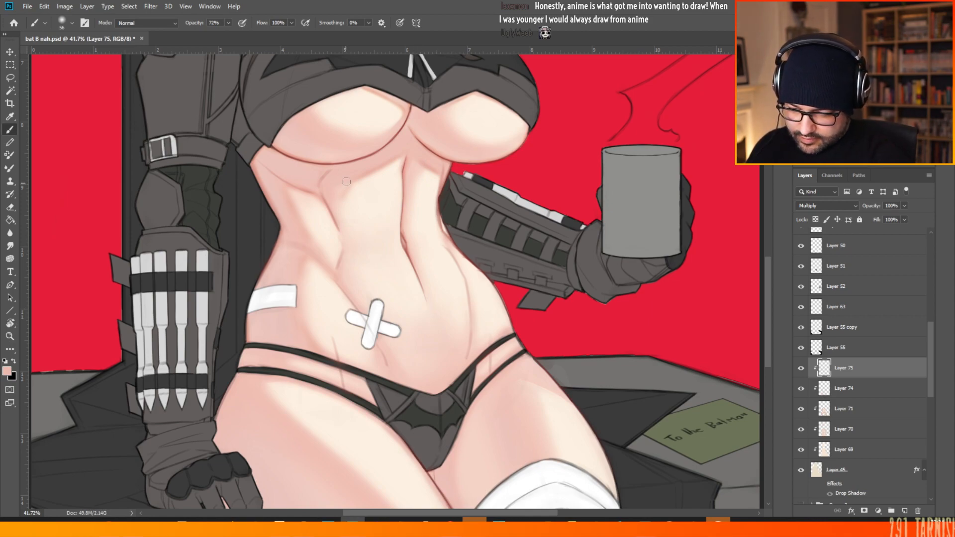
- Switch to Layer 74 and back to Layer 75, and refine the abdomen shading above the crossed plaster with a 21 px Mikey soft brush
left_click(848, 388)
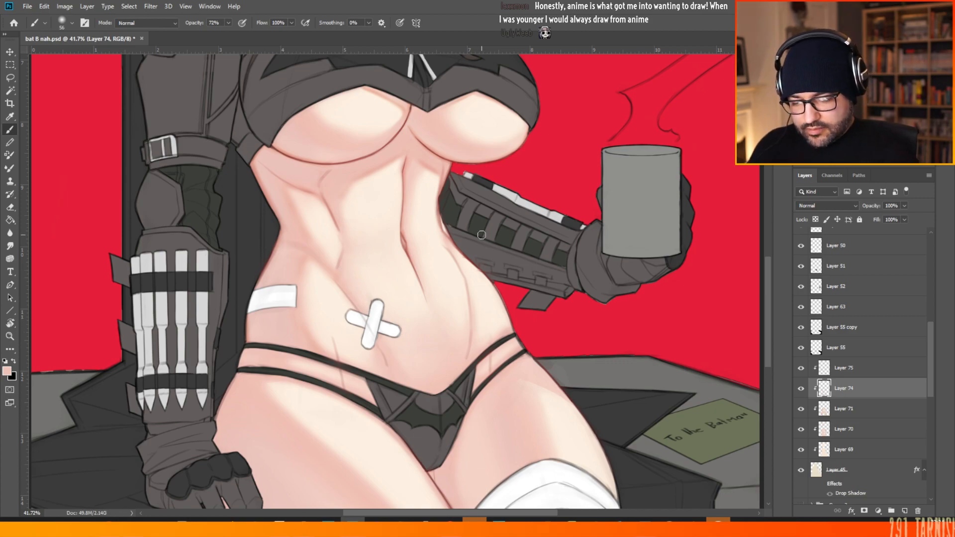
left_click(841, 368)
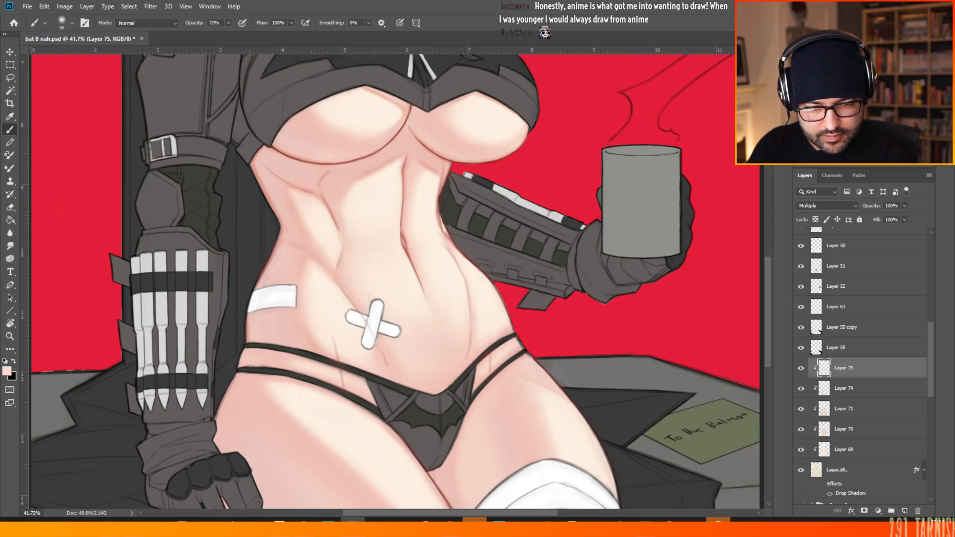
right_click(459, 288)
left_click_drag(525, 118, 518, 119)
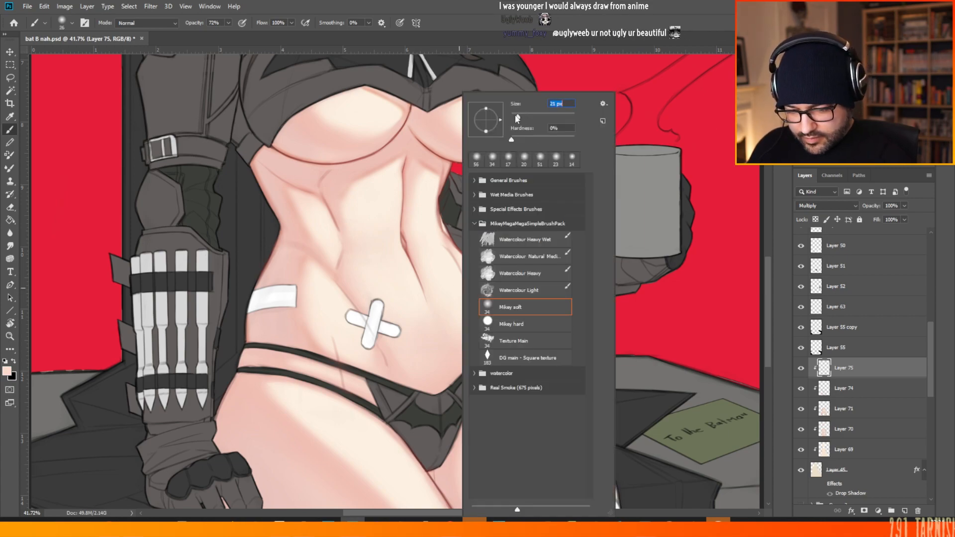
left_click_drag(338, 285, 359, 311)
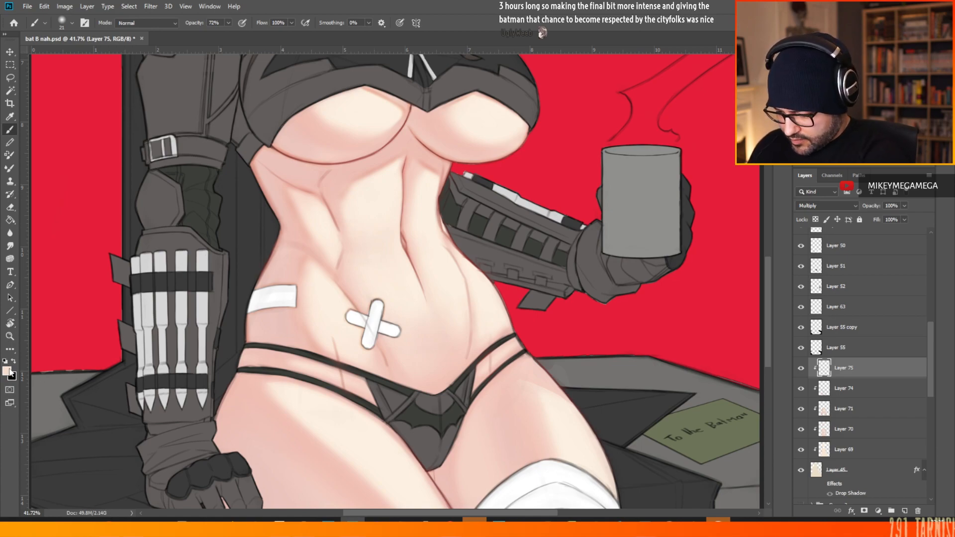
- Set the foreground colour to light skin pink #f7d5cc and check the torso shading against the whole figure
left_click(7, 371)
left_click_drag(671, 218, 671, 220)
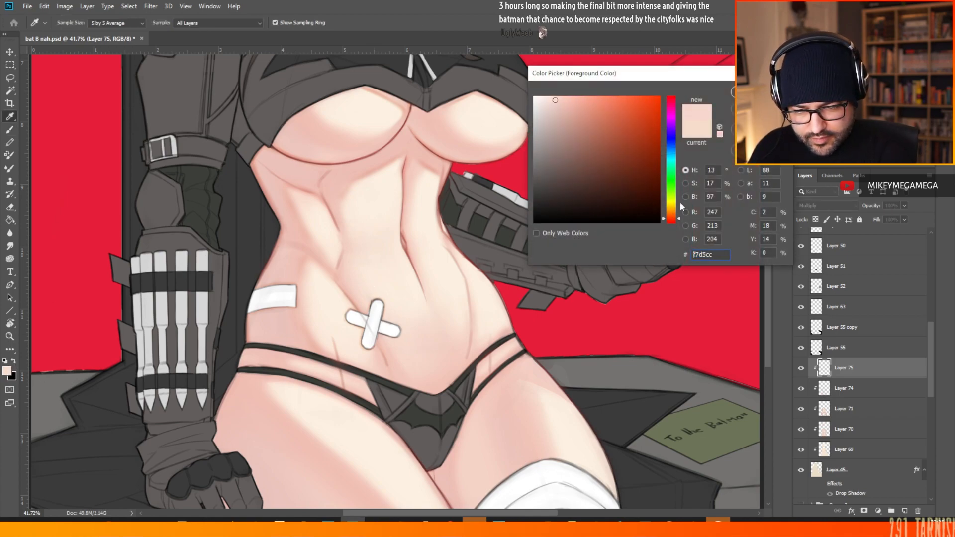
left_click(760, 92)
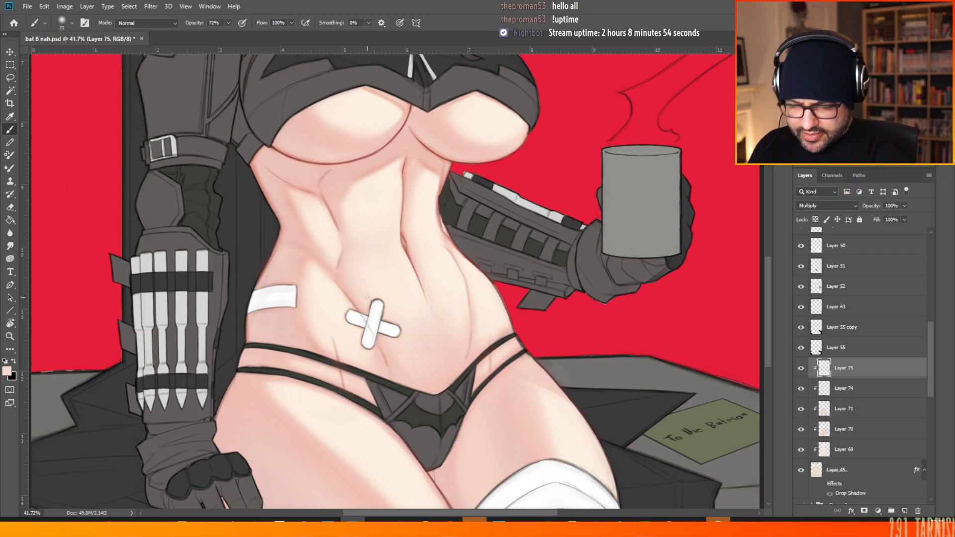
scroll(362, 239, "down", 5)
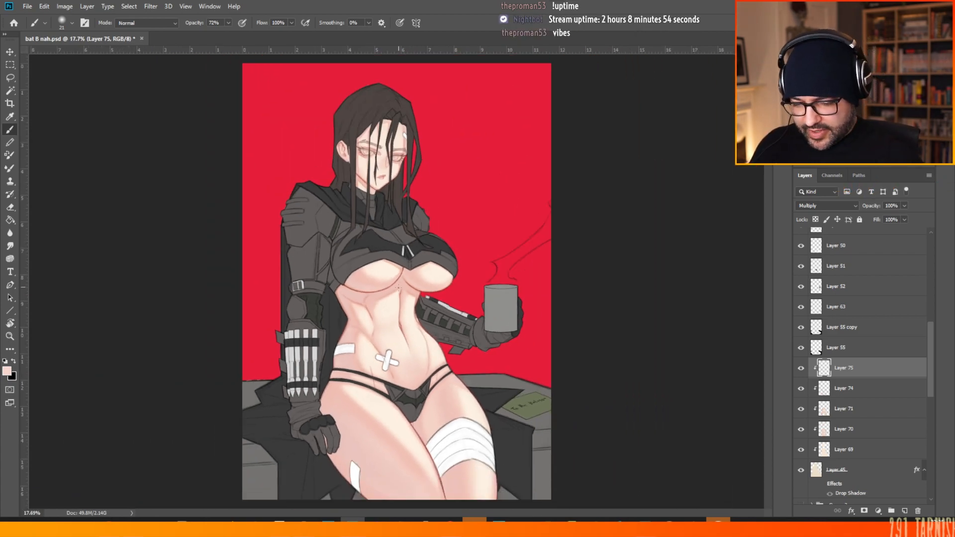
scroll(371, 313, "up", 5)
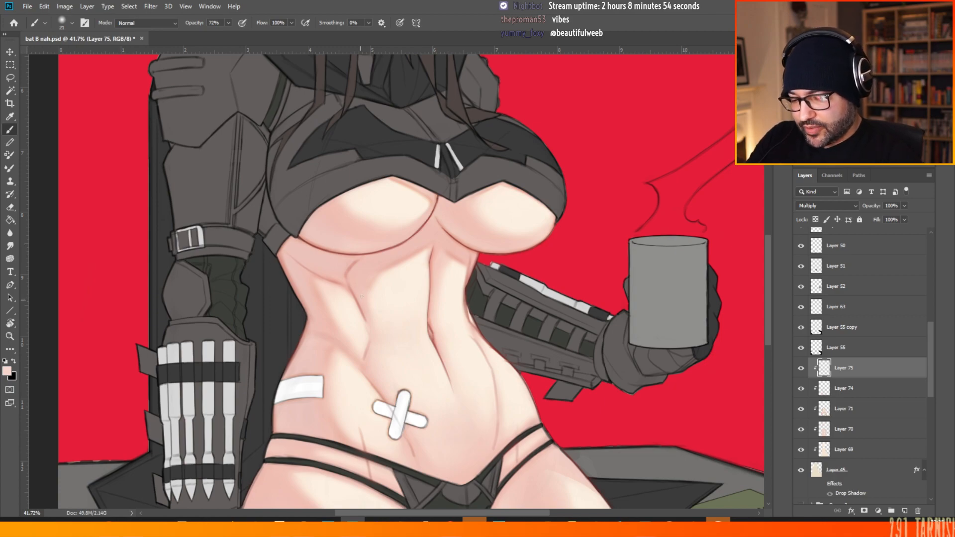
scroll(410, 227, "down", 5)
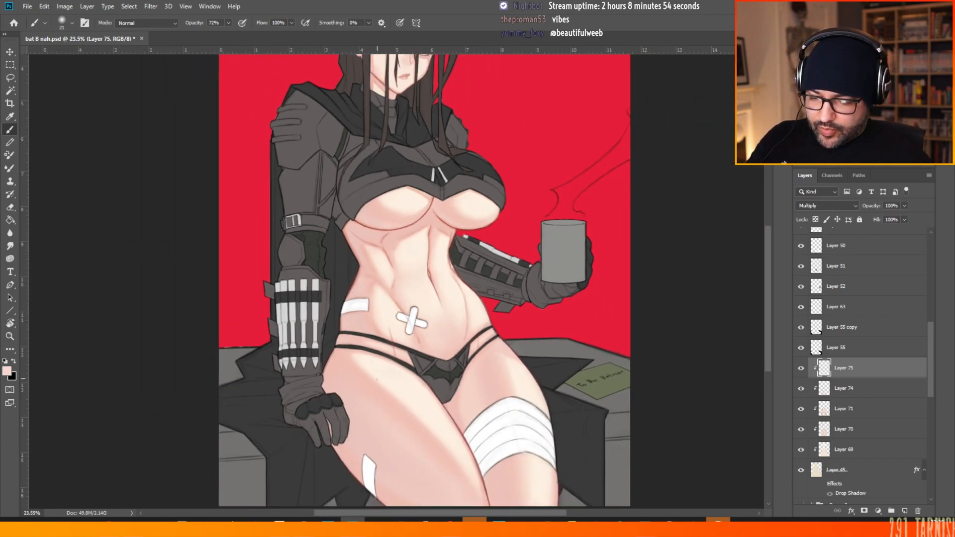
scroll(377, 376, "up", 5)
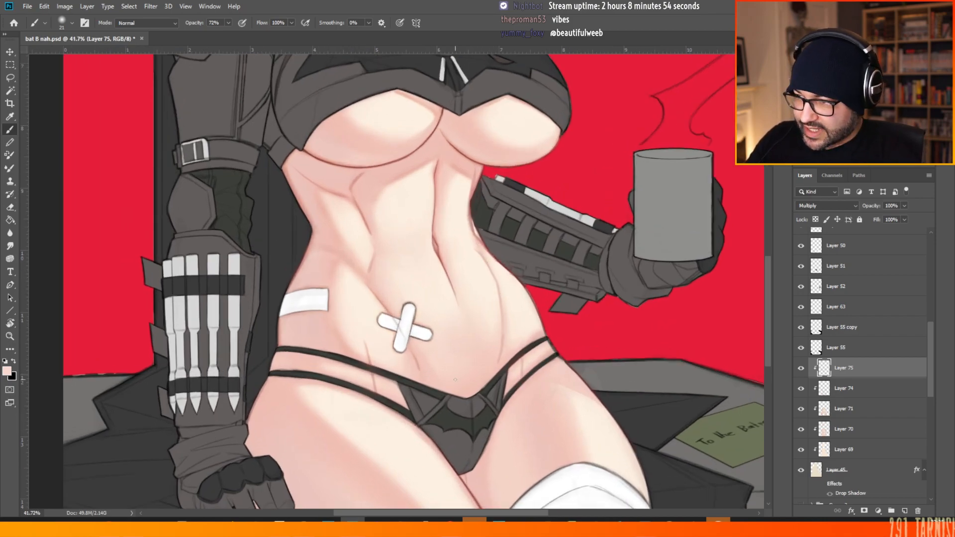
scroll(455, 380, "down", 3)
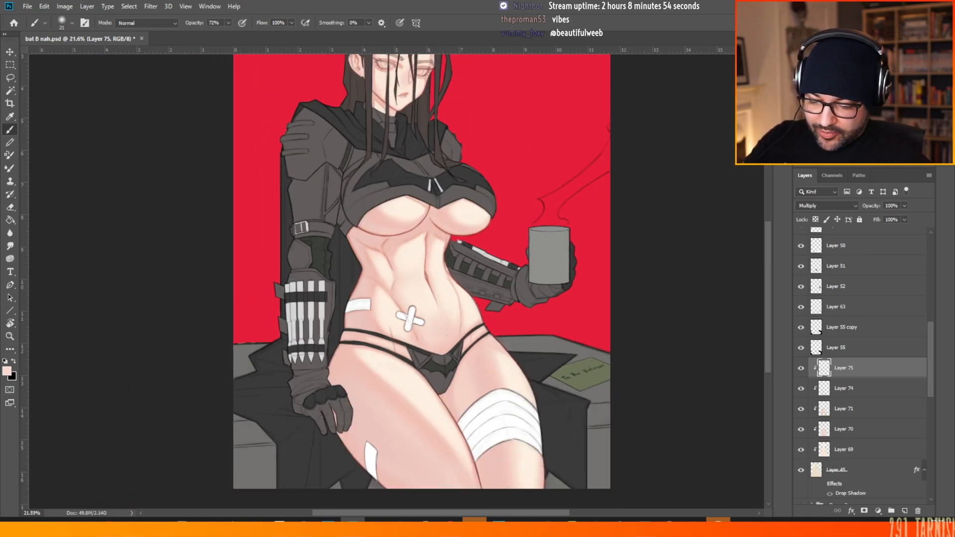
scroll(420, 406, "up", 3)
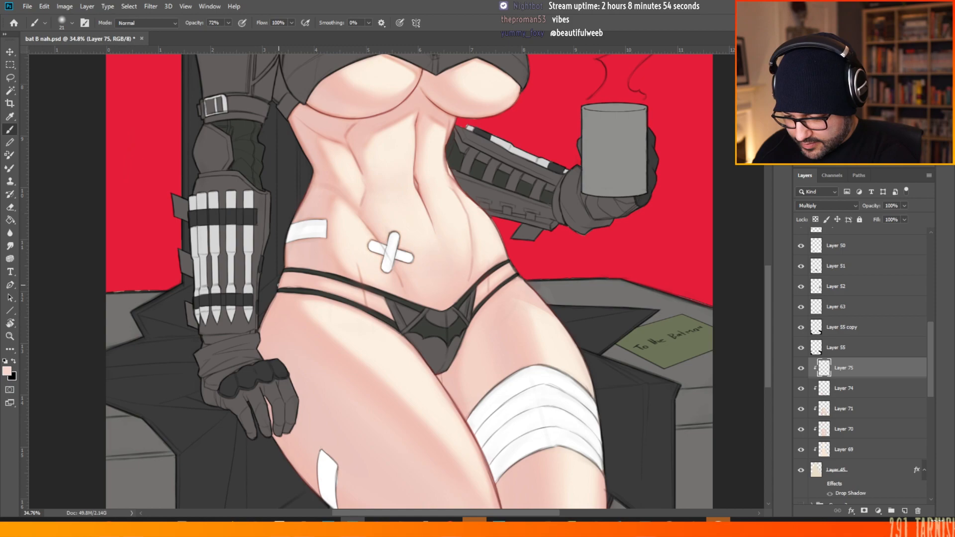
- Hide the red background fill on Layer 56 and refine the skin shading around the hip straps
left_click_drag(932, 315, 930, 371)
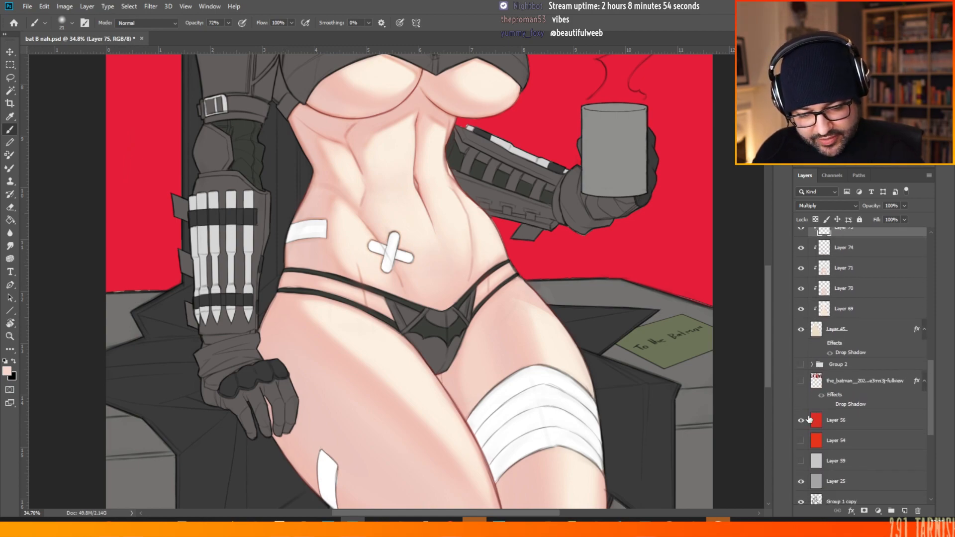
scroll(252, 147, "down", 4)
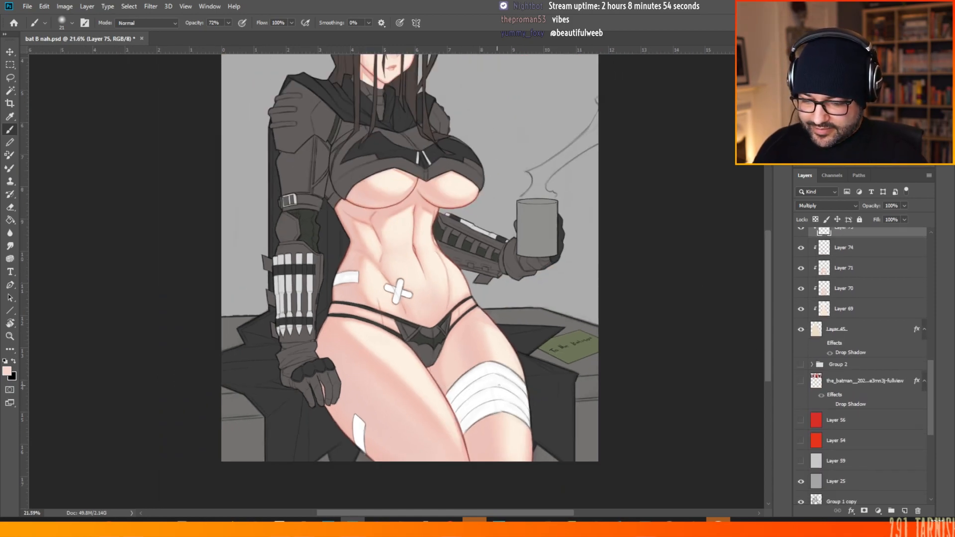
scroll(423, 437, "up", 3)
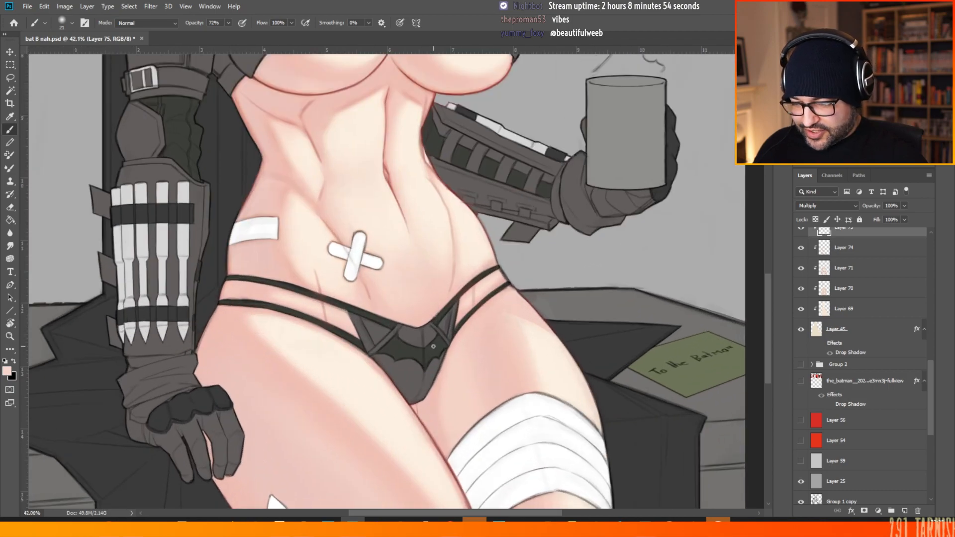
scroll(398, 413, "down", 1)
scroll(395, 408, "up", 1)
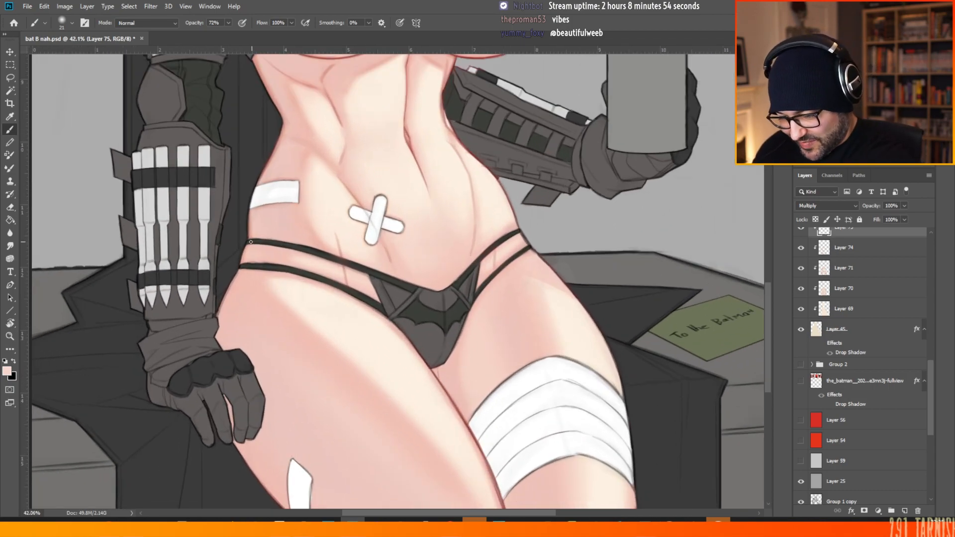
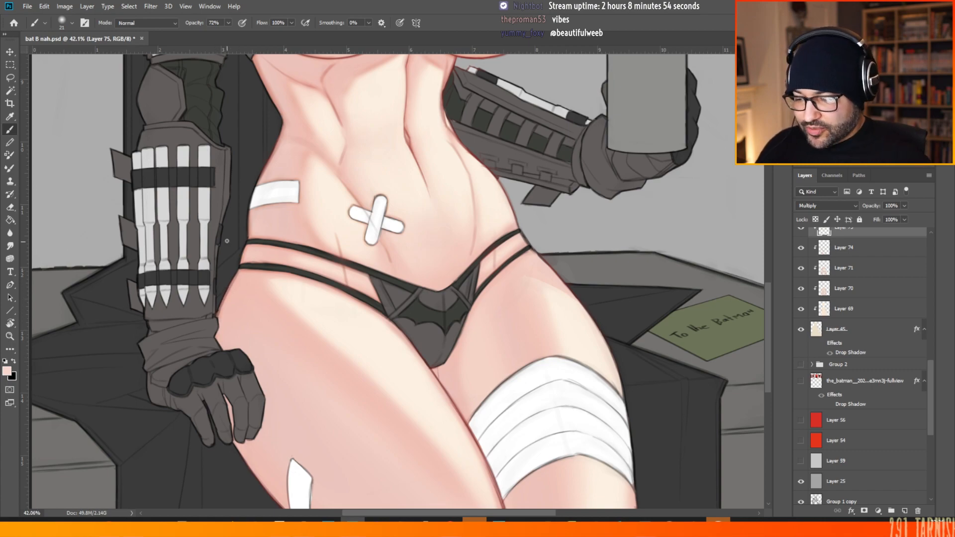
- Examine the soft shading on the abdomen, hips and thighs, both close up and across the whole figure
scroll(211, 196, "down", 8)
scroll(279, 395, "up", 7)
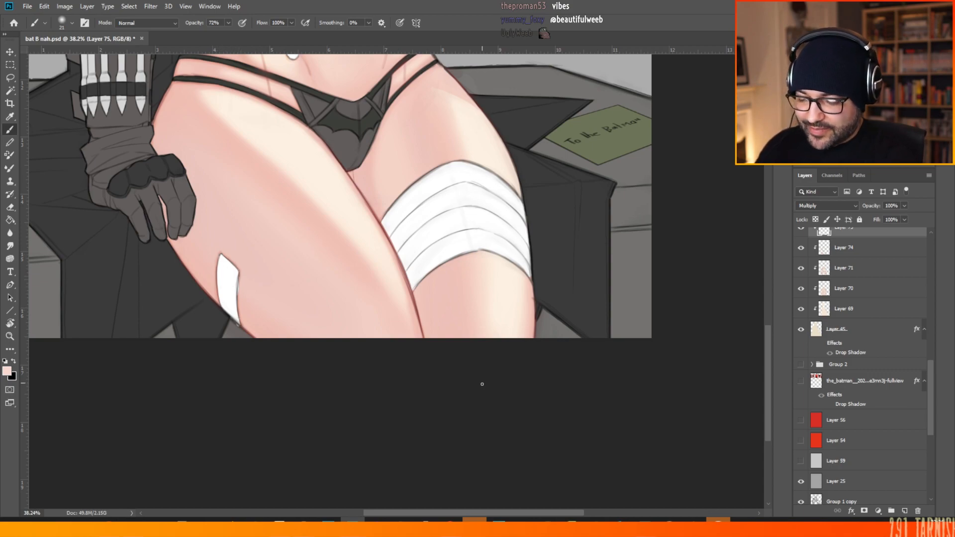
scroll(467, 450, "down", 9)
scroll(402, 402, "up", 7)
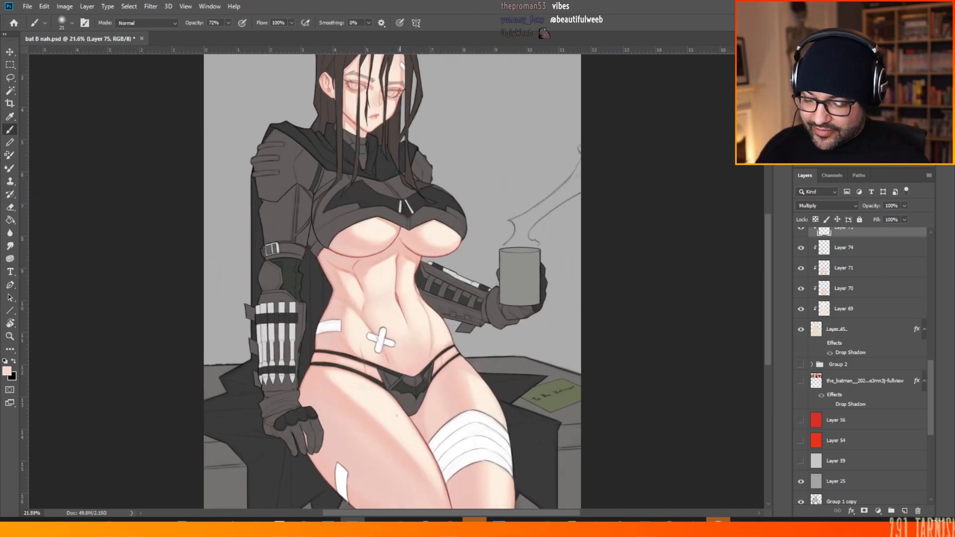
scroll(408, 400, "up", 4)
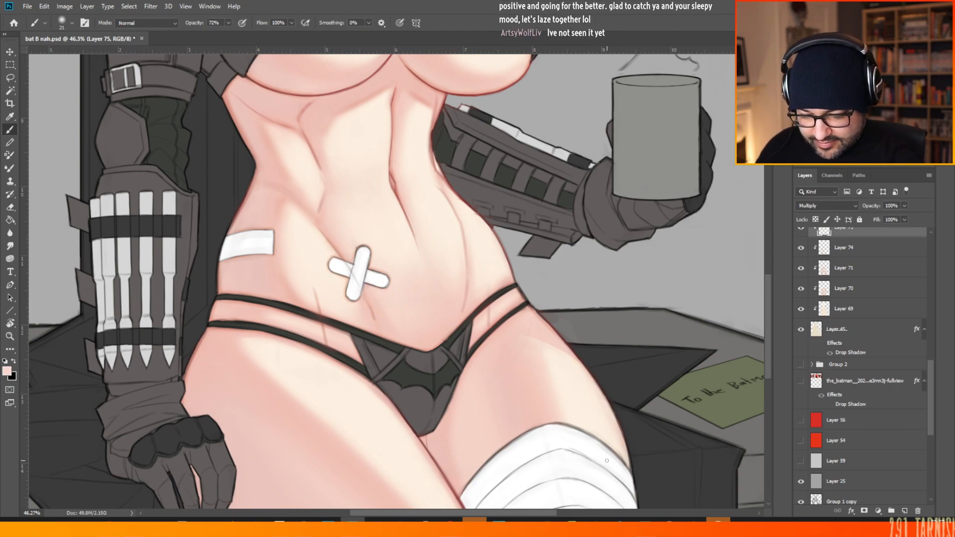
scroll(335, 201, "down", 11)
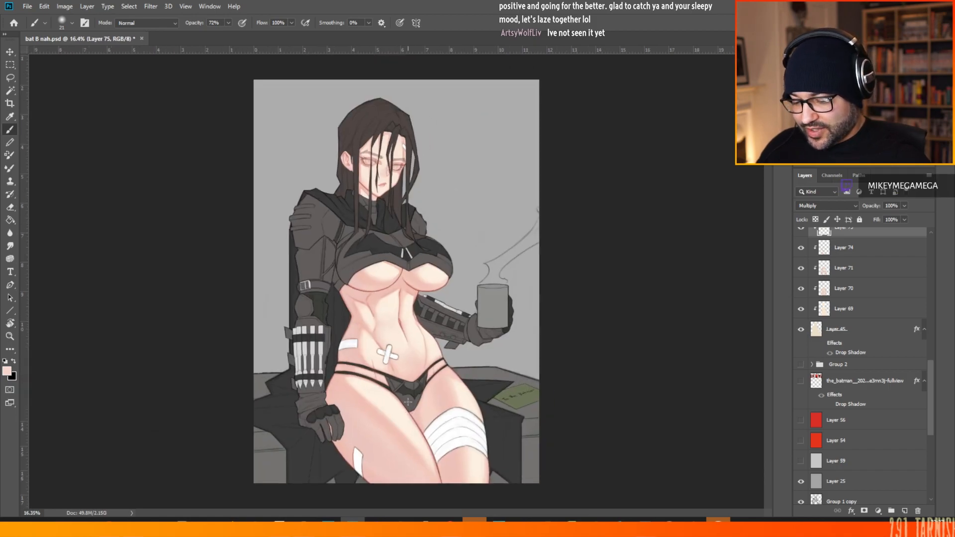
scroll(401, 373, "up", 7)
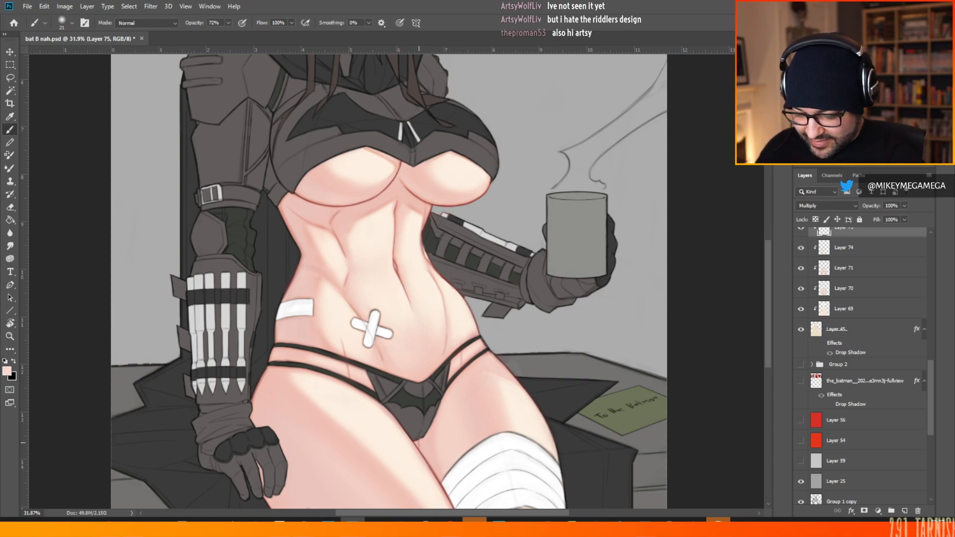
scroll(503, 238, "down", 6)
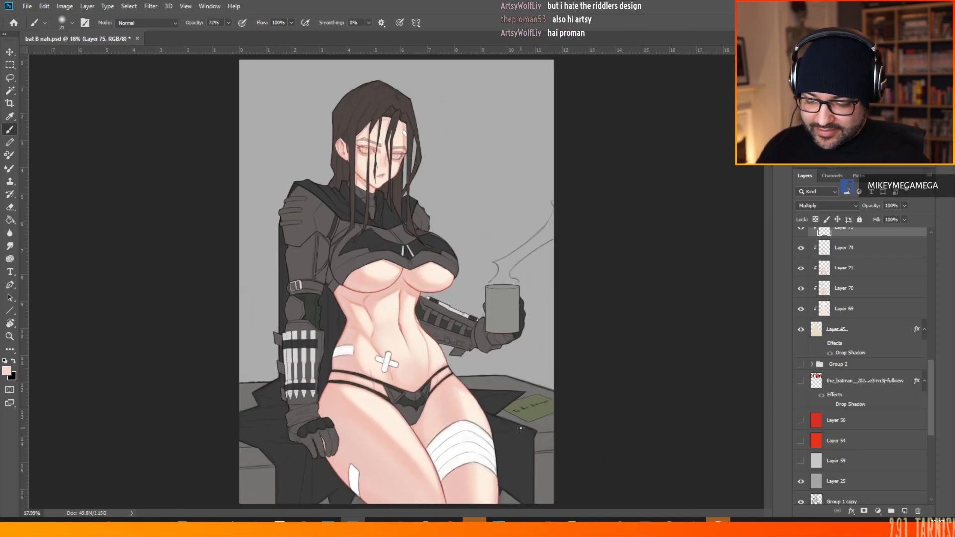
- Enlarge the Mikey soft brush to 34 px for shading the inner thigh and undo the last stroke
scroll(477, 448, "up", 3)
scroll(427, 453, "up", 2)
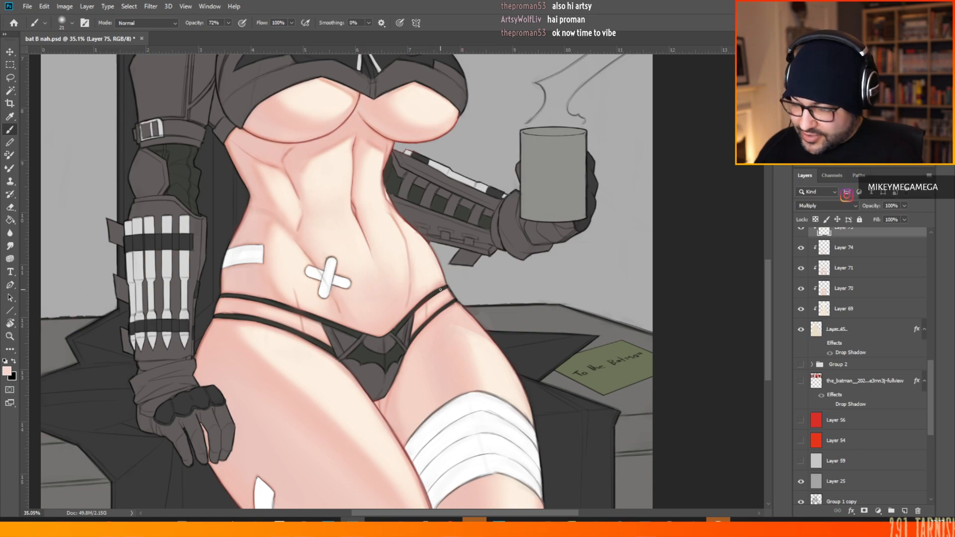
scroll(438, 279, "down", 3)
scroll(468, 418, "up", 3)
scroll(446, 454, "up", 2)
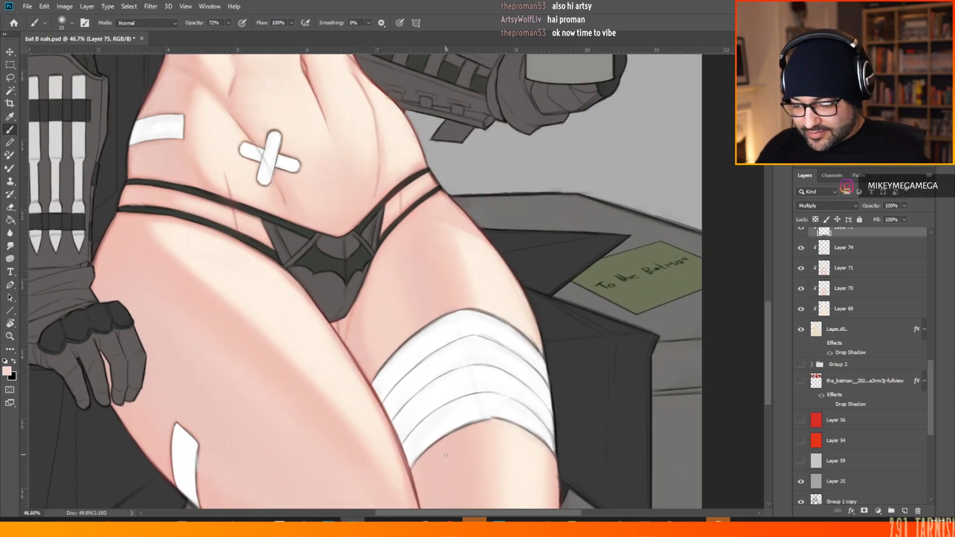
right_click(355, 293)
left_click(341, 326)
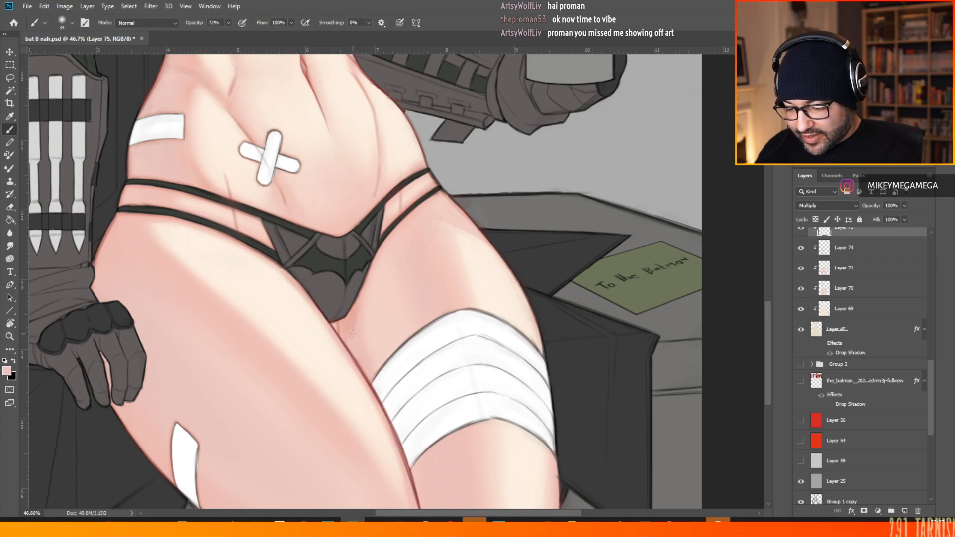
key("ctrl+z")
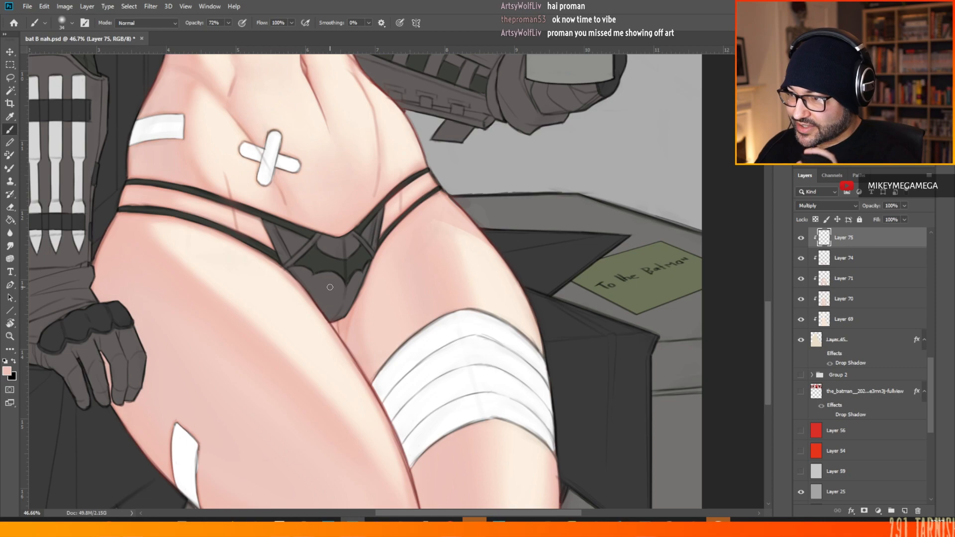
- Sample a deeper pink skin tone, touch up the inner thigh shadow on Layer 74 and return to Layer 75
key("alt")
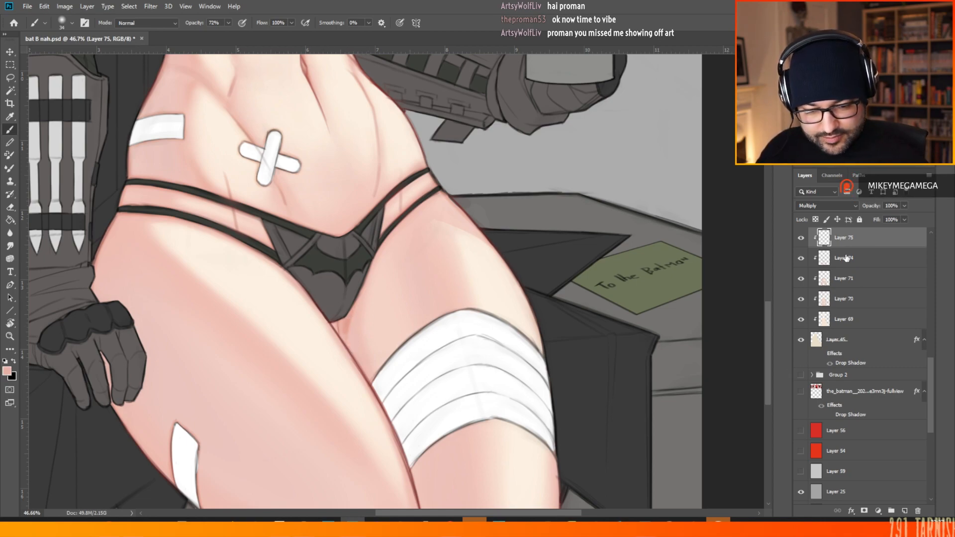
key("alt+bracketleft")
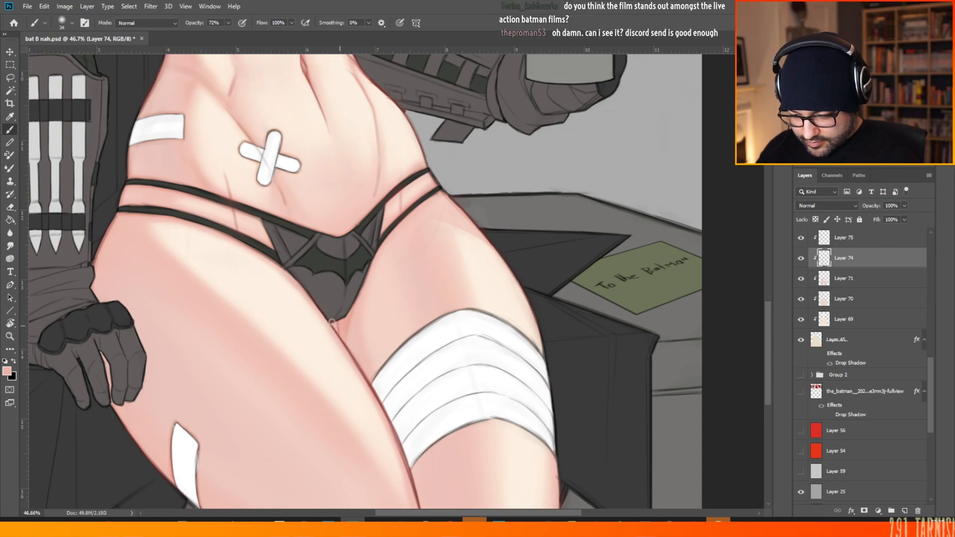
left_click(852, 242)
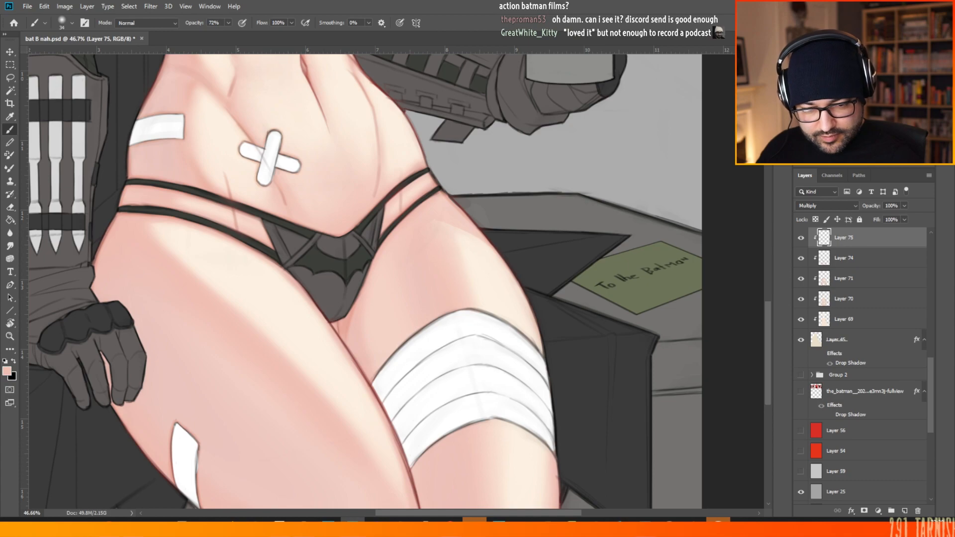
- Reduce the Mikey soft brush to 21 px and touch up the inner thigh shading above the knee bandage on Layer 75
right_click(545, 131)
left_click_drag(531, 117, 527, 118)
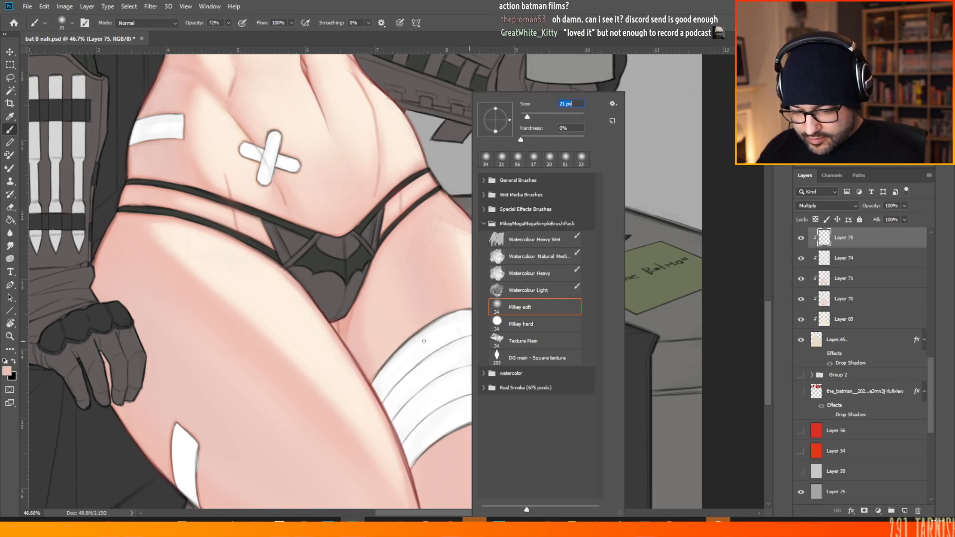
left_click(405, 308)
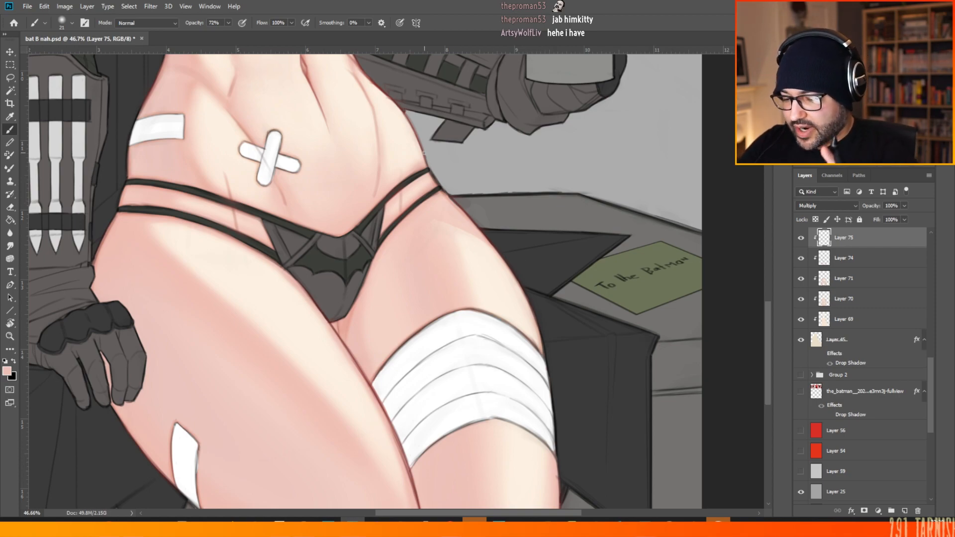
- Examine the skin shading on the thighs, torso and face, both close up and across the whole figure
scroll(425, 153, "down", 9)
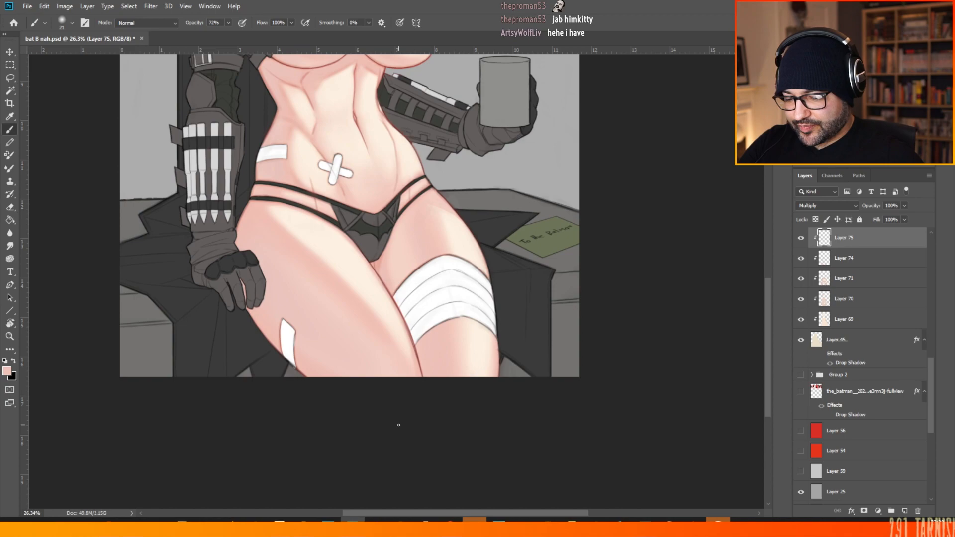
scroll(328, 371, "up", 9)
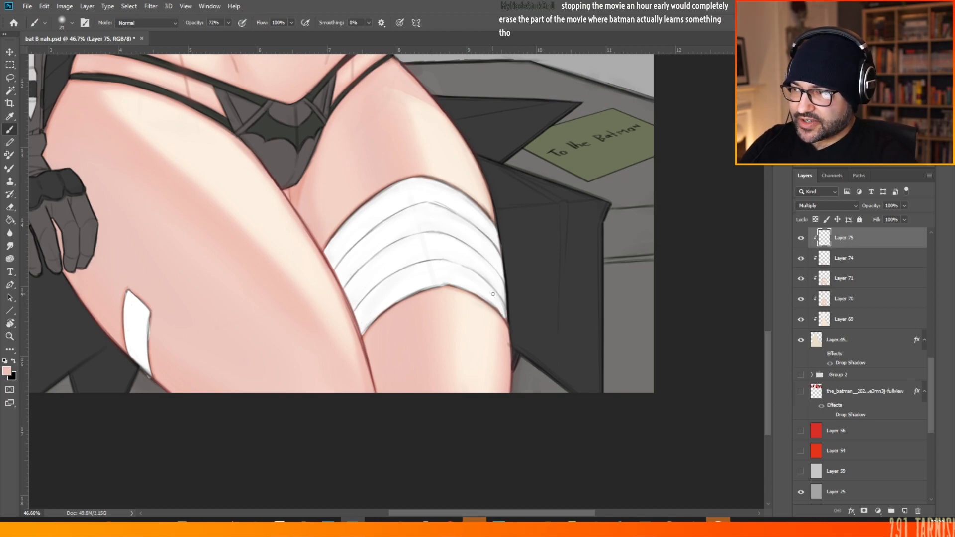
scroll(464, 389, "down", 4)
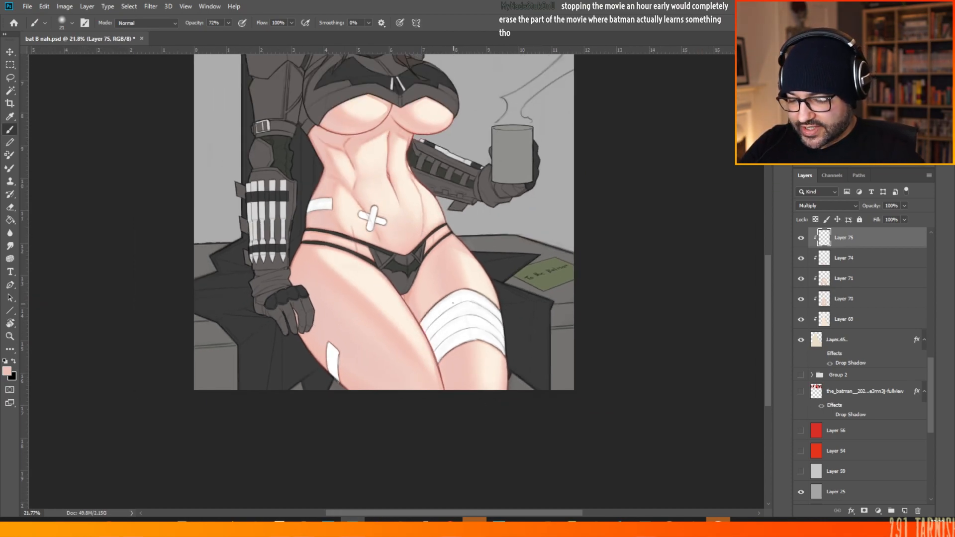
scroll(428, 287, "down", 3)
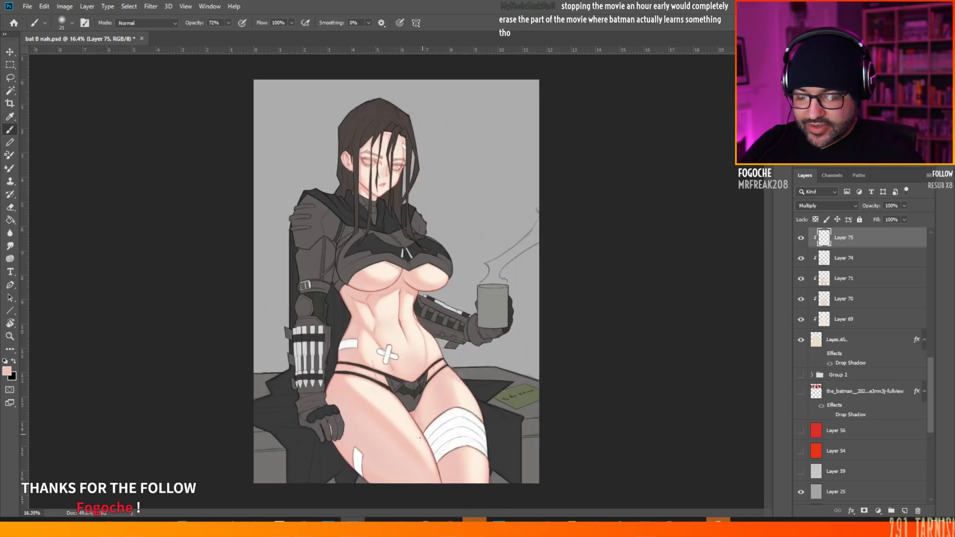
scroll(416, 443, "up", 3)
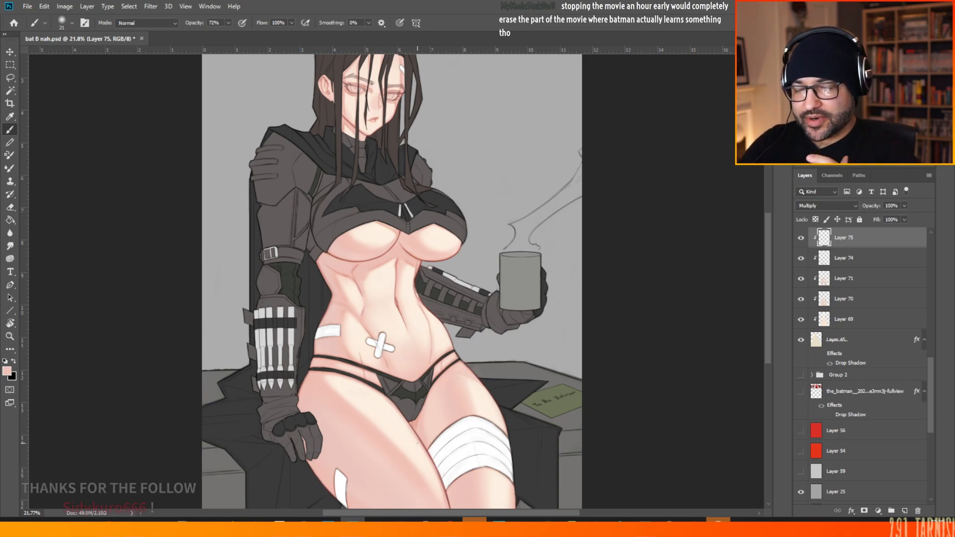
scroll(418, 442, "down", 5)
scroll(388, 443, "up", 7)
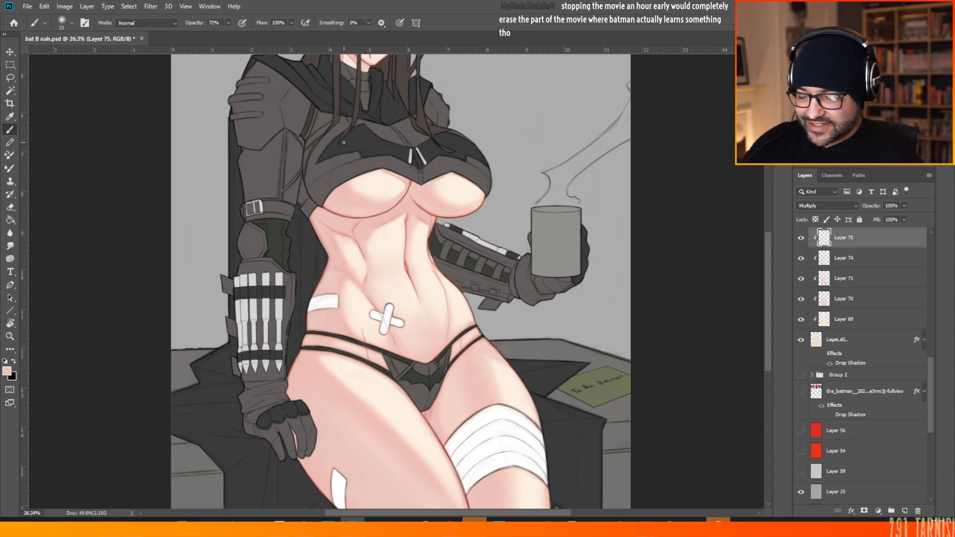
scroll(431, 189, "down", 4)
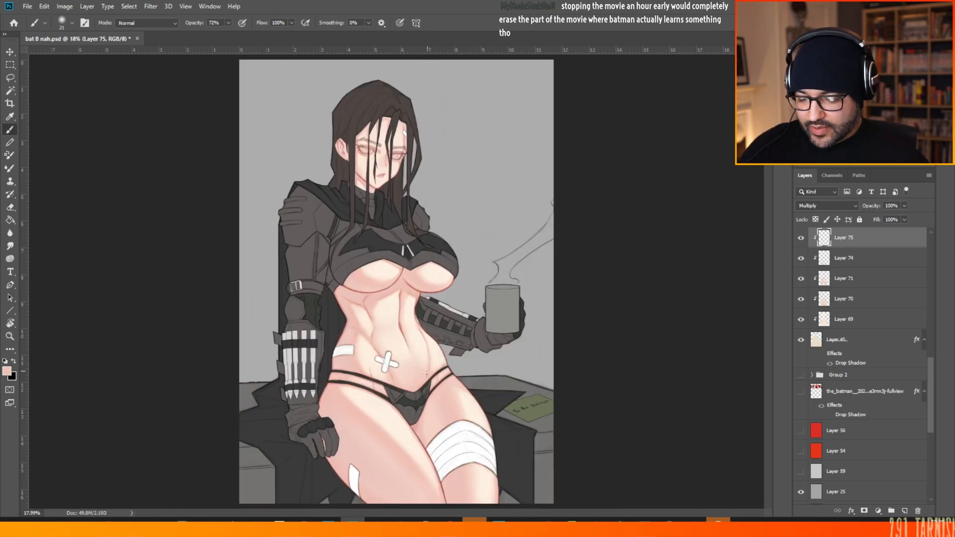
scroll(384, 146, "up", 6)
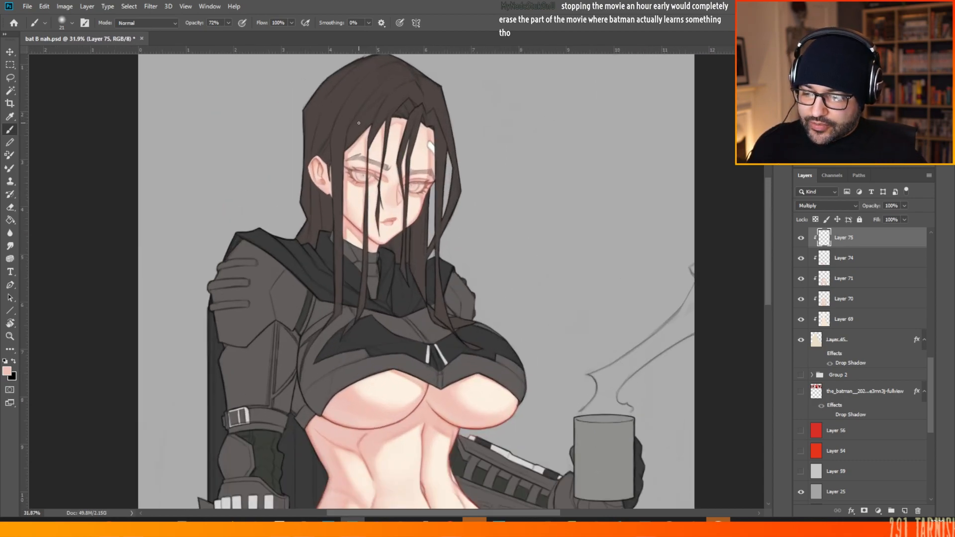
scroll(422, 199, "up", 1)
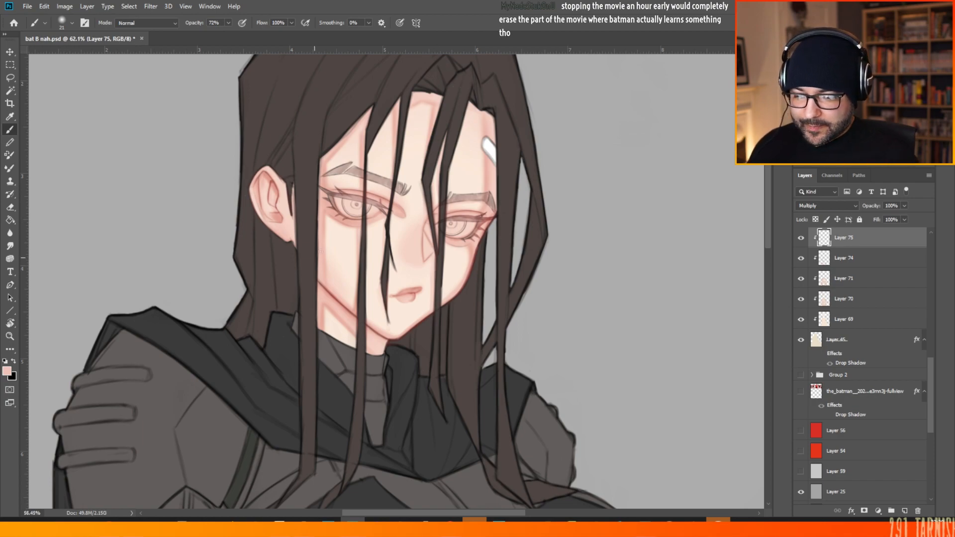
scroll(321, 252, "down", 5)
scroll(385, 320, "up", 4)
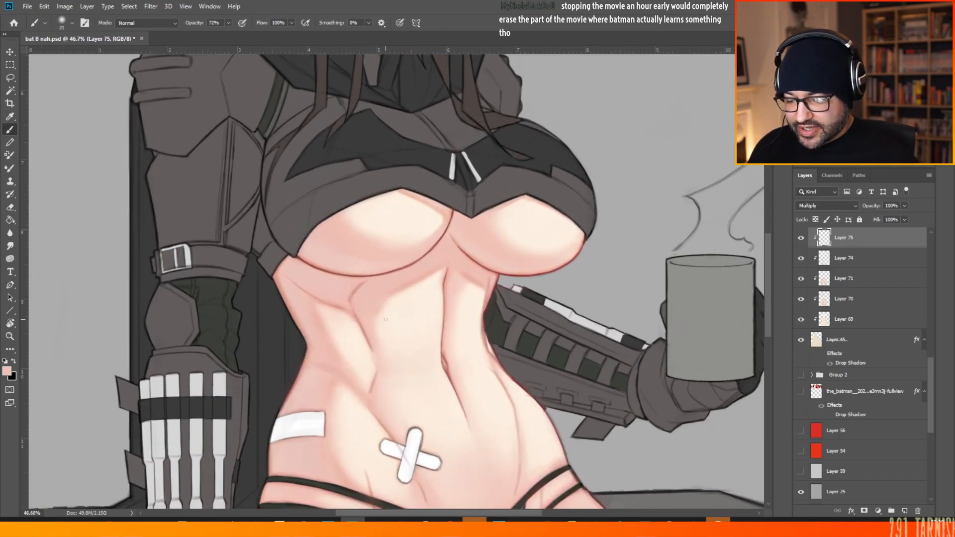
- Sample a pale skin tone from the upper torso and compare the shading of the body and face
left_click(435, 268, "alt")
scroll(435, 268, "down", 5)
scroll(386, 263, "up", 5)
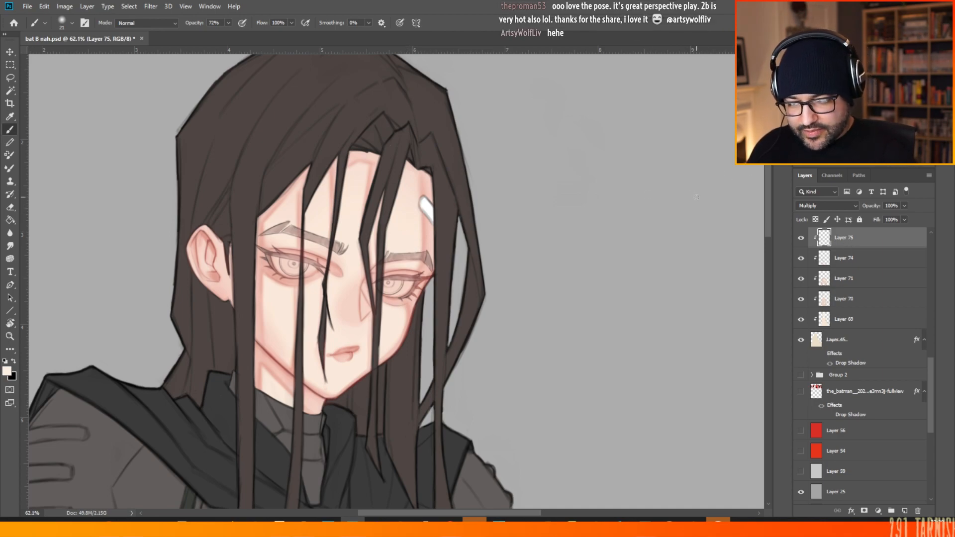
scroll(488, 199, "down", 13)
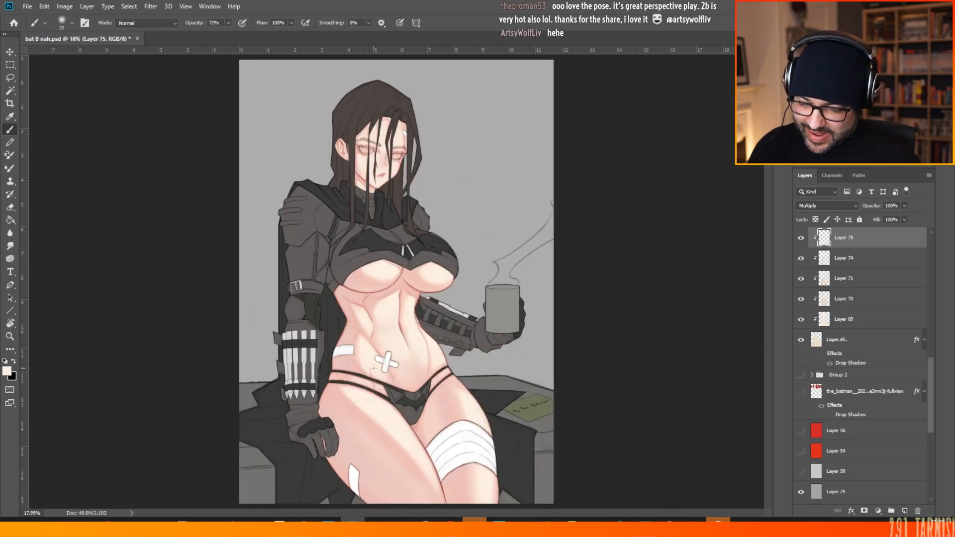
scroll(370, 367, "up", 7)
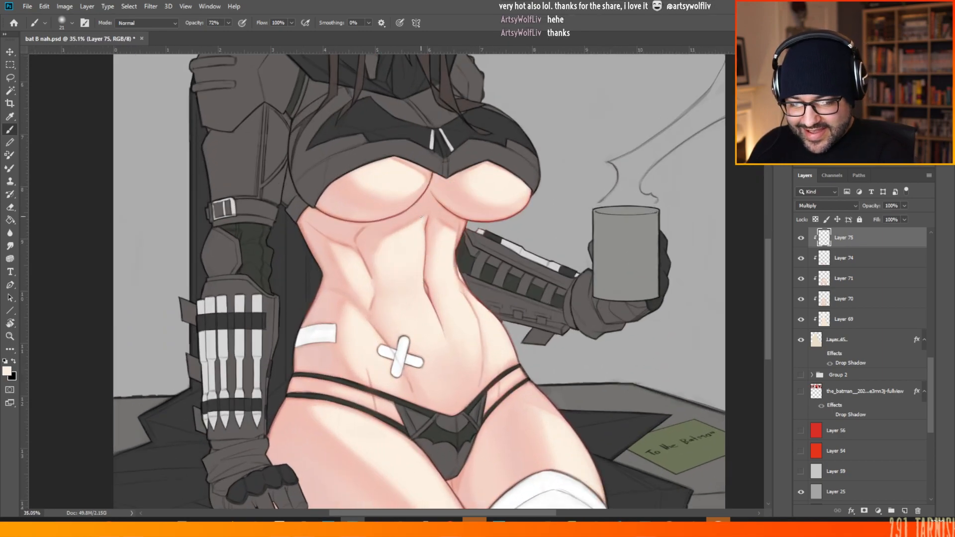
left_click_drag(769, 261, 770, 214)
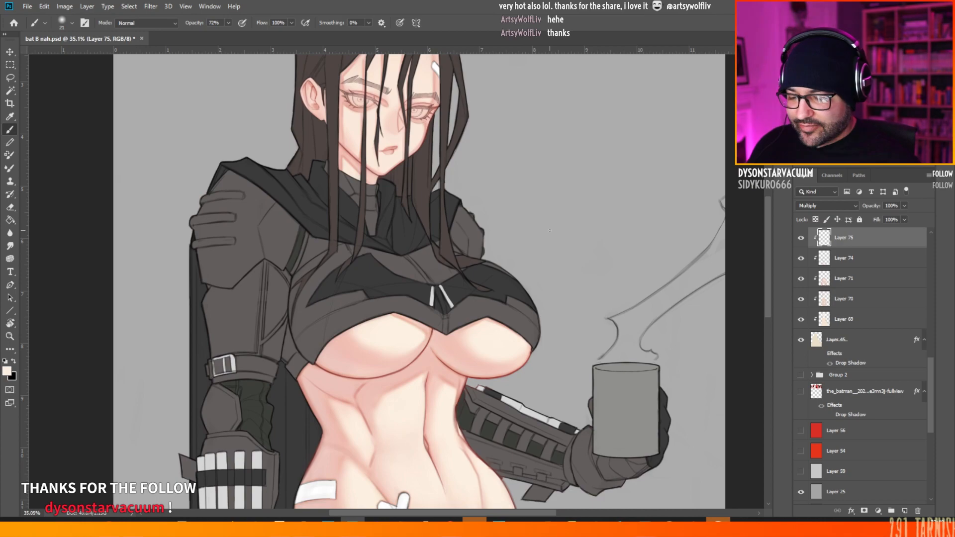
scroll(428, 321, "down", 3)
scroll(393, 156, "up", 8)
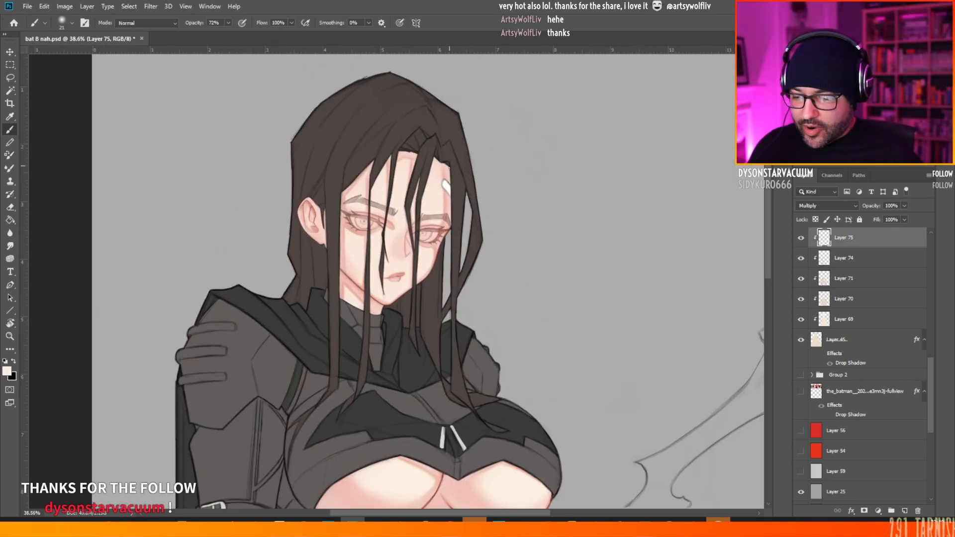
scroll(393, 156, "up", 1)
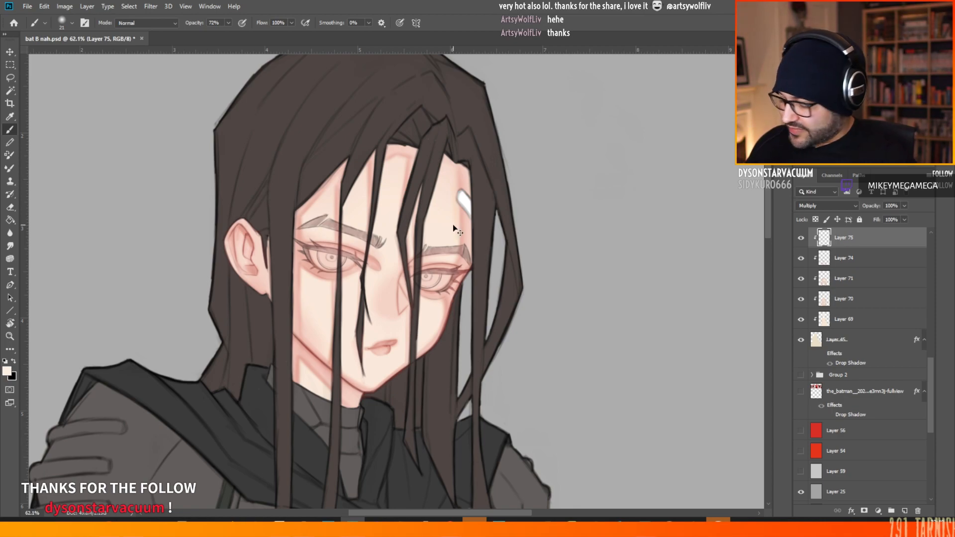
- On Layer 74, sample the light forehead tone and soften the forehead shading with the Mikey soft brush at 62 px and 37 px
key("alt+bracketleft")
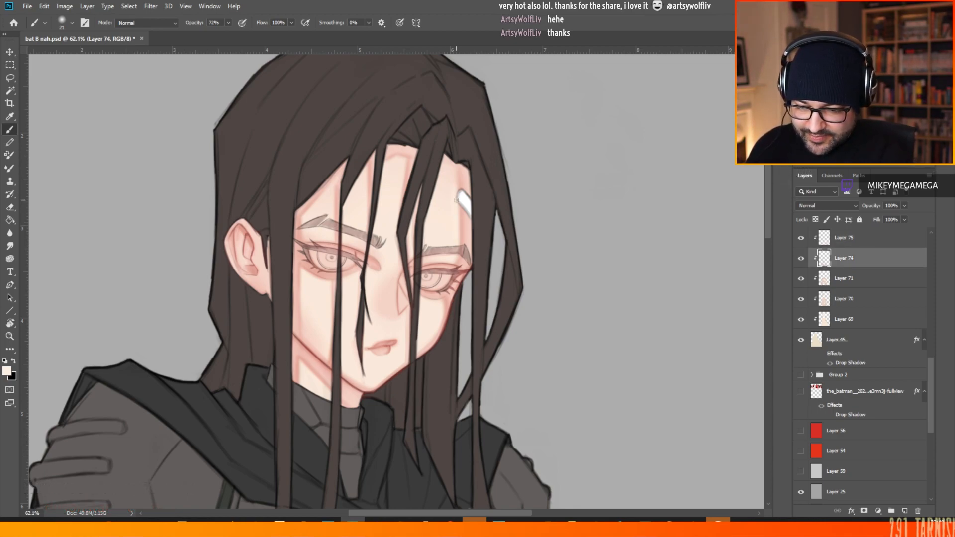
right_click(531, 138)
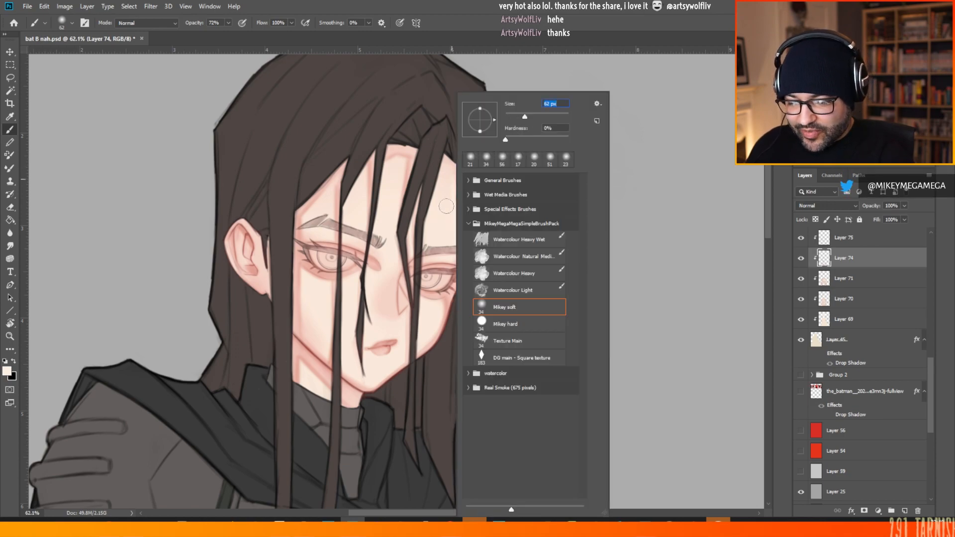
left_click(446, 208)
left_click(452, 218, "alt")
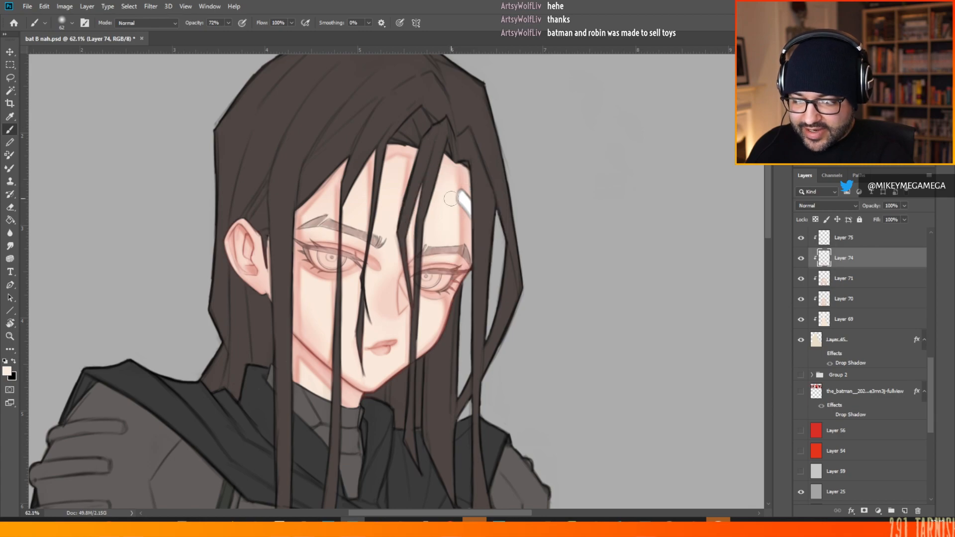
right_click(447, 208)
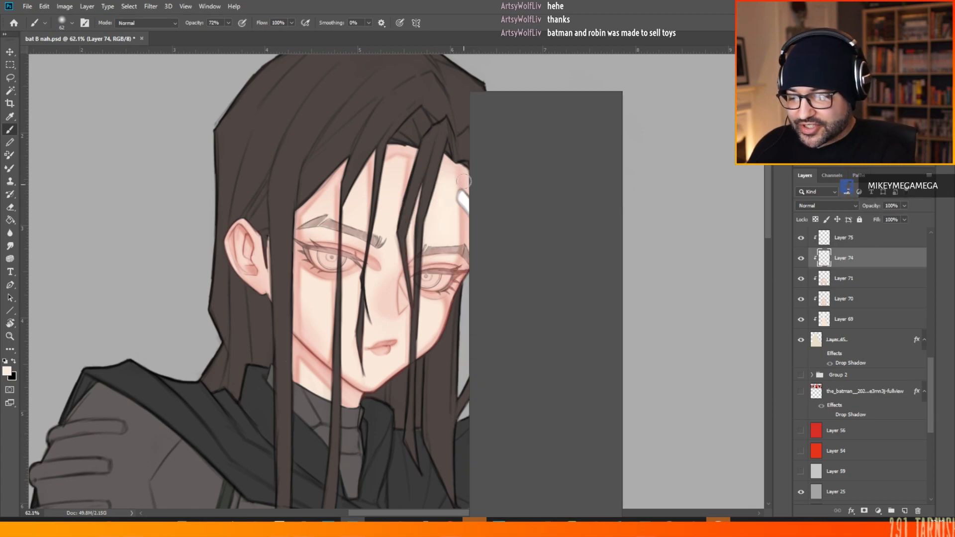
left_click_drag(539, 118, 530, 118)
left_click(453, 225)
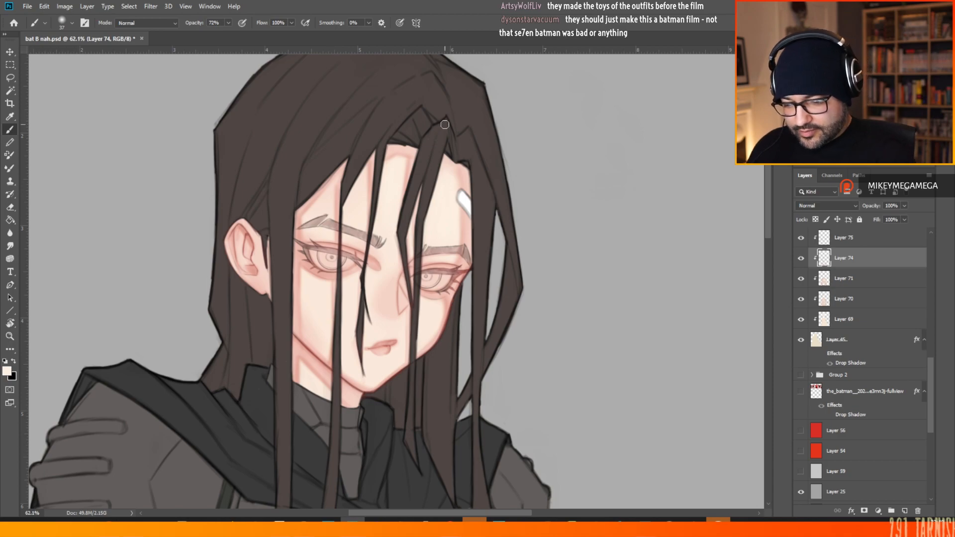
- Sample a light skin tone from the side of the torso and check the face against the whole figure
scroll(444, 124, "down", 8)
scroll(298, 121, "down", 3)
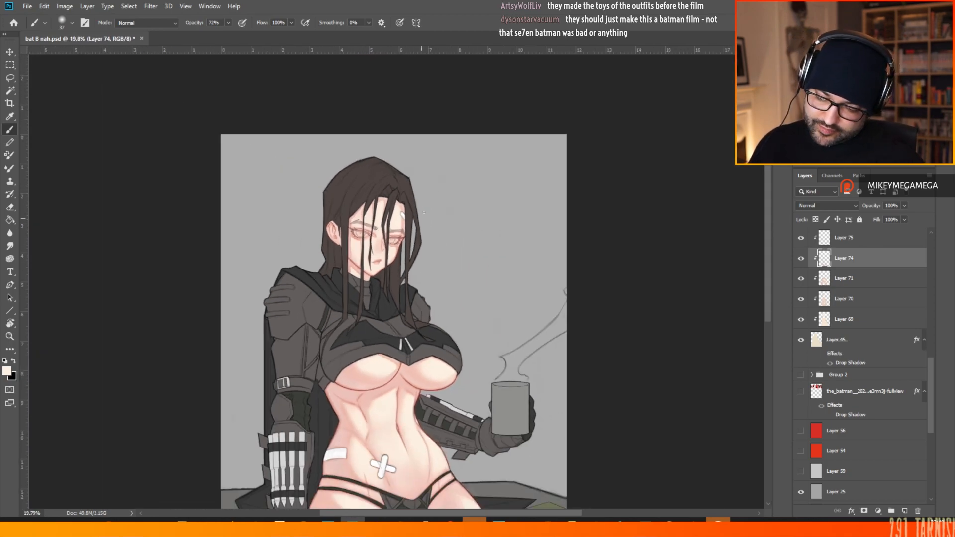
scroll(395, 454, "up", 5)
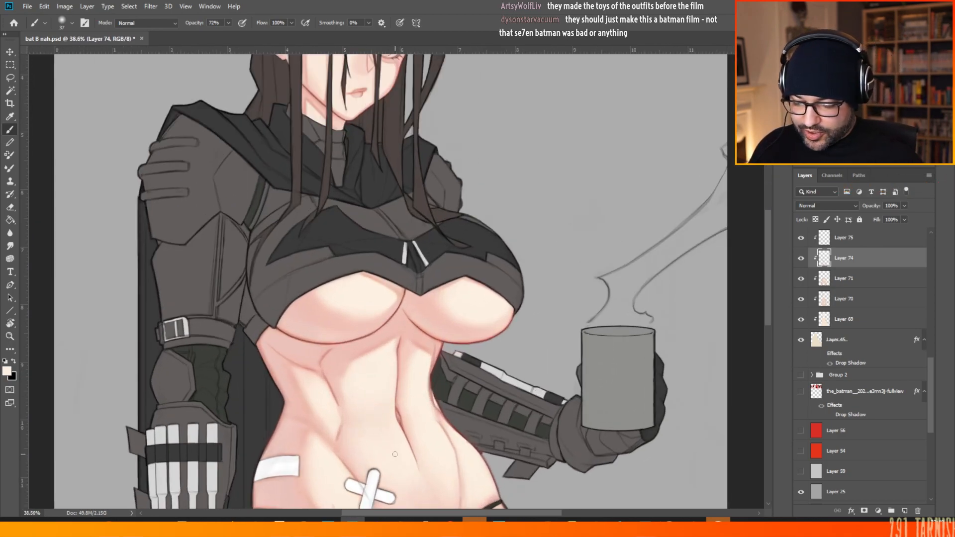
left_click(427, 355, "alt")
scroll(384, 428, "down", 3)
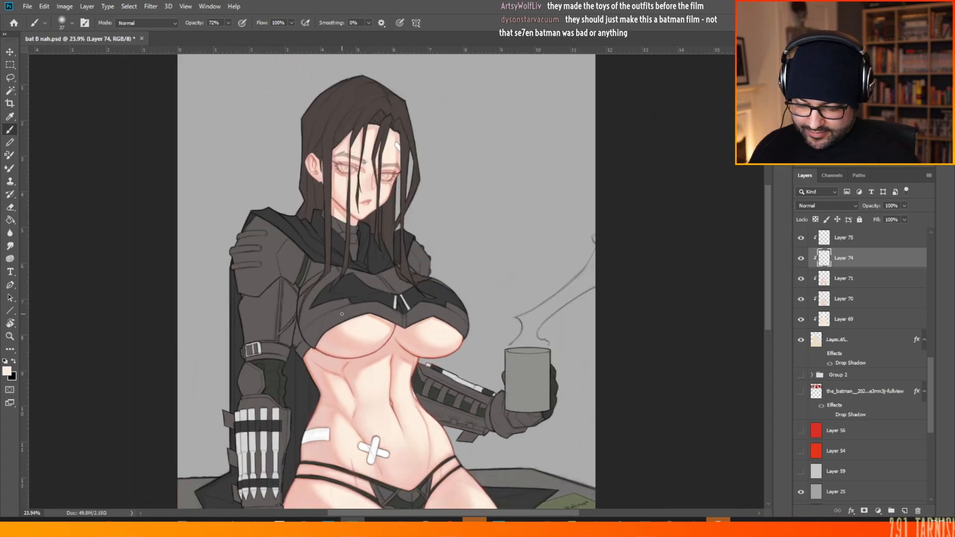
scroll(380, 252, "up", 4)
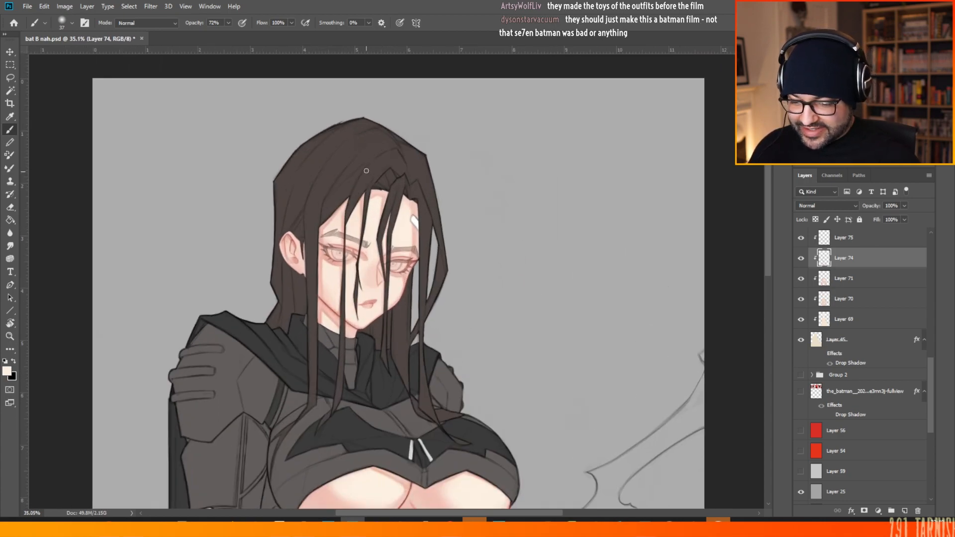
- Reduce the Mikey soft brush to 28 px and refine the light skin around the eye shaded by the hair
scroll(381, 252, "up", 1)
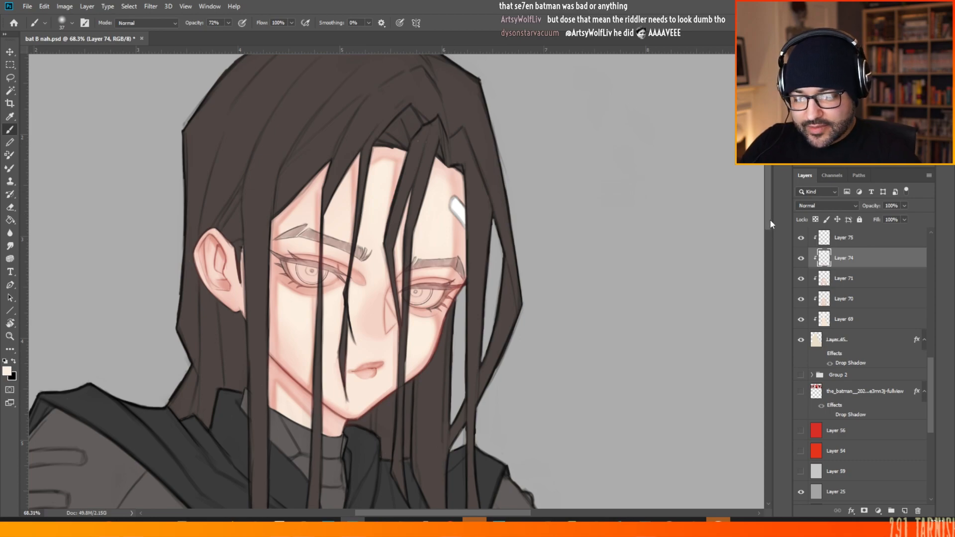
left_click_drag(770, 219, 770, 234)
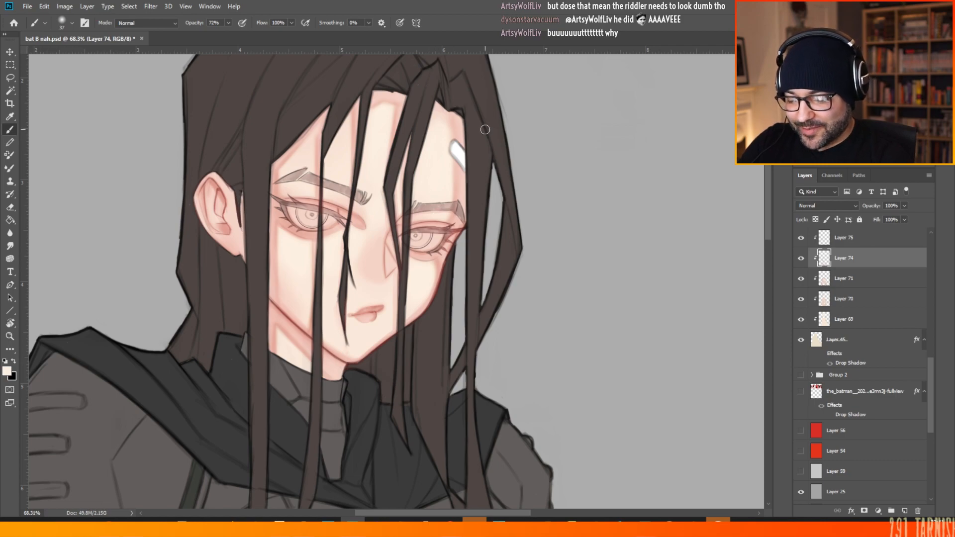
right_click(449, 269)
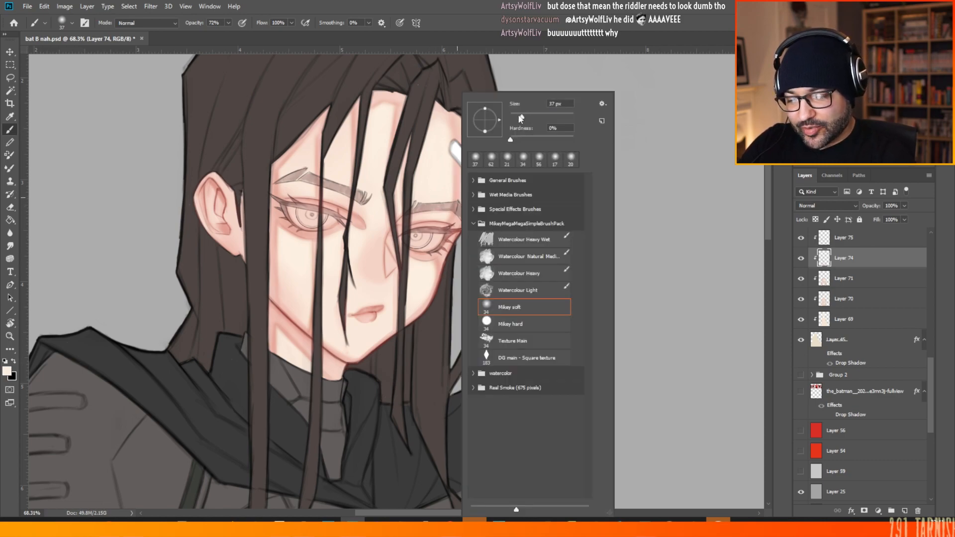
left_click_drag(527, 112, 522, 113)
left_click(440, 216)
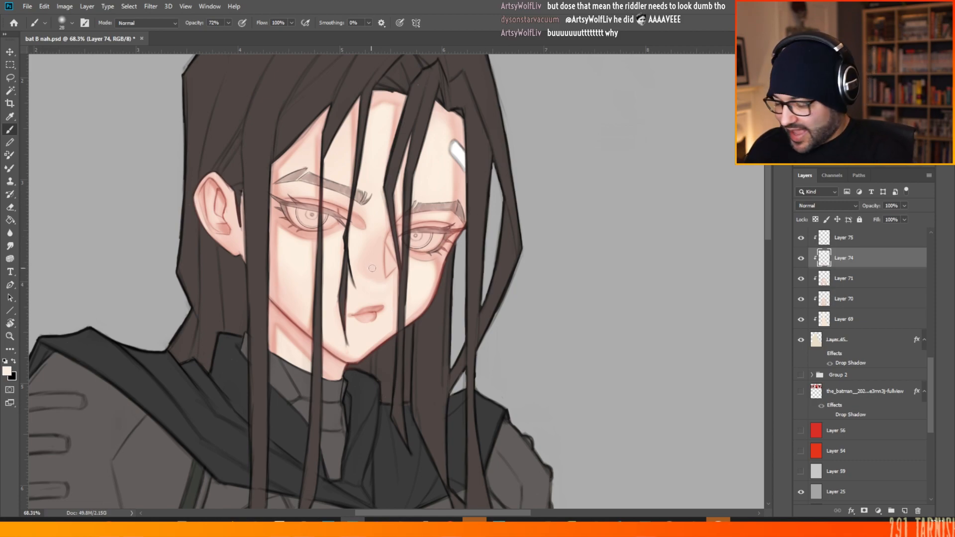
- Enlarge the Mikey soft brush to 55 px for blending the skin around the nose and lips
right_click(376, 295)
left_click(445, 116)
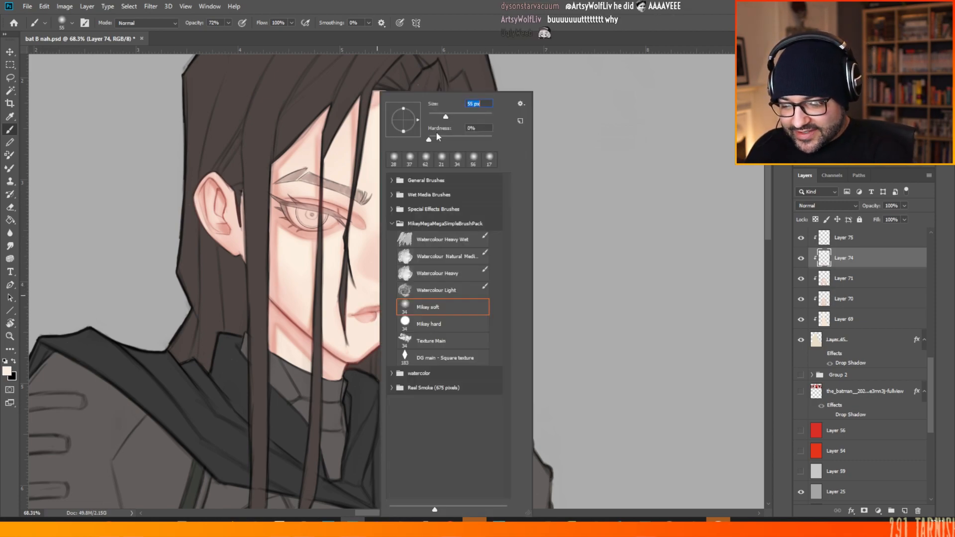
left_click(372, 312)
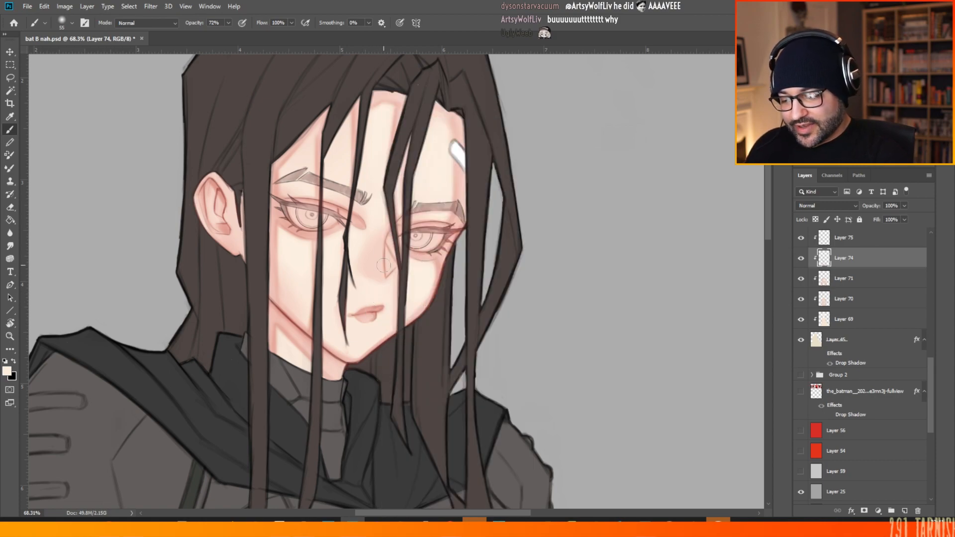
- Reduce the Mikey soft brush to 44 px and 29 px, and sample the light skin tone of the cheek below the partly covered eye
right_click(372, 189)
left_click(436, 117)
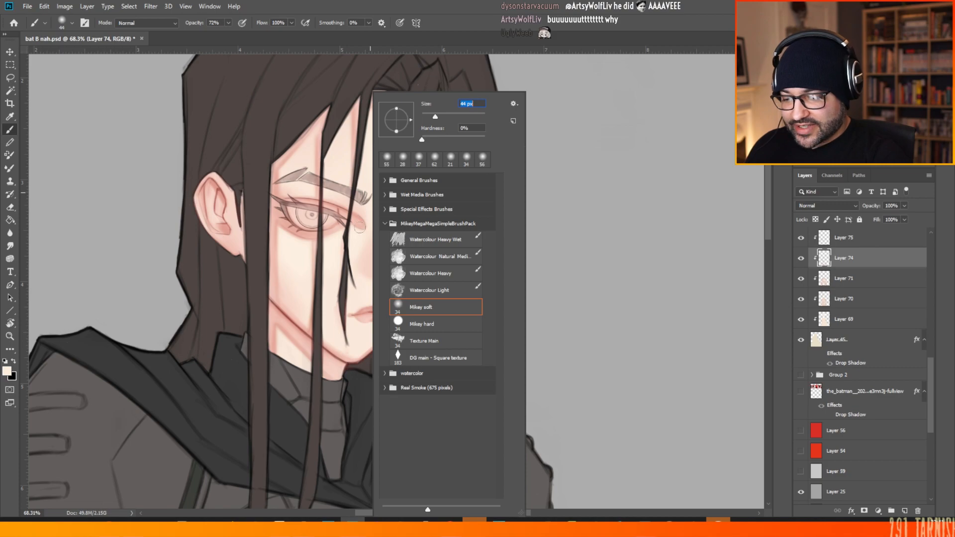
right_click(238, 185)
left_click_drag(302, 116, 297, 116)
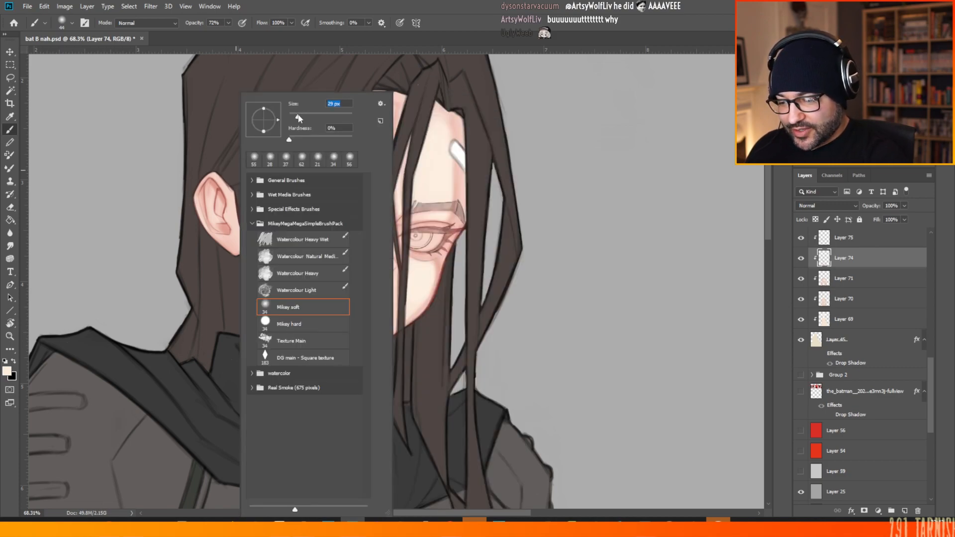
left_click(416, 268, "alt")
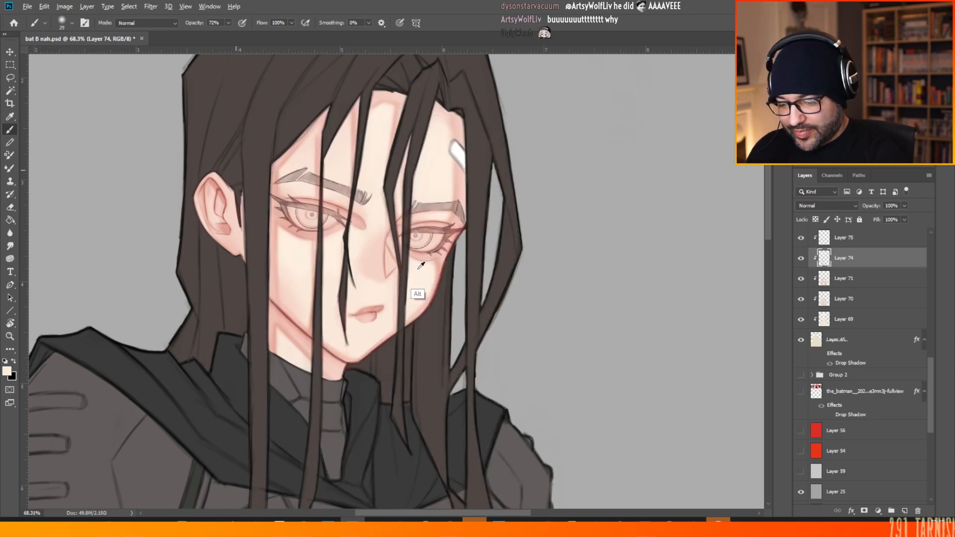
- Reduce the Mikey soft brush to 18 px and 10 px for fine light-skin blending on Layer 74
right_click(237, 158)
left_click(297, 116)
left_click(210, 175)
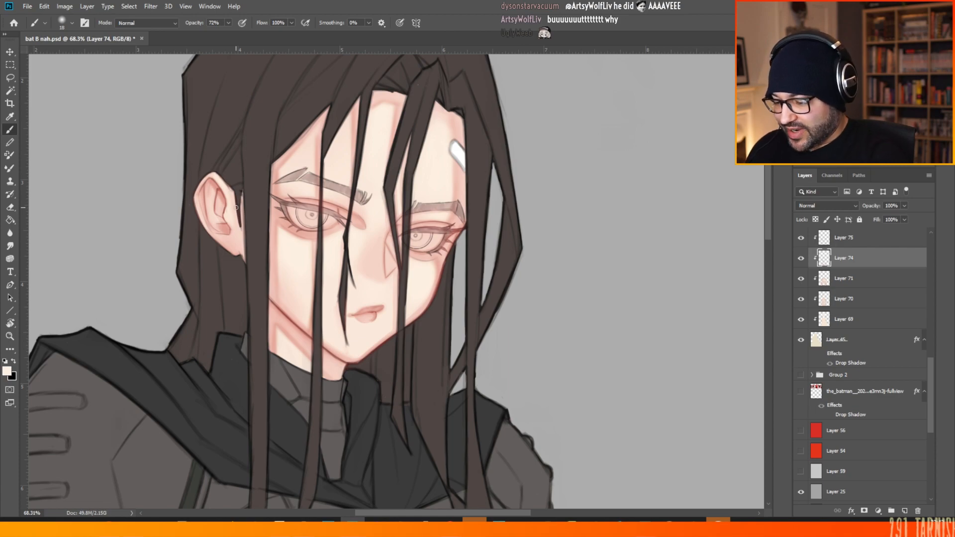
right_click(219, 171)
left_click_drag(284, 118, 279, 117)
left_click(212, 181)
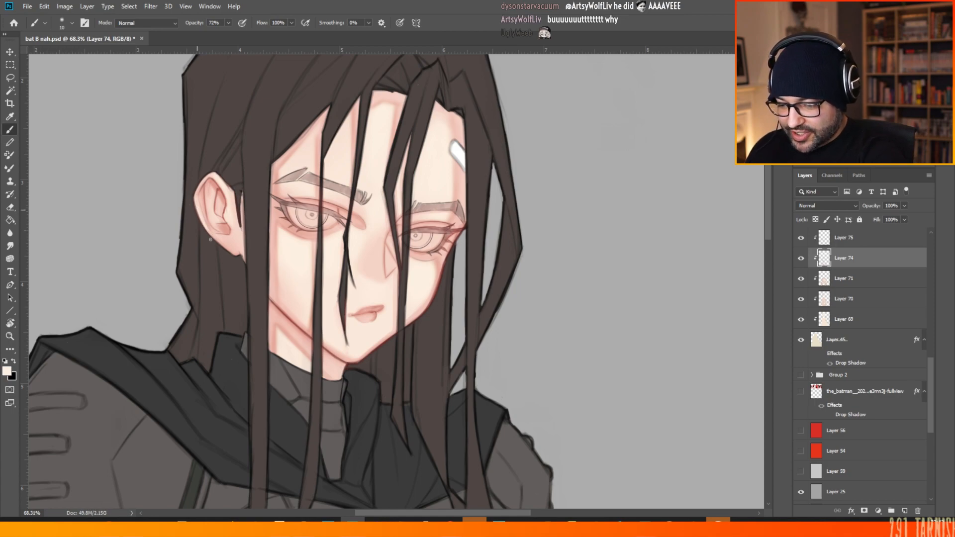
- Set the Mikey soft brush to 18 px and sample pink and light skin tones from the ear for blending its shading
right_click(225, 164)
left_click_drag(279, 118, 284, 118)
left_click(211, 192)
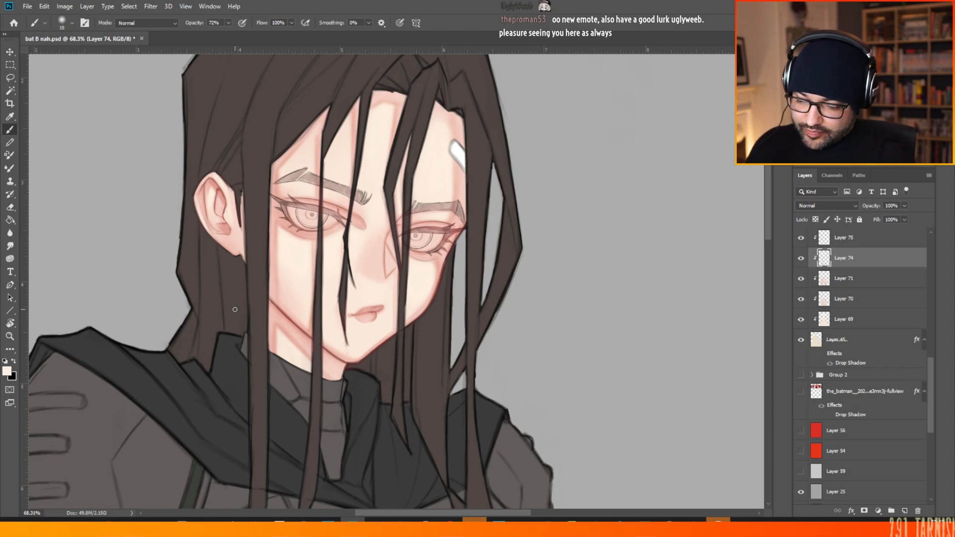
scroll(354, 168, "down", 8)
scroll(344, 162, "up", 9)
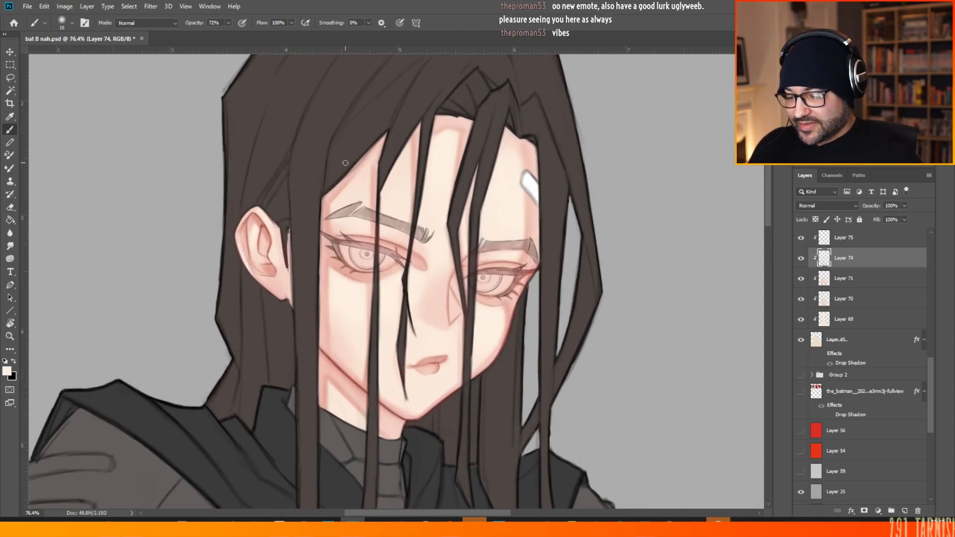
left_click(263, 267, "alt")
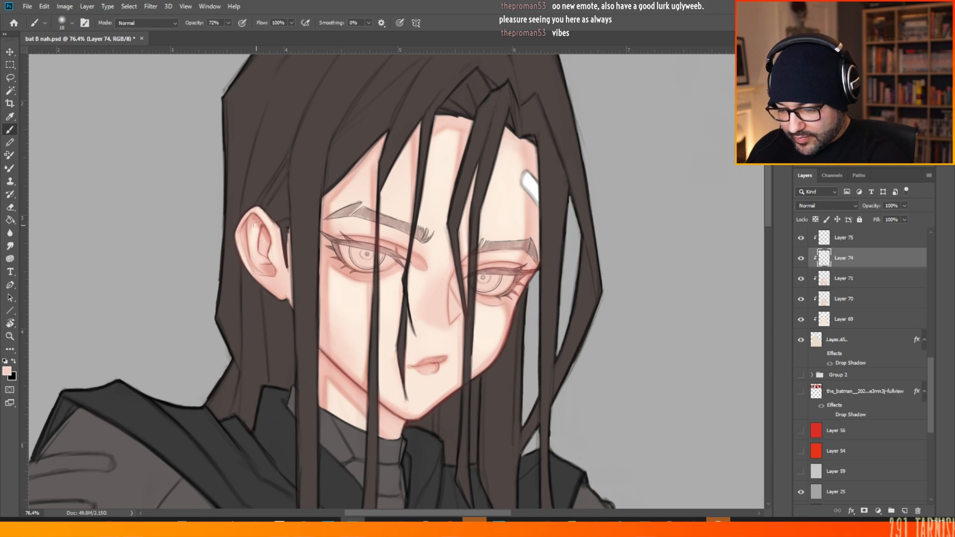
left_click(254, 246, "alt")
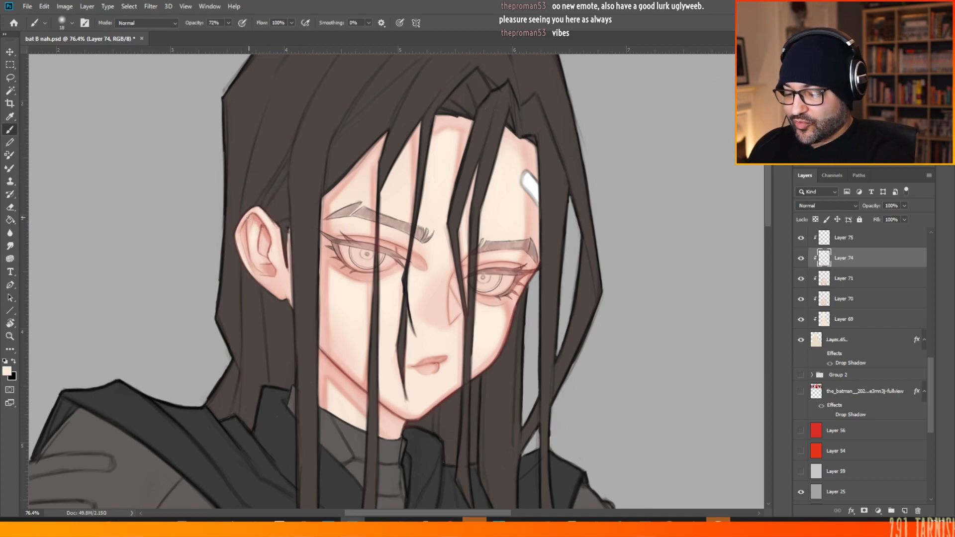
- Sample light skin tones from the cheek and beside the lips for refining the lower face
scroll(249, 183, "down", 5)
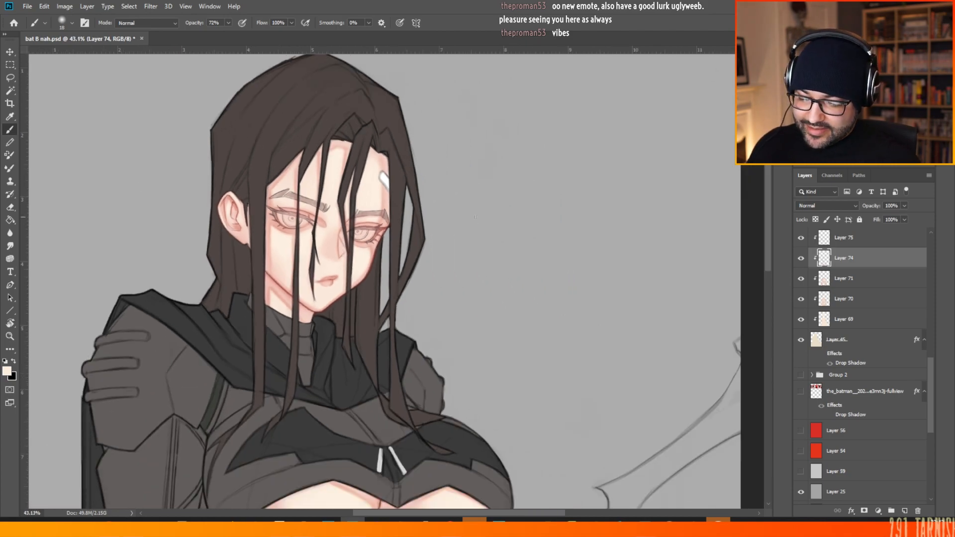
scroll(267, 207, "up", 4)
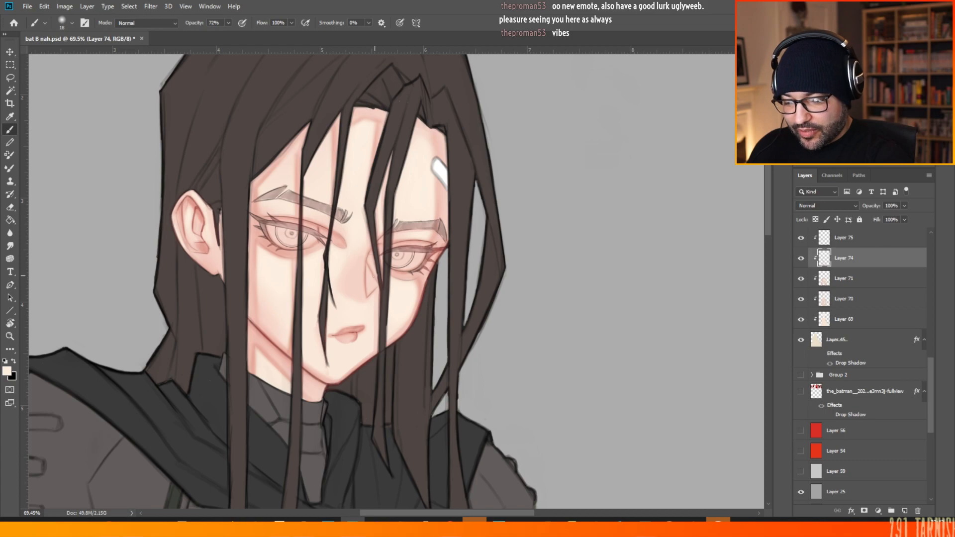
left_click(422, 301, "alt")
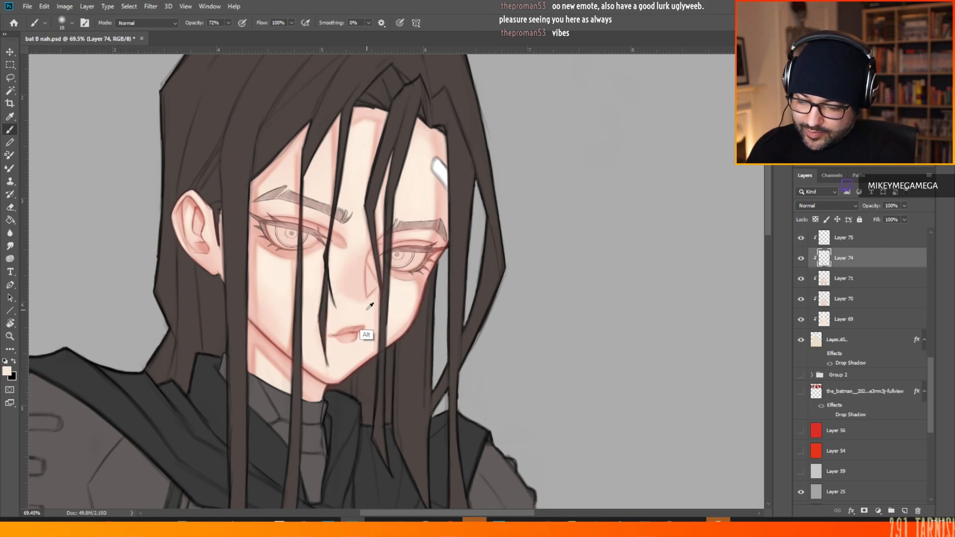
left_click(368, 332, "alt")
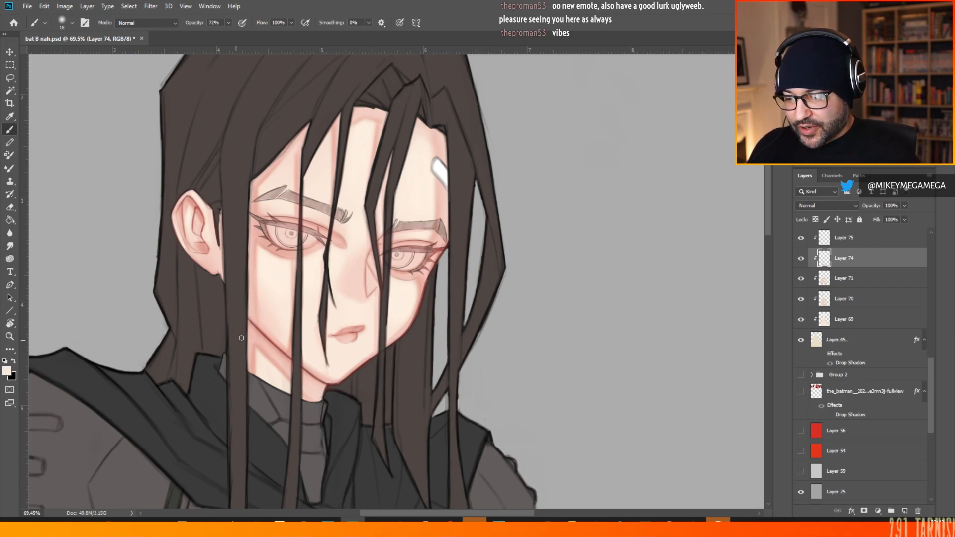
- Compare the blended face shading with the whole figure, both from afar and close up
scroll(348, 121, "down", 11)
scroll(310, 168, "up", 3)
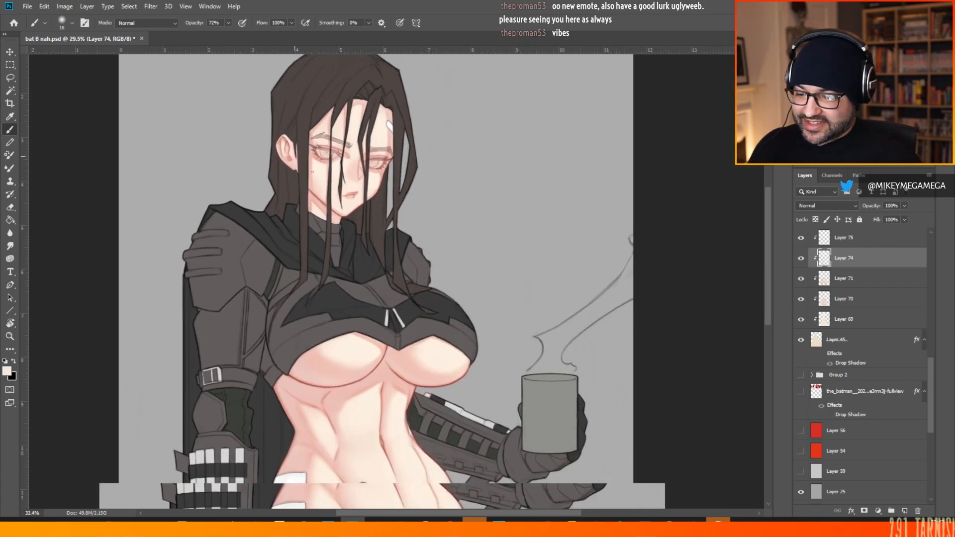
scroll(306, 163, "down", 3)
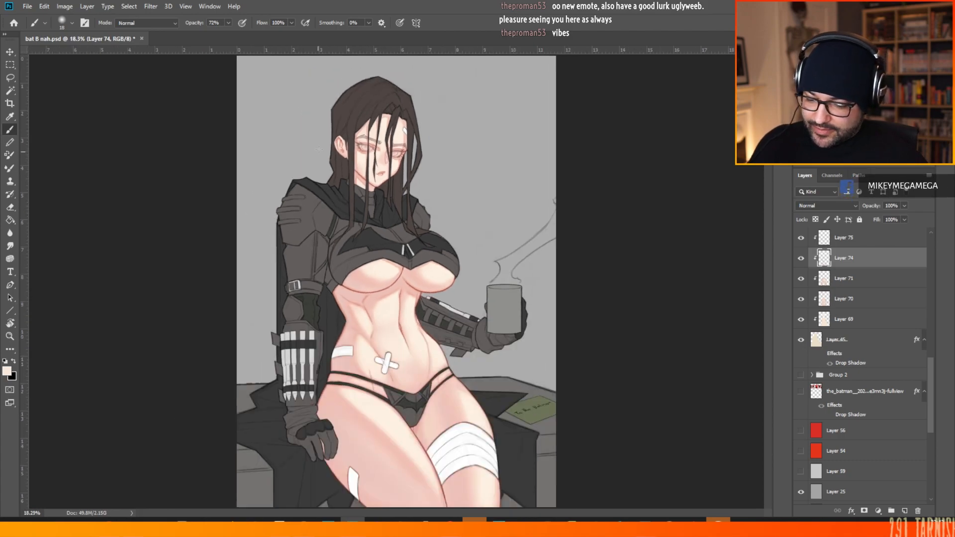
scroll(360, 167, "up", 2)
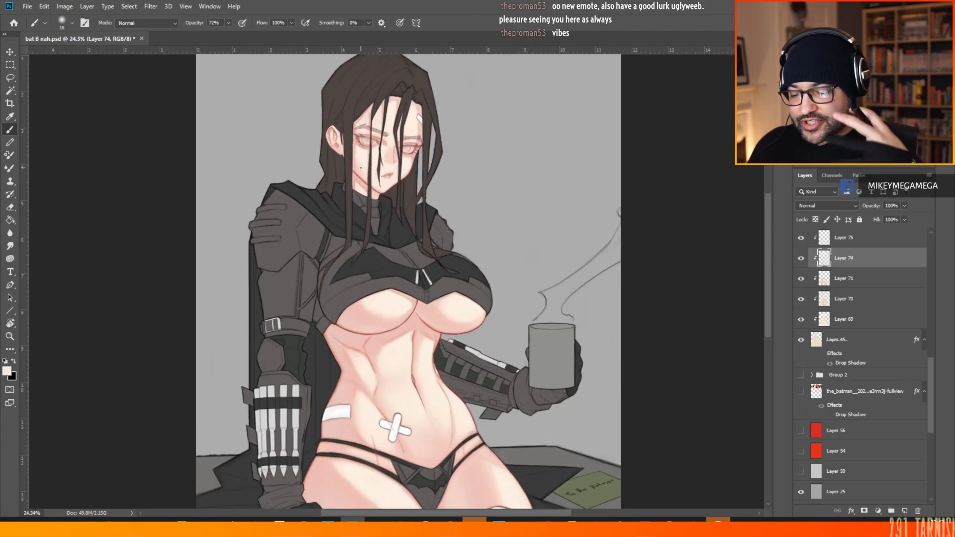
scroll(347, 86, "up", 4)
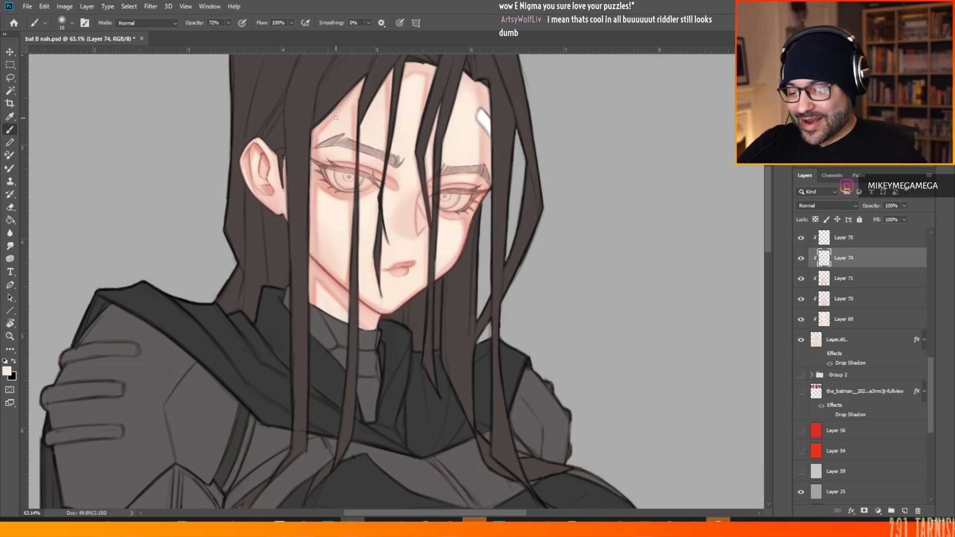
key("ctrl+0")
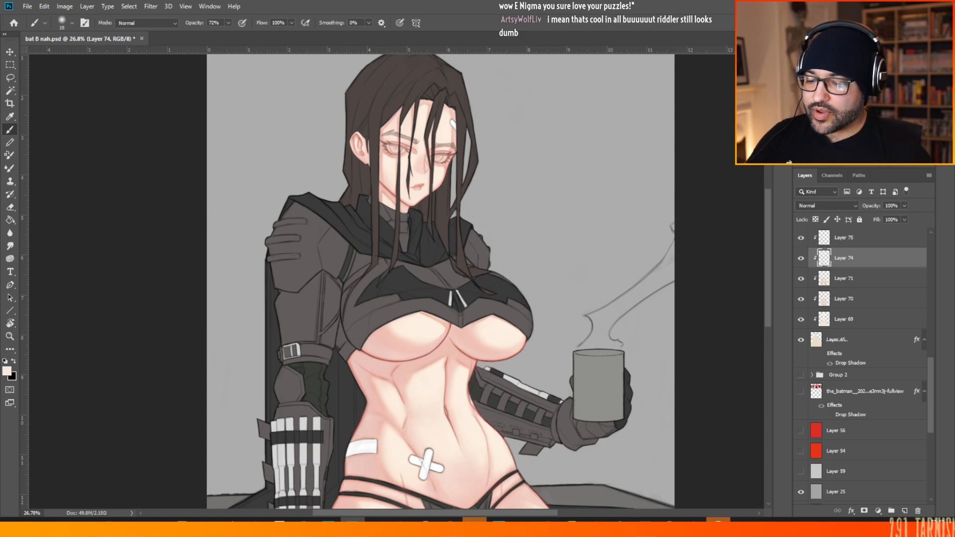
- Examine the skin shading across the torso, hips and thighs against the full composition
scroll(768, 213, "down", 2)
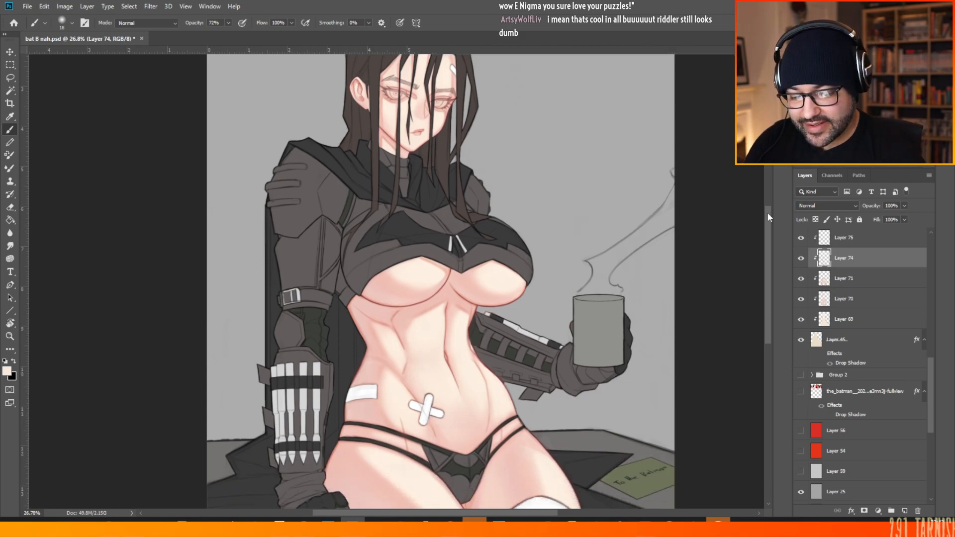
left_click_drag(768, 214, 768, 216)
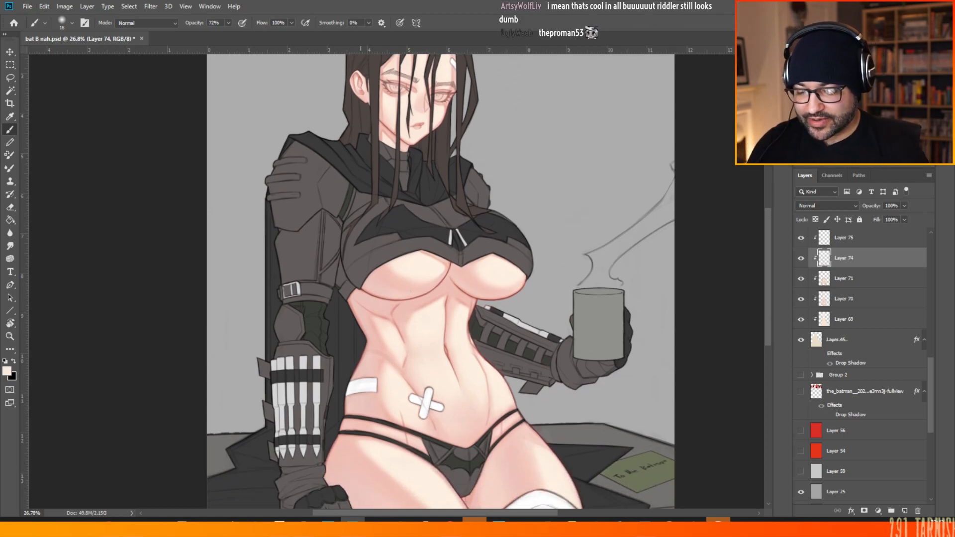
scroll(340, 276, "down", 3)
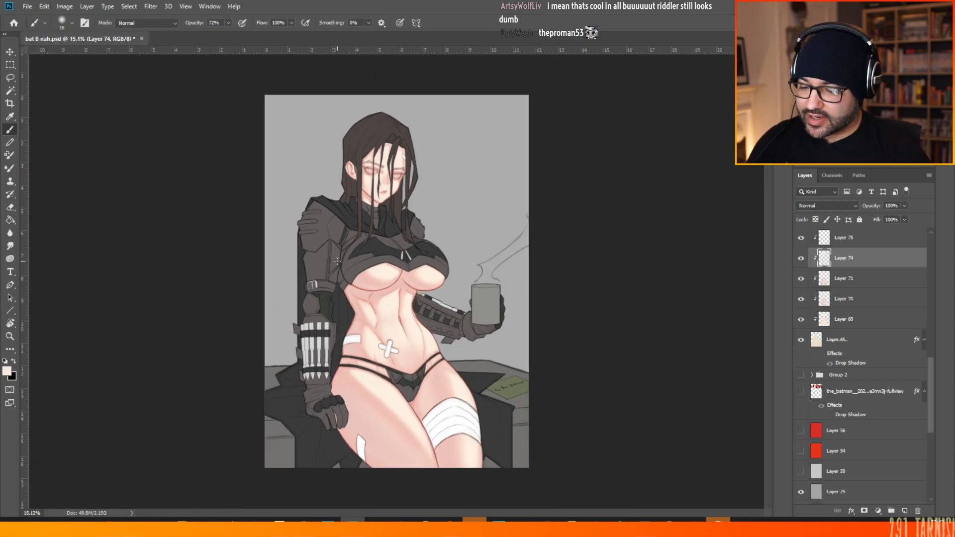
scroll(362, 301, "up", 2)
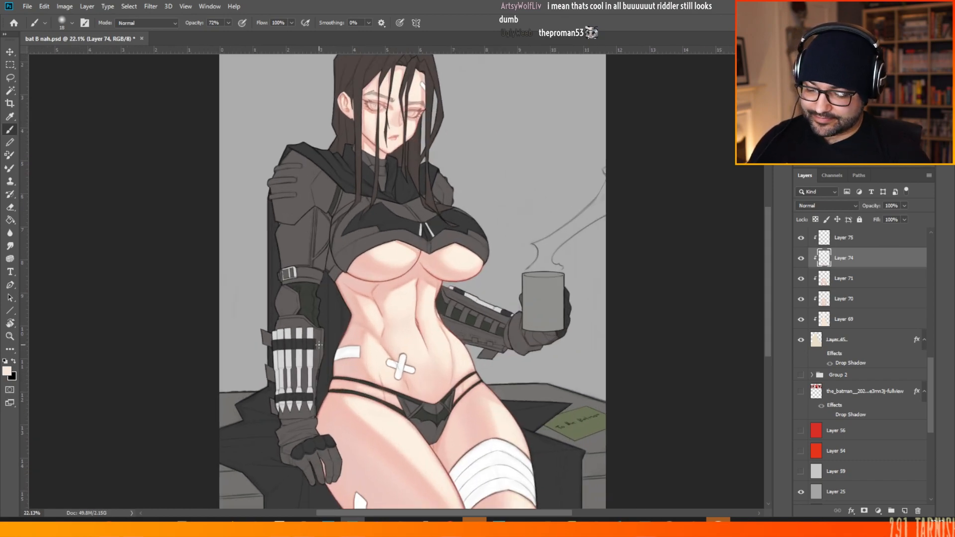
scroll(329, 400, "up", 1)
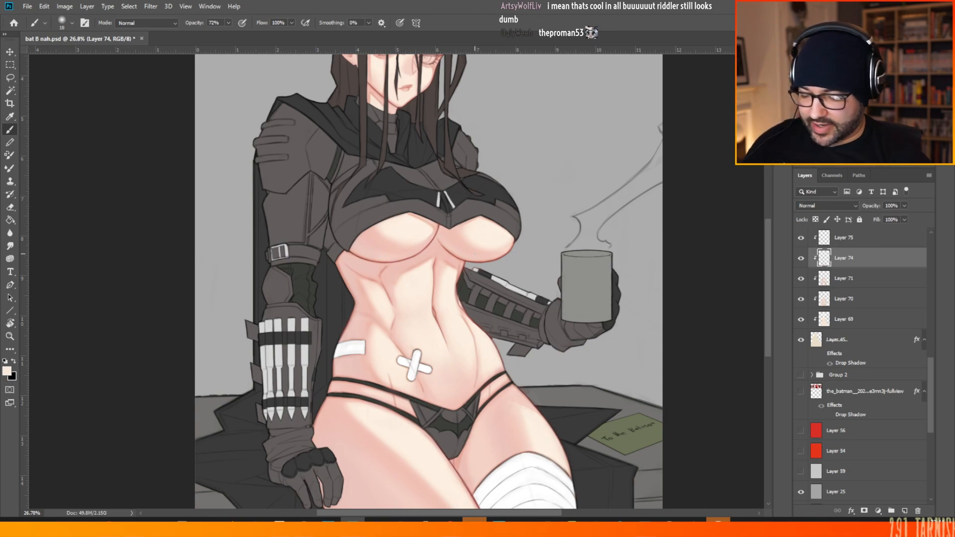
scroll(405, 312, "down", 4, "alt")
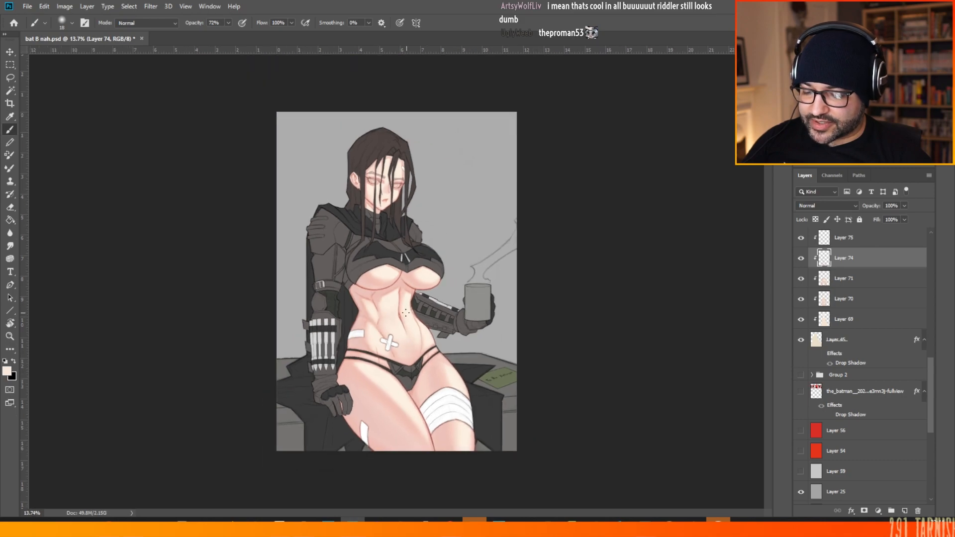
scroll(389, 419, "up", 3)
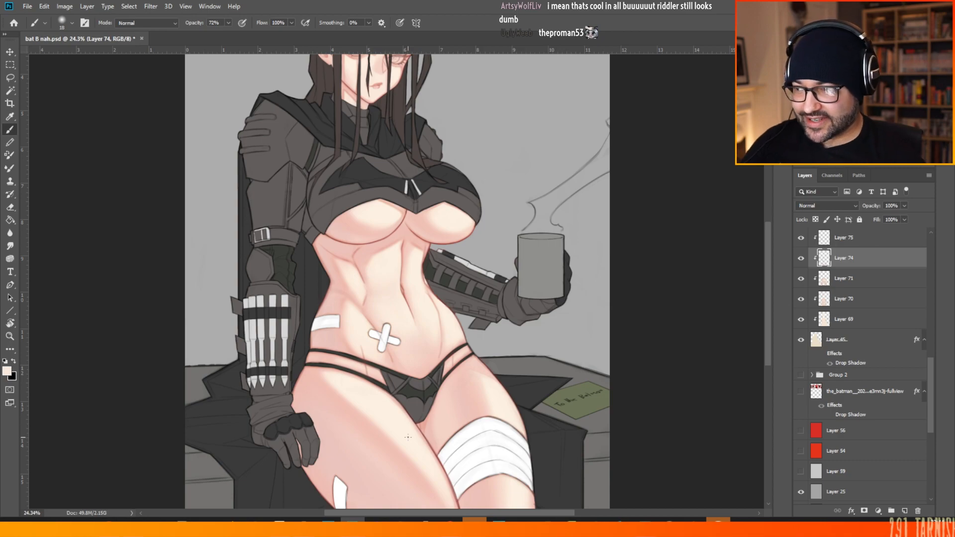
scroll(767, 238, "down", 2)
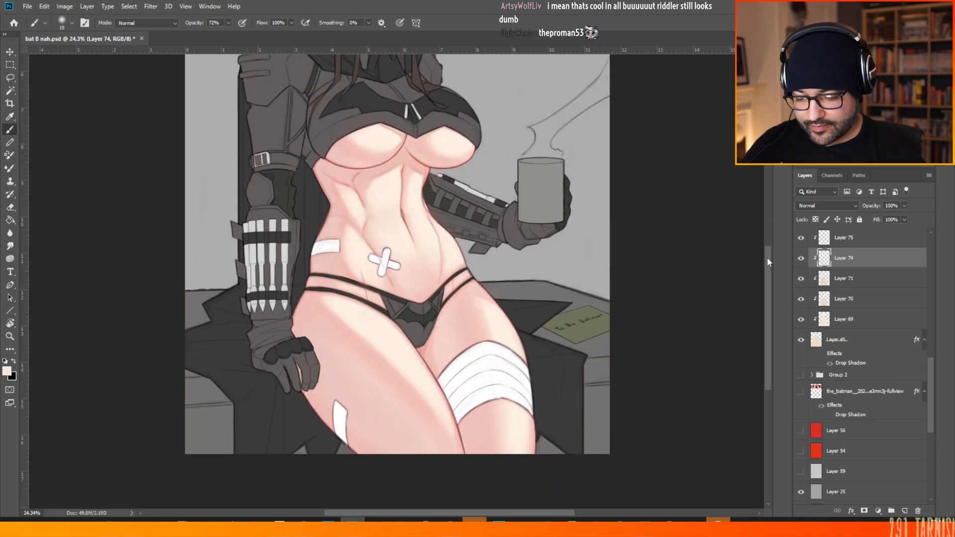
left_click_drag(767, 246, 767, 251)
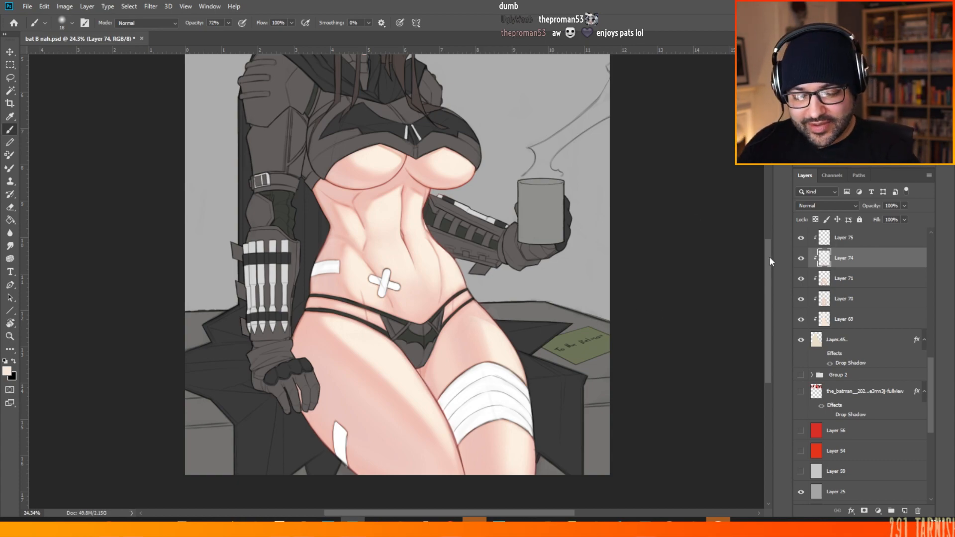
- Review the face again against the full figure and inspect the shading on the abdomen and upper thighs
left_click_drag(769, 257, 763, 204)
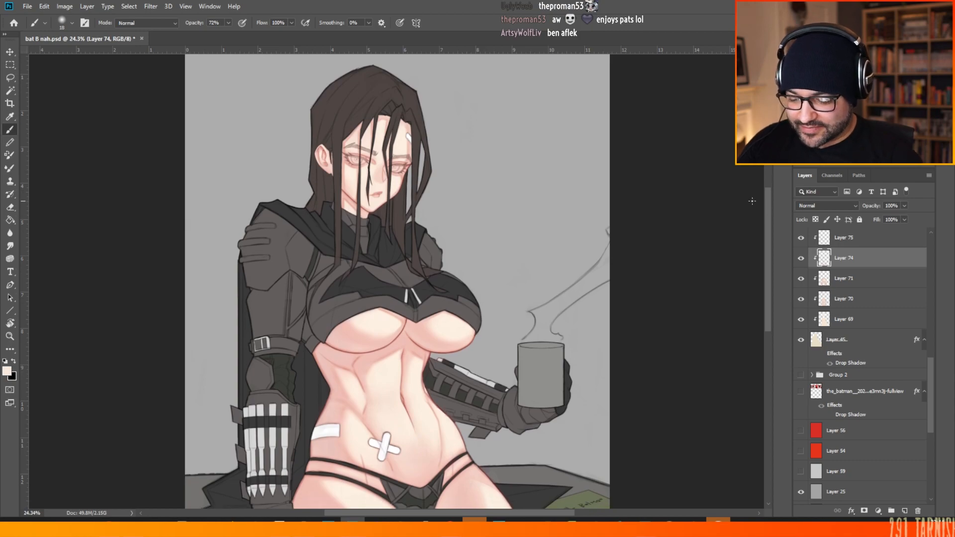
key("ctrl+minus")
scroll(383, 191, "up", 11)
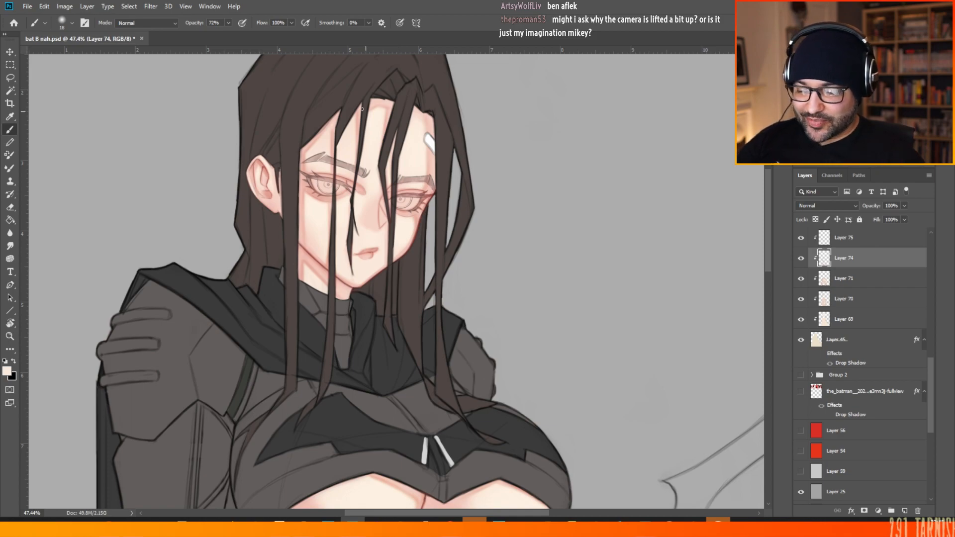
scroll(362, 109, "down", 11)
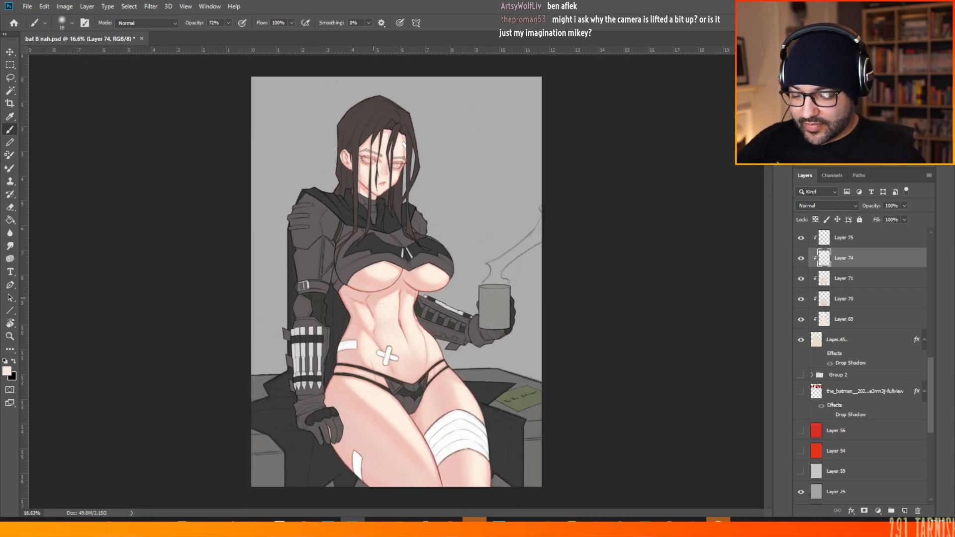
scroll(378, 430, "up", 2)
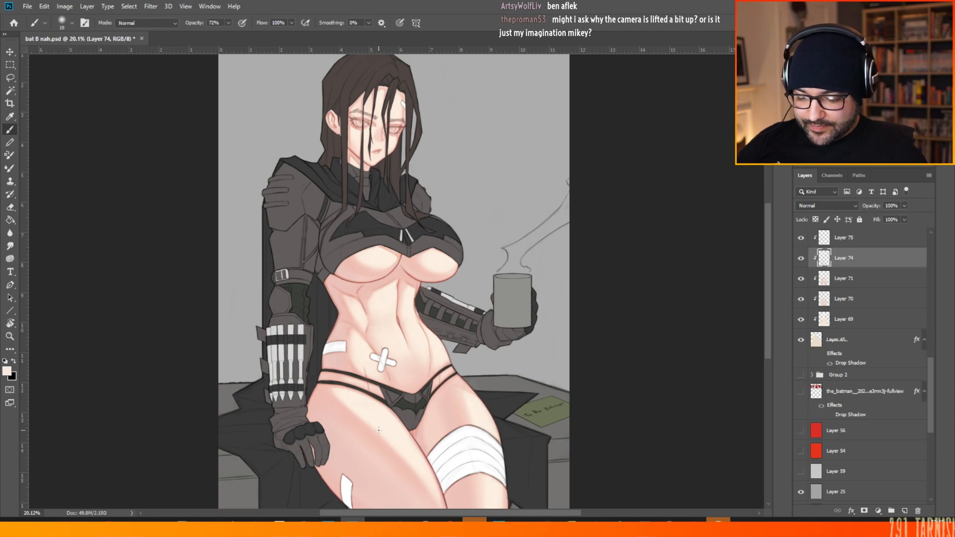
scroll(470, 427, "up", 1)
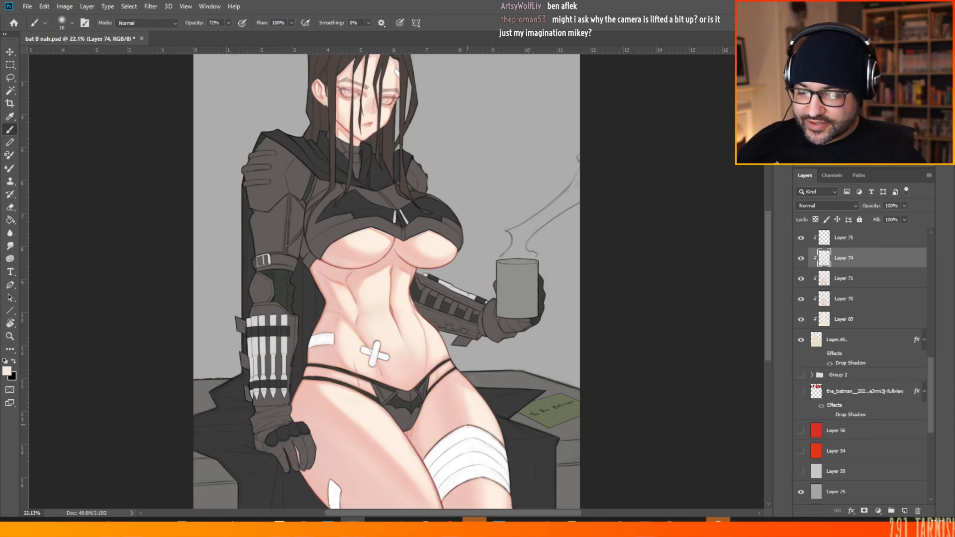
scroll(468, 427, "down", 3)
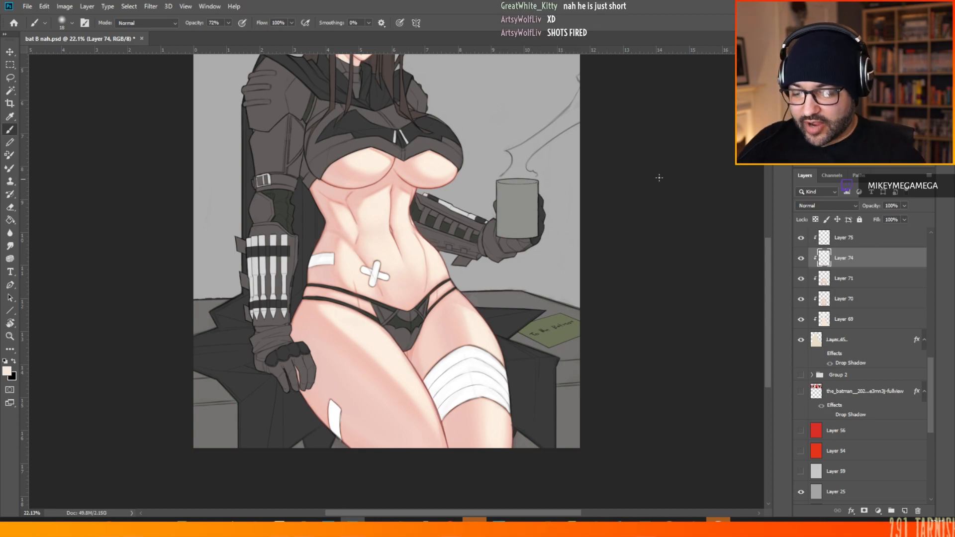
scroll(342, 219, "up", 4)
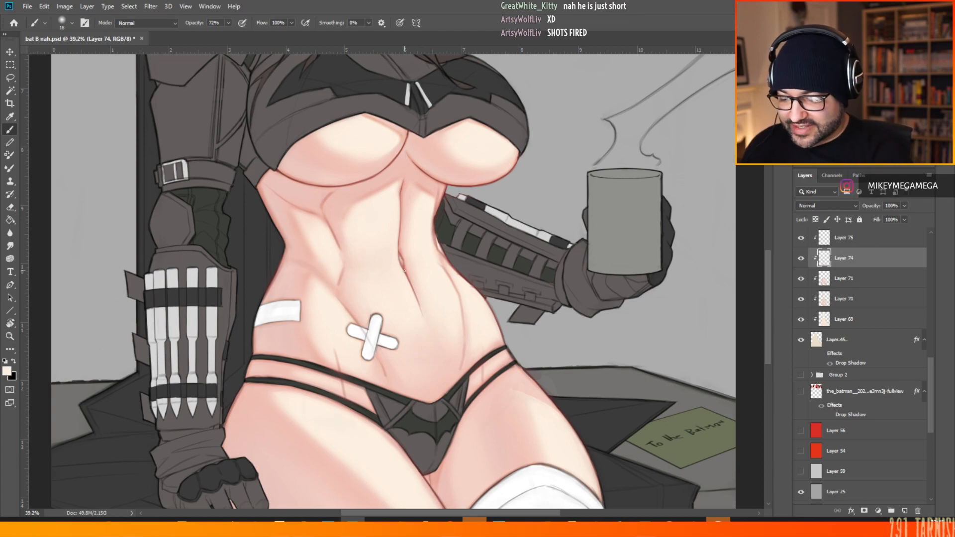
- Examine the skin shading on the torso, thighs and face, both close up and across the full figure
scroll(404, 270, "down", 5)
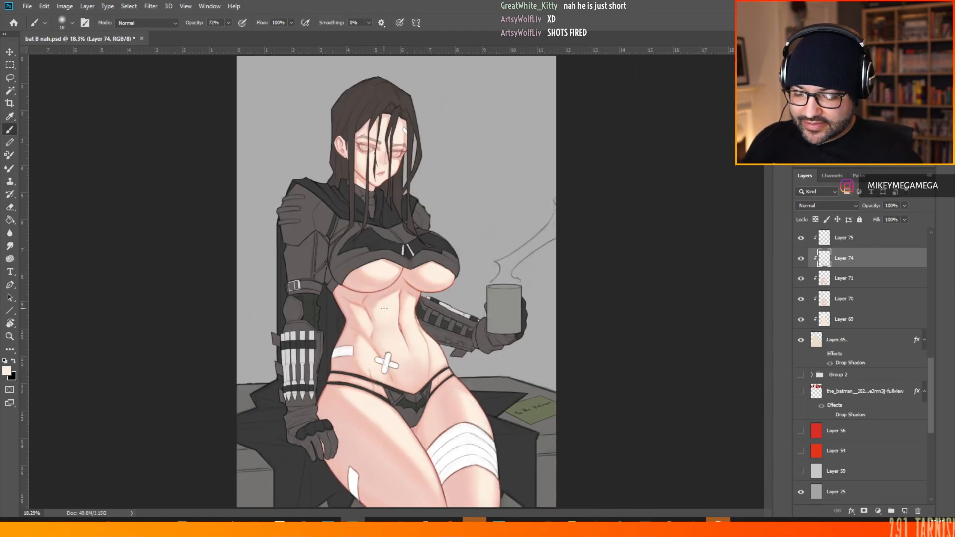
scroll(381, 299, "up", 3)
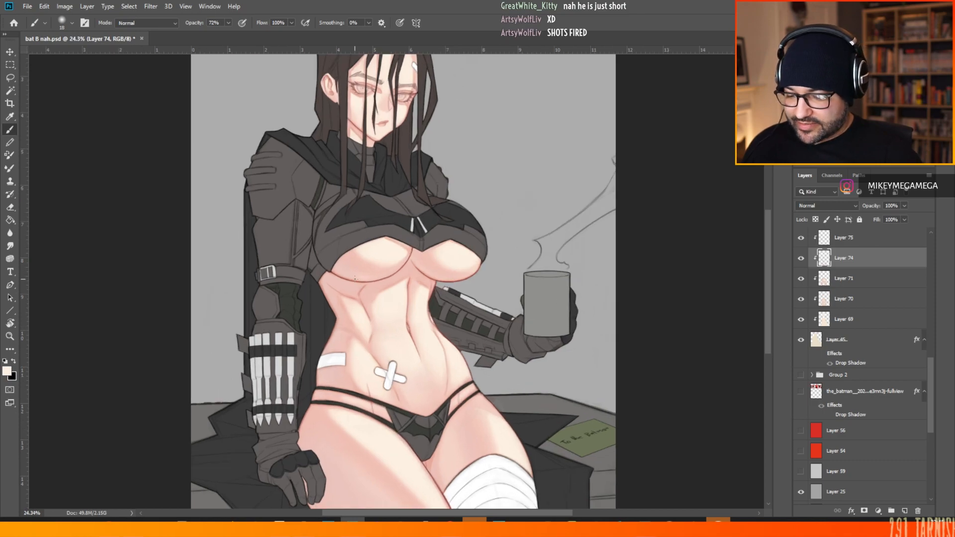
scroll(345, 297, "up", 2)
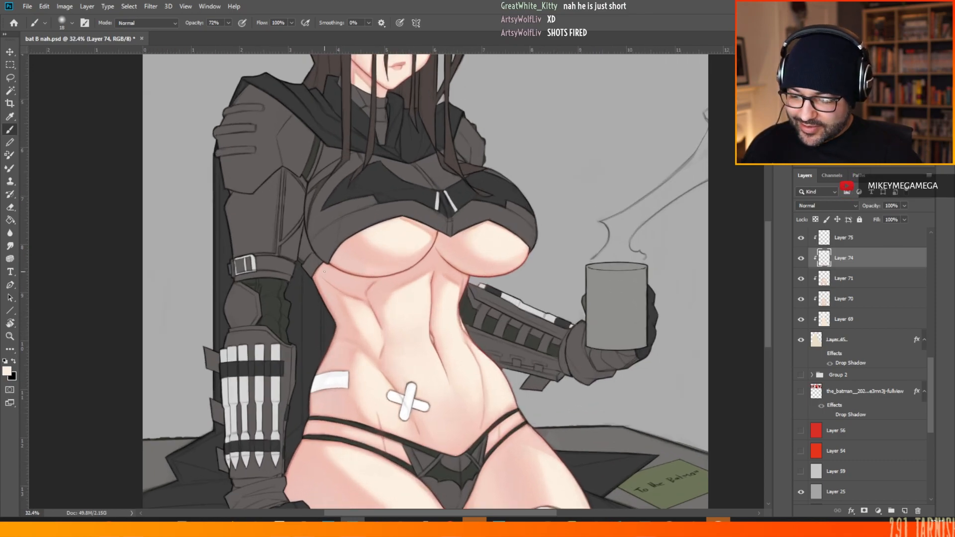
scroll(338, 239, "down", 3)
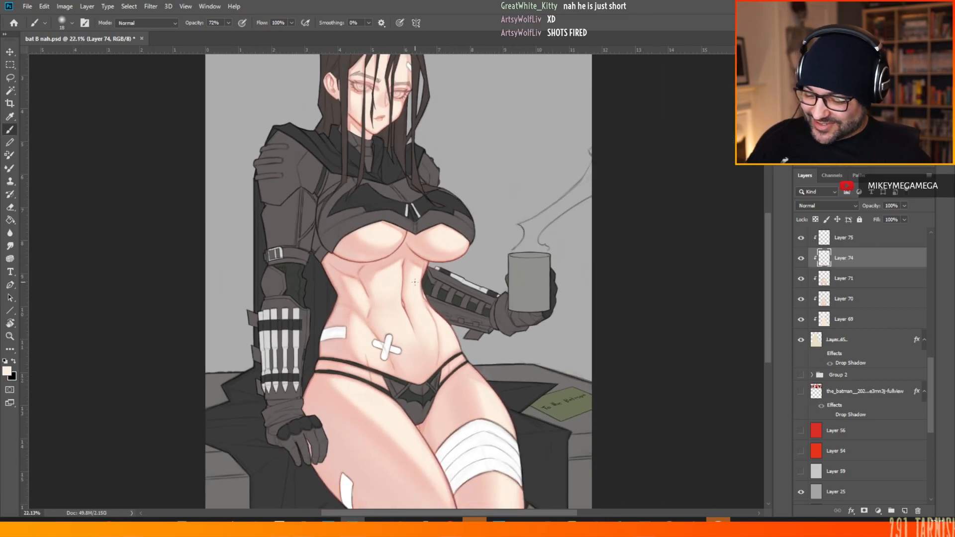
scroll(308, 407, "down", 1)
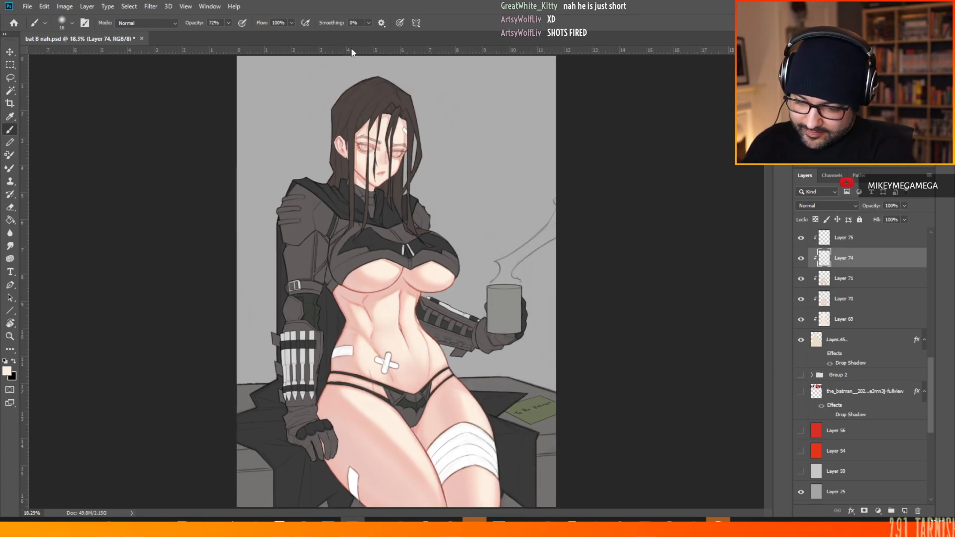
key("ctrl+minus")
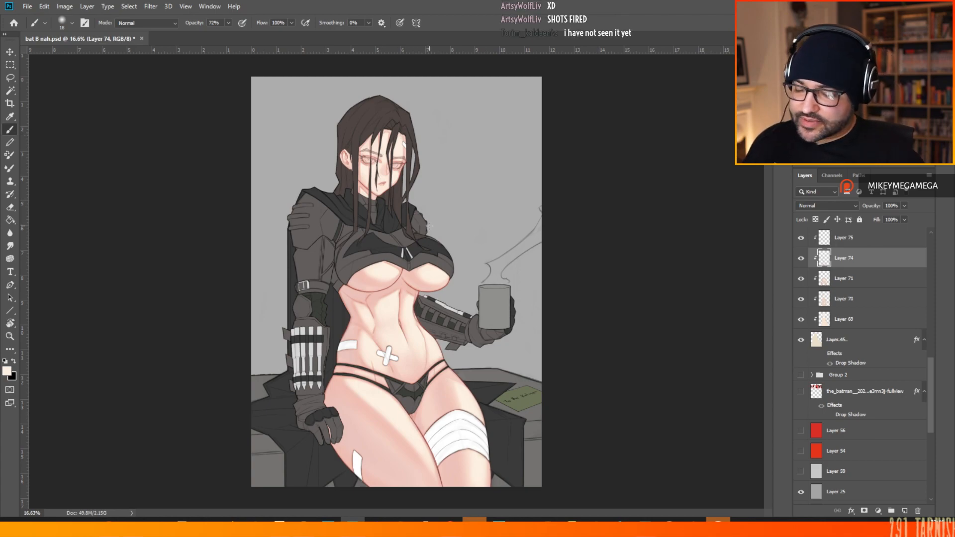
scroll(429, 225, "up", 2)
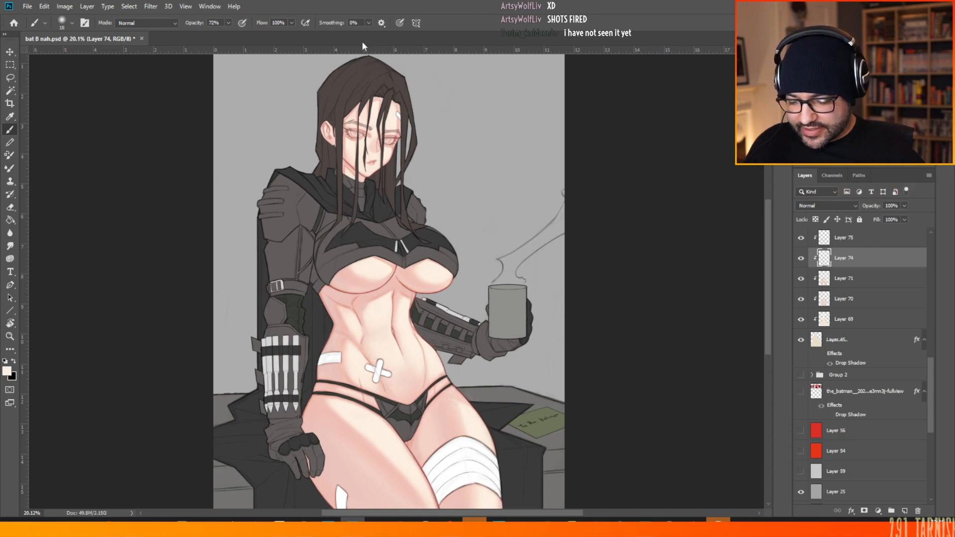
scroll(307, 82, "up", 2)
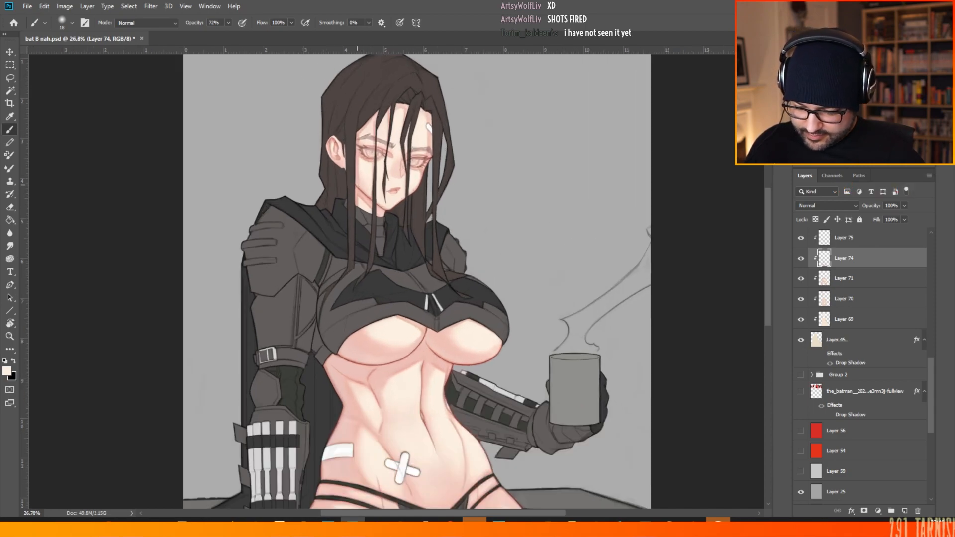
- Add a new layer above Layer 75 and clip it to the skin layers below
scroll(386, 130, "up", 5)
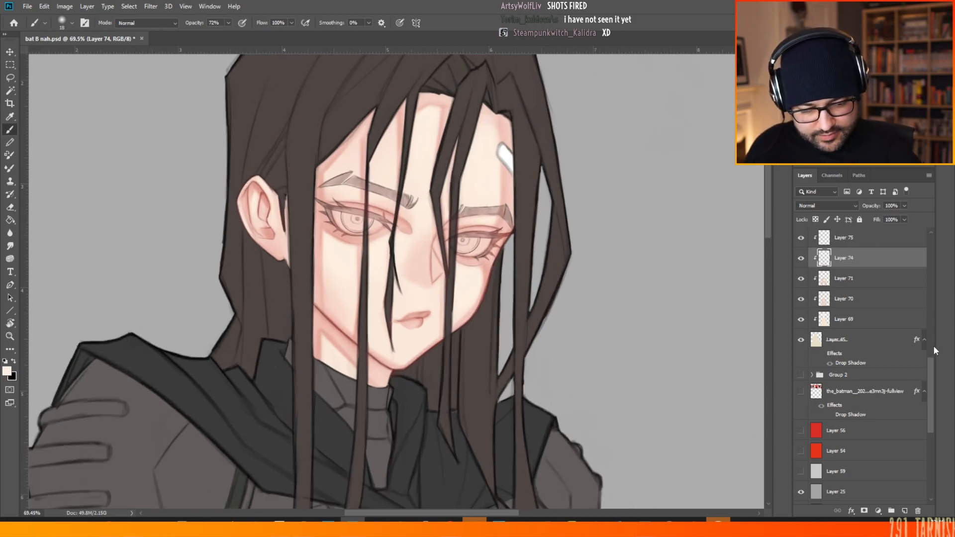
scroll(933, 356, "up", 3)
key("alt+]")
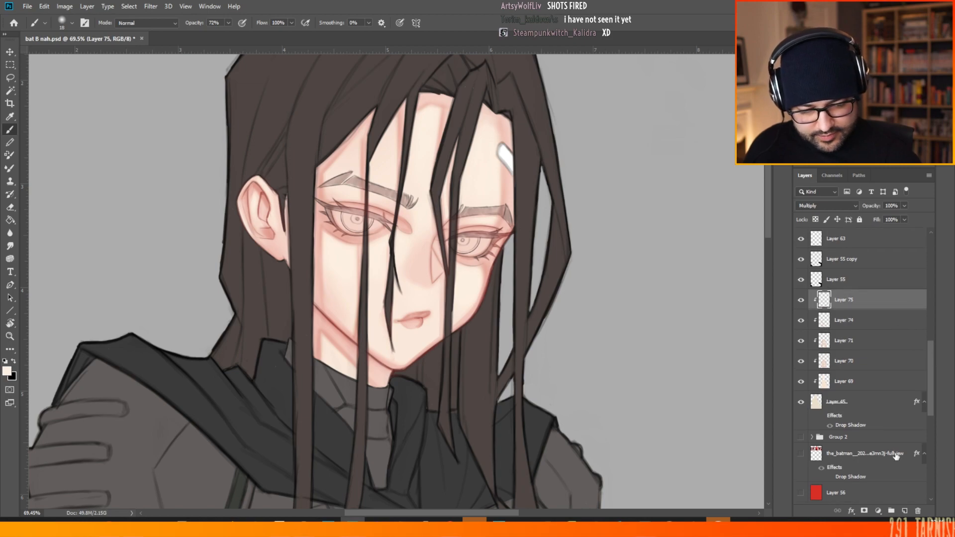
left_click(904, 511)
right_click(853, 297)
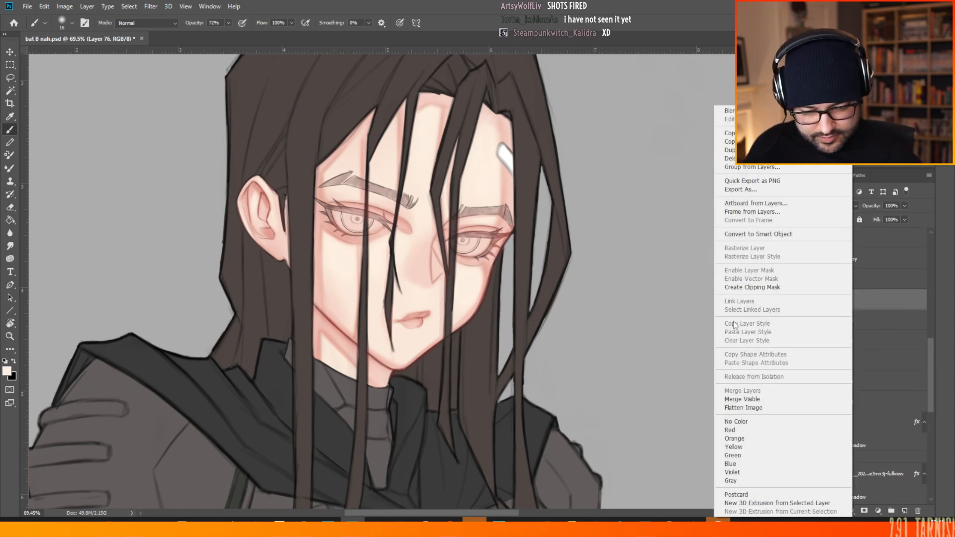
left_click(752, 287)
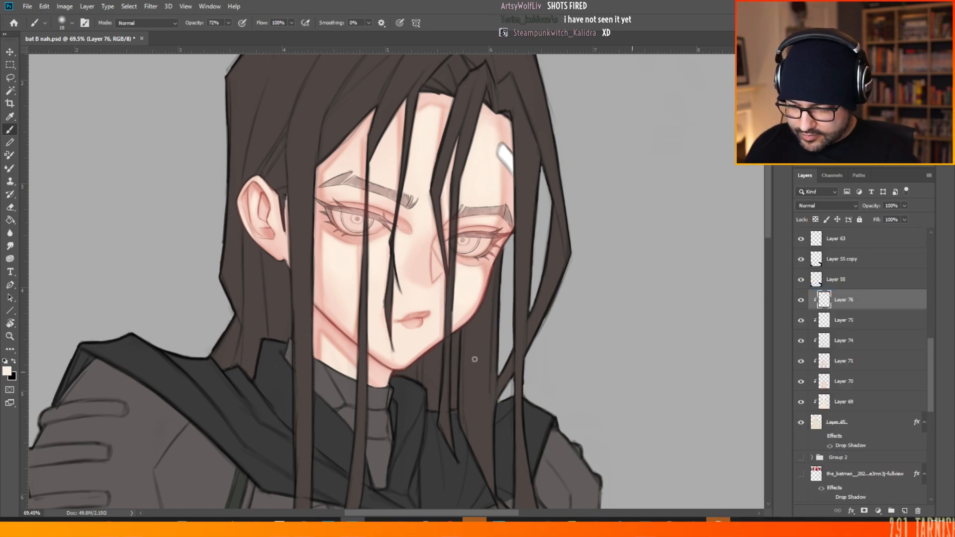
- Sample the skin tone near the eye, change it to the off-white ede6e4, and paint the whites of both eyes
left_click(343, 219, "alt")
left_click(7, 370)
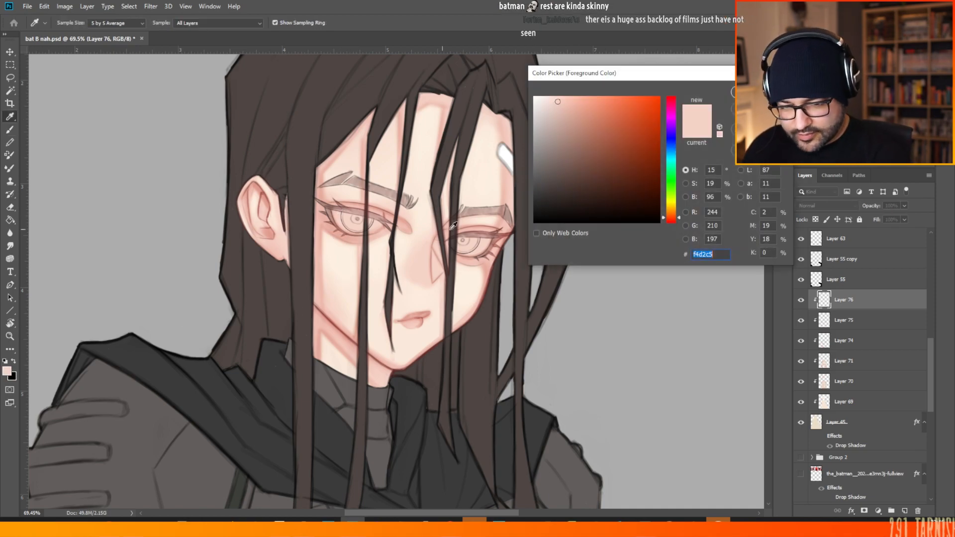
left_click(538, 105)
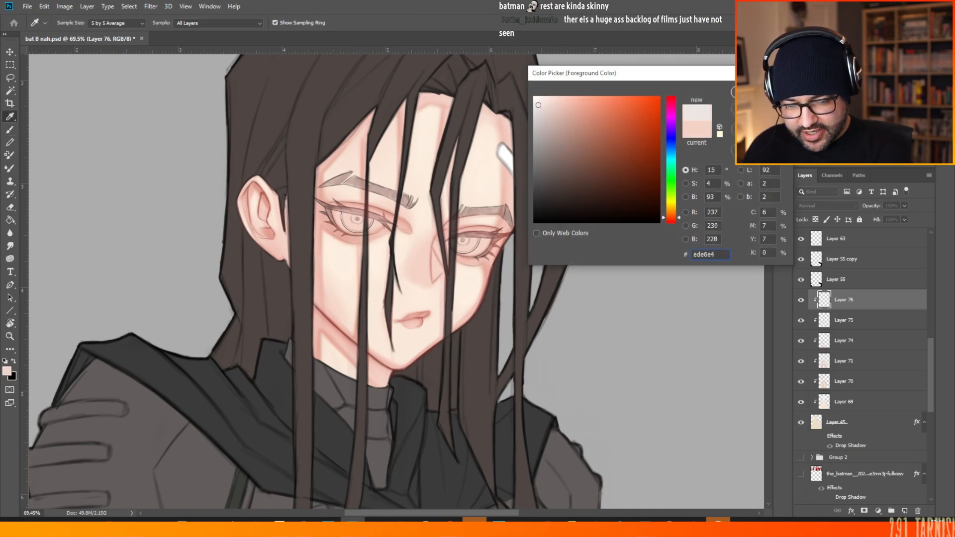
key("Return")
key("b")
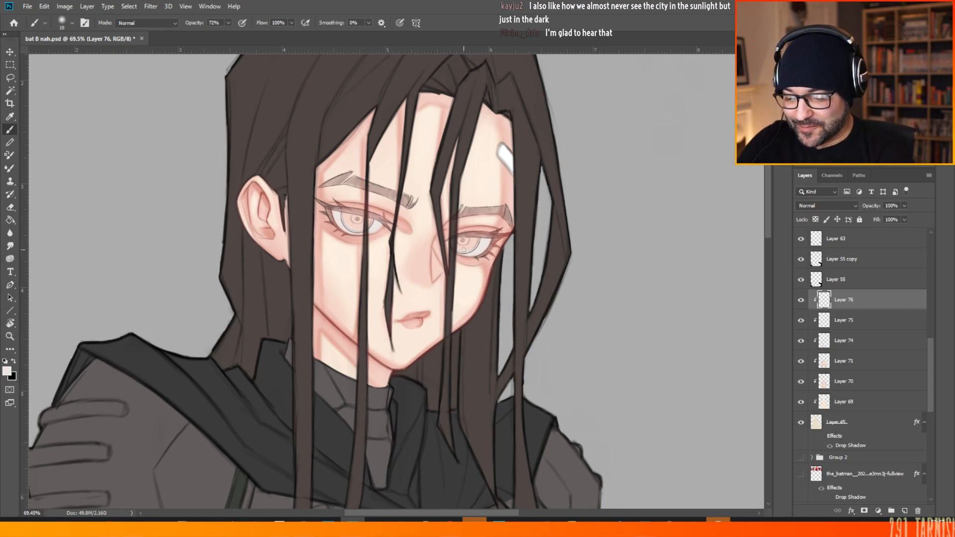
- Lighten the foreground colour to f8f3f1 and brighten the whites of both eyes
left_click(7, 371)
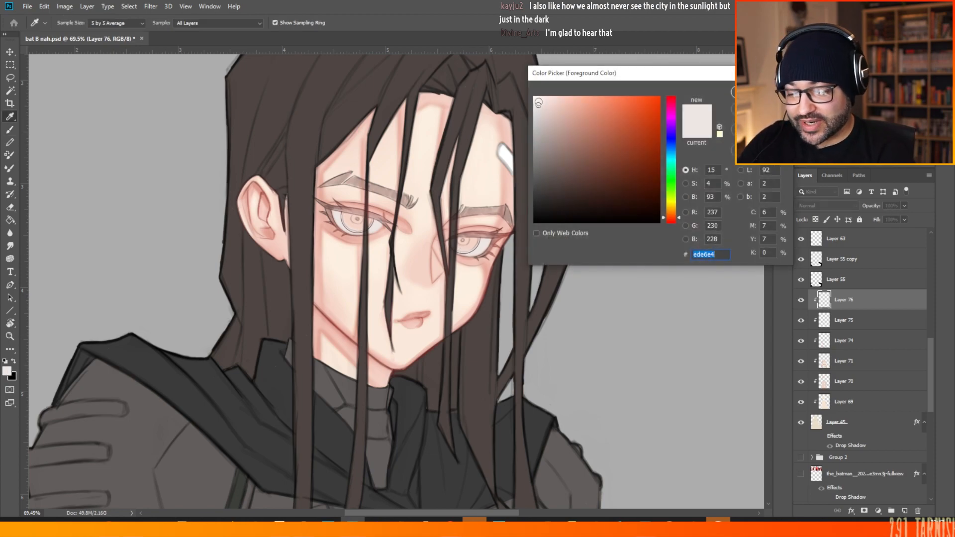
key("Return")
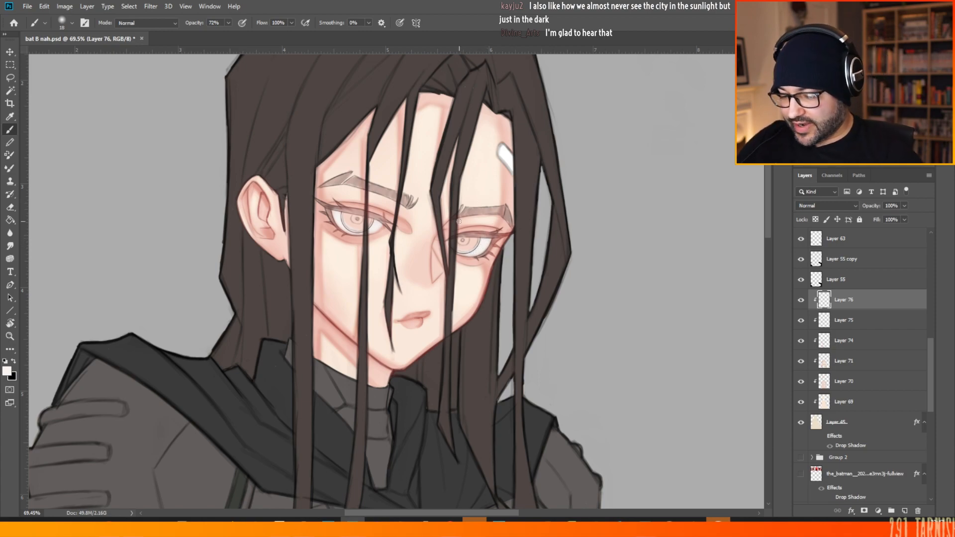
left_click_drag(412, 220, 264, 157)
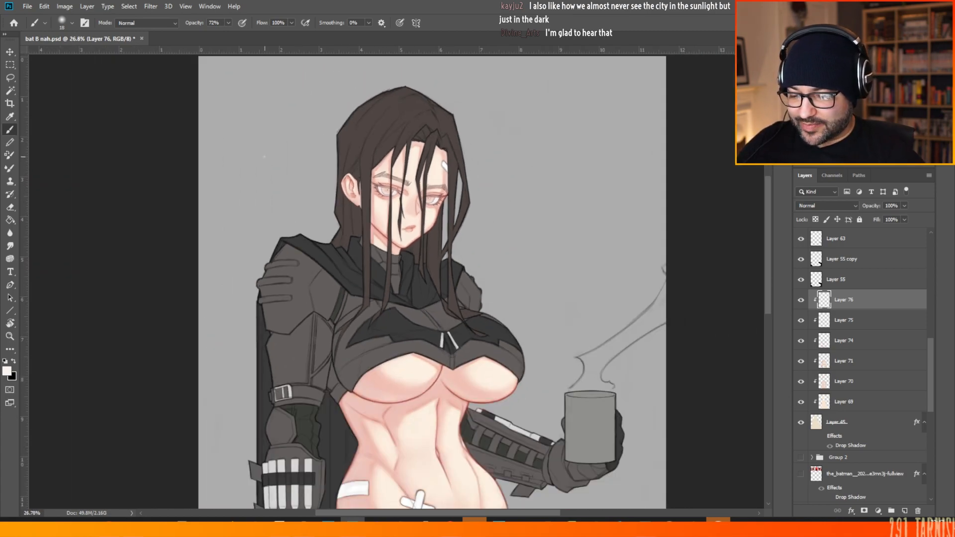
left_click_drag(419, 189, 490, 185)
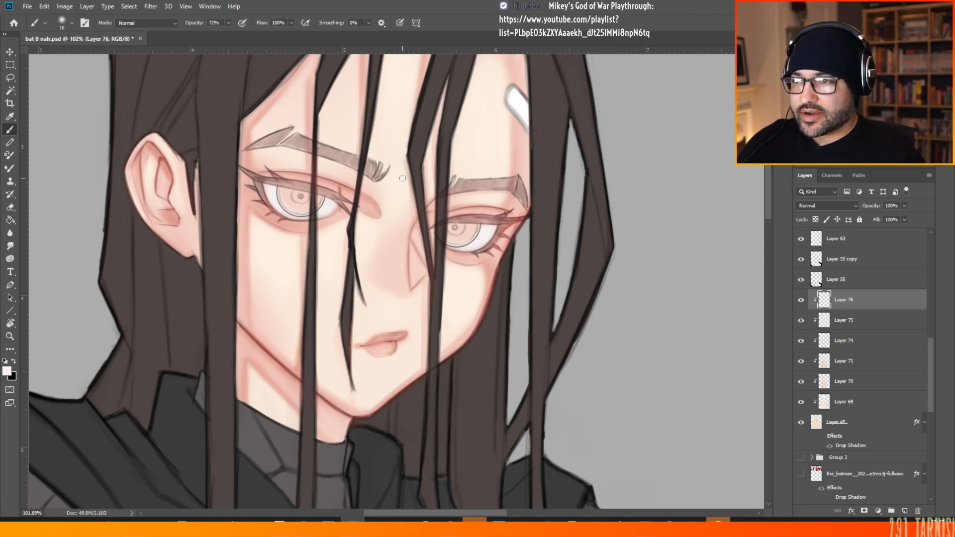
scroll(412, 191, "down", 4)
scroll(412, 191, "down", 3)
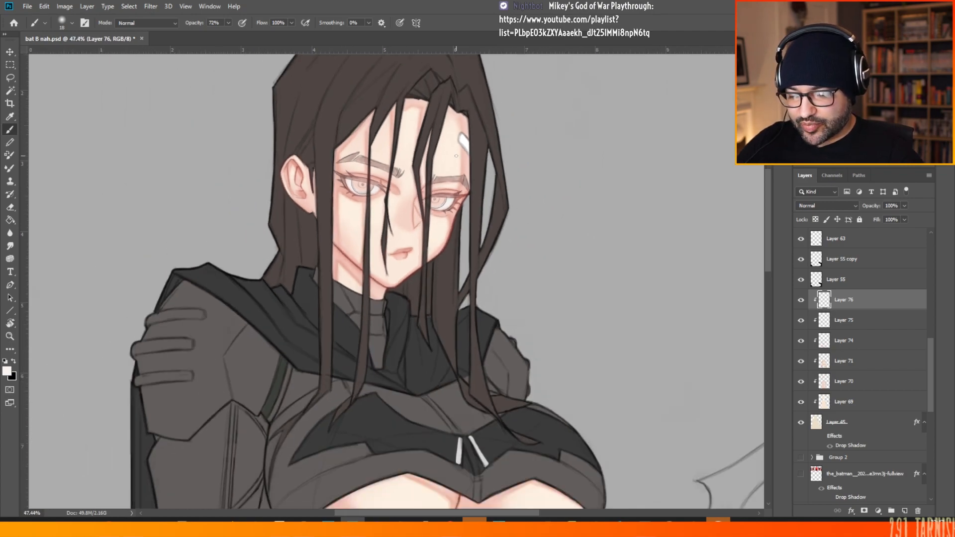
scroll(431, 150, "down", 3)
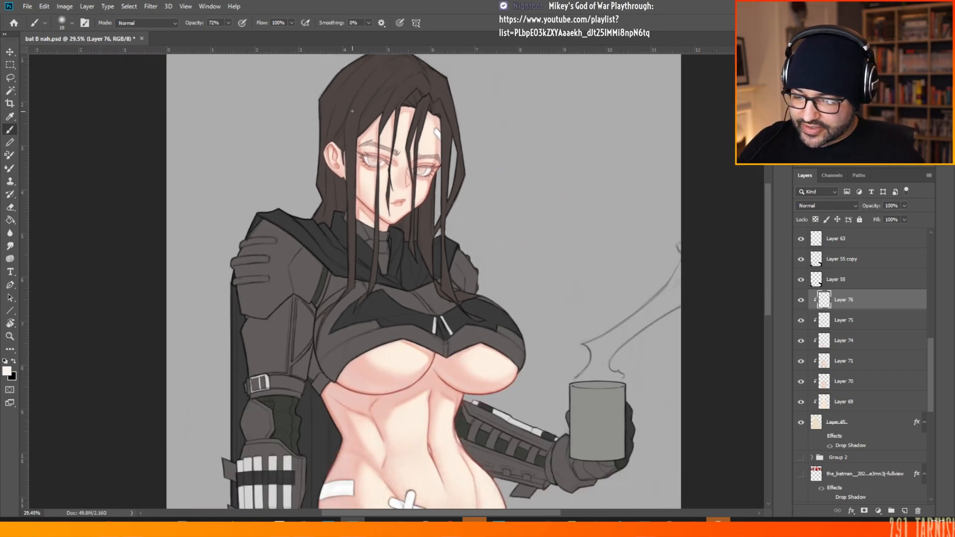
scroll(348, 114, "up", 1)
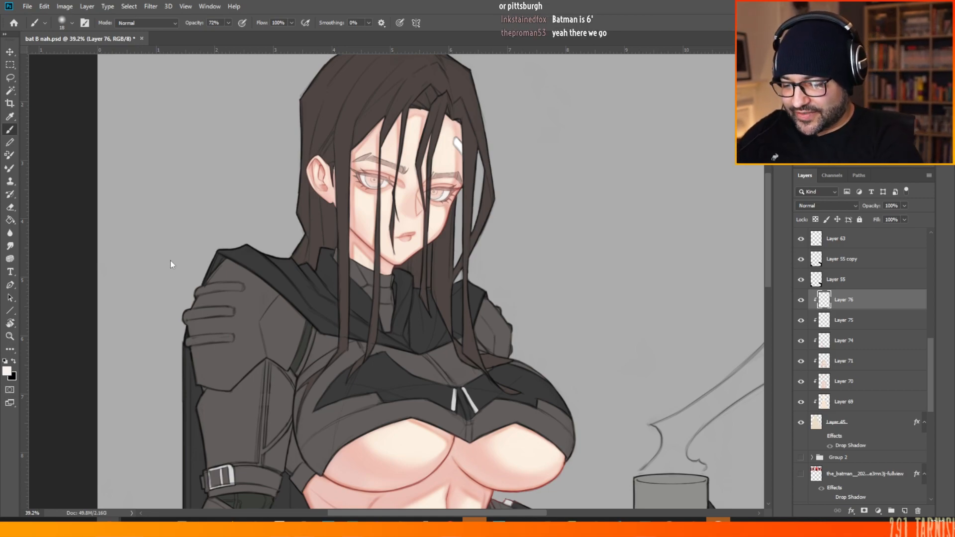
- Set the foreground colour to the dark blue-grey 60616d for painting with the Brush tool
left_click(8, 371)
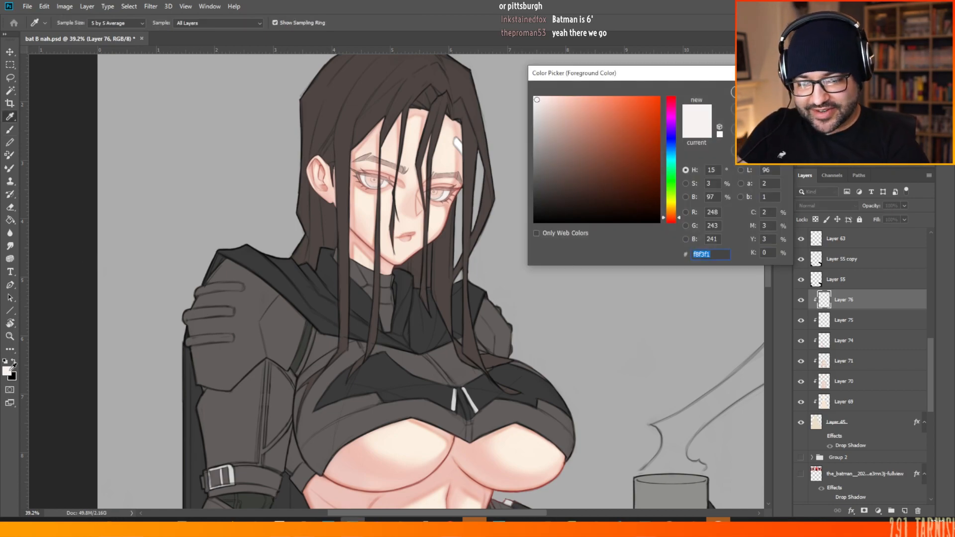
left_click(673, 141)
left_click(549, 169)
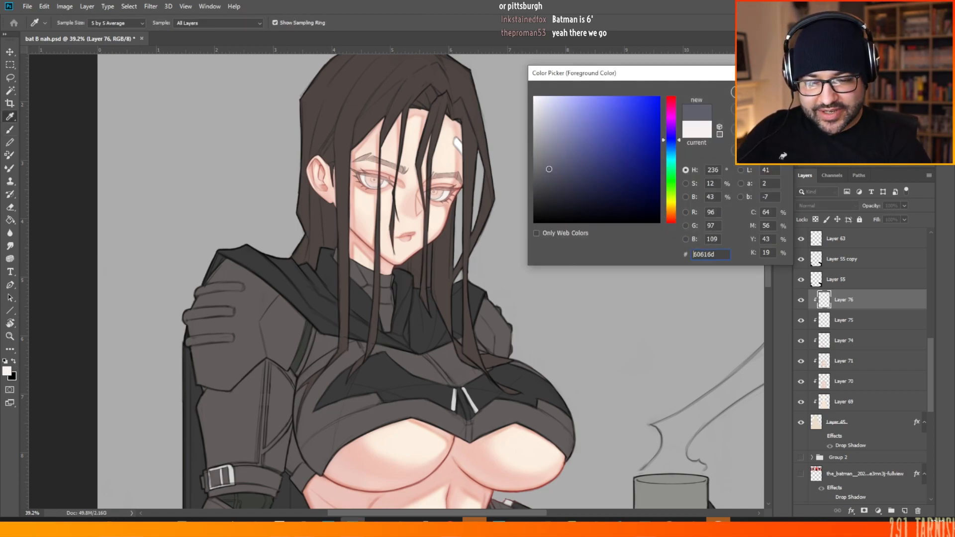
key("Return")
key("b")
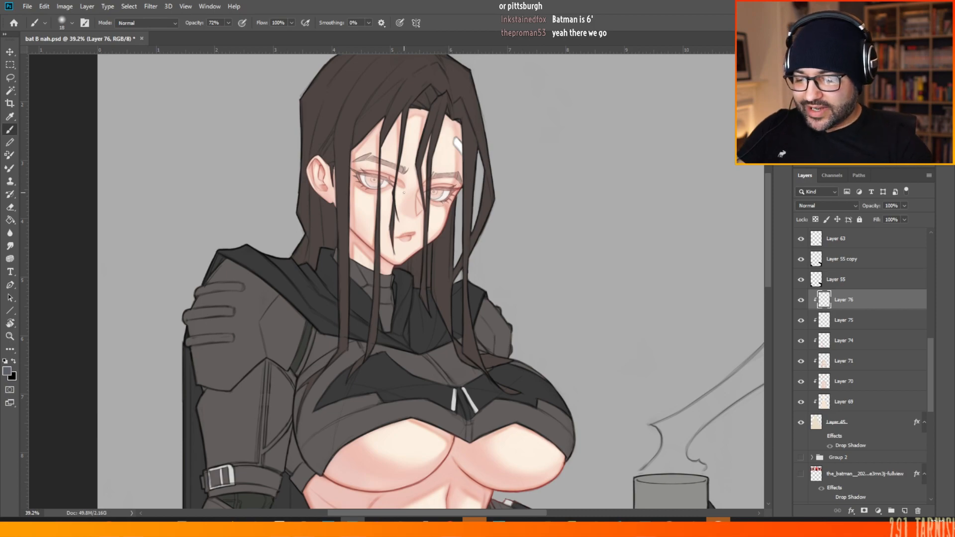
- Choose the Mikey hard brush and toggle the eye-white layer's visibility to check what it contains
scroll(373, 182, "up", 10)
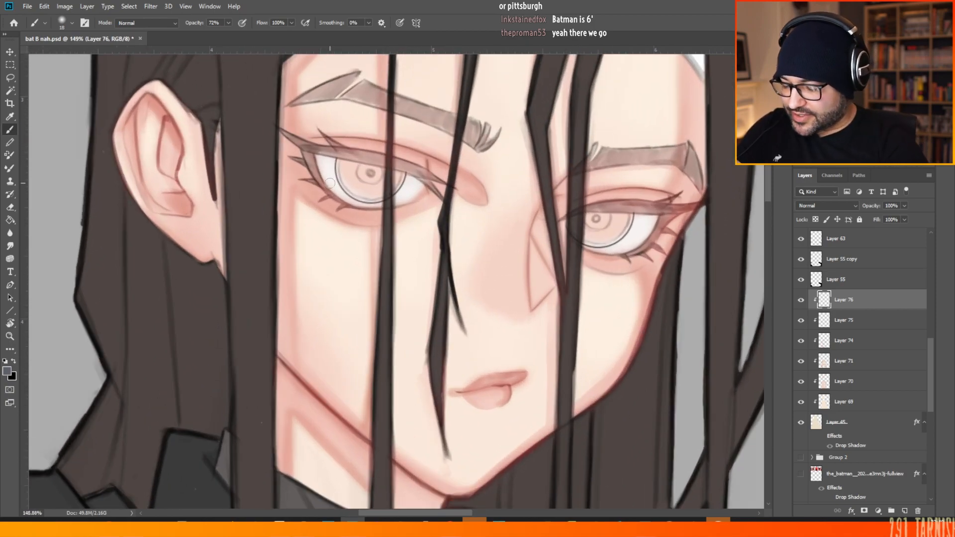
left_click(71, 24)
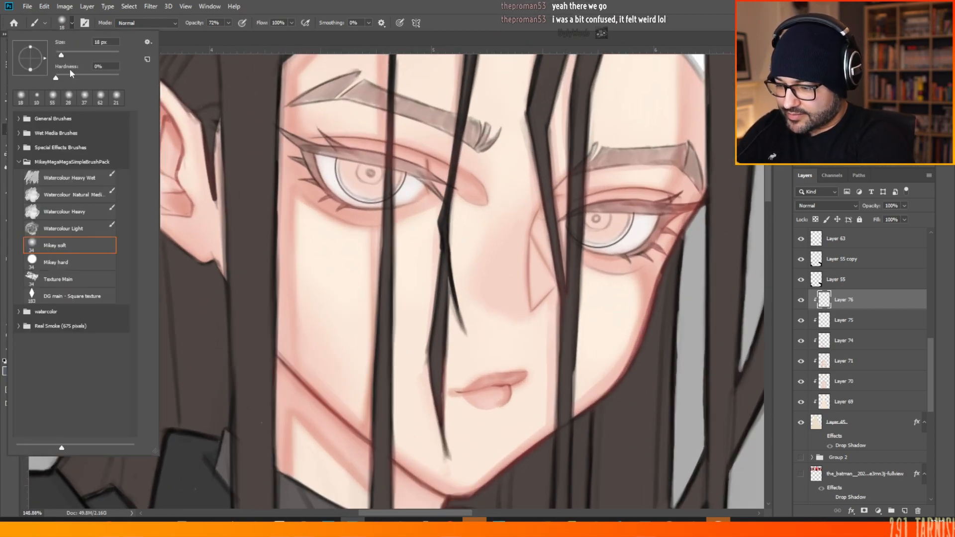
left_click(69, 270)
left_click(885, 307)
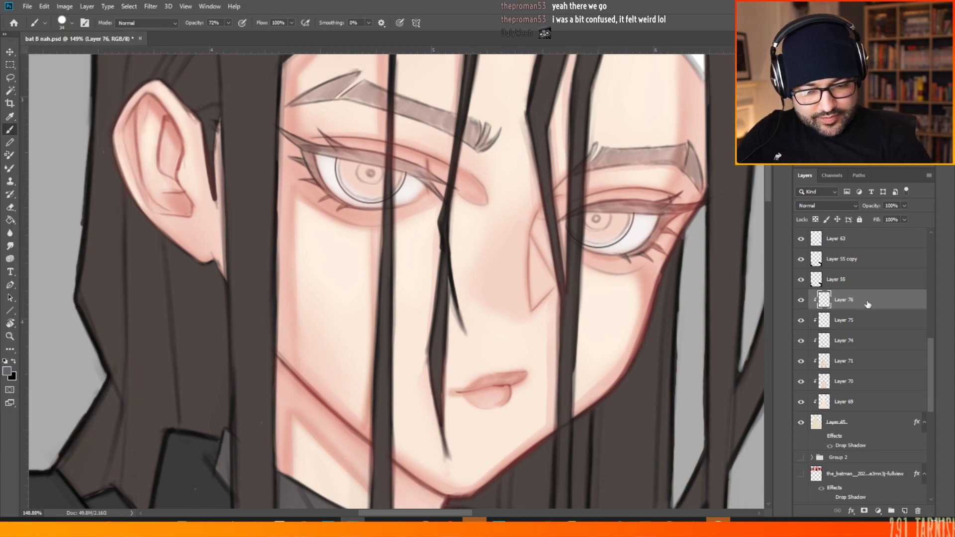
left_click(800, 300)
left_click(800, 301)
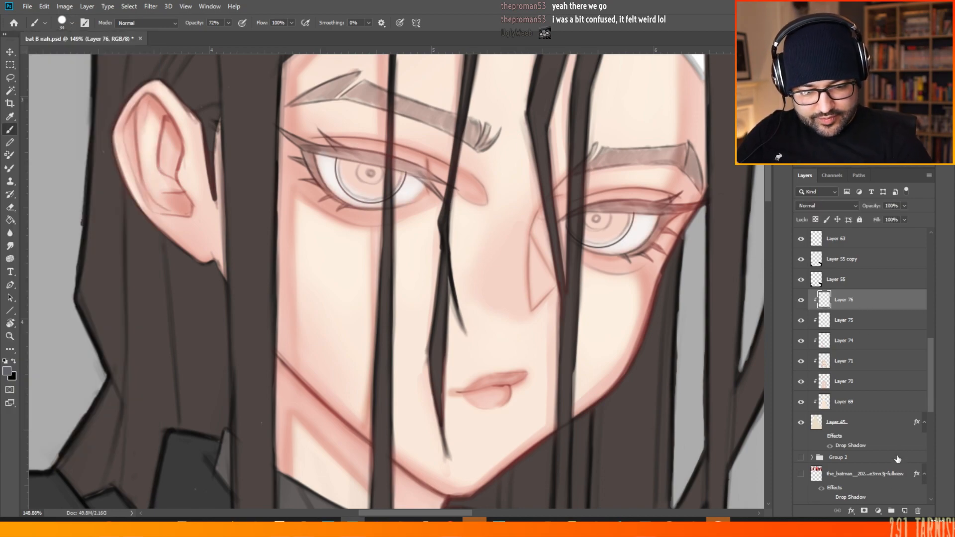
- Add a new layer above the eye-white layer and set the brush size to 21 px
left_click(905, 511)
right_click(438, 114)
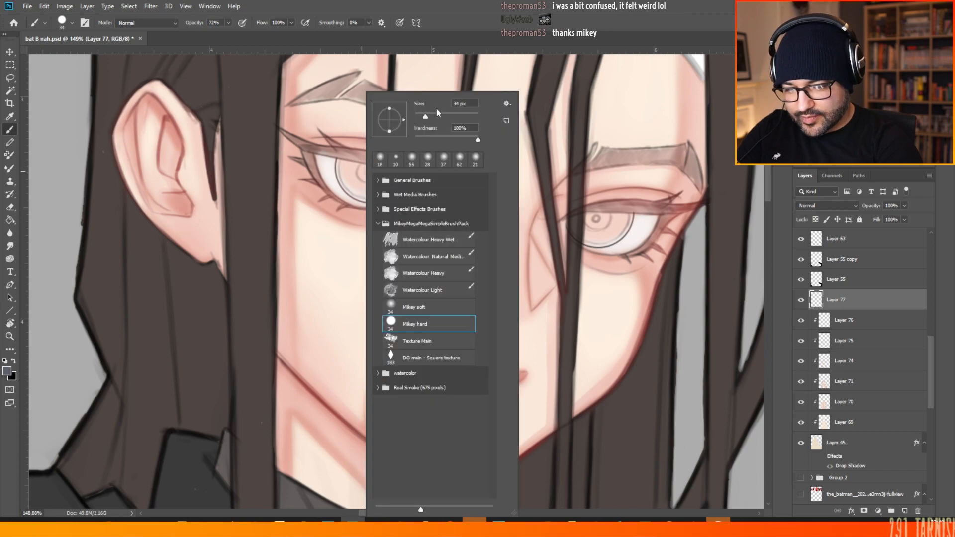
left_click_drag(425, 117, 421, 117)
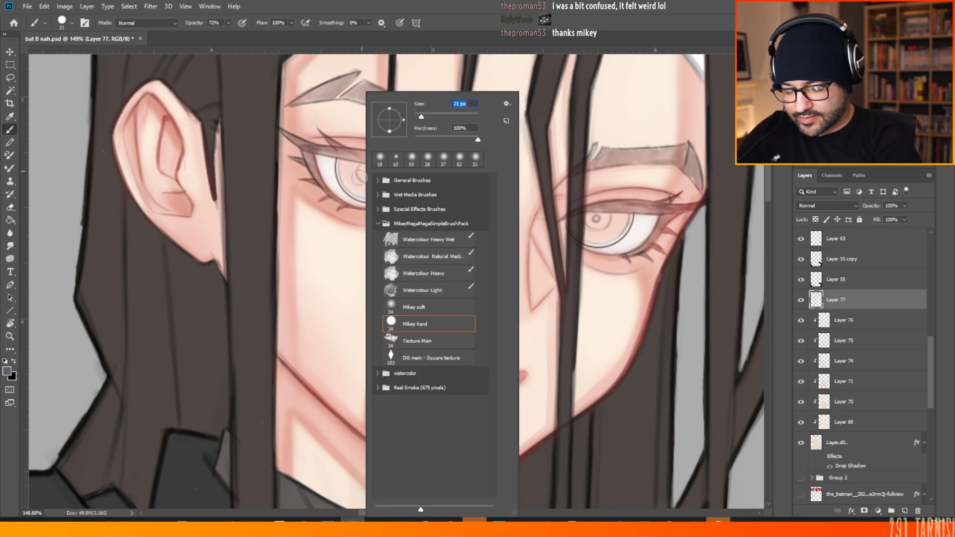
key("Return")
- Paint the first blue-grey strokes in the iris nearest the visible ear and clip the new layer to those below
left_click(228, 23)
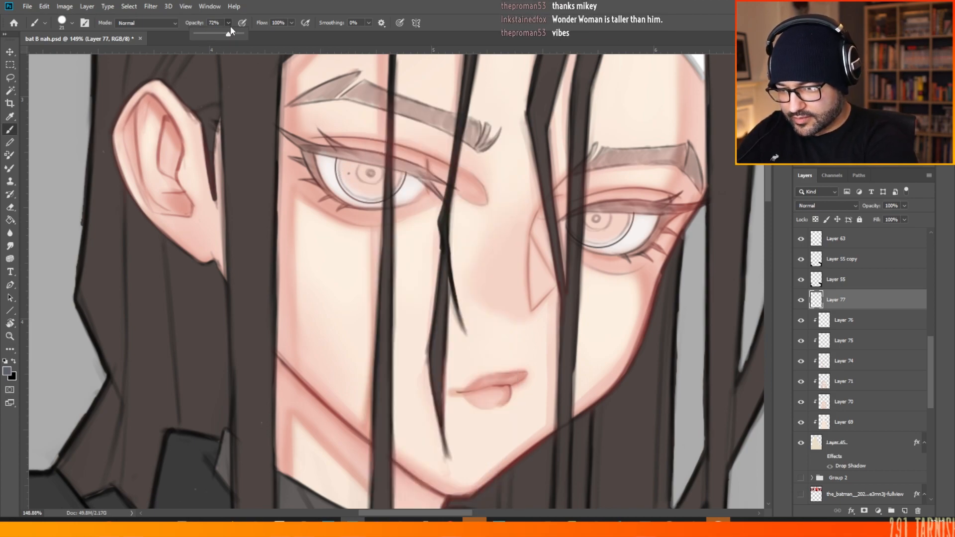
left_click_drag(344, 172, 358, 175)
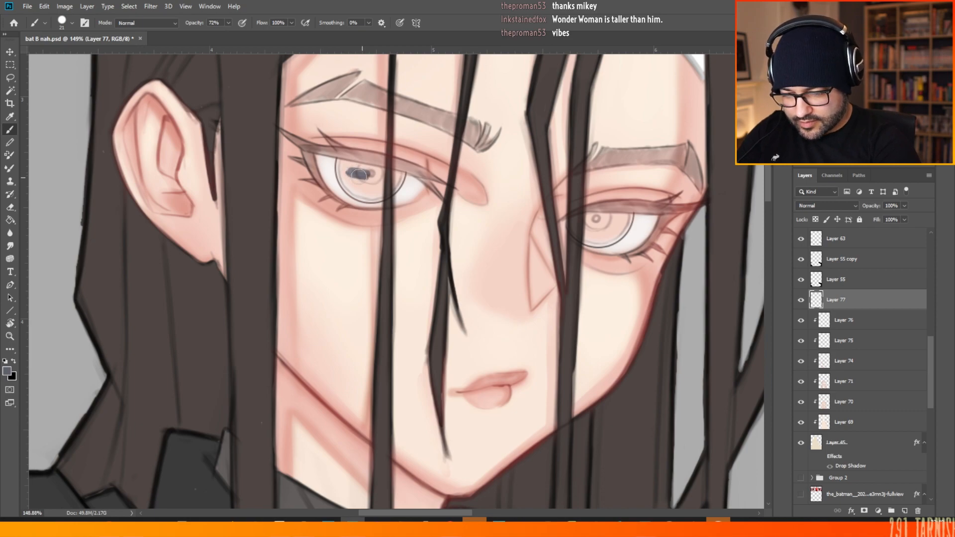
right_click(860, 297)
left_click(757, 288)
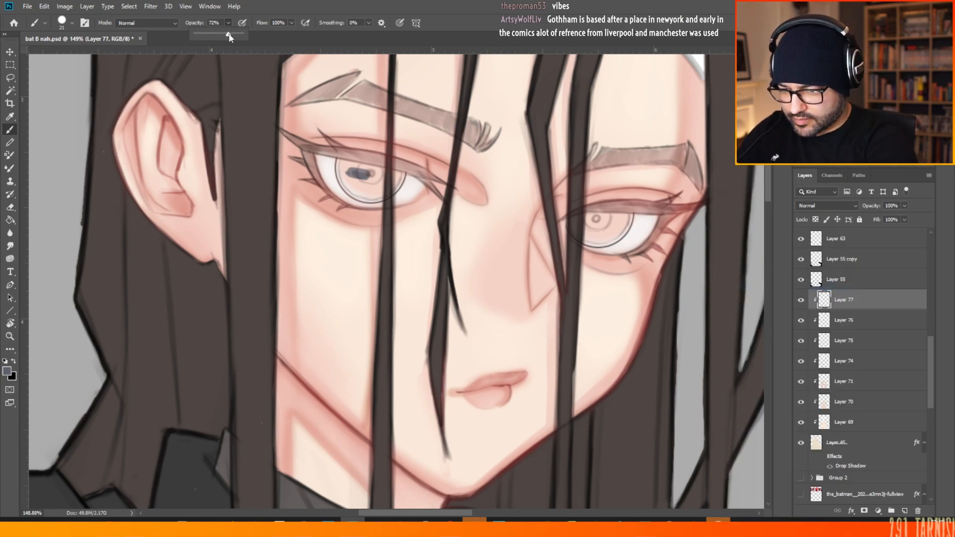
- Set the brush opacity to 100% and fill the irises of both eyes with solid blue-grey
key("0")
mouse_move(356, 170)
left_mouse_down()
mouse_move(368, 177)
mouse_move(374, 169)
mouse_move(337, 162)
mouse_move(339, 181)
mouse_move(339, 167)
left_mouse_up()
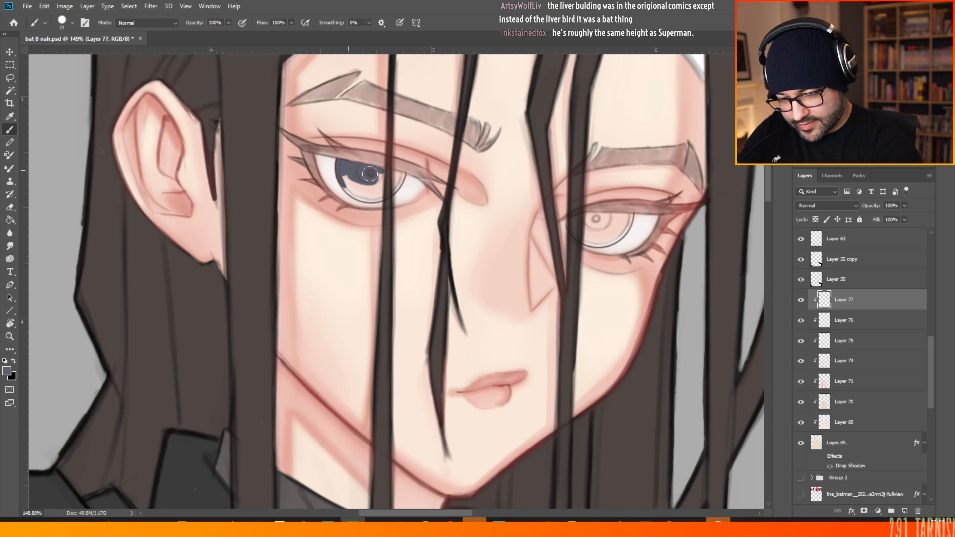
mouse_move(343, 175)
left_mouse_down()
mouse_move(358, 195)
mouse_move(346, 186)
mouse_move(351, 177)
mouse_move(362, 184)
mouse_move(352, 168)
mouse_move(369, 193)
mouse_move(357, 195)
mouse_move(370, 199)
mouse_move(356, 196)
mouse_move(372, 201)
mouse_move(365, 183)
mouse_move(379, 194)
mouse_move(381, 172)
mouse_move(382, 198)
mouse_move(387, 173)
mouse_move(372, 197)
mouse_move(408, 188)
mouse_move(391, 191)
mouse_move(385, 173)
mouse_move(396, 173)
mouse_move(386, 170)
mouse_move(398, 174)
mouse_move(393, 191)
mouse_move(403, 173)
mouse_move(383, 198)
left_mouse_up()
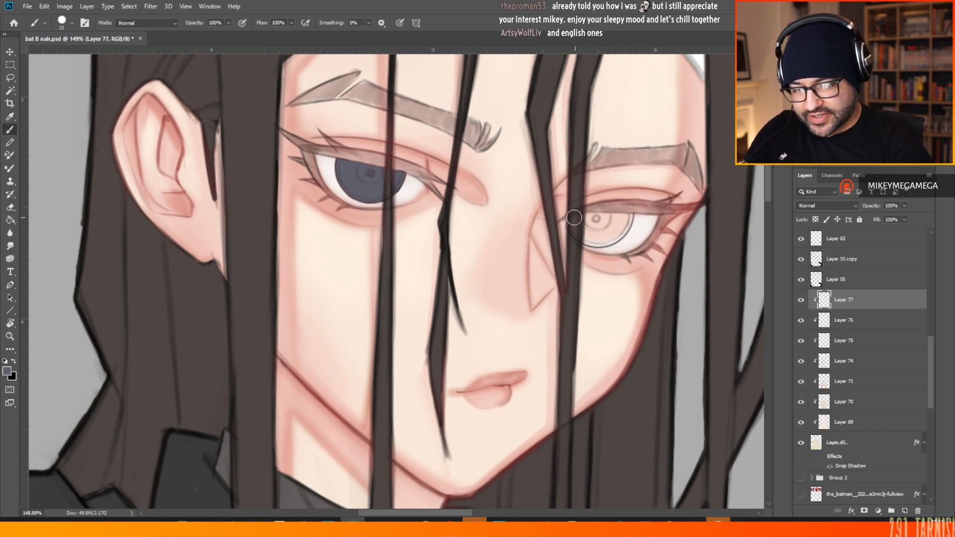
mouse_move(581, 239)
left_mouse_down()
mouse_move(597, 218)
mouse_move(579, 231)
mouse_move(569, 223)
mouse_move(599, 242)
mouse_move(583, 219)
mouse_move(603, 215)
left_mouse_up()
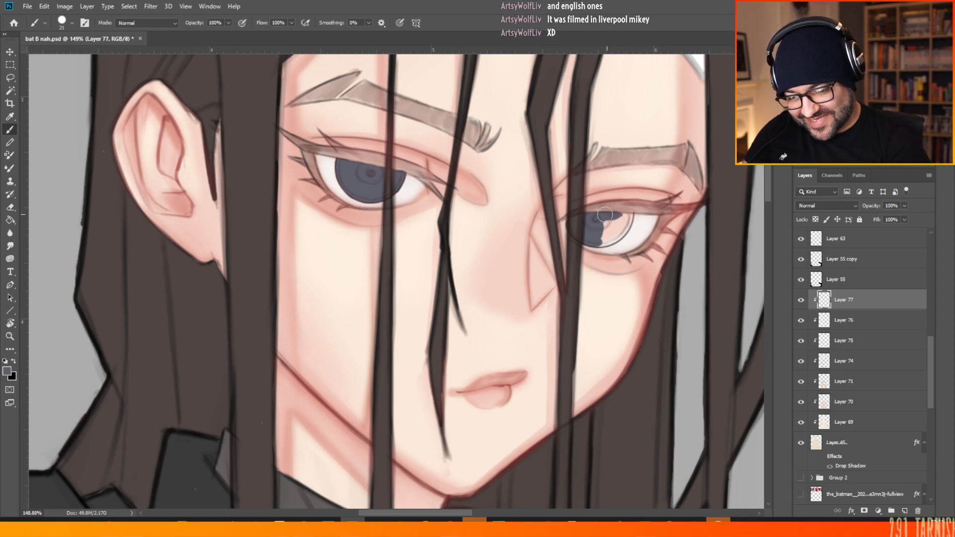
mouse_move(618, 215)
left_mouse_down()
mouse_move(593, 245)
mouse_move(612, 240)
mouse_move(625, 215)
mouse_move(624, 234)
mouse_move(624, 216)
left_mouse_up()
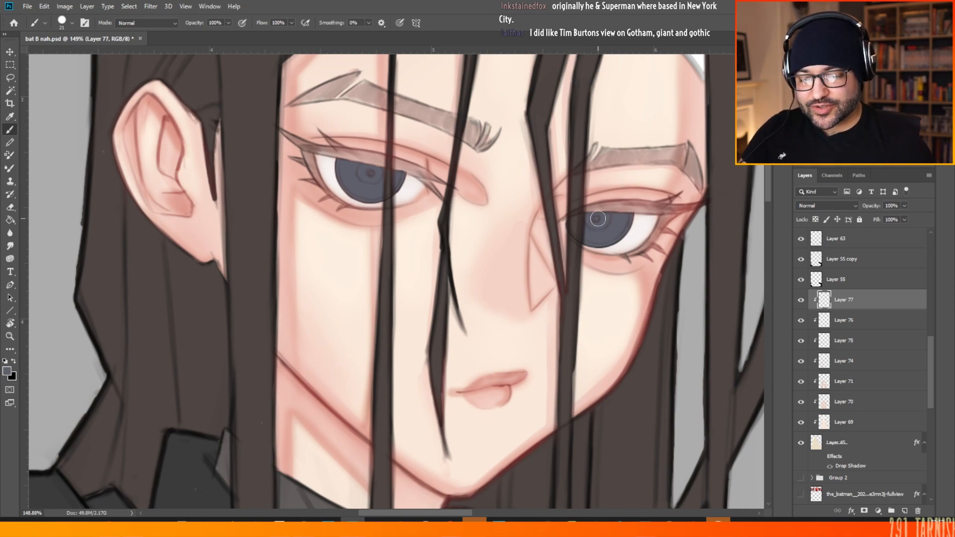
- Rename the iris colour layer as b
scroll(423, 289, "down", 19)
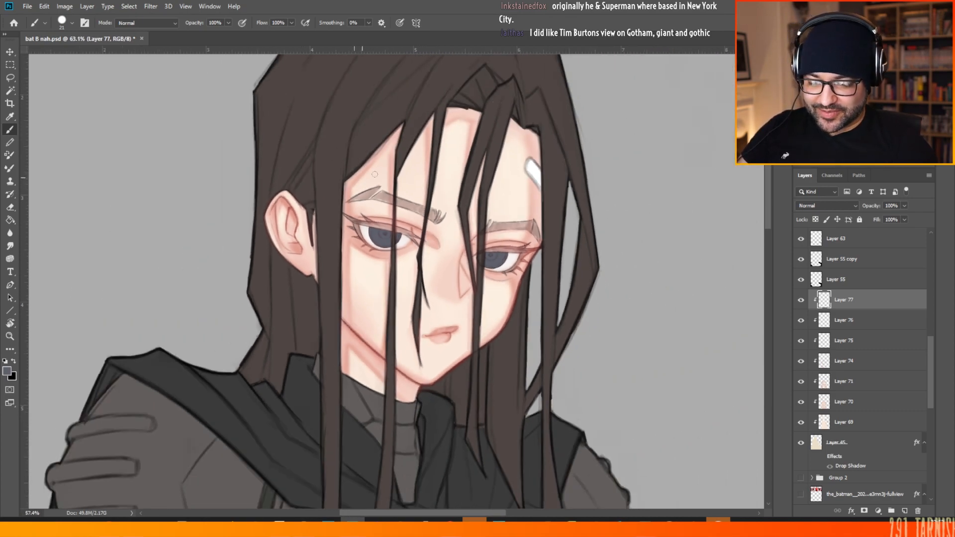
scroll(406, 147, "up", 13)
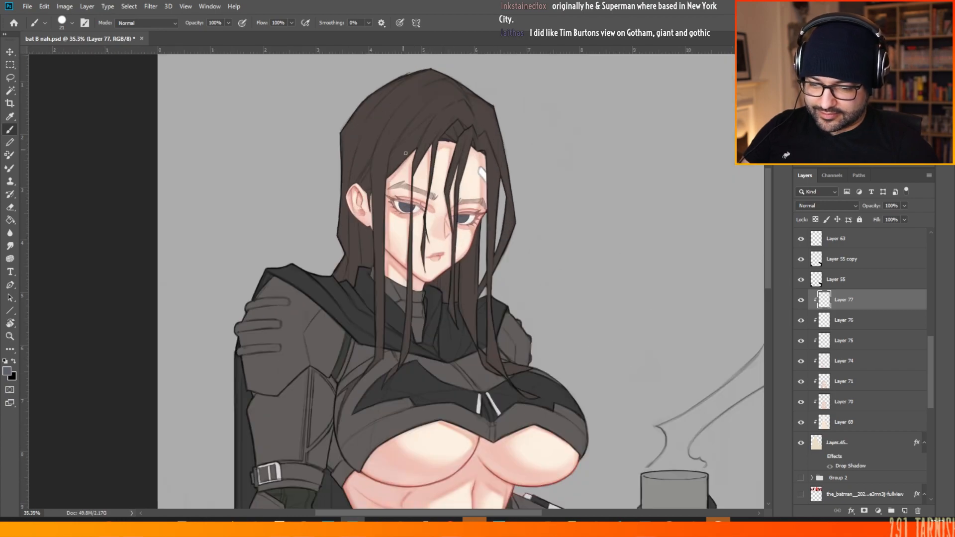
scroll(427, 181, "up", 3)
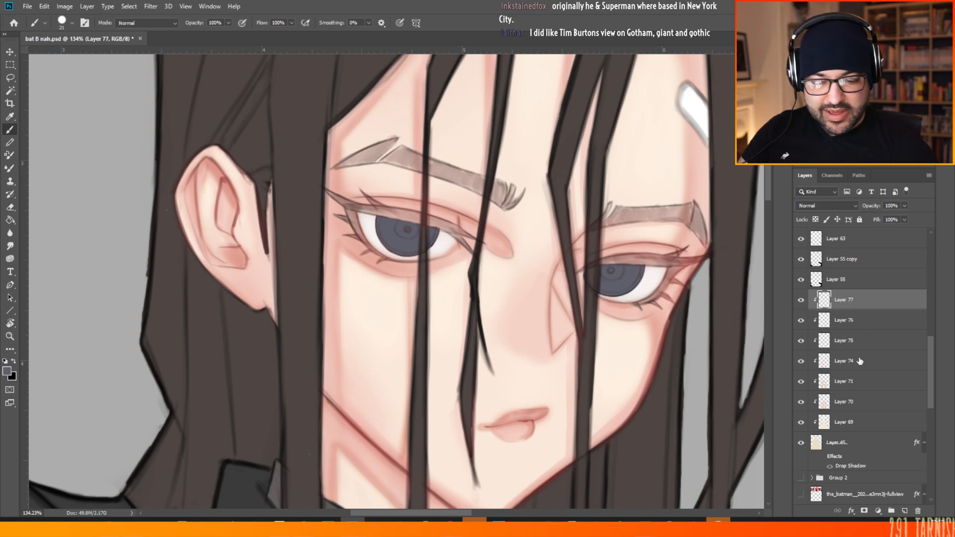
double_click(853, 301)
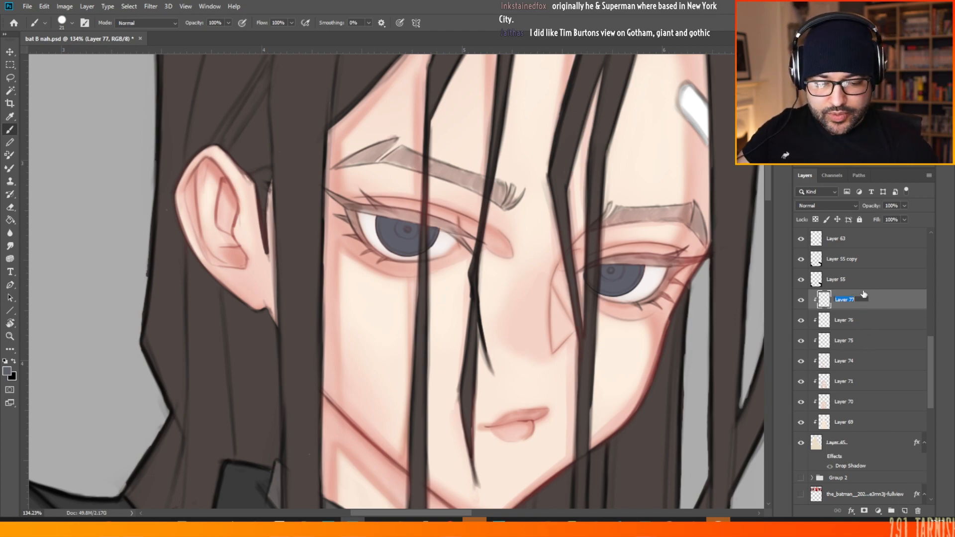
type("b")
key("Return")
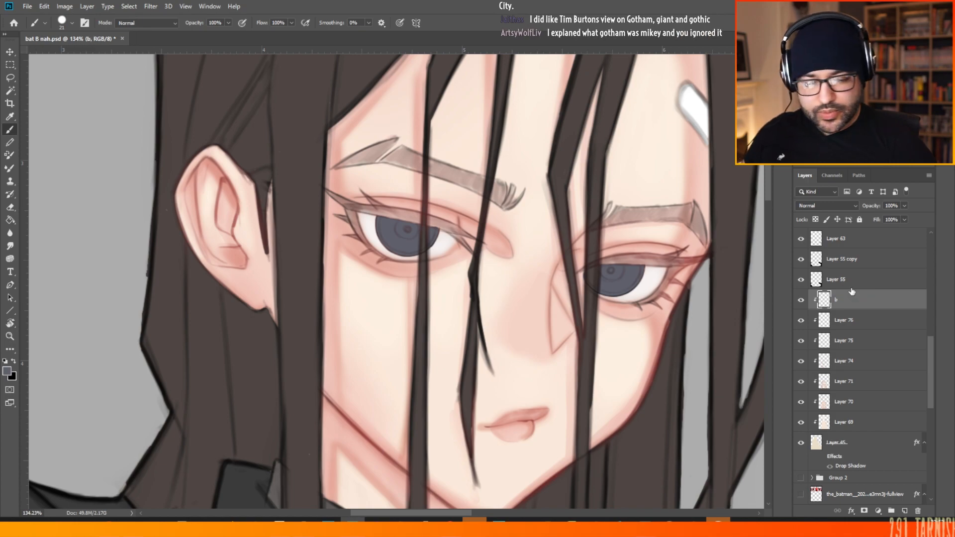
- Add a new layer above layer b and set its blending mode to Multiply
left_click(904, 511)
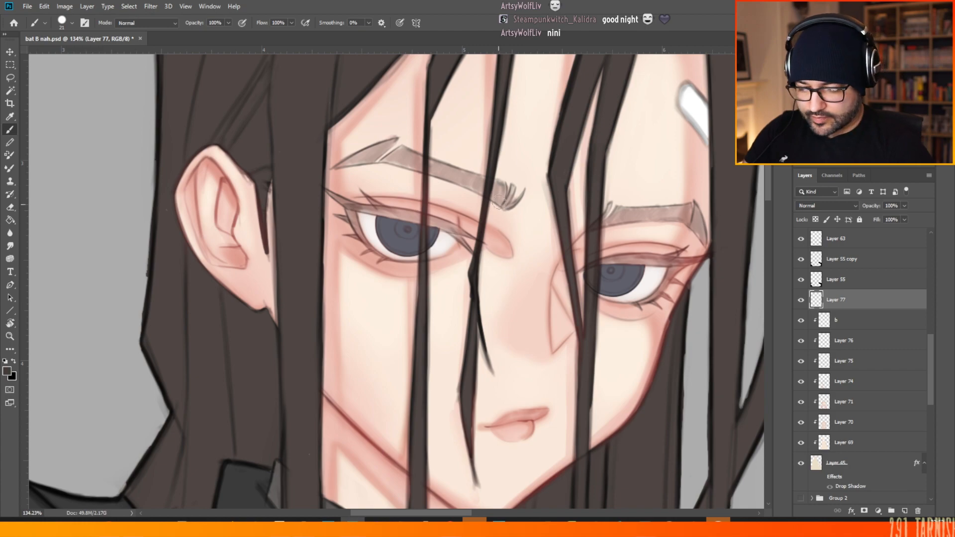
left_click(826, 206)
left_click(816, 238)
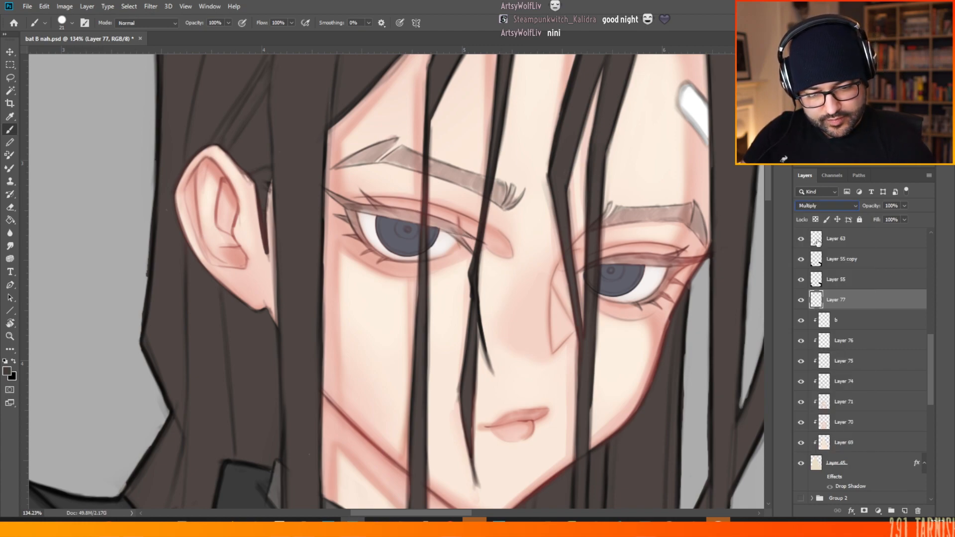
- Set the brush size to 7 px and paint the dark outer corner and lower lash line of the eye nearest the visible ear
right_click(712, 119)
left_click_drag(693, 117, 689, 116)
left_click(350, 212)
left_click_drag(349, 210, 364, 240)
scroll(538, 205, "up", 3)
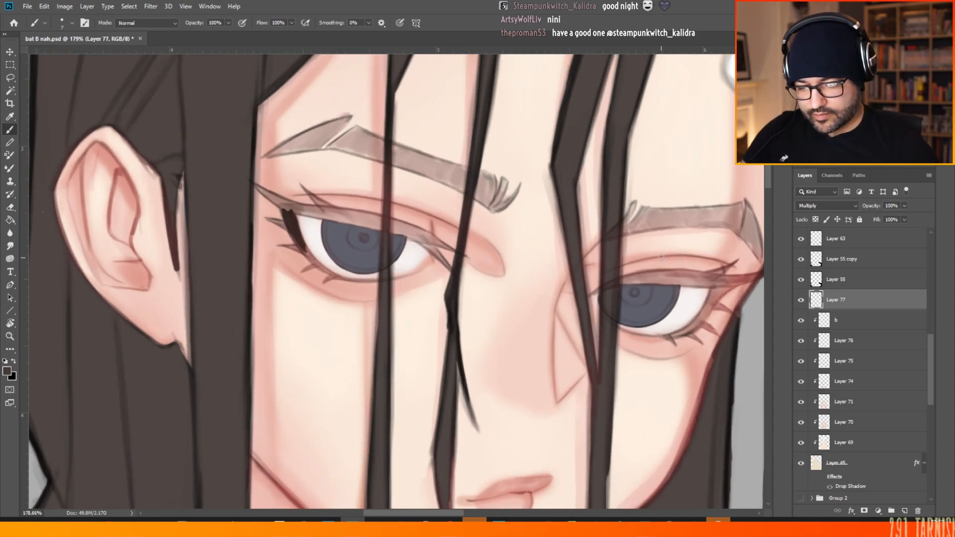
mouse_move(289, 232)
left_mouse_down()
mouse_move(310, 262)
mouse_move(308, 254)
left_mouse_up()
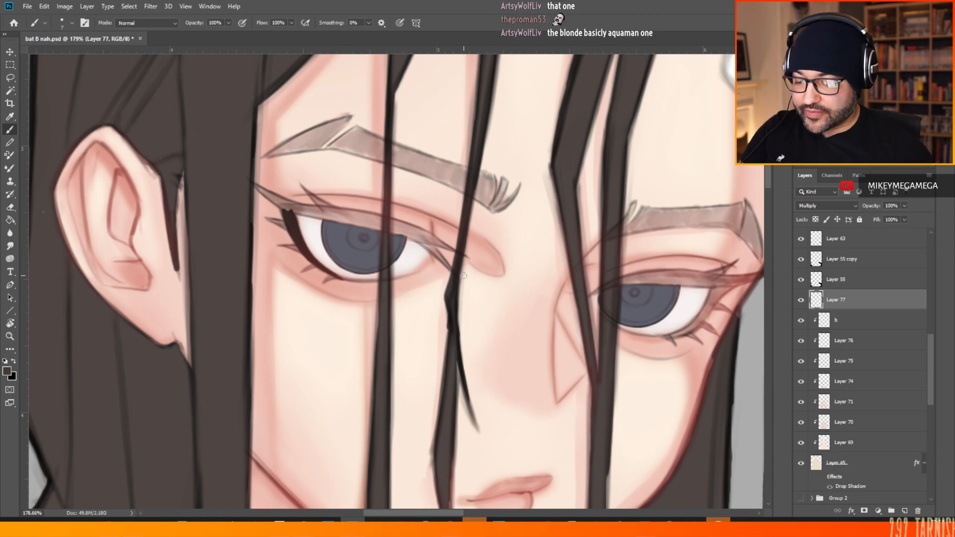
- Paint the thick dark upper lash line from outer to inner corner of the same eye and darken its individual lashes
scroll(389, 255, "down", 6)
scroll(370, 190, "down", 8)
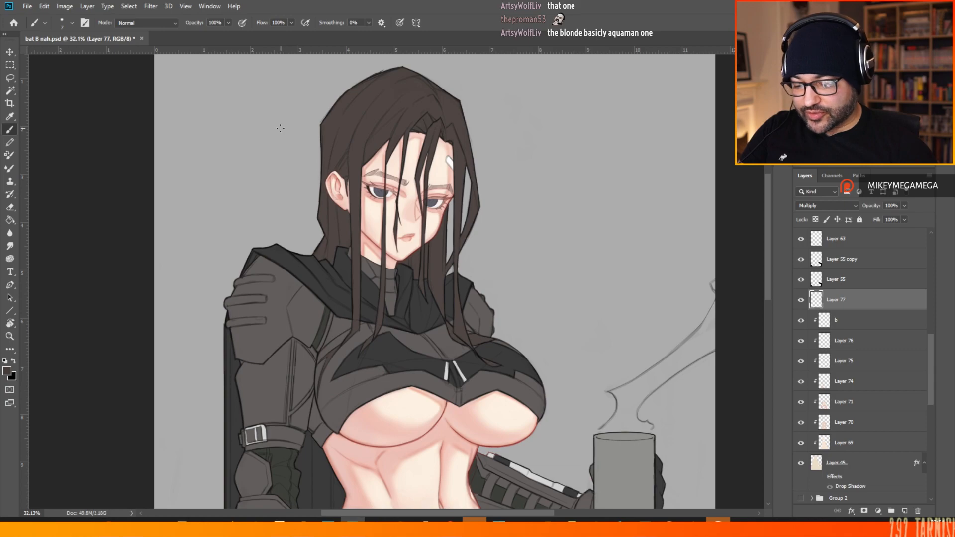
scroll(284, 133, "down", 3)
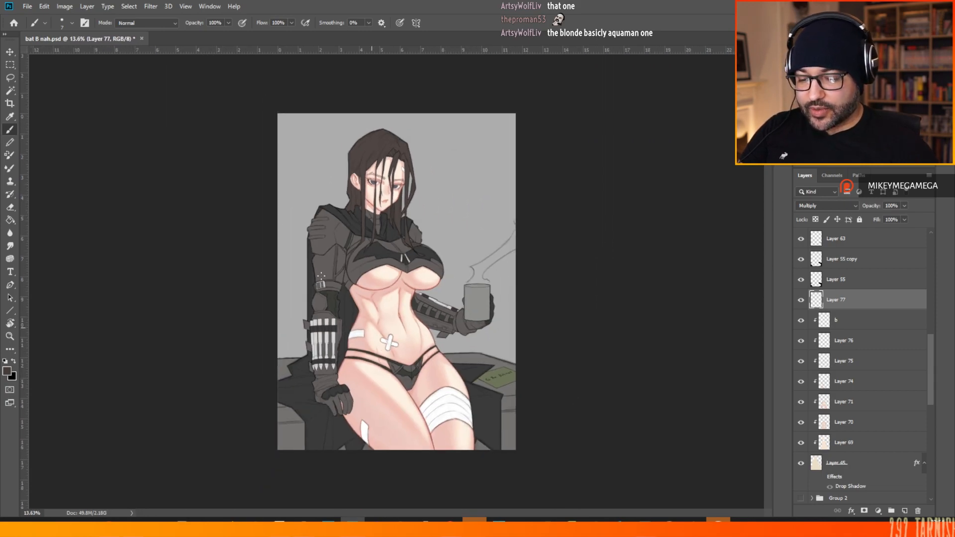
scroll(431, 227, "up", 10)
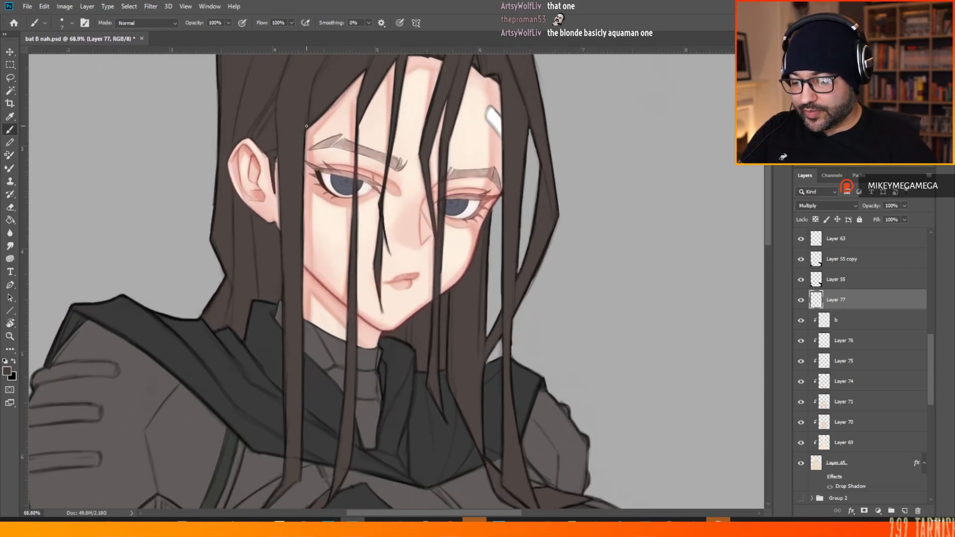
scroll(327, 161, "up", 2)
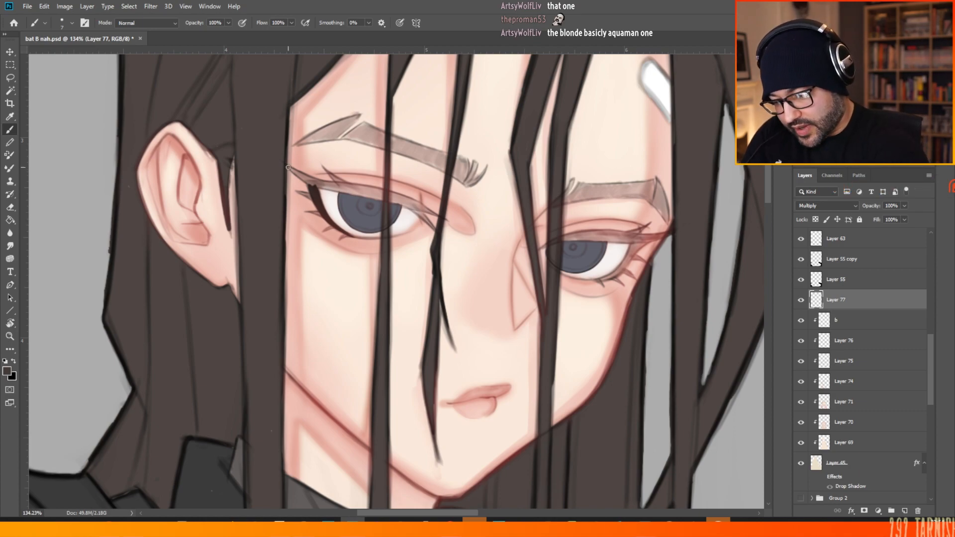
mouse_move(284, 164)
left_mouse_down()
mouse_move(318, 188)
mouse_move(340, 188)
left_mouse_up()
mouse_move(320, 187)
left_mouse_down()
mouse_move(387, 193)
mouse_move(417, 207)
left_mouse_up()
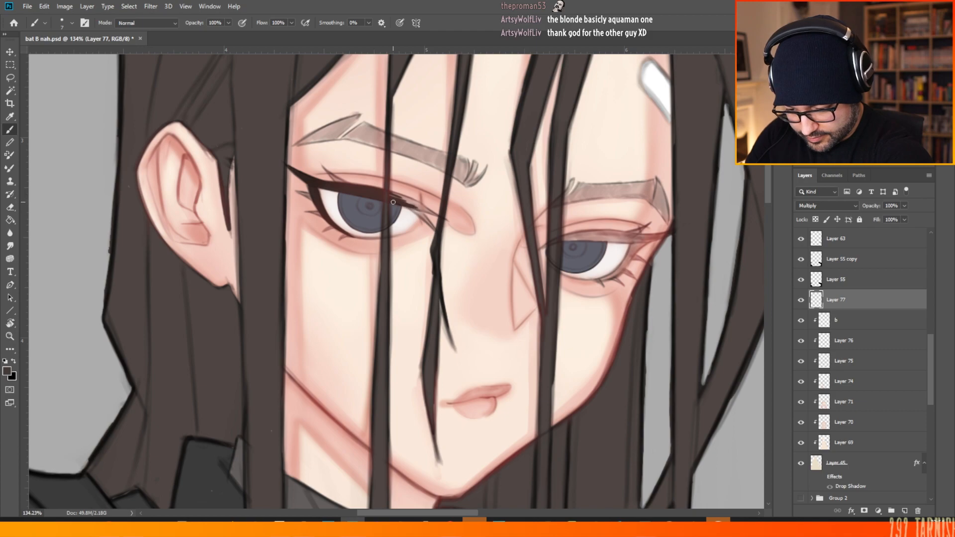
left_click_drag(387, 194, 418, 203)
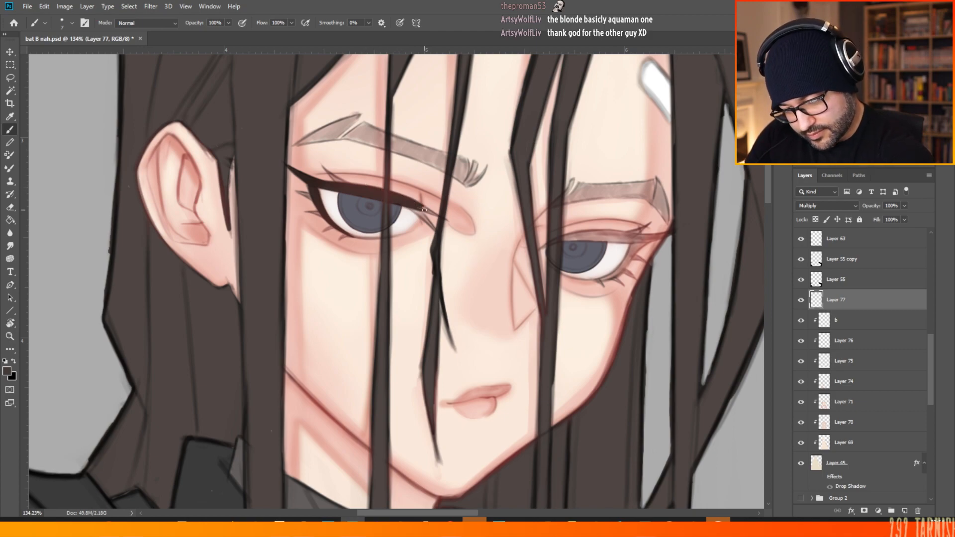
left_click_drag(412, 203, 418, 205)
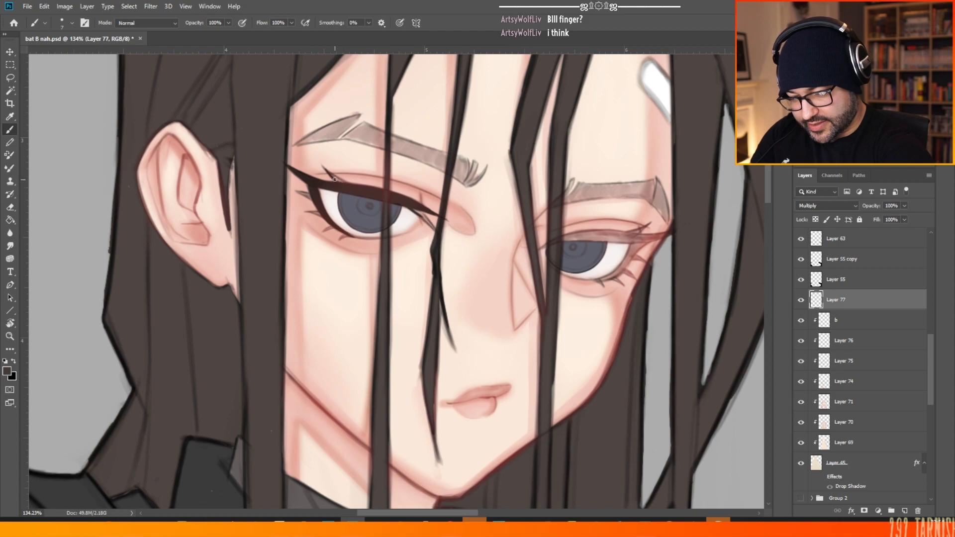
left_click_drag(328, 173, 349, 187)
left_click_drag(339, 180, 331, 174)
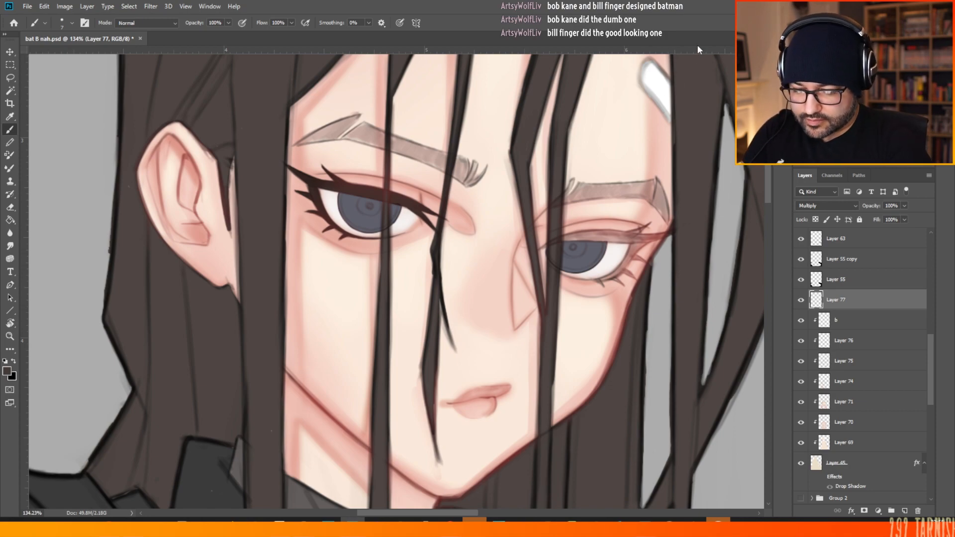
- Fill the pointed tail of the eyebrow nearest the visible ear with dark strokes and outline the brow's main section
left_click_drag(290, 148, 346, 118)
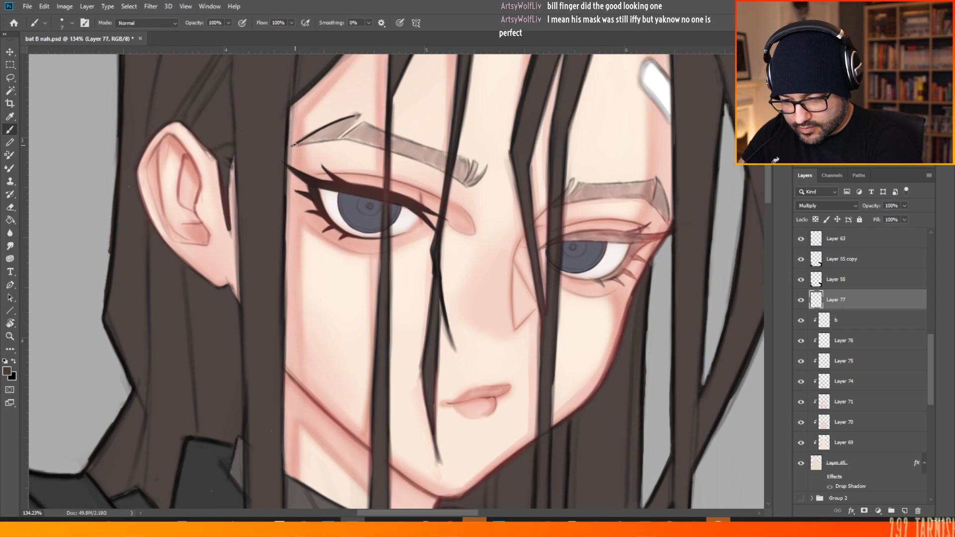
mouse_move(292, 146)
left_mouse_down()
mouse_move(355, 125)
mouse_move(332, 141)
mouse_move(358, 116)
mouse_move(304, 143)
mouse_move(331, 132)
mouse_move(327, 141)
mouse_move(342, 130)
mouse_move(307, 140)
mouse_move(359, 114)
left_mouse_up()
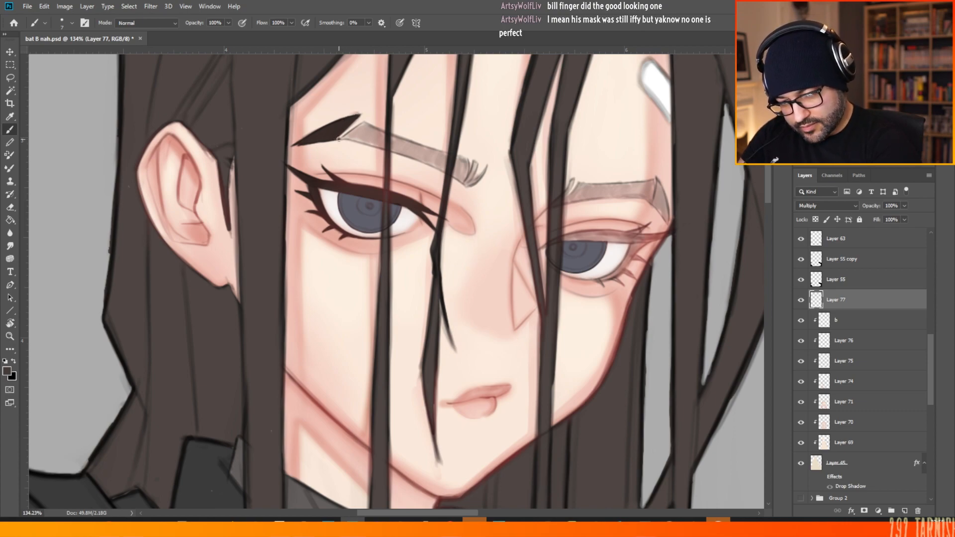
left_click_drag(338, 139, 365, 122)
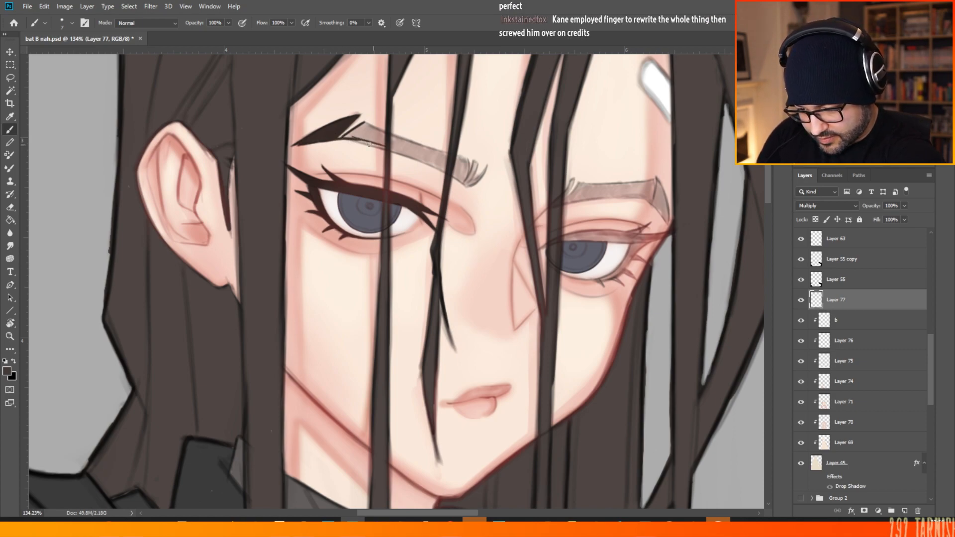
left_click_drag(349, 137, 427, 162)
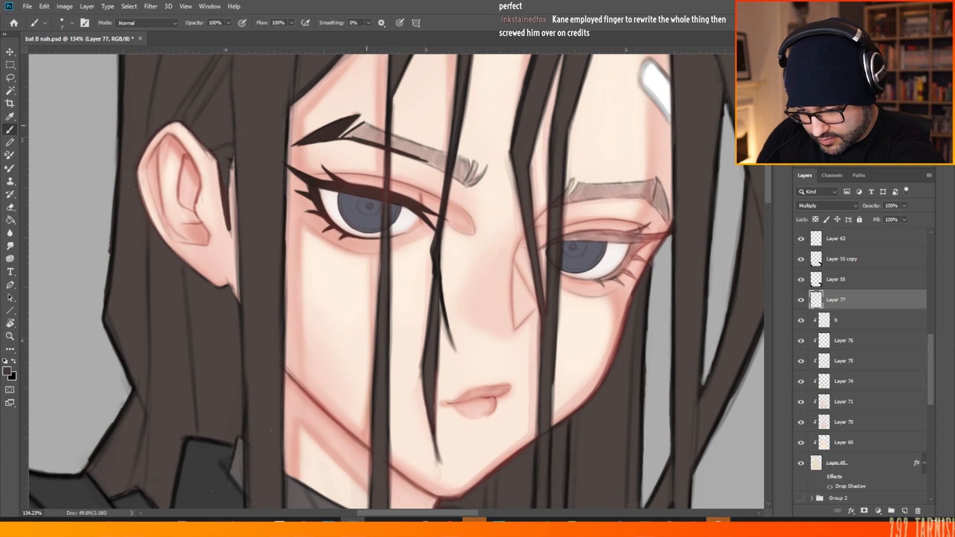
mouse_move(365, 123)
left_mouse_down()
mouse_move(439, 155)
mouse_move(379, 131)
mouse_move(450, 156)
mouse_move(404, 143)
mouse_move(444, 154)
mouse_move(421, 148)
mouse_move(465, 145)
mouse_move(455, 157)
mouse_move(467, 177)
left_mouse_up()
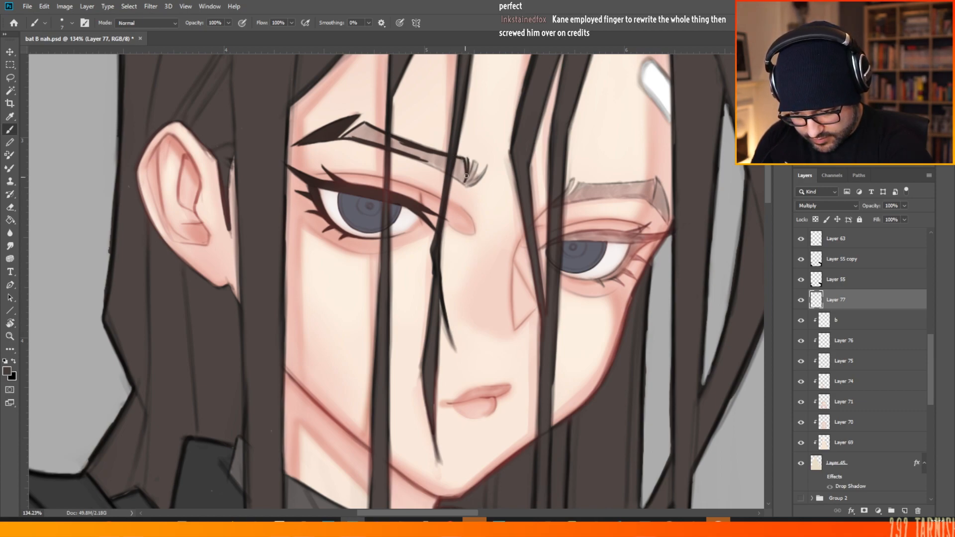
left_click_drag(410, 156, 462, 182)
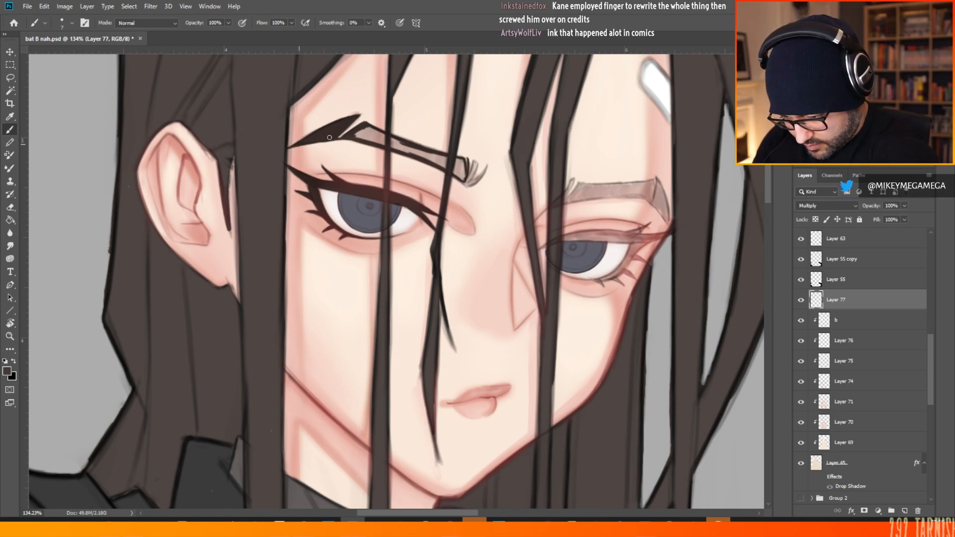
left_click_drag(308, 145, 294, 148)
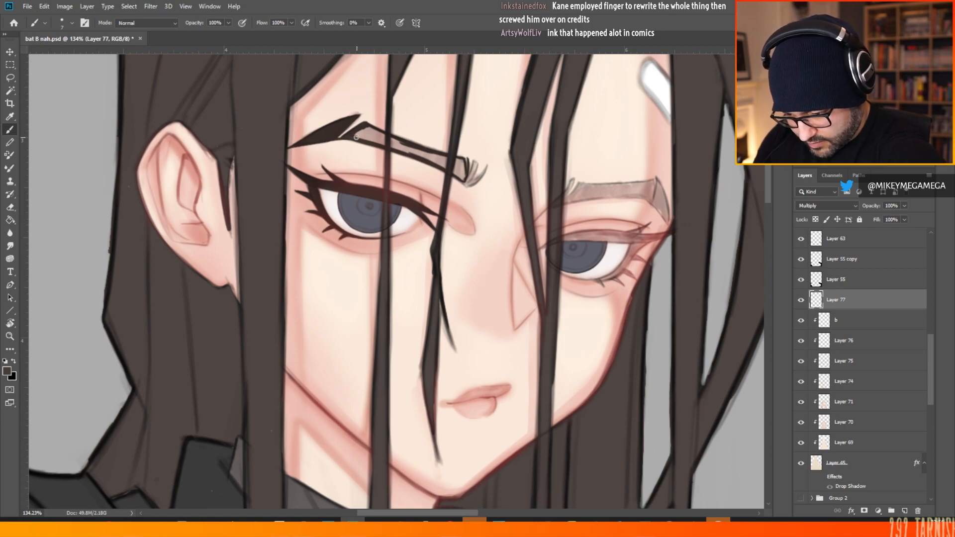
- Fill the outlined main section of the eyebrow with the dark colour and paint short hair strokes at its inner end
mouse_move(356, 137)
left_mouse_down()
mouse_move(362, 130)
mouse_move(387, 139)
mouse_move(362, 142)
mouse_move(434, 160)
mouse_move(432, 152)
mouse_move(463, 177)
mouse_move(457, 159)
mouse_move(459, 176)
left_mouse_up()
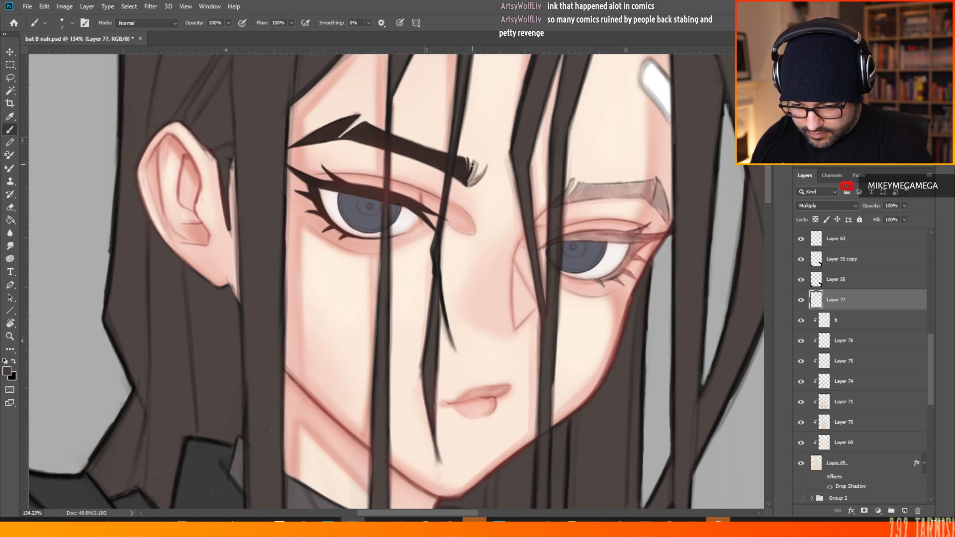
left_click_drag(475, 165, 470, 180)
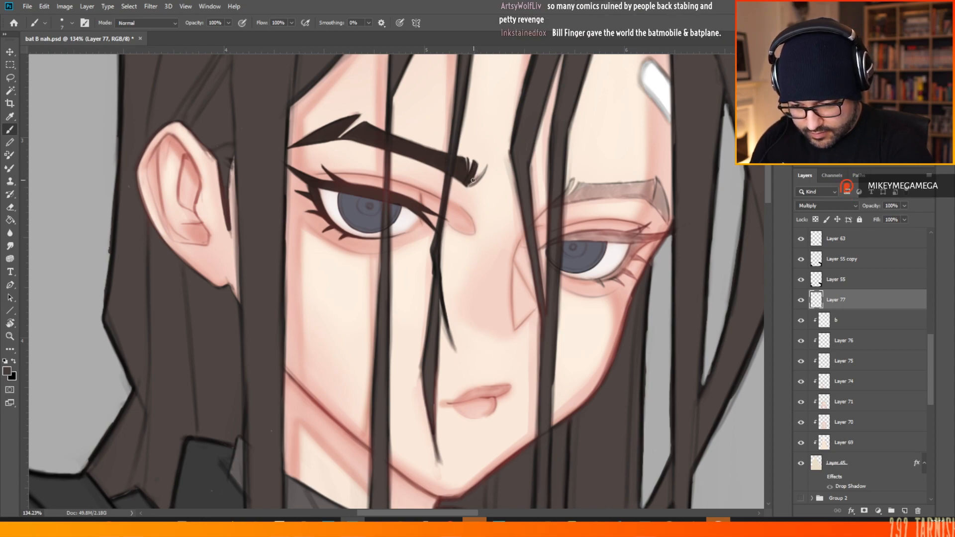
mouse_move(467, 186)
left_mouse_down()
mouse_move(487, 166)
mouse_move(480, 177)
left_mouse_up()
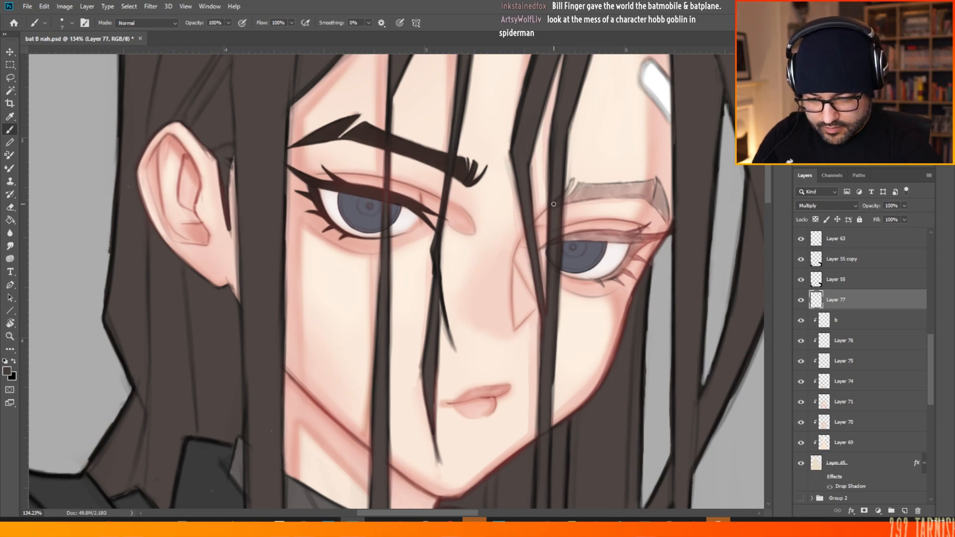
- Paint short dark hair strokes at the inner end of the eyebrow farther from the visible ear
left_click_drag(572, 184, 565, 195)
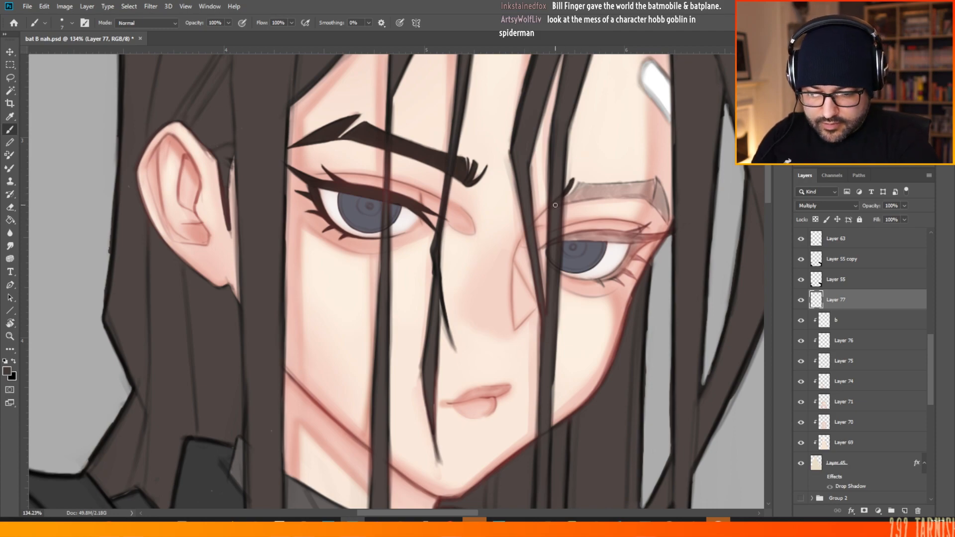
left_click_drag(560, 202, 577, 184)
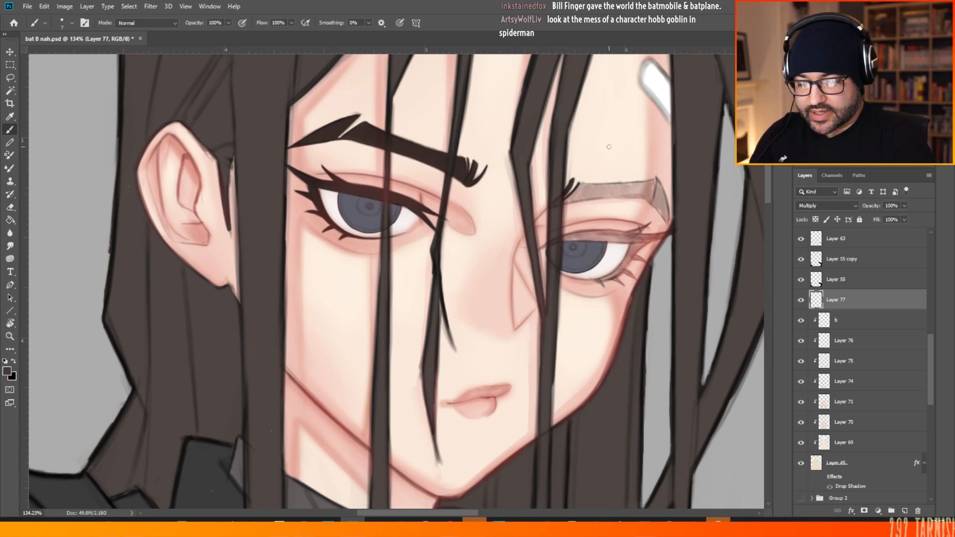
scroll(422, 188, "down", 2)
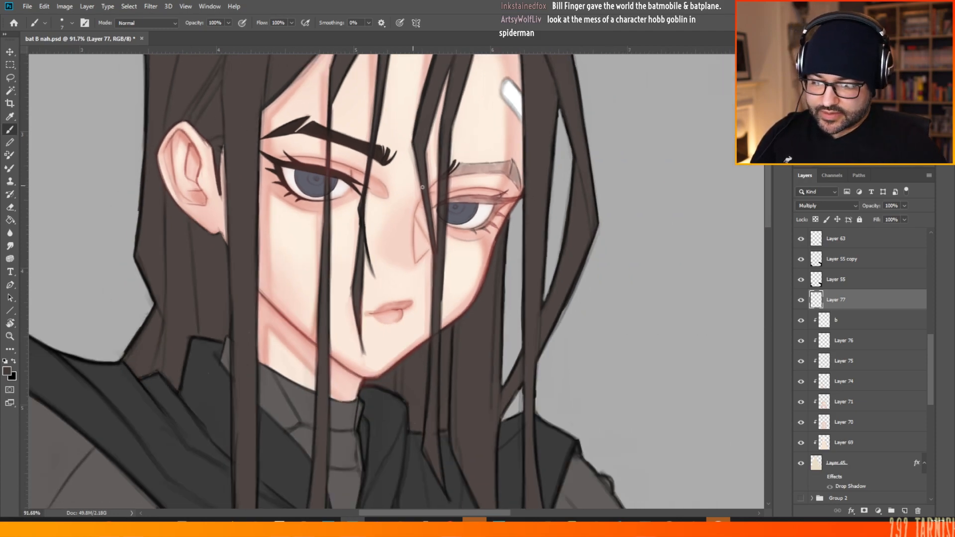
left_click(904, 205)
mouse_move(905, 217)
left_mouse_down()
mouse_move(897, 220)
mouse_move(905, 218)
left_mouse_up()
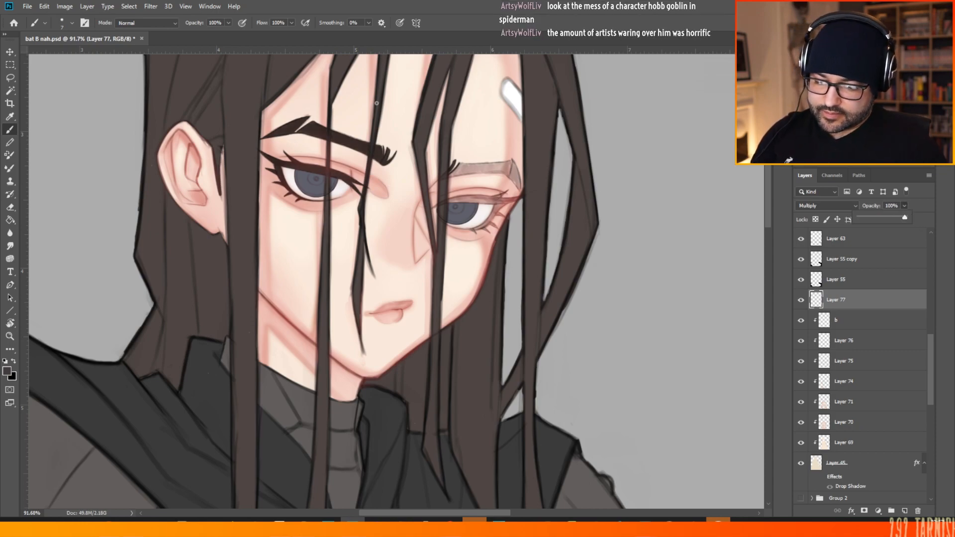
scroll(377, 103, "up", 2)
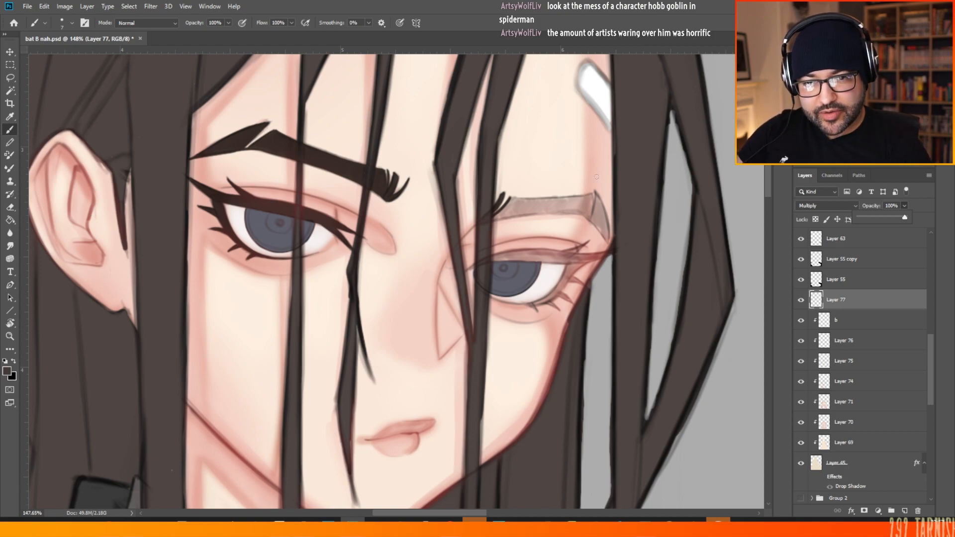
left_click(492, 220)
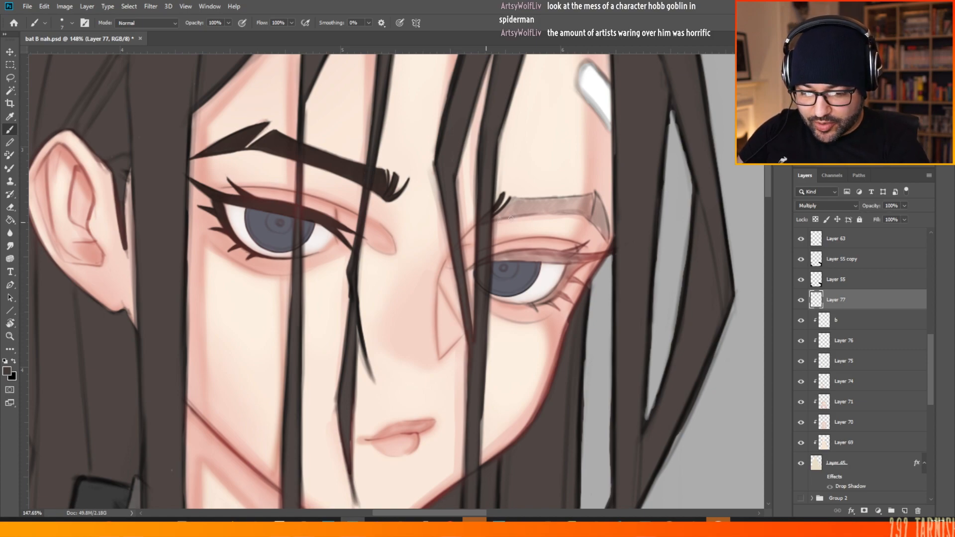
left_click_drag(490, 221, 541, 213)
left_click_drag(484, 229, 545, 219)
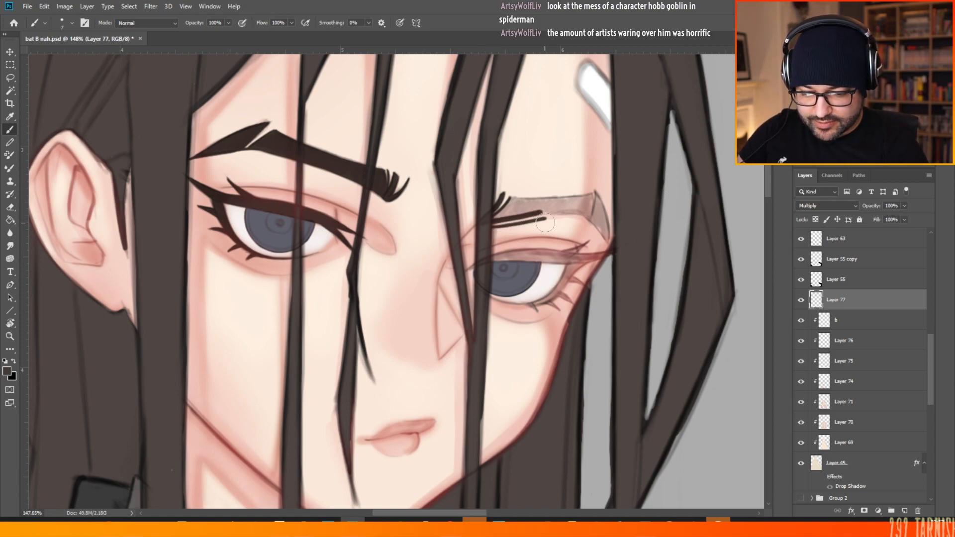
key("ctrl+z")
key("ctrl+z")
key("ctrl+z")
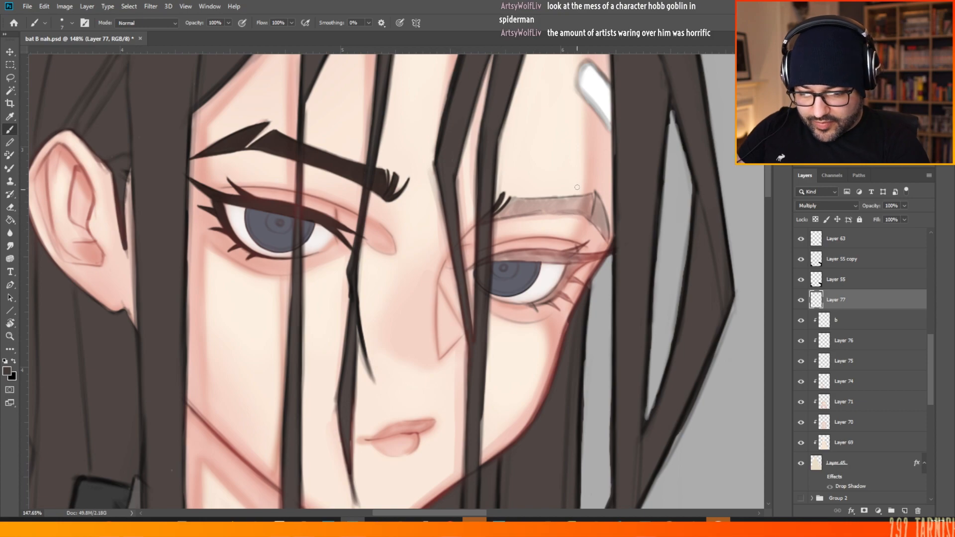
- Outline the lower and upper edges of the far eyebrow's main section and fill it with the dark colour
left_click_drag(489, 222, 586, 212)
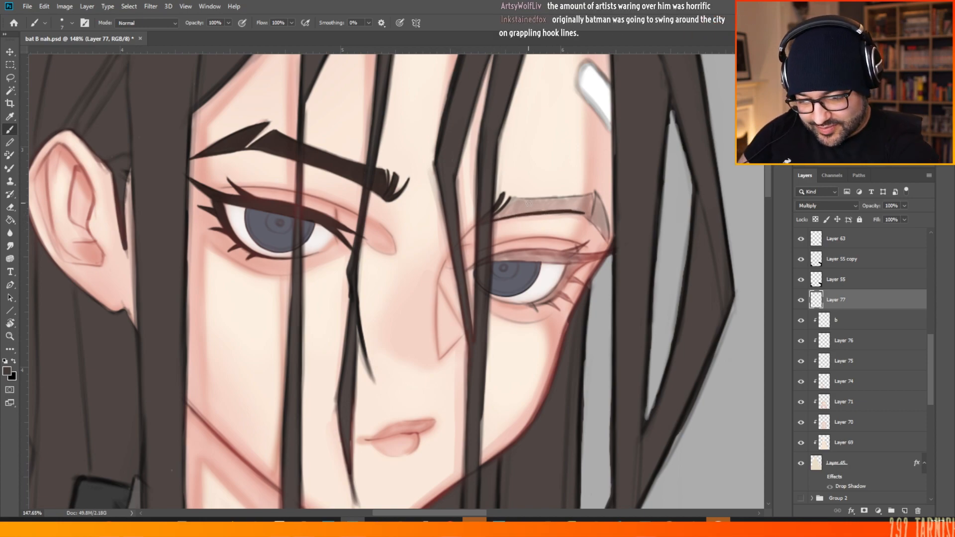
mouse_move(510, 197)
left_mouse_down()
mouse_move(591, 194)
mouse_move(590, 220)
mouse_move(583, 213)
mouse_move(591, 221)
left_mouse_up()
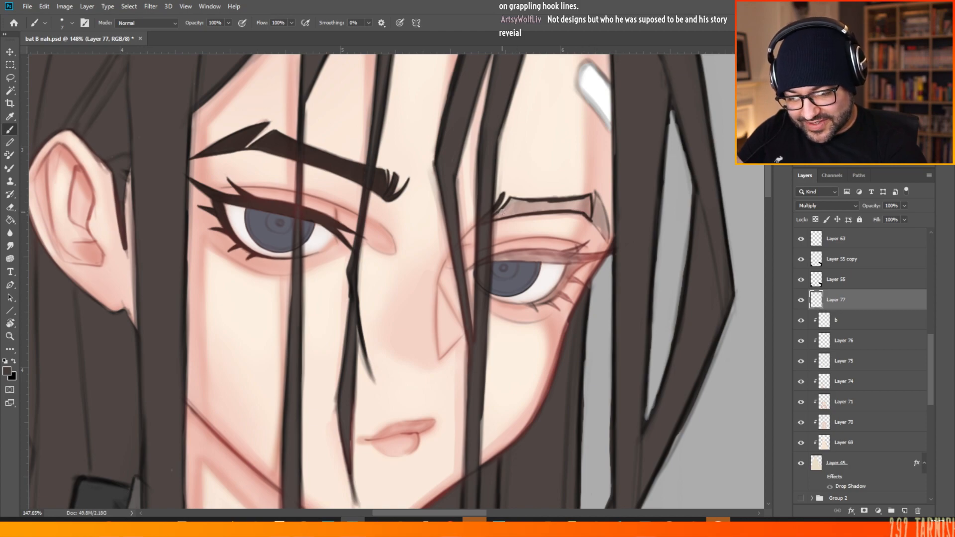
mouse_move(502, 211)
left_mouse_down()
mouse_move(496, 216)
mouse_move(511, 214)
mouse_move(495, 217)
mouse_move(529, 201)
left_mouse_up()
mouse_move(527, 201)
left_mouse_down()
mouse_move(509, 210)
mouse_move(511, 199)
mouse_move(528, 201)
mouse_move(503, 215)
mouse_move(555, 201)
mouse_move(529, 205)
mouse_move(543, 215)
mouse_move(576, 202)
left_mouse_up()
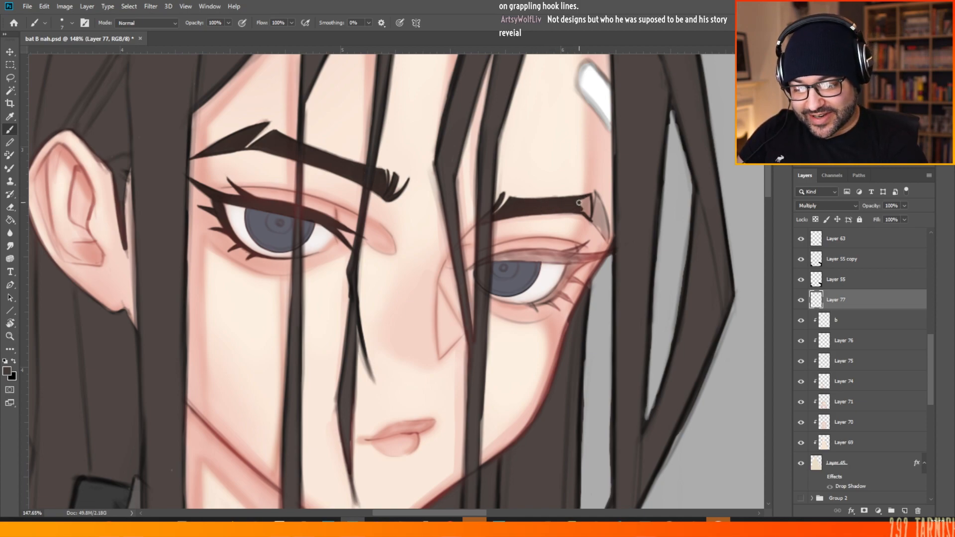
- Finish filling the outer end of the far eyebrow's main section and paint its downward-pointing tail dark
mouse_move(578, 203)
left_mouse_down()
mouse_move(588, 201)
mouse_move(599, 225)
left_mouse_up()
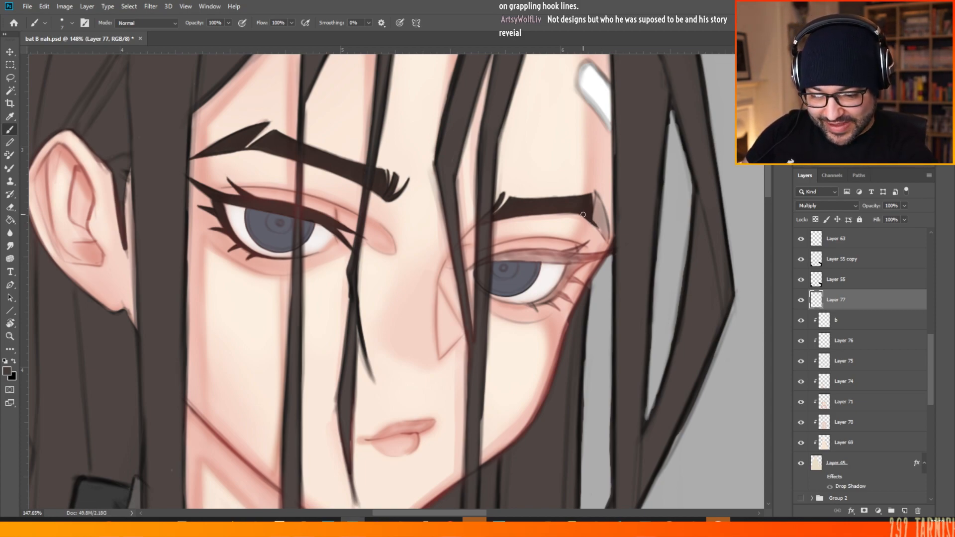
left_click_drag(589, 217, 607, 240)
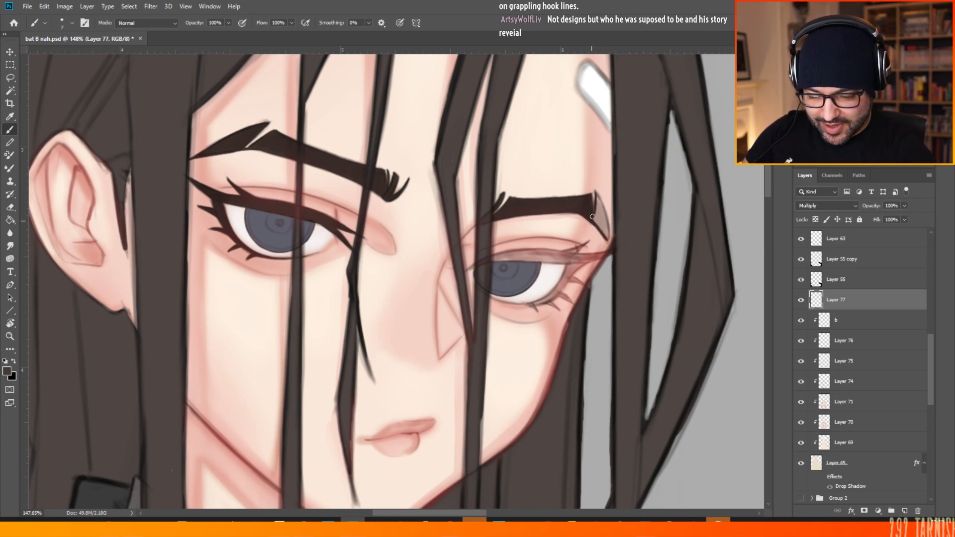
left_click_drag(597, 195, 609, 241)
left_click_drag(597, 209, 606, 235)
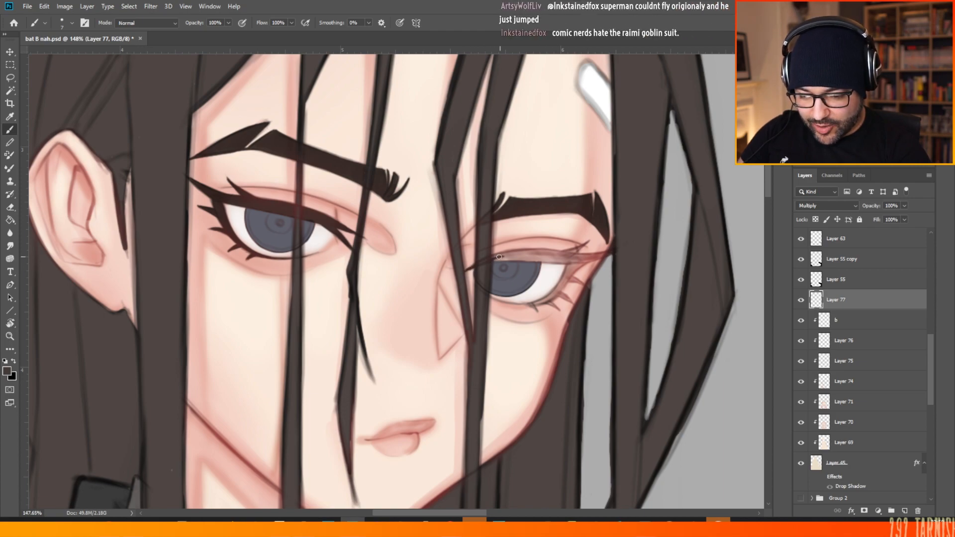
- Paint the thick dark upper lash line of the far eye and darken its lower lash line and individual lashes
left_click_drag(477, 267, 519, 256)
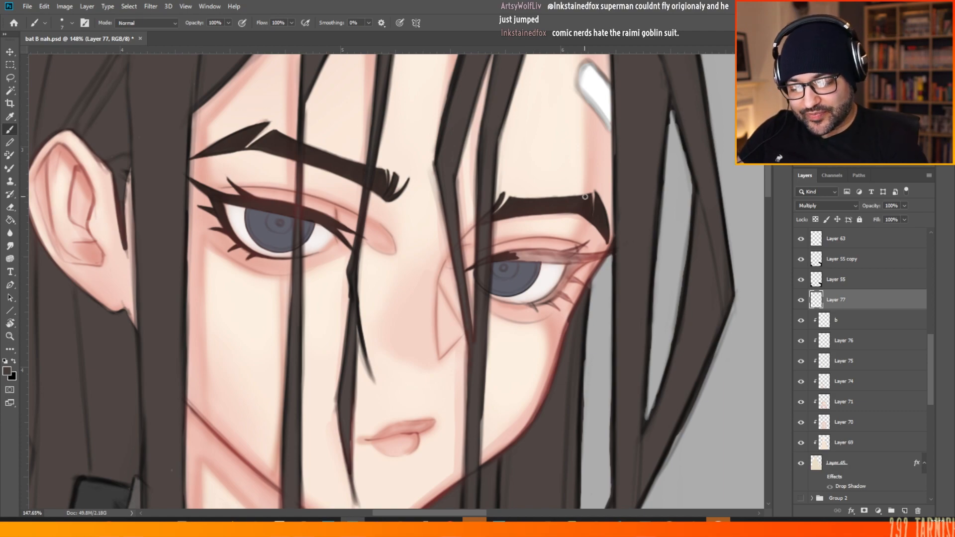
mouse_move(537, 255)
left_mouse_down()
mouse_move(503, 257)
mouse_move(545, 261)
mouse_move(498, 261)
mouse_move(577, 262)
left_mouse_up()
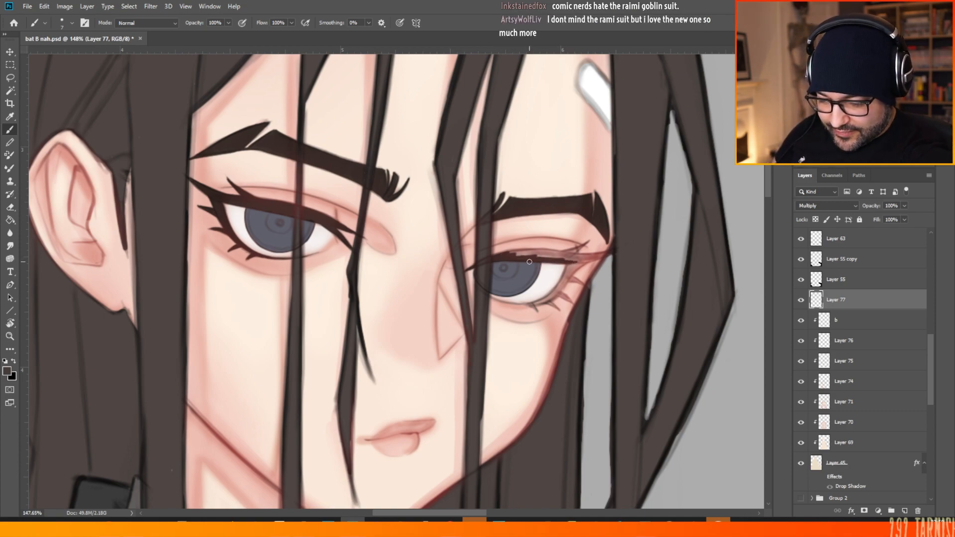
mouse_move(500, 256)
left_mouse_down()
mouse_move(544, 263)
mouse_move(504, 258)
mouse_move(569, 264)
left_mouse_up()
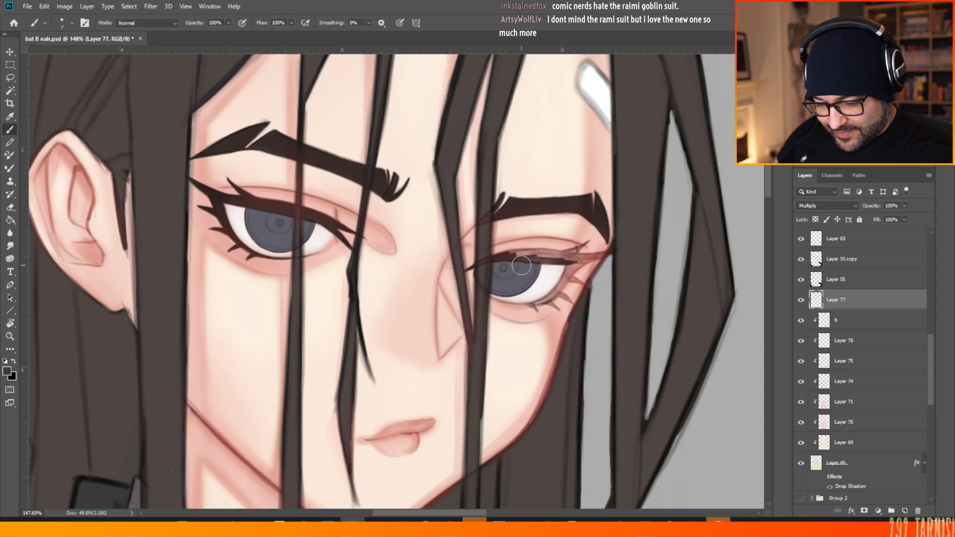
left_click_drag(514, 260, 553, 260)
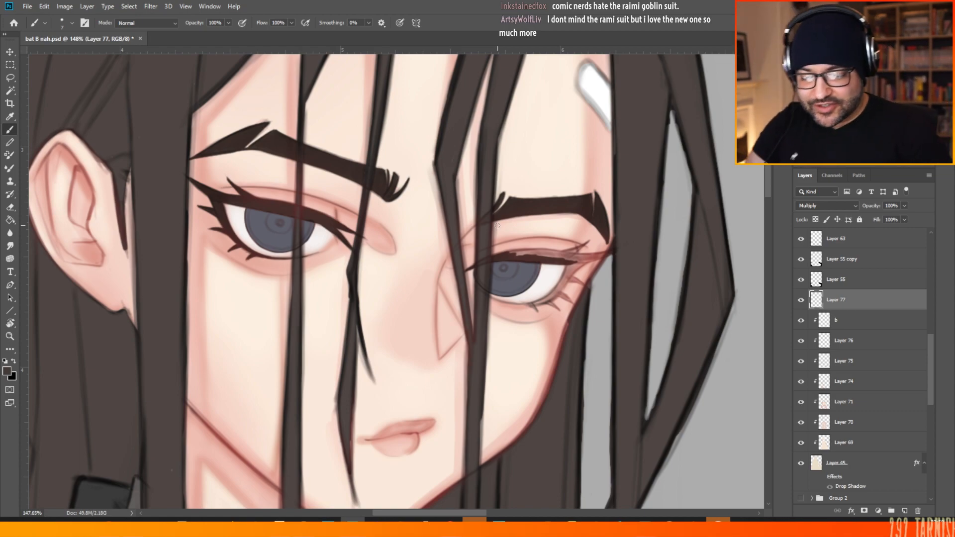
mouse_move(515, 255)
left_mouse_down()
mouse_move(492, 257)
mouse_move(597, 255)
mouse_move(543, 264)
mouse_move(611, 254)
mouse_move(585, 262)
mouse_move(565, 258)
left_mouse_up()
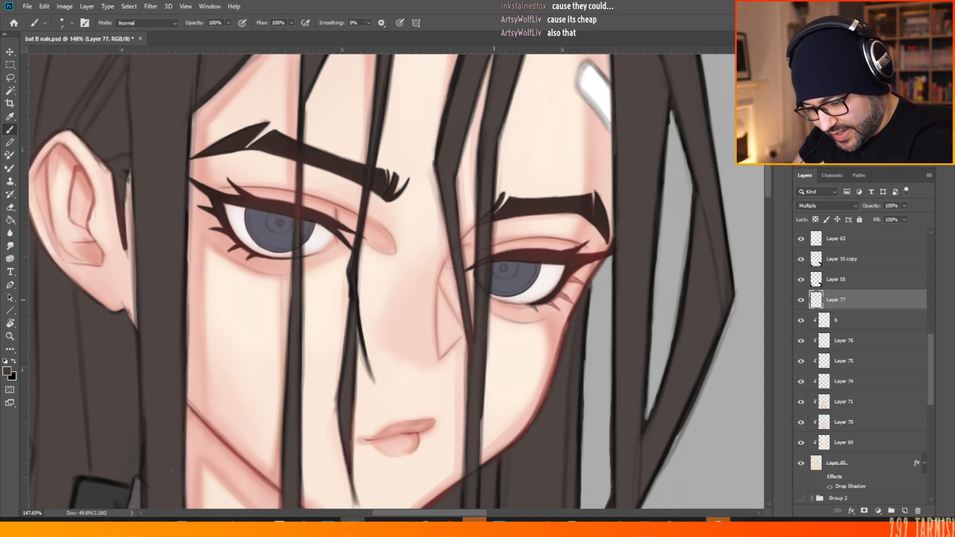
left_click_drag(496, 300, 534, 304)
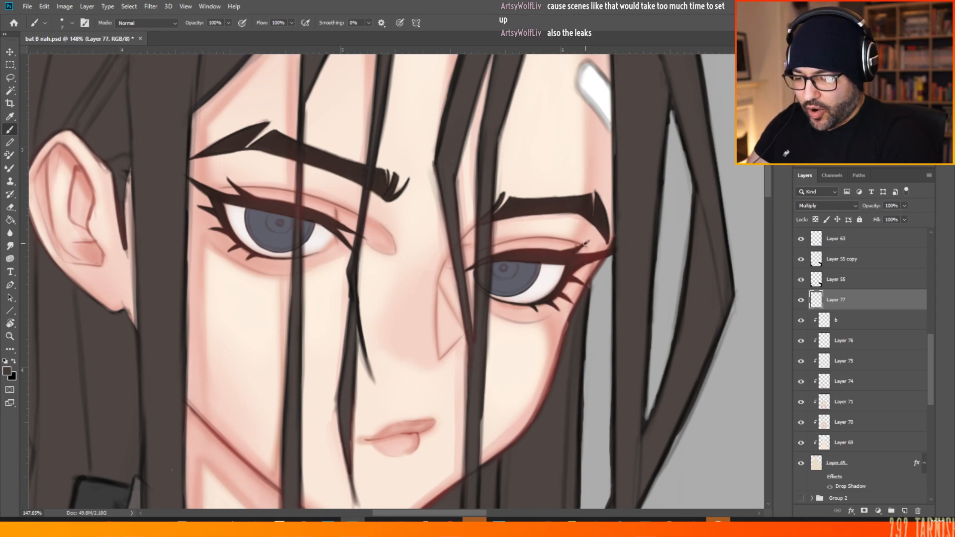
- Lower the opacity of the lash and eyebrow layer, Layer 77, to 88%
scroll(586, 242, "down", 5)
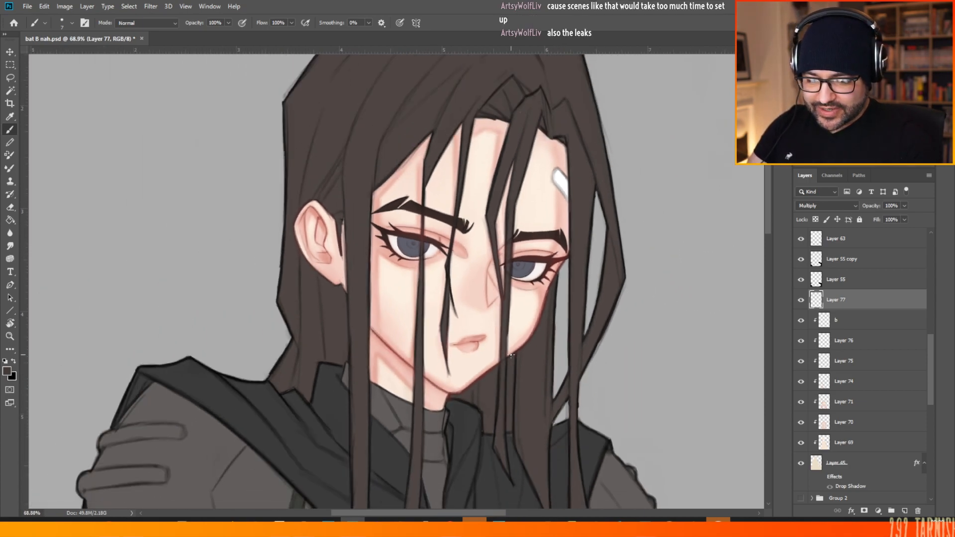
scroll(462, 359, "down", 2)
scroll(497, 358, "up", 6)
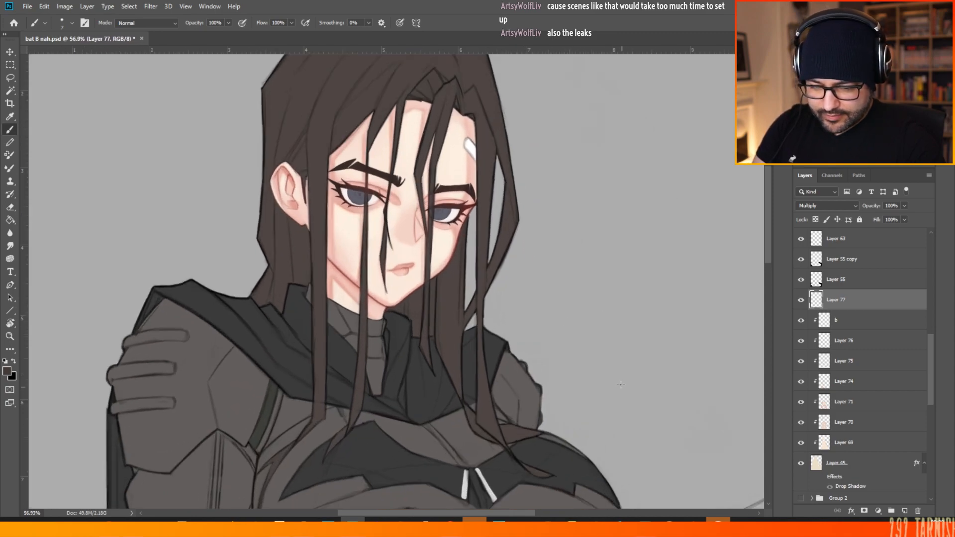
left_click(905, 205)
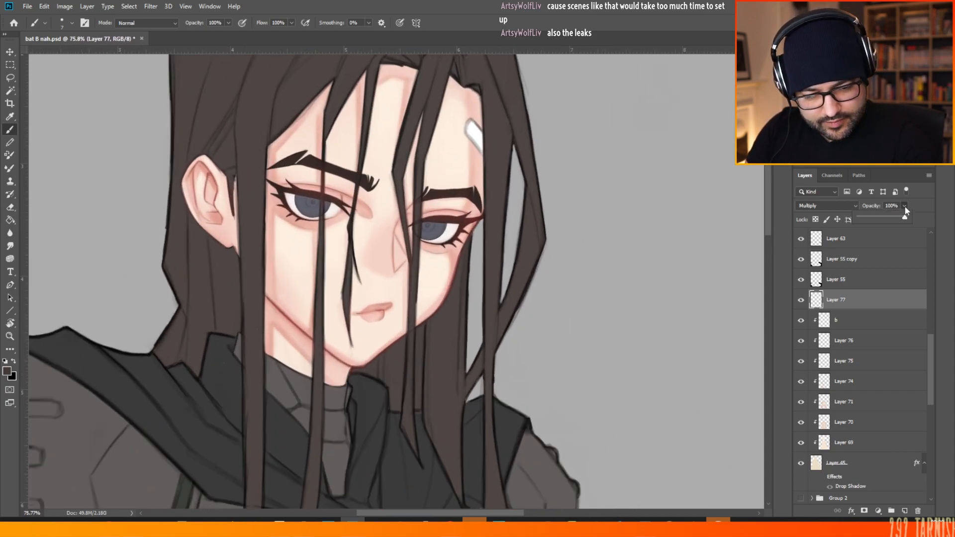
left_click_drag(907, 217, 901, 221)
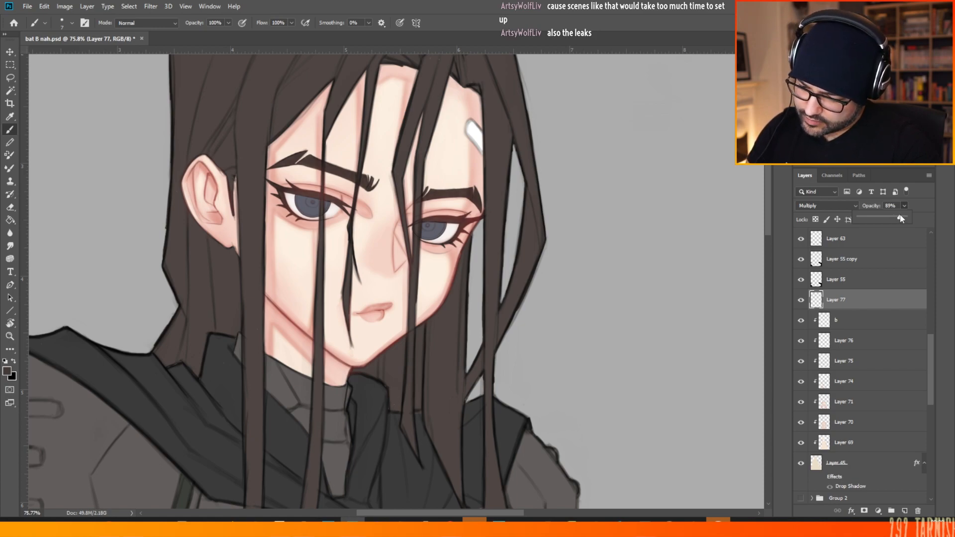
left_click_drag(902, 219, 901, 221)
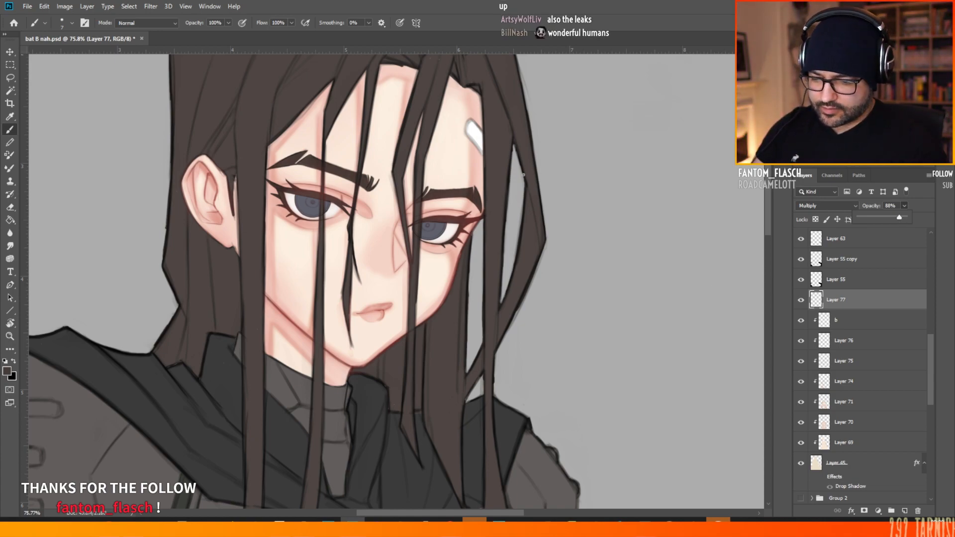
- Show the red background of Layer 56 behind the character and save the document
scroll(525, 184, "down", 6)
scroll(463, 215, "down", 2)
scroll(374, 95, "down", 2)
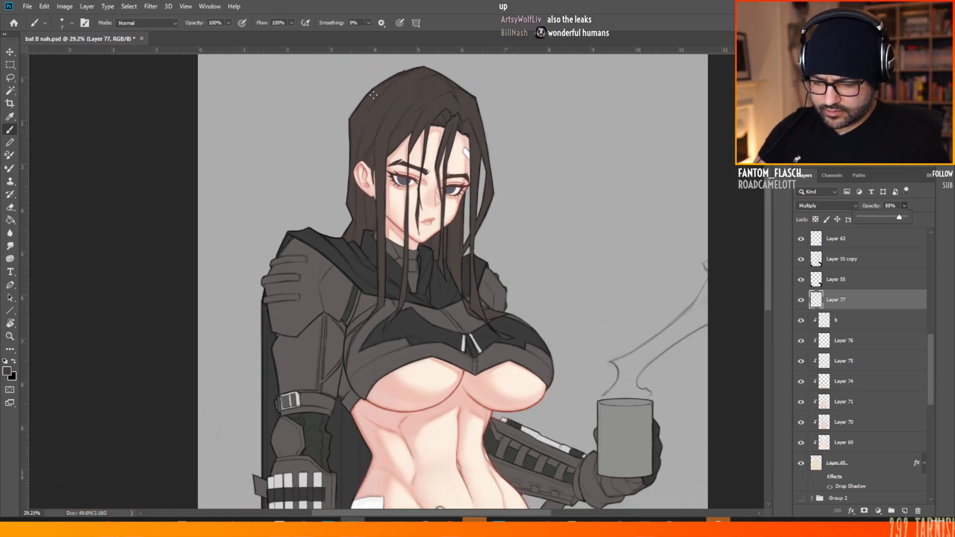
scroll(403, 118, "up", 3)
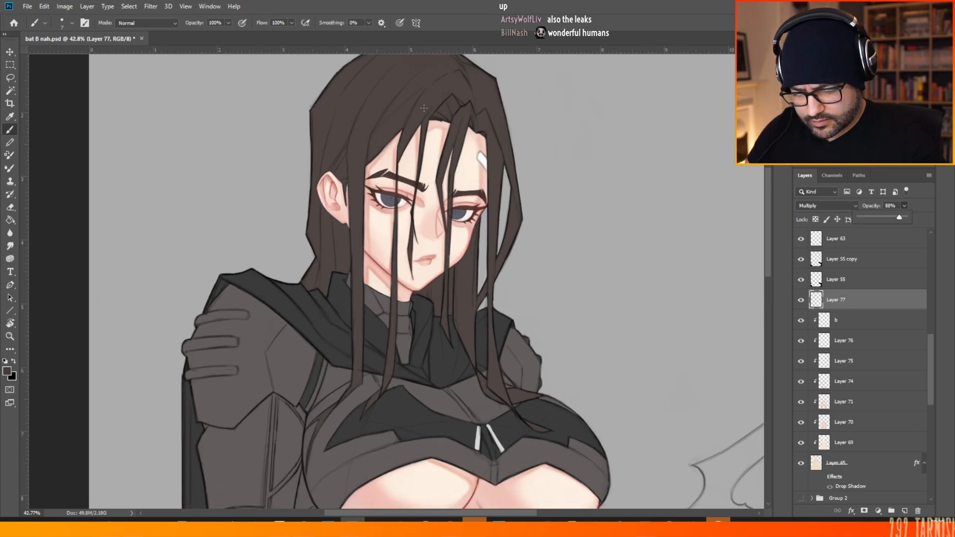
left_click_drag(932, 350, 932, 415)
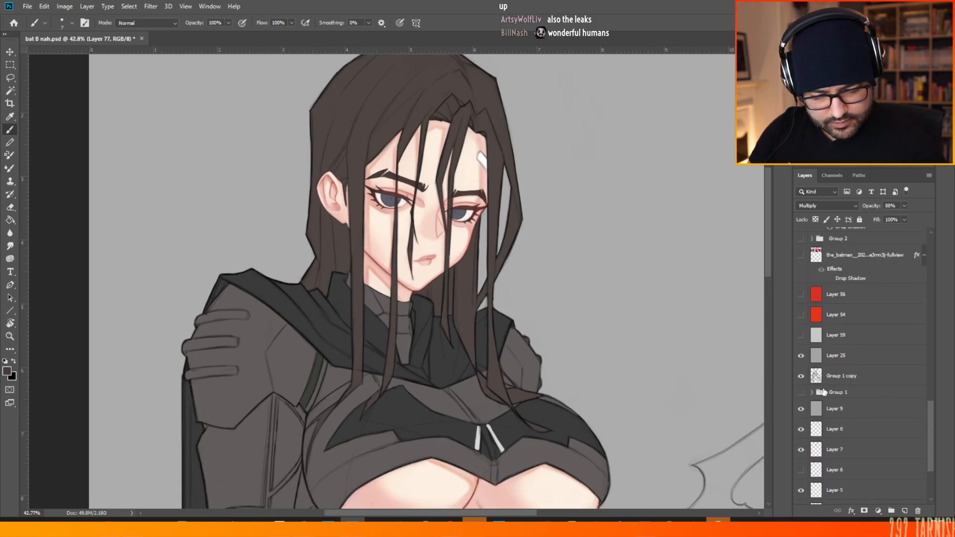
left_click(801, 294)
scroll(730, 327, "down", 4)
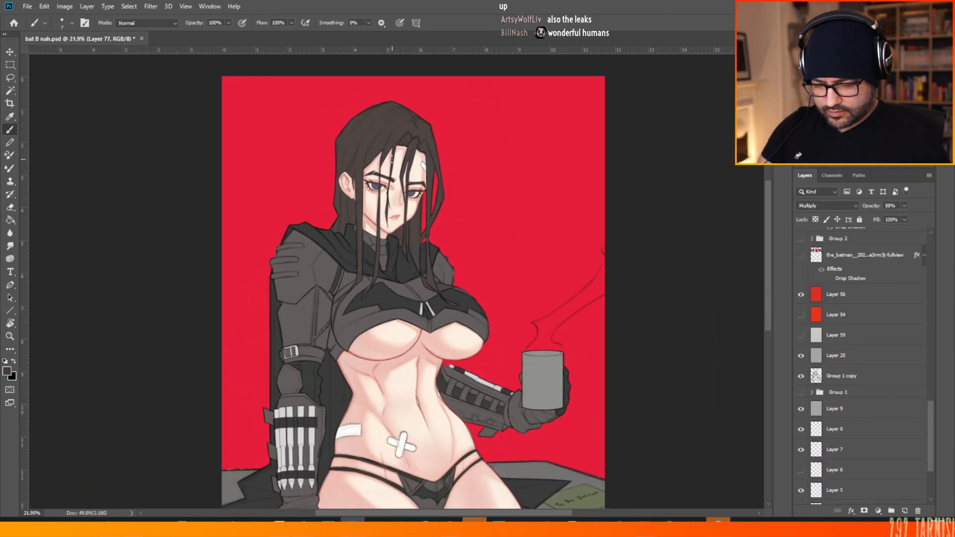
scroll(392, 159, "down", 1)
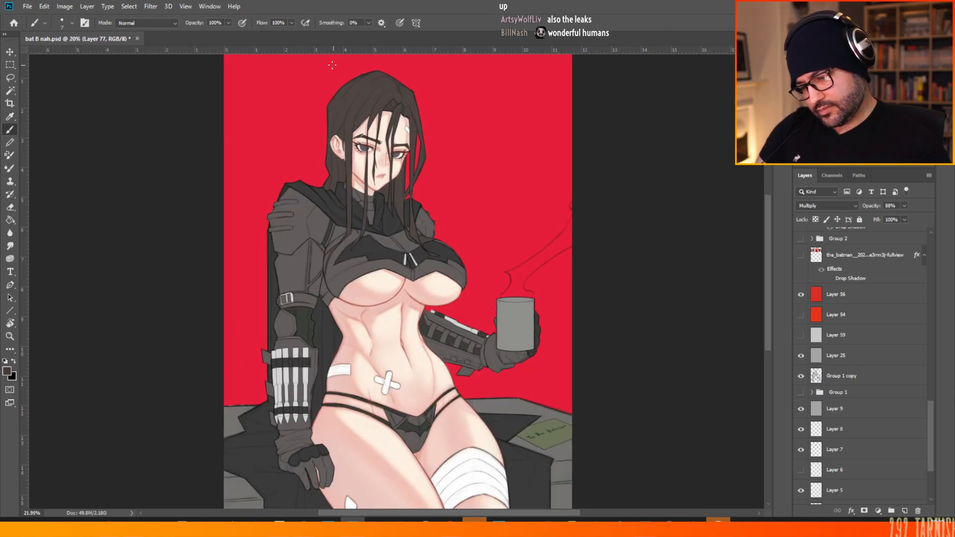
scroll(390, 98, "up", 6)
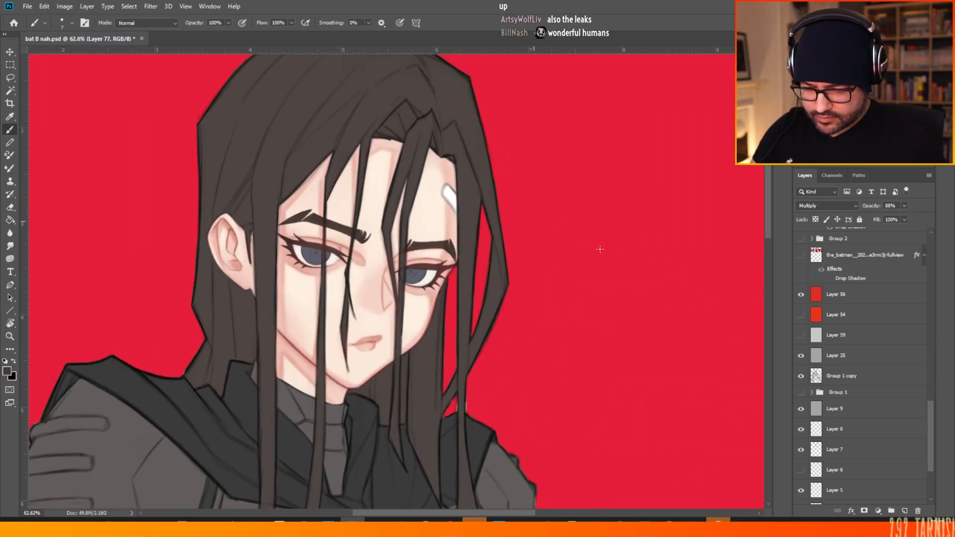
left_click(27, 7)
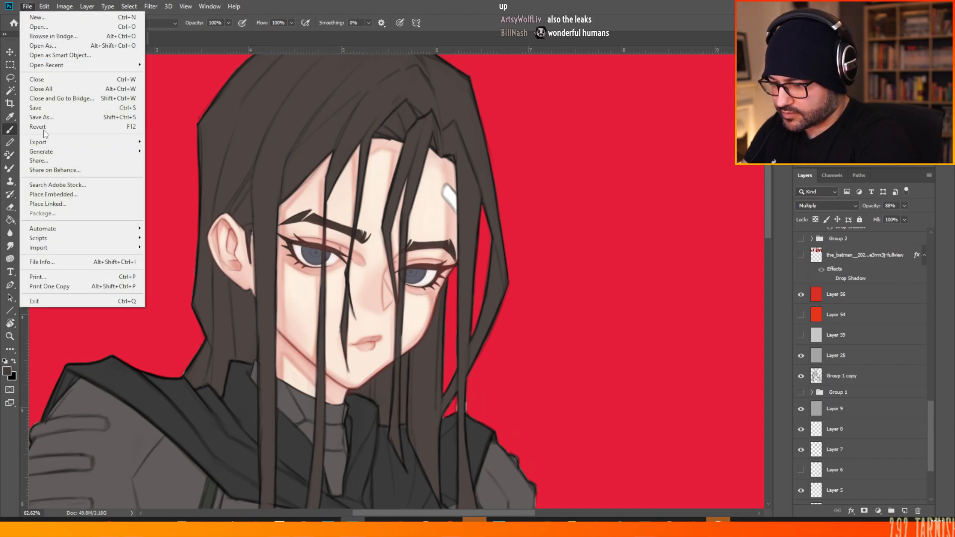
left_click(42, 109)
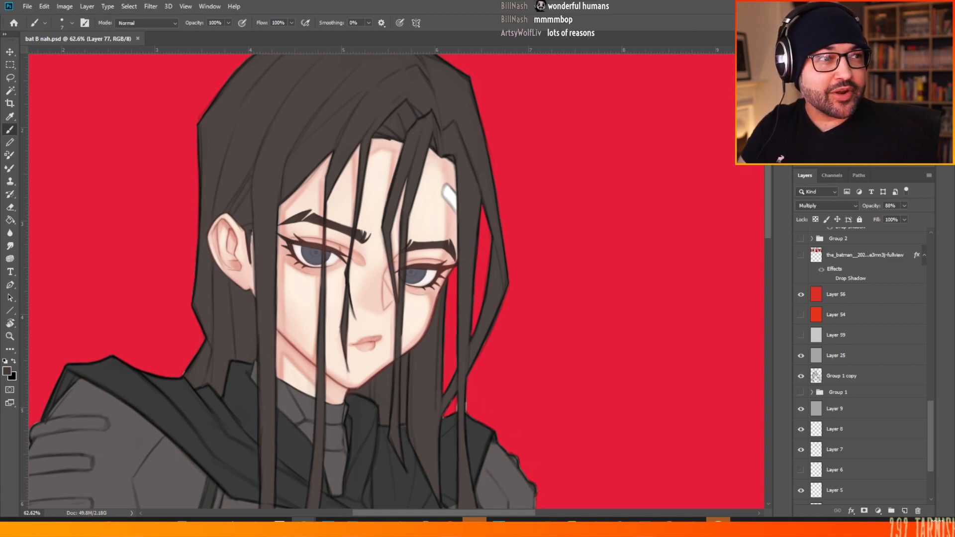
scroll(606, 380, "down", 2)
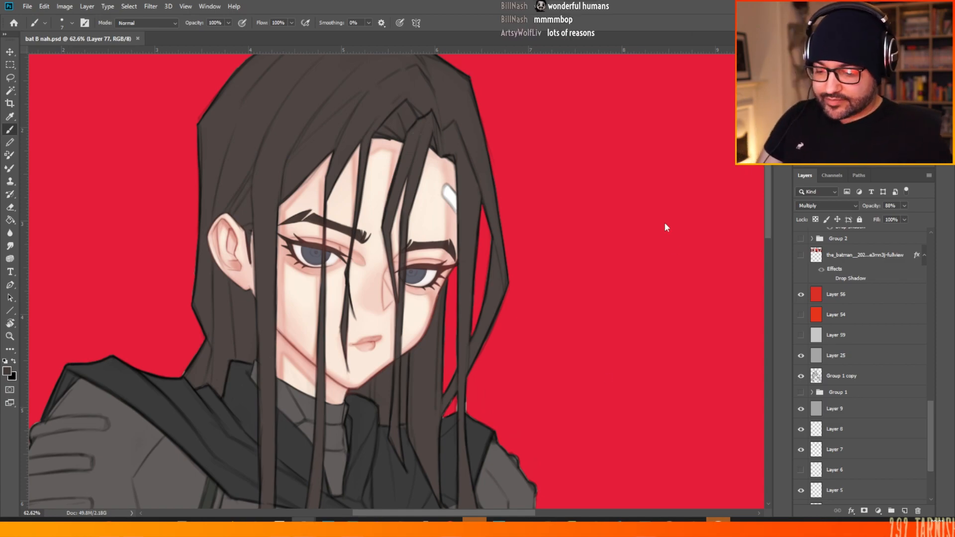
scroll(616, 139, "down", 4)
scroll(275, 307, "up", 3)
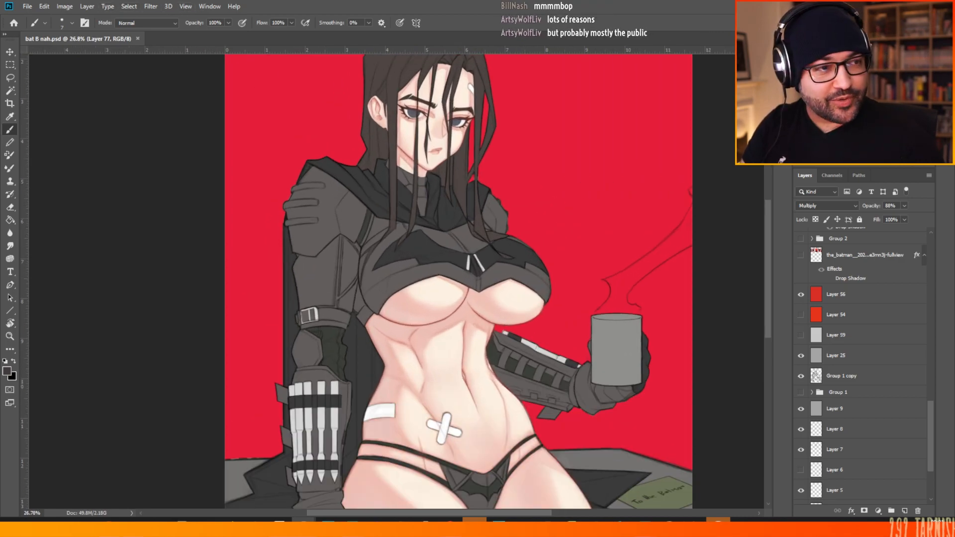
left_click(208, 7)
mouse_move(188, 7)
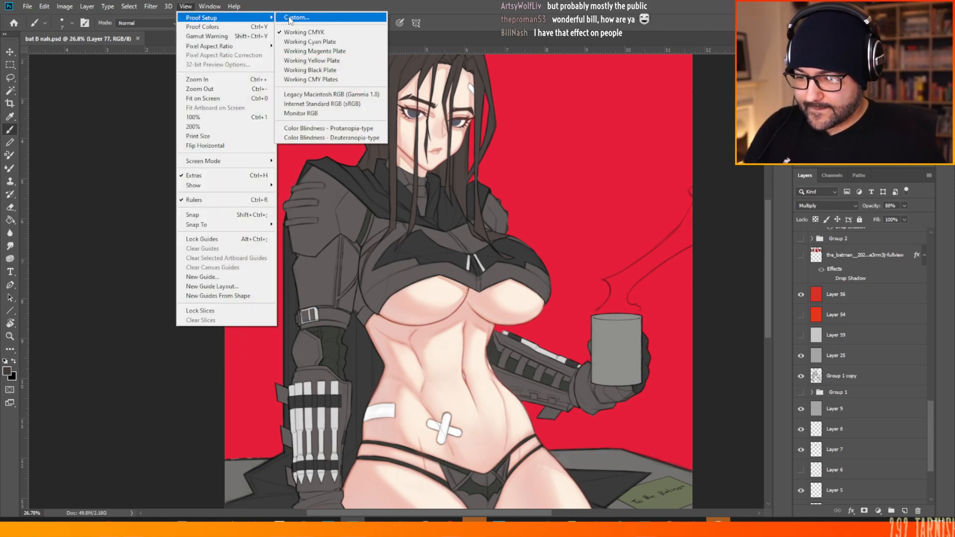
left_click(290, 19)
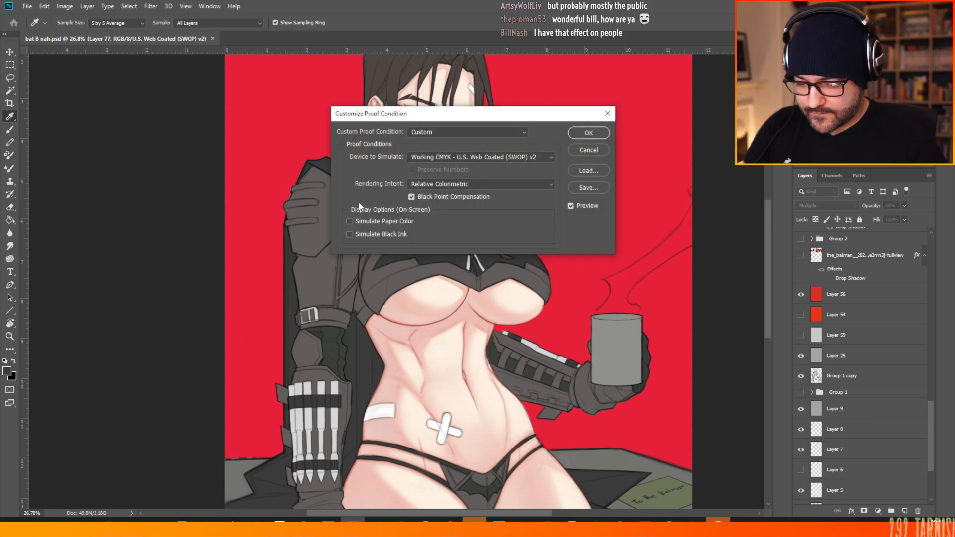
left_click(521, 159)
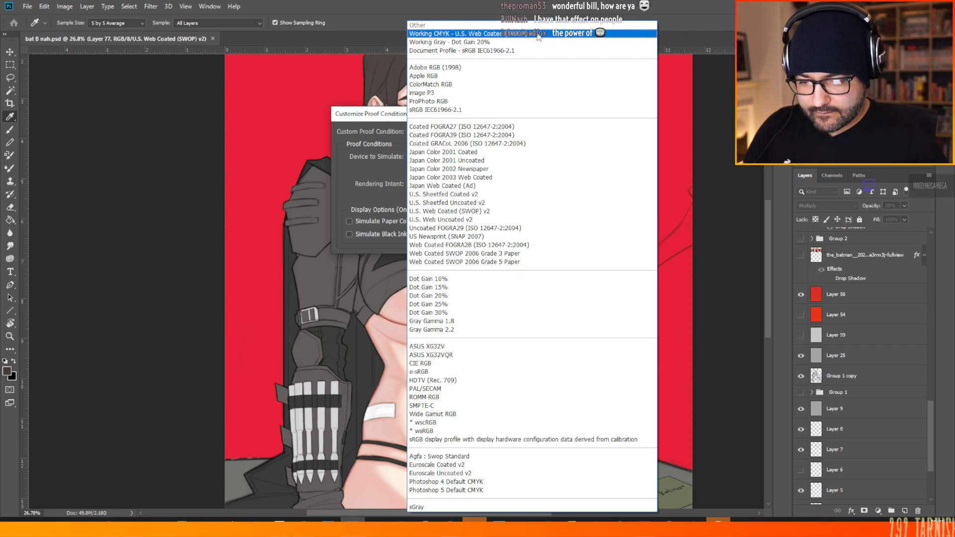
left_click(706, 79)
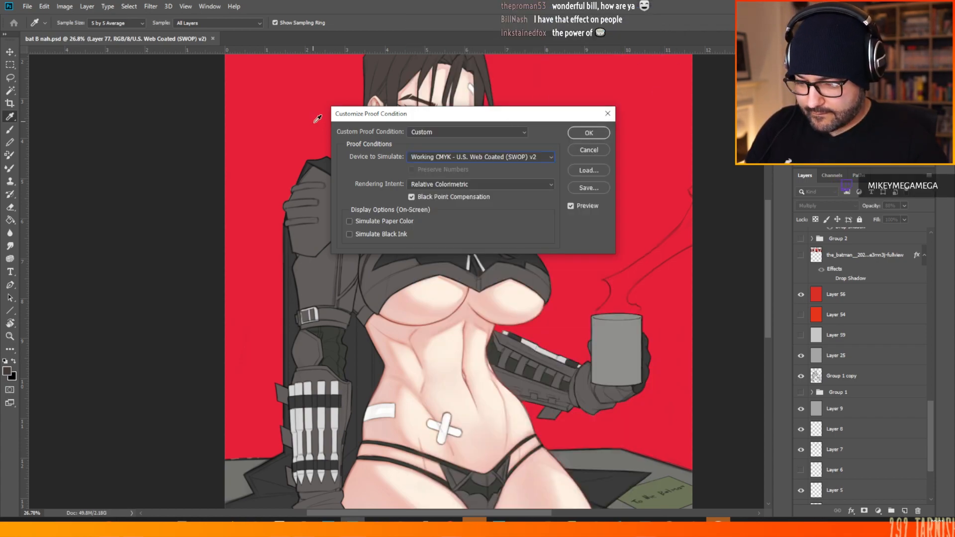
left_click(589, 150)
key("b")
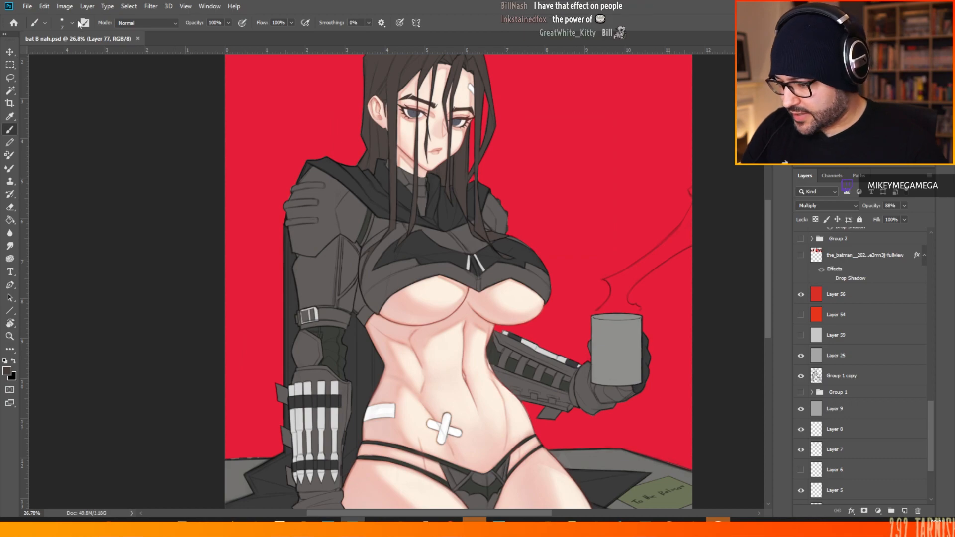
- Open a second window of bat B nah.psd, float it beside the main canvas and enlarge it to preview the figure while working on the face
left_click(207, 7)
mouse_move(196, 7)
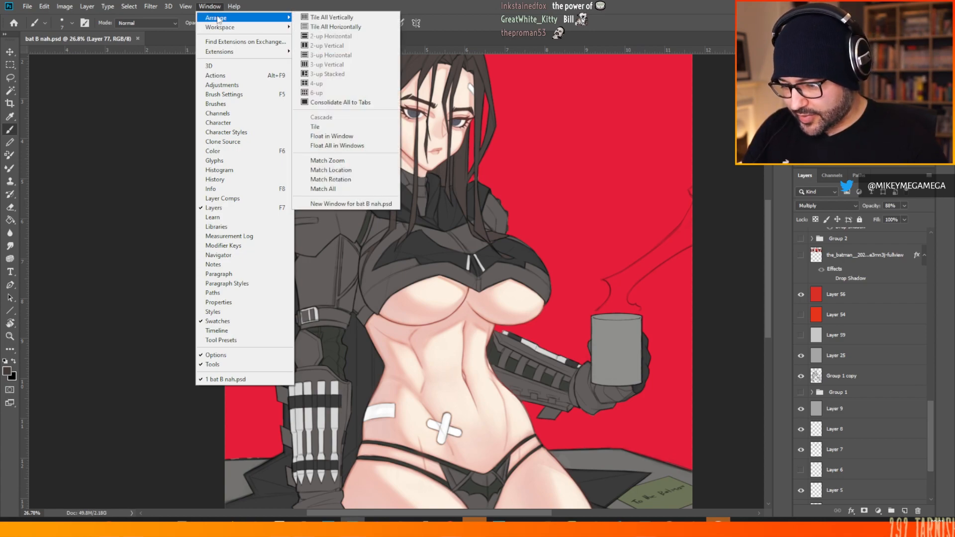
left_click(347, 204)
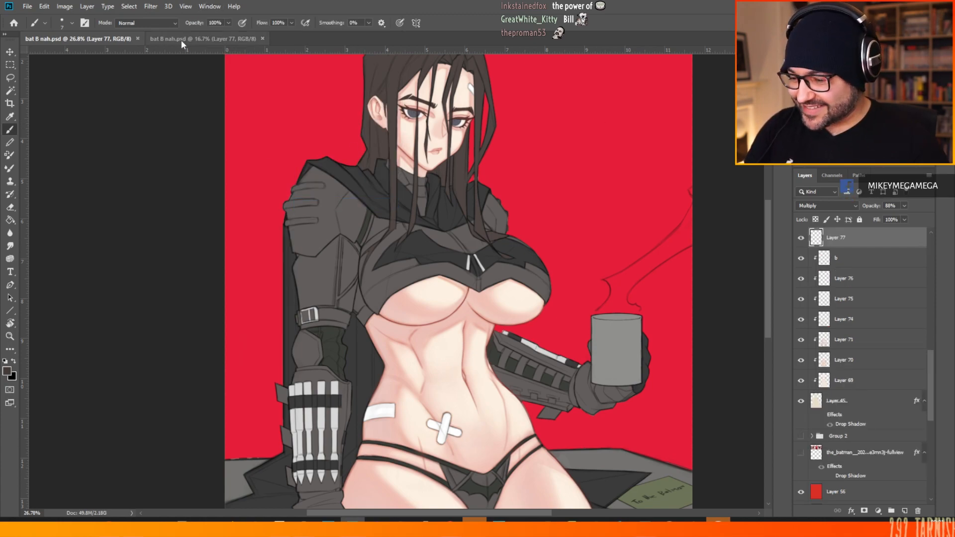
left_click_drag(207, 40, 220, 67)
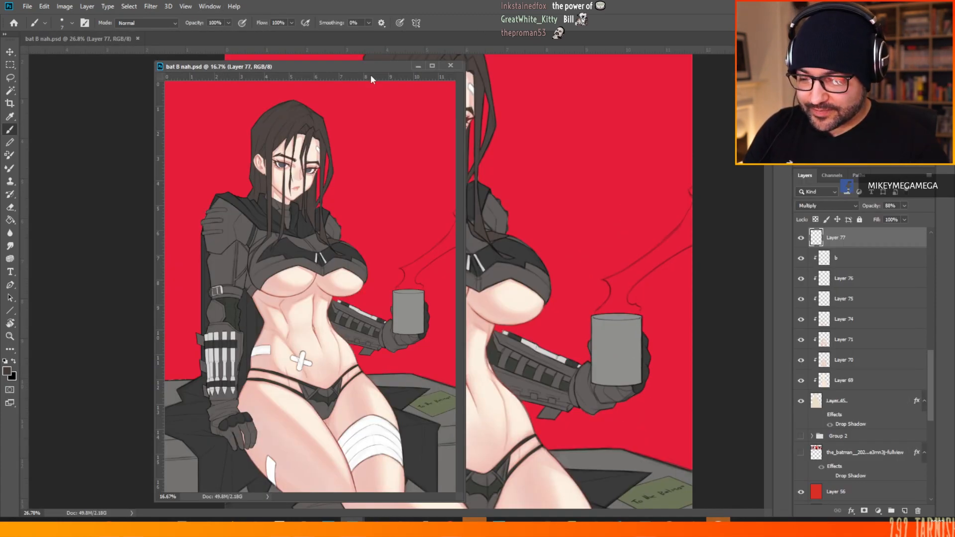
left_click_drag(368, 65, 237, 49)
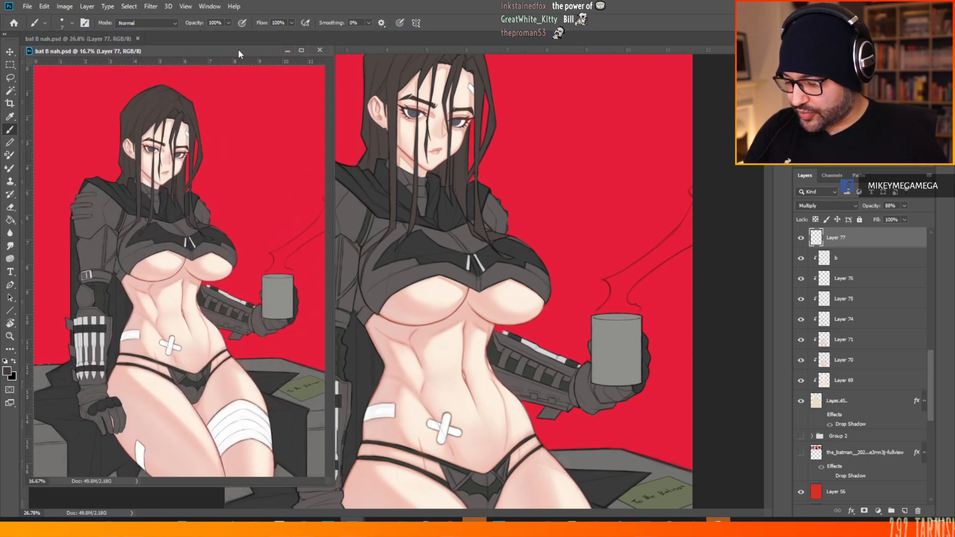
left_click_drag(333, 485, 339, 508)
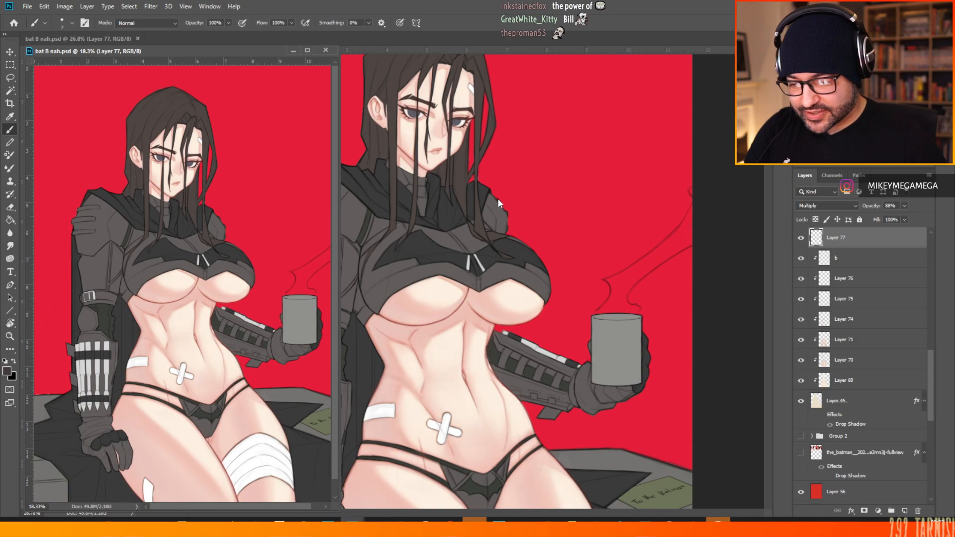
left_click(724, 306)
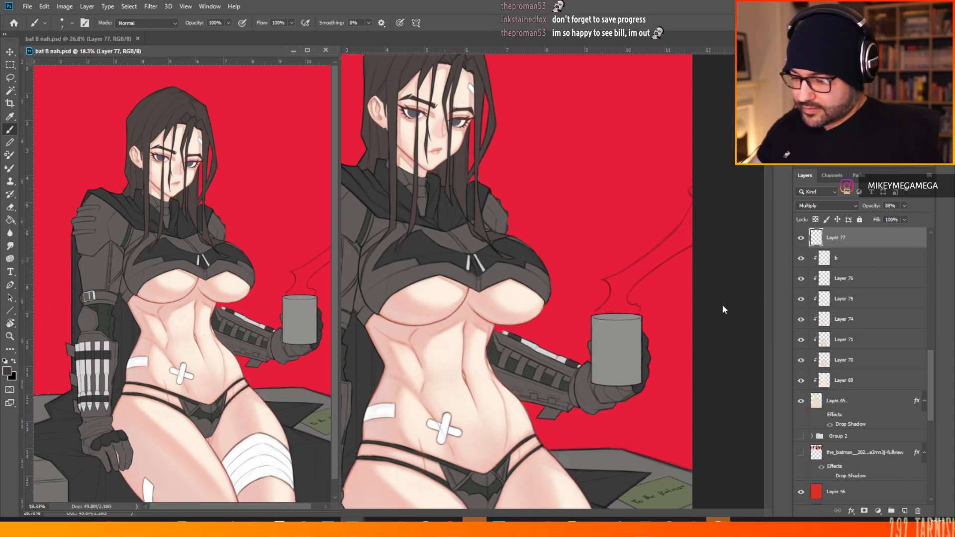
scroll(643, 257, "down", 8)
scroll(392, 232, "up", 8)
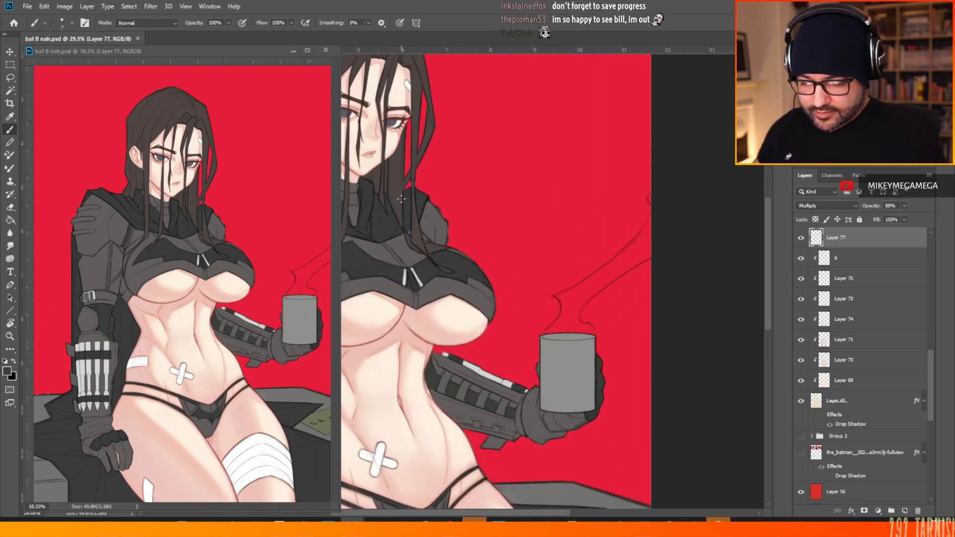
left_click_drag(480, 514, 420, 495)
scroll(492, 184, "up", 4)
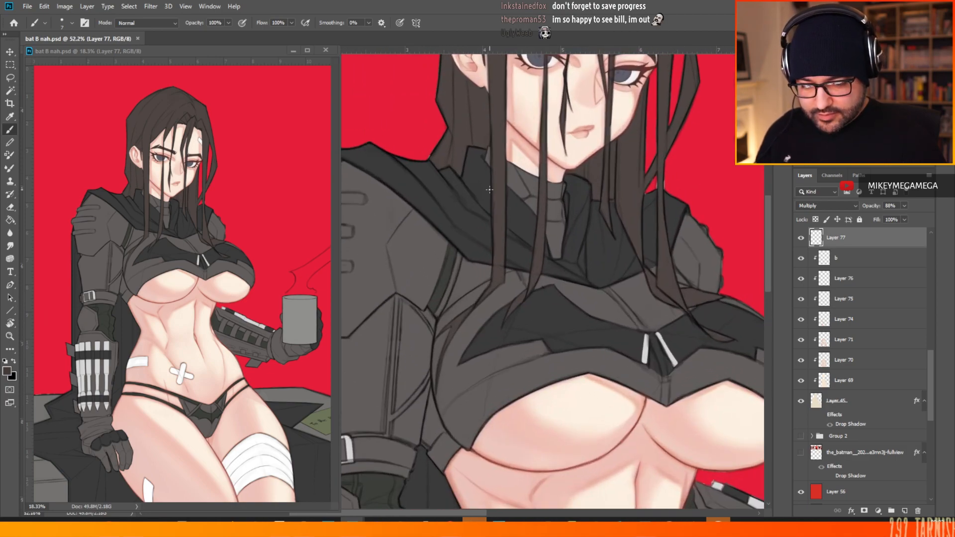
mouse_move(768, 188)
left_mouse_down()
mouse_move(771, 179)
mouse_move(772, 191)
left_mouse_up()
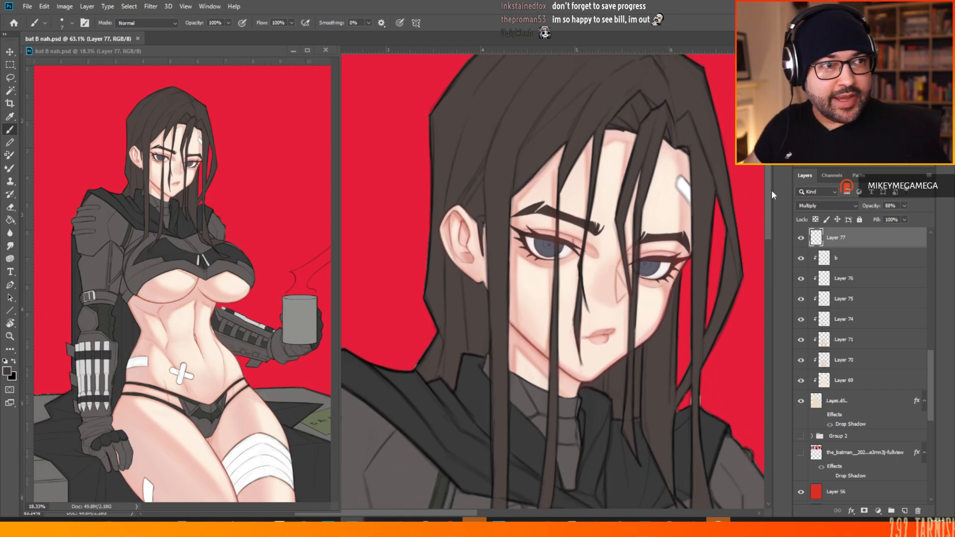
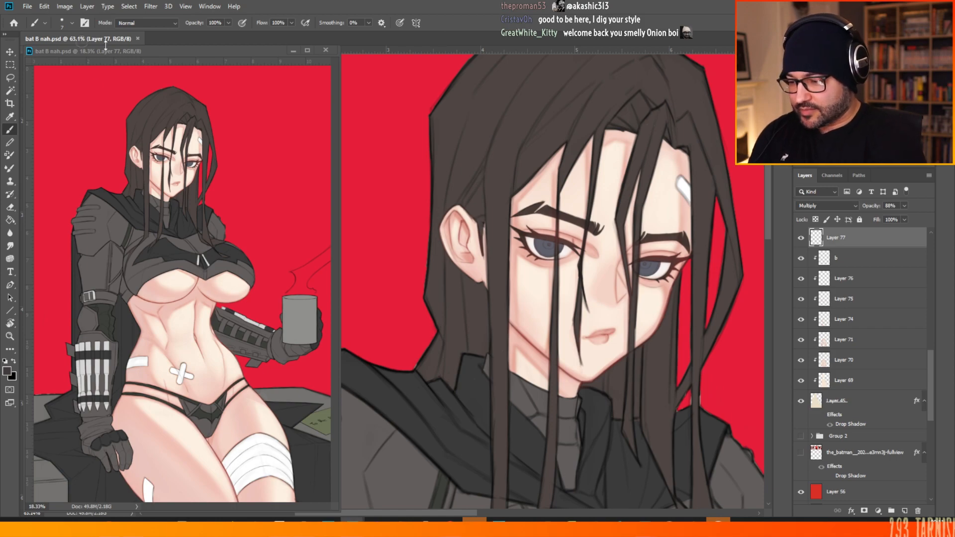
- Minimize the floating preview window so that only the main canvas with the character's face remains in view
left_click(294, 50)
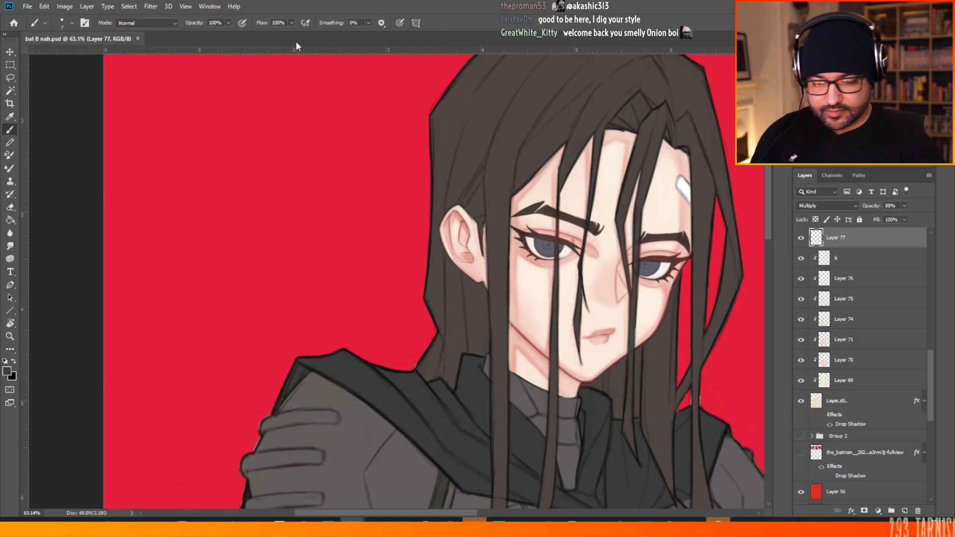
scroll(281, 217, "down", 3)
scroll(497, 199, "up", 3)
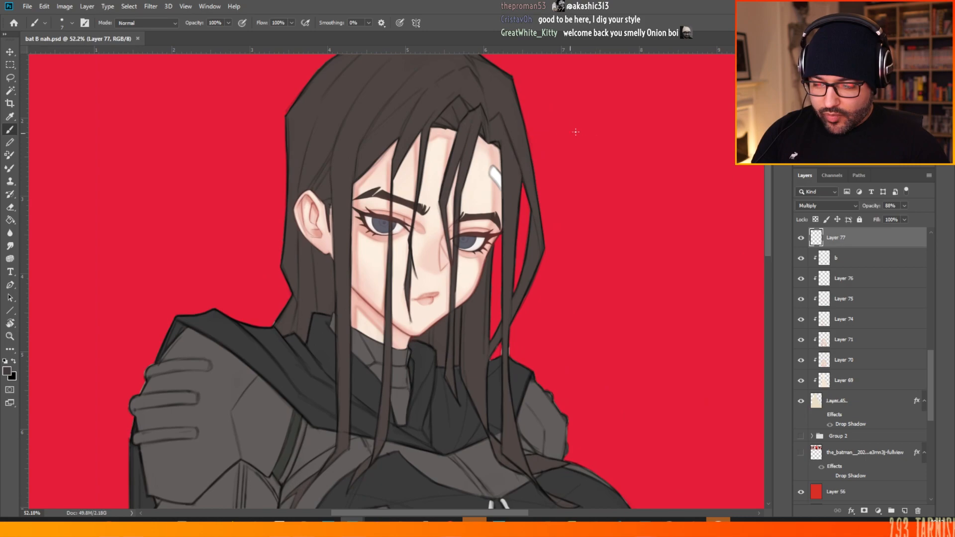
scroll(309, 224, "up", 1)
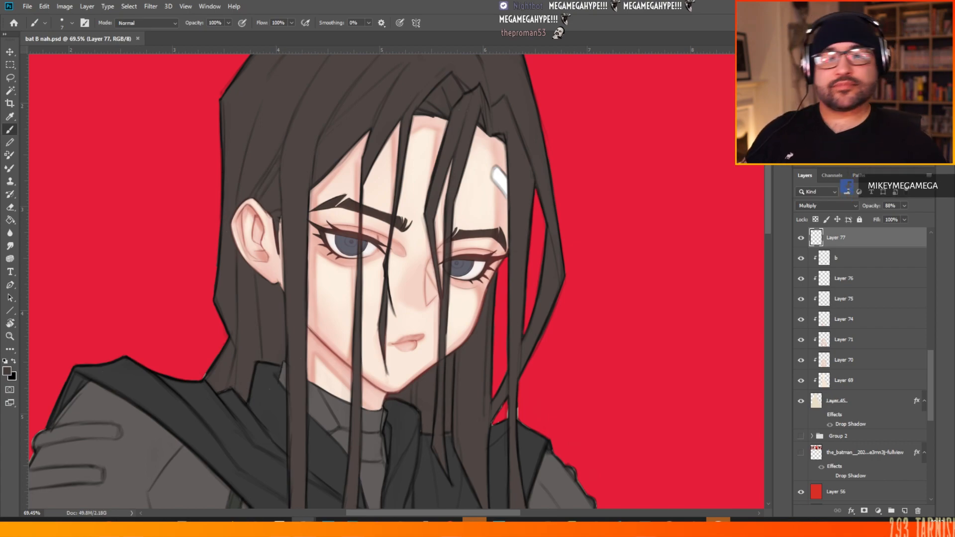
- Pick the iris layer b from the near eye, add a new layer above it and turn that layer into a clipping mask
left_click(9, 51)
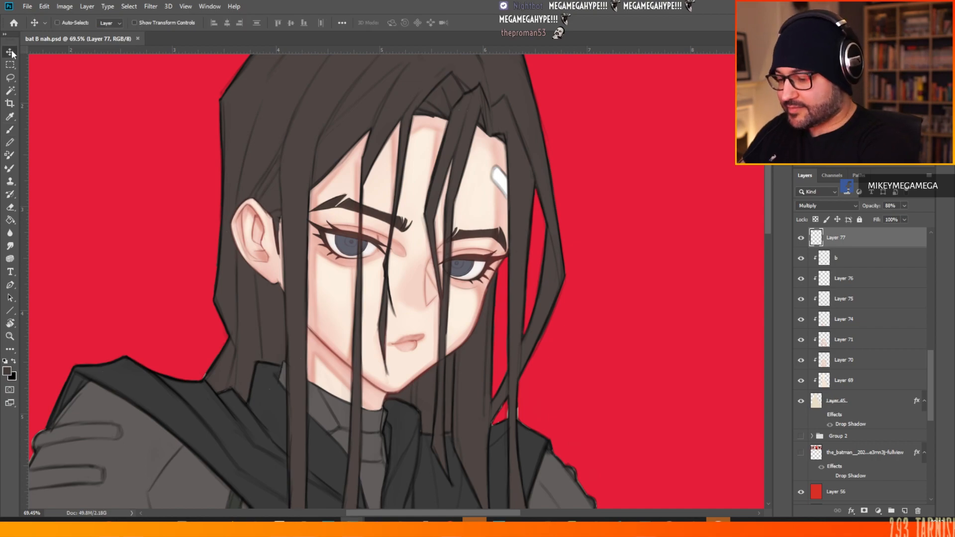
left_click(345, 251, "ctrl")
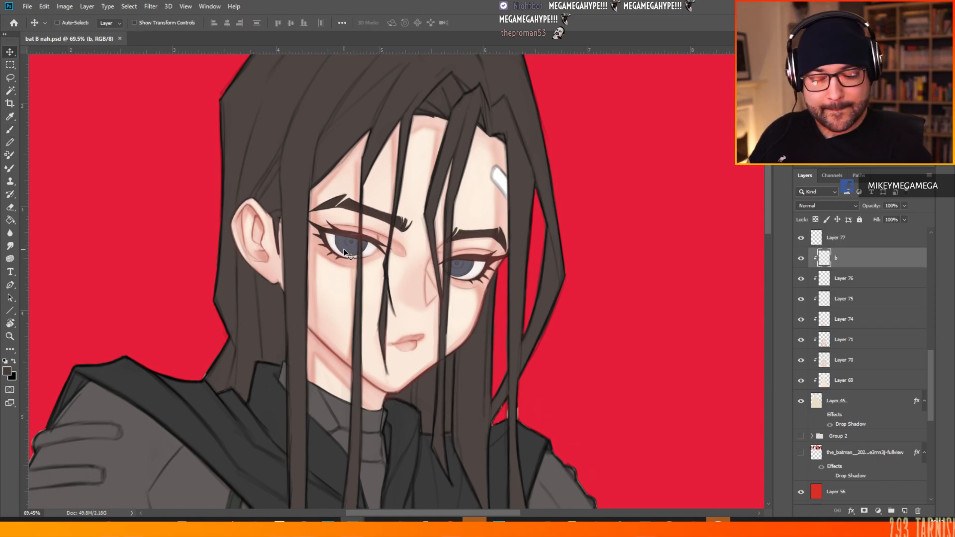
left_click(10, 129)
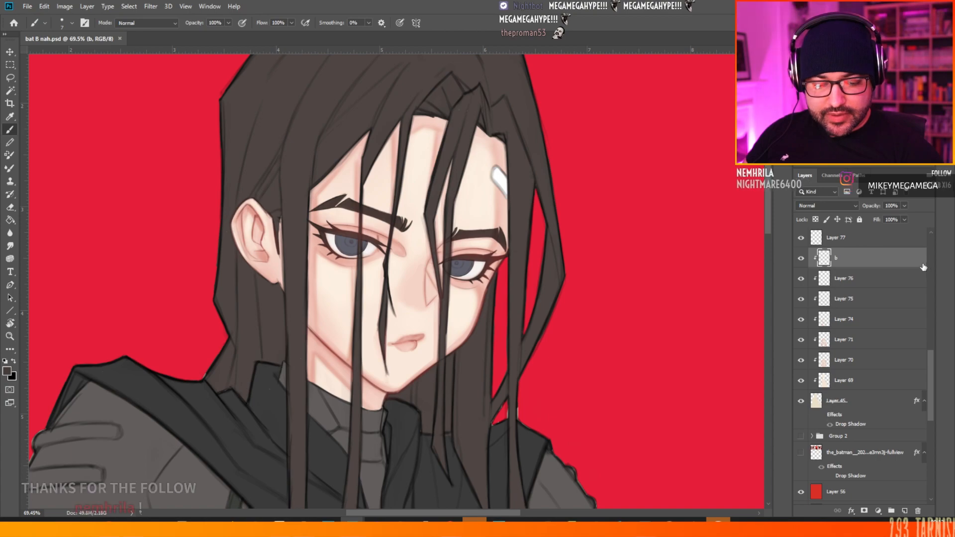
scroll(866, 275, "up", 1)
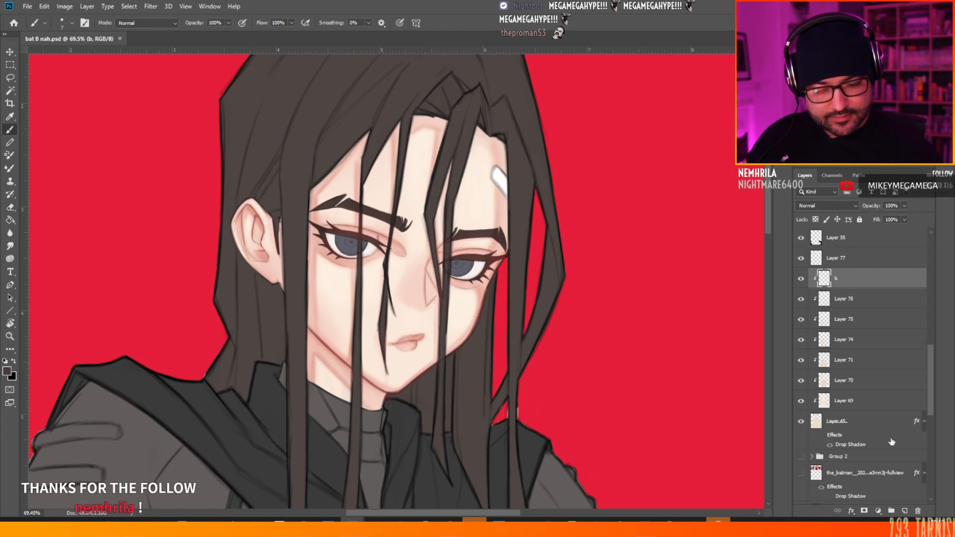
left_click(904, 511)
right_click(847, 287)
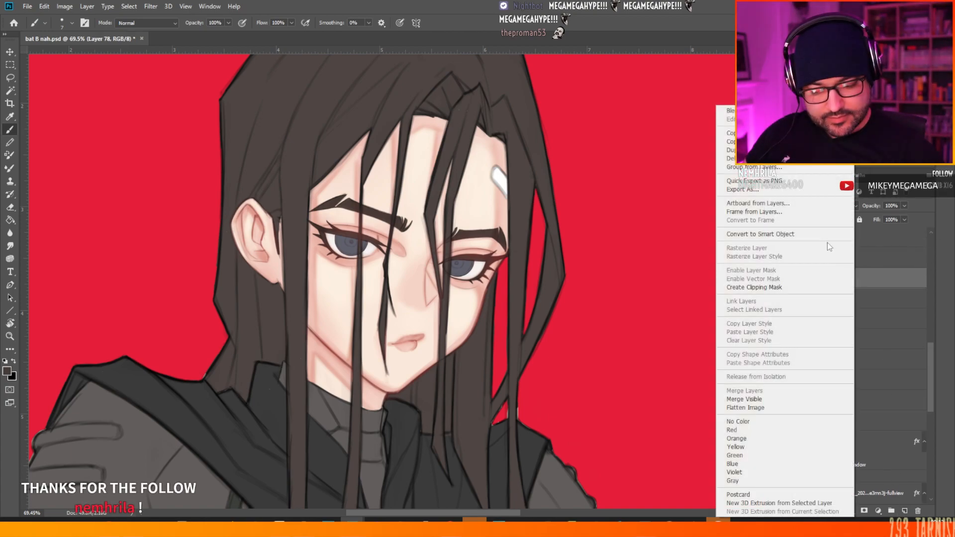
left_click(761, 288)
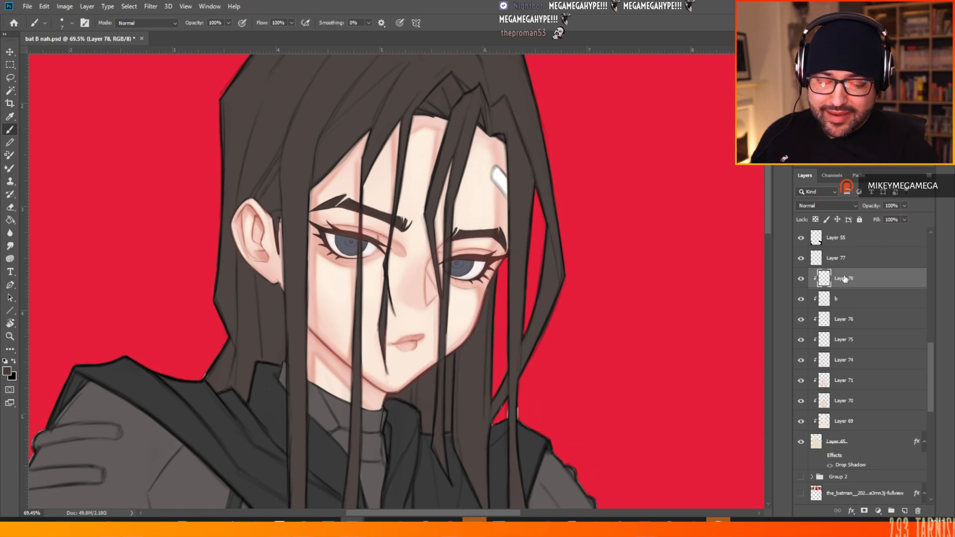
- Select the iris areas of both eyes on layer b with the Magic Wand tool
left_click(14, 91)
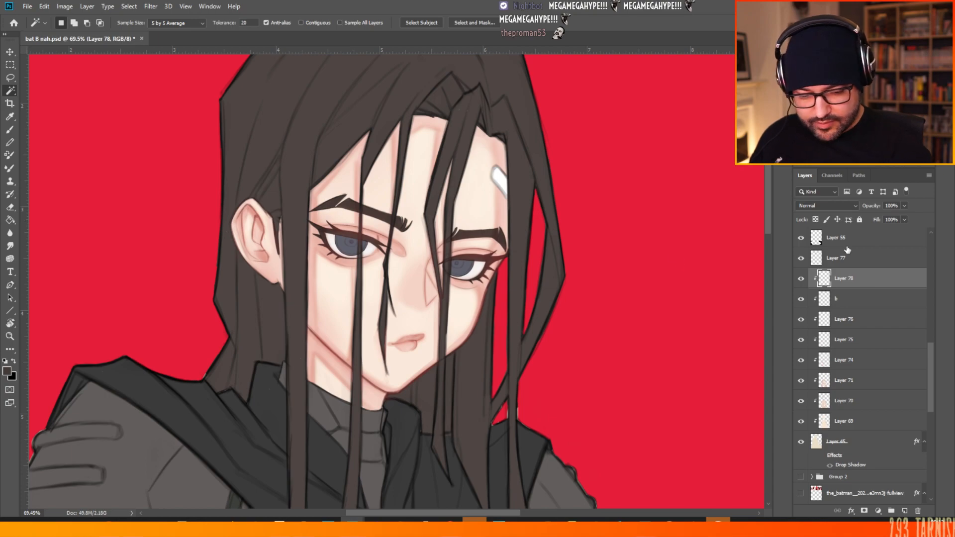
left_click(854, 300)
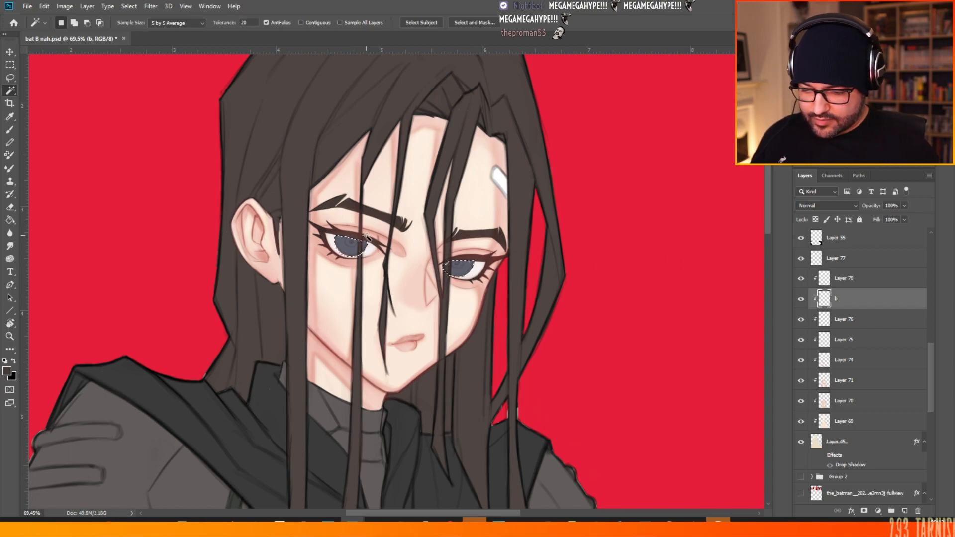
scroll(376, 236, "up", 5)
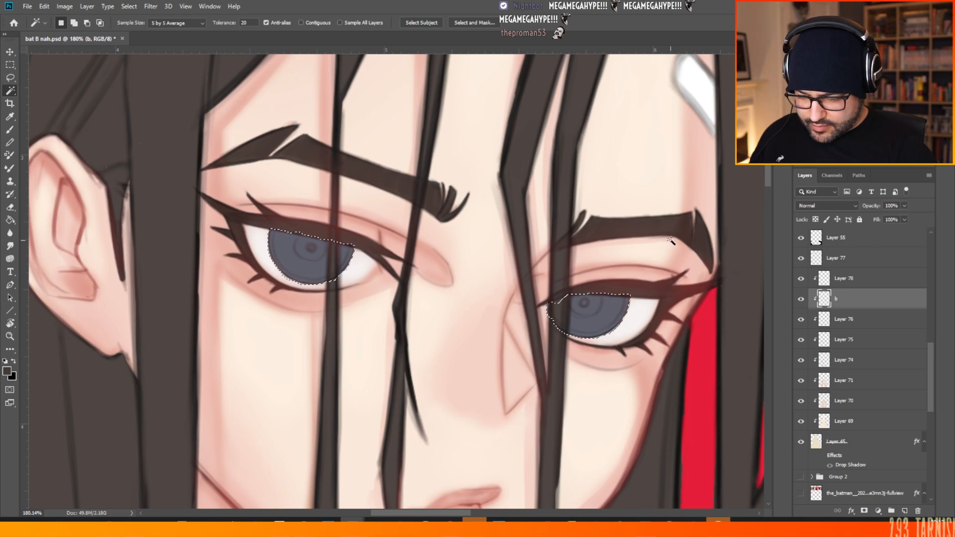
key("ctrl+d")
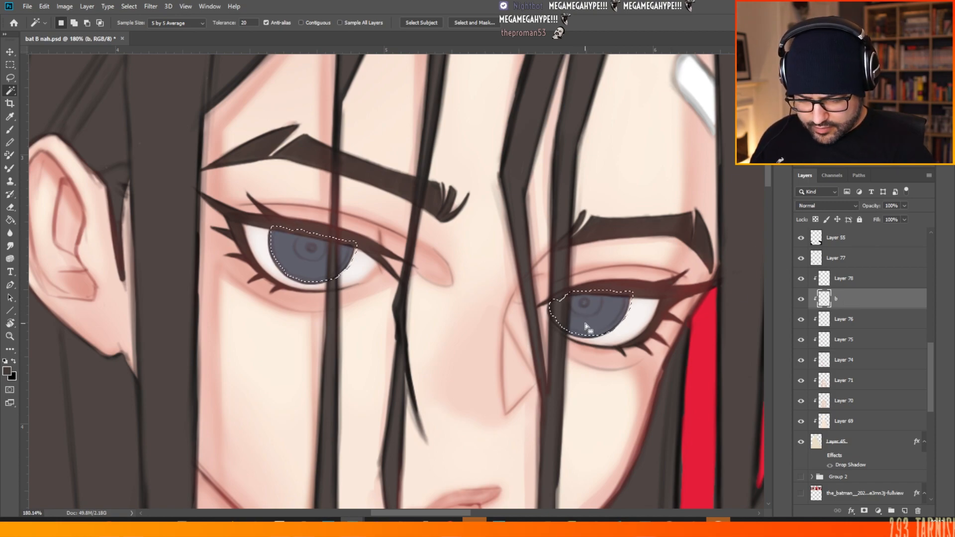
key("ctrl+d")
left_click(583, 330)
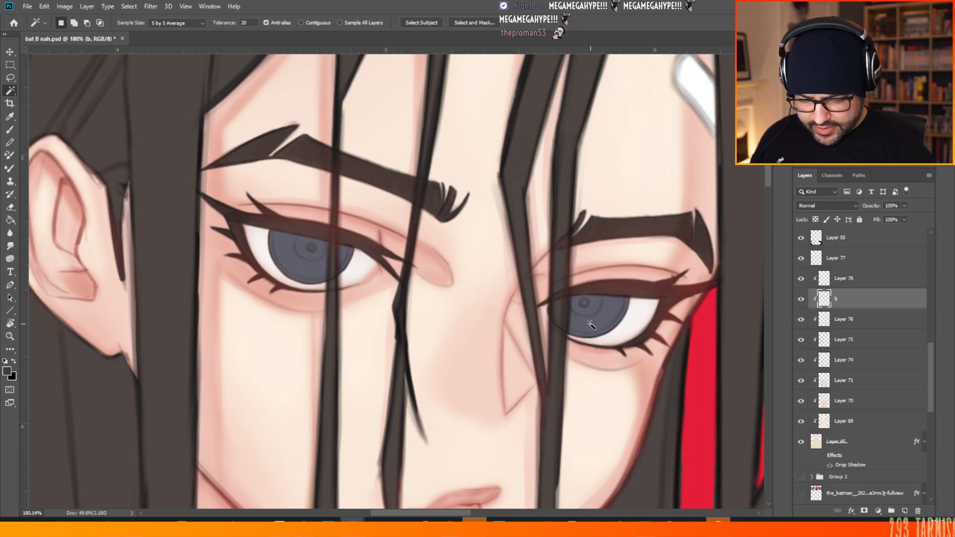
left_click(590, 324)
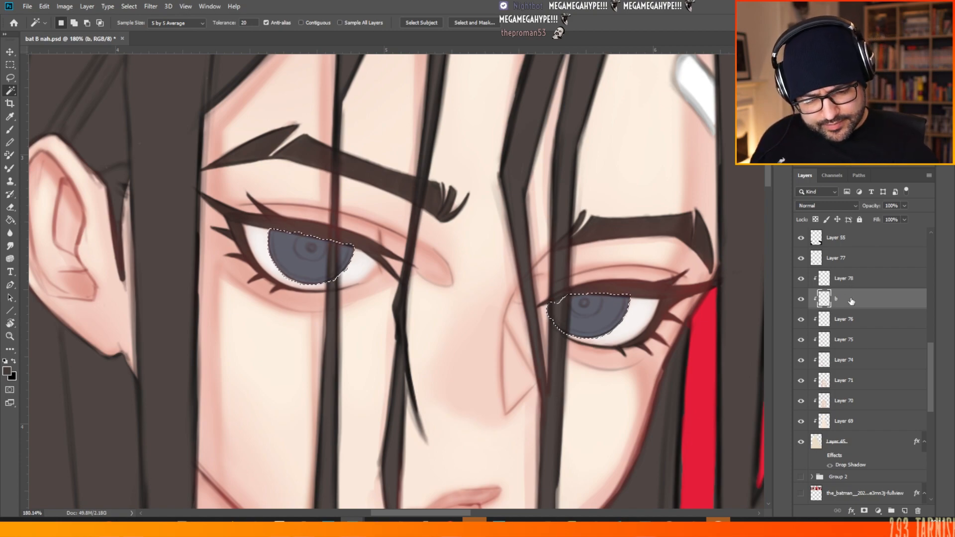
- Add a new clipped layer above layer b and set the brush colour to the light blue-grey 8a91a1
left_click(905, 510)
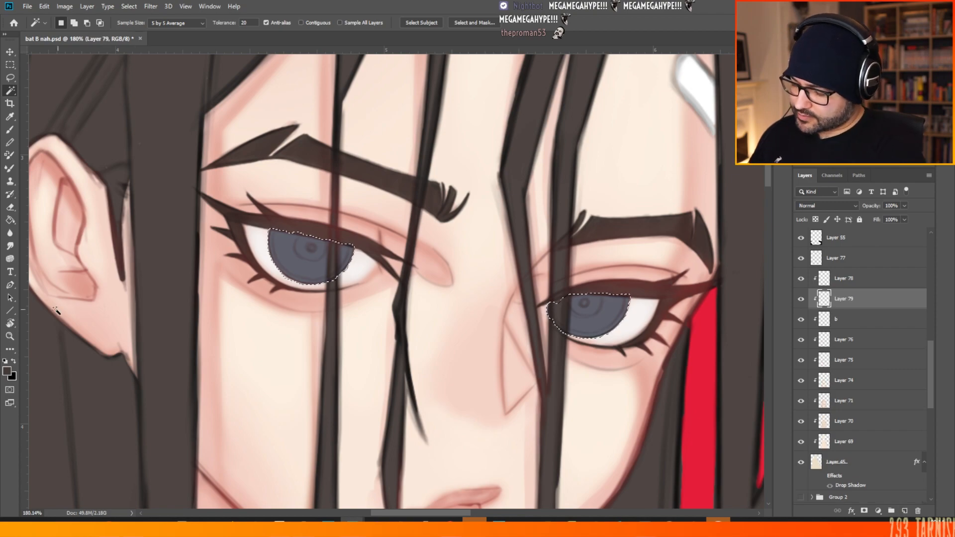
key("b")
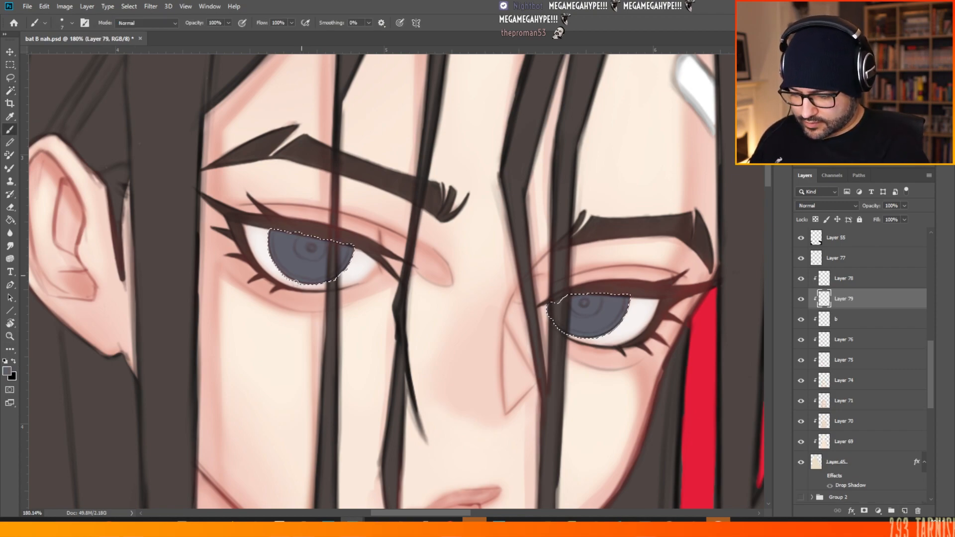
left_click(8, 371)
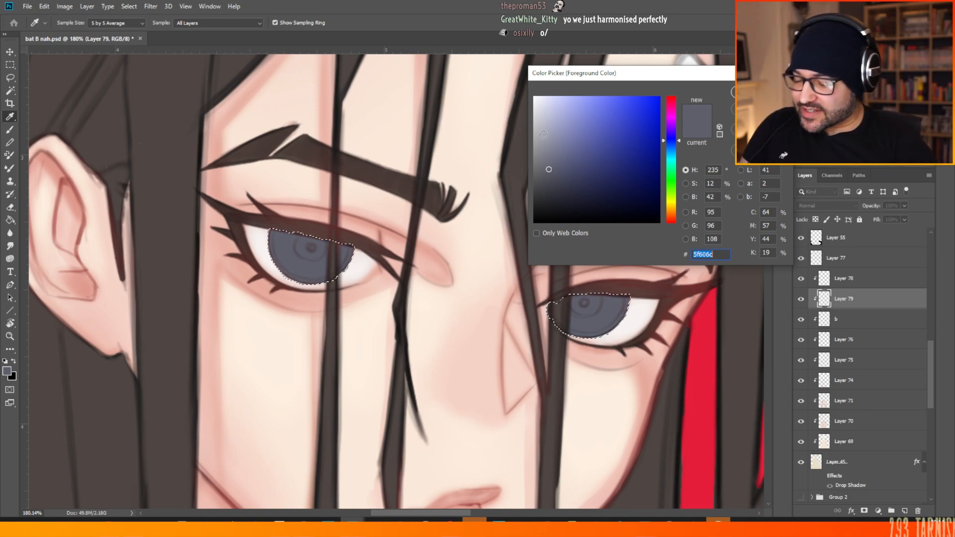
left_click(672, 145)
left_click(547, 152)
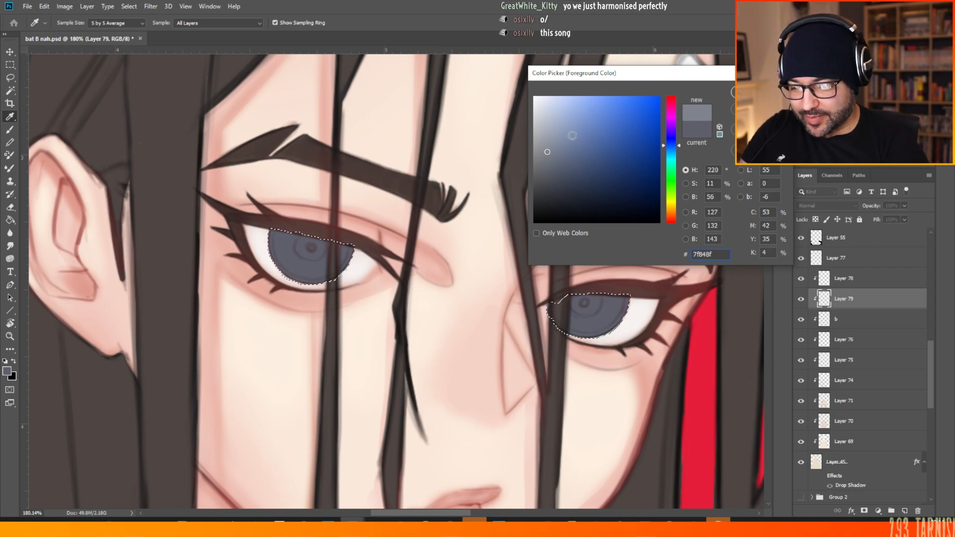
left_click(548, 146)
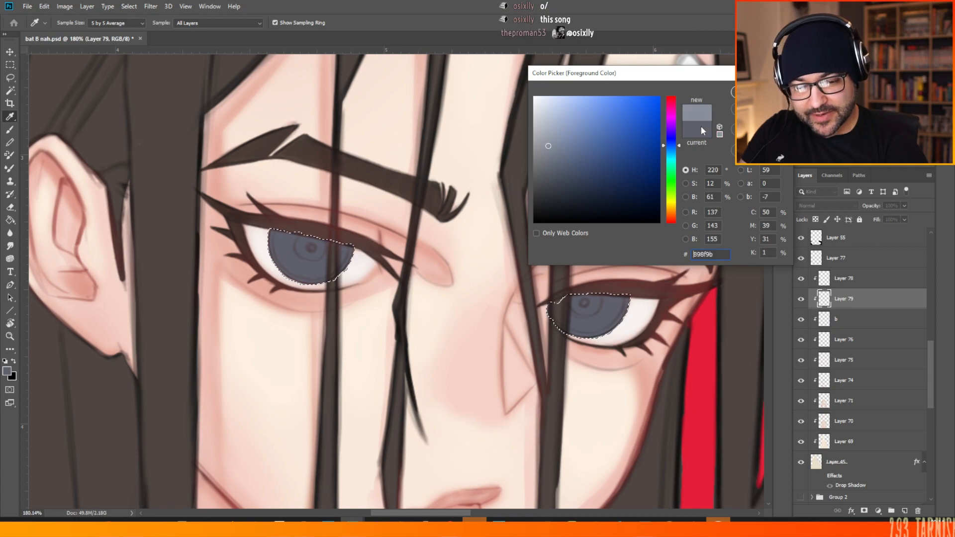
left_click(552, 143)
key("Return")
key("b")
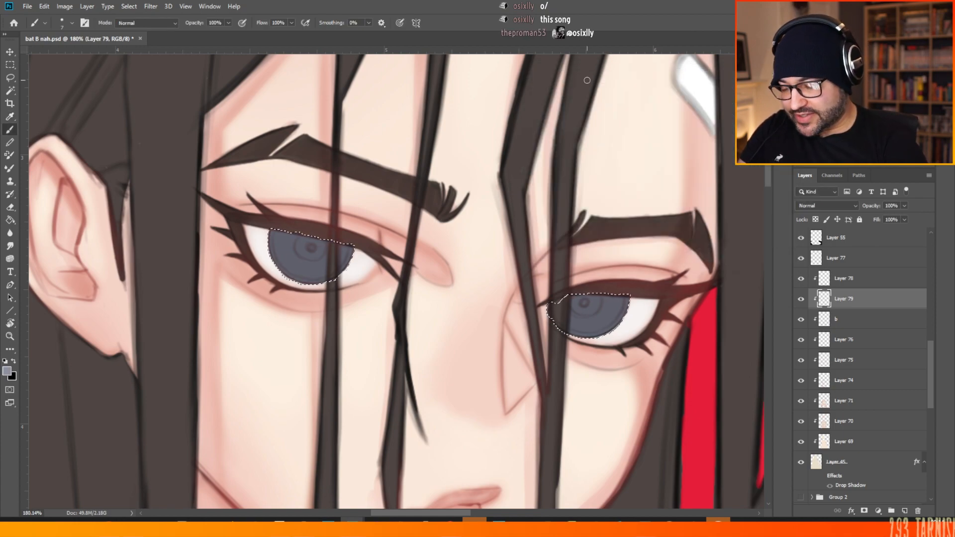
- Lighten the lower part of both irises with the Mikey soft brush at about 94 px
left_click(72, 23)
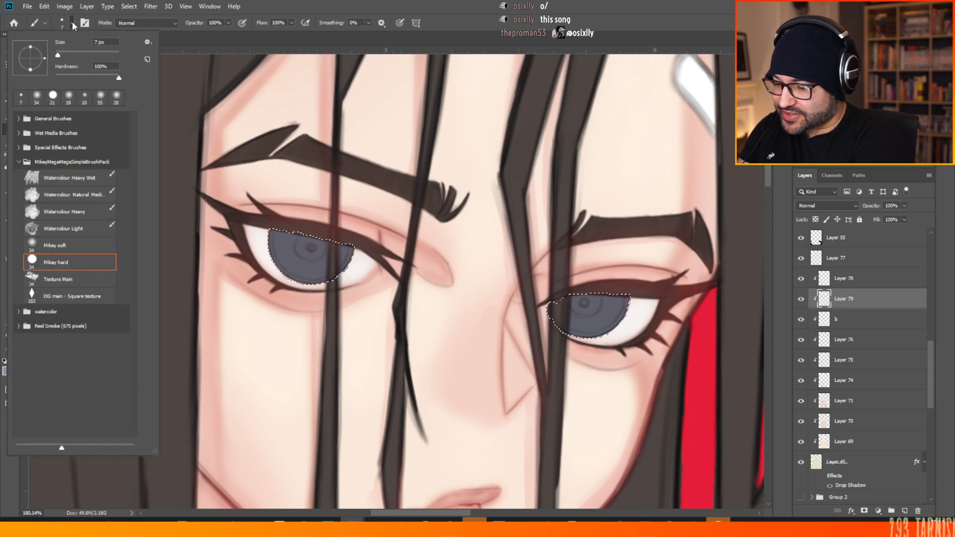
left_click(55, 246)
left_click(282, 41)
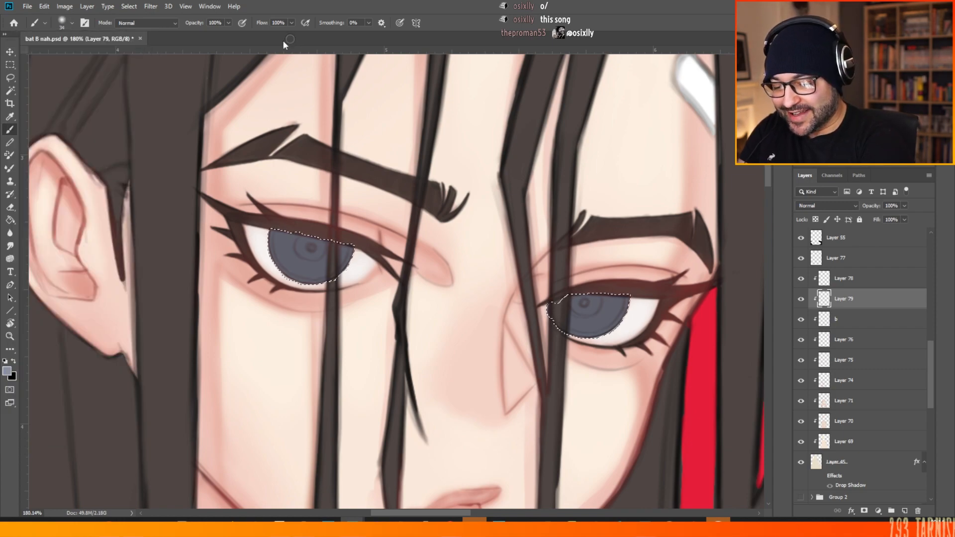
right_click(320, 186)
left_click(409, 115)
left_click_drag(409, 115, 401, 115)
left_click(463, 39)
right_click(321, 248)
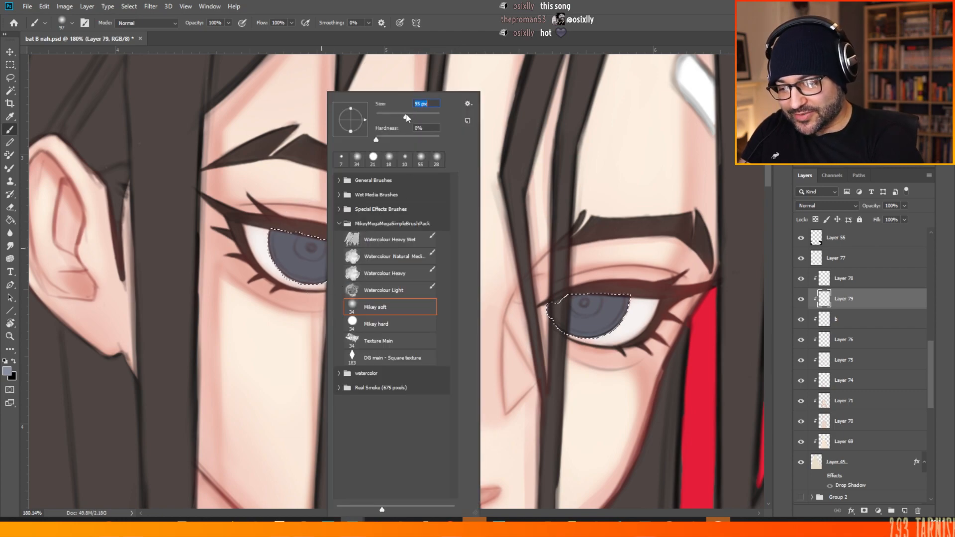
left_click(449, 38)
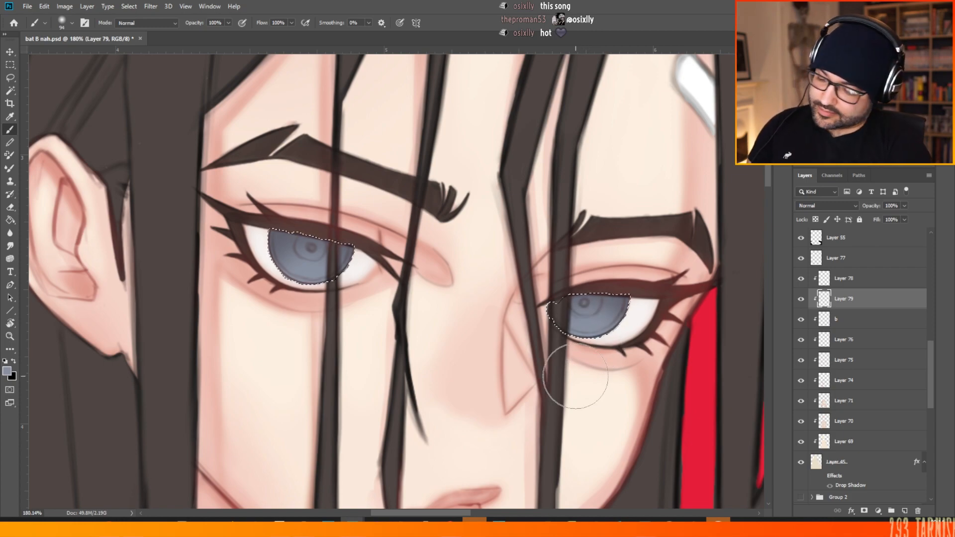
- Set the foreground colour to the darker slate blue 55596e for shading the irises
left_click(10, 370)
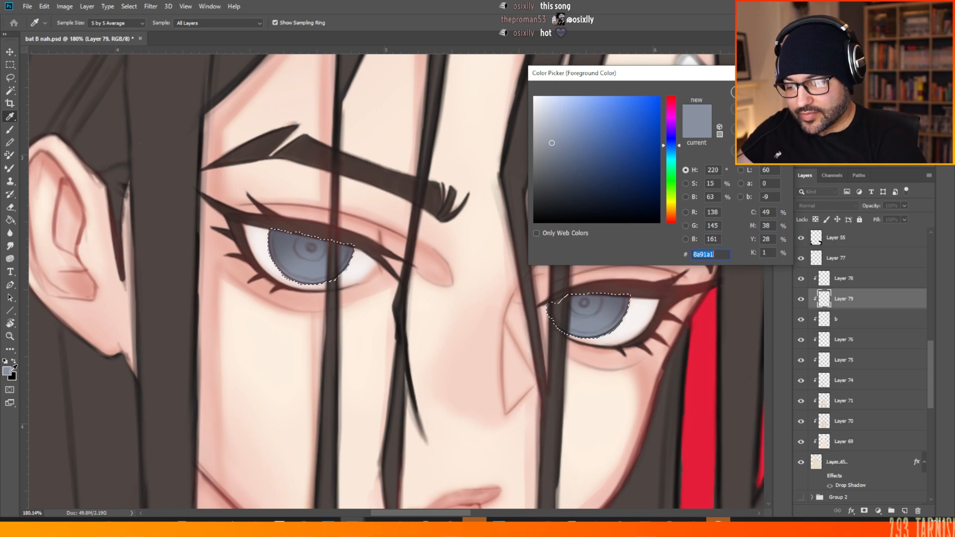
left_click_drag(674, 145, 674, 143)
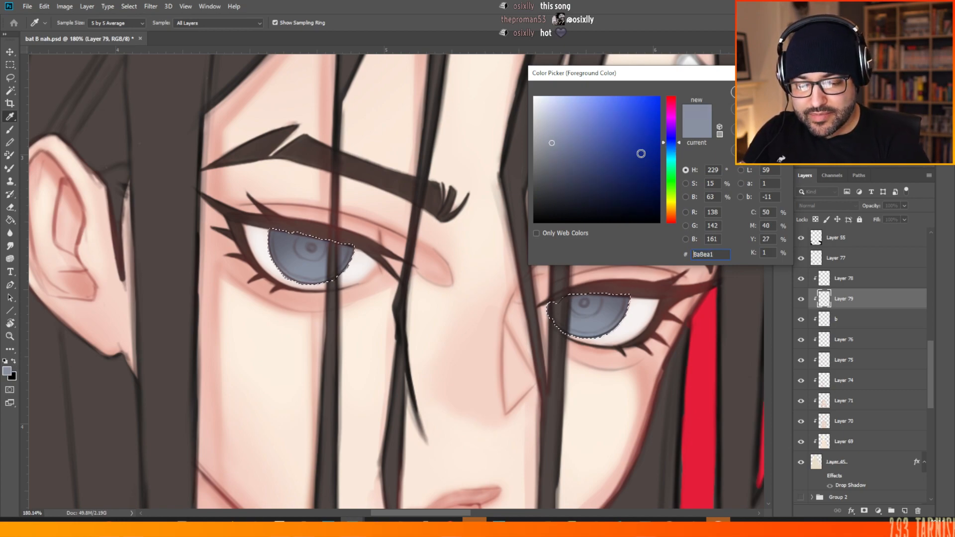
left_click(562, 169)
key("Return")
key("b")
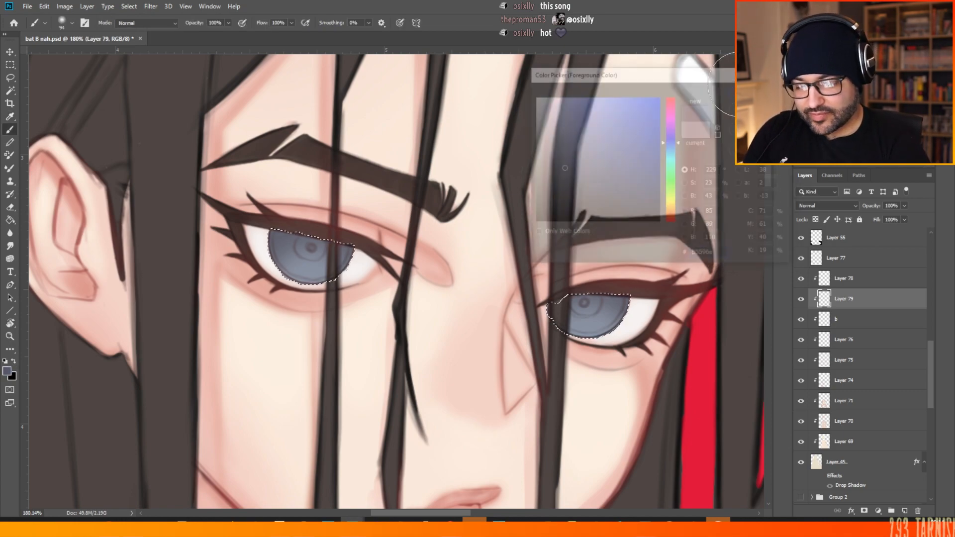
- Shade the upper part of both irises with the soft brush reduced to 61 px
right_click(366, 174)
left_click_drag(442, 116, 439, 116)
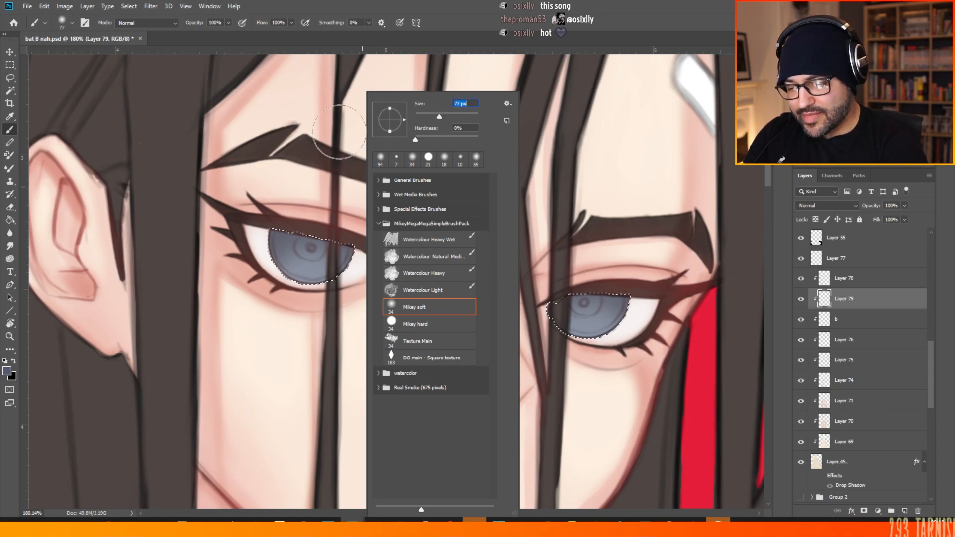
left_click(348, 134)
right_click(299, 171)
left_click_drag(375, 117, 370, 117)
left_click(366, 76)
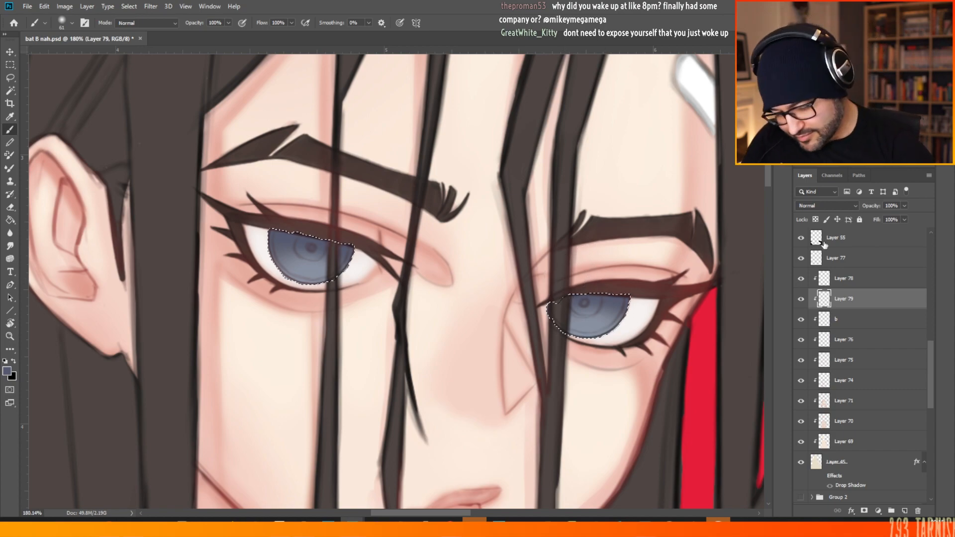
- Add two new clipped layers above Layer 79 and set the foreground colour to a slightly darker slate blue with hue 234
left_click(905, 511)
left_click(905, 511)
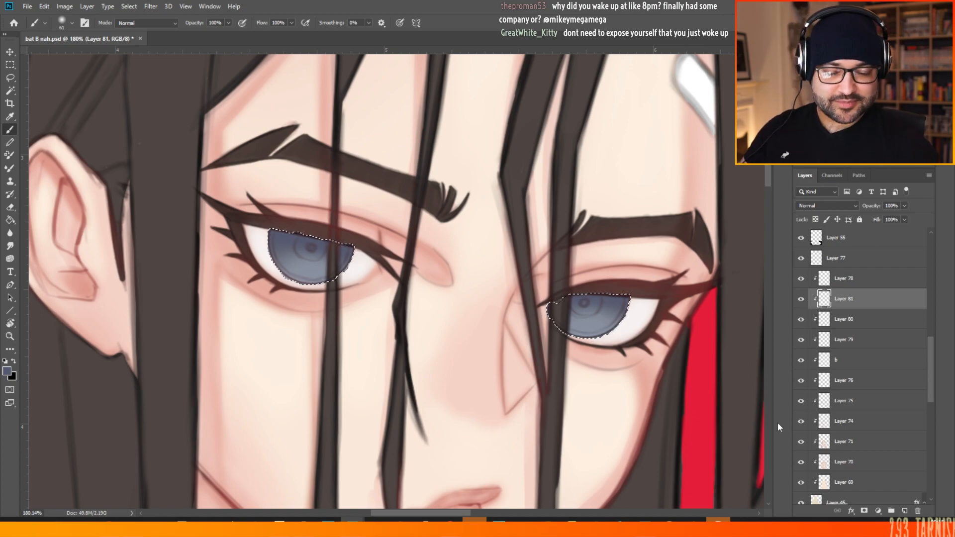
left_click(7, 371)
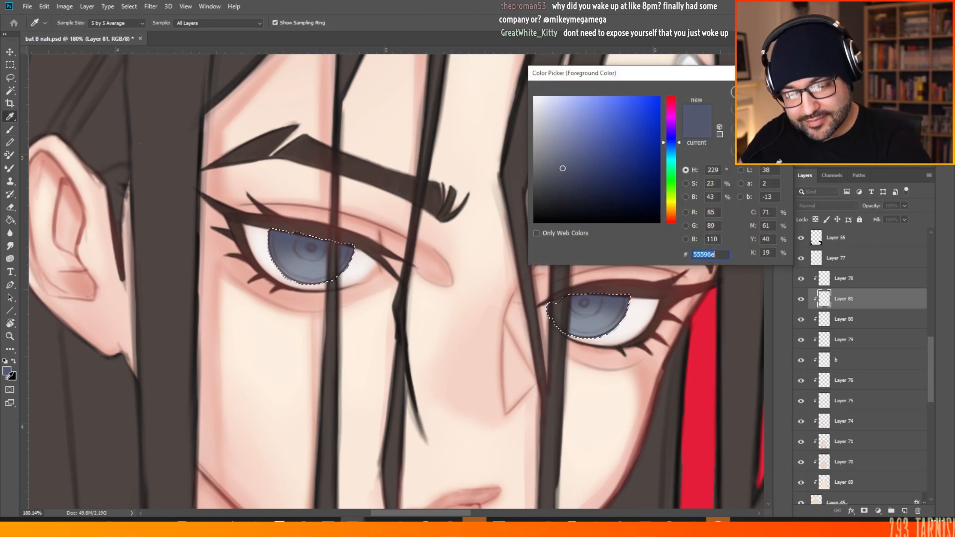
left_click(669, 141)
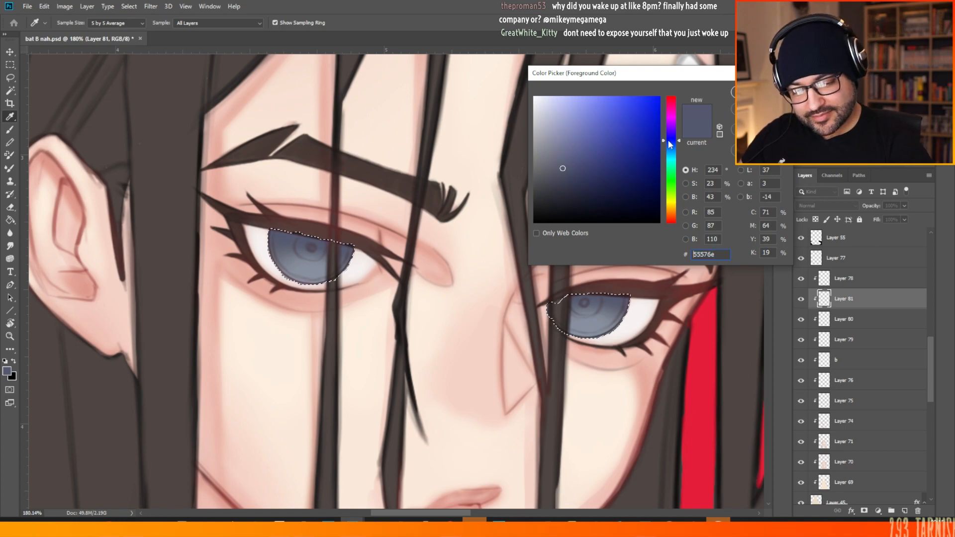
left_click(567, 174)
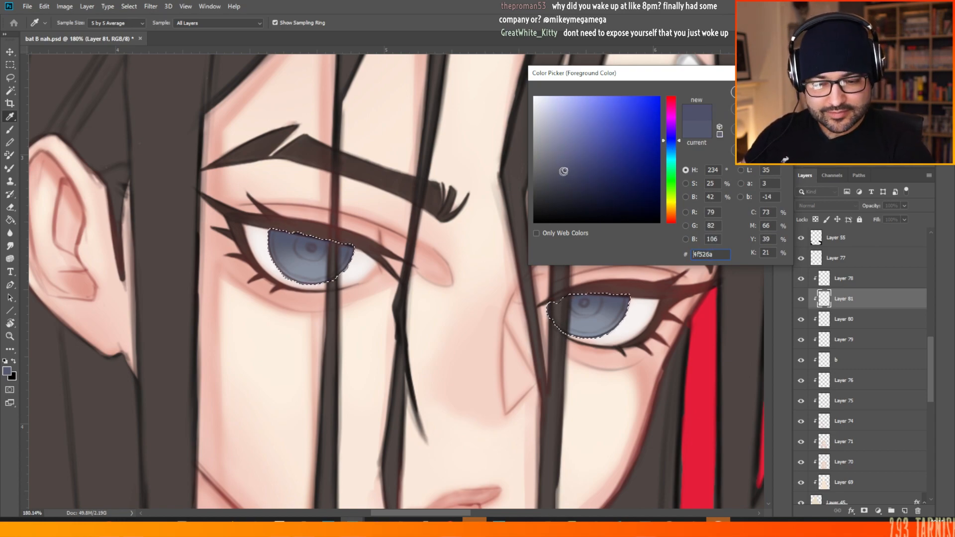
left_click(565, 172)
left_click(758, 92)
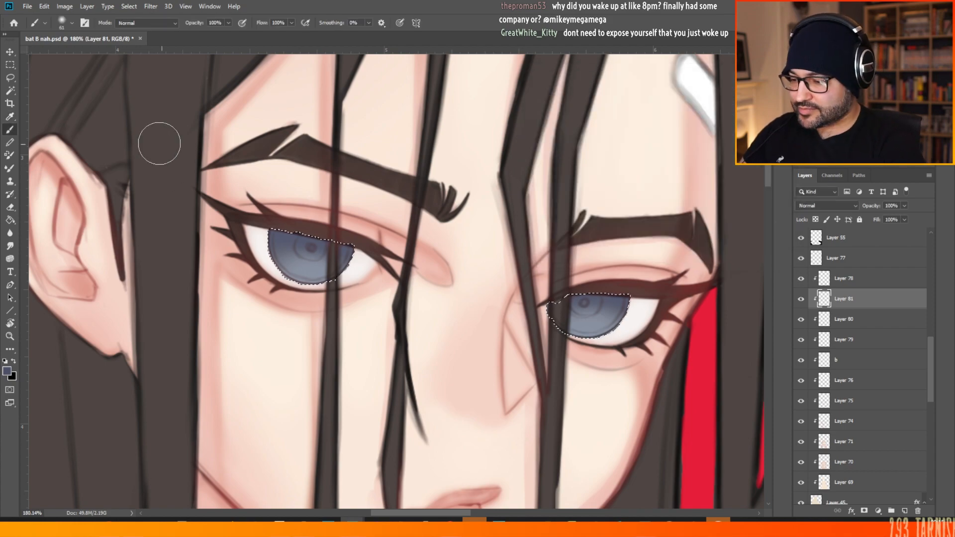
- Dab a dark spot at the centre of the near eye's iris with the Mikey hard brush at 23 px
left_click(62, 23)
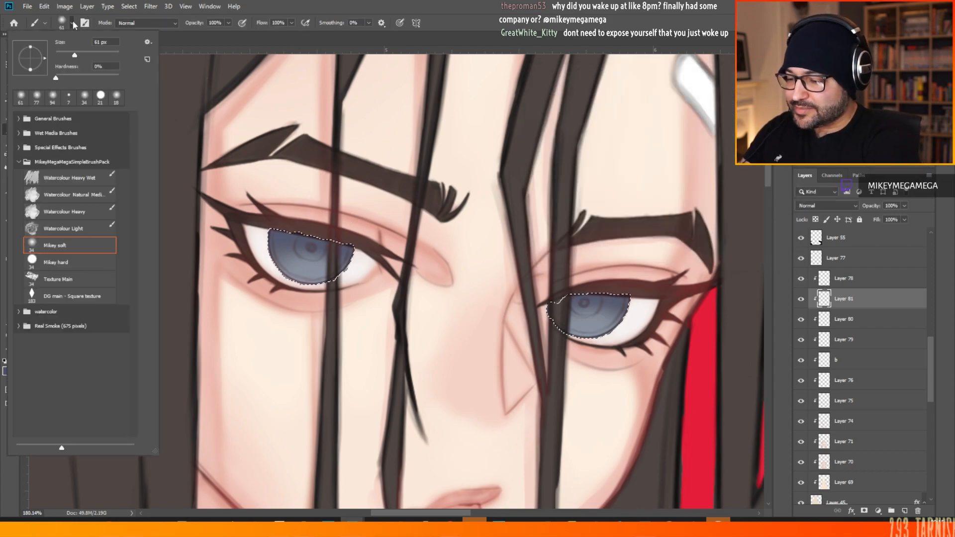
left_click(60, 262)
left_click(434, 40)
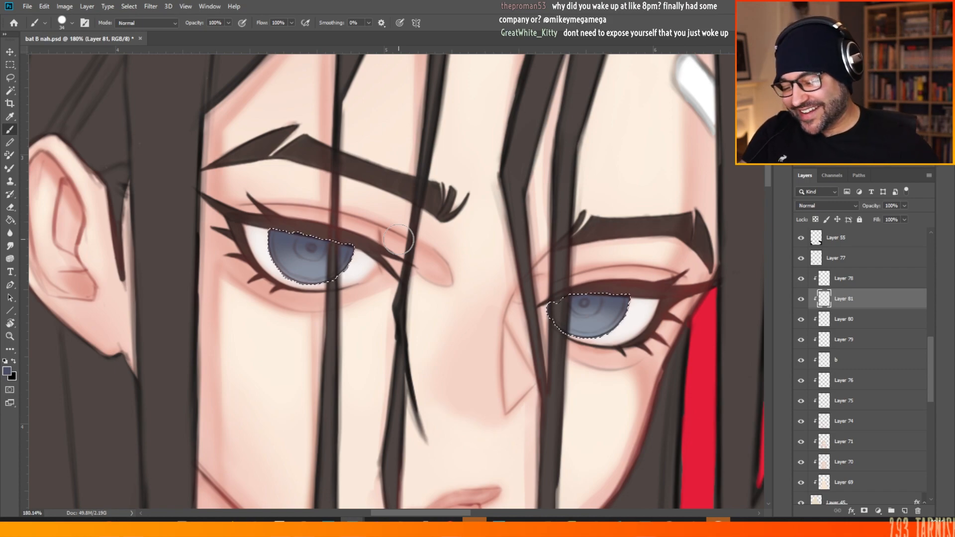
right_click(389, 167)
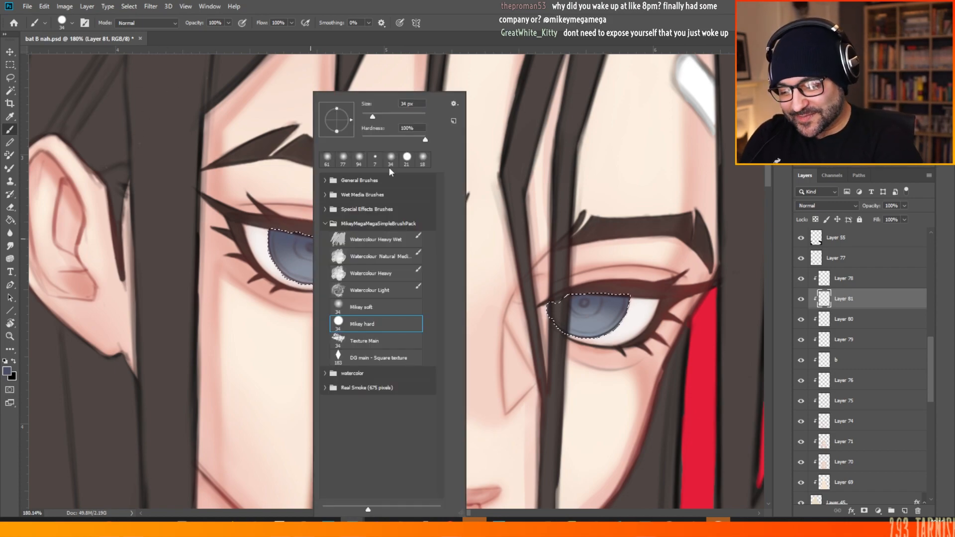
left_click_drag(373, 117, 368, 116)
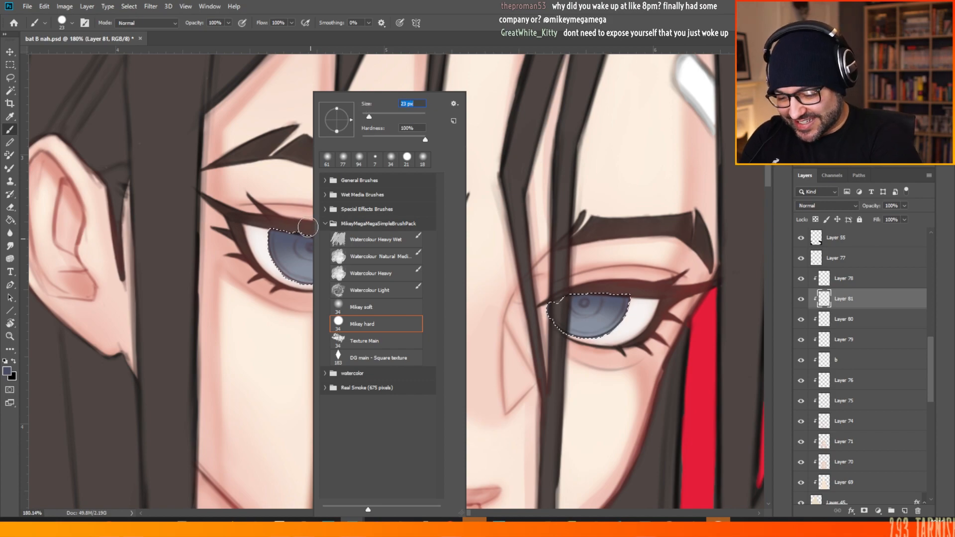
left_click(305, 239)
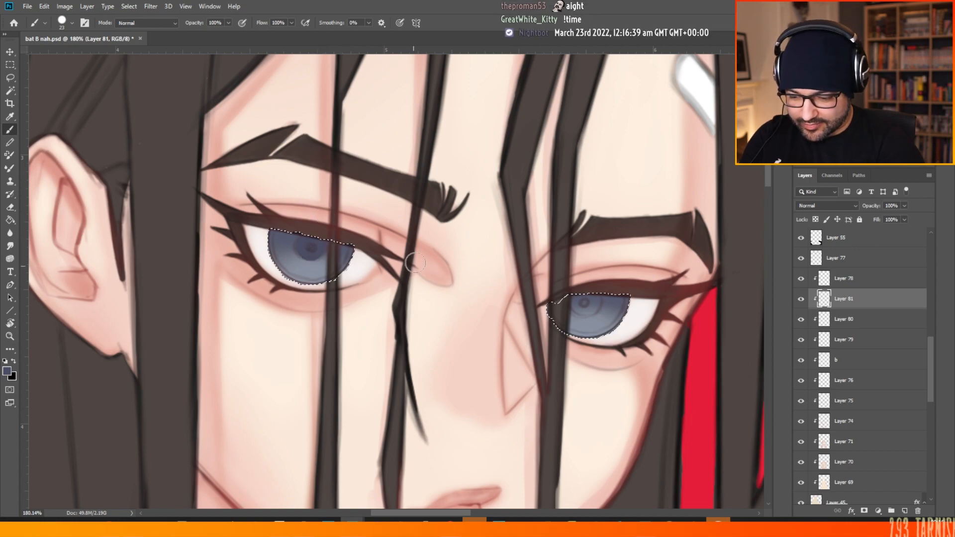
- Paint the dark inner rings and outer rims of both irises with the hard brush at 17 px
right_click(379, 219)
left_click_drag(422, 117, 422, 118)
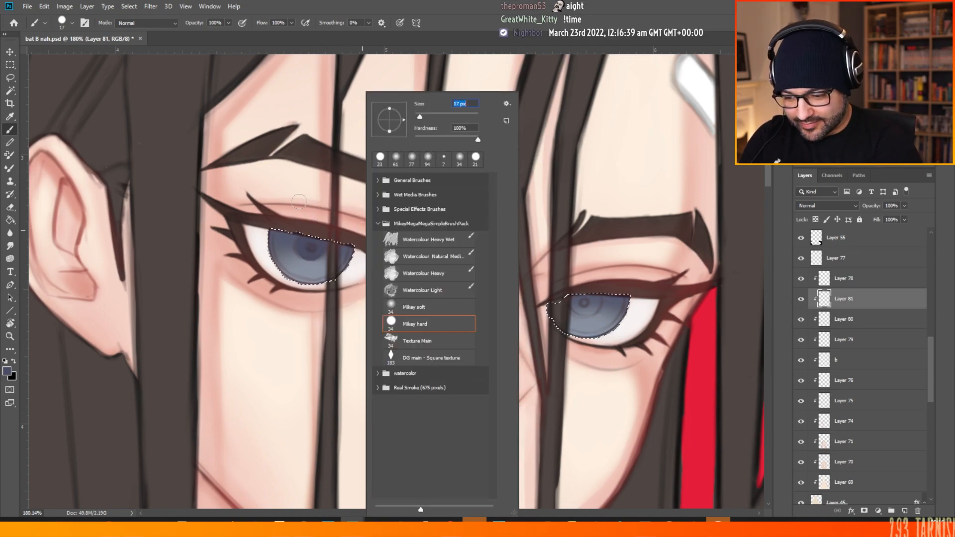
left_click(303, 239)
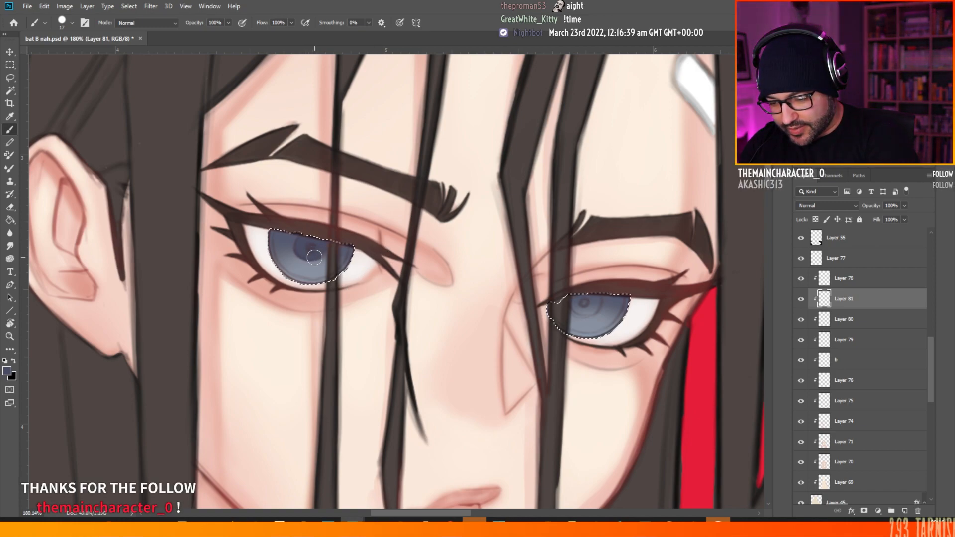
left_click_drag(314, 256, 321, 245)
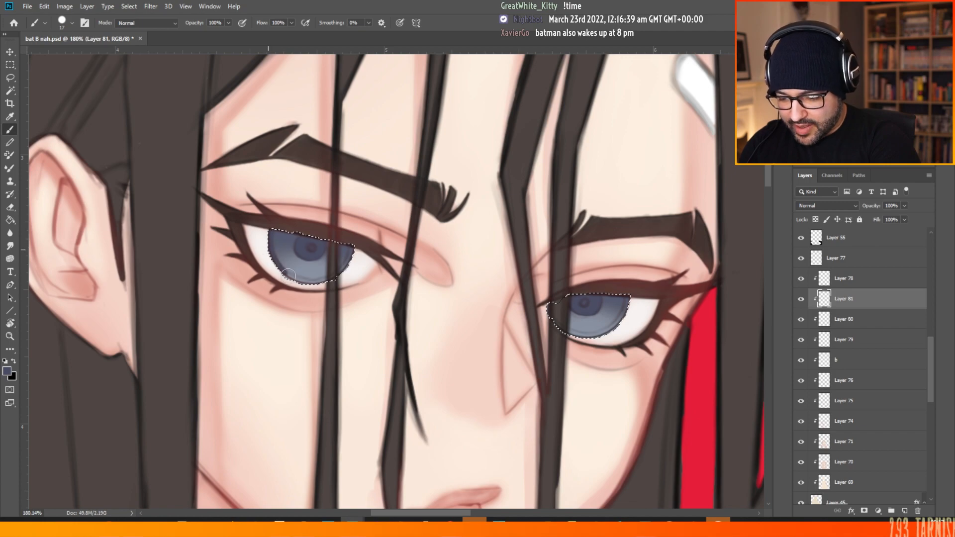
left_click_drag(277, 237, 278, 263)
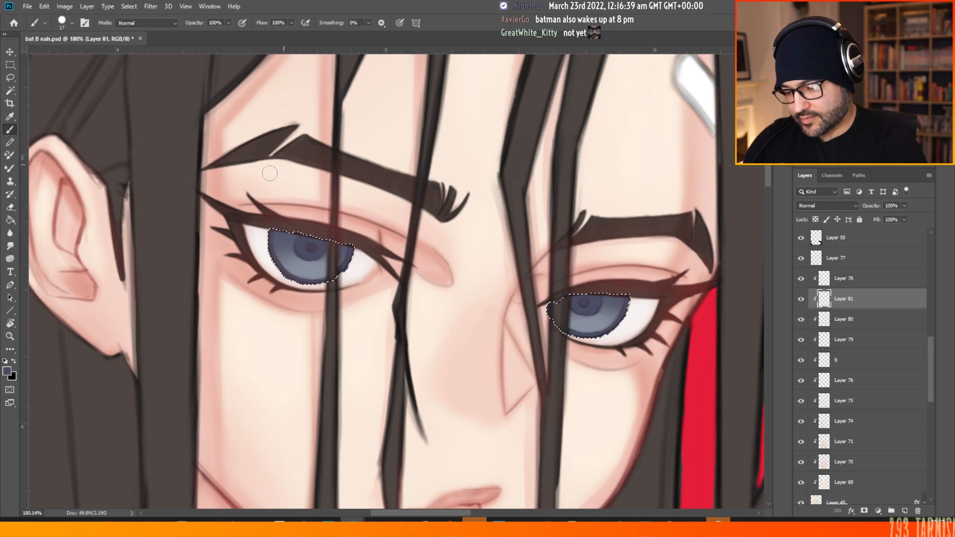
- Switch the foreground colour to black and paint a small round pupil at the centre of each iris
key("d")
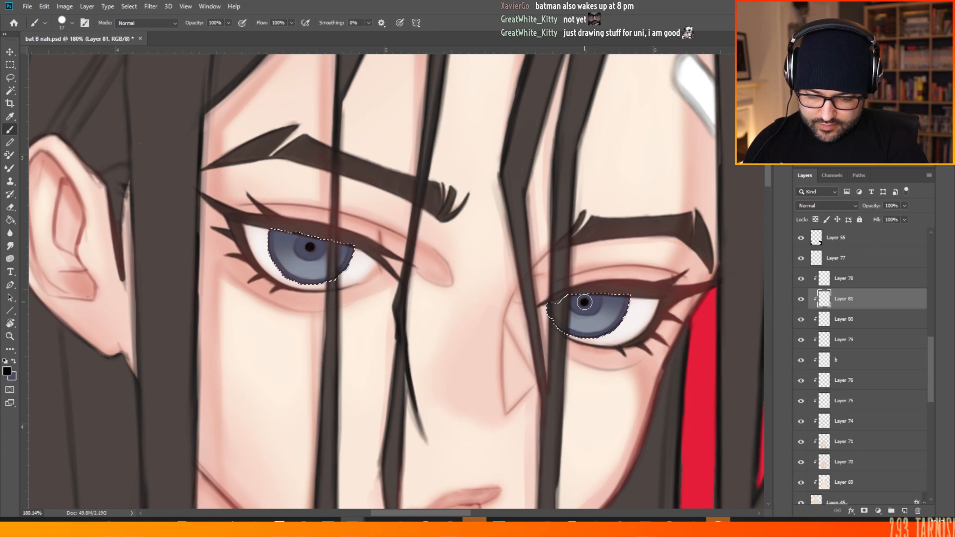
scroll(436, 197, "down", 6)
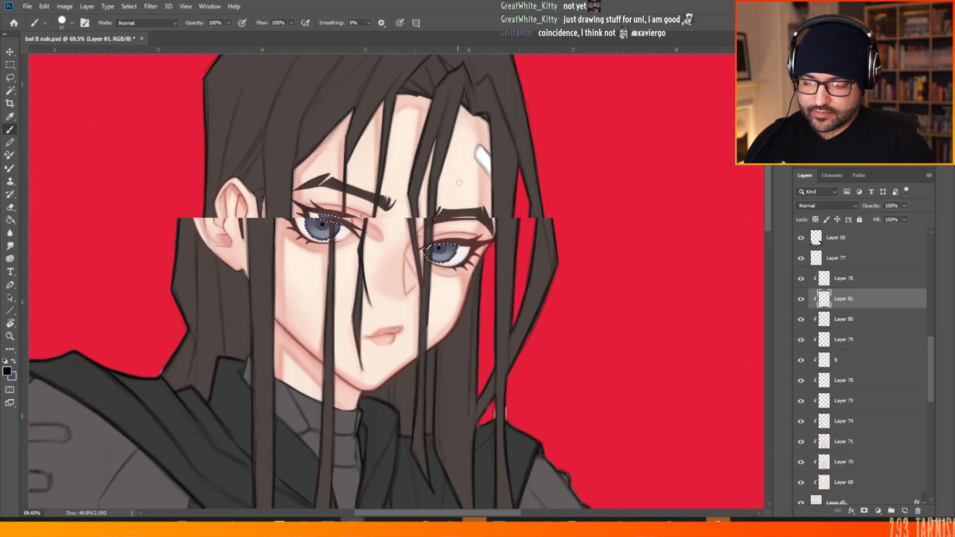
scroll(398, 204, "up", 4)
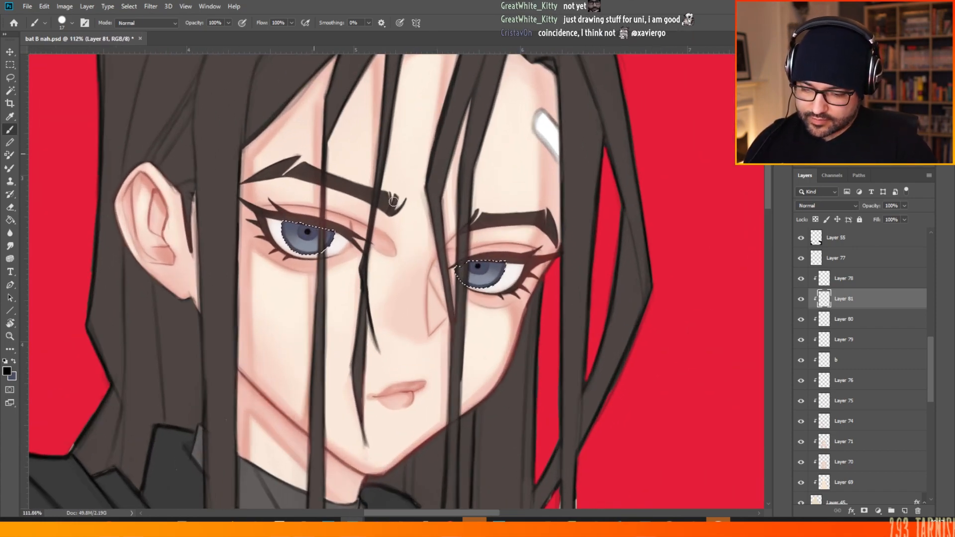
- Clear the iris selection and merge Layer 81 down into the layer beneath it
left_click(11, 65)
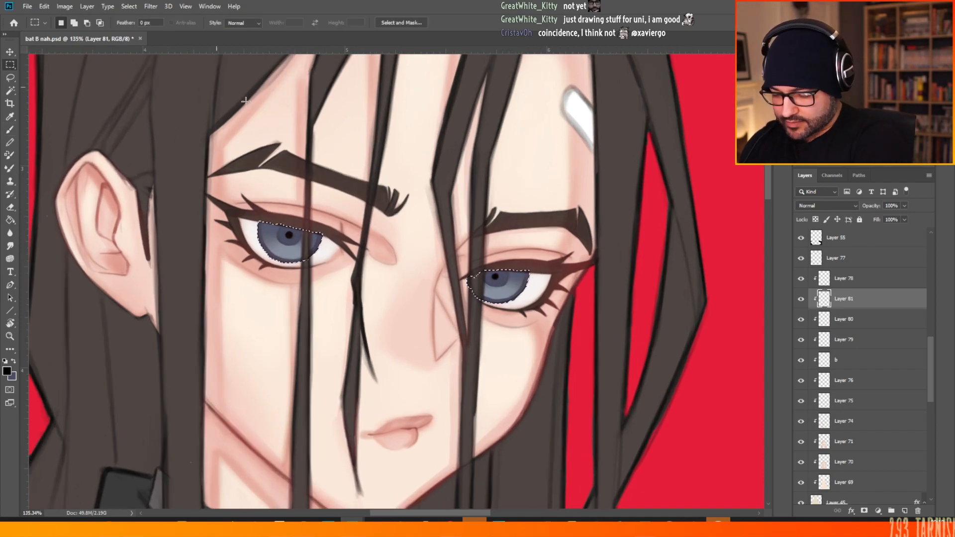
left_click(363, 192)
scroll(363, 193, "up", 3)
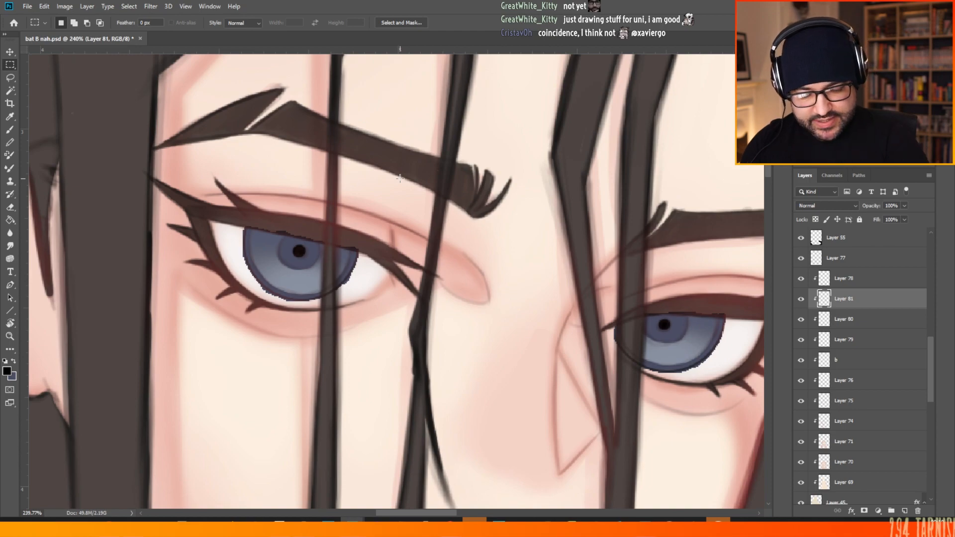
right_click(860, 301)
left_click(756, 390)
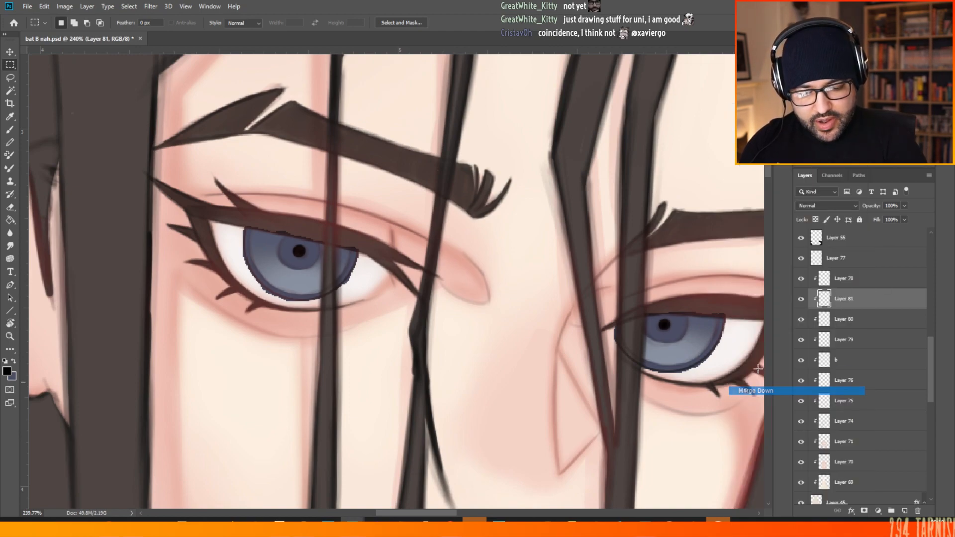
- Compare the irises with Layer 80 hidden and shown, and merge Layer 80 down into Layer 79
left_click(800, 299)
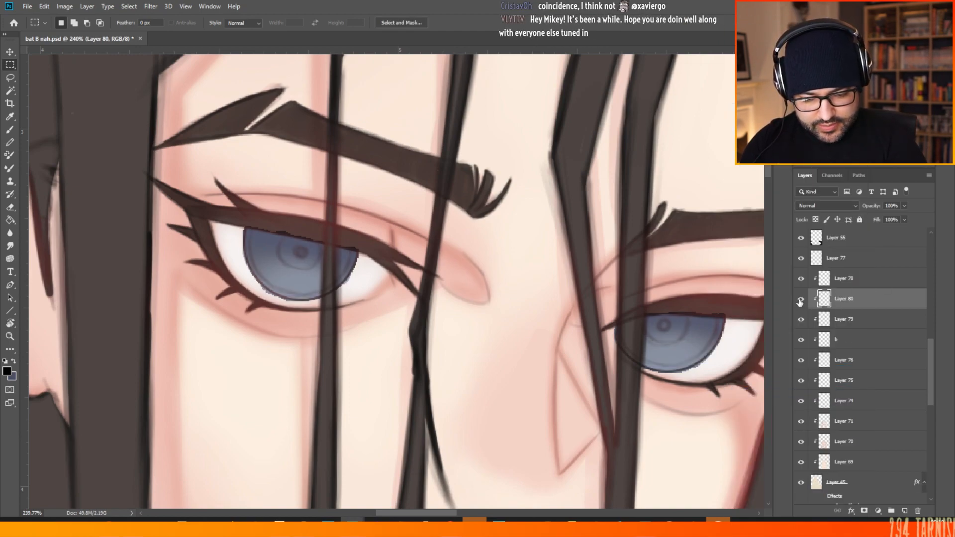
left_click(800, 299)
right_click(848, 302)
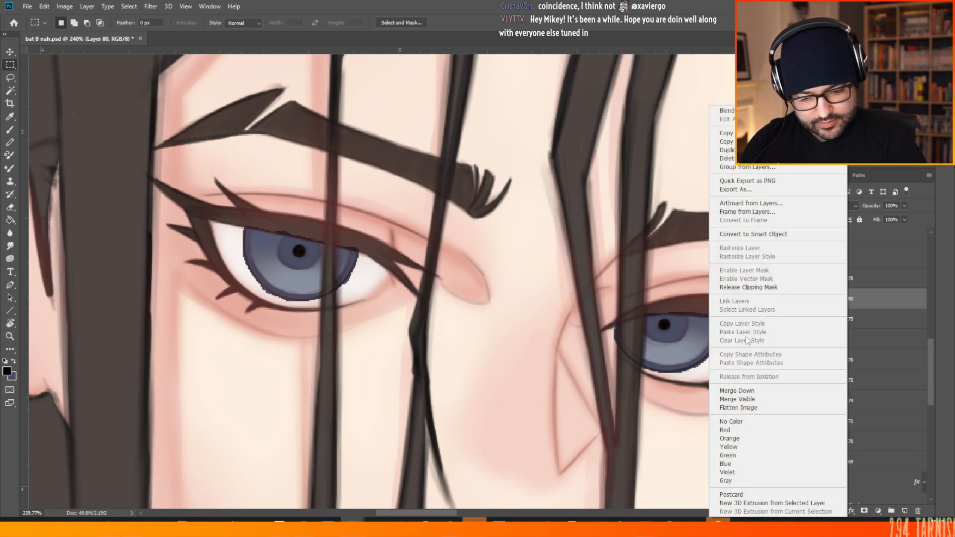
left_click(740, 390)
left_click(801, 300)
left_click(801, 300)
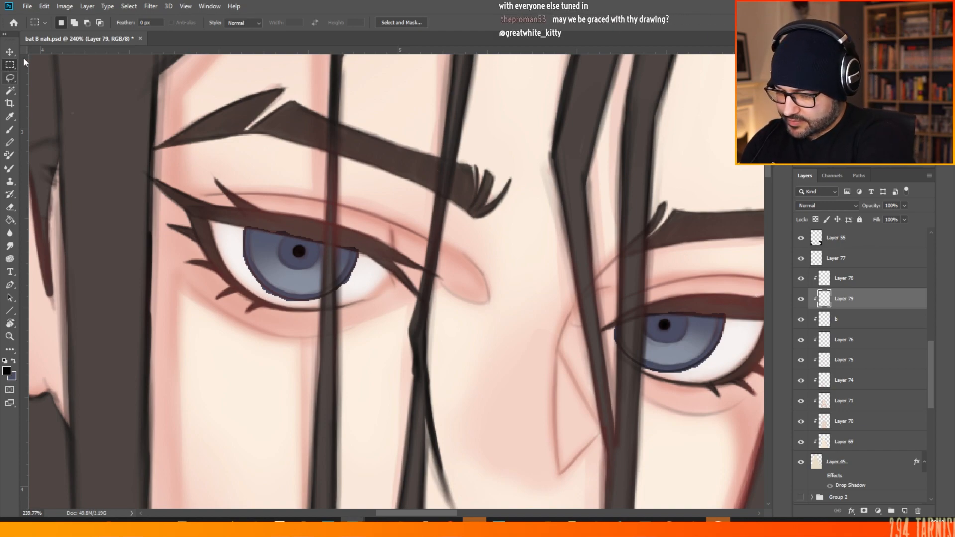
- Make Layer 78 active and select an elliptical area over the lower part of the near eye's iris
left_click(801, 280)
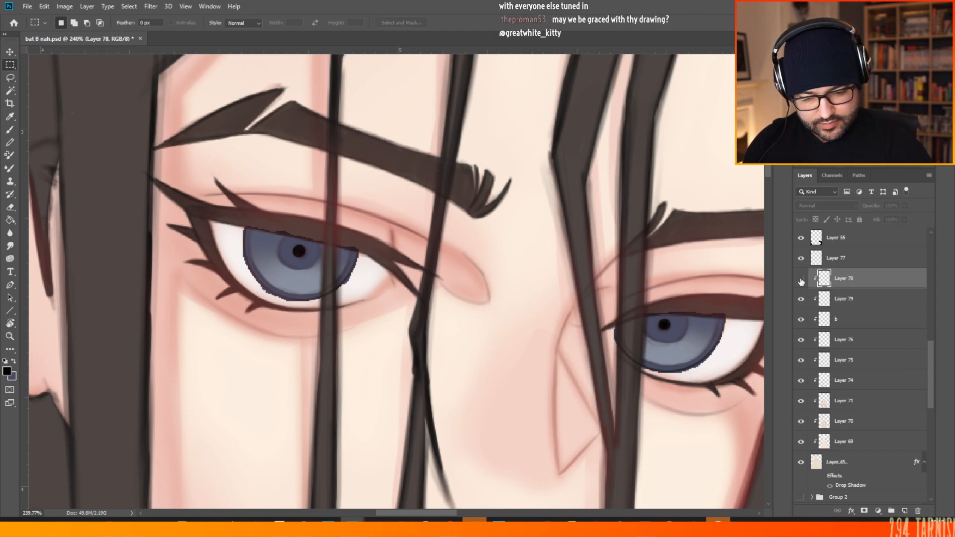
left_click(801, 279)
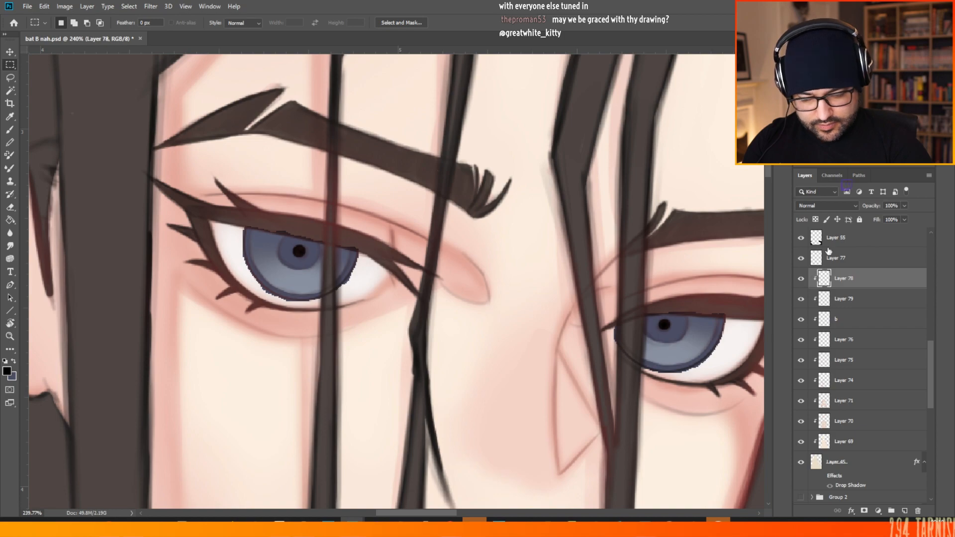
left_click(12, 80)
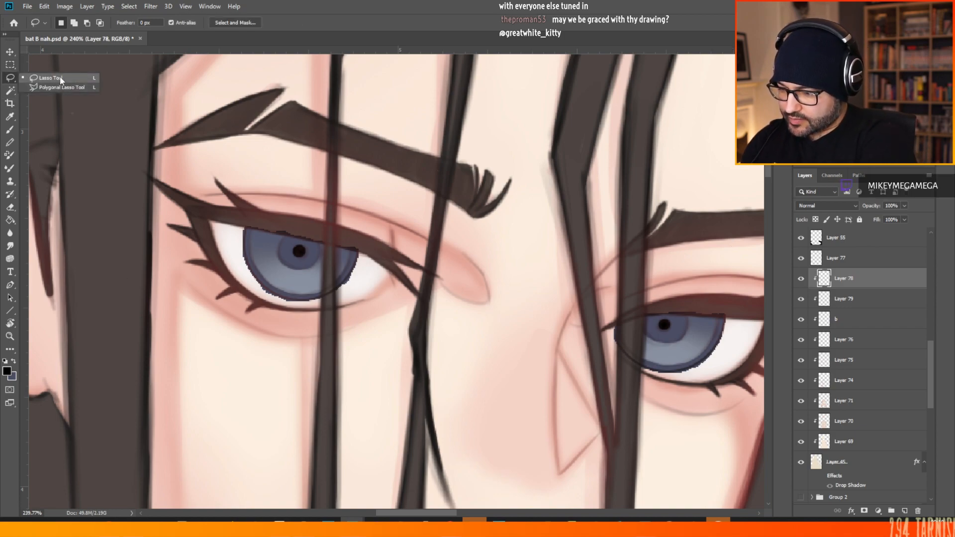
left_click(10, 65)
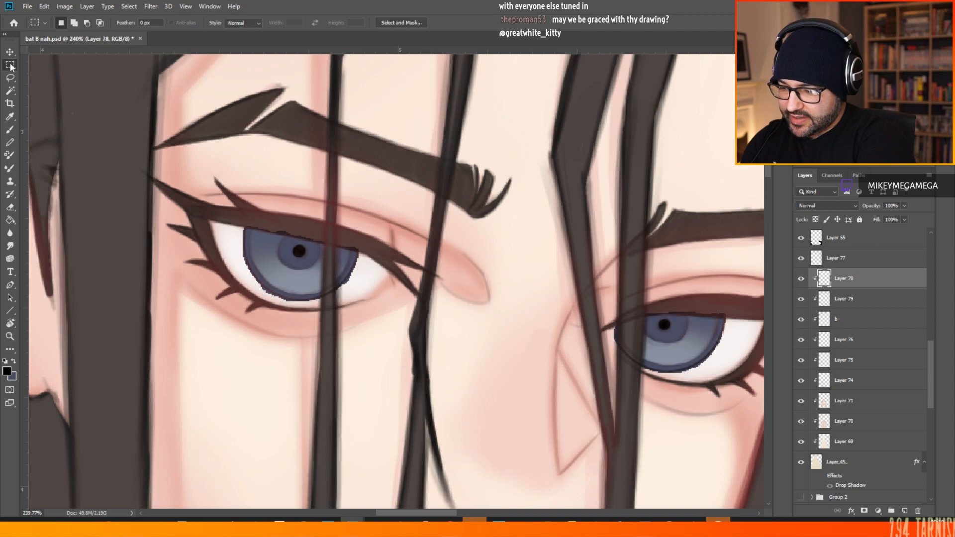
left_click(55, 74)
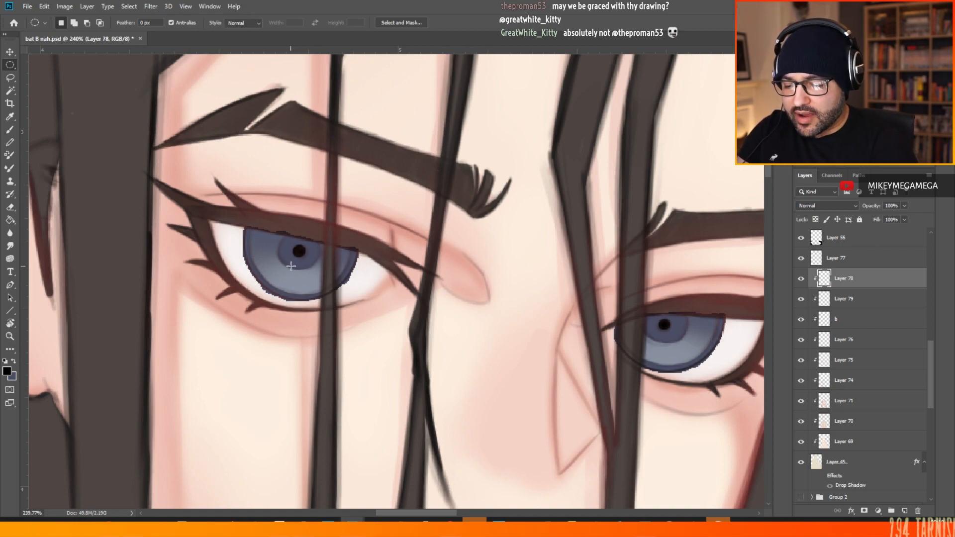
left_click_drag(264, 262, 329, 295)
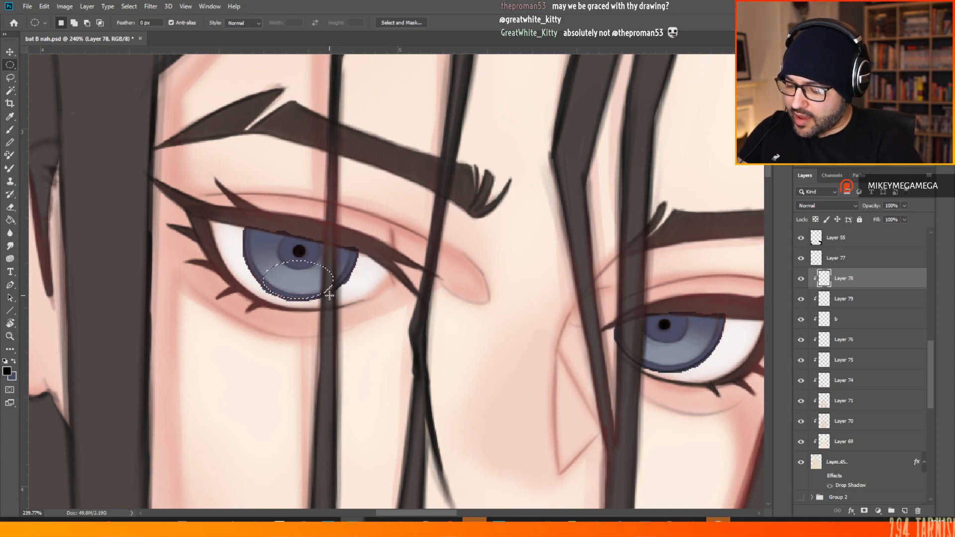
- Set the foreground colour to the light grey-blue 8ea6c1
left_click(14, 362)
left_click(7, 372)
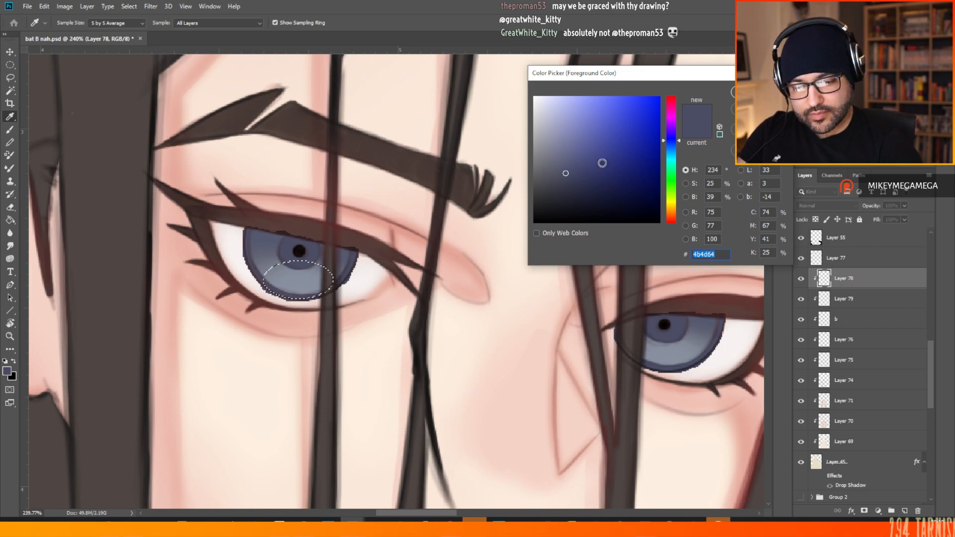
left_click(672, 146)
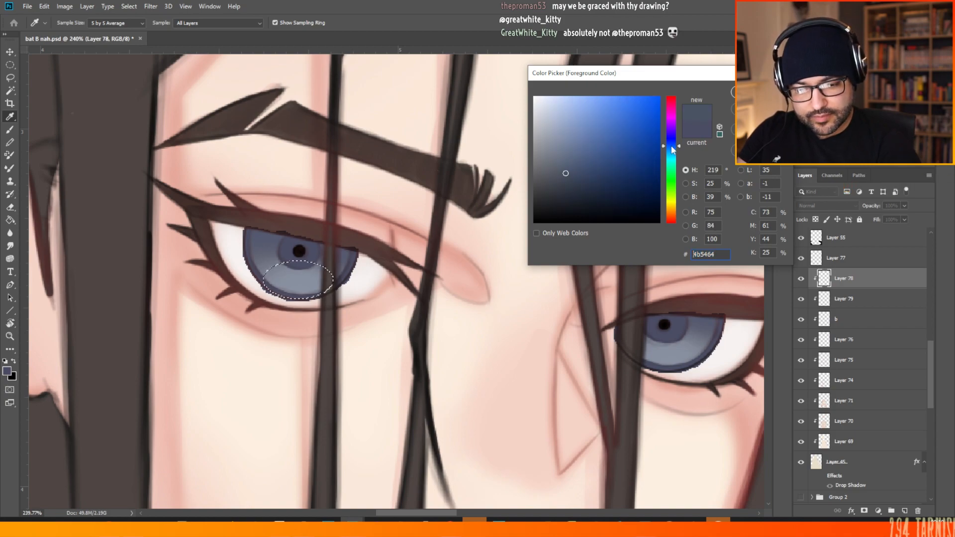
left_click(567, 126)
key("Return")
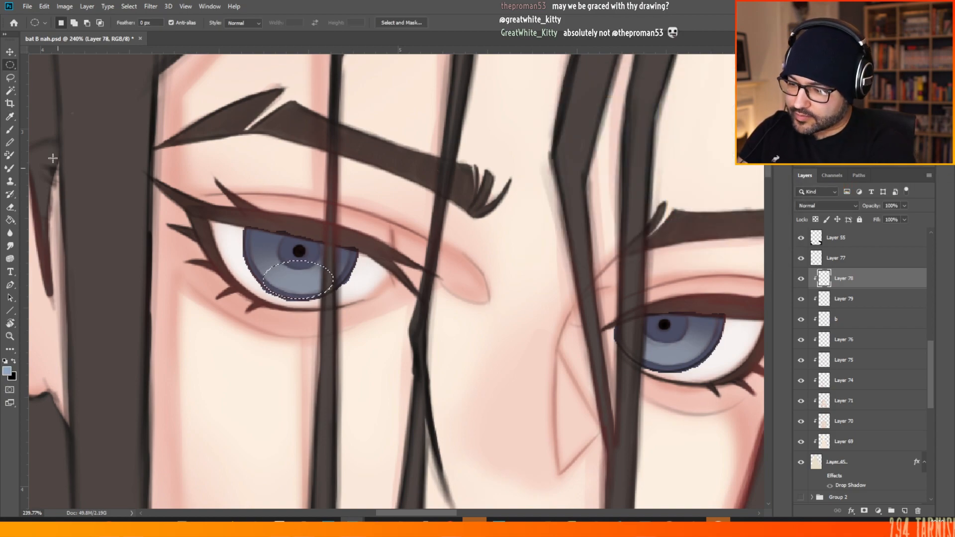
- Paint a soft light-blue glow inside the near iris's elliptical selection with the Mikey soft brush at 67 px
left_click(10, 130)
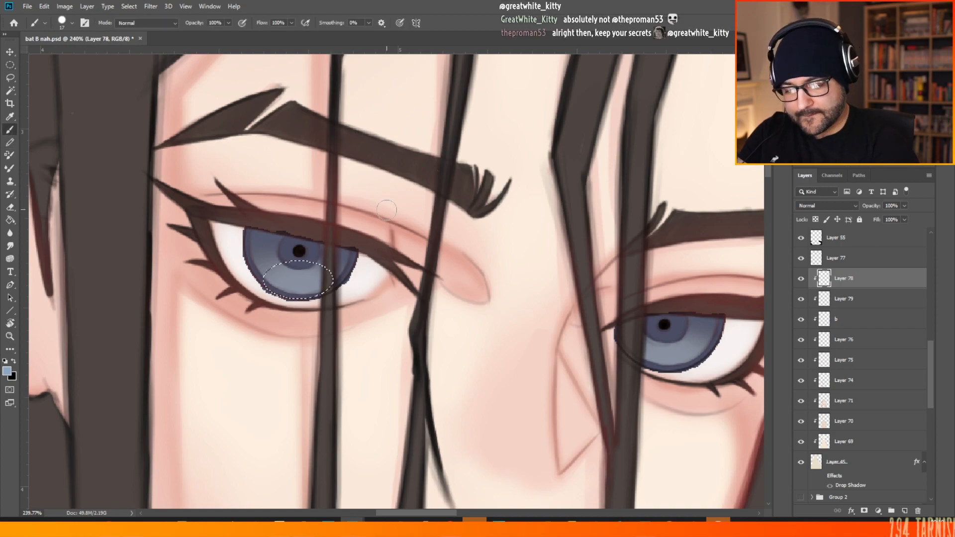
left_click(72, 23)
left_click(71, 22)
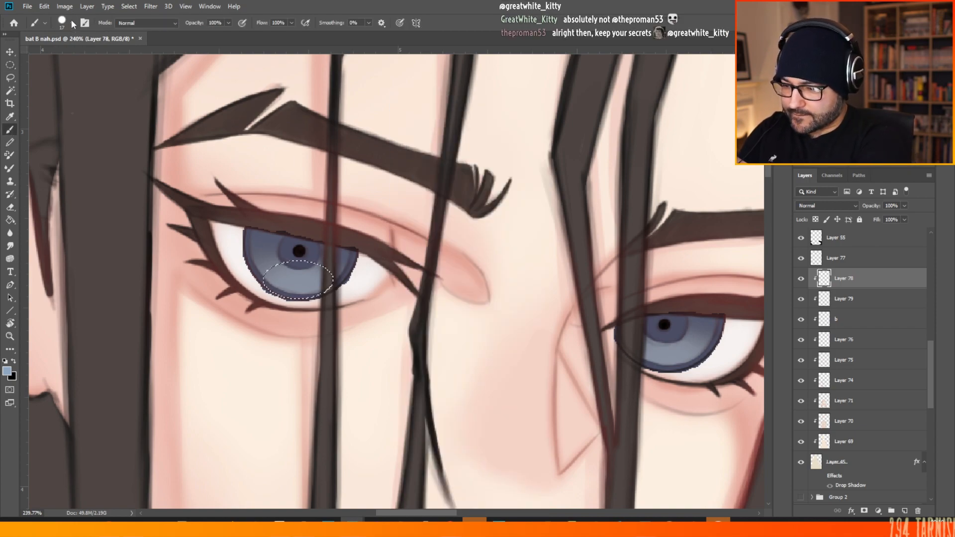
left_click(71, 23)
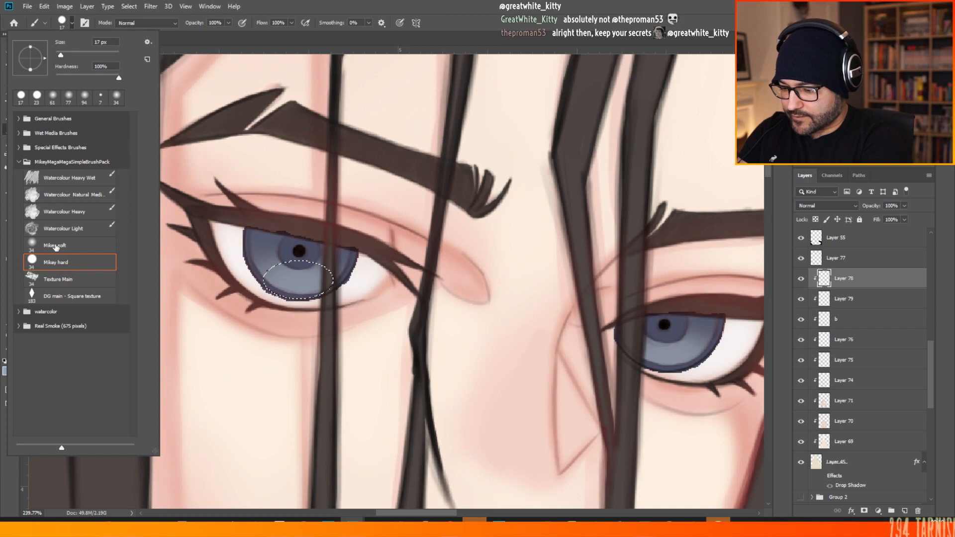
left_click(54, 245)
right_click(354, 202)
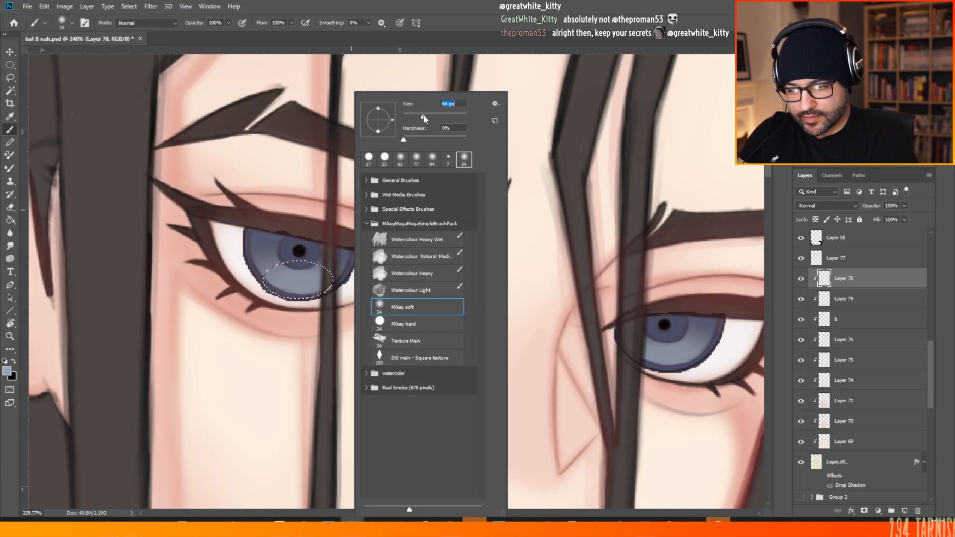
left_click_drag(424, 118, 425, 118)
left_click(289, 144)
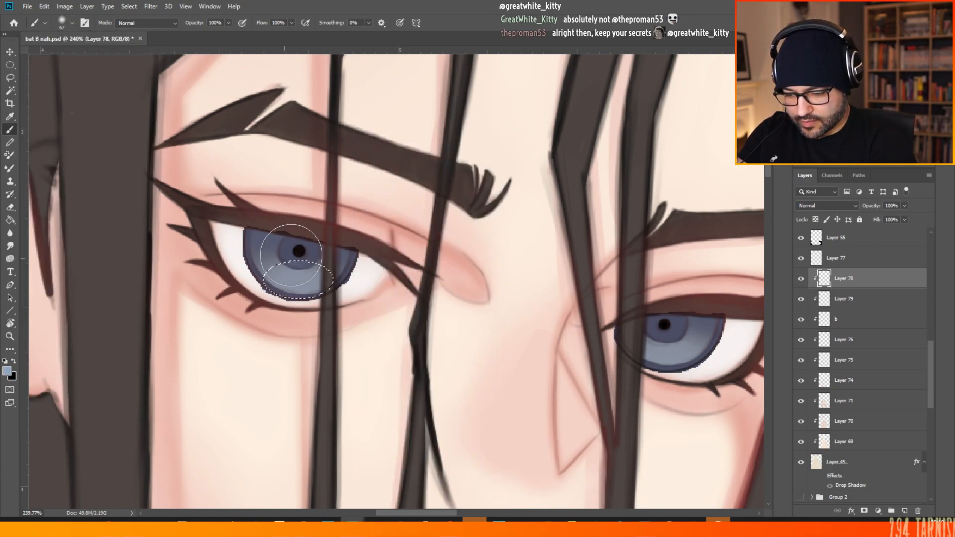
mouse_move(291, 255)
left_mouse_down()
mouse_move(324, 250)
mouse_move(268, 243)
mouse_move(282, 258)
mouse_move(277, 249)
mouse_move(326, 257)
mouse_move(277, 257)
mouse_move(327, 265)
mouse_move(265, 263)
mouse_move(325, 262)
mouse_move(273, 257)
mouse_move(273, 248)
mouse_move(330, 263)
mouse_move(268, 236)
left_mouse_up()
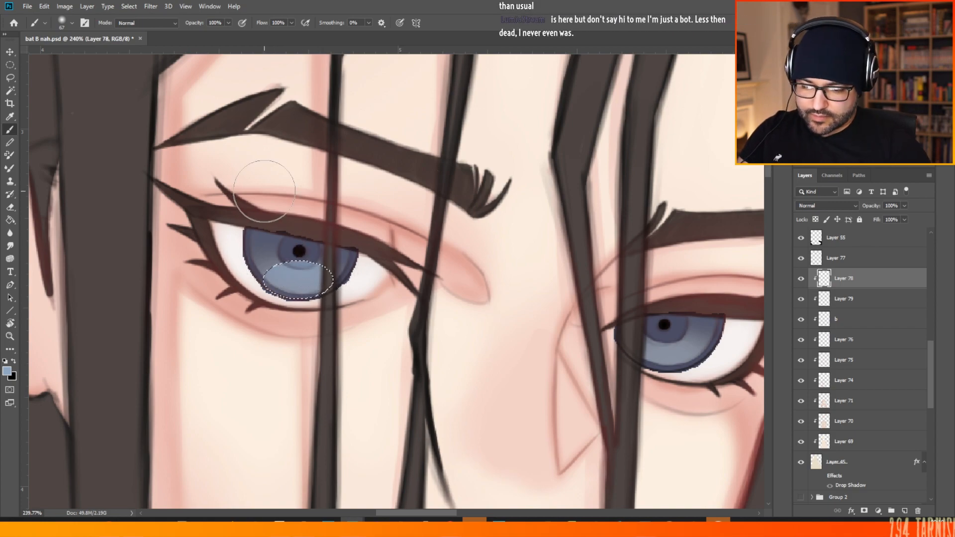
- Move the elliptical selection onto the far eye's lower iris, paint the same soft light-blue glow there and clear the selection
scroll(243, 221, "down", 5)
scroll(462, 129, "up", 2)
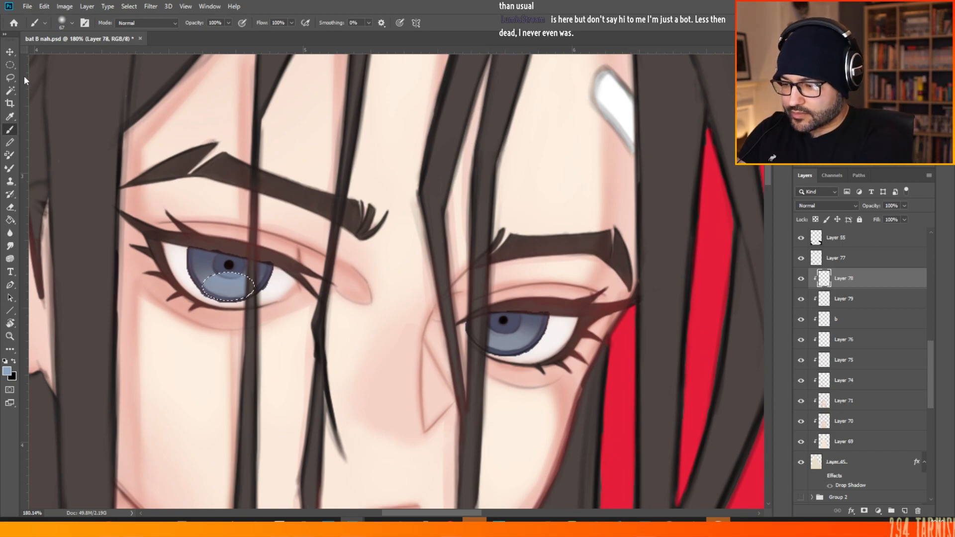
key("m")
left_click_drag(240, 286, 513, 333)
left_click(10, 130)
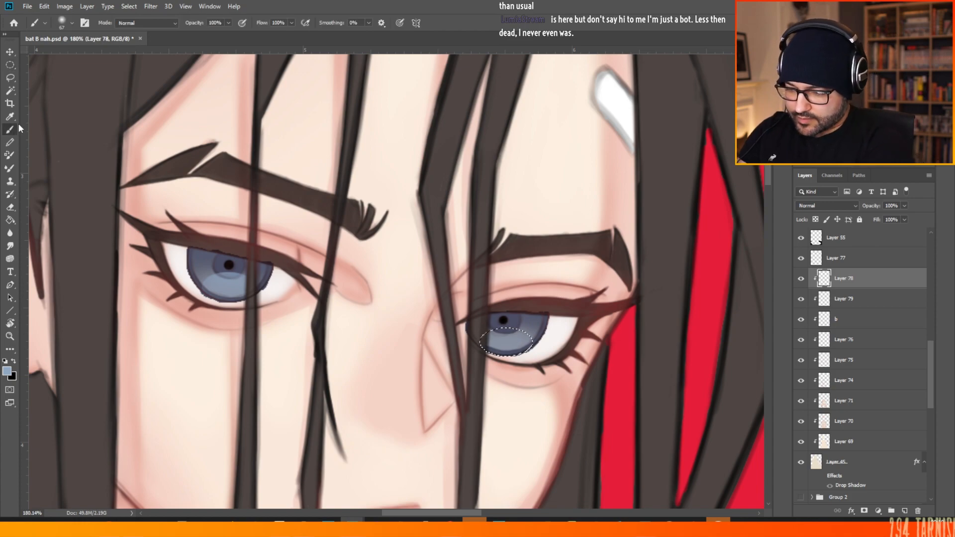
left_click_drag(510, 317, 529, 325)
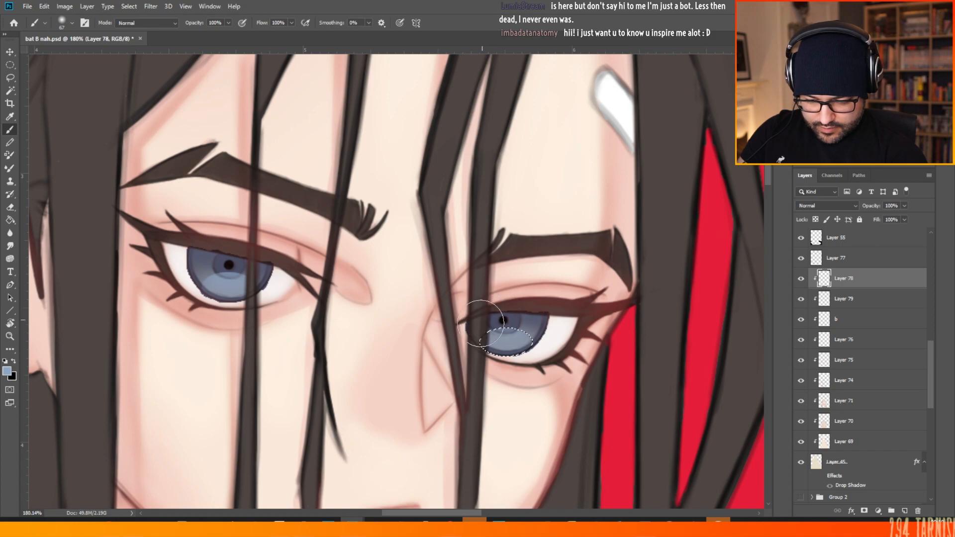
left_click_drag(492, 321, 519, 328)
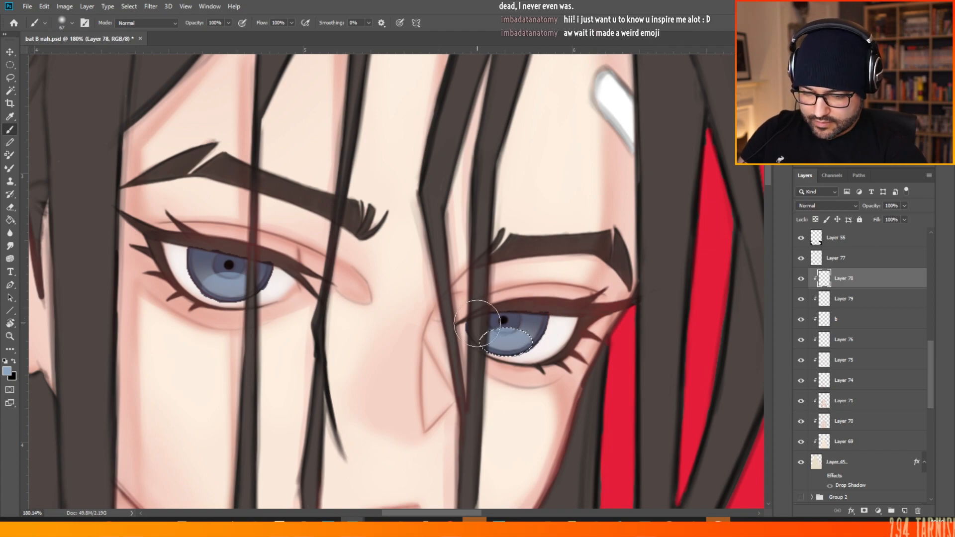
left_click(10, 65)
key("ctrl+d")
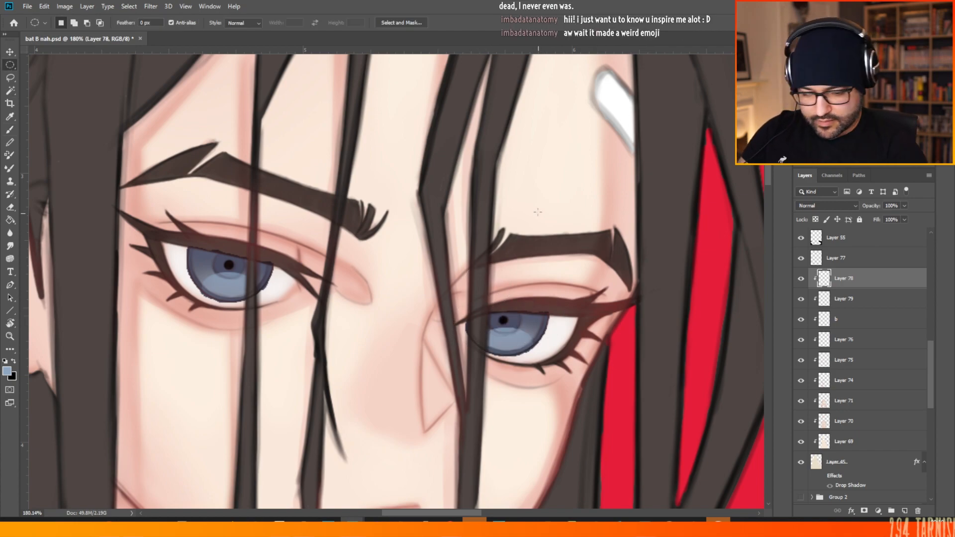
- Change the foreground colour to a much paler blue-grey for the iris highlights
scroll(403, 257, "down", 5)
scroll(406, 254, "down", 3)
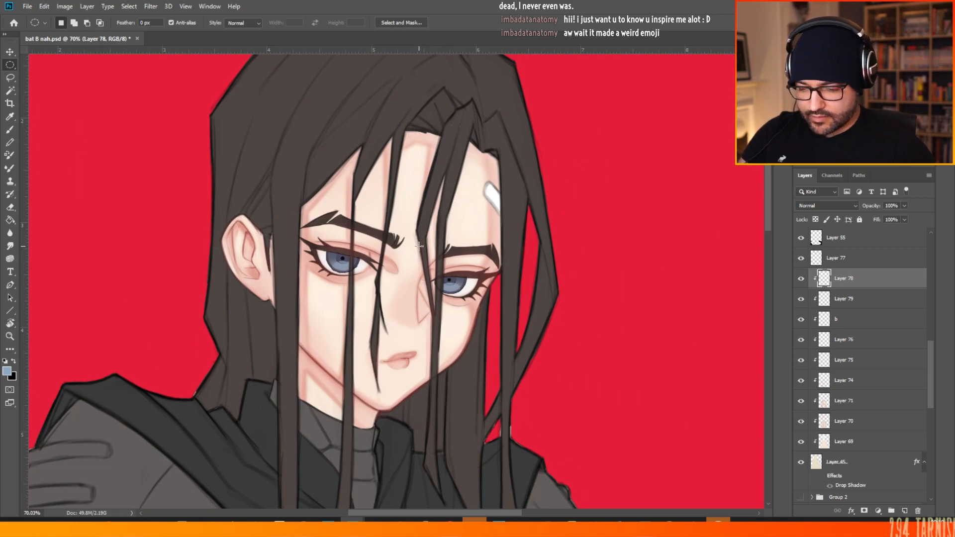
scroll(425, 260, "up", 1)
scroll(425, 260, "up", 3)
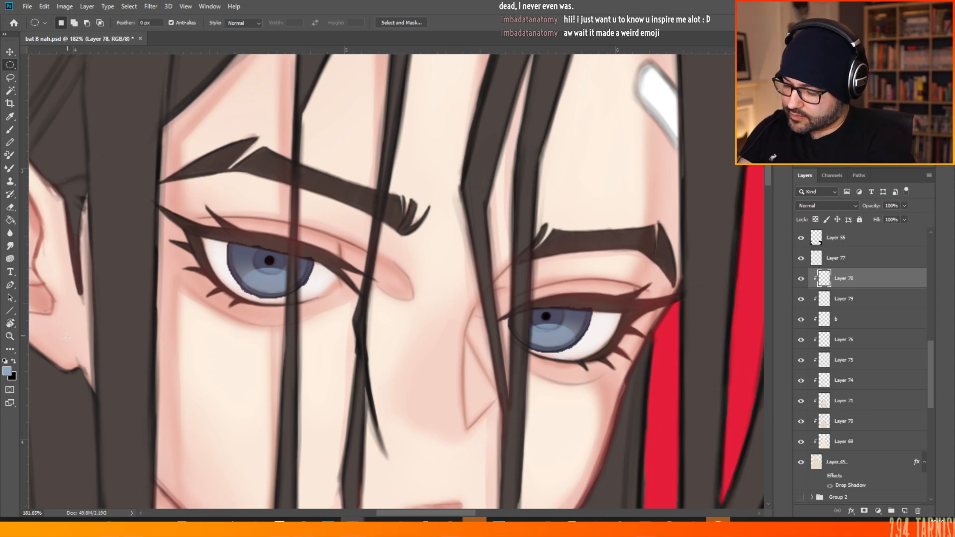
left_click(7, 371)
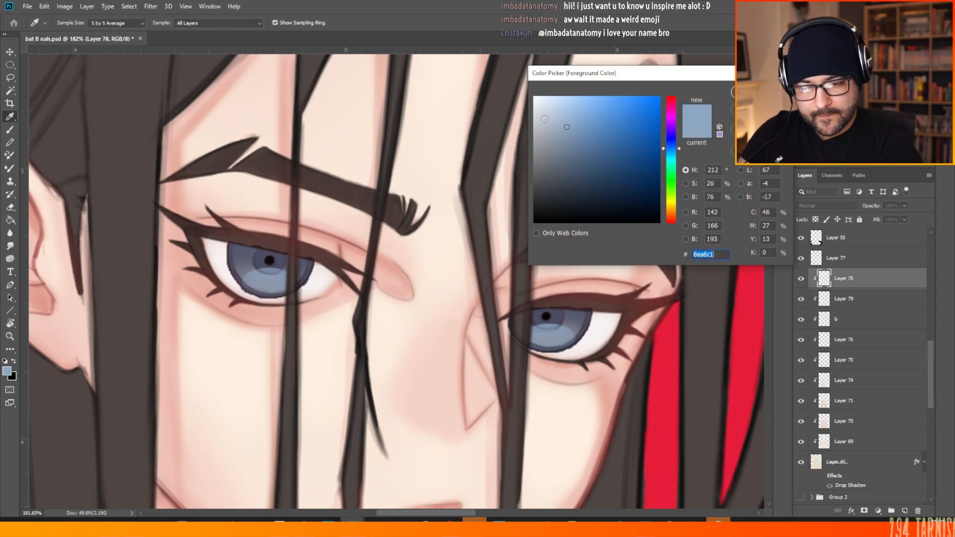
type("c2c8de")
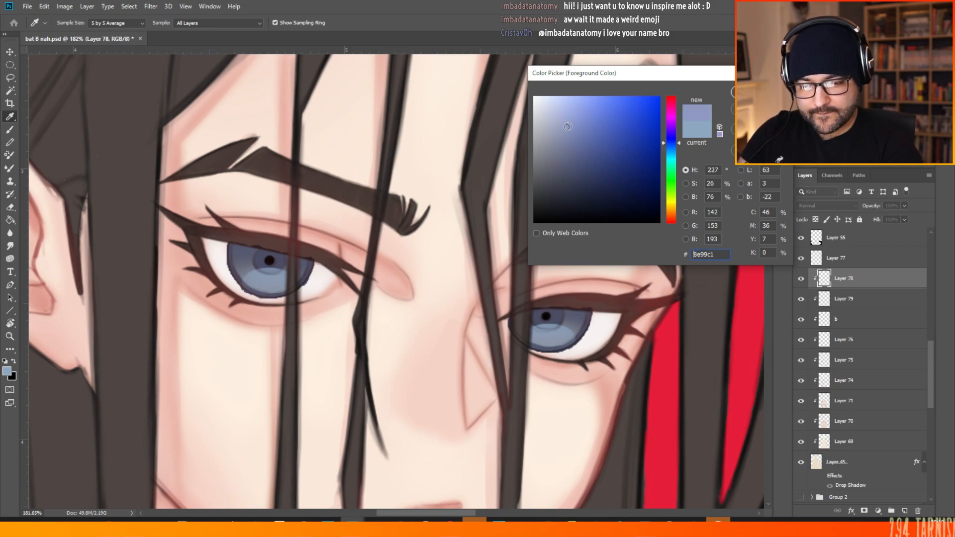
left_click_drag(668, 155, 678, 143)
key("Return")
- Paint pale highlights on the near eye's lower iris with the Mikey soft brush at 14 px
key("b")
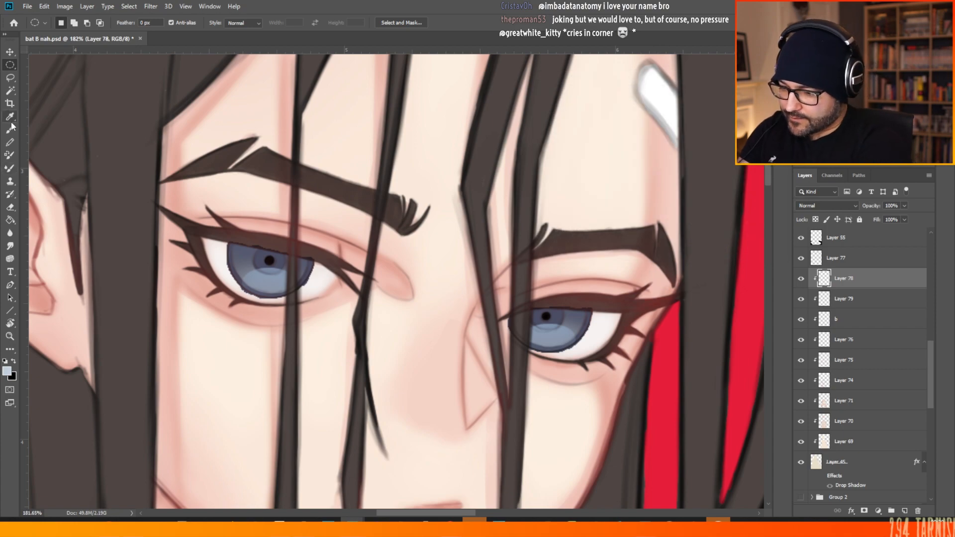
right_click(350, 233)
left_click_drag(425, 116, 409, 114)
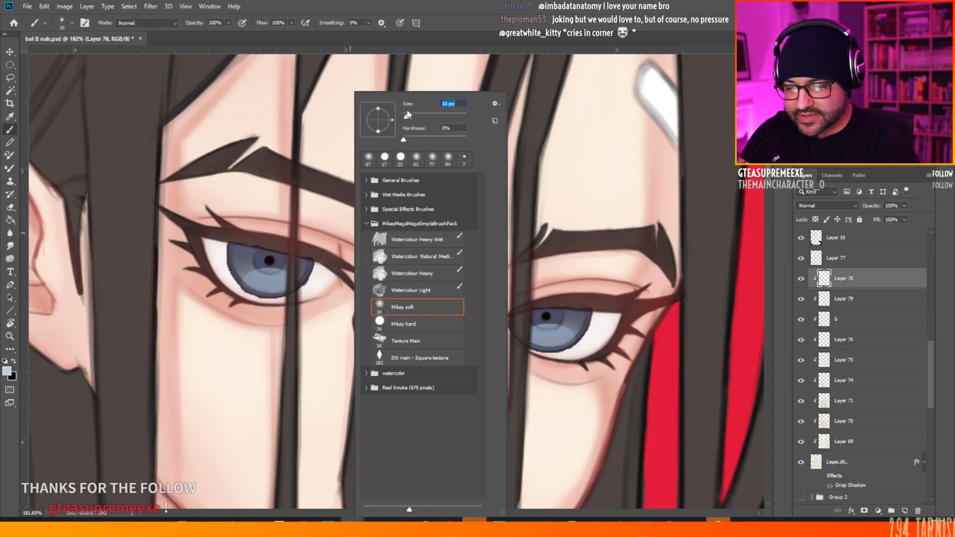
left_click(441, 39)
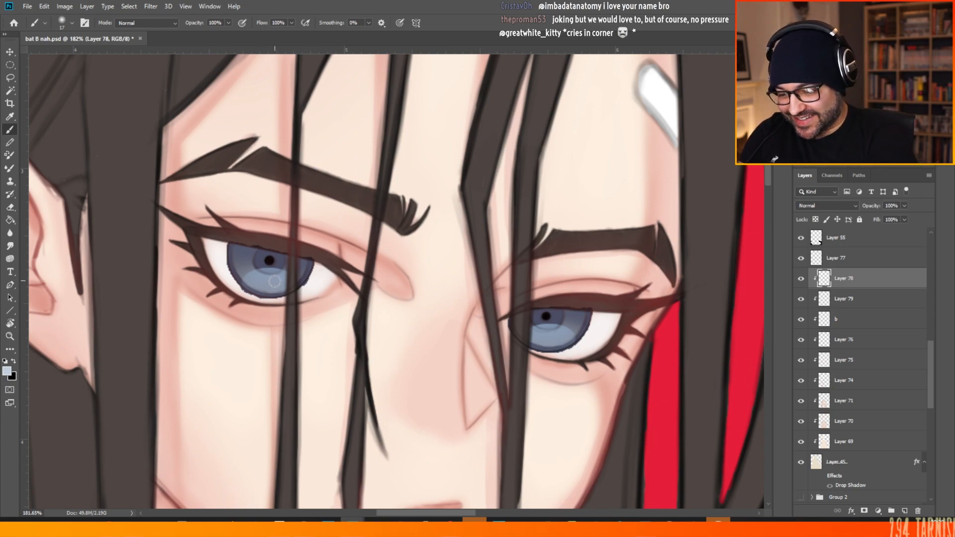
right_click(284, 250)
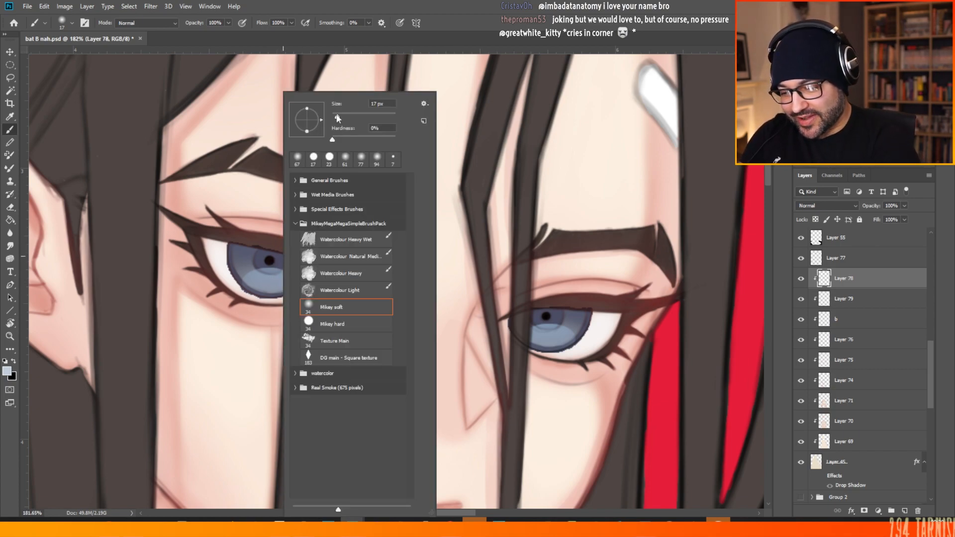
left_click_drag(338, 117, 337, 117)
left_click(271, 272)
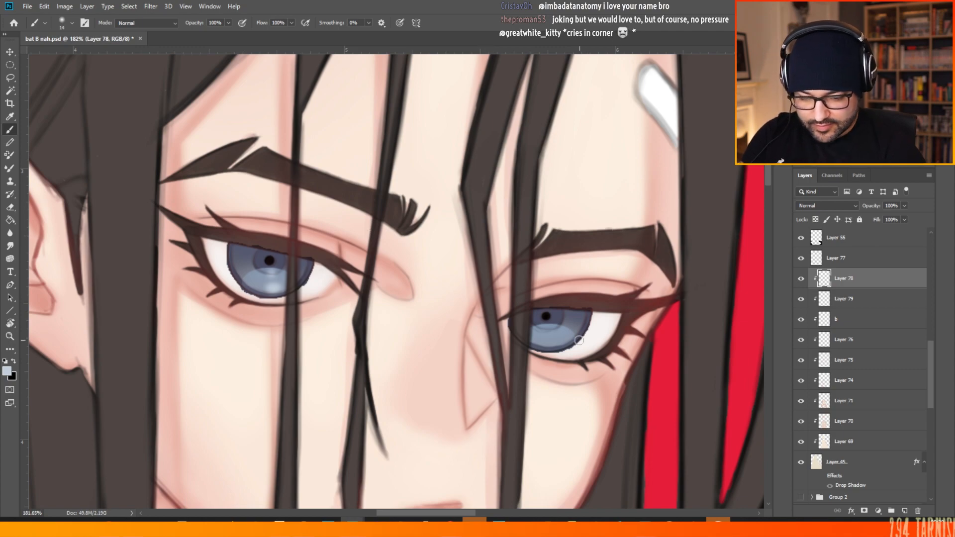
- Reduce the soft brush to 9 px and paint matching pale highlights on the far eye's lower iris
right_click(558, 322)
left_click_drag(615, 119, 612, 118)
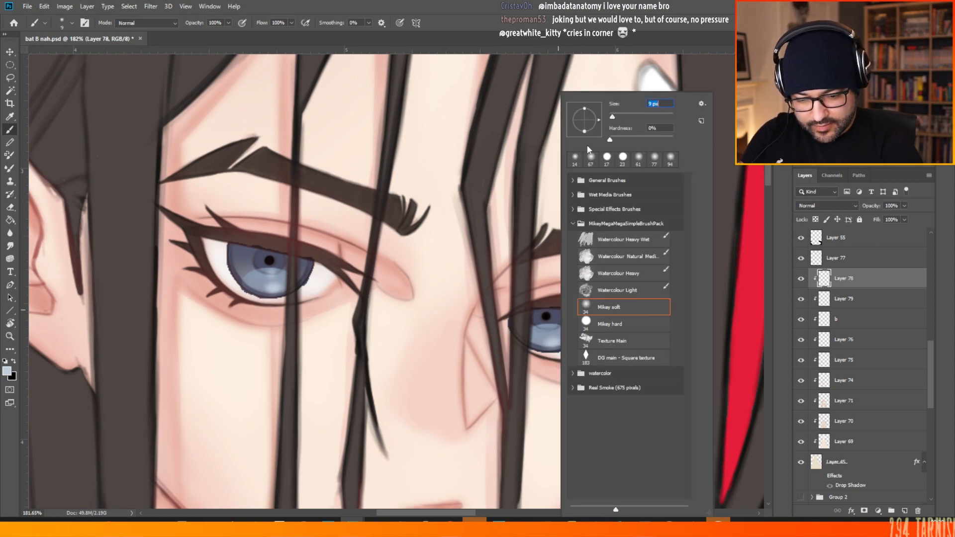
left_click(550, 331)
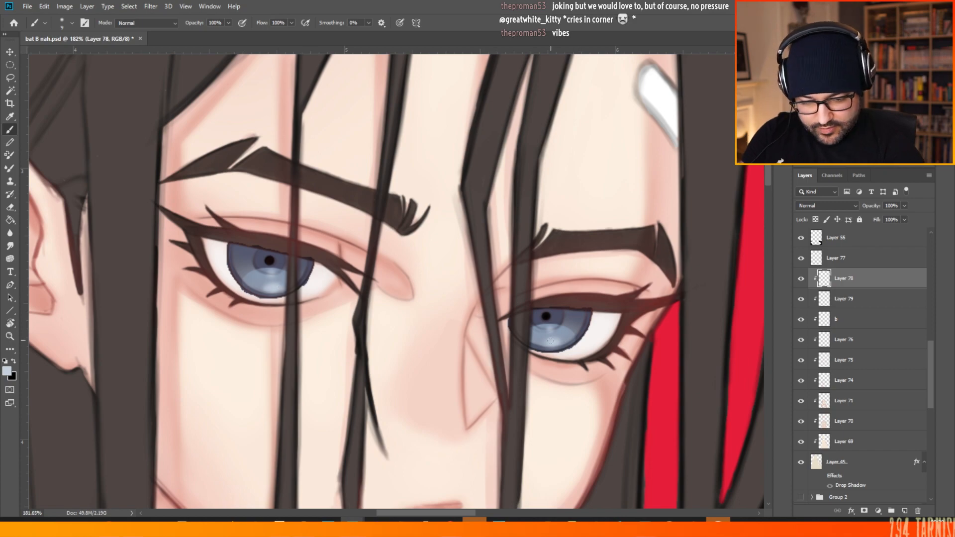
scroll(564, 332, "down", 5)
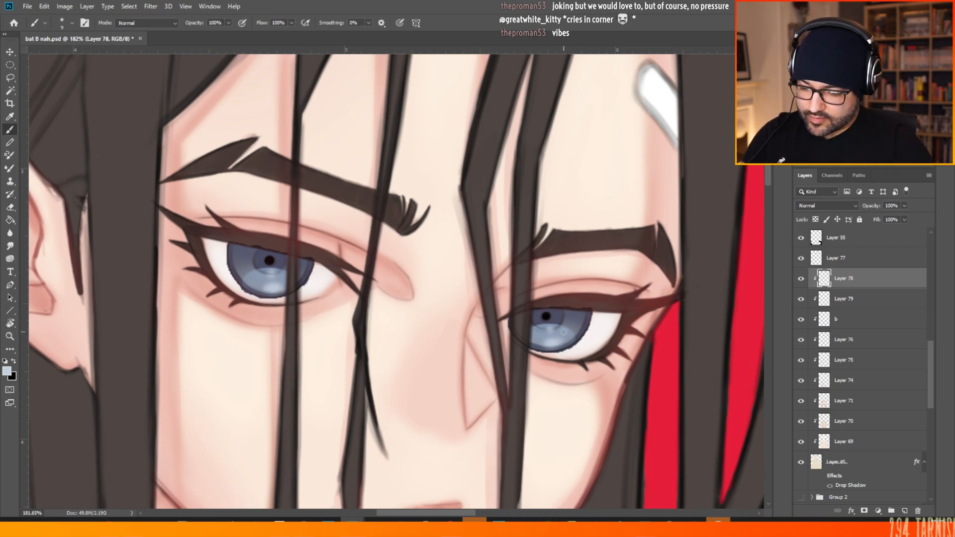
- Merge Layer 78, holding the pale iris highlights, down into Layer 79
scroll(57, 224, "up", 2)
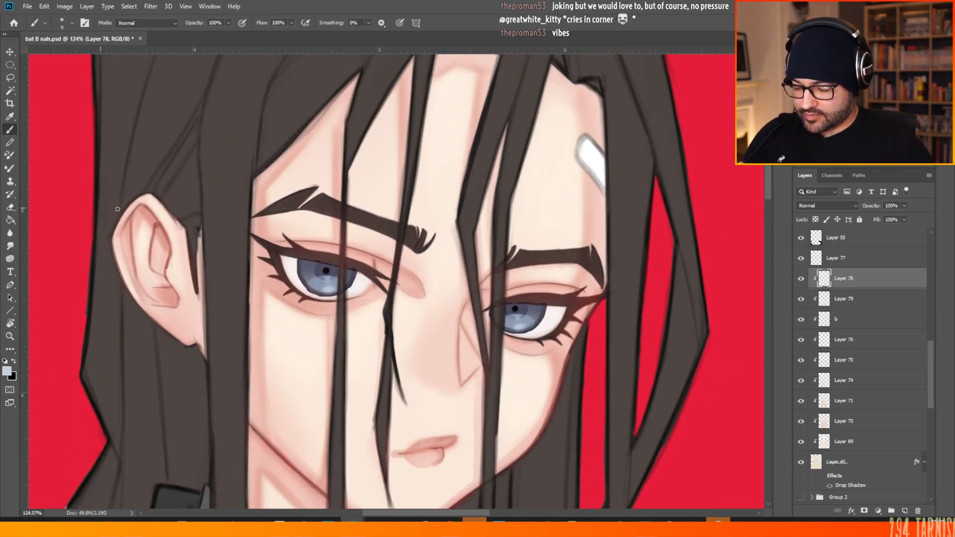
scroll(249, 229, "up", 1)
scroll(382, 236, "up", 2)
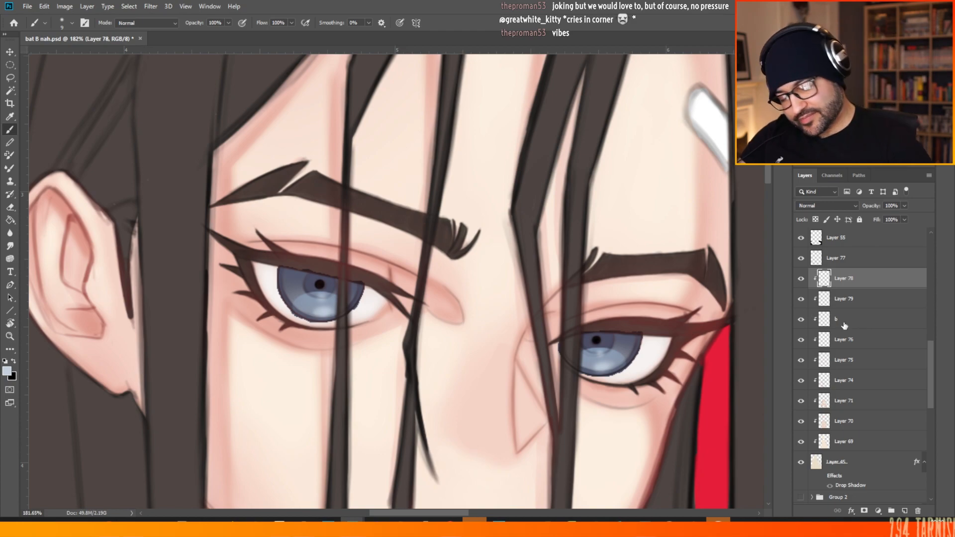
right_click(868, 277)
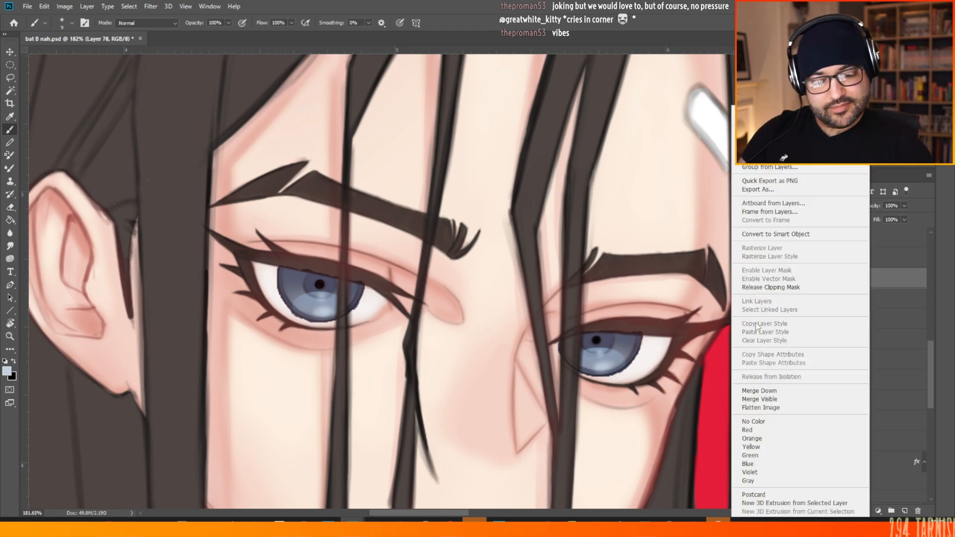
left_click(759, 391)
right_click(854, 273)
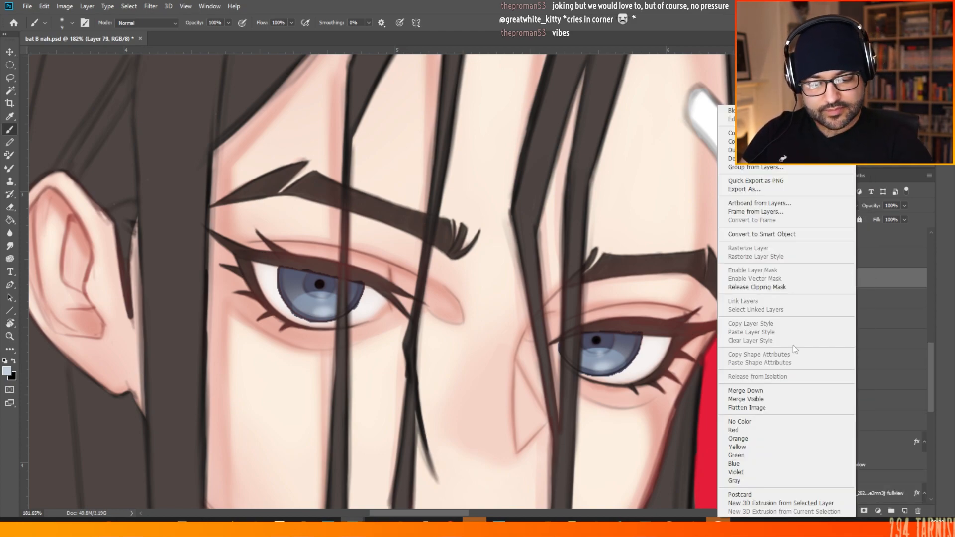
left_click(897, 276)
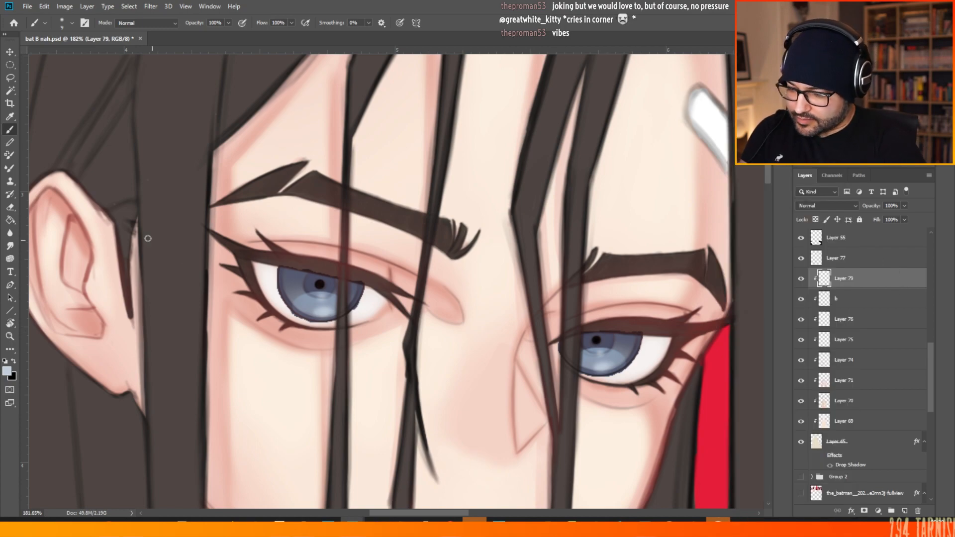
- Clean up the outer edge of the near eye's iris on Layer 79 with the Mikey soft eraser at 7 px
left_click(10, 207)
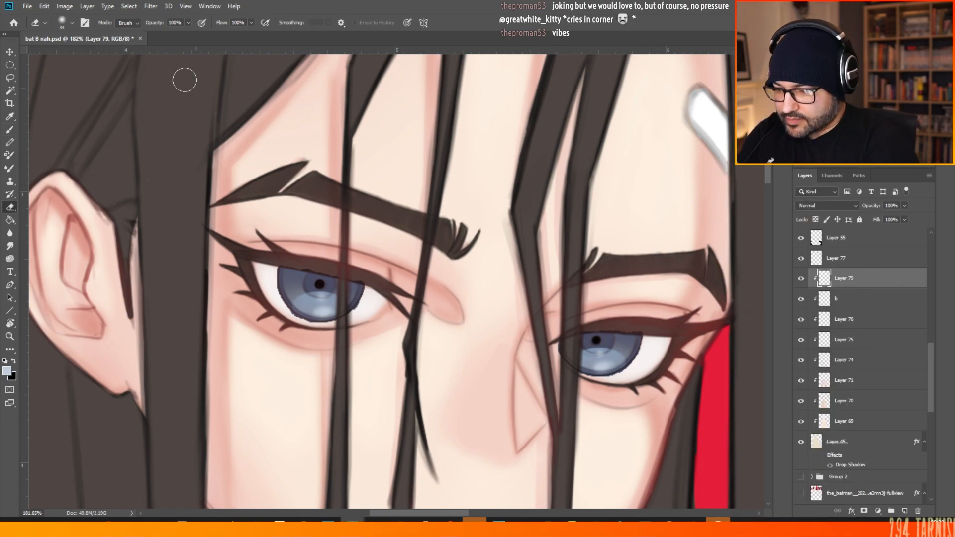
right_click(351, 93)
left_click_drag(405, 116, 399, 117)
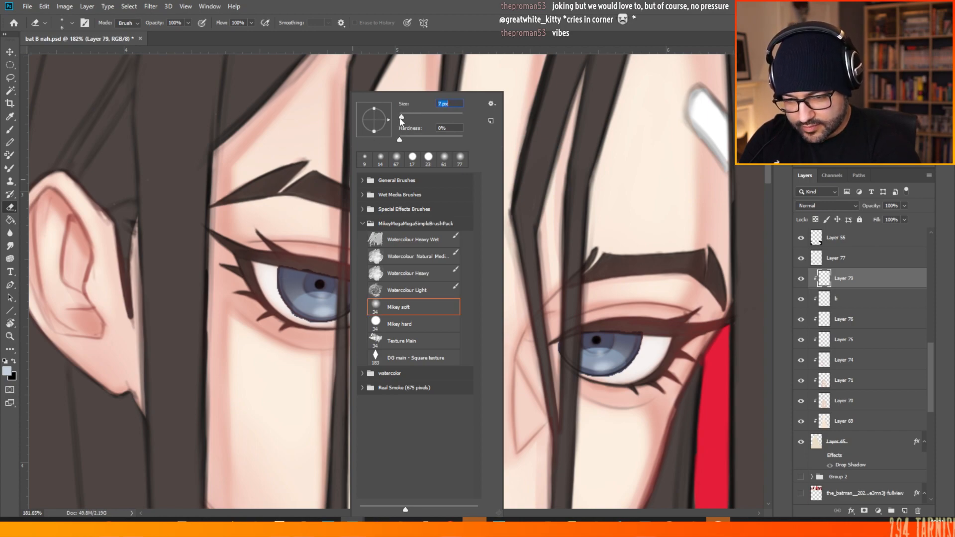
left_click(274, 274)
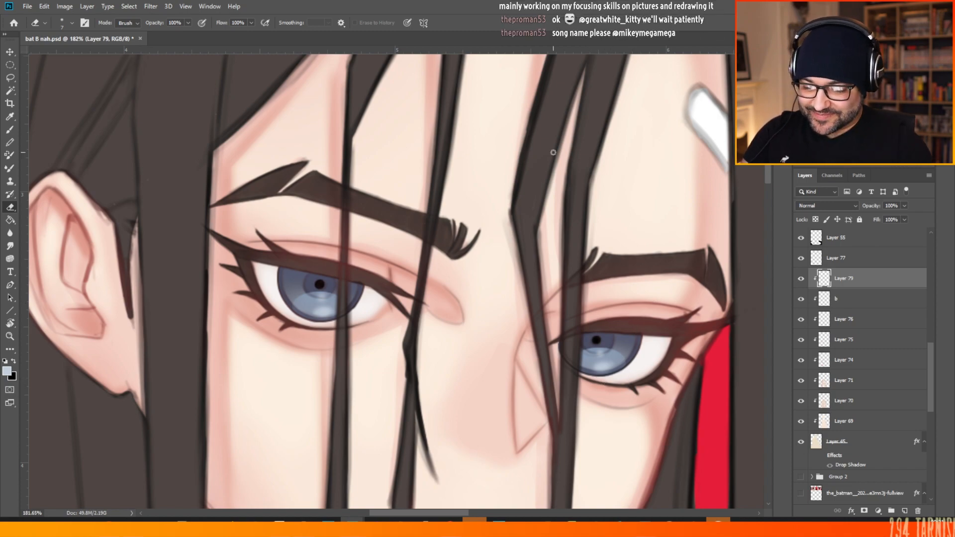
- Check how both shaded irises read against the whole face and up close
scroll(323, 204, "down", 5)
scroll(497, 245, "down", 3)
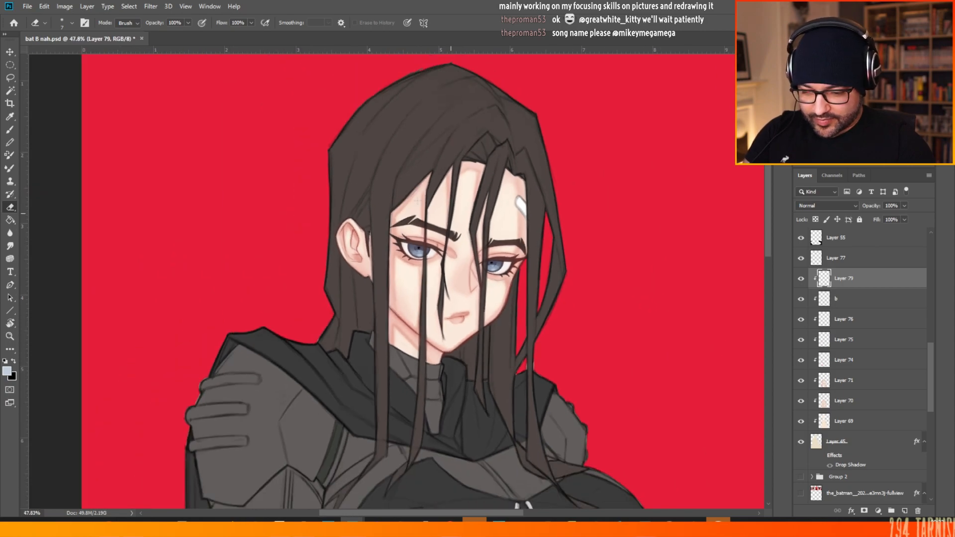
scroll(381, 251, "up", 3)
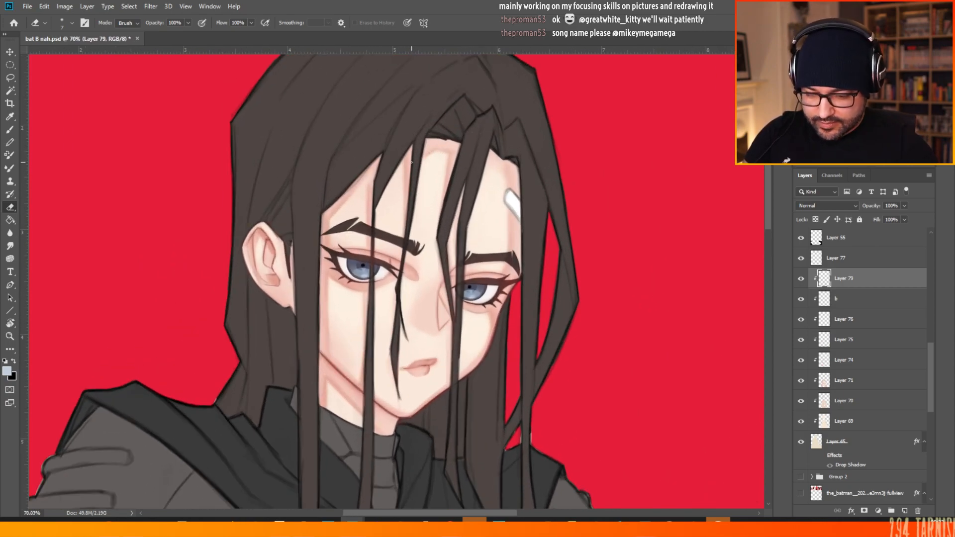
scroll(399, 241, "up", 3)
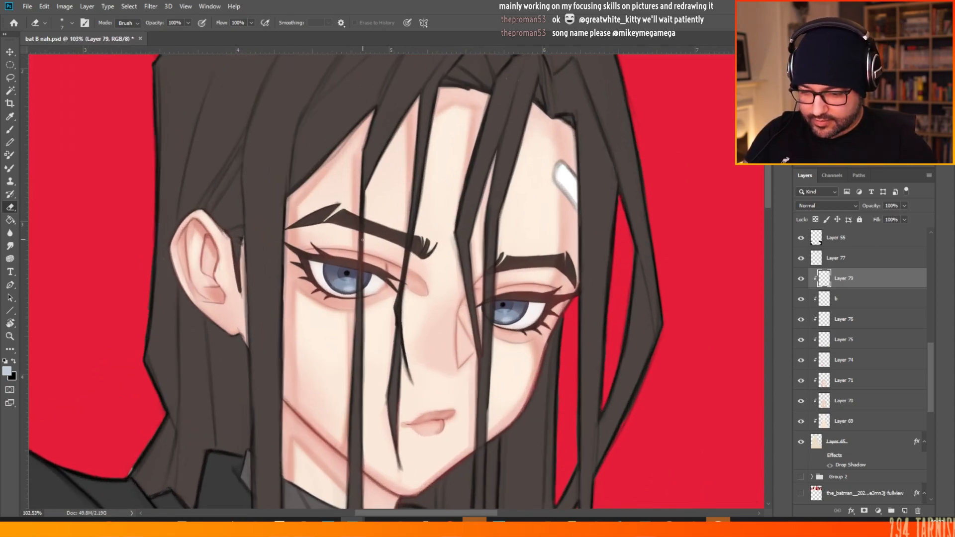
scroll(383, 260, "down", 3)
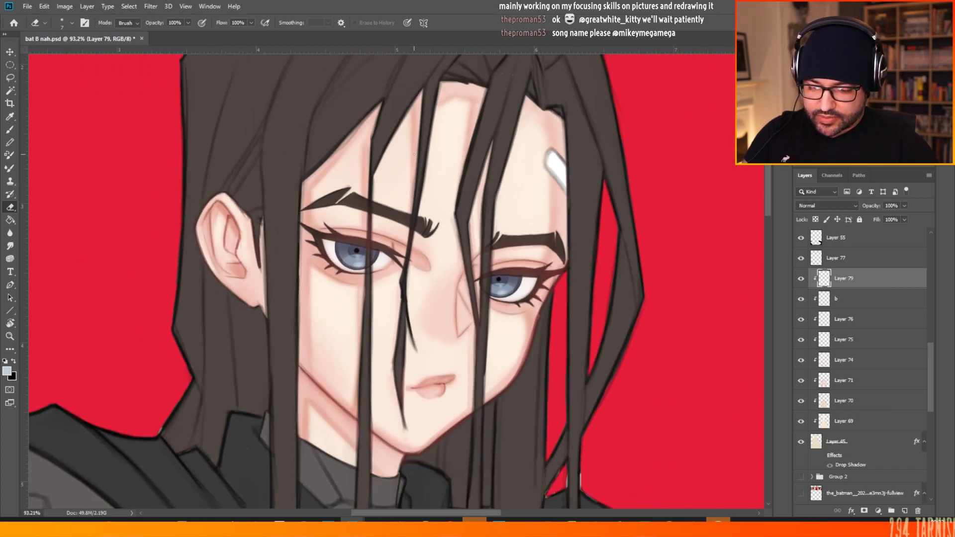
scroll(370, 179, "up", 1)
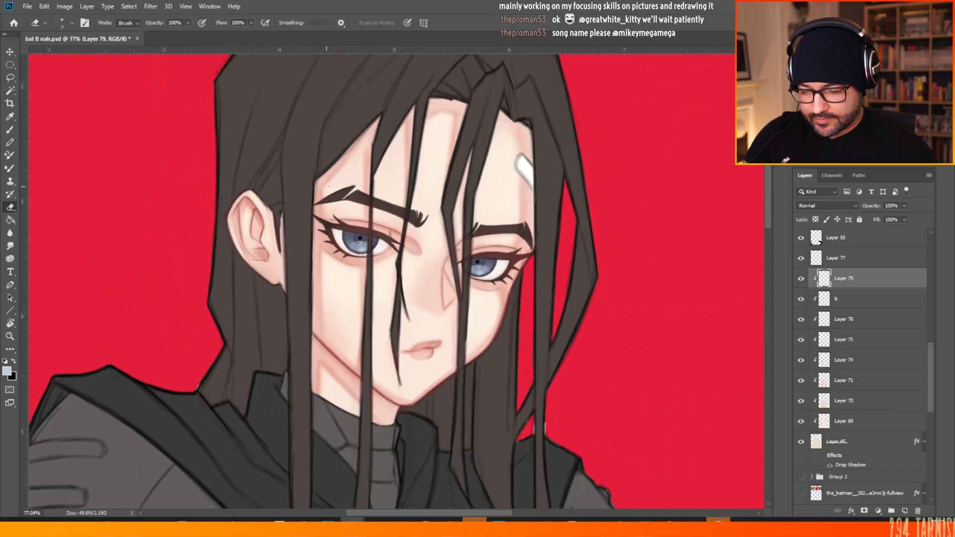
scroll(355, 210, "up", 3)
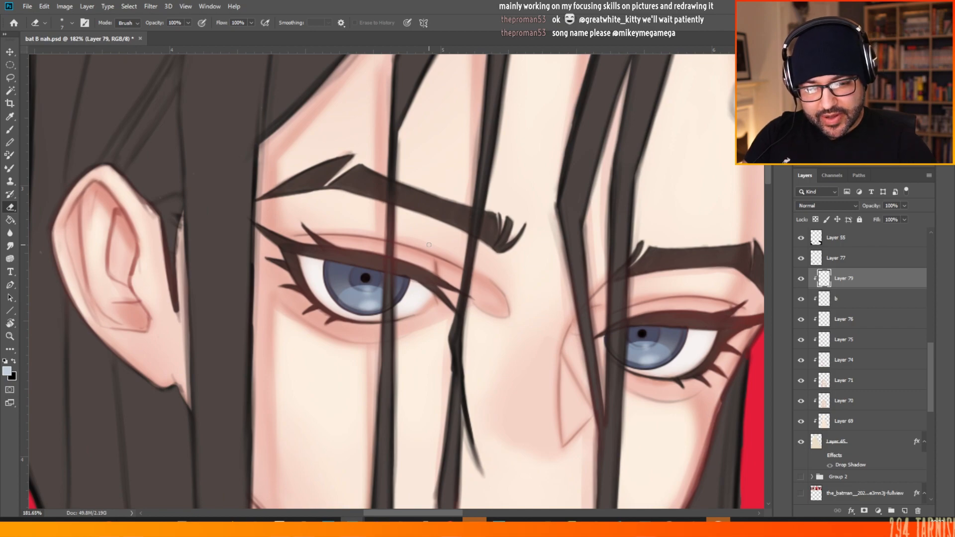
- Set the foreground colour to a soft pink, hex e48ac9
left_click(7, 371)
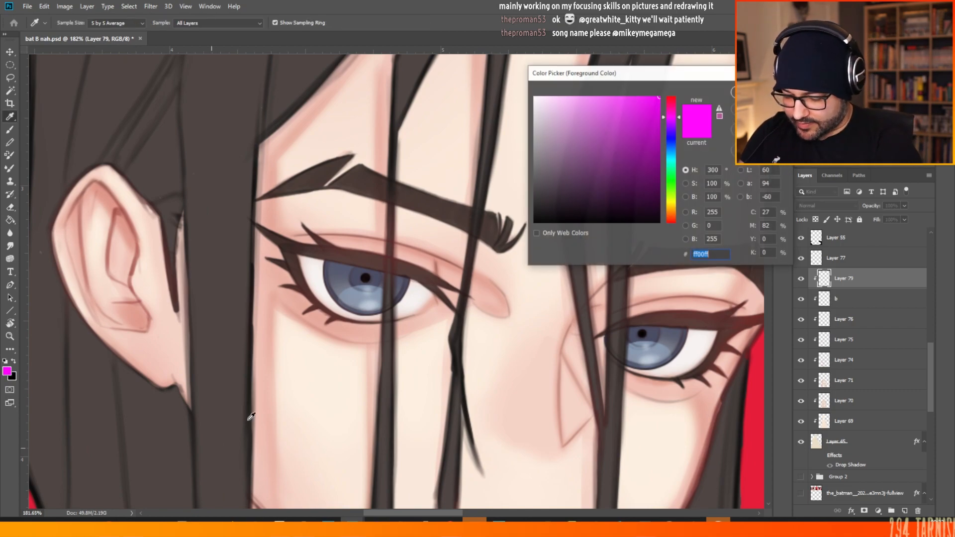
left_click_drag(671, 118, 672, 111)
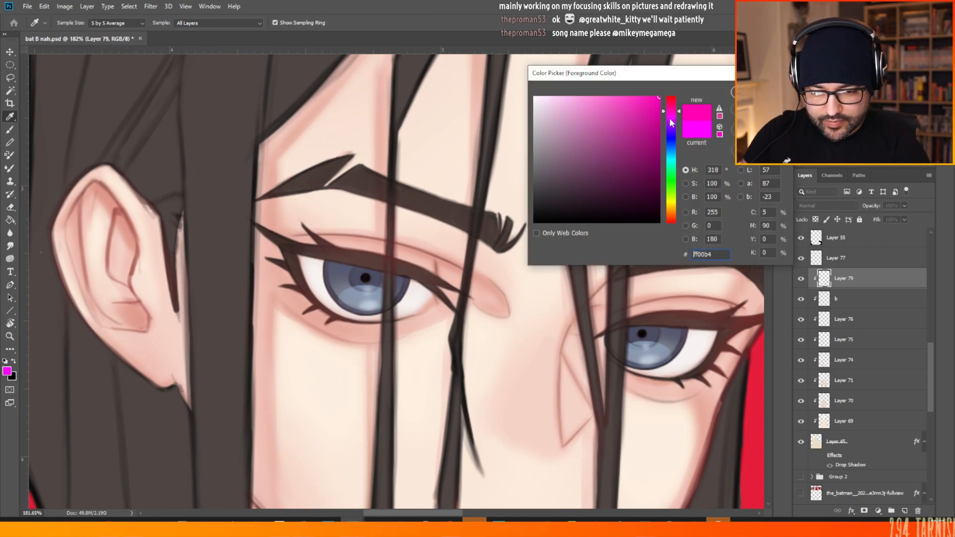
left_click(619, 100)
left_click(584, 109)
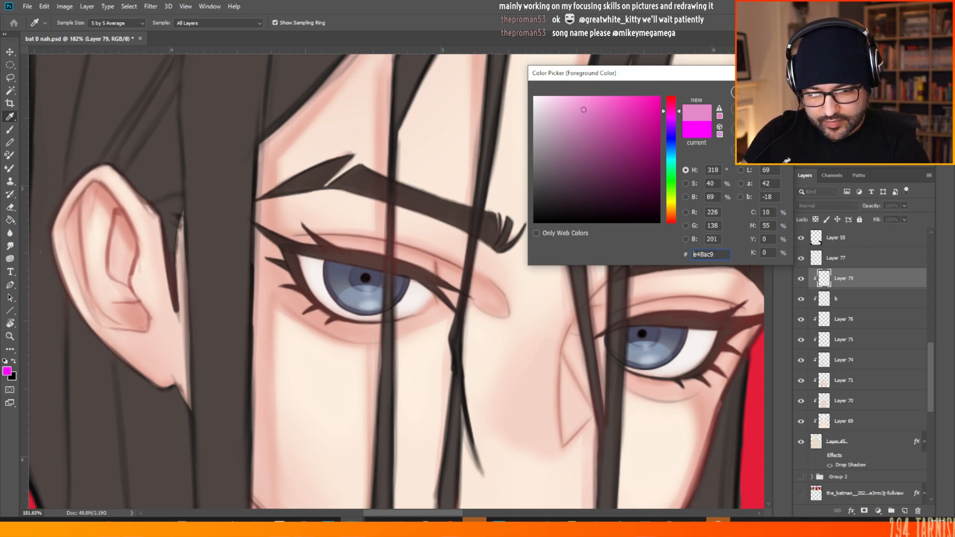
key("Return")
key("e")
- Add a new layer above Layer 79 and lasso a narrow wedge from the near eye's pupil to the iris's inner edge
scroll(424, 304, "up", 2)
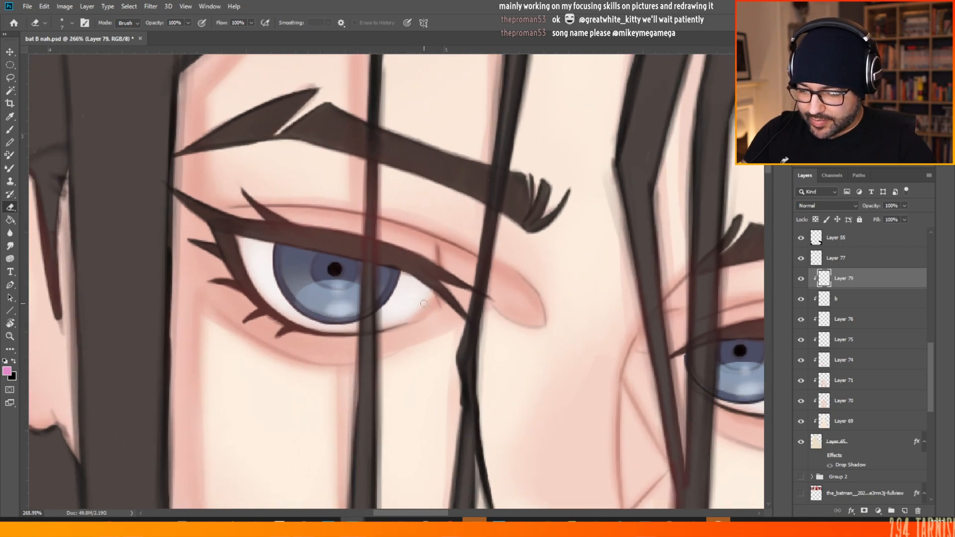
scroll(424, 303, "up", 1)
left_click(9, 78)
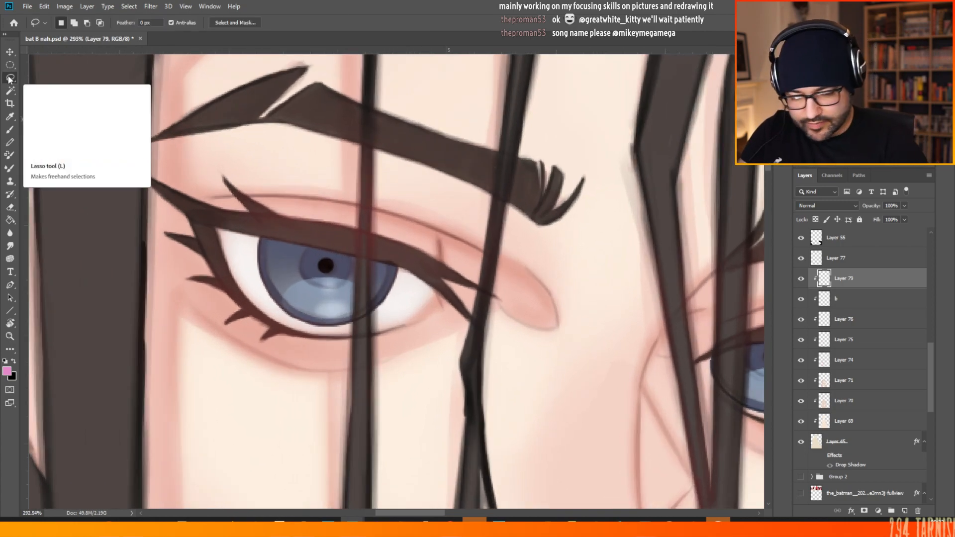
left_click(905, 510)
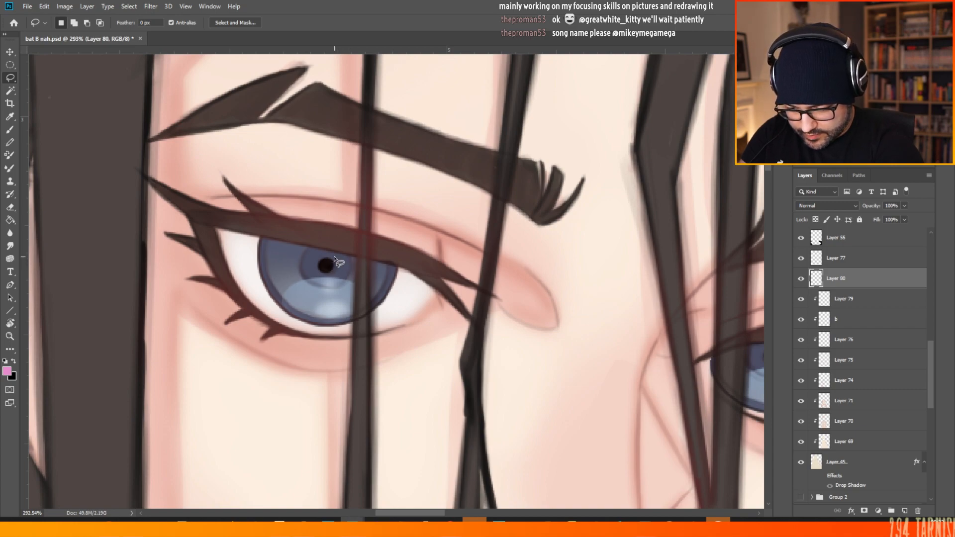
mouse_move(357, 264)
left_mouse_down()
mouse_move(390, 272)
mouse_move(384, 291)
mouse_move(328, 253)
mouse_move(385, 274)
mouse_move(329, 255)
mouse_move(382, 278)
left_mouse_up()
key("shift")
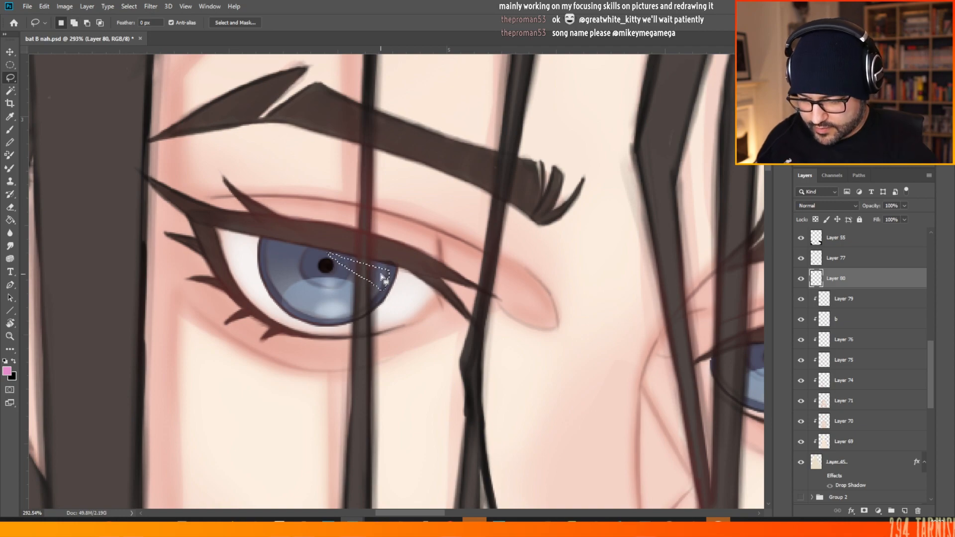
- Paint a soft pink tint inside the near iris's wedge selection with the Mikey soft brush at 83 px
key("b")
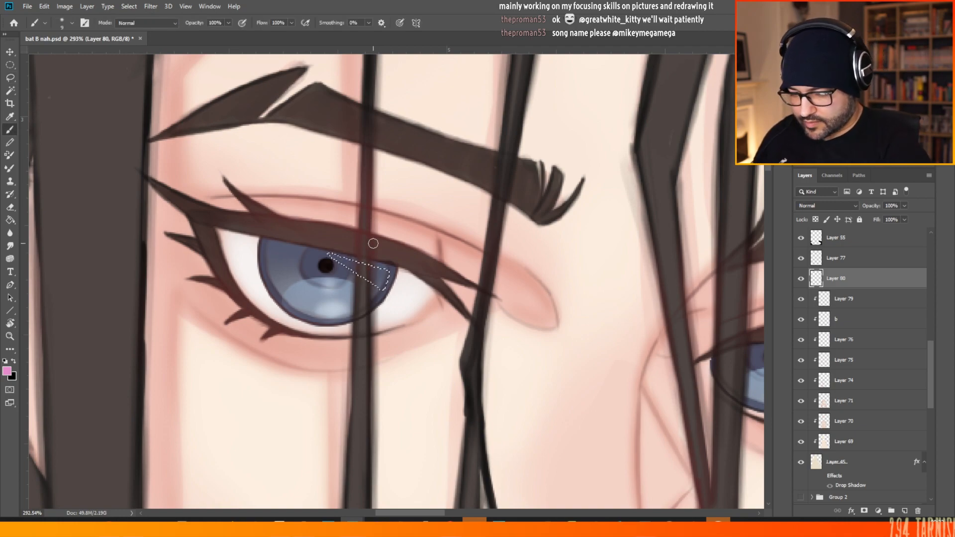
right_click(392, 224)
left_click(486, 115)
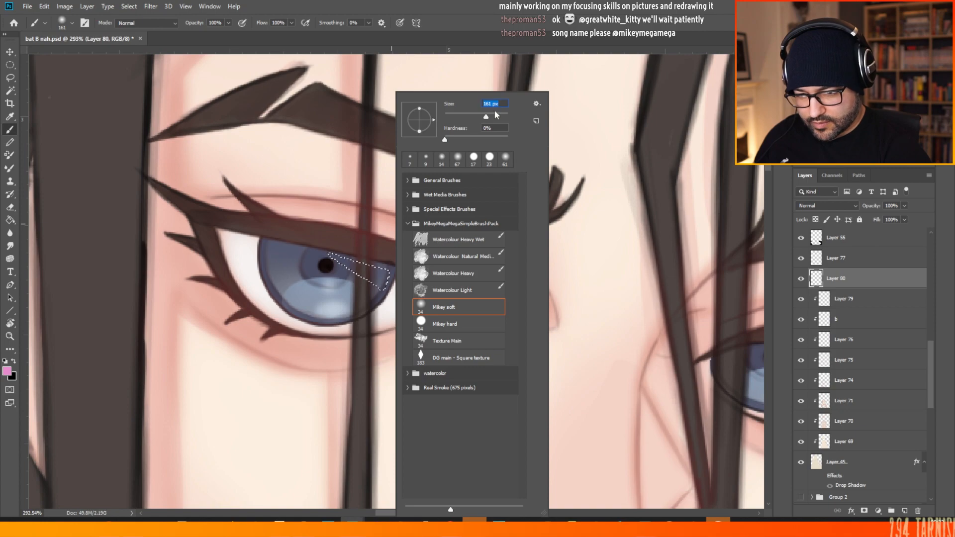
left_click(478, 116)
left_click(452, 84)
right_click(468, 129)
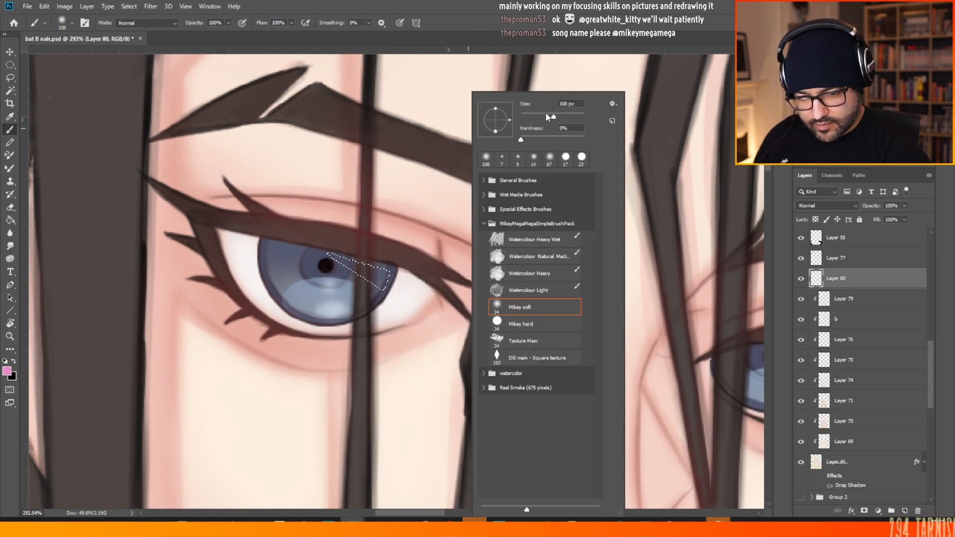
left_click_drag(548, 117, 545, 117)
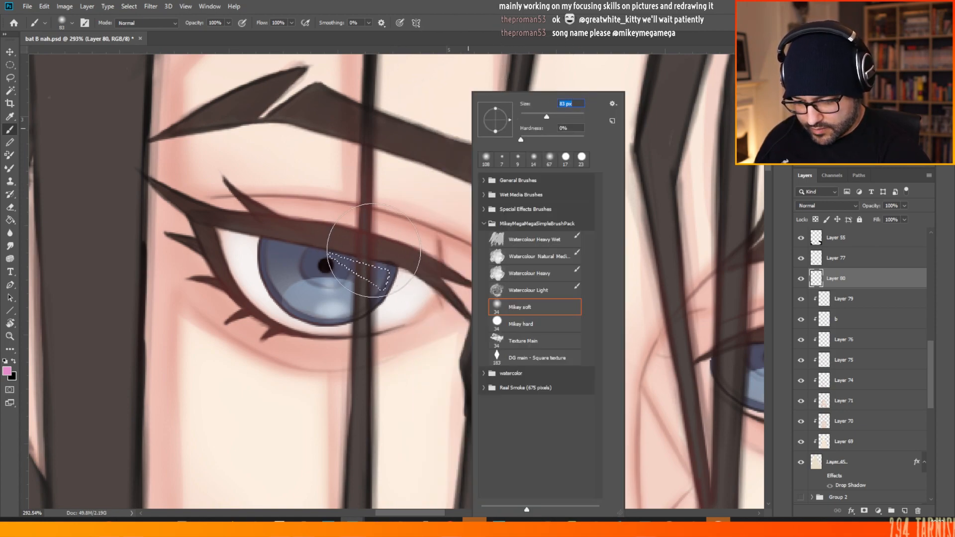
left_click(373, 250)
mouse_move(386, 281)
left_mouse_down()
mouse_move(373, 247)
mouse_move(390, 284)
left_mouse_up()
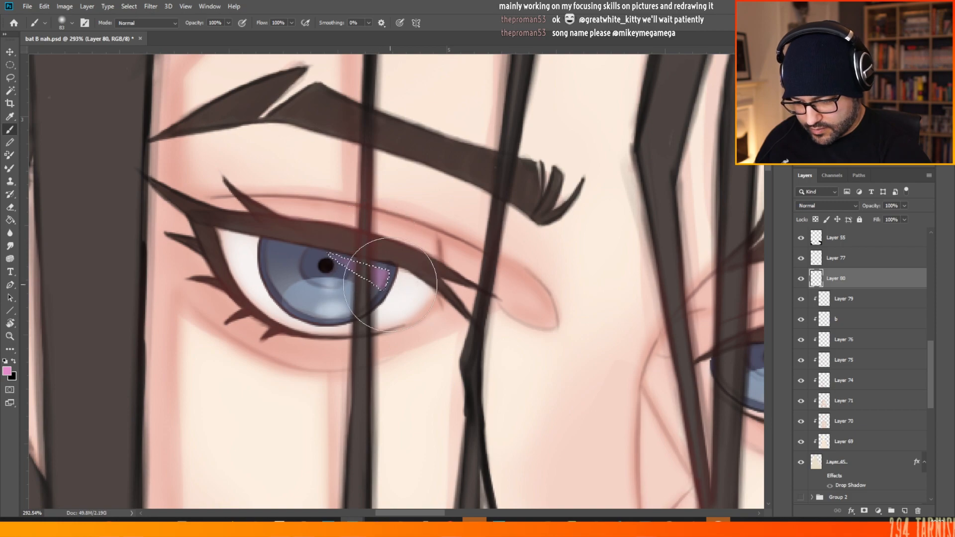
- Move the wedge-shaped selection onto the matching part of the far eye's iris and extend it with the Lasso tool
scroll(363, 203, "down", 7)
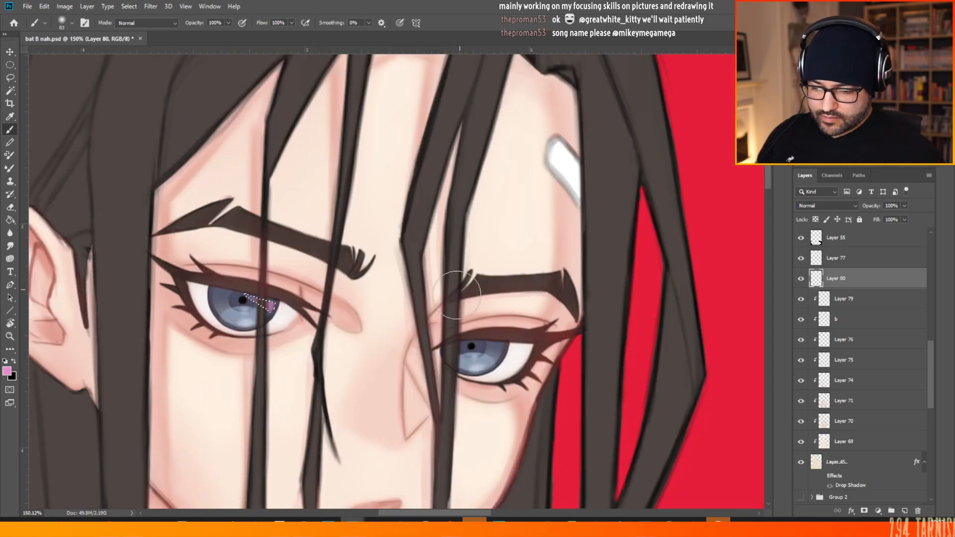
scroll(351, 370, "up", 4)
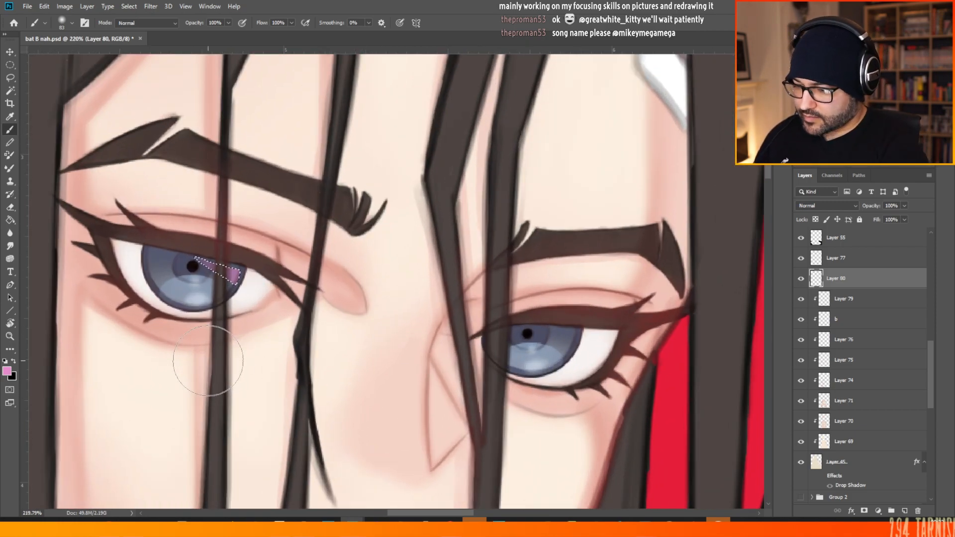
left_click(10, 65)
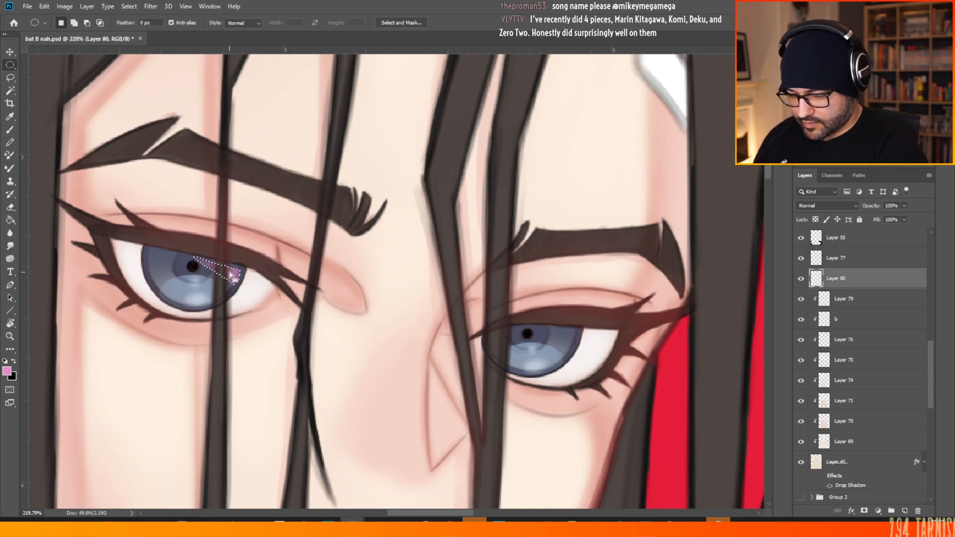
left_click_drag(232, 275, 568, 340)
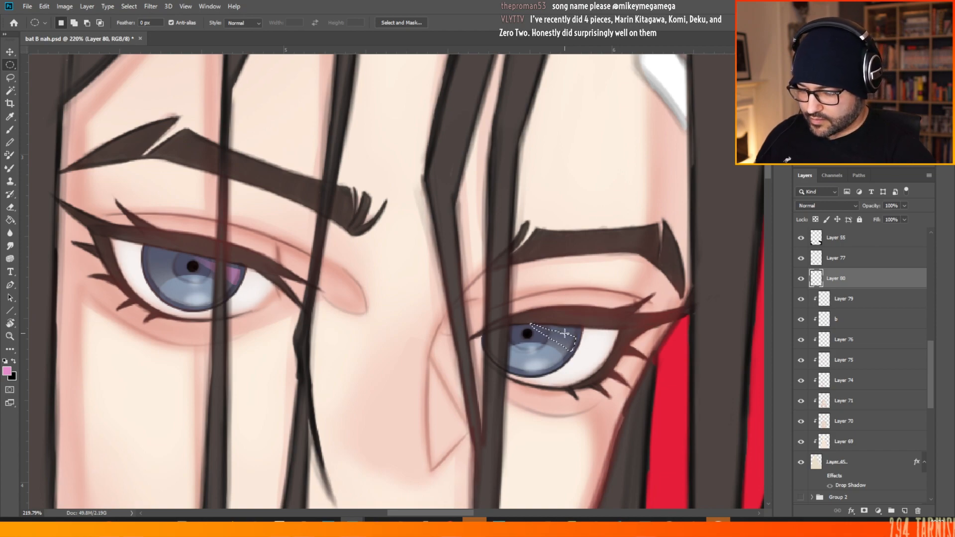
left_click(10, 77)
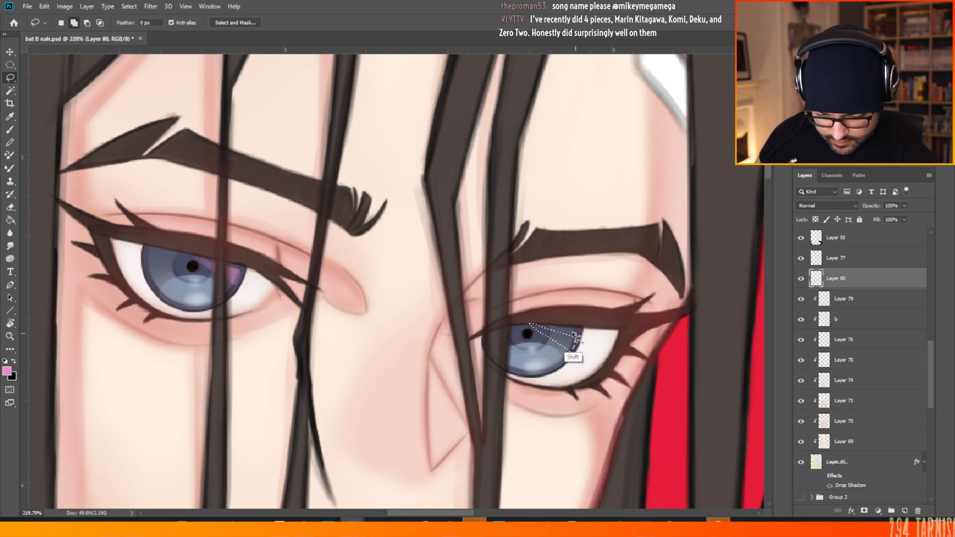
mouse_move(574, 335)
left_mouse_down()
mouse_move(533, 324)
mouse_move(561, 340)
mouse_move(556, 307)
mouse_move(570, 347)
mouse_move(576, 341)
mouse_move(564, 309)
left_mouse_up()
- Paint the same soft pink tint inside the far iris's wedge and clear the selection
key("b")
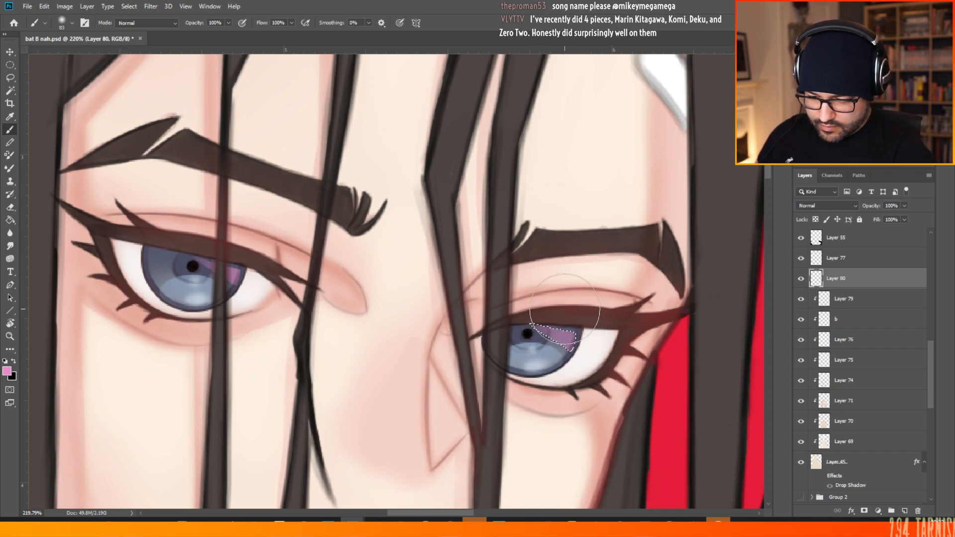
key("ctrl+d")
key("m")
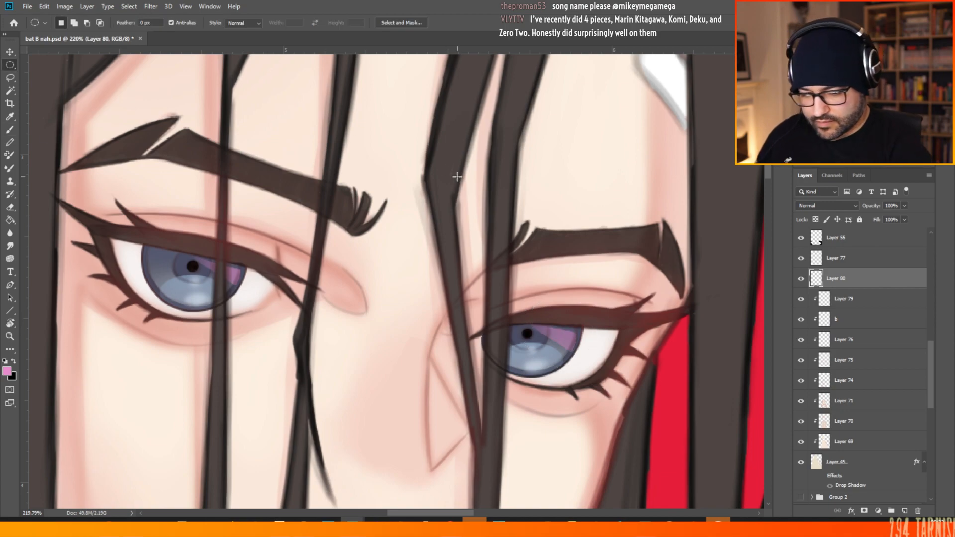
scroll(457, 176, "down", 7)
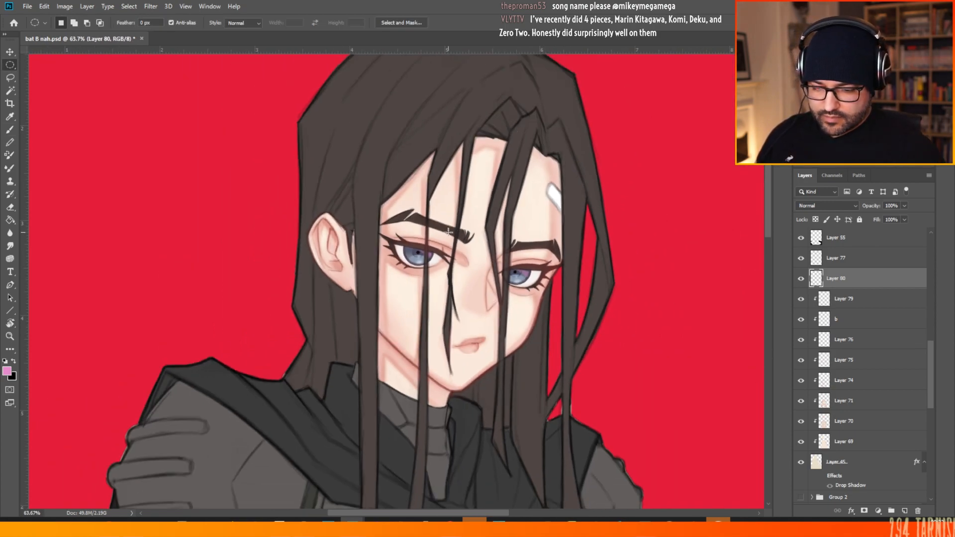
scroll(503, 242, "up", 7)
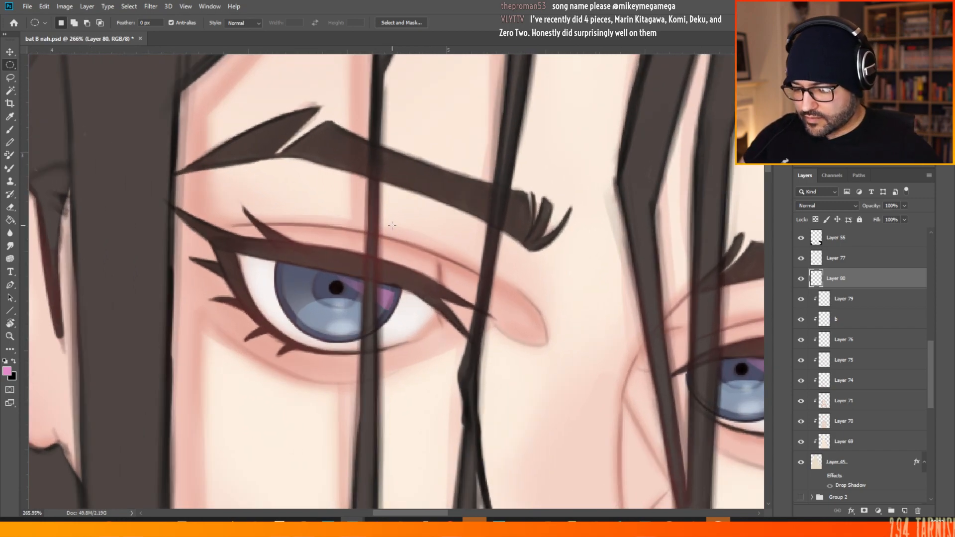
- Set up the Eraser with the Mikey hard brush at 17 px and pressure-controlled size
left_click(10, 207)
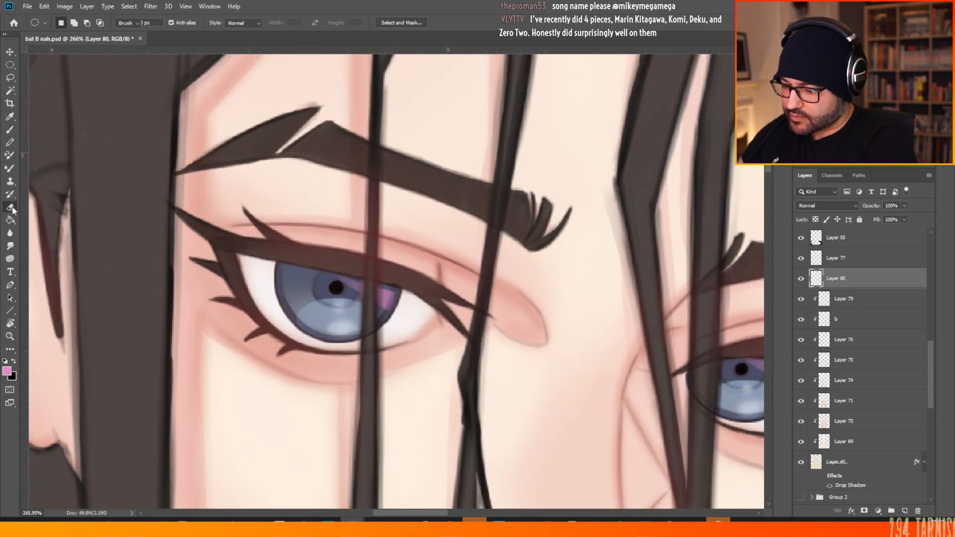
left_click(72, 23)
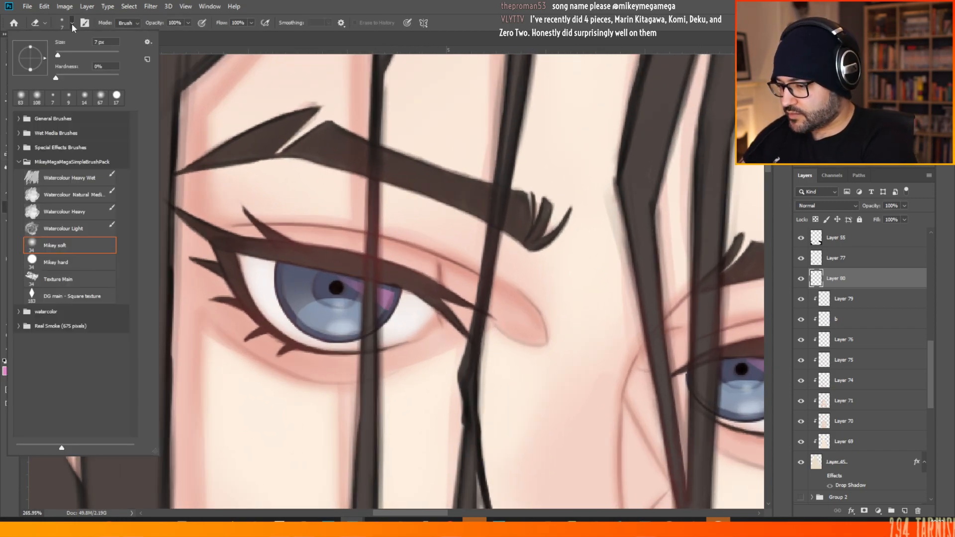
left_click(63, 262)
left_click(431, 40)
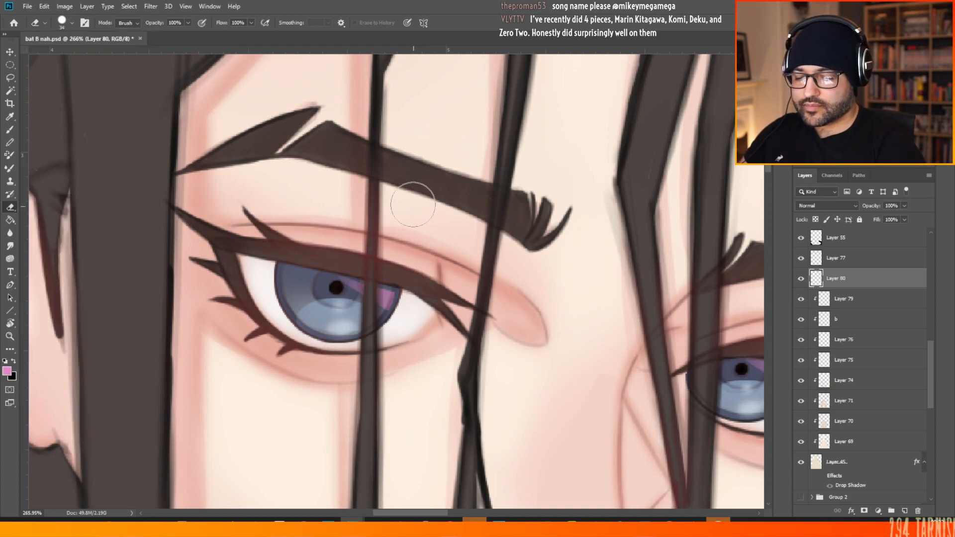
right_click(416, 202)
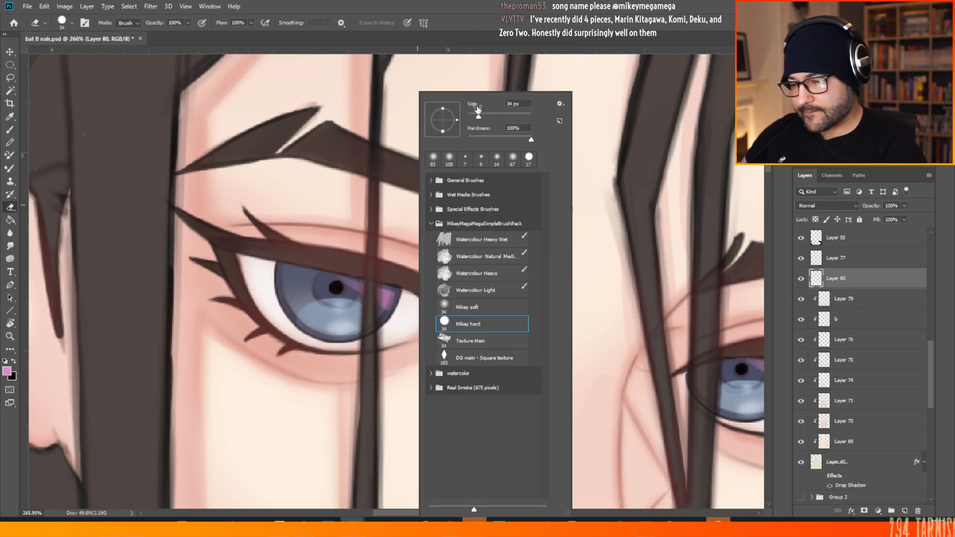
left_click_drag(478, 115, 476, 117)
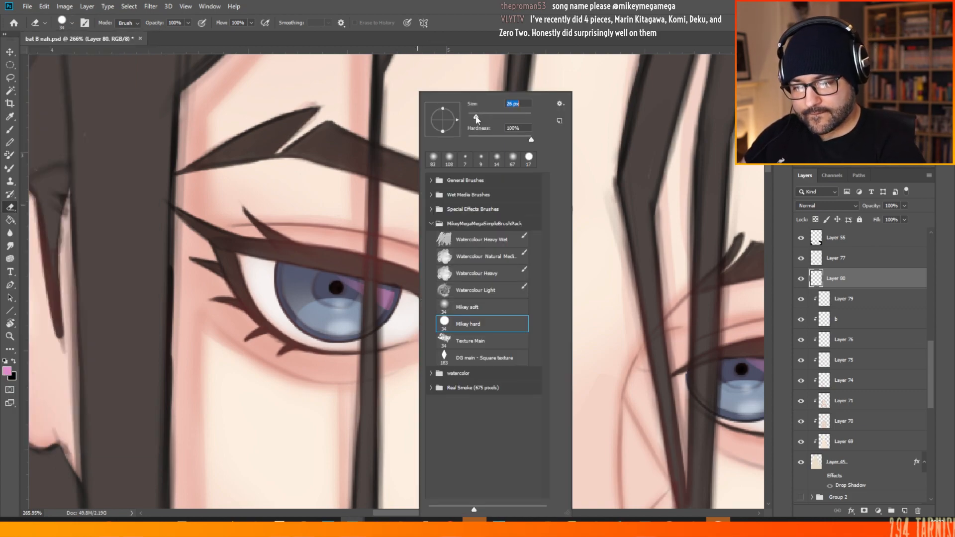
left_click(485, 46)
right_click(375, 284)
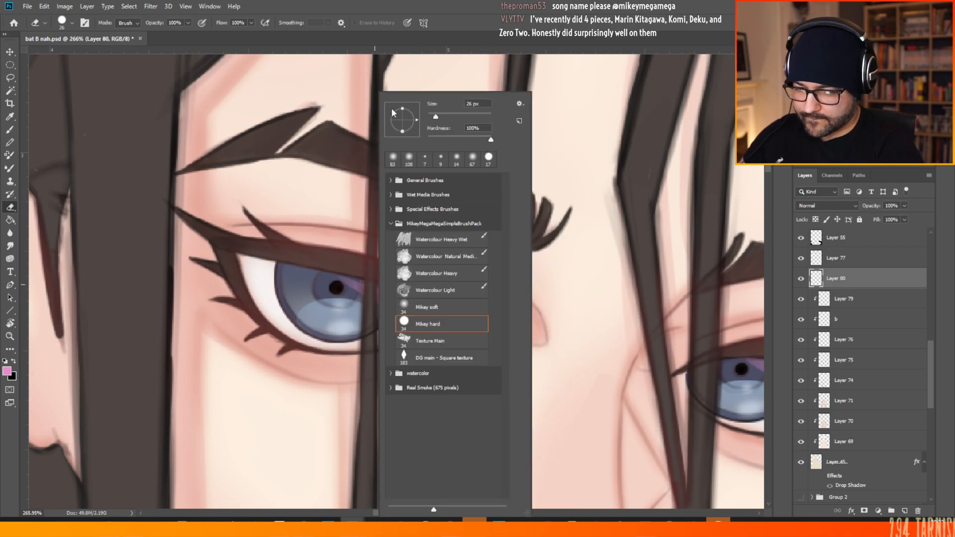
left_click_drag(433, 118, 434, 117)
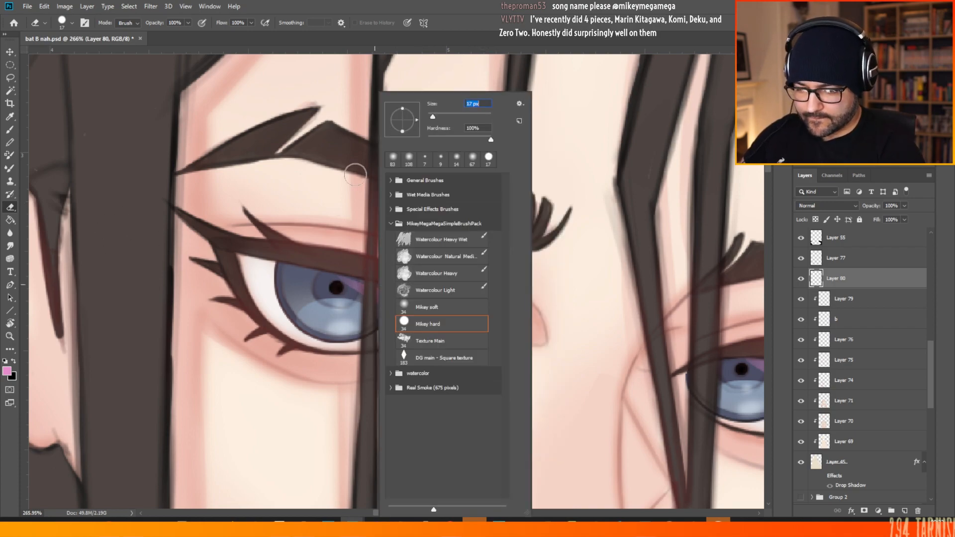
left_click(440, 40)
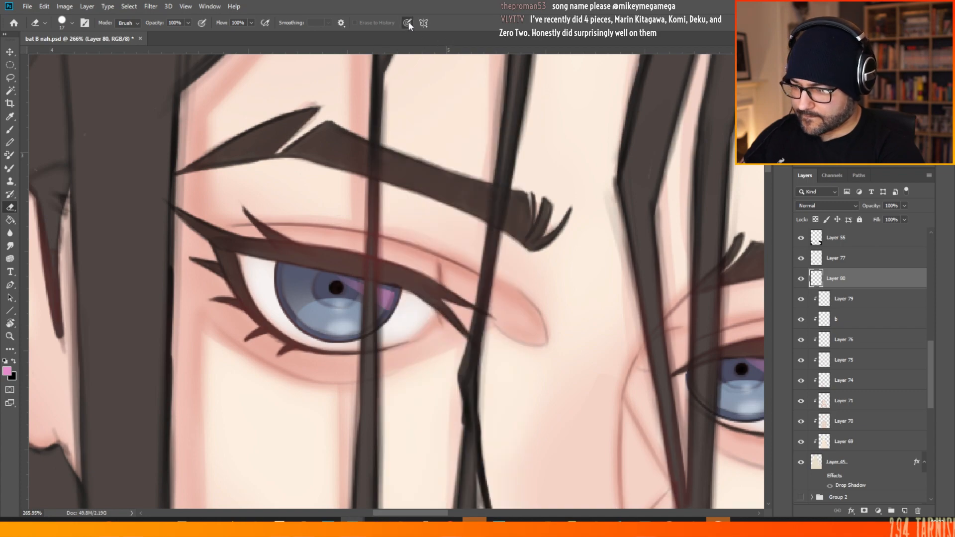
- Reduce the eraser to 9 px and erase a thin strip across the near iris's pink wedge on Layer 80
right_click(393, 258)
left_click_drag(451, 117, 448, 117)
left_click(356, 256)
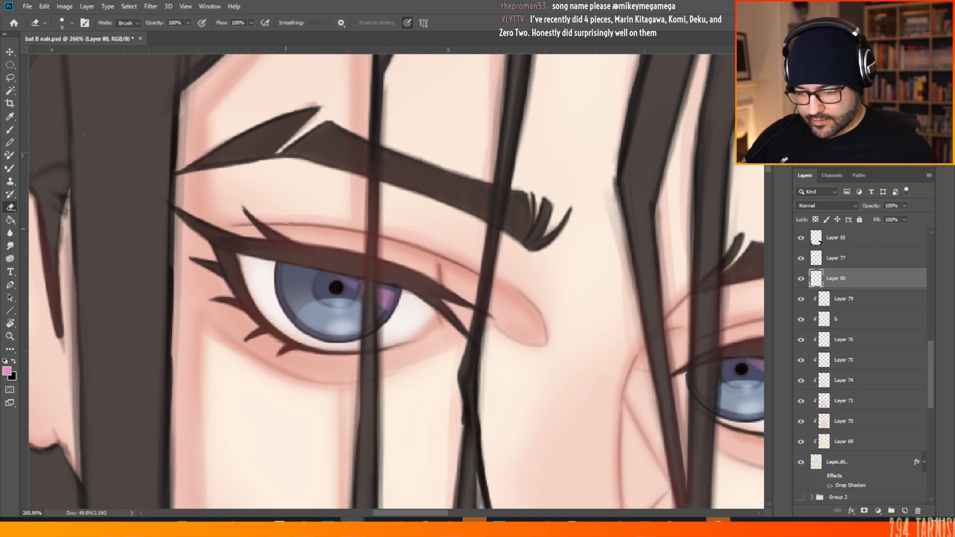
- Erase a matching thin strip across the far iris's pink wedge with the 9 px eraser
scroll(219, 231, "down", 4)
scroll(373, 280, "up", 3)
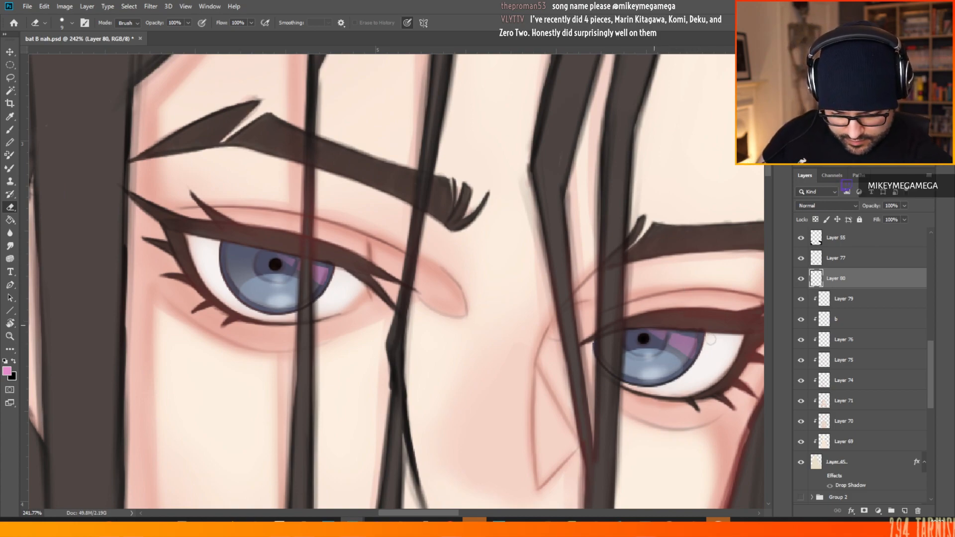
scroll(391, 353, "down", 5)
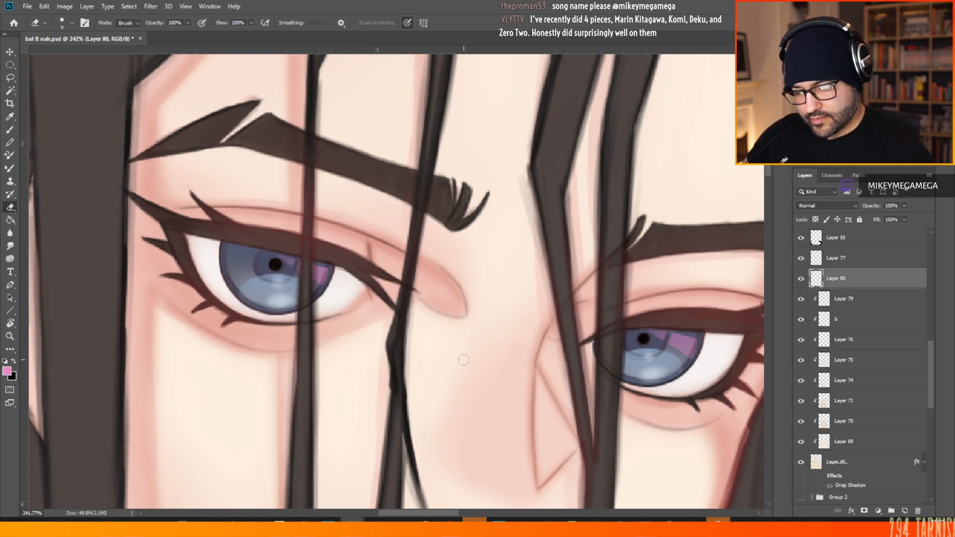
scroll(373, 262, "down", 2)
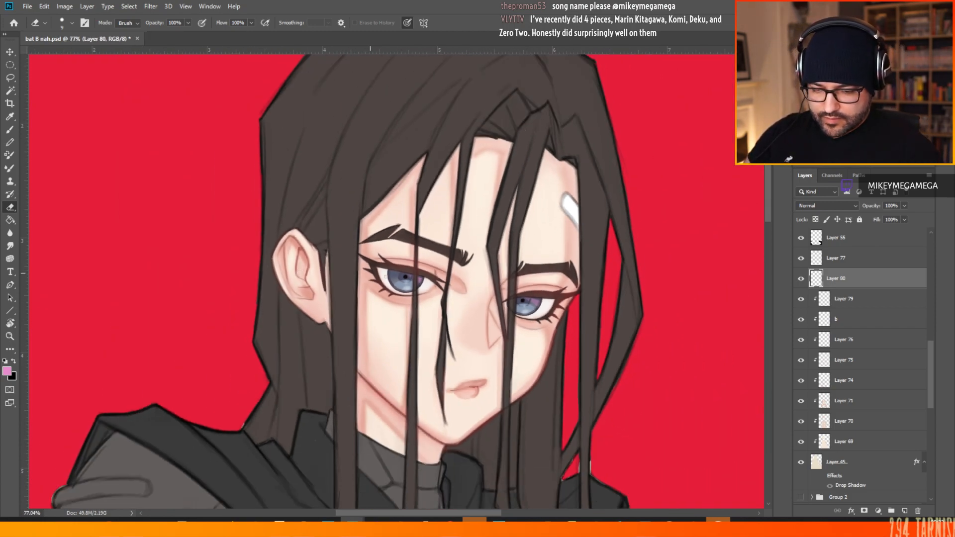
scroll(561, 316, "up", 5)
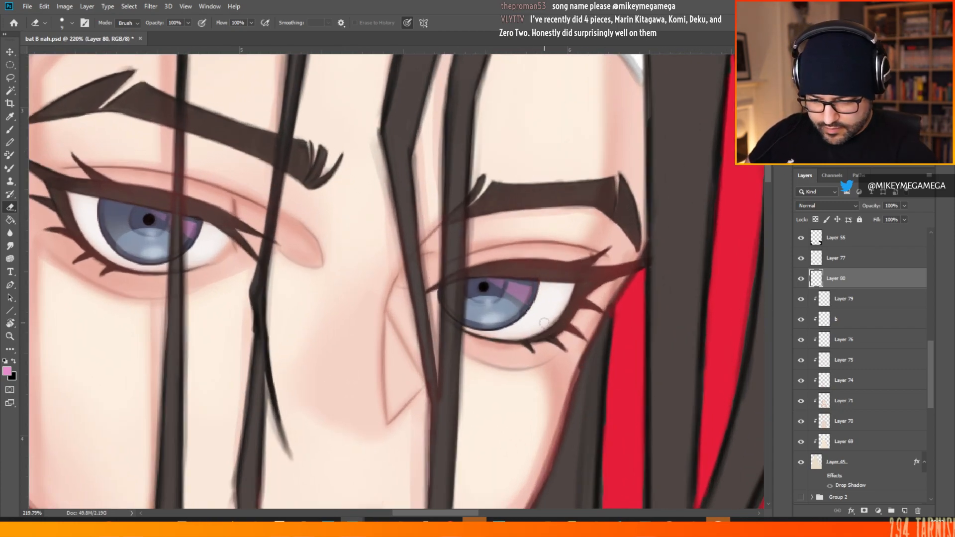
left_click(484, 287)
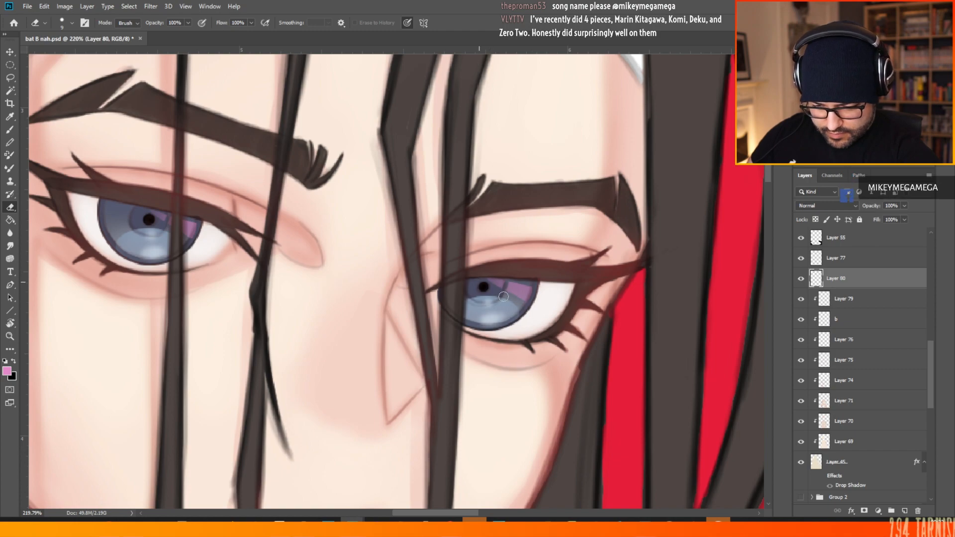
scroll(527, 253, "down", 5)
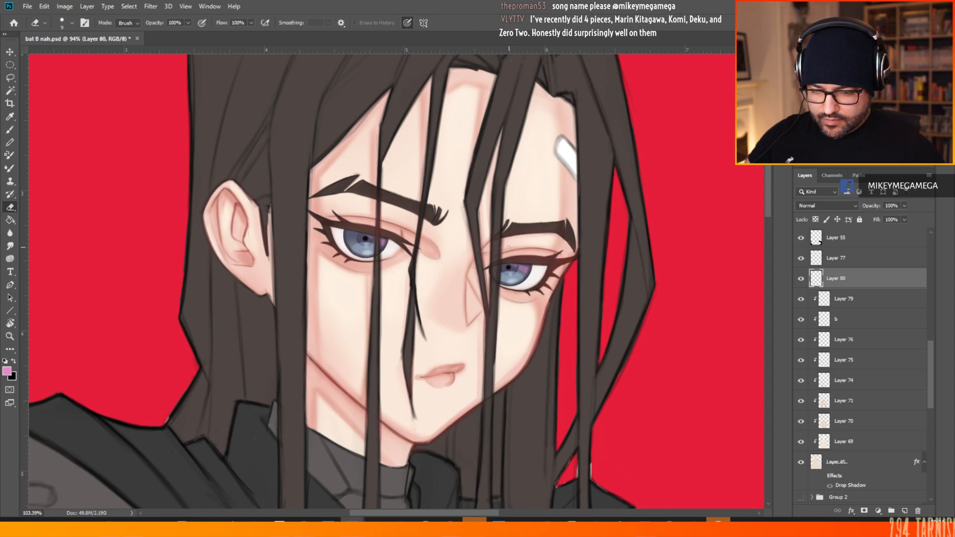
scroll(509, 248, "up", 2)
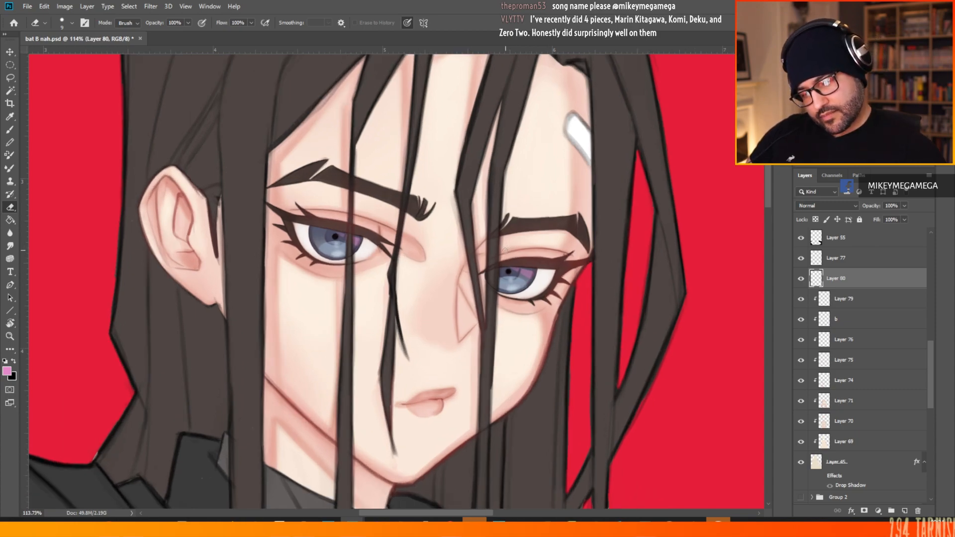
scroll(504, 250, "up", 2)
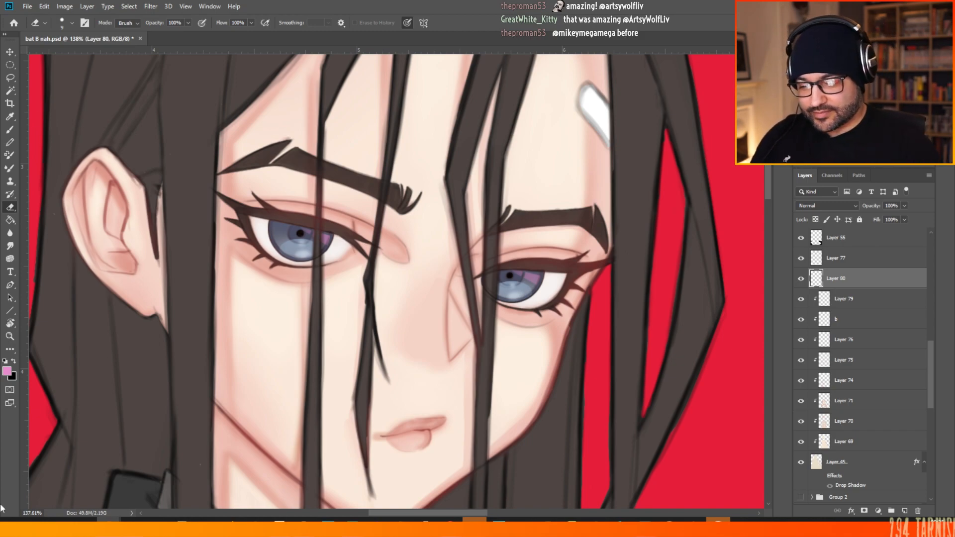
scroll(593, 189, "down", 7)
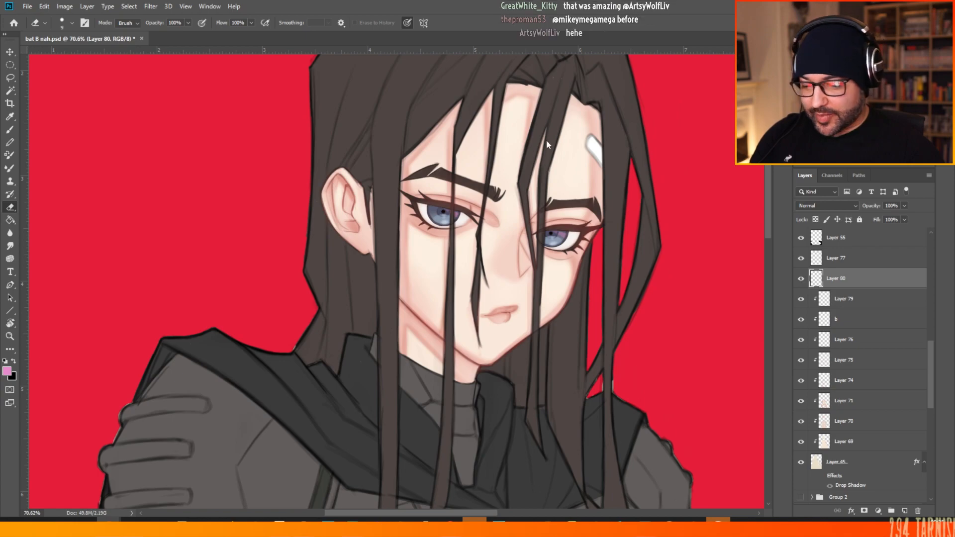
scroll(532, 279, "up", 2)
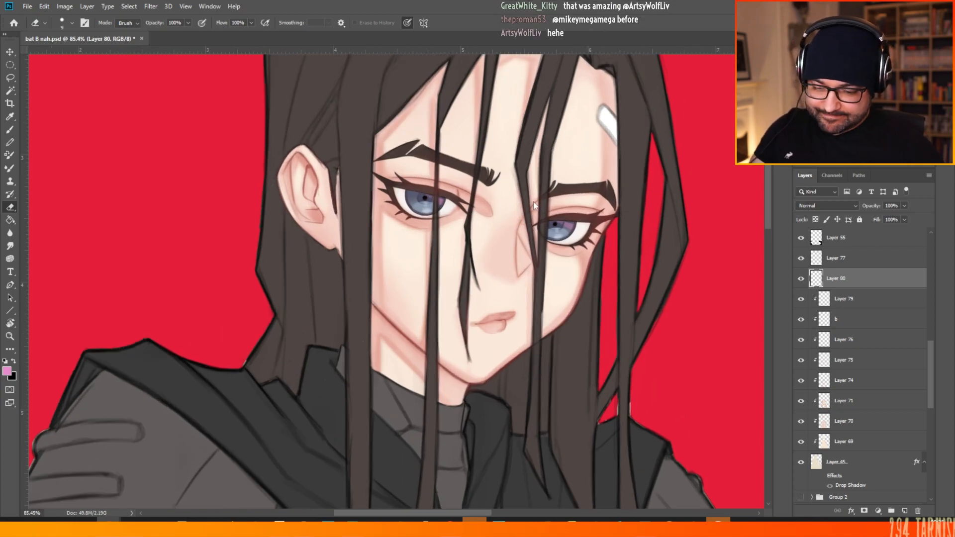
scroll(562, 154, "up", 6)
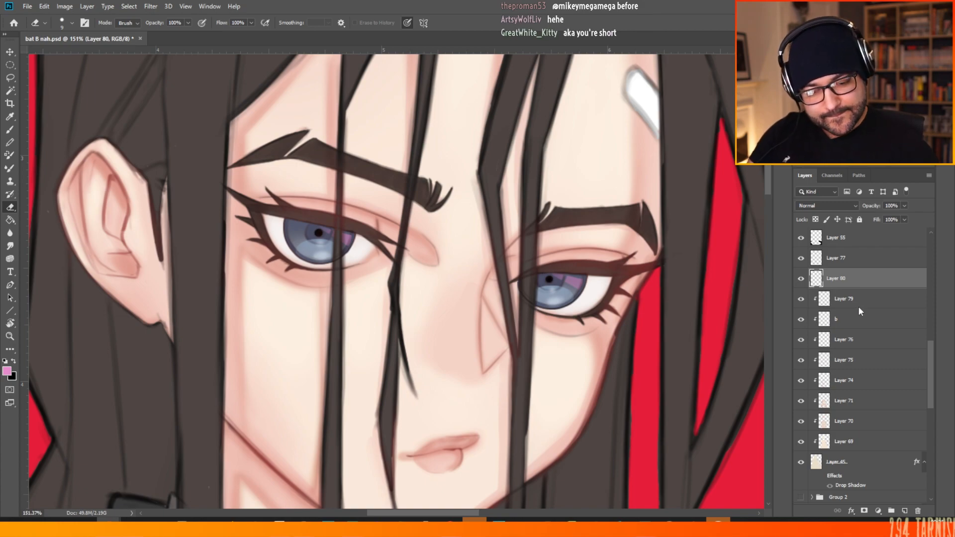
- Select Layer 76 and set the foreground colour to light grey c9c9c9
left_click(850, 340)
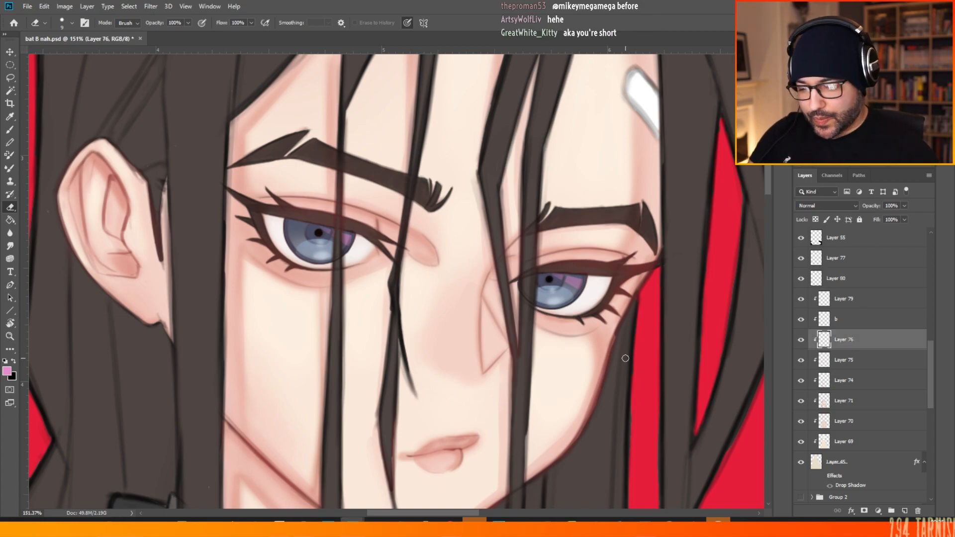
left_click(7, 371)
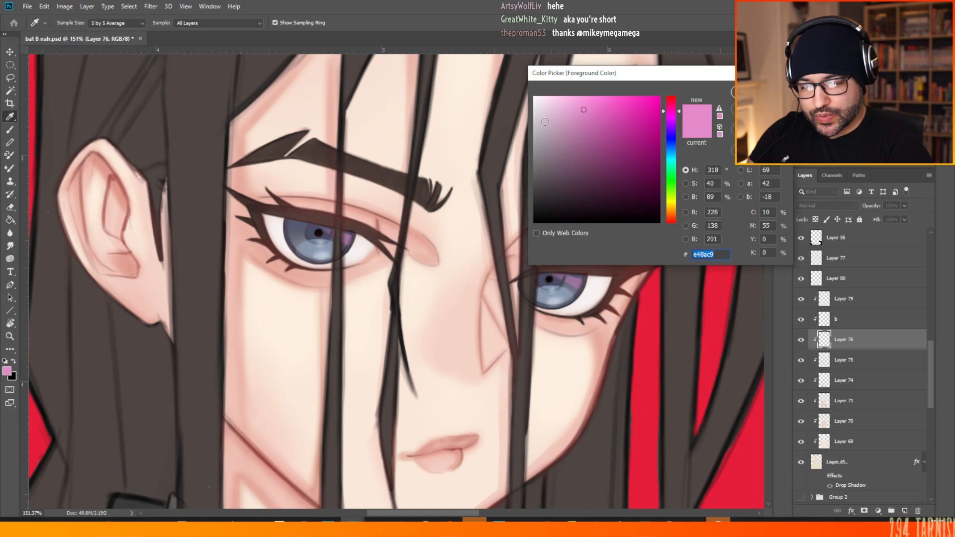
left_click(534, 123)
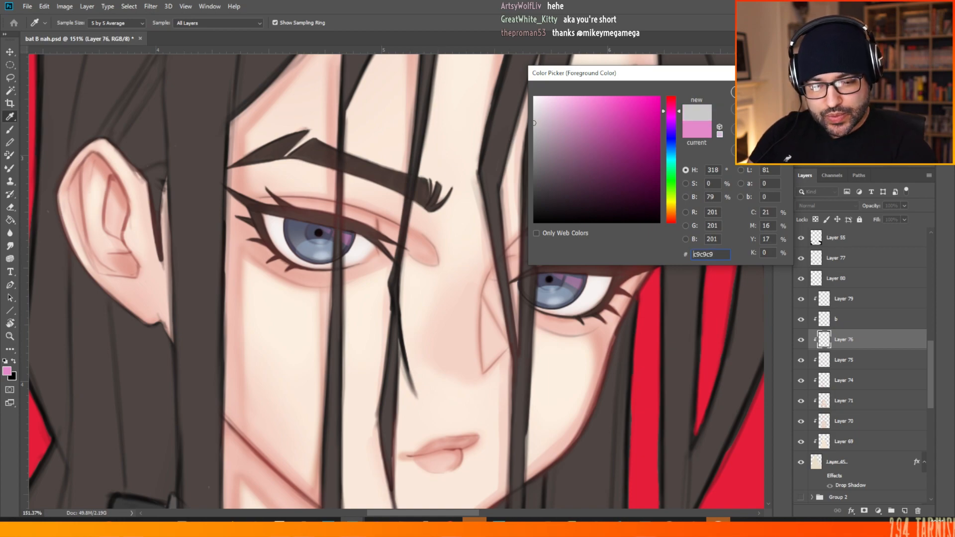
left_click(759, 92)
left_click(809, 206)
left_click(808, 238)
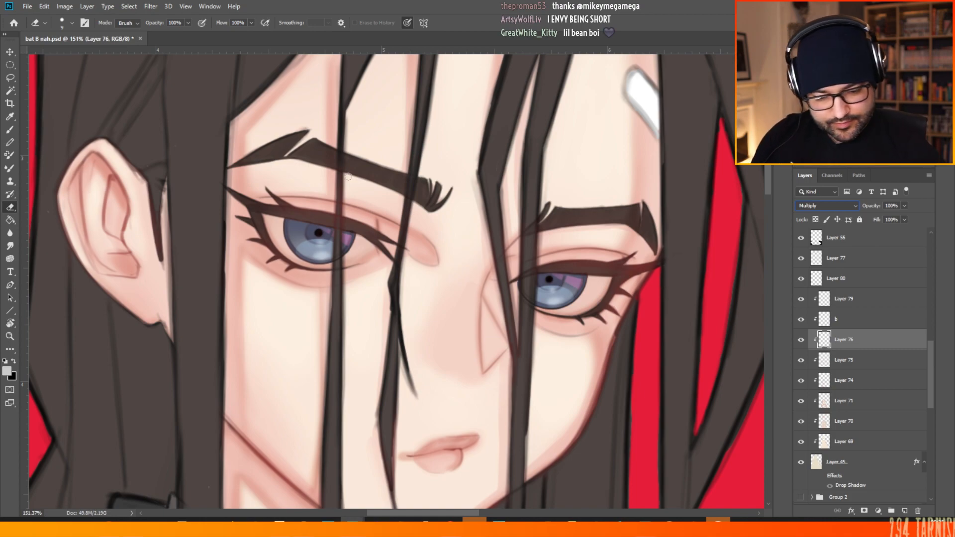
key("ctrl+z")
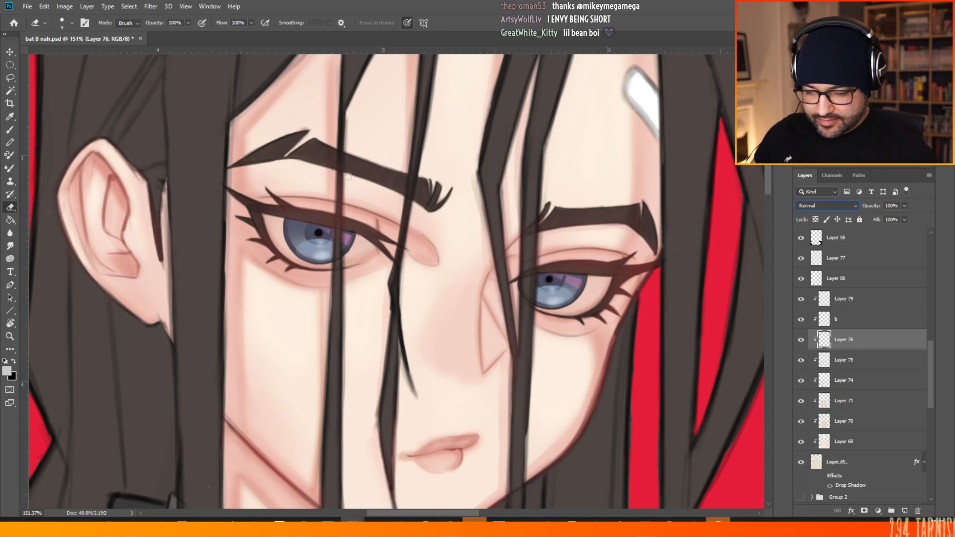
- Add a new layer directly above Layer 76 and set its blend mode to Multiply
left_click(905, 511)
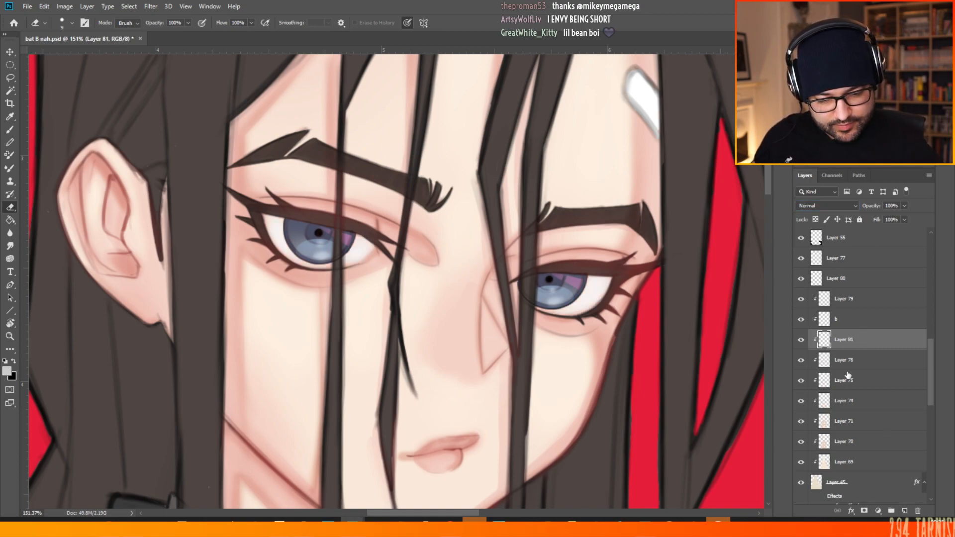
left_click(823, 207)
left_click(816, 249)
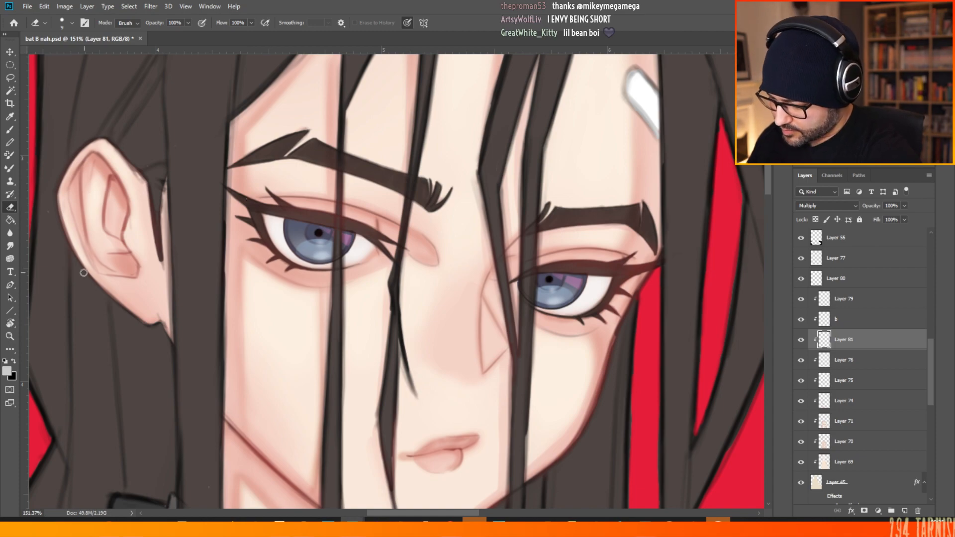
- Shade the upper parts of both eye whites in light grey with the Mikey soft brush at 17 px
left_click(10, 131)
right_click(321, 94)
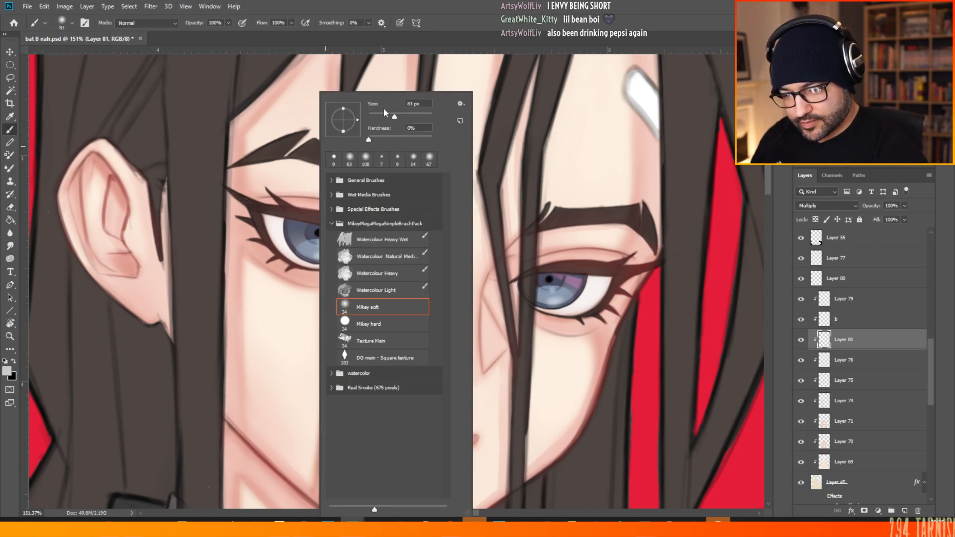
mouse_move(380, 118)
left_mouse_down()
mouse_move(379, 83)
mouse_move(377, 121)
left_mouse_up()
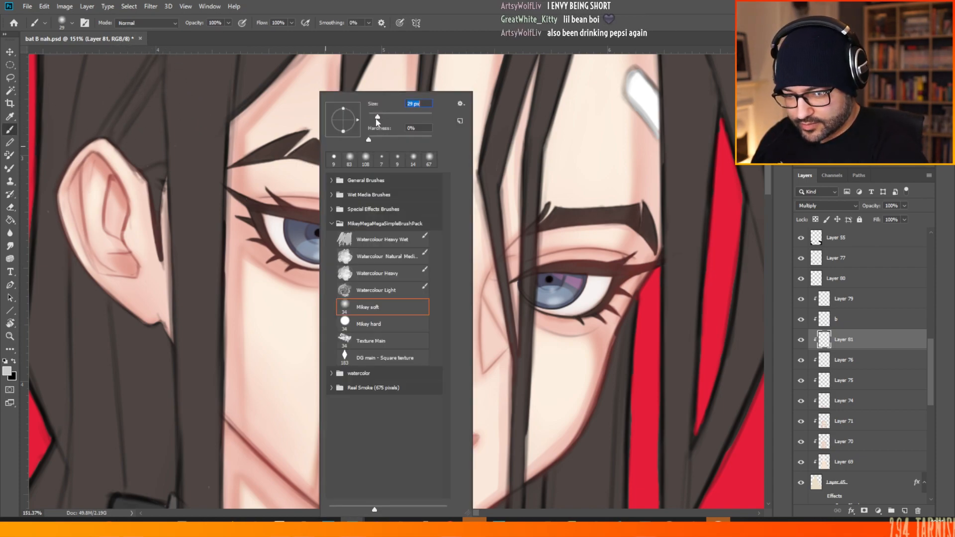
key("Return")
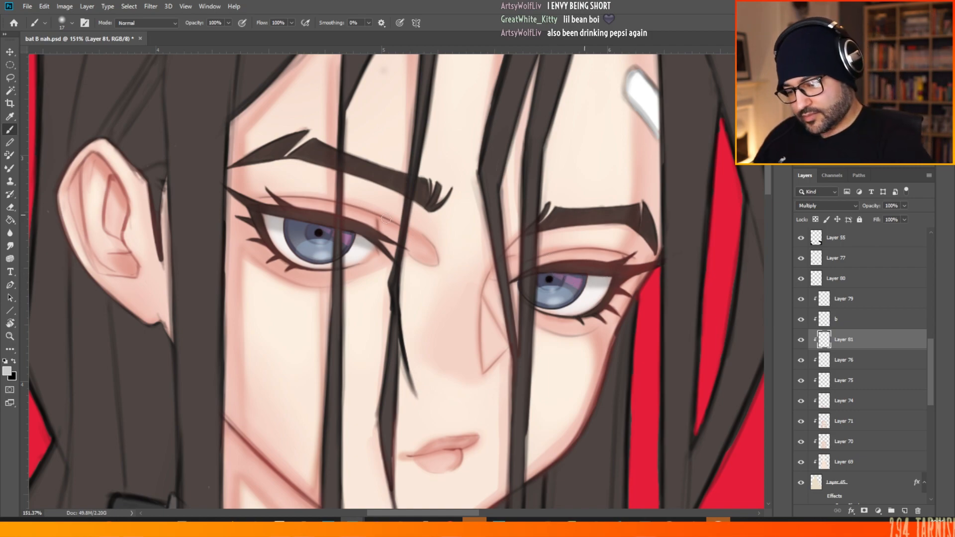
- Deepen the eye-white shadows below the upper lashes with a darker grey and the Mikey soft brush at 9 px
right_click(444, 119)
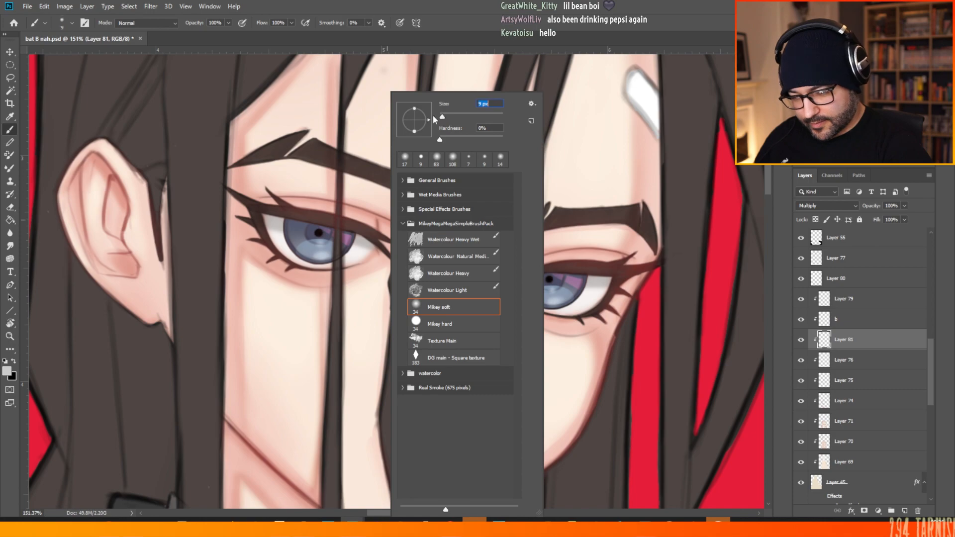
left_click(7, 371)
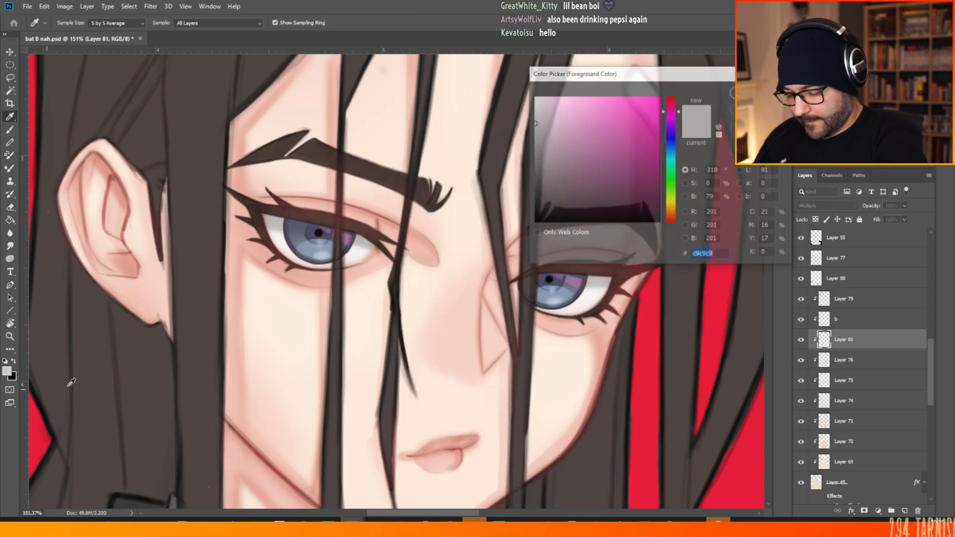
left_click(534, 142)
key("Return")
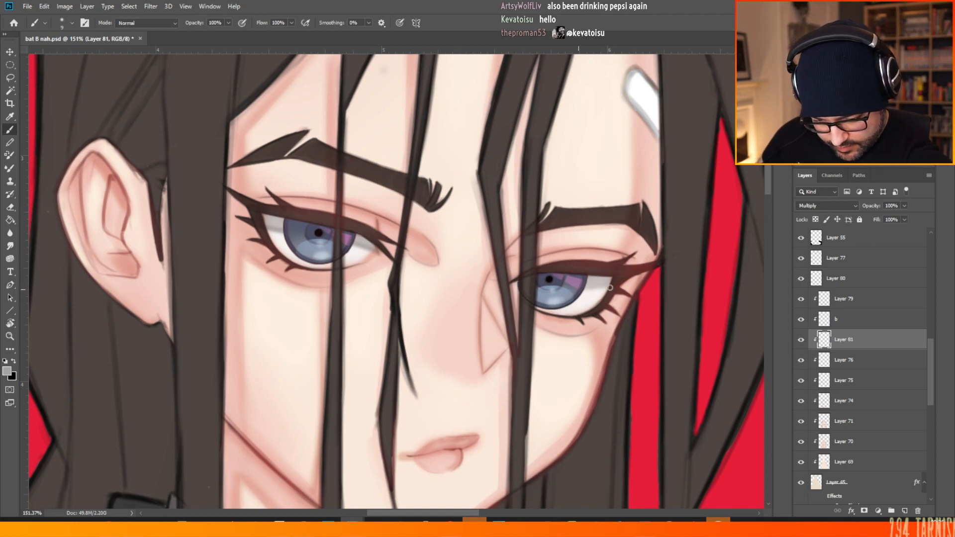
left_click_drag(610, 288, 589, 289)
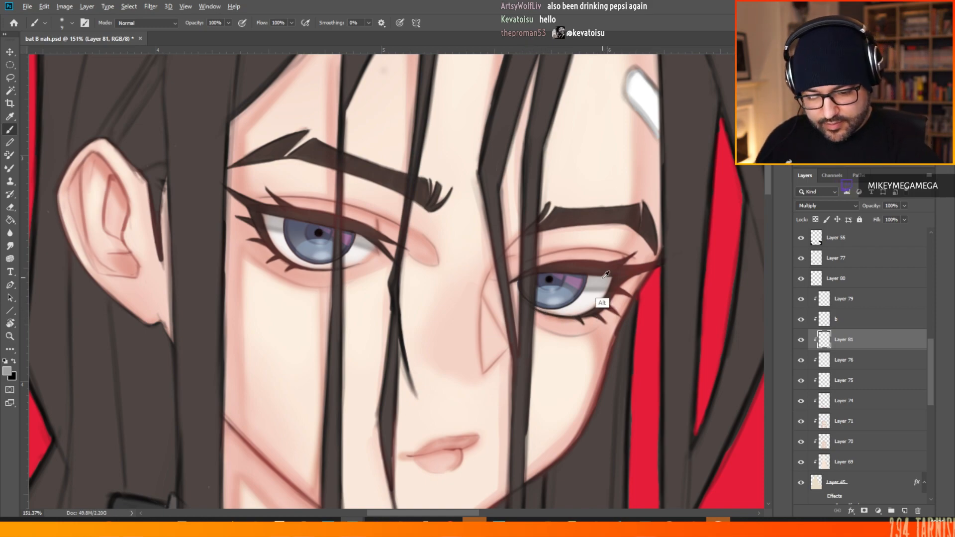
left_click_drag(580, 319, 544, 309)
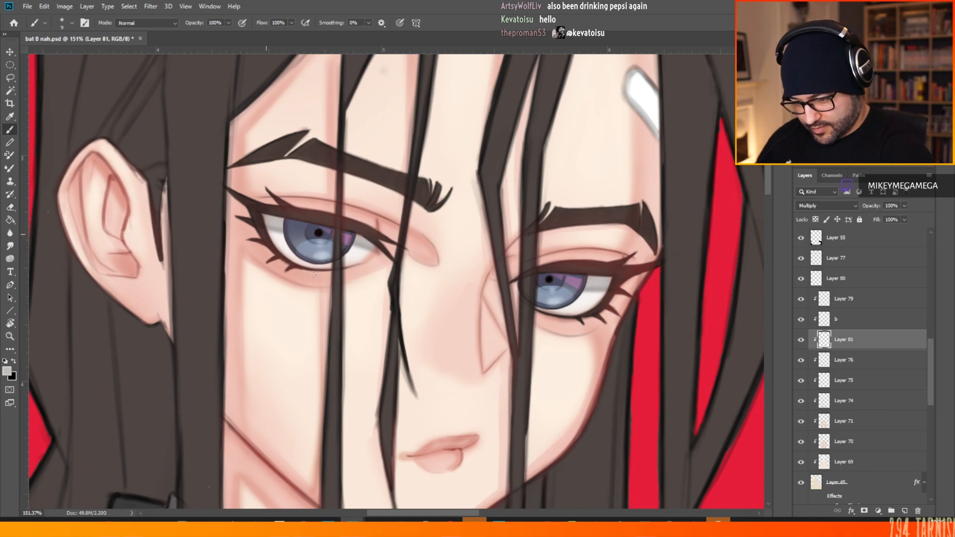
scroll(312, 260, "down", 3)
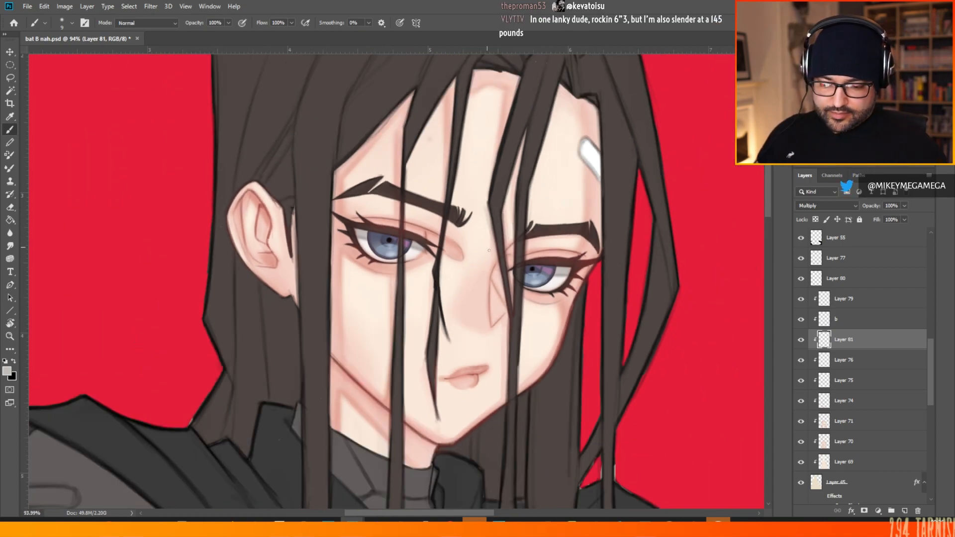
scroll(385, 211, "up", 3)
scroll(384, 210, "up", 1)
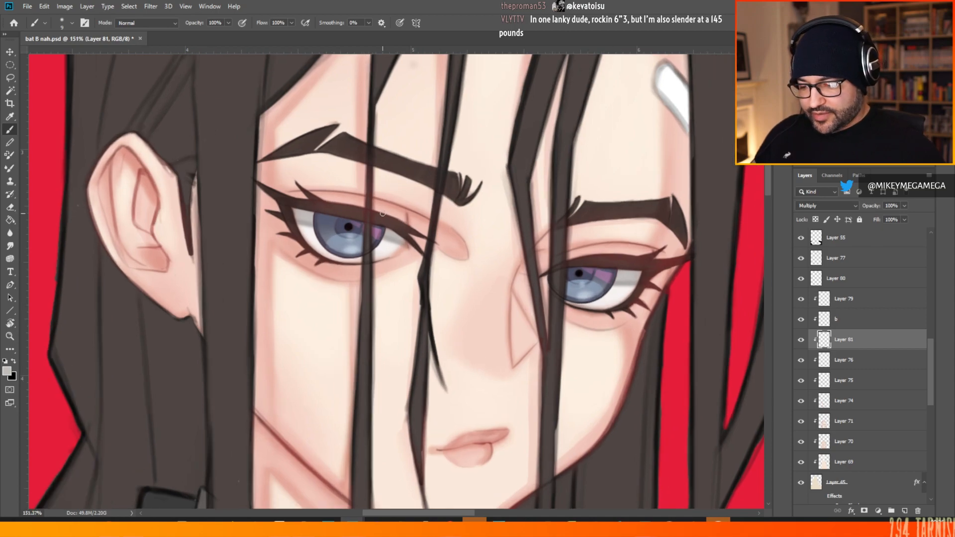